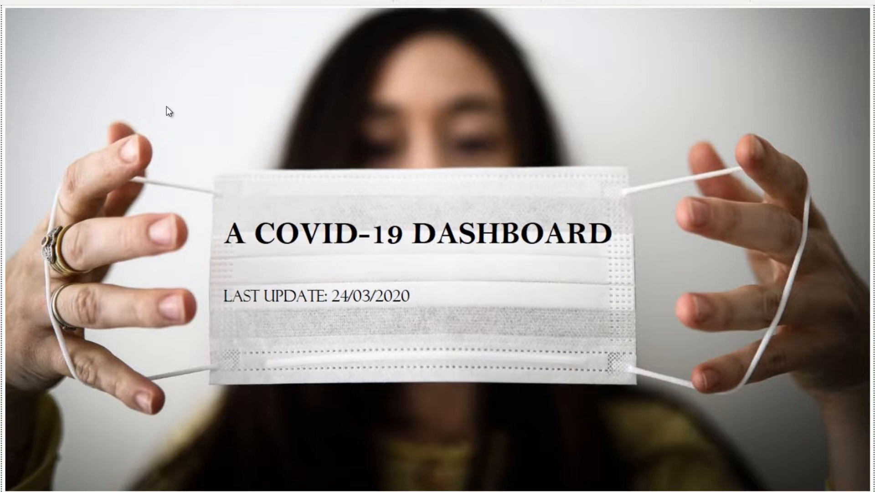
- On the general overview page, filter the figures by belgium, add netherlands for comparison, and clear the region selection
key("ctrl+Page_Down")
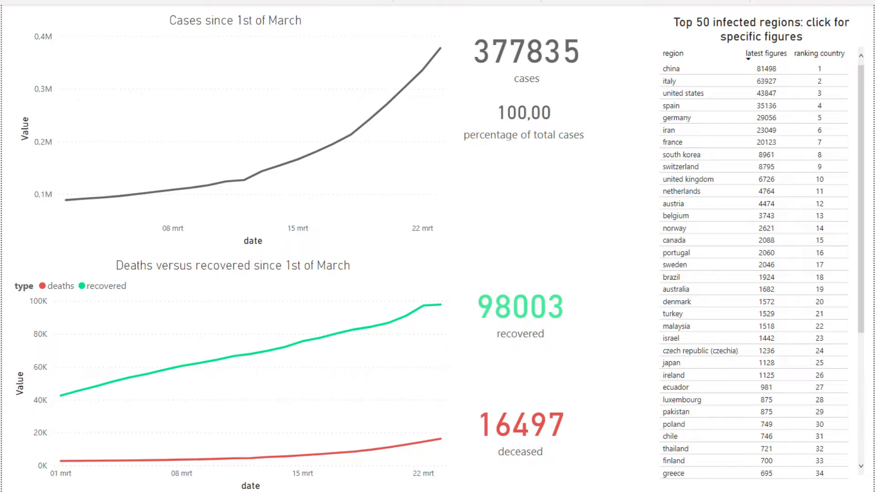
left_click(692, 215)
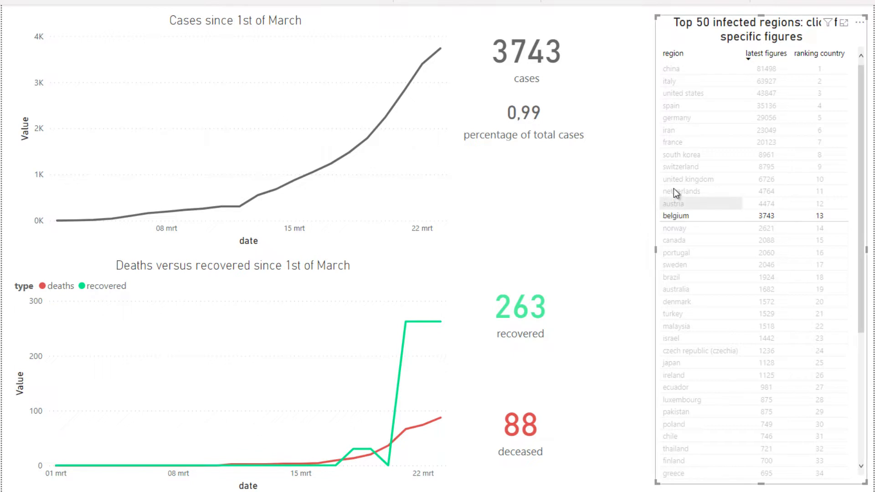
left_click(707, 196, "ctrl")
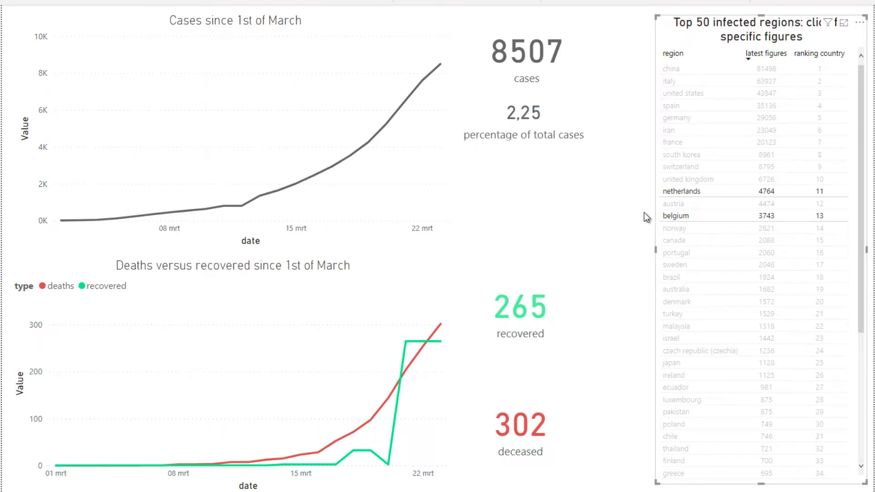
left_click(668, 194, "ctrl")
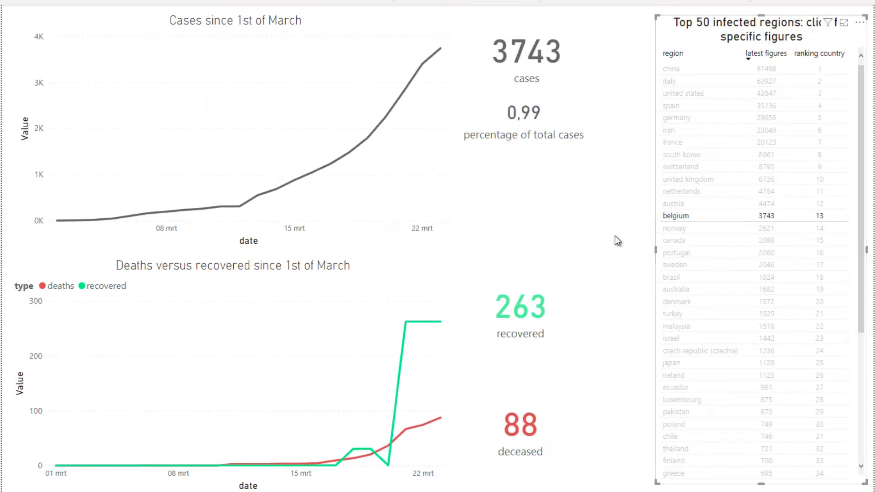
left_click(691, 219)
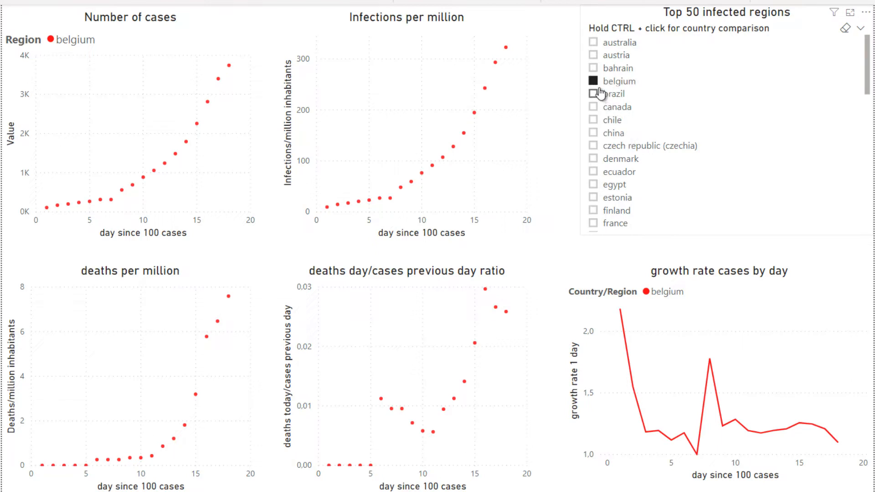
- Add netherlands to belgium in the Top 50 infected regions filter on the country comparison page
scroll(601, 94, "down", 8)
scroll(623, 113, "up", 2)
left_click(592, 118, "ctrl")
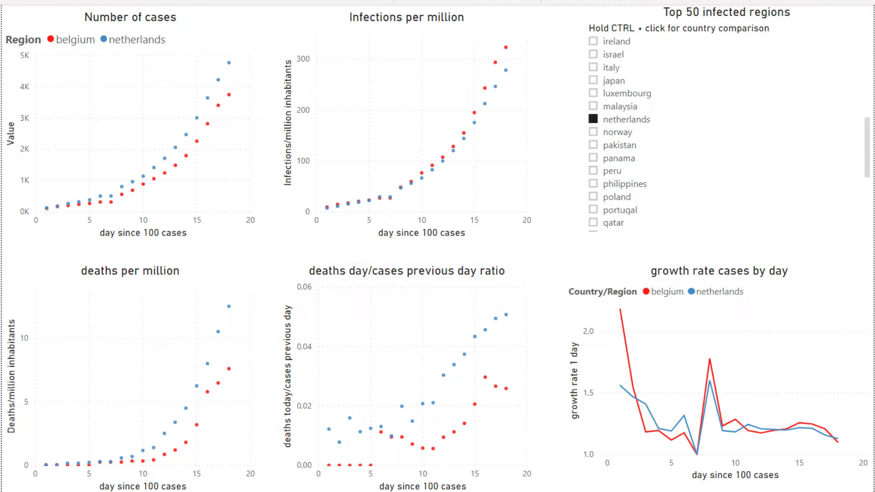
- Show the Correlations with country characteristics page and examine the infections according to population density chart
key("ctrl+Page_Down")
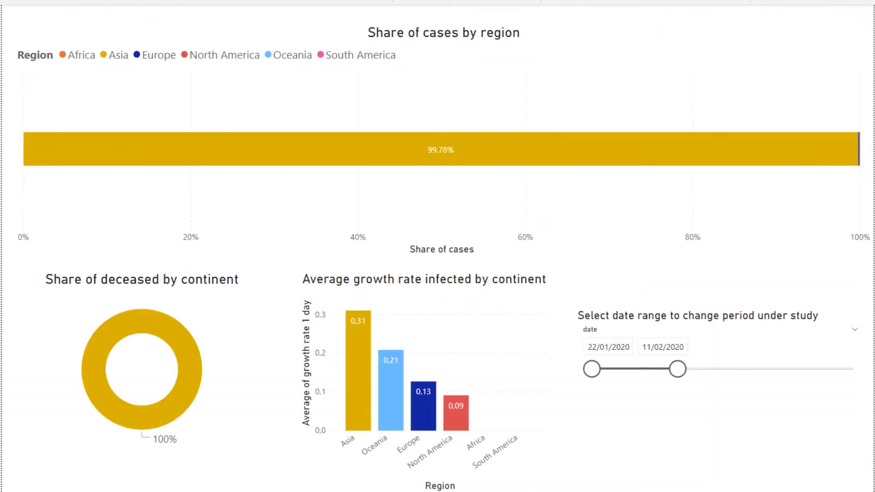
key("ctrl+Page_Down")
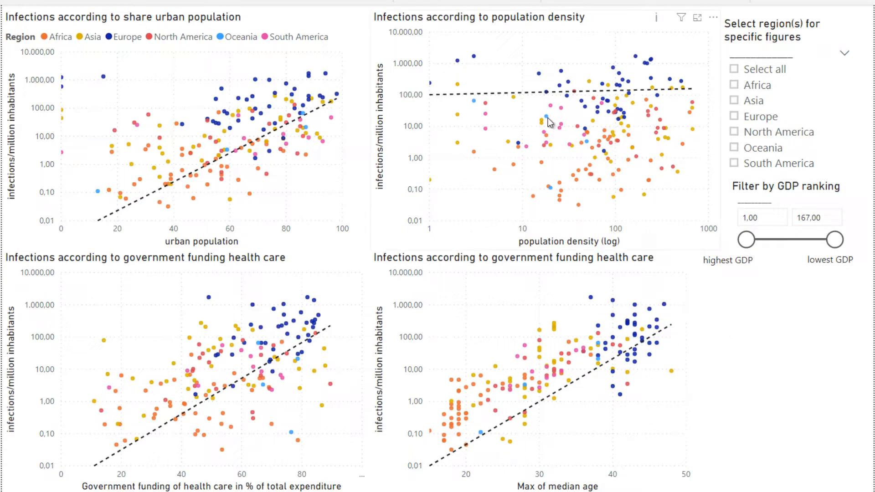
mouse_move(540, 74)
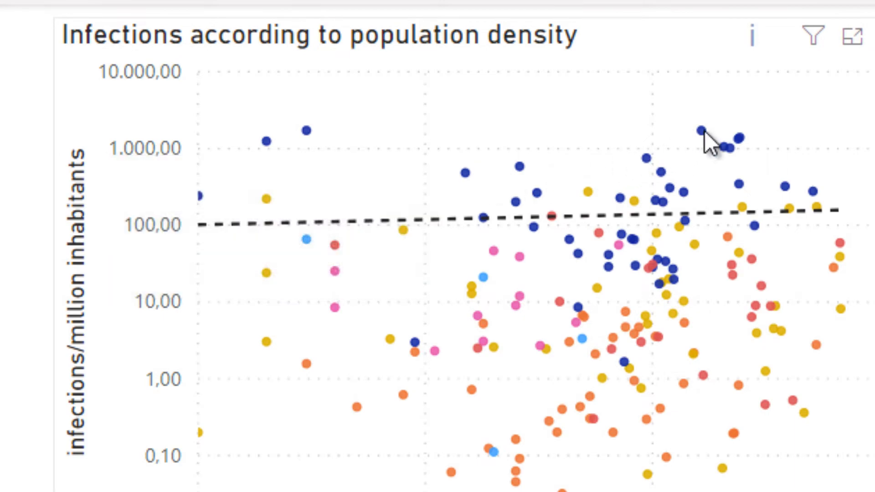
mouse_move(704, 131)
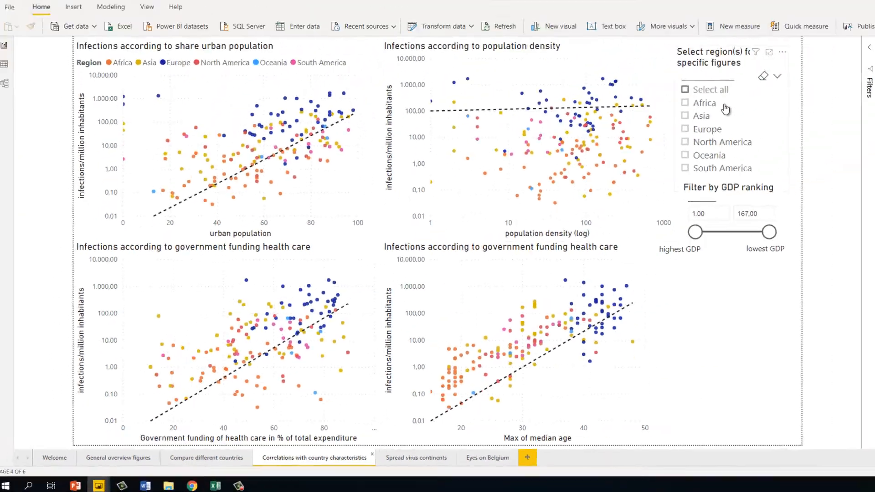
- Filter the correlation charts by individual continents in turn, finishing with all regions selected
left_click(685, 103)
left_click(468, 137)
left_click(467, 161)
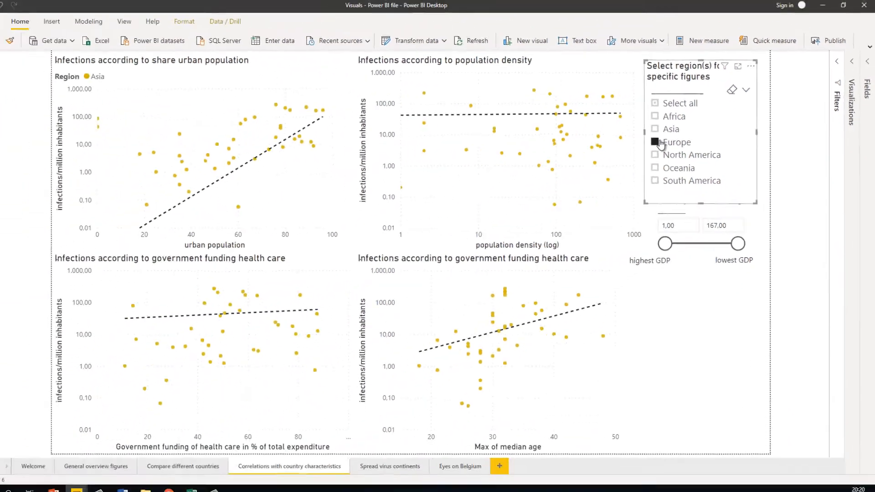
left_click(467, 185)
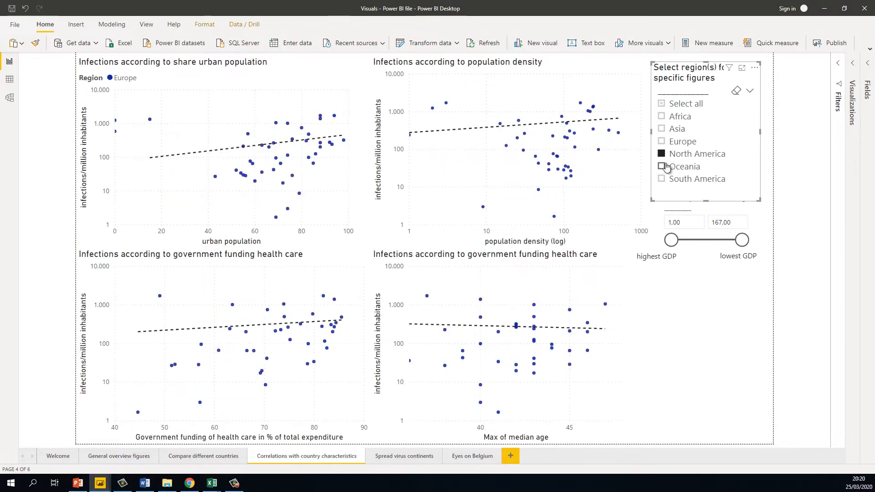
left_click(665, 167)
left_click(663, 179)
left_click(662, 130)
left_click(663, 115)
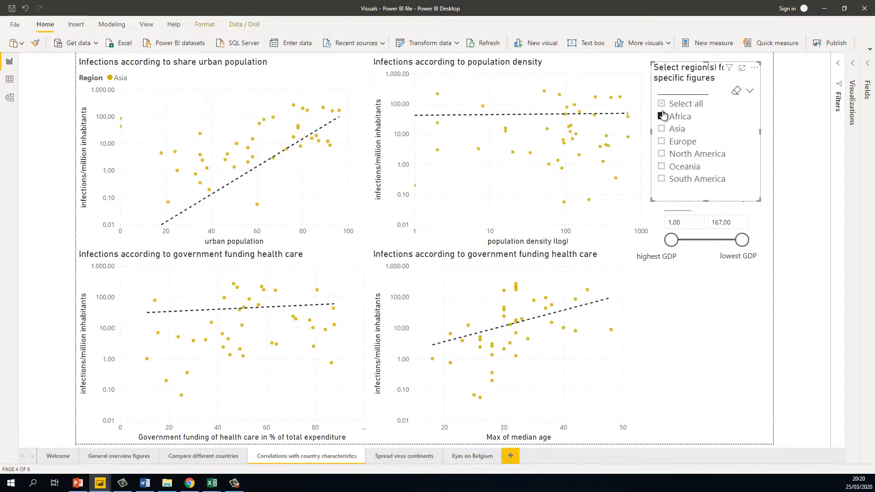
left_click(661, 104)
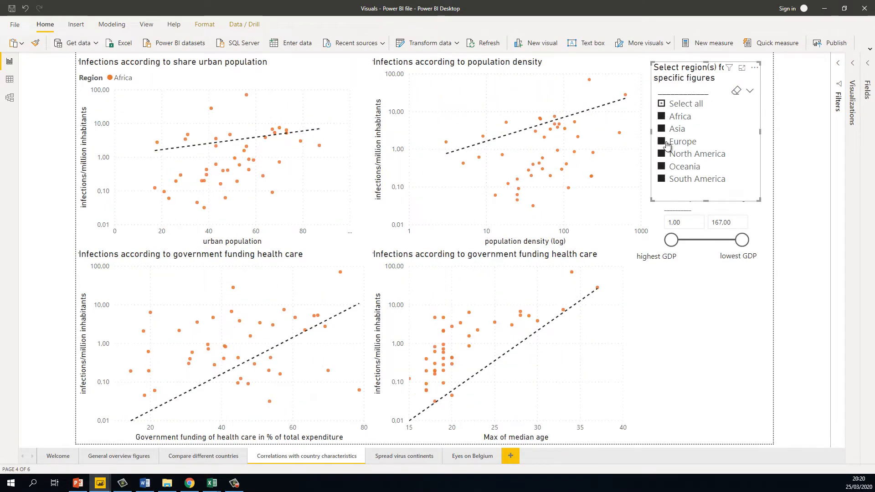
- Try different GDP ranking ranges on the correlation charts, ending with the range 1.00 to 52.50
mouse_move(740, 246)
left_mouse_down()
mouse_move(682, 241)
mouse_move(742, 240)
left_mouse_up()
left_click_drag(688, 240, 671, 240)
left_click(714, 242)
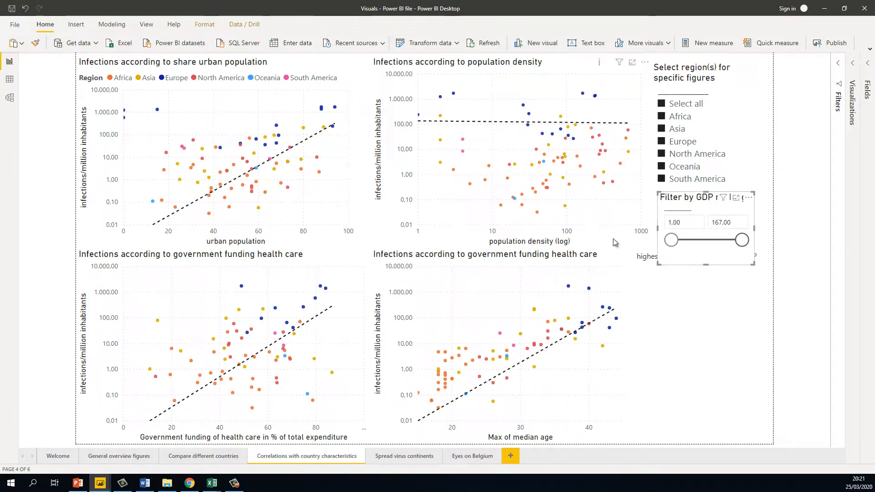
left_click_drag(742, 245, 692, 241)
left_click(709, 276)
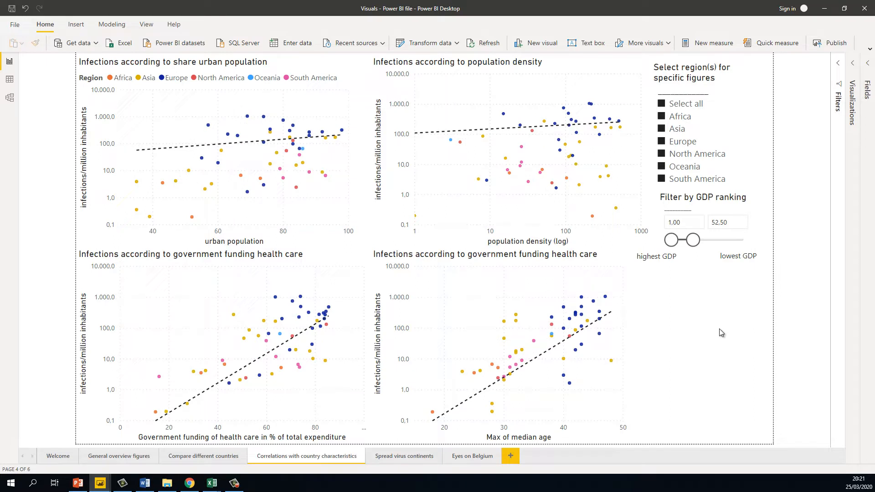
- Filter the correlation charts to Africa and set the upper limit of the GDP ranking filter to 78.18
left_click(662, 117)
left_click(663, 118)
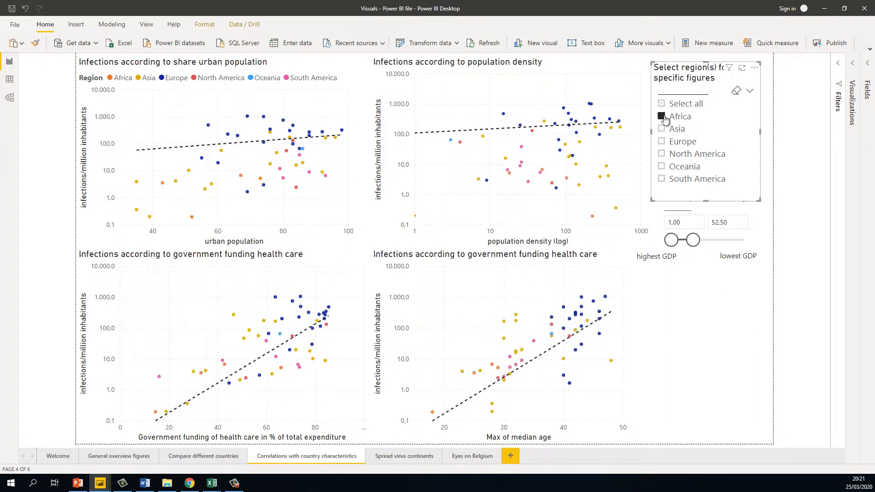
left_click(662, 117)
left_click_drag(694, 240, 706, 245)
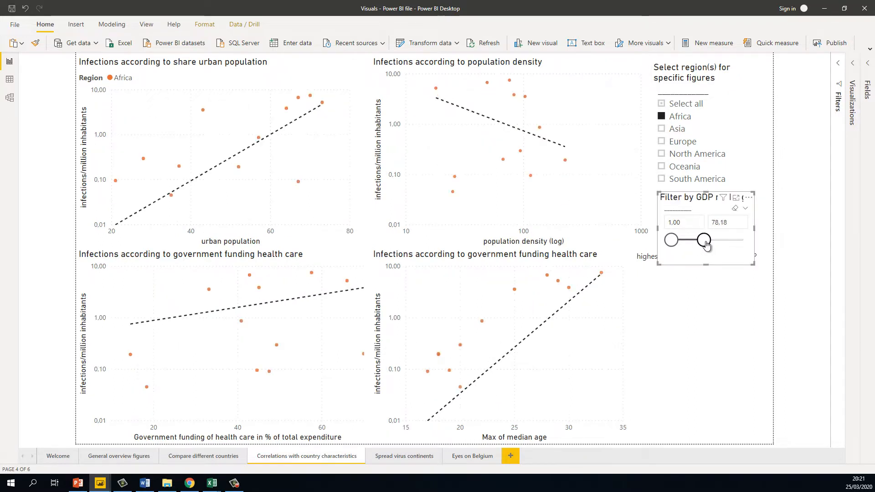
left_click(705, 299)
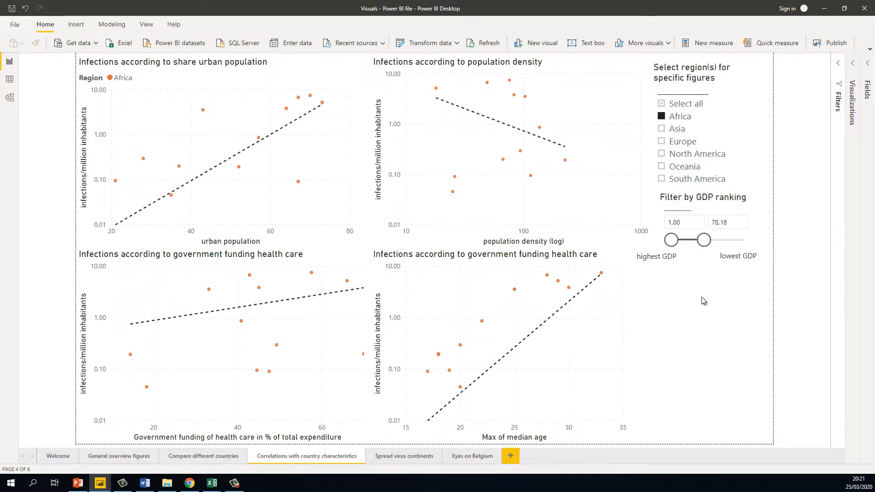
- Look through the report pages on virus spread by continent, Belgium, country correlations, country comparison and general overview figures
left_click(408, 457)
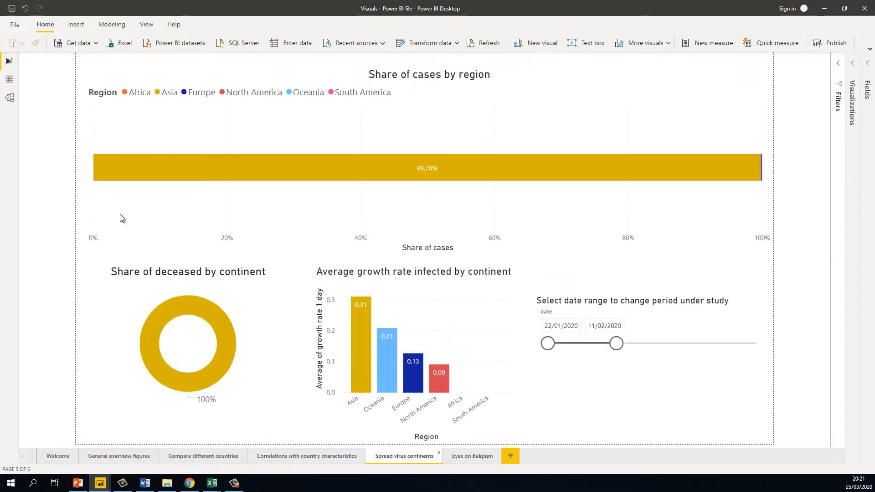
left_click(474, 458)
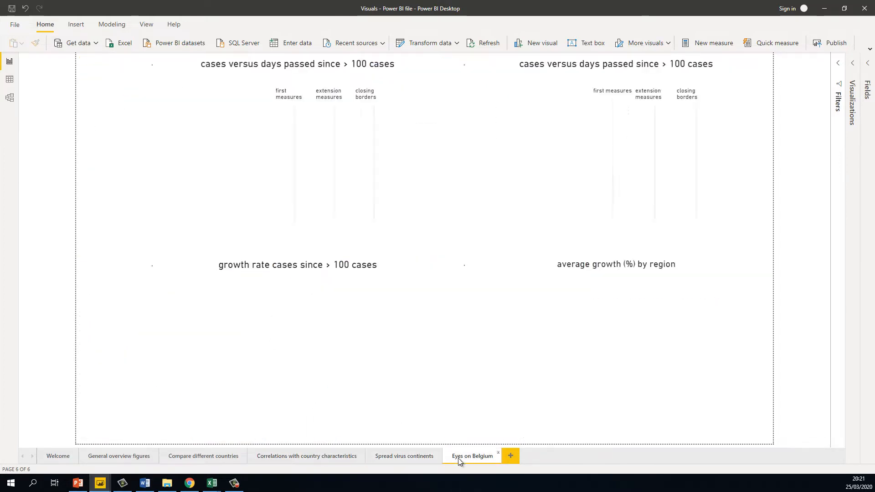
left_click(412, 460)
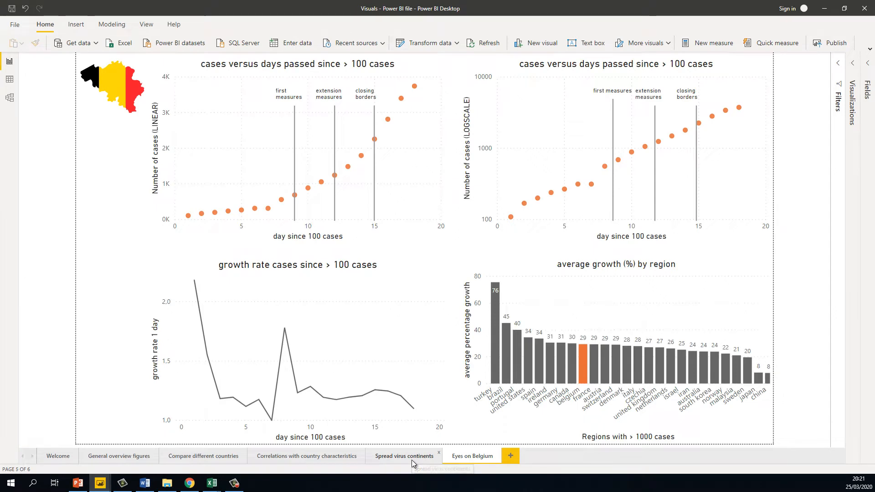
left_click(307, 456)
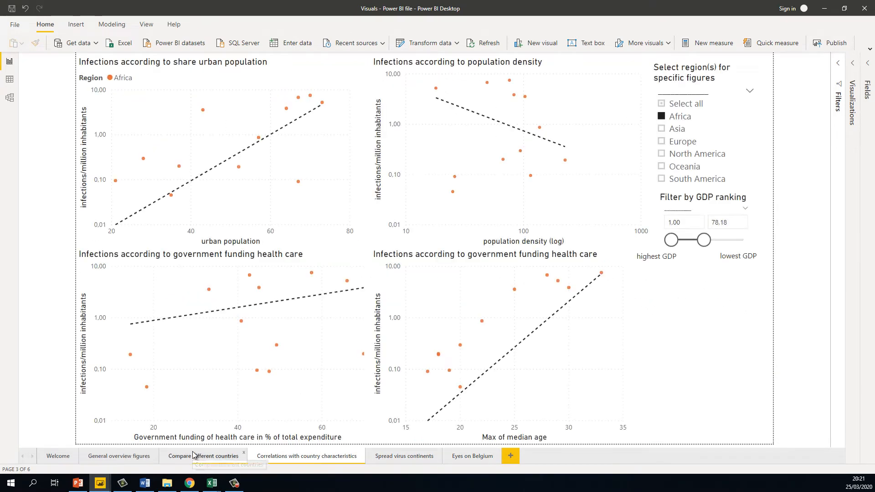
left_click(231, 458)
left_click(134, 457)
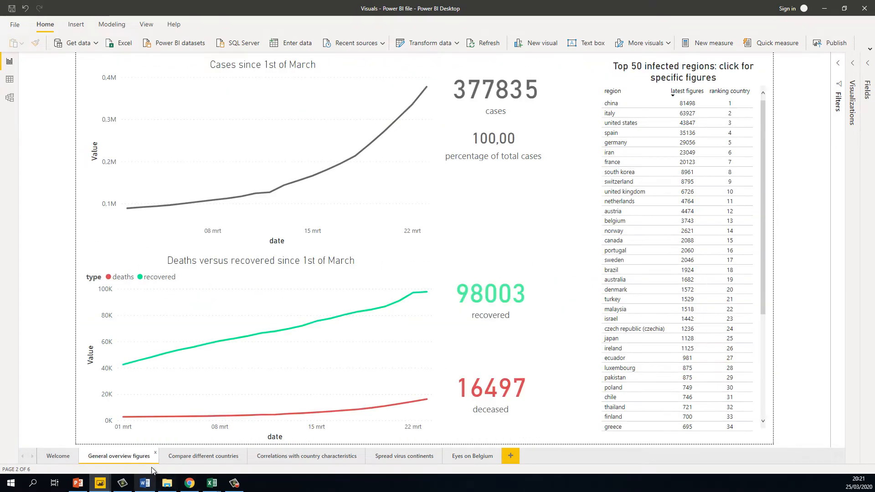
left_click(228, 456)
left_click(279, 457)
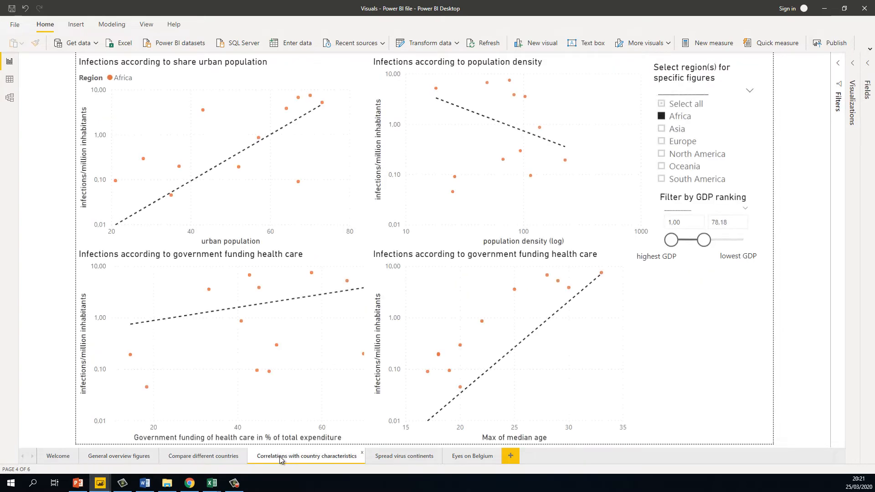
left_click(396, 458)
left_click(190, 458)
left_click(129, 458)
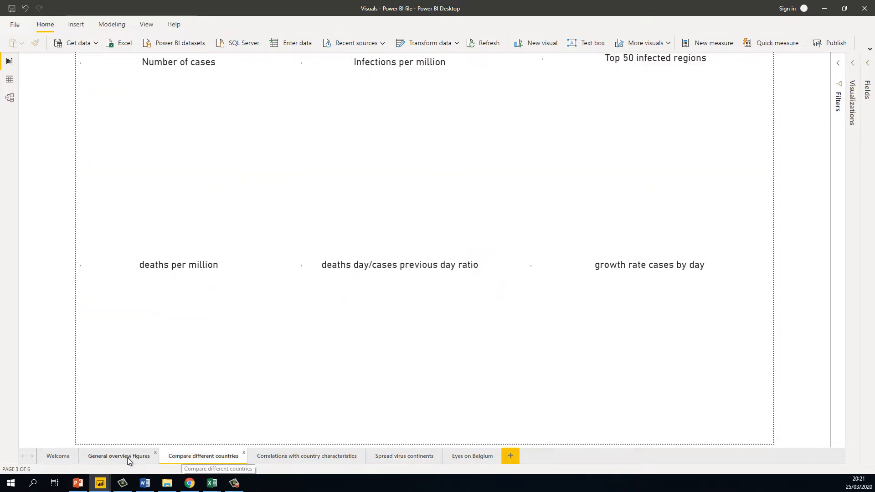
- Switch to PowerPoint and start the slide show from slide 13, "Let's have a look at the data first"
left_click(79, 484)
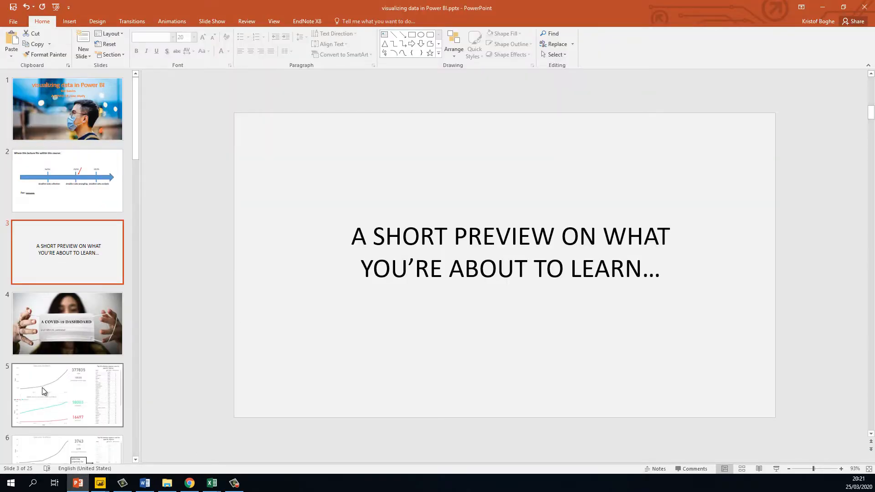
scroll(83, 331, "down", 5)
scroll(80, 335, "down", 5)
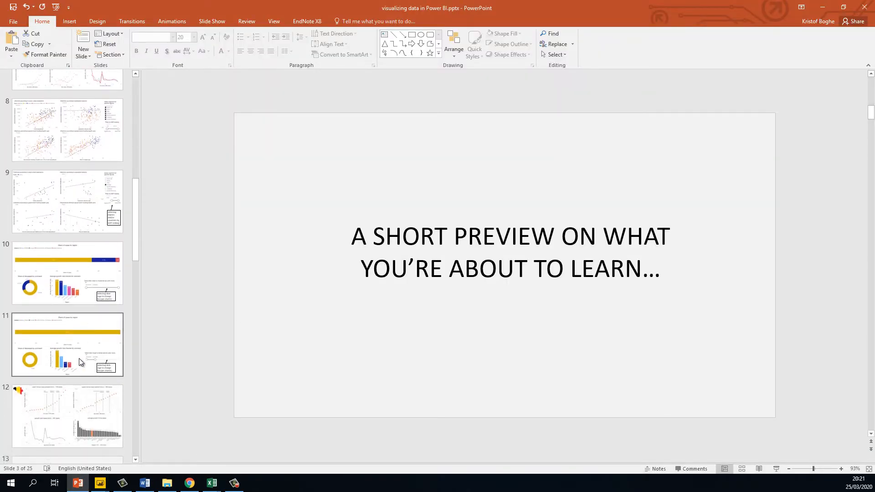
left_click(80, 288)
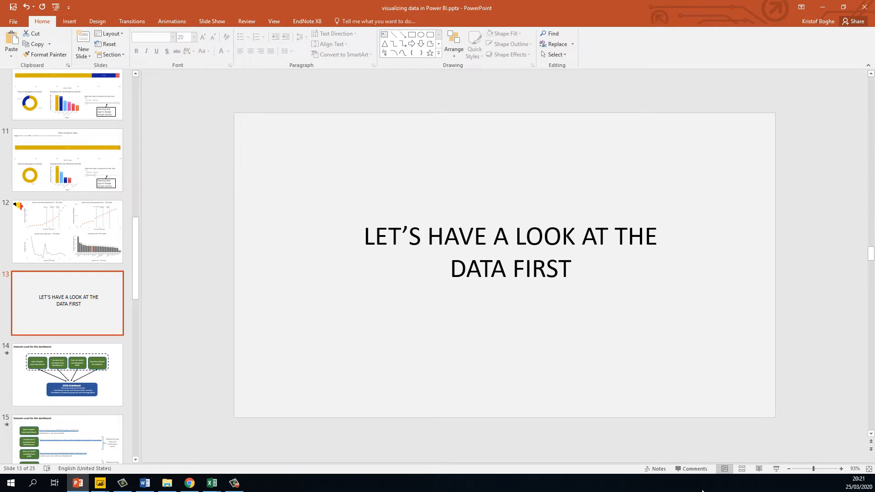
left_click(776, 469)
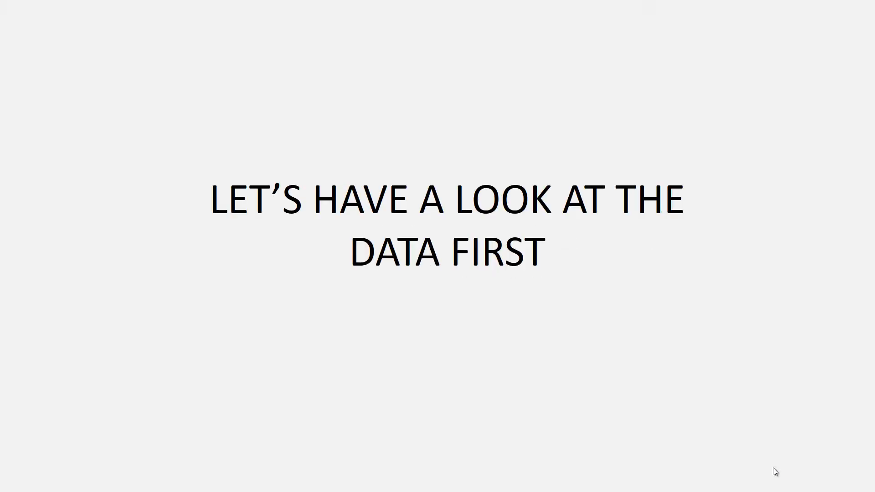
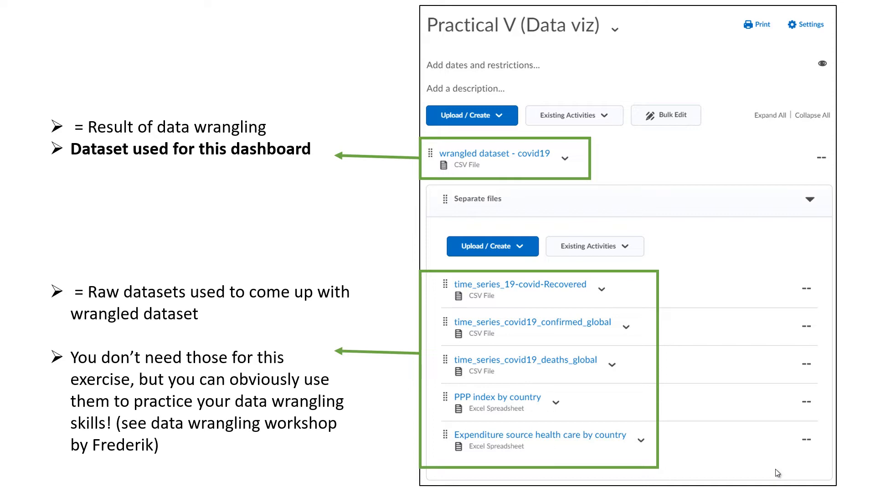
- Advance to the "Raw data: wide format" slide, end the show, and switch to time_series_covid19_confirmed_global.csv in Excel
key("Right")
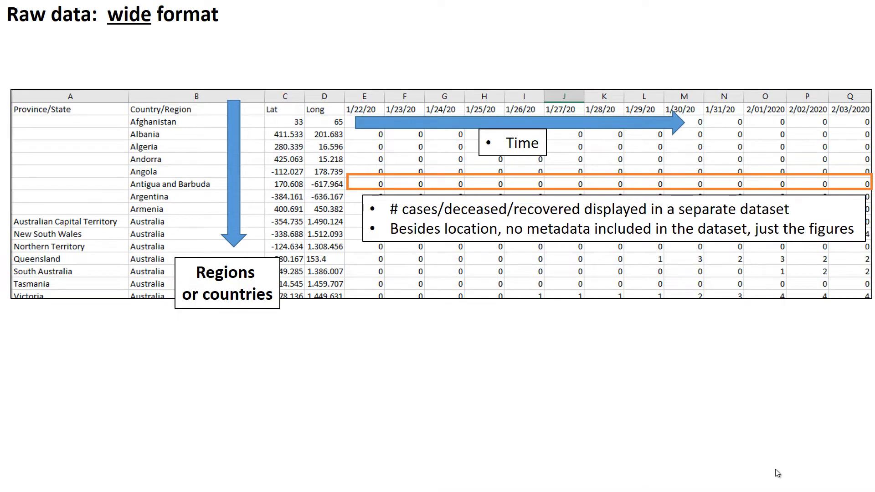
key("Escape")
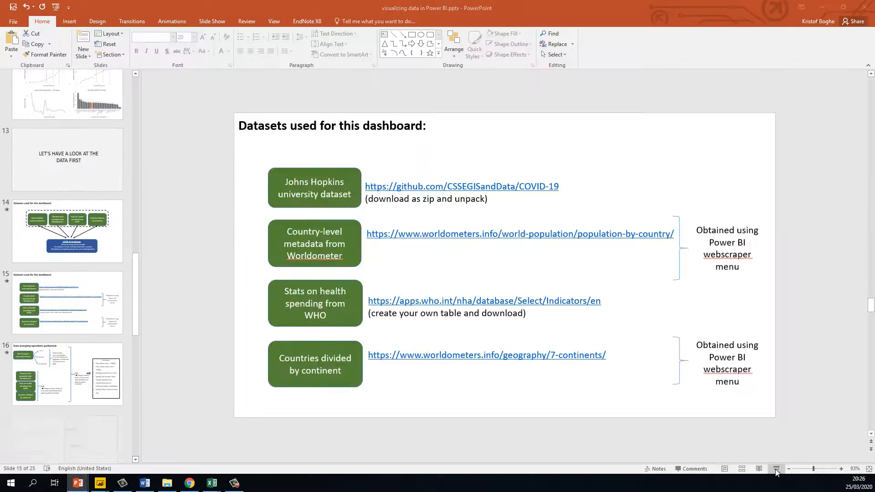
left_click(212, 483)
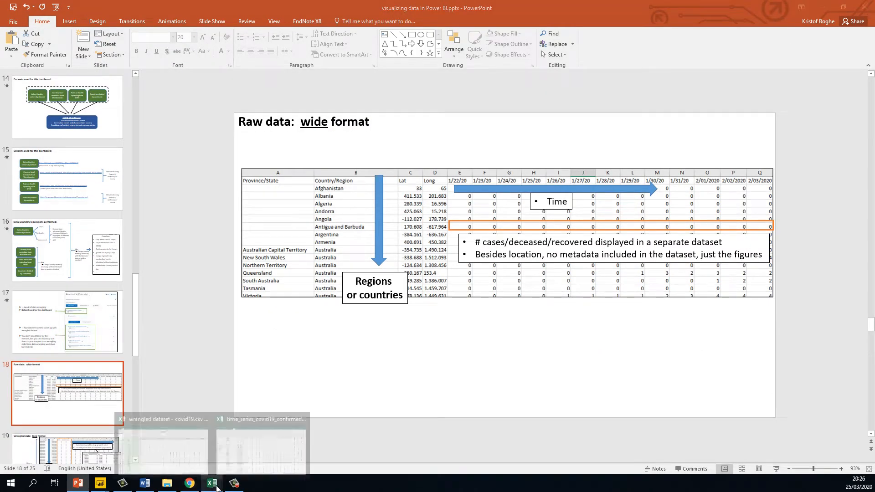
left_click(281, 440)
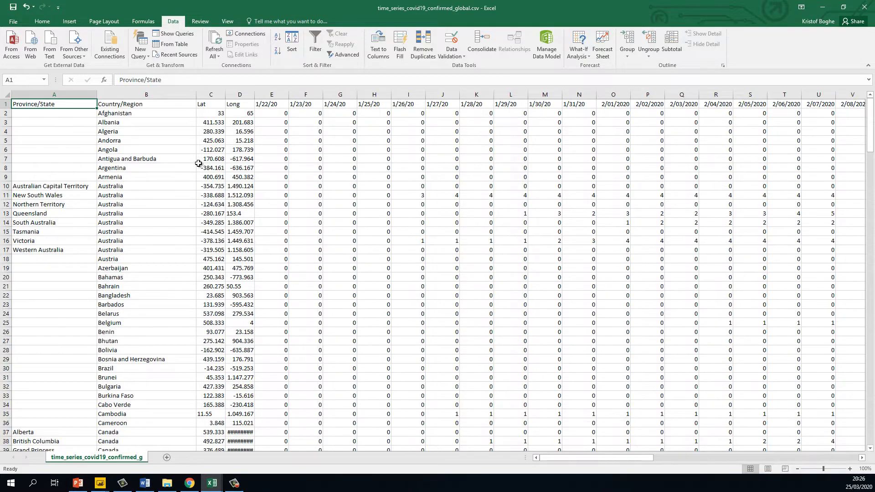
- Examine the daily date columns of the raw case data, including Afghanistan on 2/24/20, and select the 3/23/20 column
left_click(272, 177)
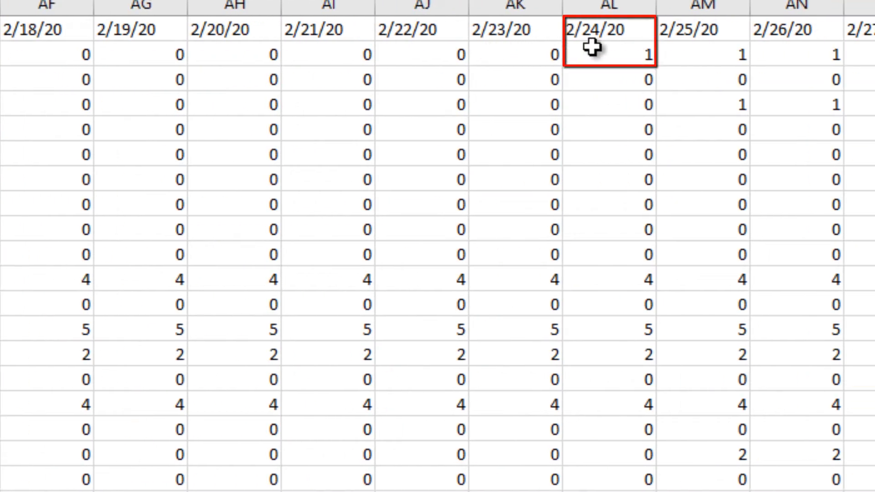
left_click(592, 54)
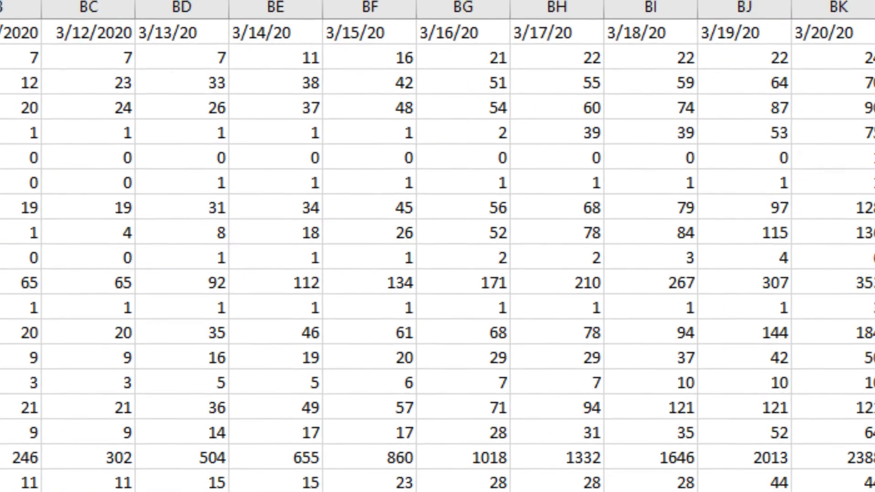
left_click(784, 8)
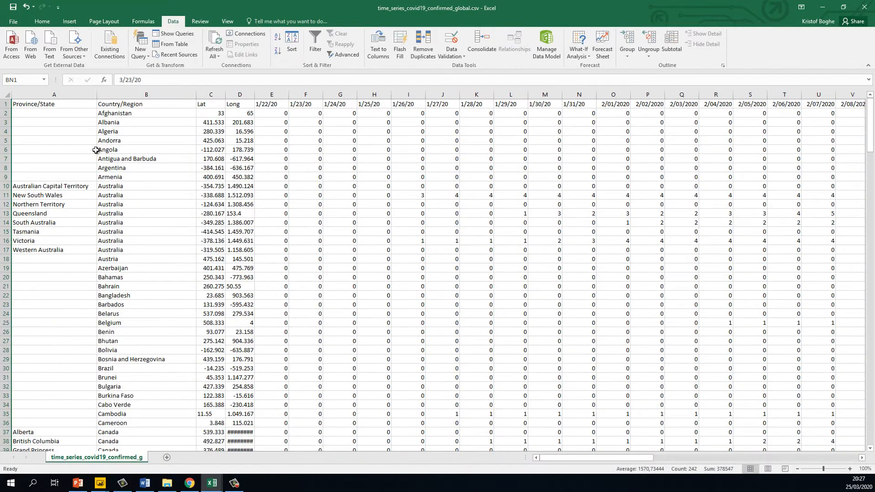
- Switch to the "wrangled dataset - covid19.csv" workbook and inspect the first rows of the "number of infections per million inhabitants" column
mouse_move(212, 484)
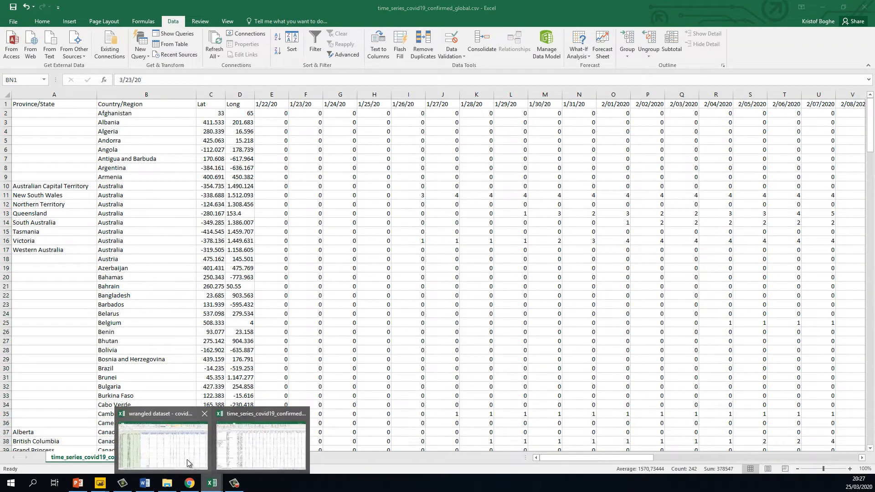
left_click(187, 463)
left_click(236, 131)
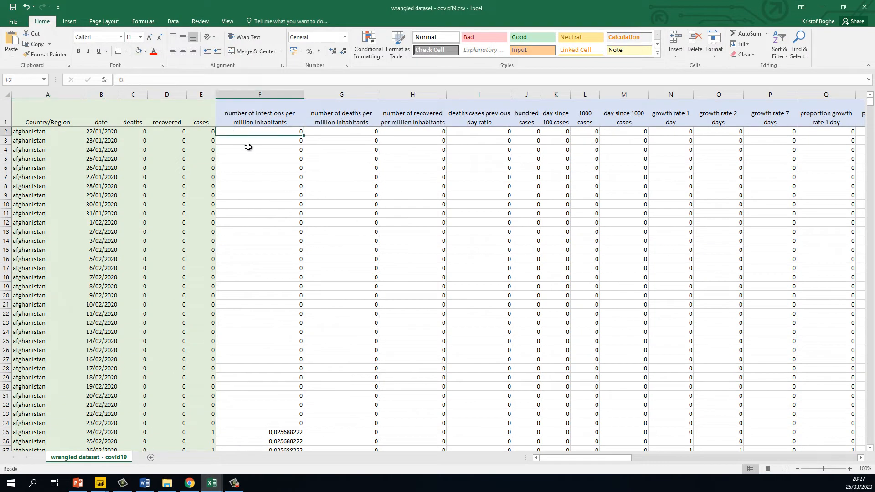
left_click(260, 202)
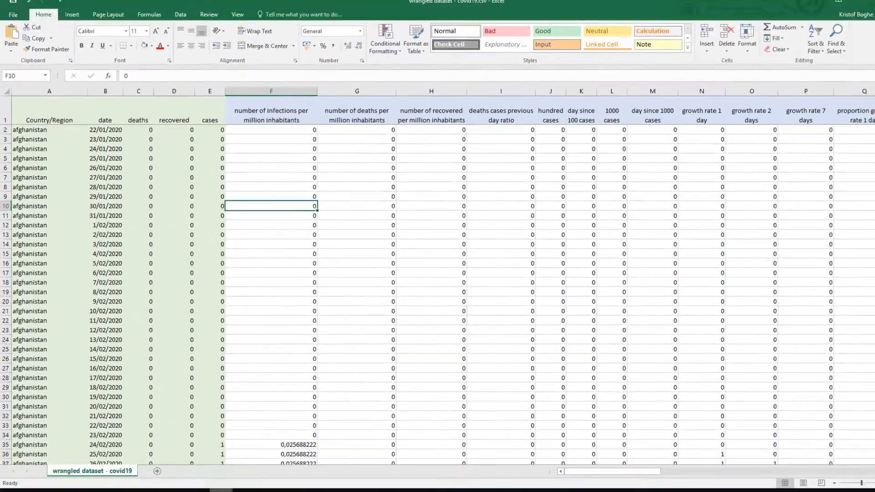
- Return to time_series_covid19_confirmed_global.csv and look through its country and province rows
left_click(216, 485)
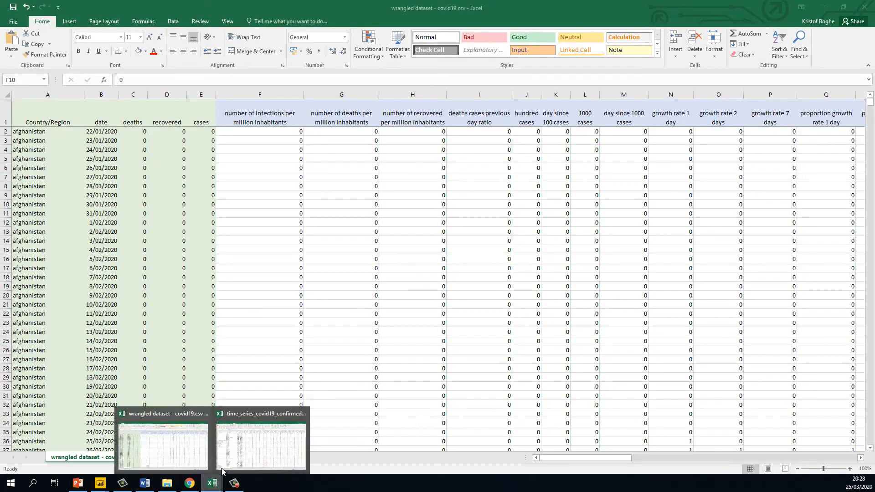
left_click(233, 450)
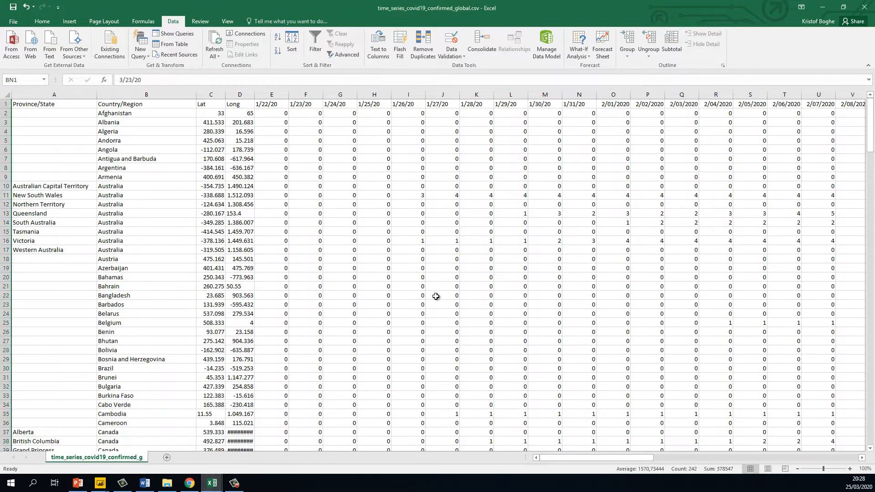
scroll(372, 255, "down", 20)
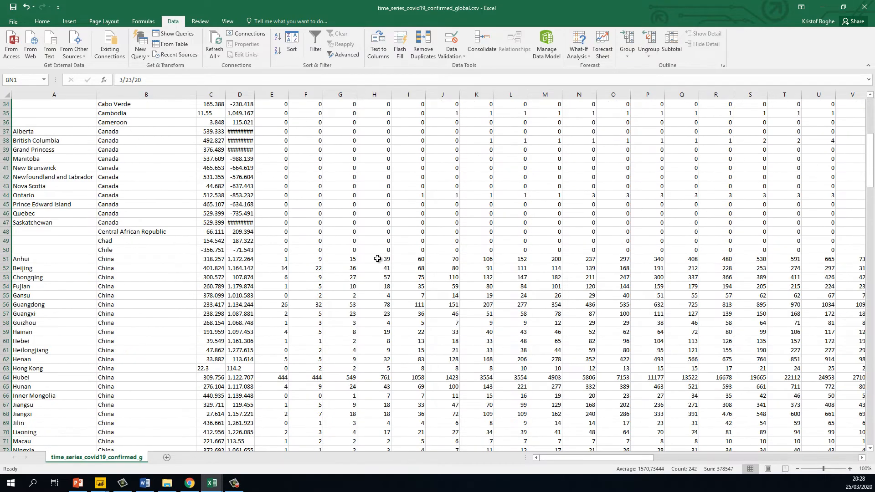
scroll(482, 284, "down", 20)
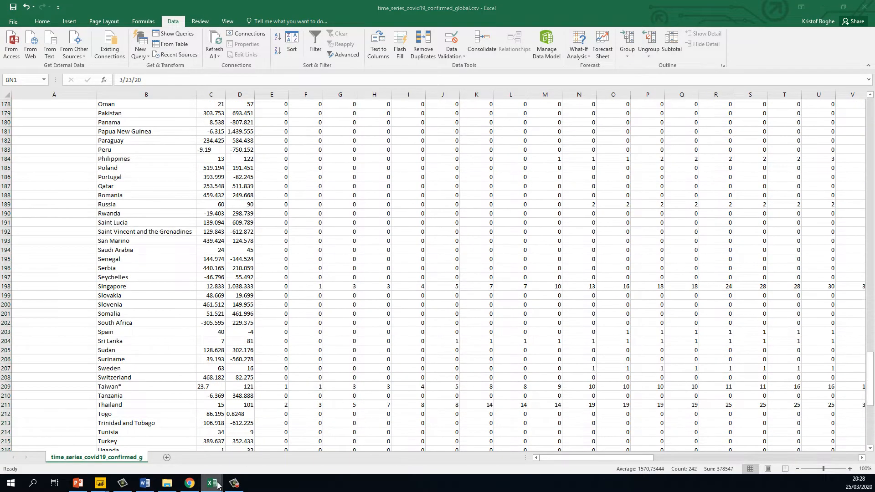
- Switch back to the wrangled dataset, highlight Afghanistan's 22/01/2020 row, and look through the country's daily rows
mouse_move(212, 482)
left_click(176, 451)
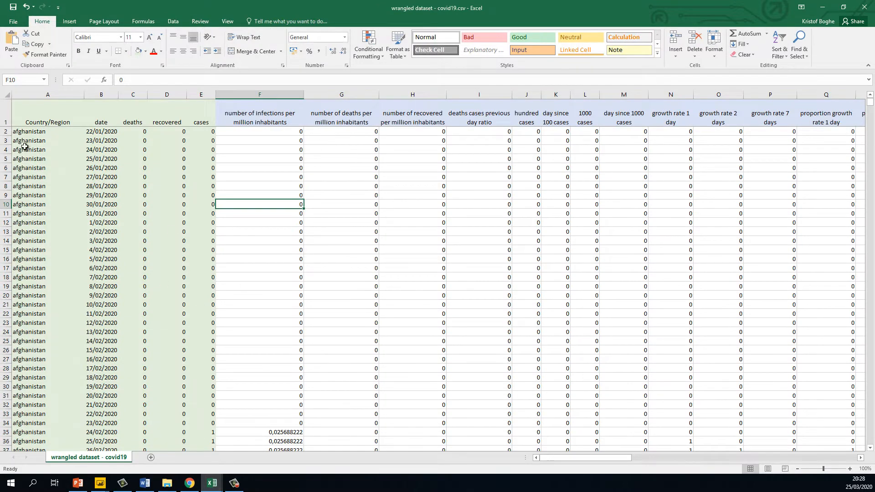
left_click(4, 131)
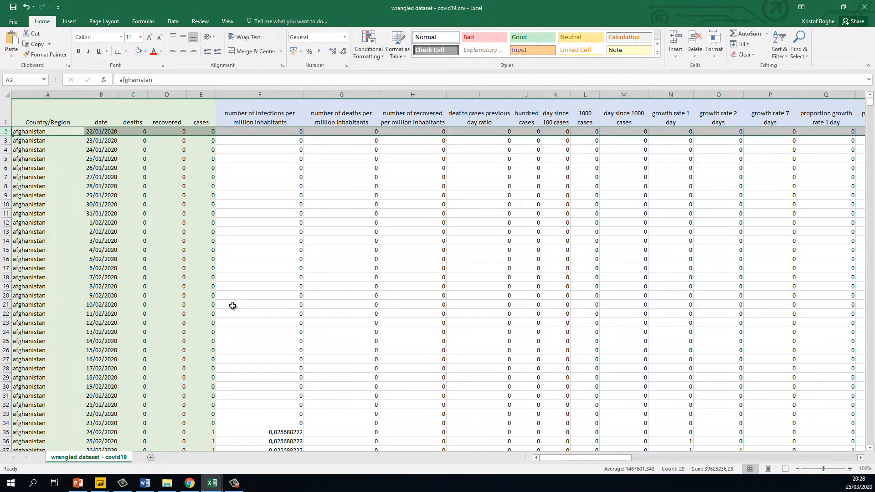
left_click(246, 295)
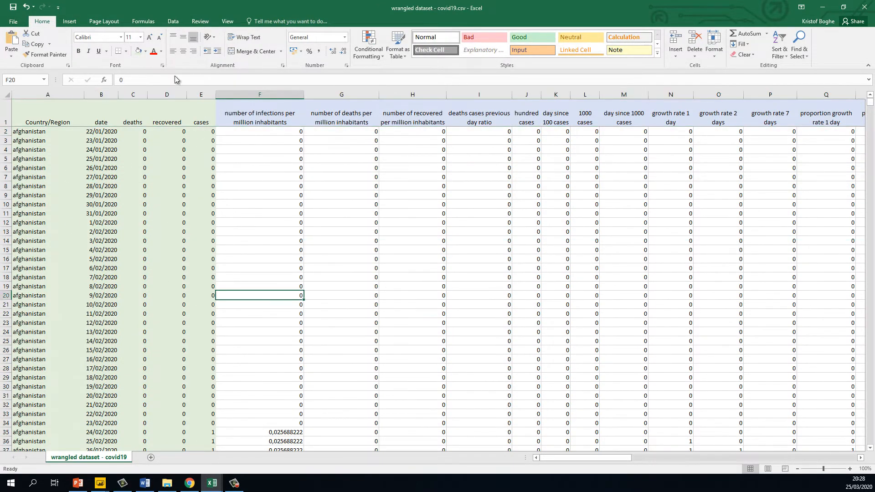
scroll(196, 177, "down", 18)
scroll(199, 191, "up", 10)
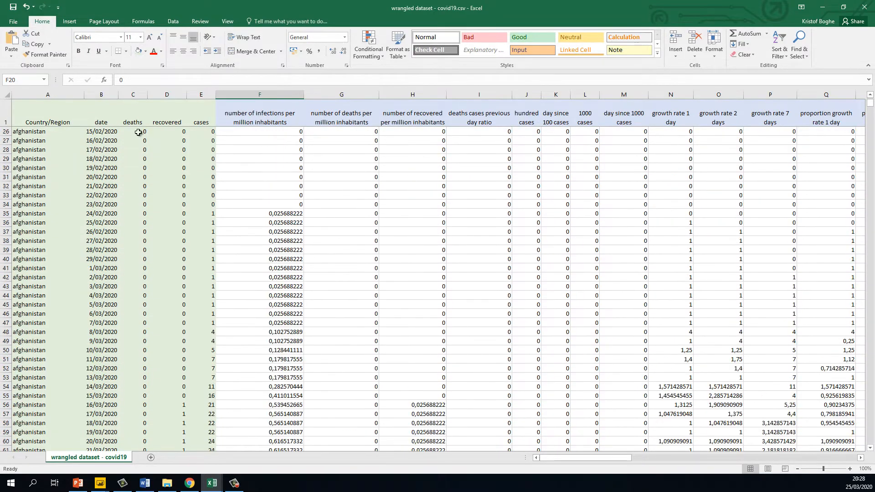
- Search the Country/Region column for Belgium, select its first row, and look through the dates below it
left_click(45, 94)
key("alt+Tab")
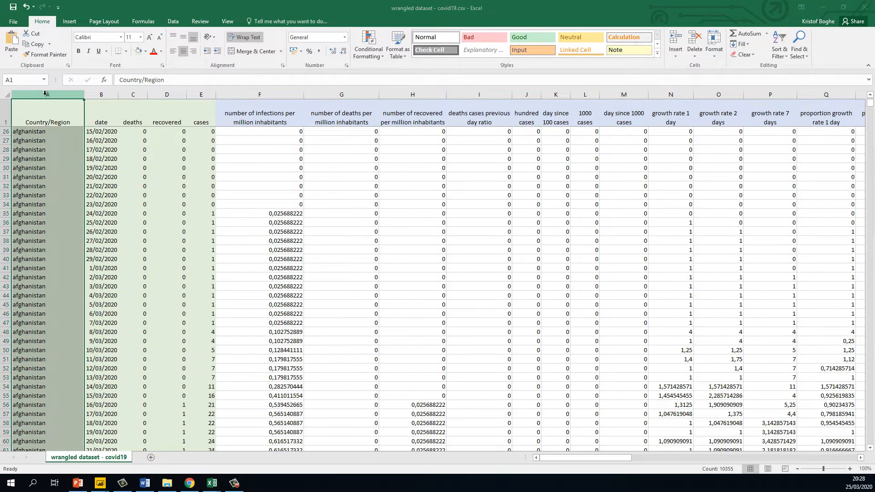
key("Return")
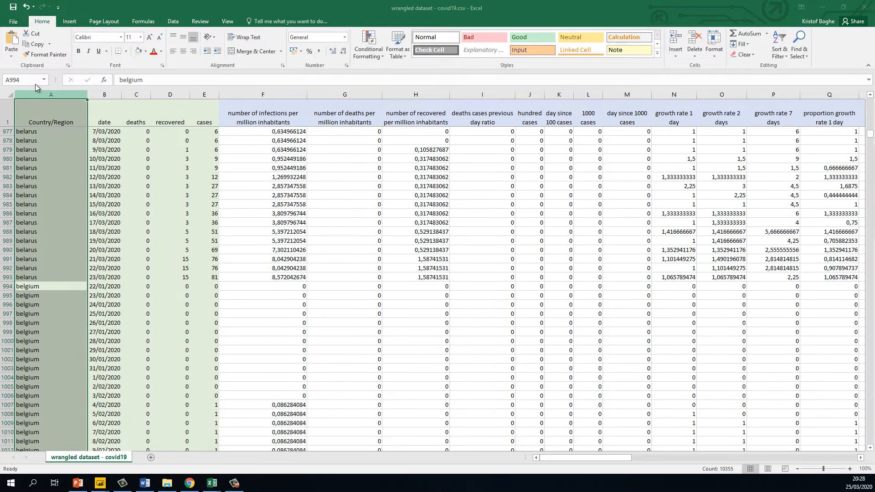
left_click(199, 286)
left_click(7, 286)
scroll(177, 291, "down", 11)
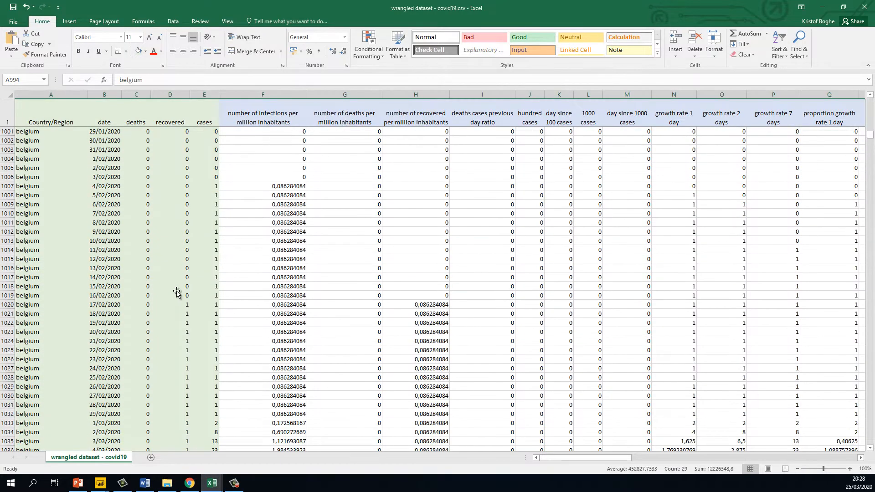
scroll(177, 292, "up", 2)
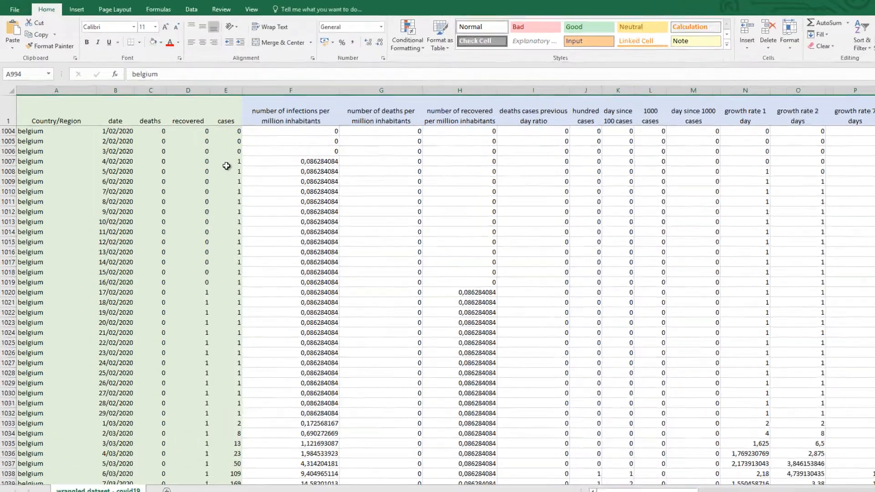
- Highlight Belgium's 4/02/2020 entry from country to cases, followed by the 5/02/2020 row
left_click_drag(227, 166, 64, 162)
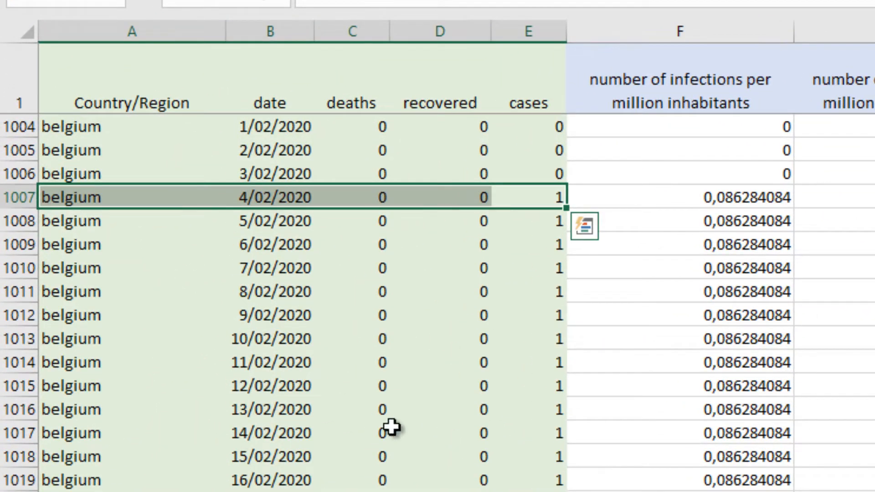
left_click(392, 428)
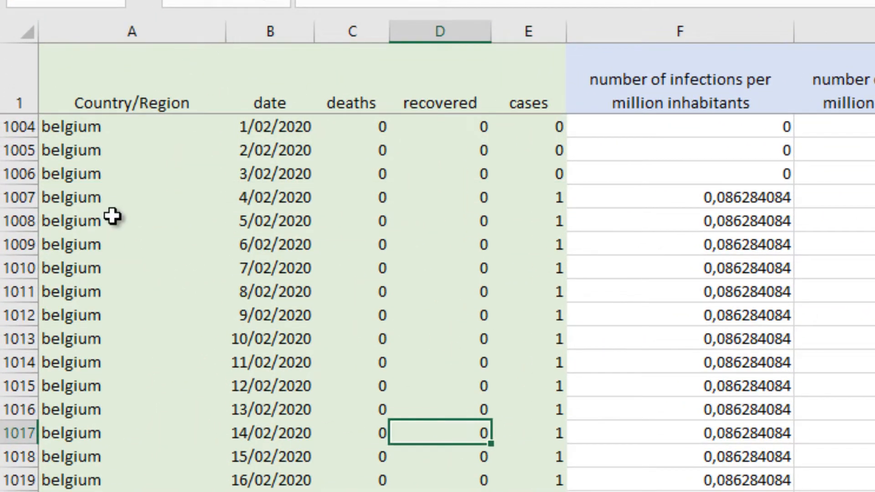
left_click(12, 221)
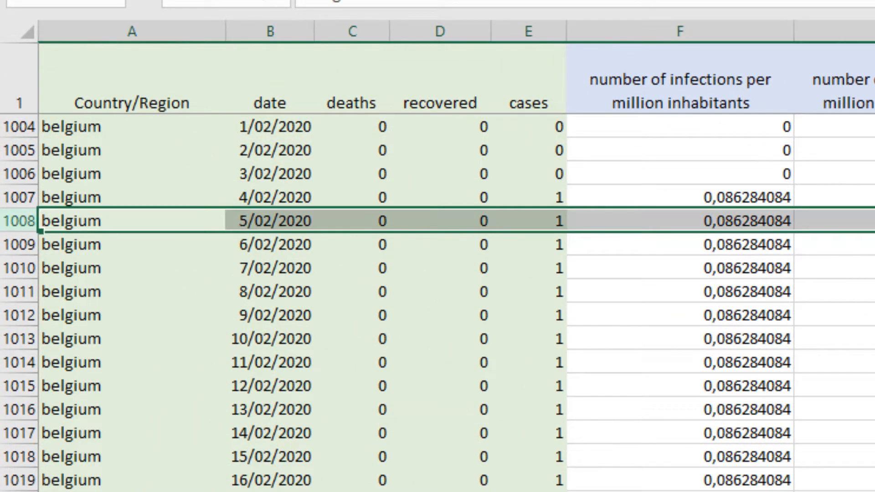
scroll(501, 474, "down", 4)
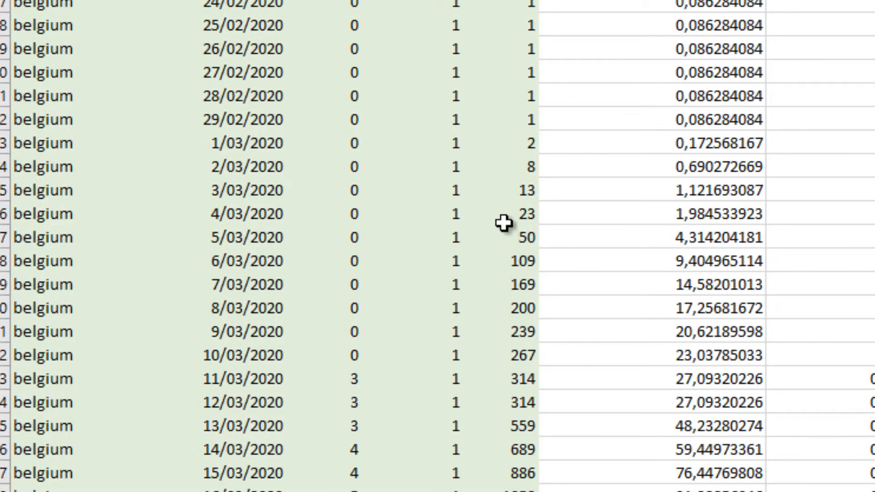
- Highlight Belgium's 6/03/2020 entry and select its cases value, followed by its number of infections per million inhabitants
left_click_drag(479, 263, 11, 262)
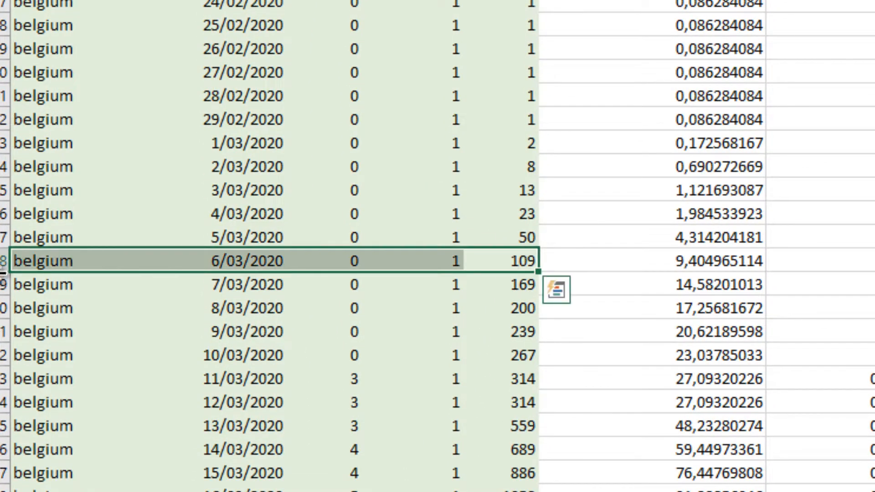
left_click(3, 261)
left_click(481, 258)
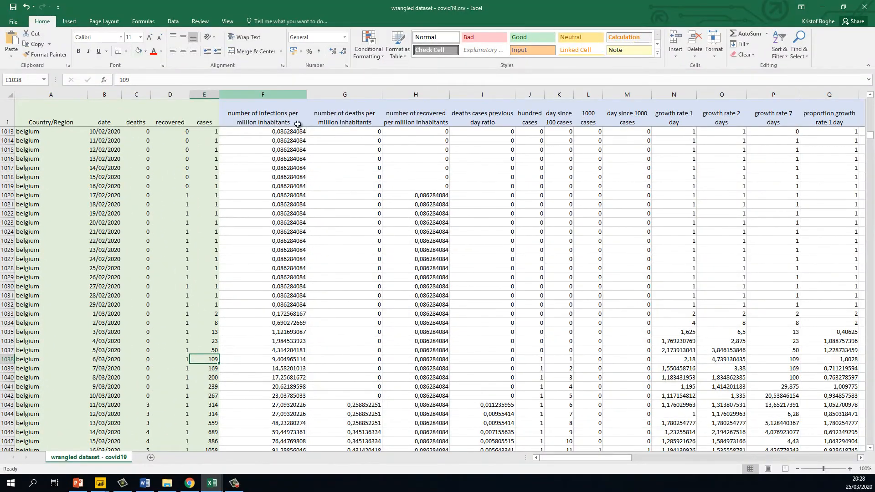
mouse_move(567, 455)
left_mouse_down()
mouse_move(619, 461)
mouse_move(551, 462)
left_mouse_up()
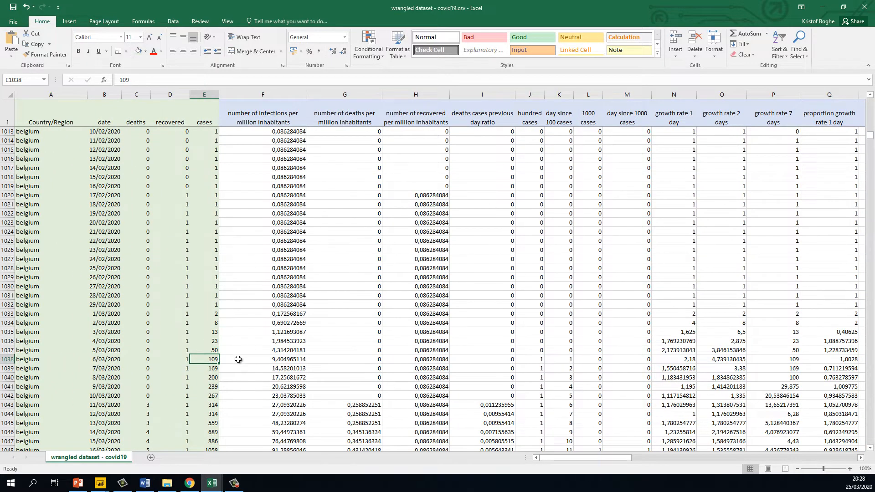
left_click(269, 359)
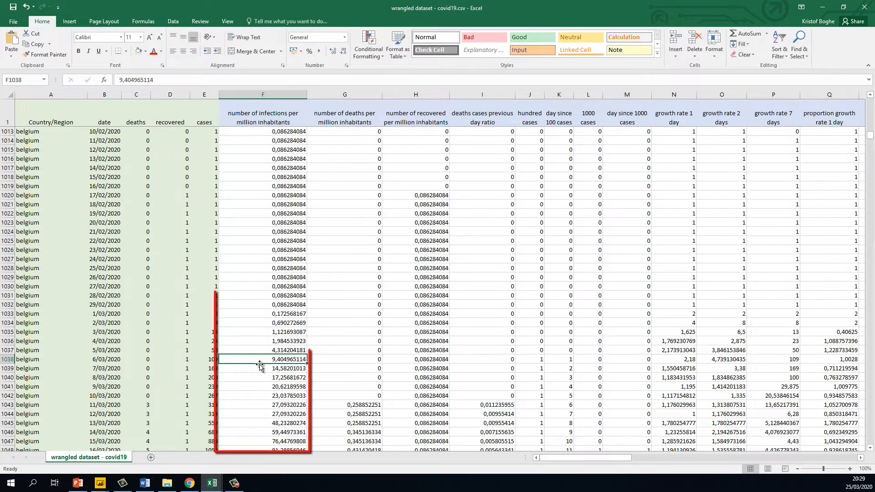
- Examine the "hundred cases" column, highlighting Belgium's 6/03/2020 row and the flagged cells from that date through 14/03/2020
scroll(262, 369, "down", 2)
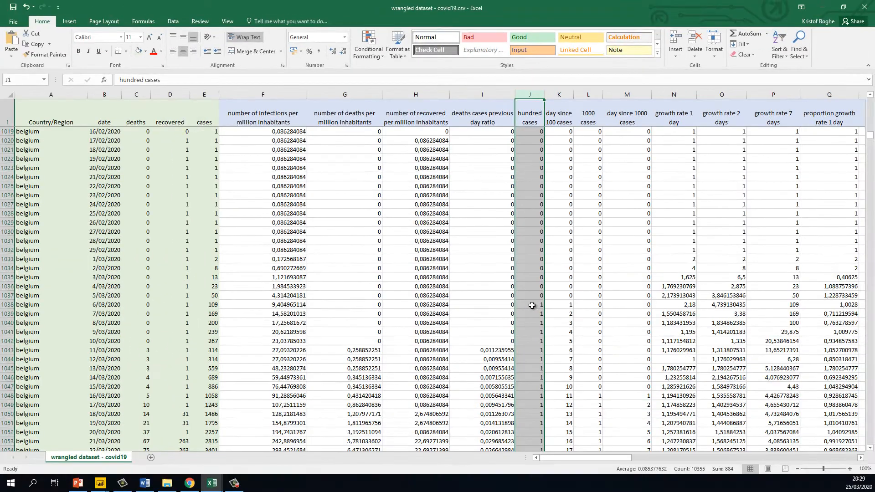
left_click(532, 305)
left_click_drag(524, 304, 21, 304)
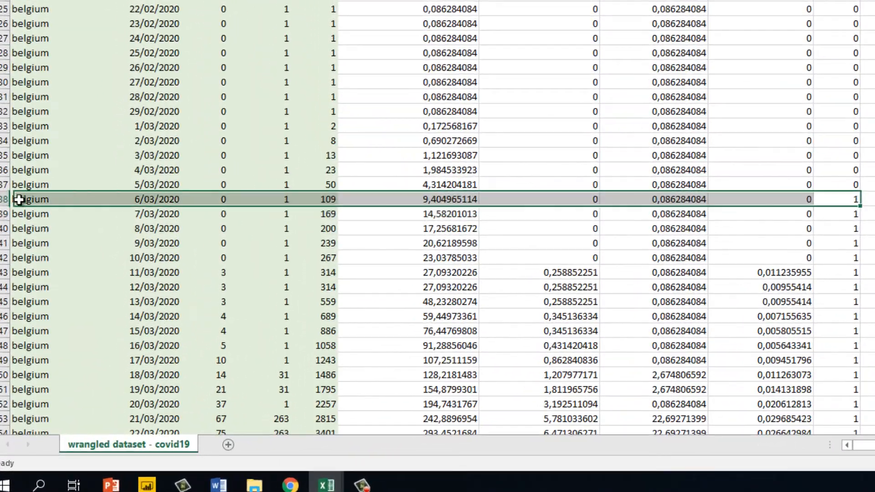
left_click_drag(19, 199, 19, 199)
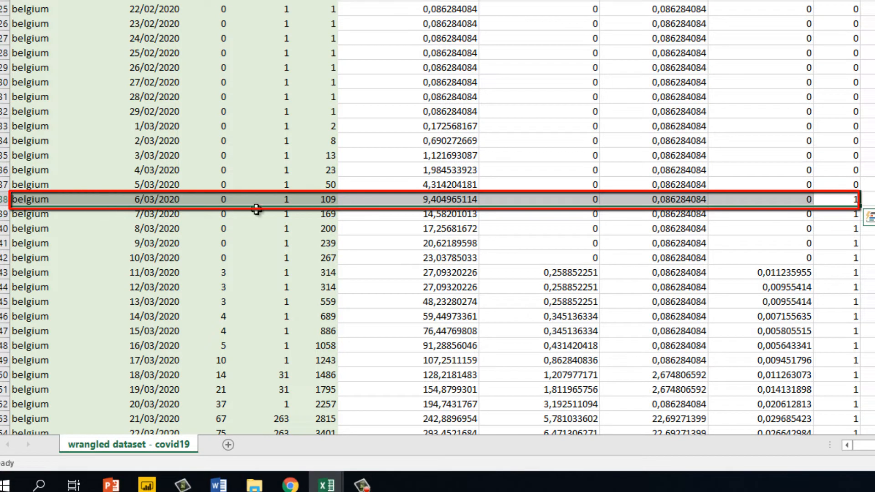
left_click_drag(843, 201, 23, 200)
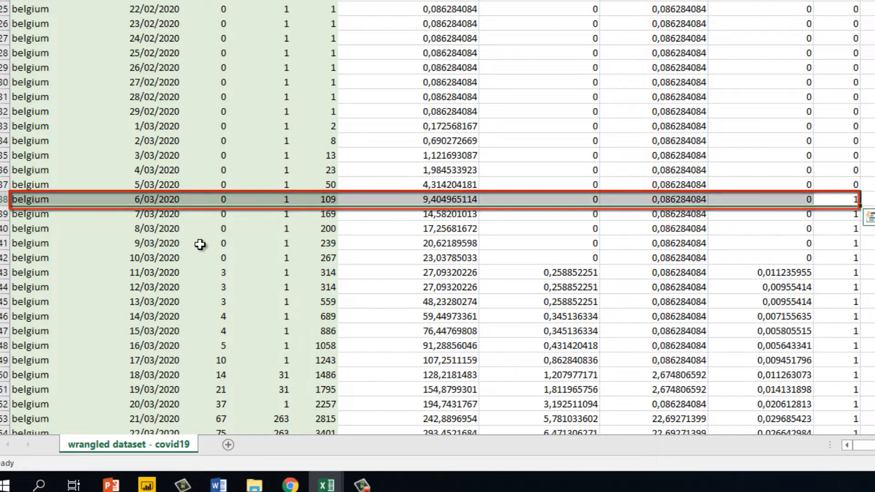
left_click_drag(840, 201, 849, 318)
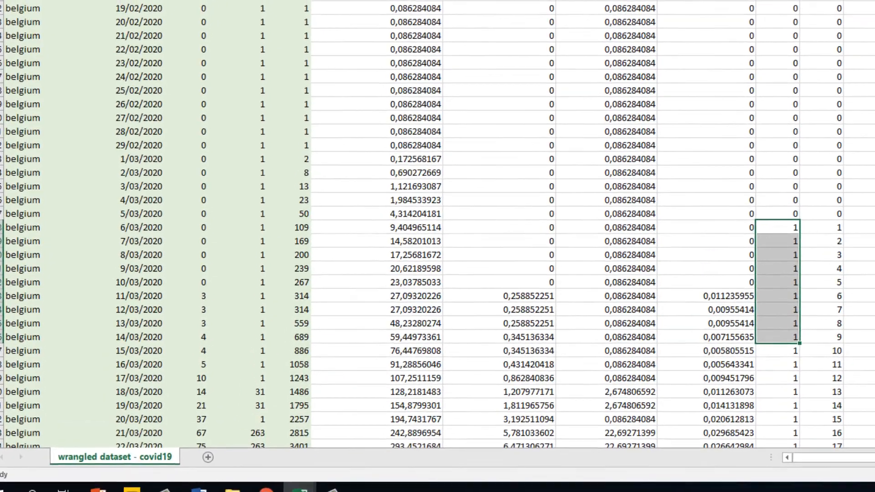
- Examine the "day since 100 cases" column for Belgium and select its 6/03/2020 cell
left_click(830, 1)
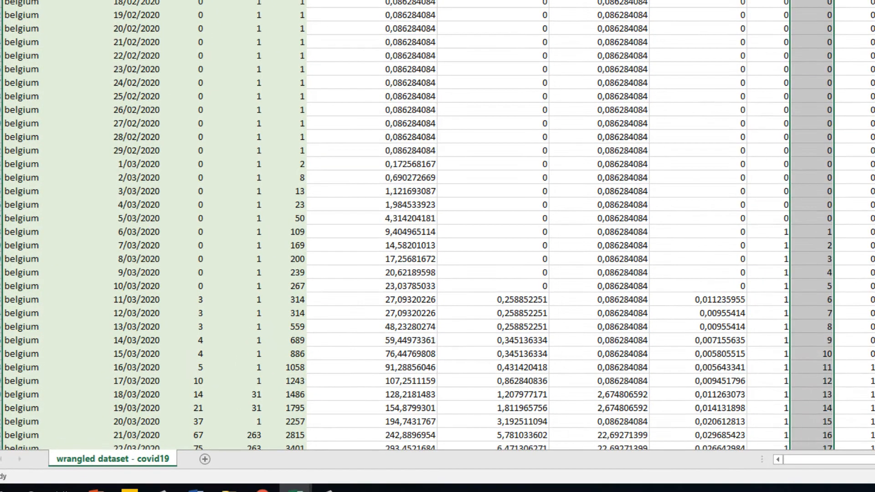
mouse_move(818, 231)
left_mouse_down()
mouse_move(820, 447)
mouse_move(822, 412)
mouse_move(802, 407)
mouse_move(1, 387)
mouse_move(1, 407)
left_mouse_up()
left_click_drag(818, 408, 818, 395)
left_click_drag(819, 296, 817, 1)
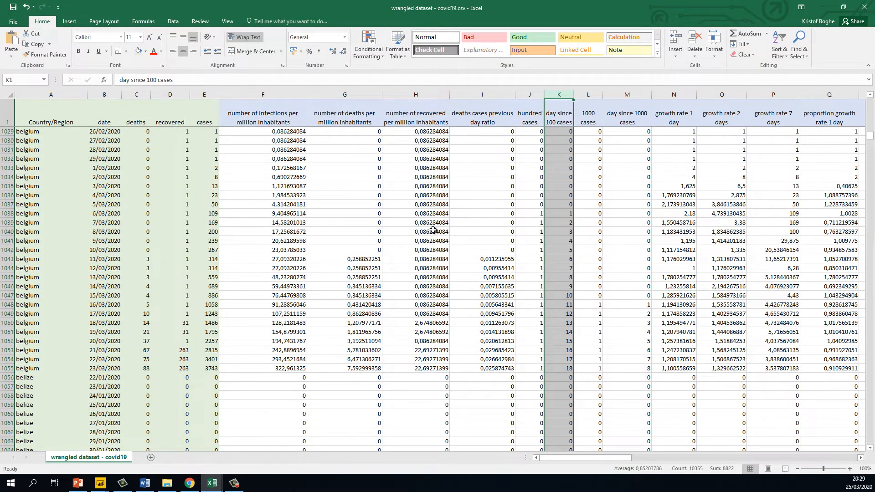
scroll(510, 222, "up", 5)
scroll(514, 223, "down", 5)
left_click(563, 213)
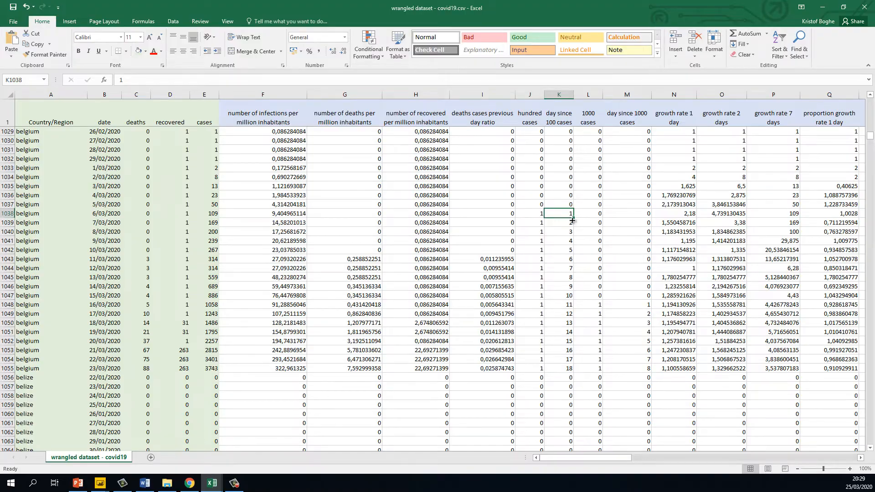
- Select a population cell among the country-characteristic columns, for a country listed above Belgium
left_click_drag(615, 458, 630, 458)
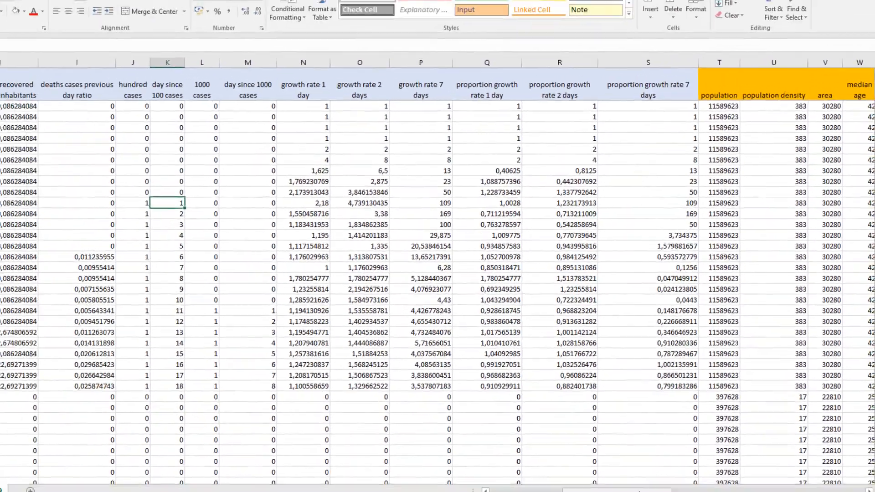
left_click_drag(669, 459, 787, 458)
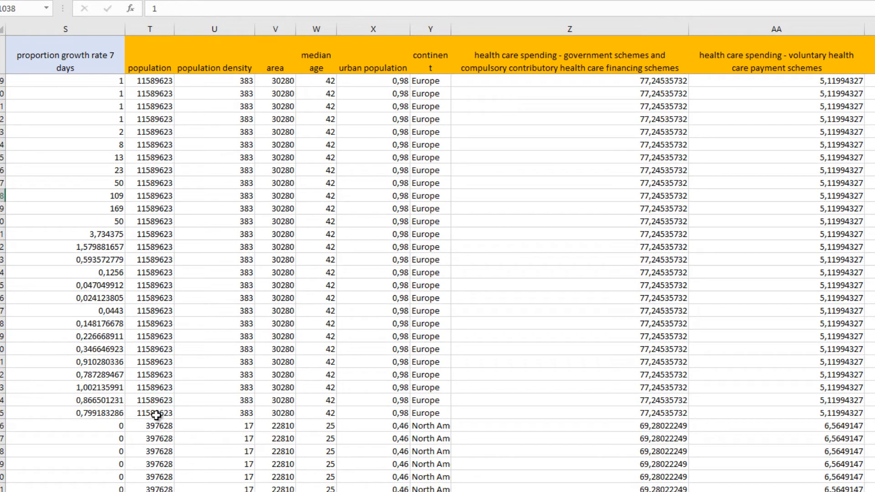
left_click_drag(156, 415, 169, 119)
left_click(169, 119)
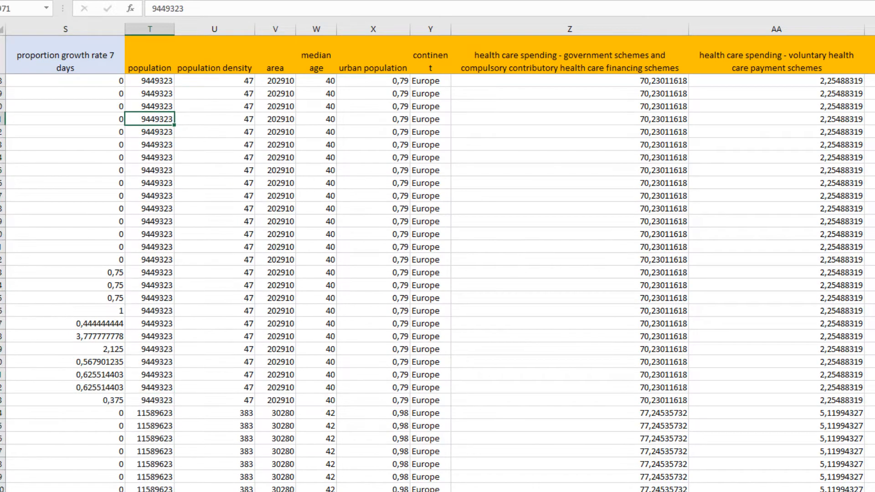
- Compare the repeated population, density and area values of Belgium and the preceding country, highlighting a range of population cells
scroll(438, 273, "down", 3)
scroll(524, 322, "left", 2)
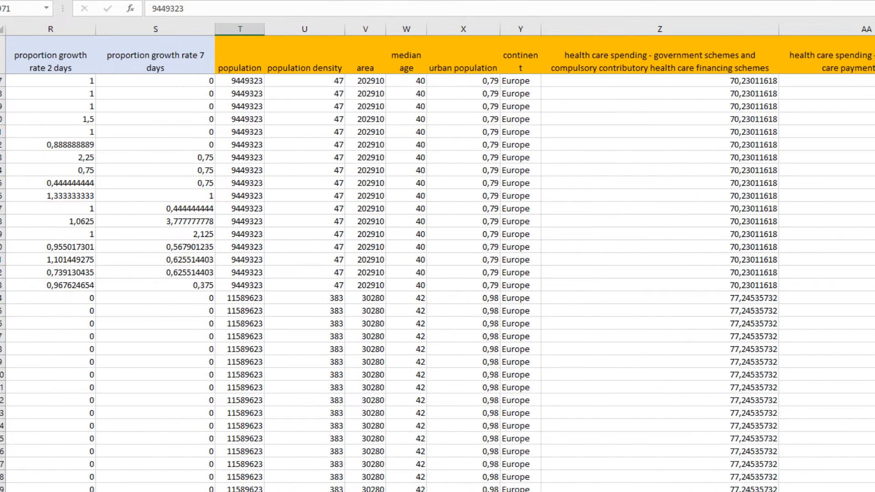
scroll(525, 322, "down", 6)
scroll(524, 321, "up", 7)
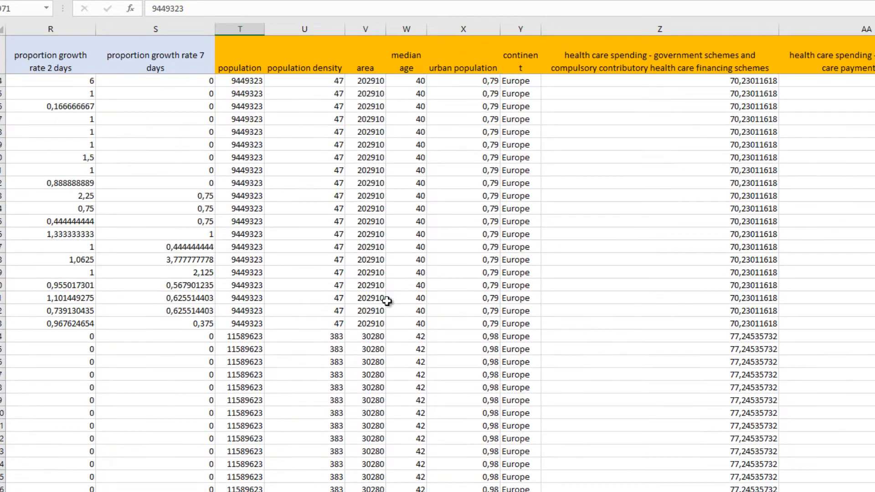
scroll(400, 189, "down", 6)
scroll(392, 203, "down", 5)
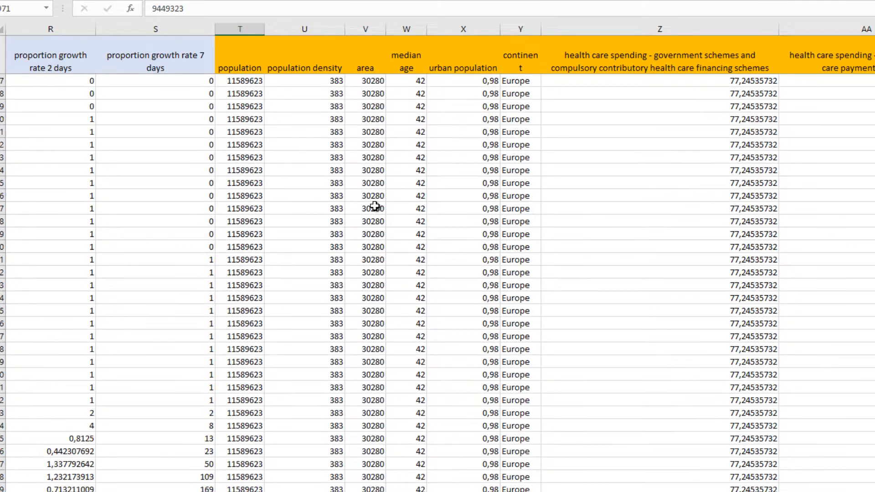
scroll(282, 189, "down", 5)
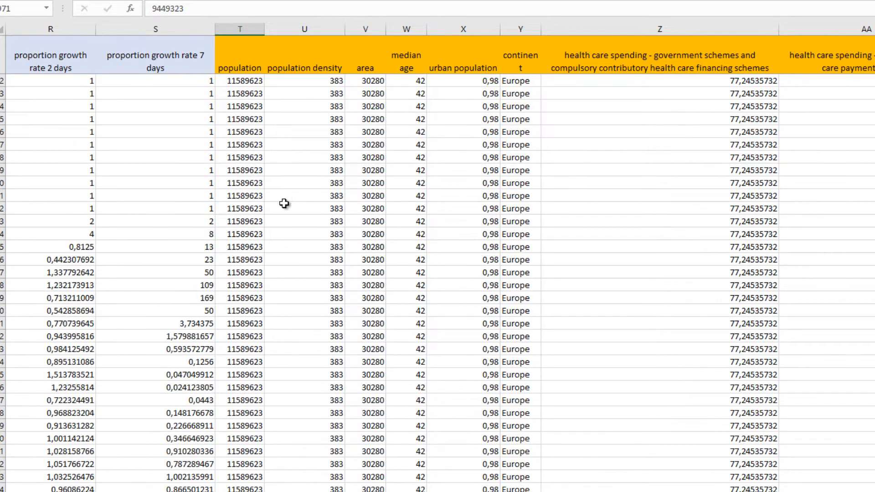
scroll(285, 201, "up", 10)
scroll(283, 214, "up", 6)
scroll(283, 214, "down", 6)
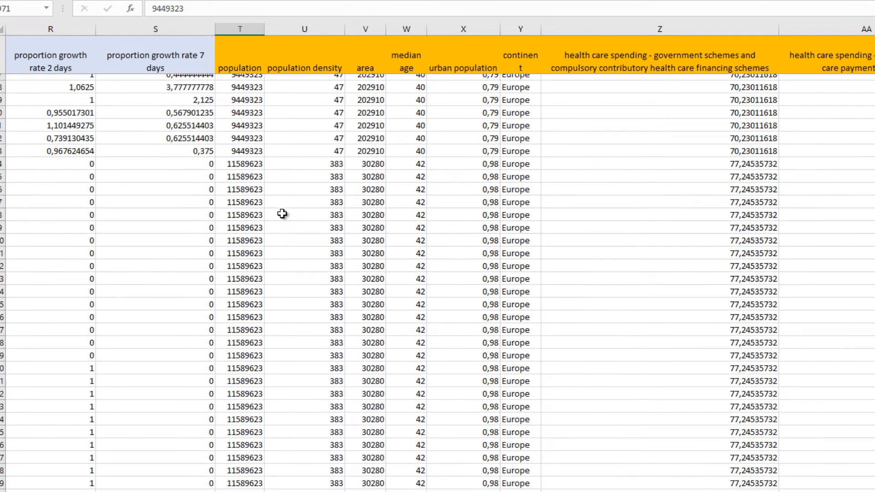
left_click_drag(246, 108, 265, 290)
- Select the population density, area, median age and urban population columns one after another
scroll(265, 296, "up", 4)
scroll(266, 299, "up", 2)
left_click(302, 28)
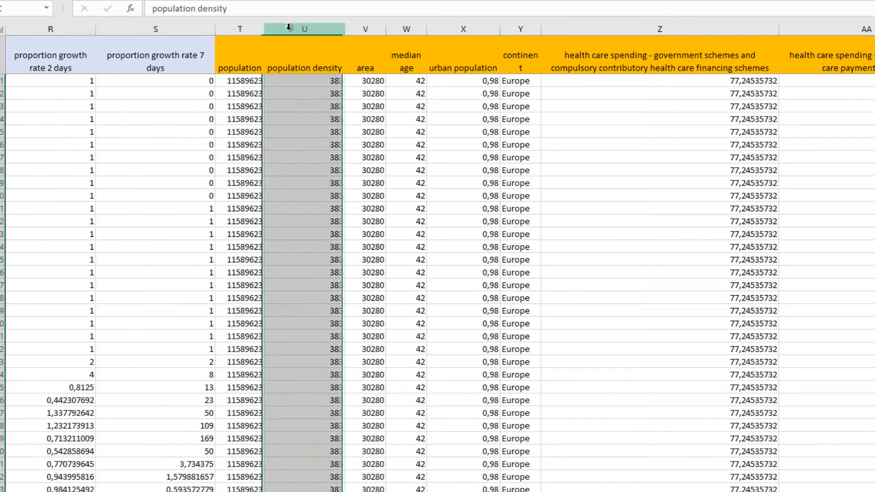
left_click(366, 27)
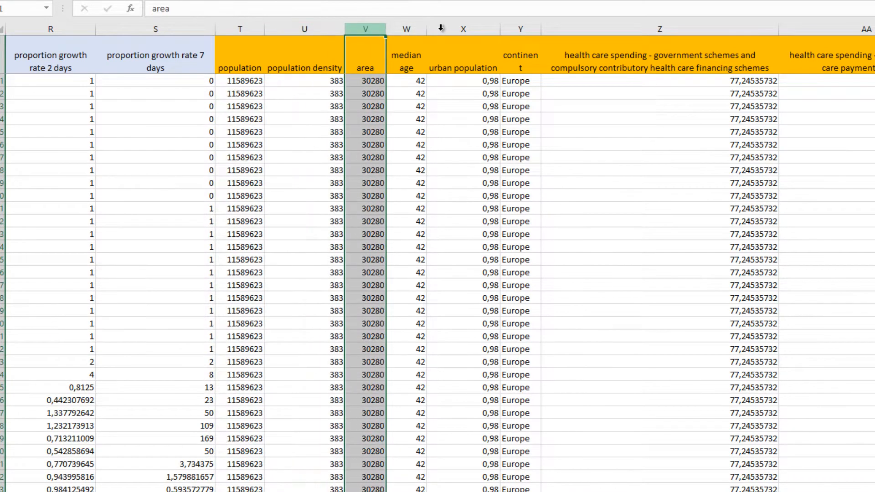
left_click(406, 29)
left_click(479, 28)
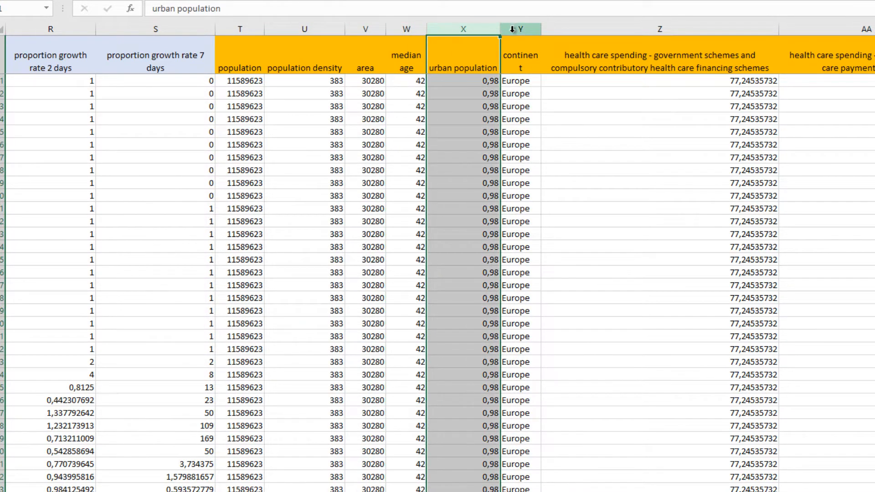
- Highlight a range of Belgium's urban population values and select the 0,98 cell in the range's second row
left_click_drag(472, 81, 471, 366)
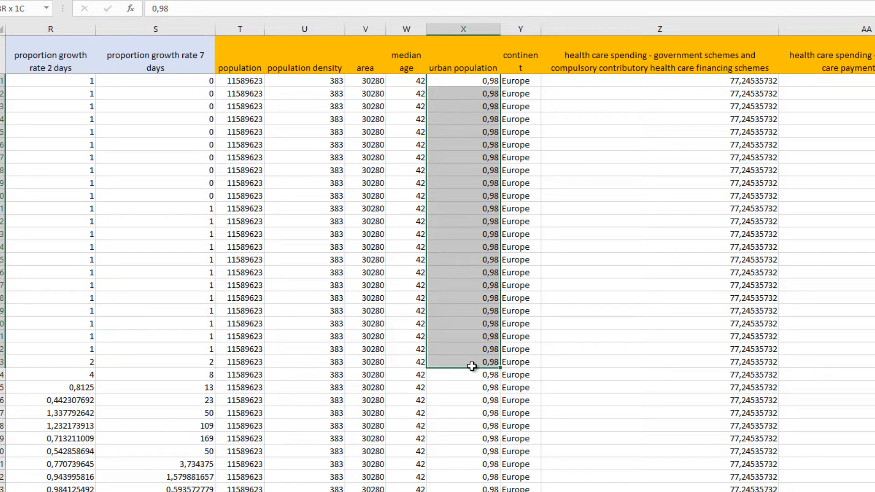
left_click_drag(472, 368, 473, 361)
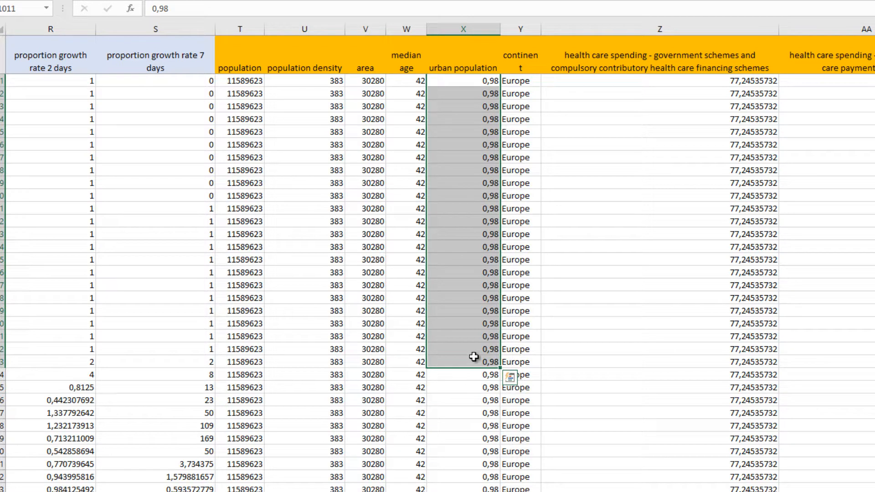
left_click(476, 90)
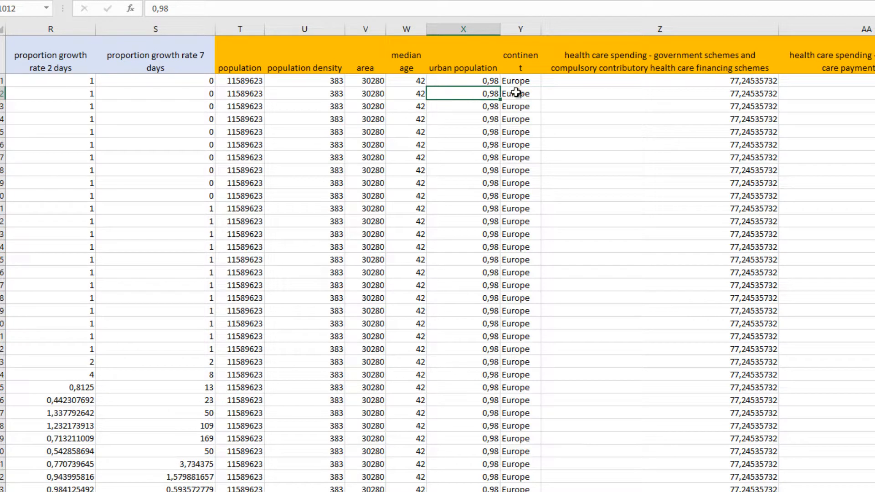
- Select the continent column, followed by the health care spending column for government and compulsory contributory schemes and one of its cells
left_click(521, 29)
left_click(592, 25)
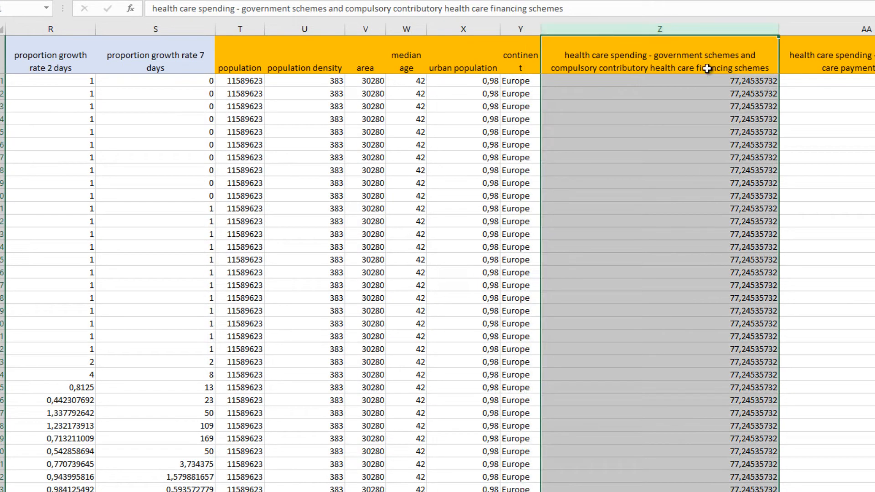
left_click(706, 106)
left_click(656, 29)
left_click(656, 234)
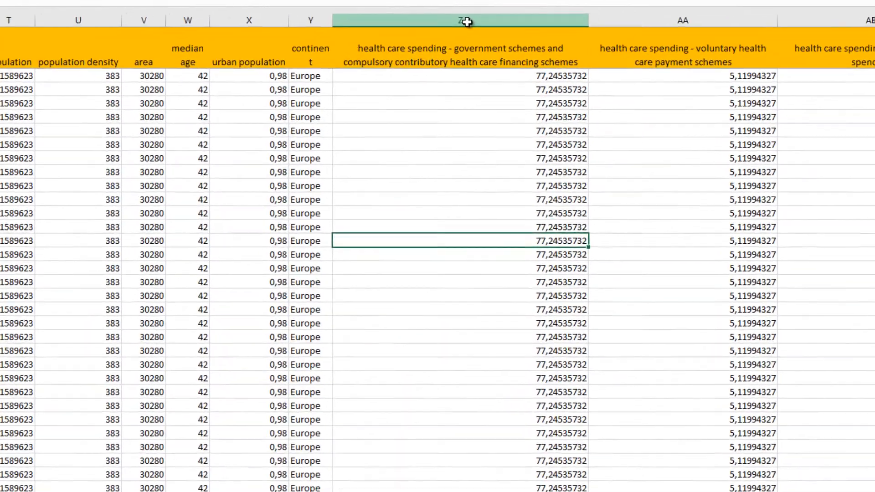
- Highlight the government and compulsory health care spending column again, along with ranges of its values for Belgium
left_click(486, 94)
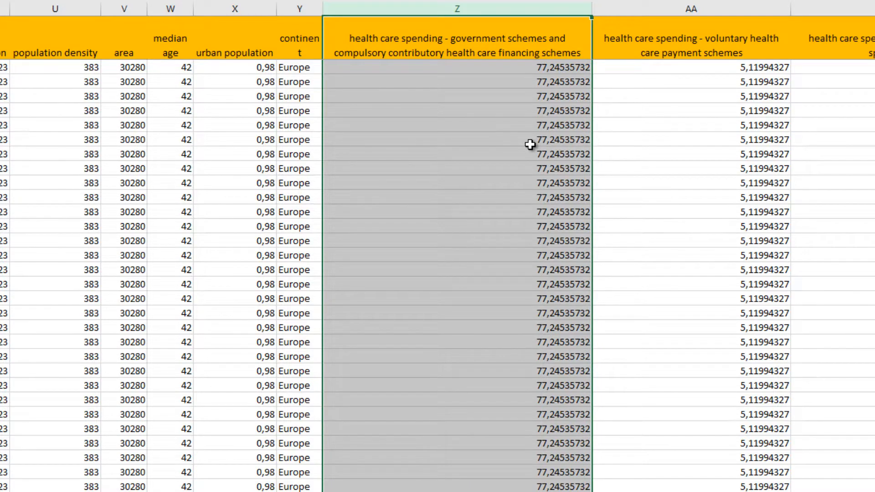
left_click(530, 144)
left_click(520, 9)
left_click(500, 226)
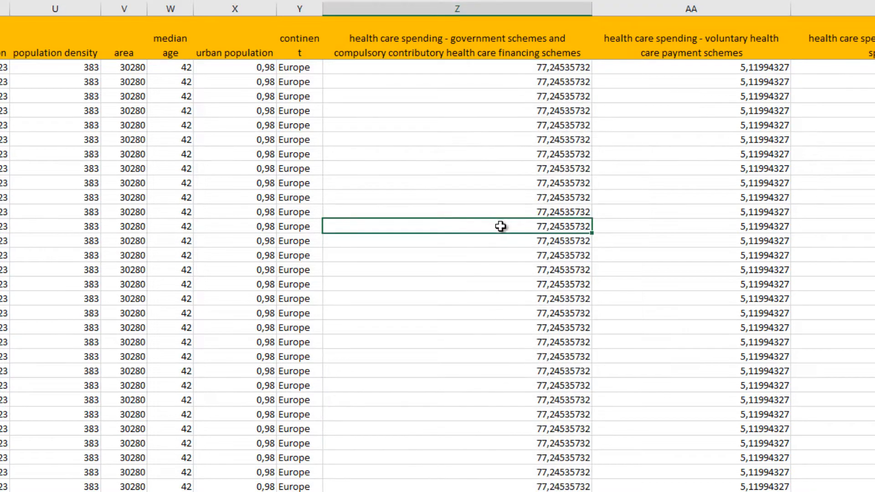
left_click_drag(519, 96, 530, 440)
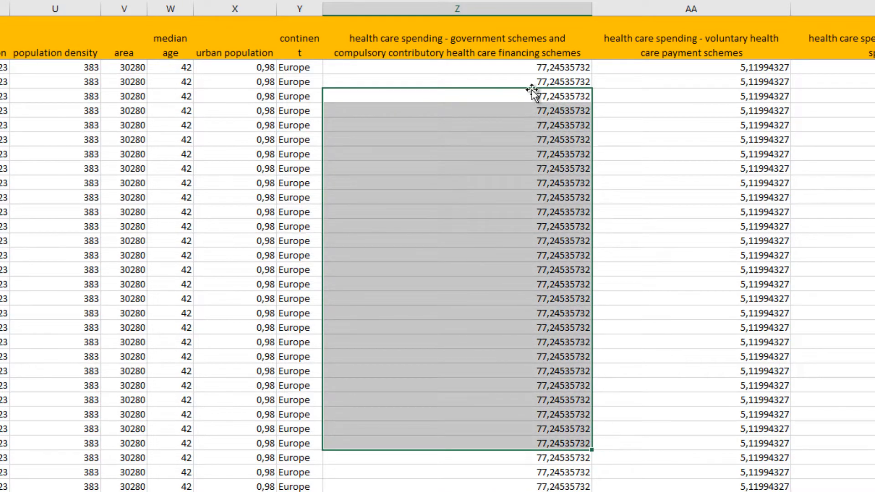
left_click_drag(532, 82, 545, 298)
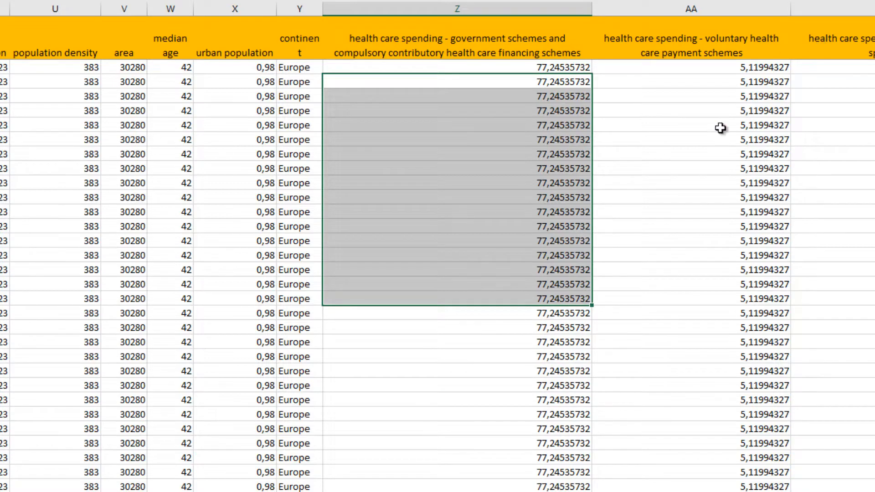
- Highlight the columns for voluntary health care payment schemes and out-of-pocket spending together
left_click(716, 172)
key("Right")
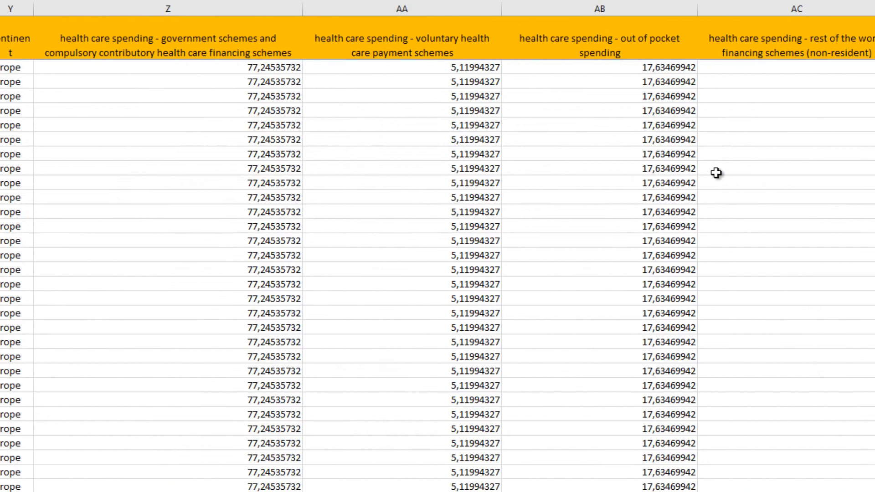
key("Right")
key("Left")
mouse_move(426, 6)
left_mouse_down()
mouse_move(412, 4)
mouse_move(645, 4)
left_mouse_up()
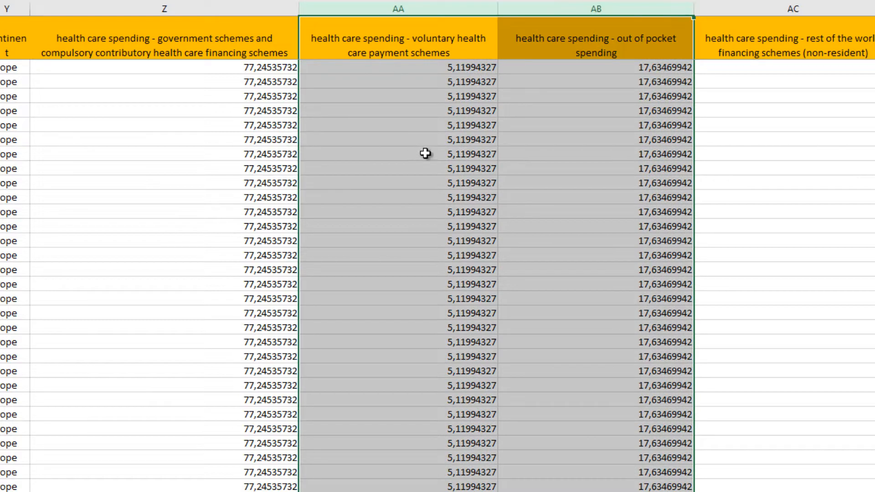
- Select the out-of-pocket spending column and extend the selection to the government schemes spending column
left_click(611, 37)
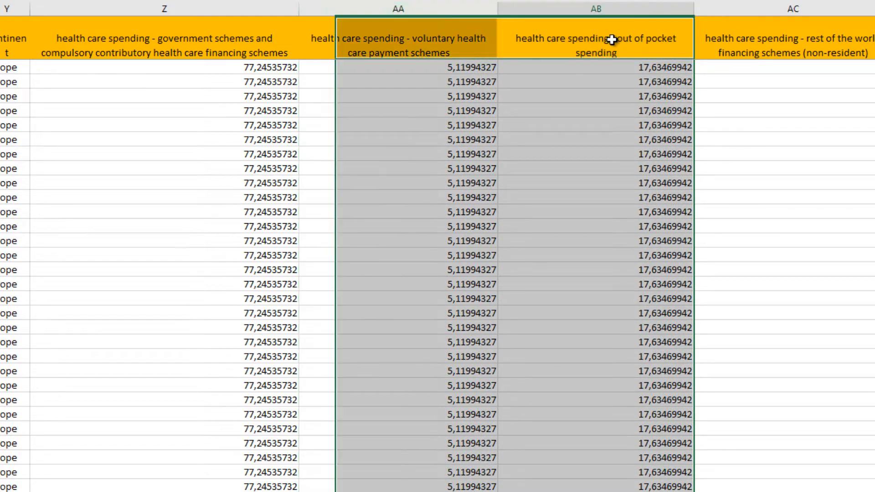
left_click(614, 4)
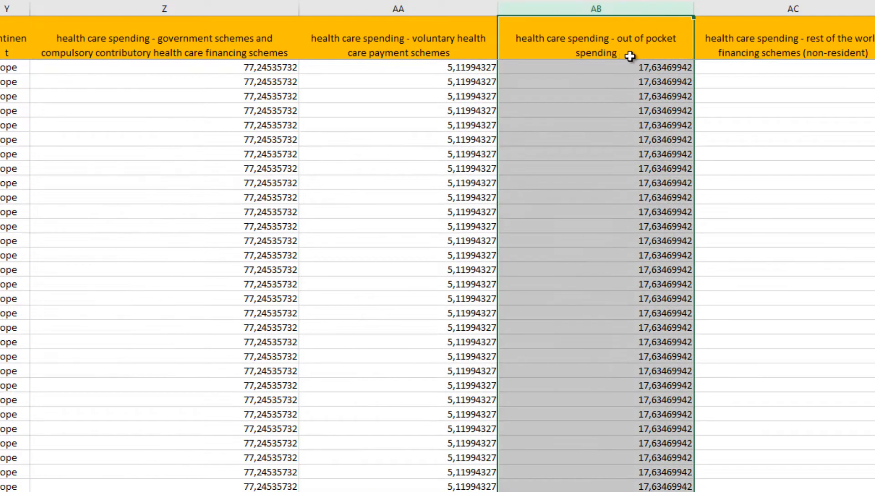
left_click(634, 131)
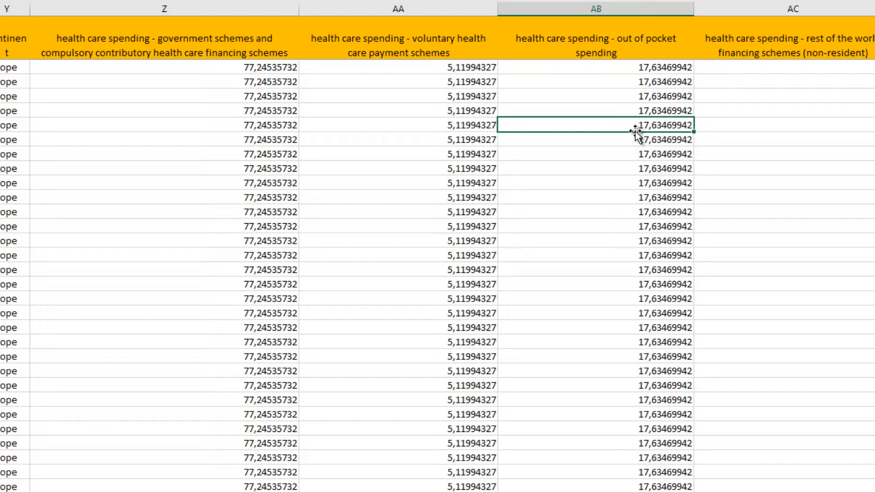
left_click(576, 11)
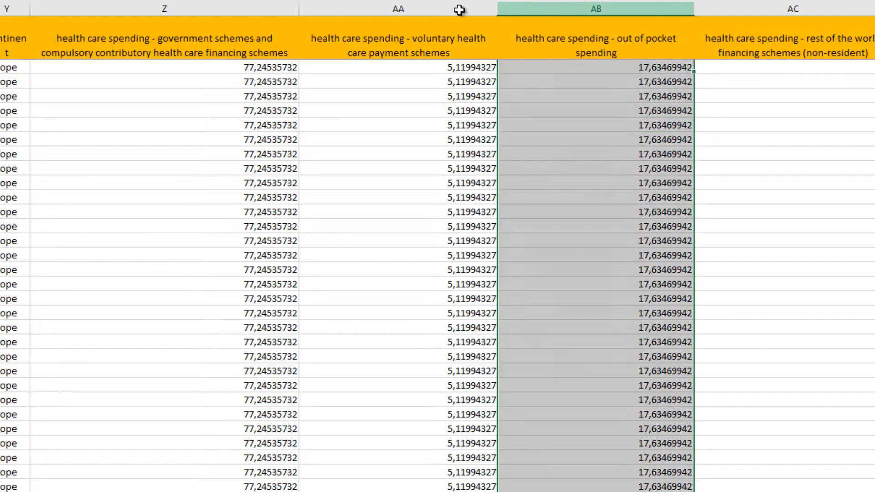
left_click(201, 9, "shift")
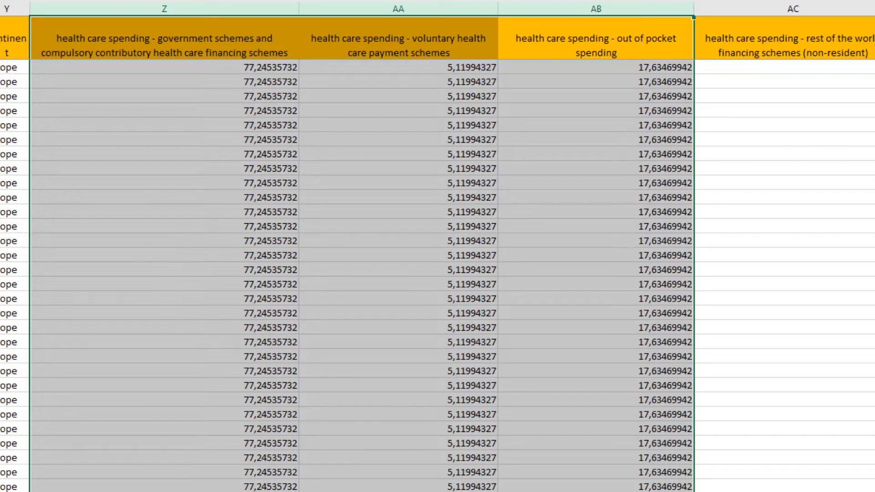
- Select the "GDP measured by PPP index" column and one of Belgium's values in it
left_click(845, 332)
scroll(844, 332, "right", 3)
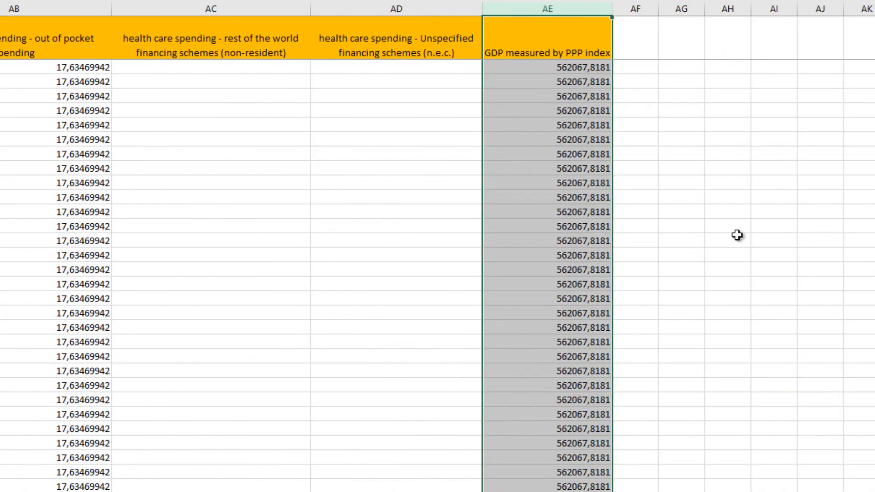
left_click(532, 33)
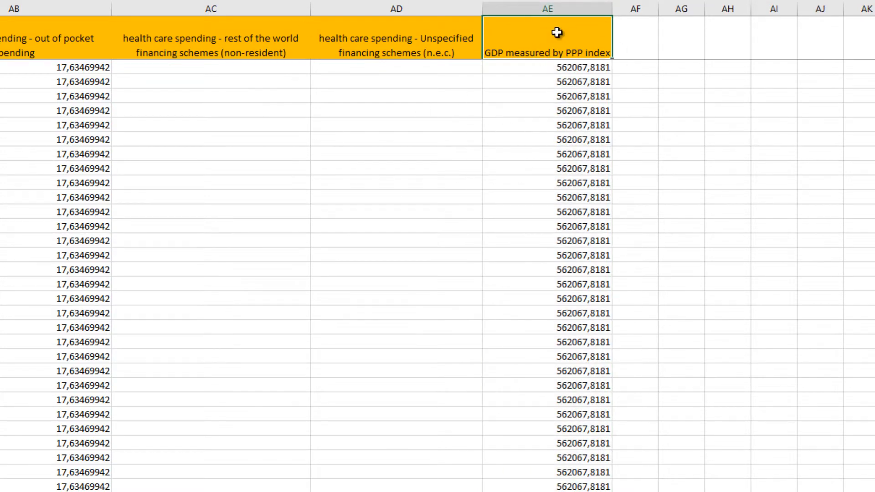
left_click(559, 8)
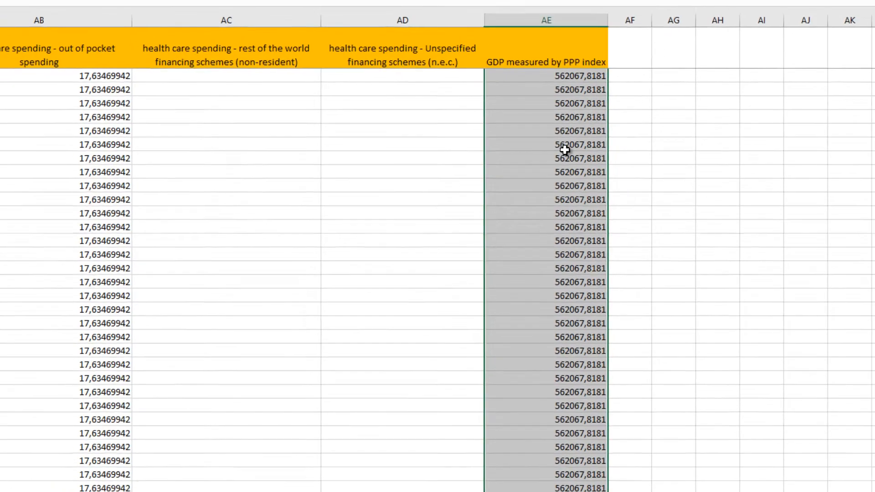
left_click(566, 145)
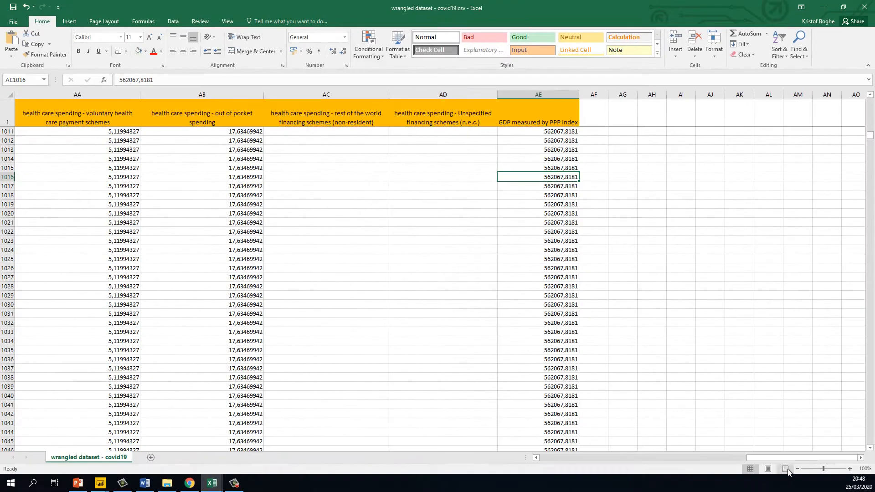
- Zoom the sheet out to 37% and select the green raw-data columns from Country/Region to cases
left_click(809, 469)
left_click_drag(800, 457, 595, 458)
left_click_drag(79, 93, 22, 92)
- Fill the columns from "number of infections per million inhabitants" through "proportion growth rate 7 days" with blue
left_click(94, 91)
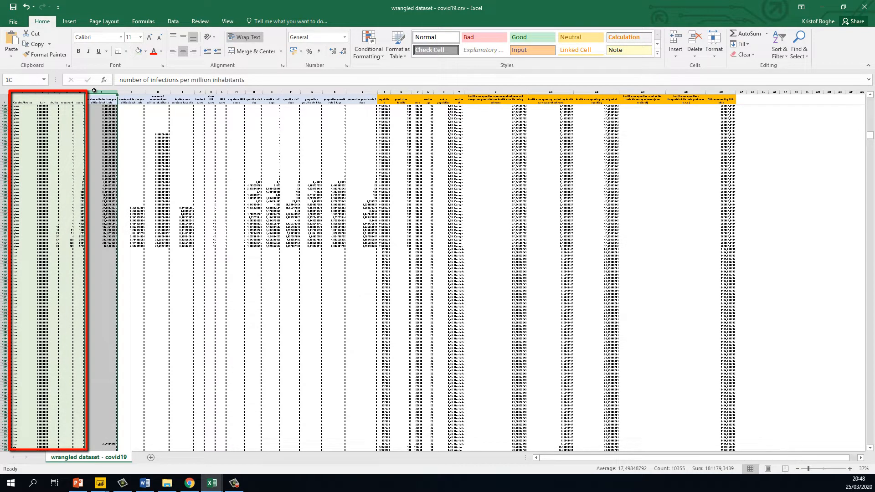
left_click_drag(94, 91, 377, 93)
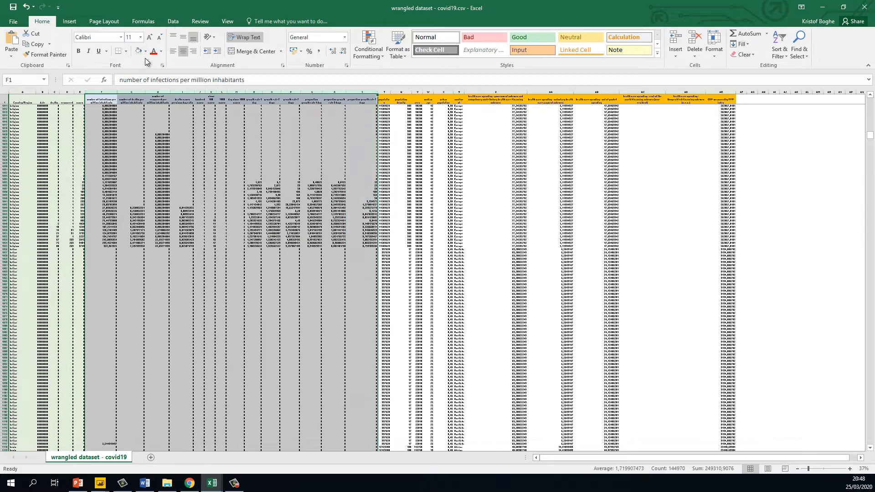
left_click(139, 51)
left_click(146, 51)
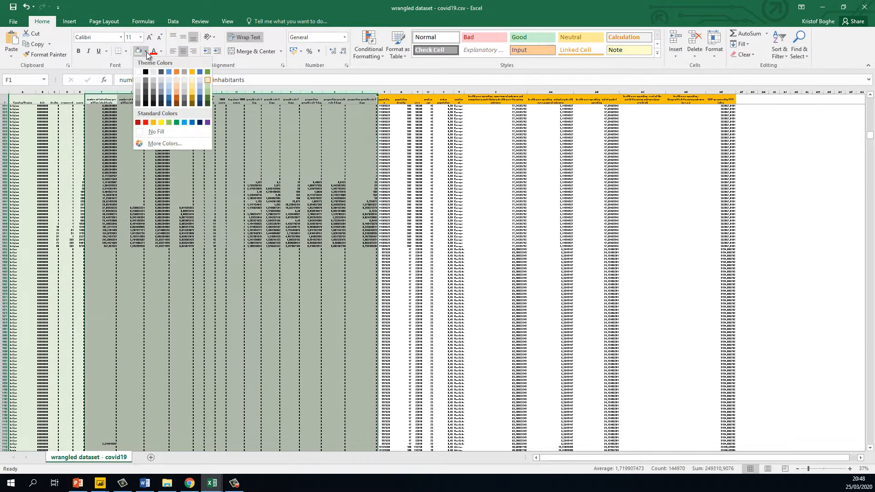
left_click(200, 72)
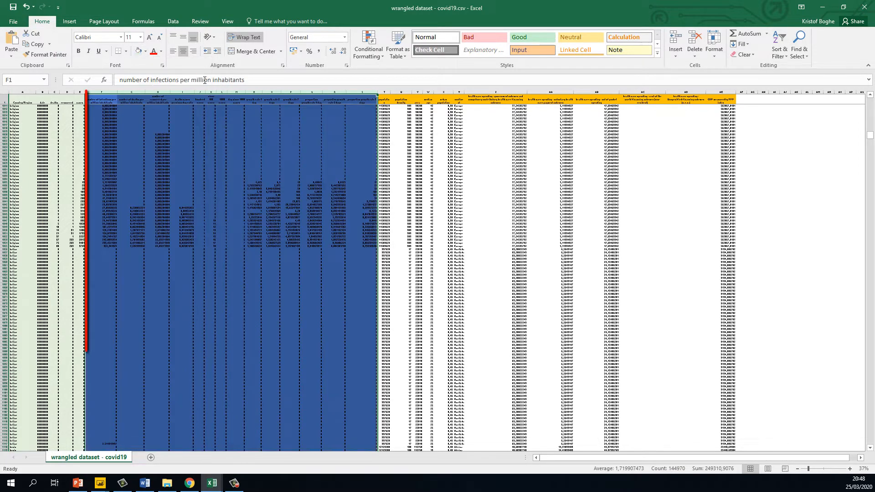
- Change the fill of the calculated columns, from "number of infections per million inhabitants" through "proportion growth rate 7 days", to light blue
left_click(145, 53)
left_click(203, 88)
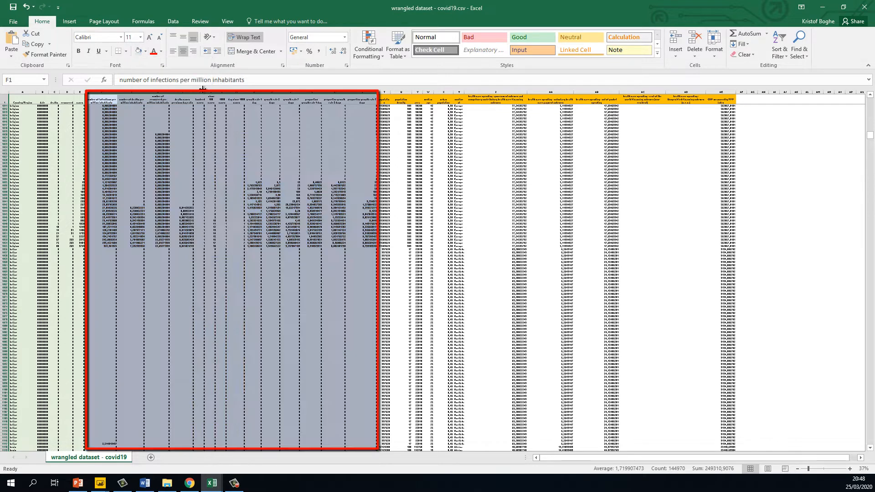
left_click(131, 176)
left_click(42, 176)
- Fill the country-level columns from "population" through "GDP measured by PPP index" with orange
left_click_drag(102, 92, 726, 94)
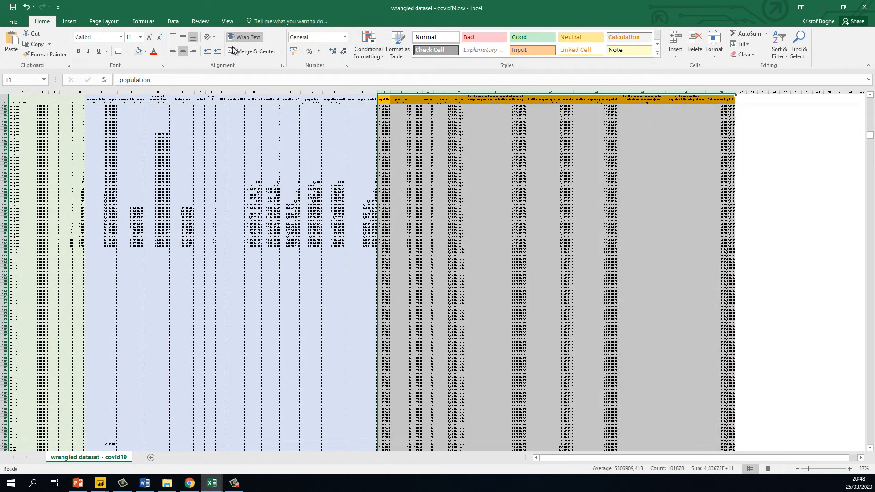
left_click(145, 51)
left_click(189, 71)
left_click(443, 163)
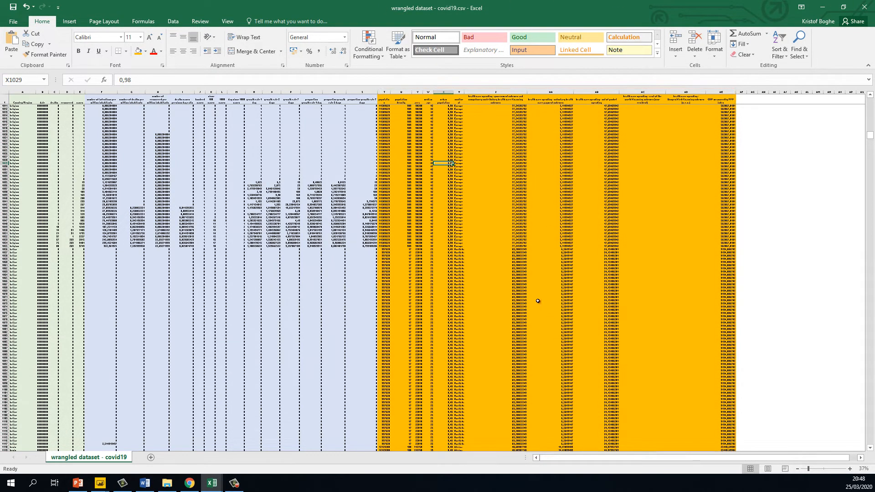
- Point out the urban population, continent and health care spending columns, finishing on one of Belgium's area values
left_click(444, 90)
left_click(459, 198)
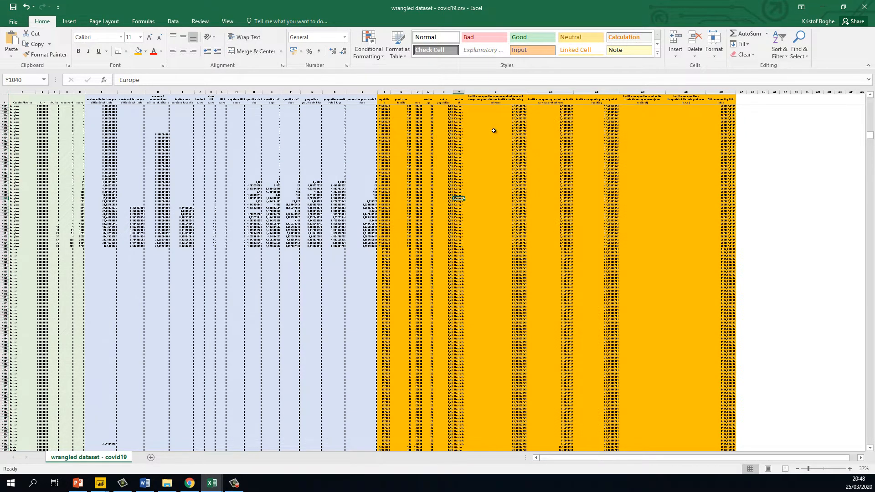
left_click(551, 92)
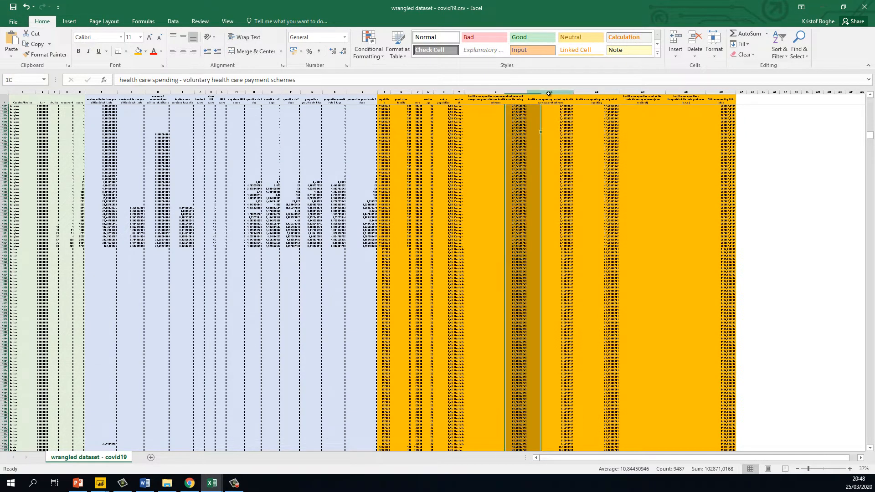
left_click(509, 91)
left_click(416, 173)
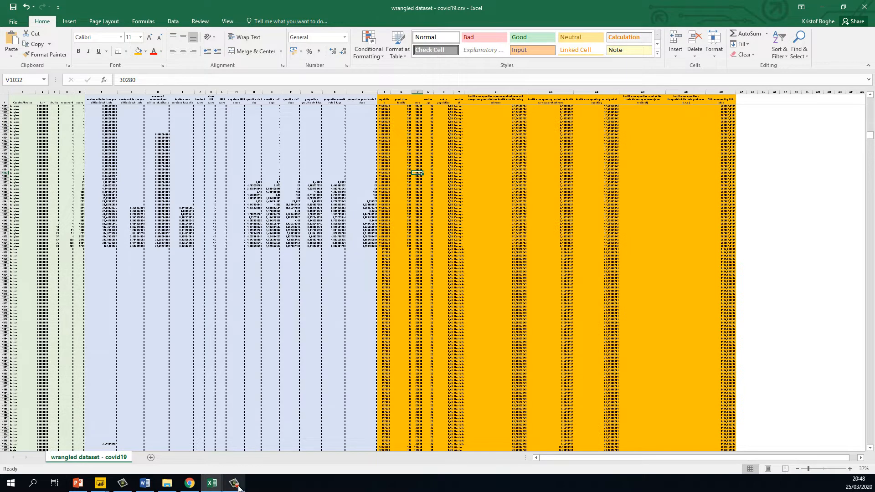
- Switch to PowerPoint, present the slides from "Wrangled data: variables included in dataset" and advance to the next slide
left_click(82, 489)
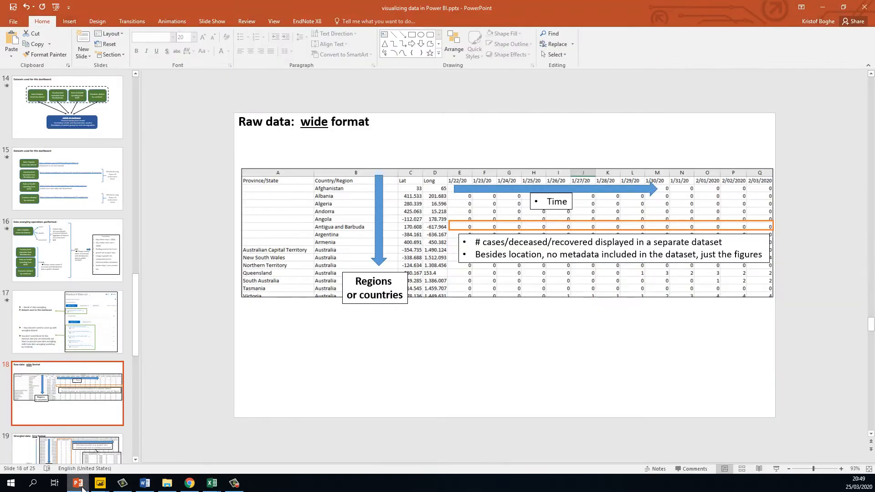
scroll(54, 390, "down", 2)
left_click(54, 390)
scroll(53, 390, "down", 2)
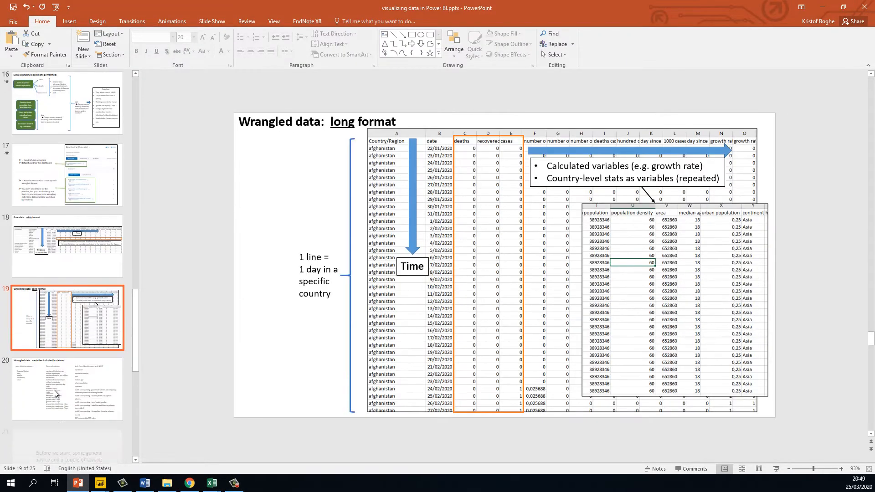
left_click(61, 304)
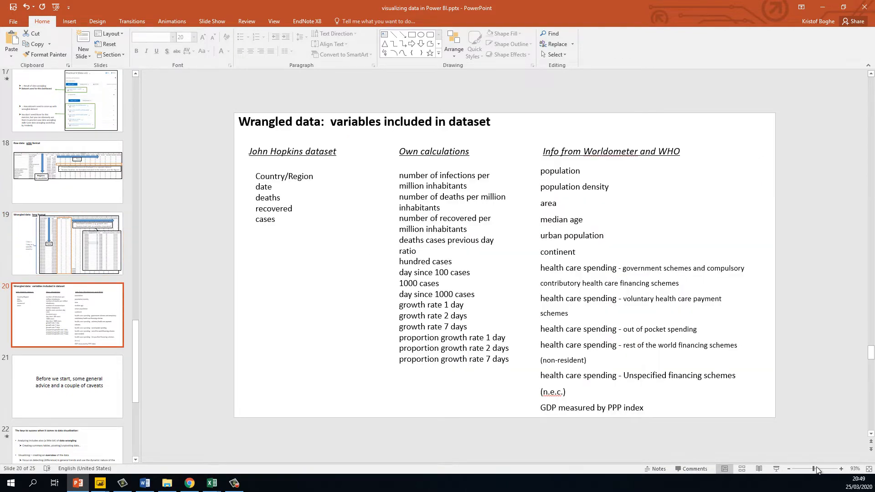
left_click(779, 468)
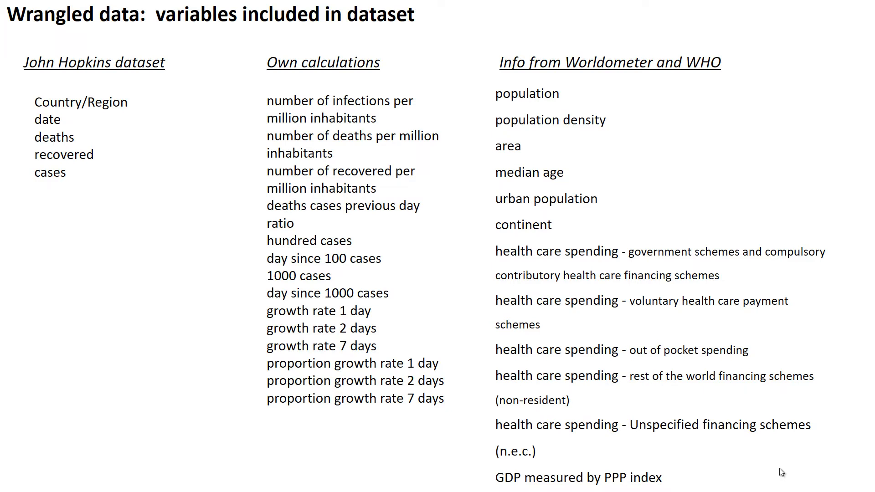
left_click(780, 468)
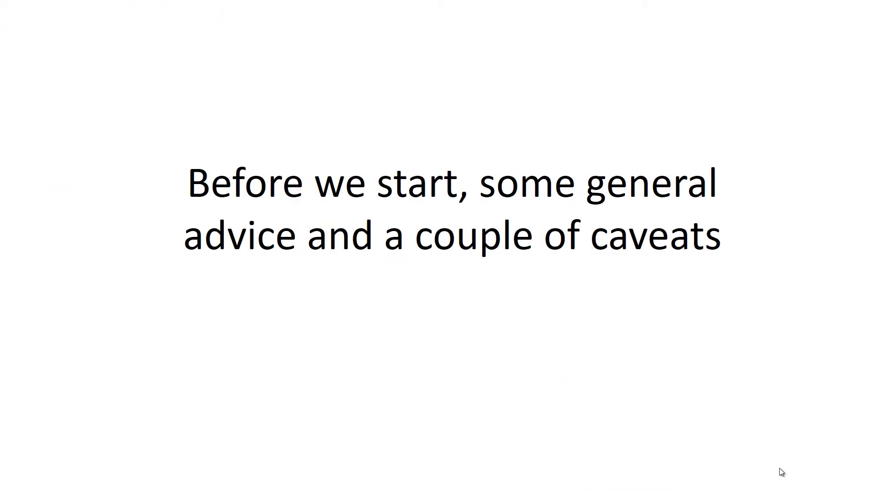
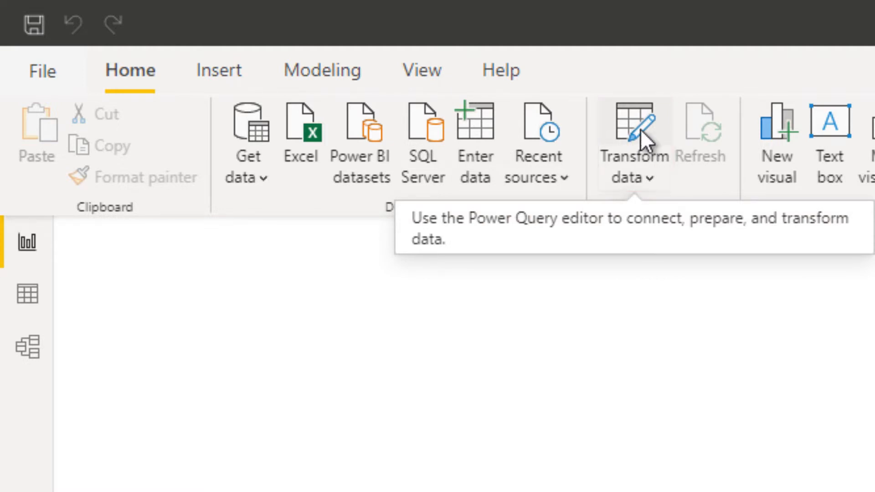
- Open Power BI's Power Query editor and add "wrangled dataset - covid19.csv" as a new Text/CSV source
left_click(622, 111)
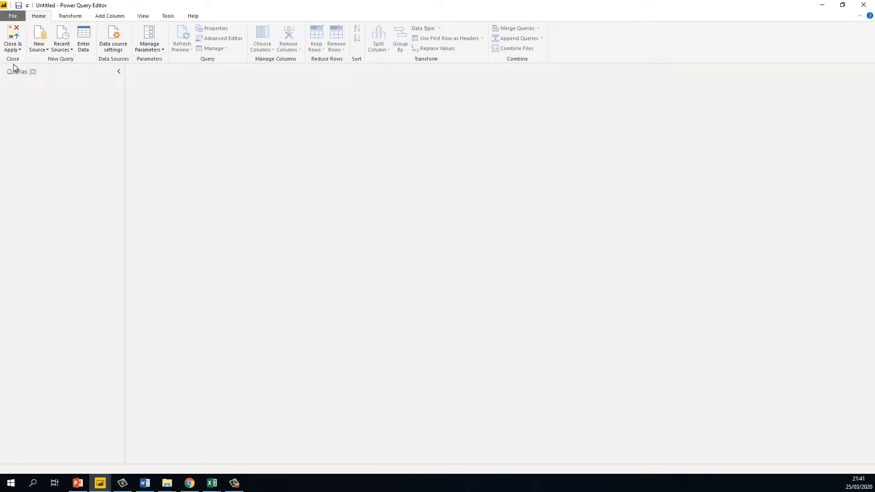
left_click(40, 48)
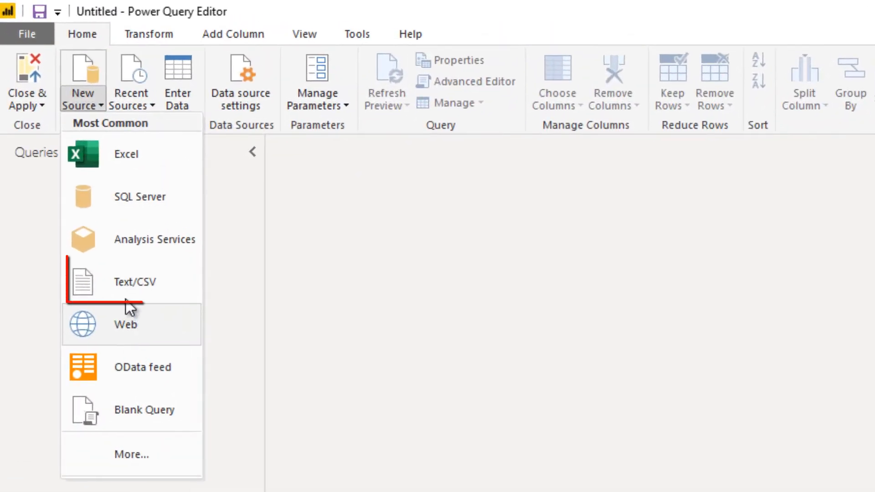
left_click(125, 287)
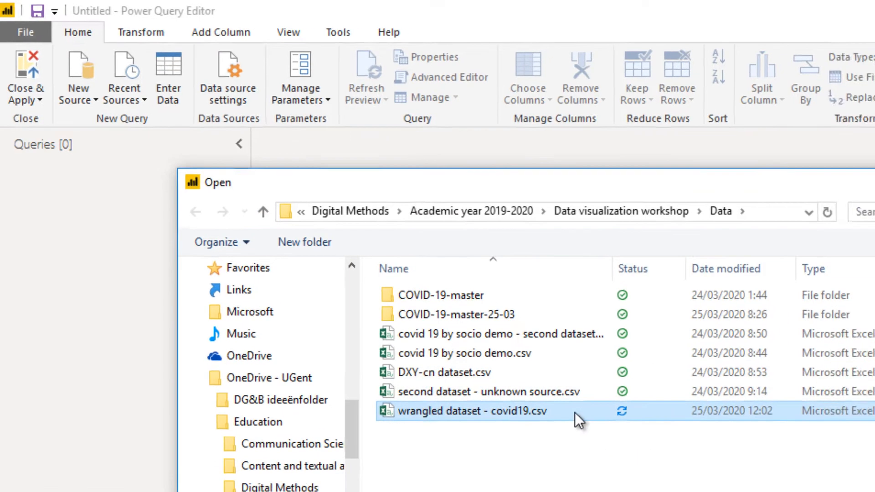
double_click(594, 435)
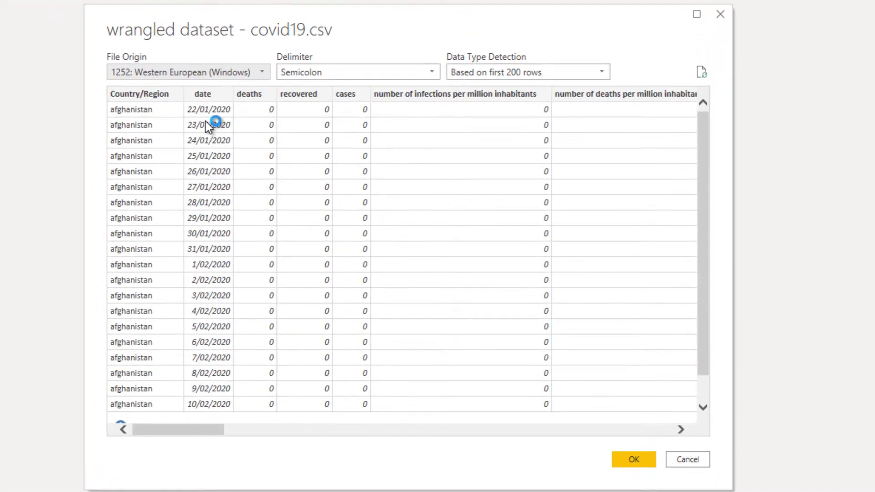
- Set the file origin to "65001: Unicode (UTF-8)" and import the dataset
left_click(217, 71)
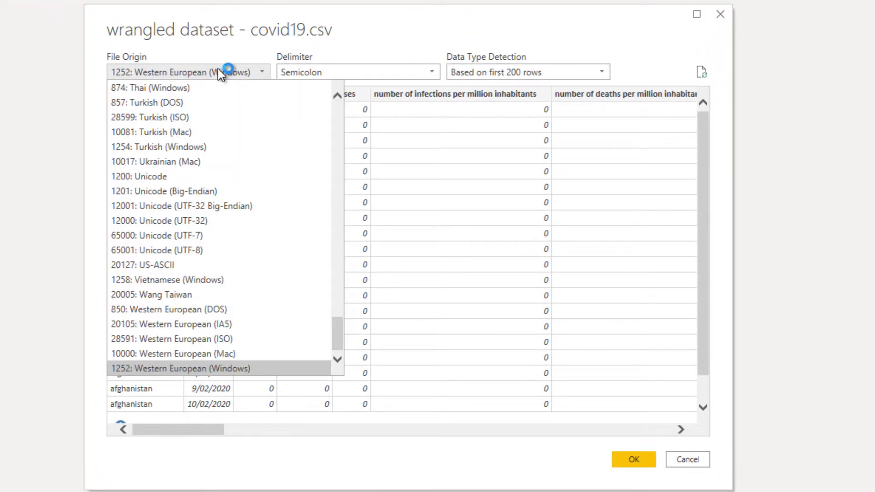
left_click(231, 249)
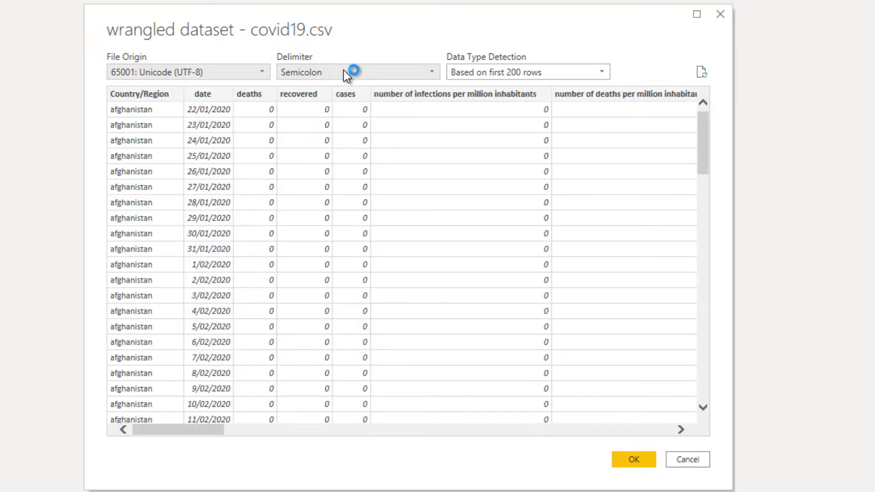
left_click_drag(197, 426, 92, 430)
left_click(634, 459)
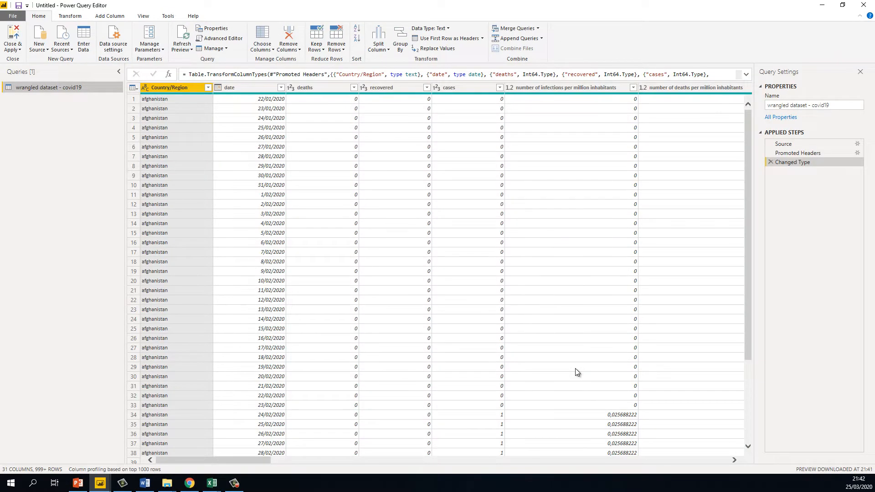
- Inspect the Country/Region, date and deaths columns, and display the details of the table's first row
left_click(236, 130)
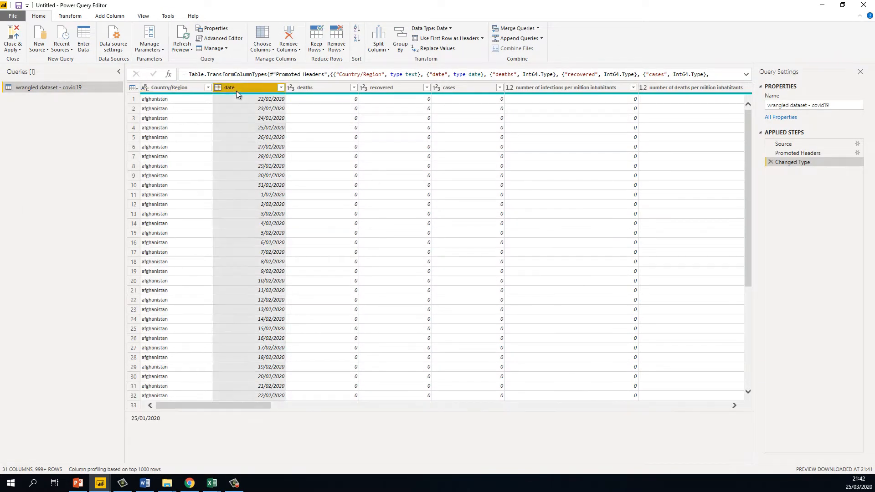
left_click(172, 88)
left_click(234, 90)
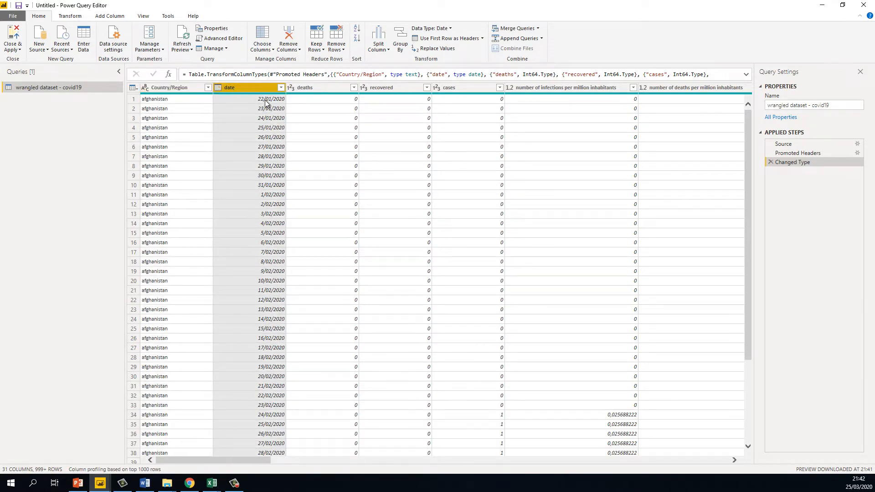
left_click(305, 89)
left_click(277, 89)
left_click(134, 100)
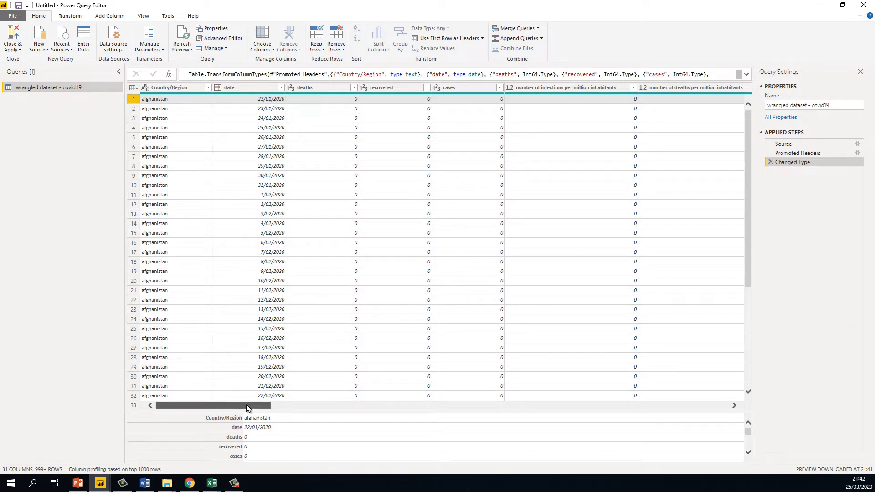
- Check the data types of the date, deaths, recovered and cases columns by selecting them one after another
left_click(387, 89)
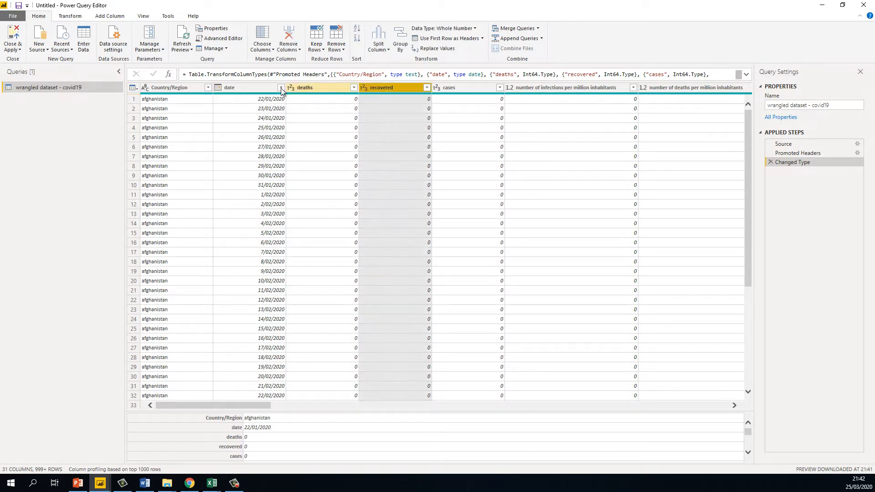
left_click(294, 88)
left_click(263, 89)
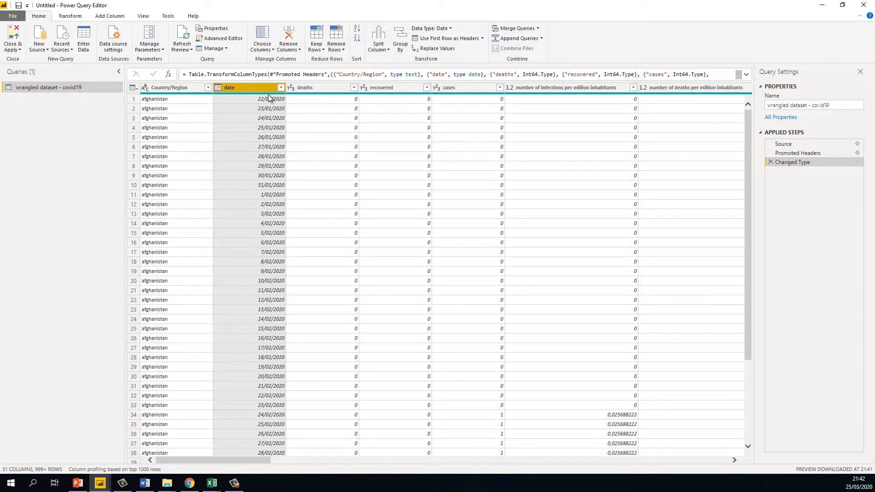
left_click(301, 86)
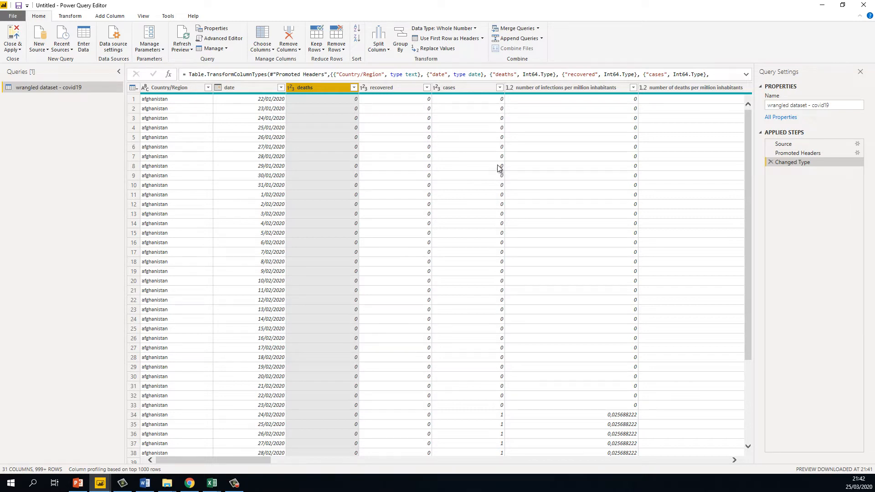
left_click(484, 89)
left_click(399, 90)
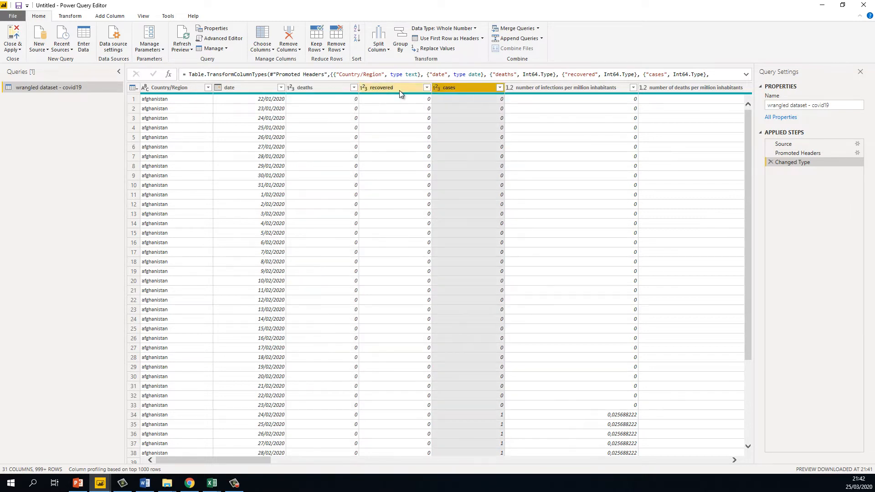
left_click(340, 89)
left_click(410, 91)
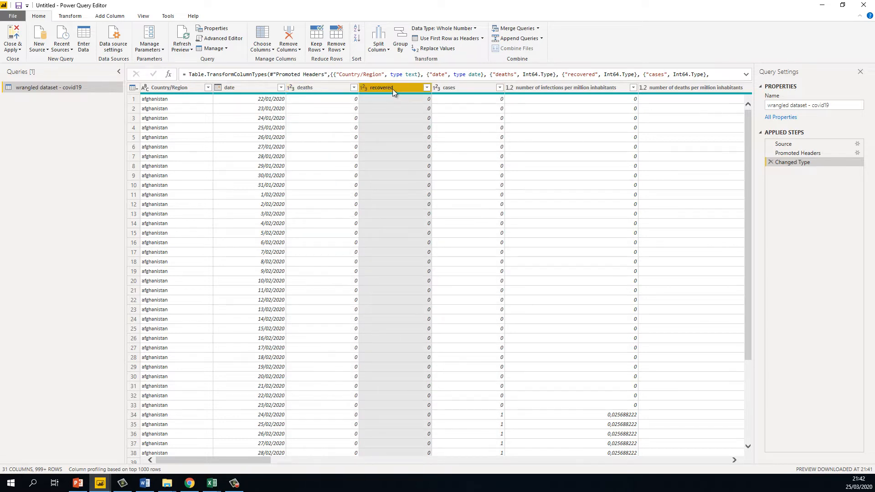
left_click(333, 90)
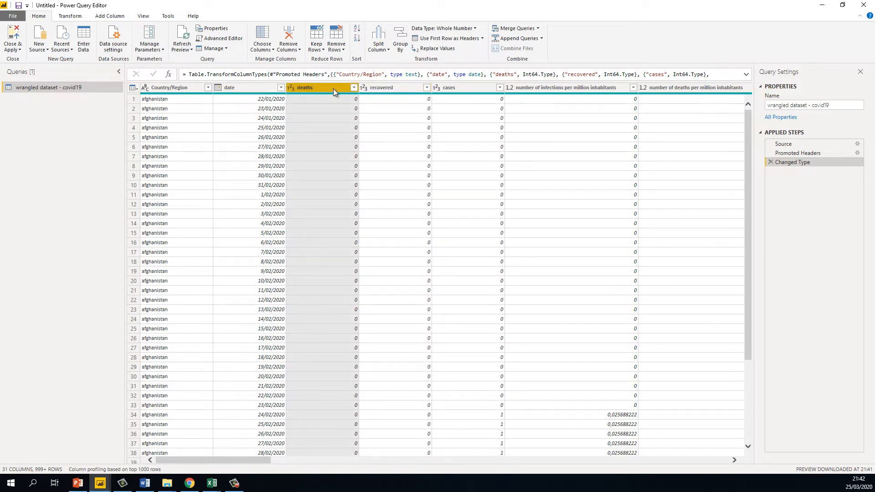
left_click(369, 89)
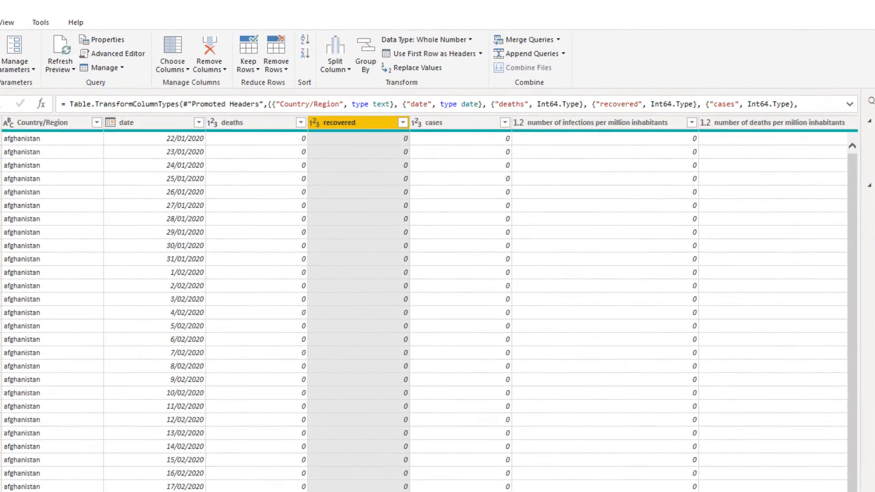
- Check the data types of the remaining columns, from number of infections per million inhabitants through growth rates, population and area to continent
scroll(424, 300, "right", 3)
scroll(255, 231, "right", 4)
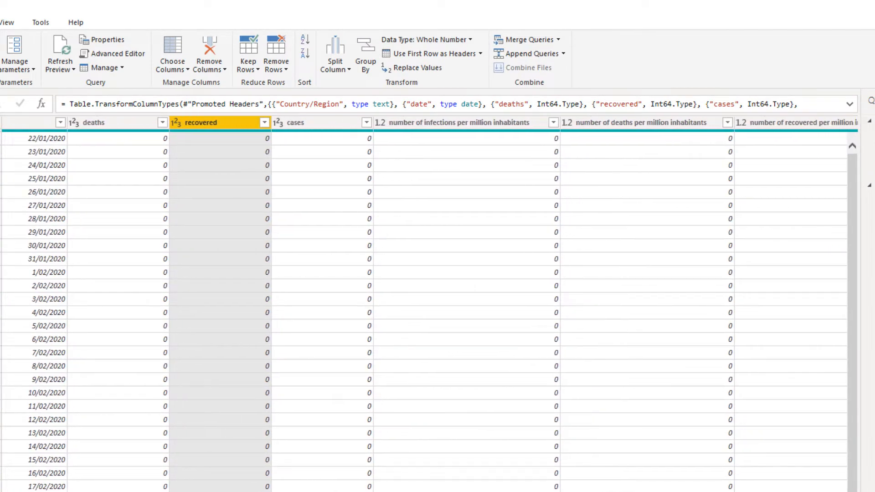
left_click(356, 121)
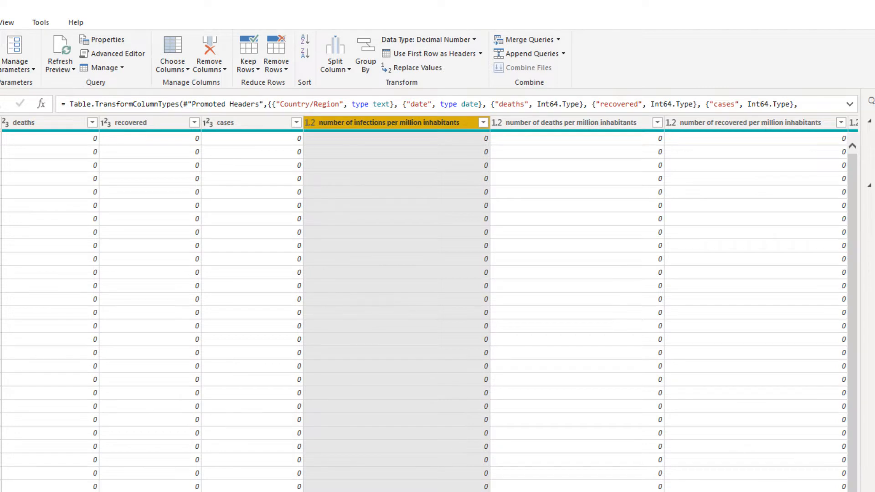
scroll(428, 305, "right", 6)
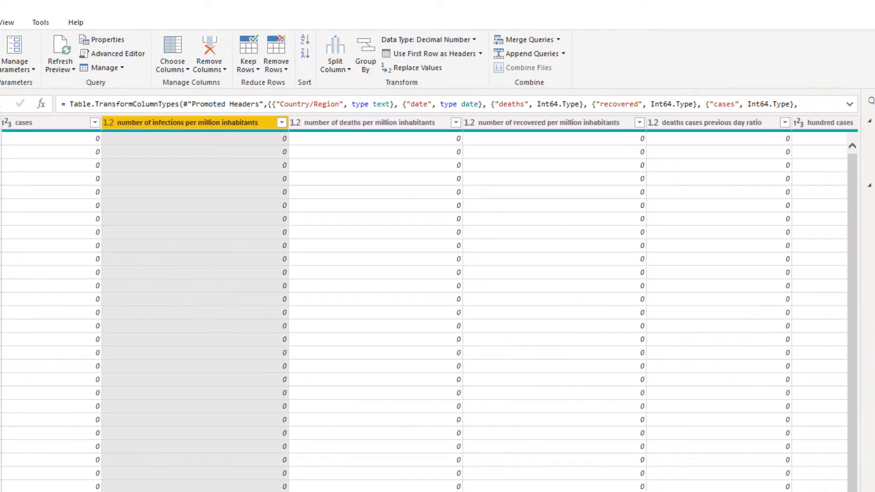
scroll(429, 305, "right", 3)
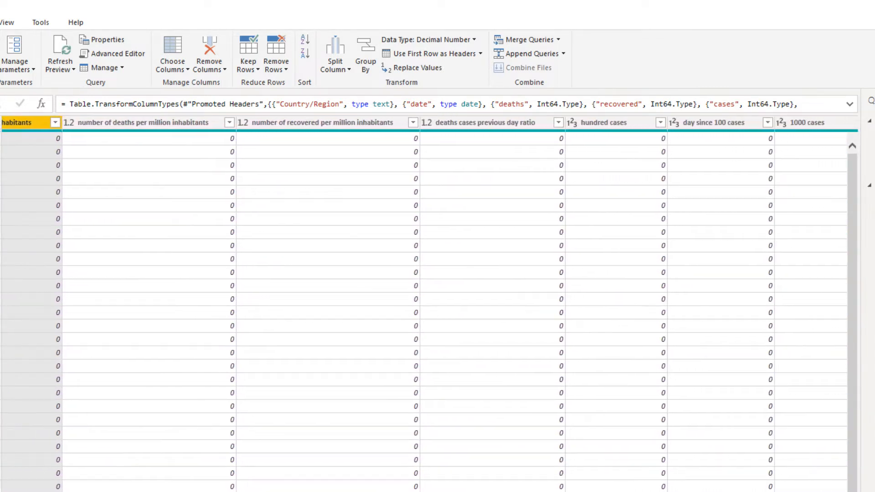
scroll(428, 305, "right", 5)
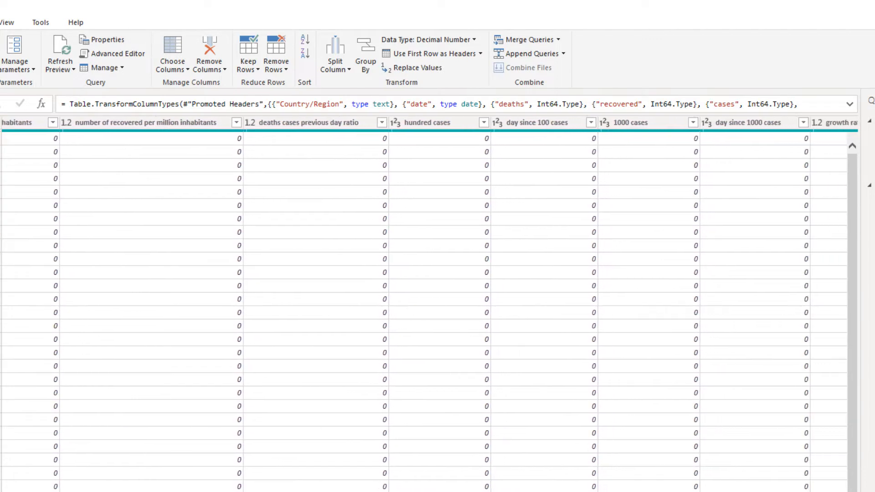
scroll(429, 305, "right", 7)
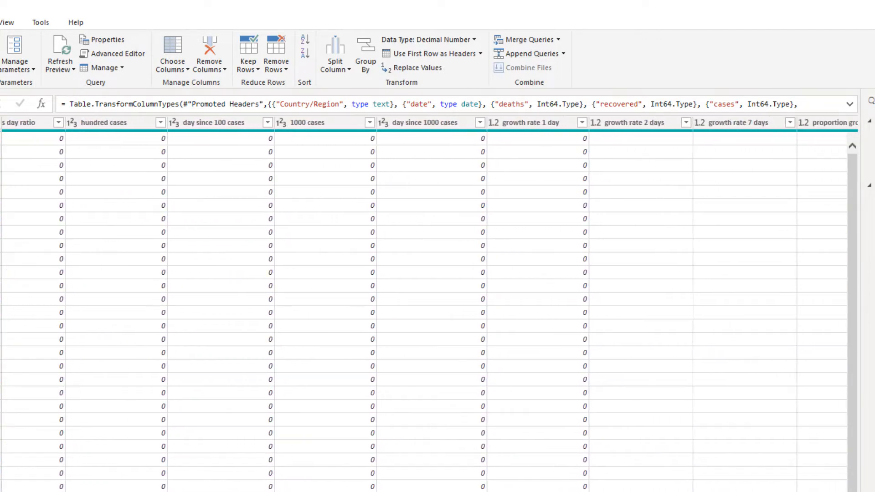
scroll(429, 305, "right", 10)
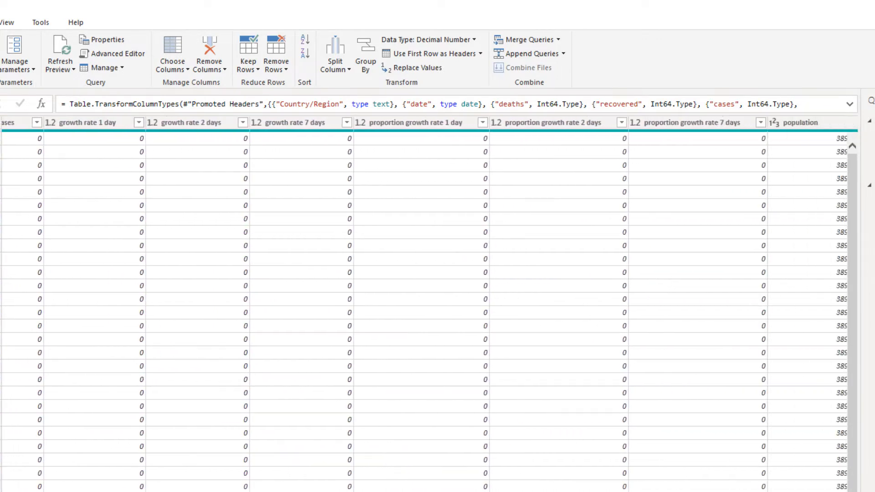
scroll(428, 305, "right", 5)
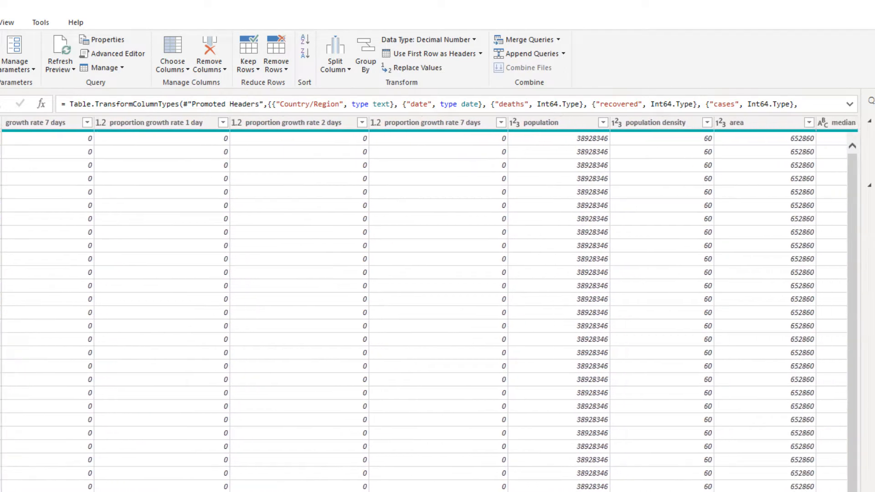
scroll(429, 305, "right", 6)
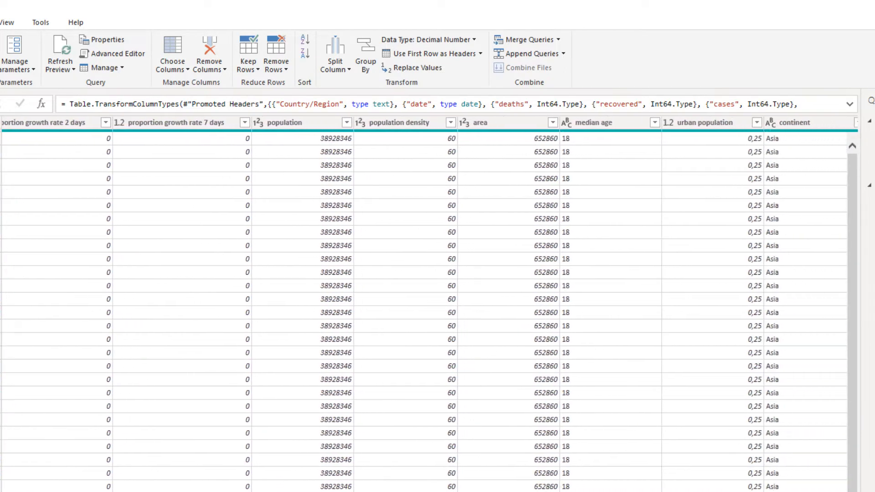
scroll(428, 305, "right", 1)
- Inspect the median age column's rows and load its complete list of distinct values, reviewing it down to the last entry
left_click(520, 123)
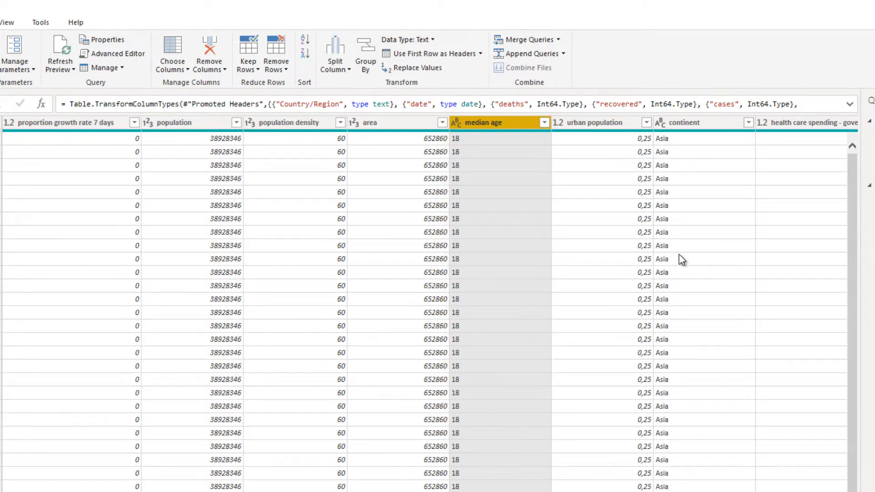
scroll(510, 315, "down", 15)
scroll(506, 337, "up", 15)
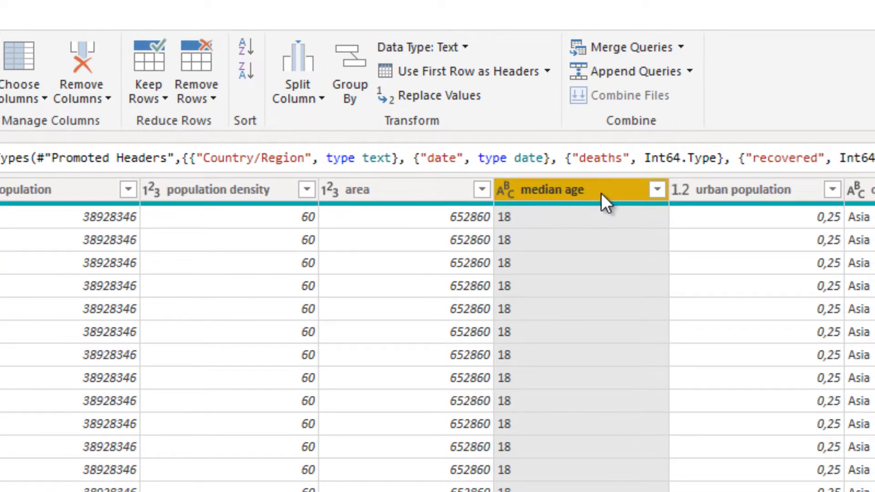
left_click(657, 190)
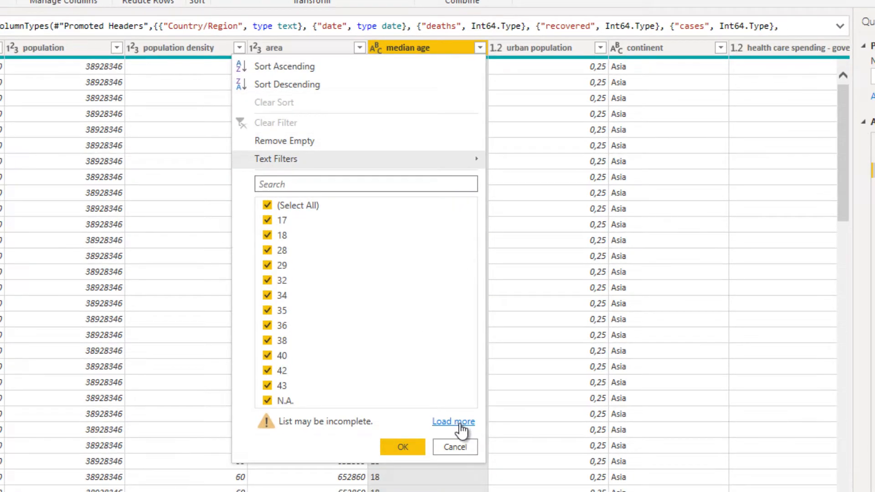
left_click(462, 423)
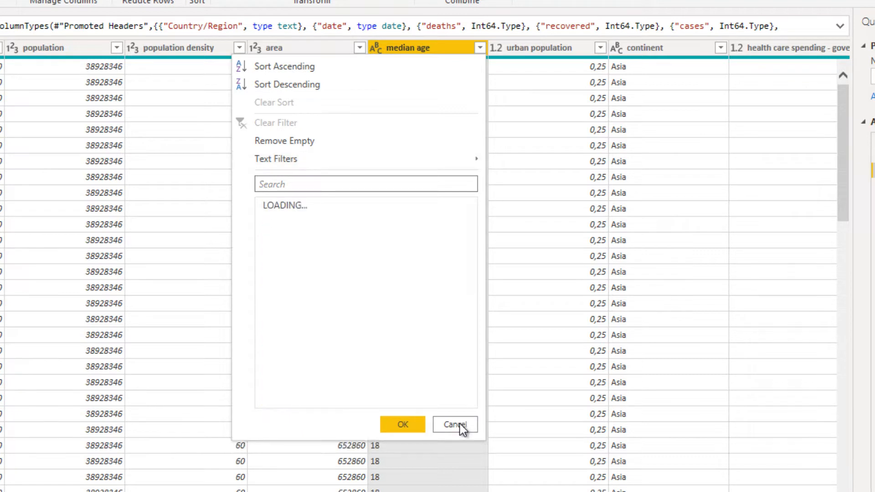
left_click_drag(473, 290, 463, 419)
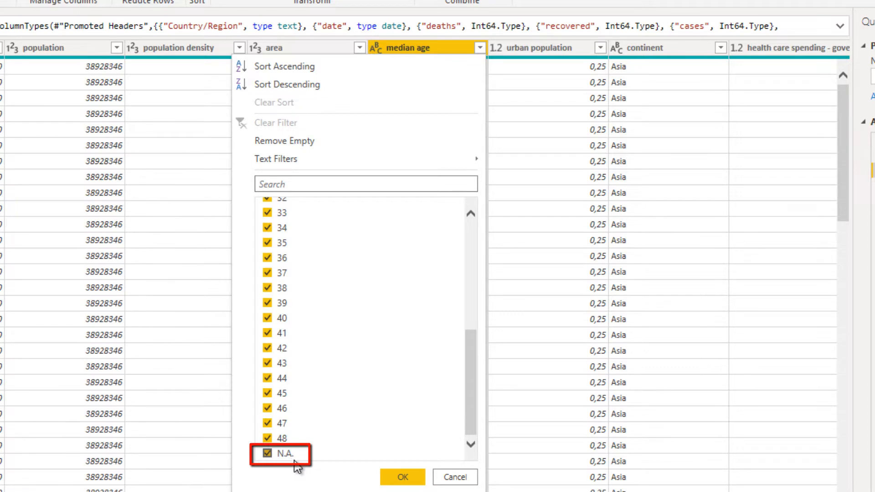
left_click(456, 478)
left_click(433, 49)
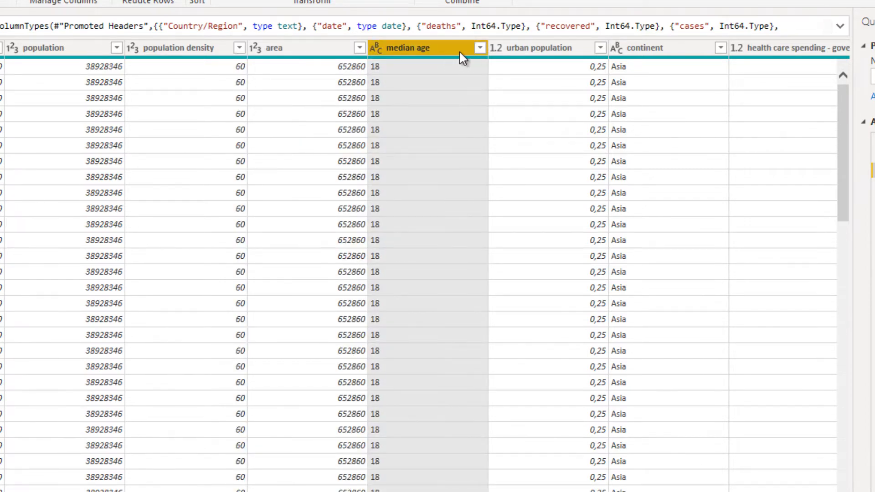
left_click(480, 47)
left_click(453, 421)
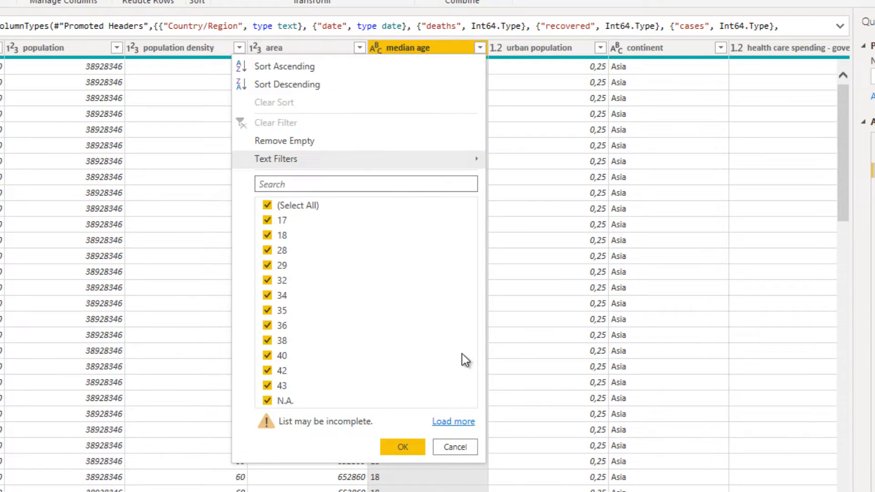
left_click_drag(469, 235, 472, 422)
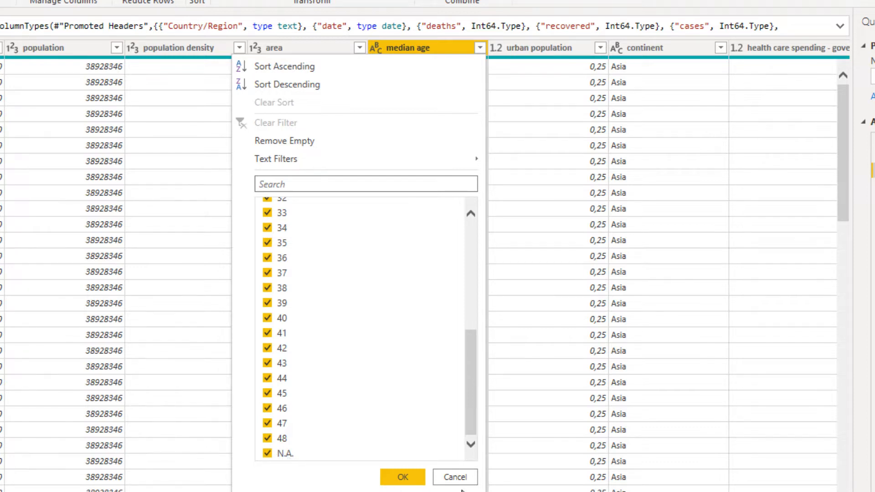
left_click(454, 477)
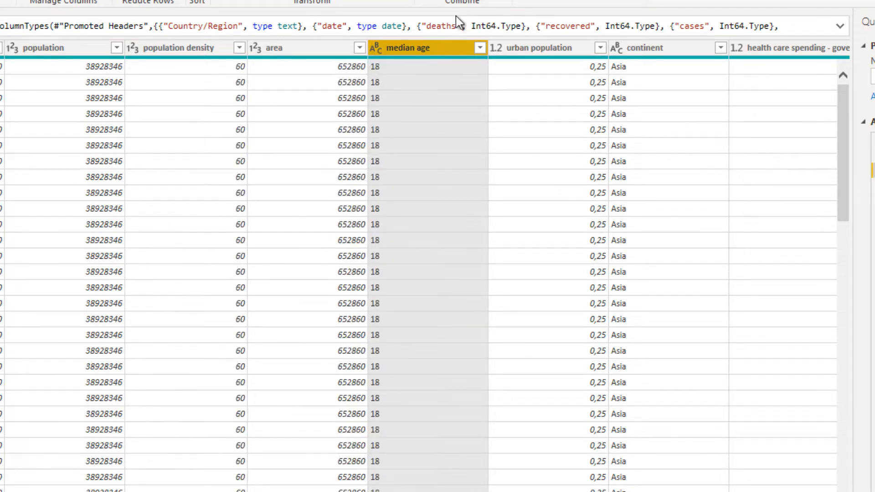
- Change the median age column's data type to Whole Number, replacing the current type conversion
right_click(450, 47)
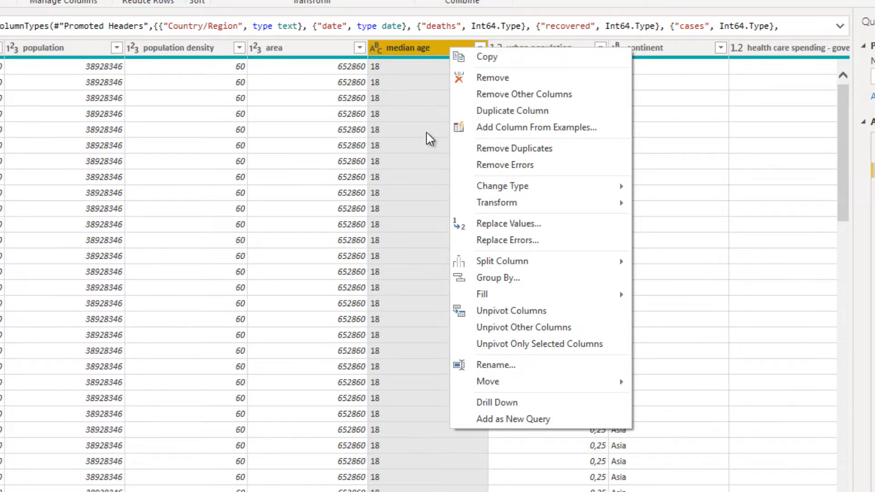
mouse_move(585, 191)
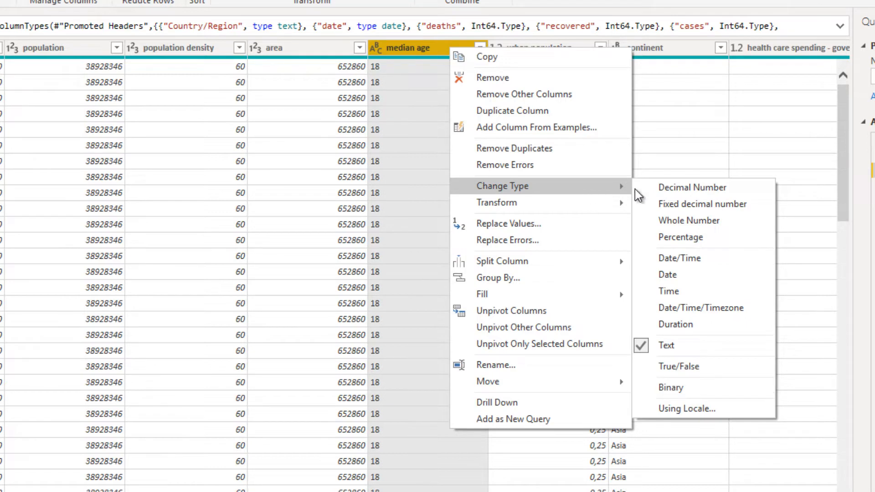
left_click(689, 222)
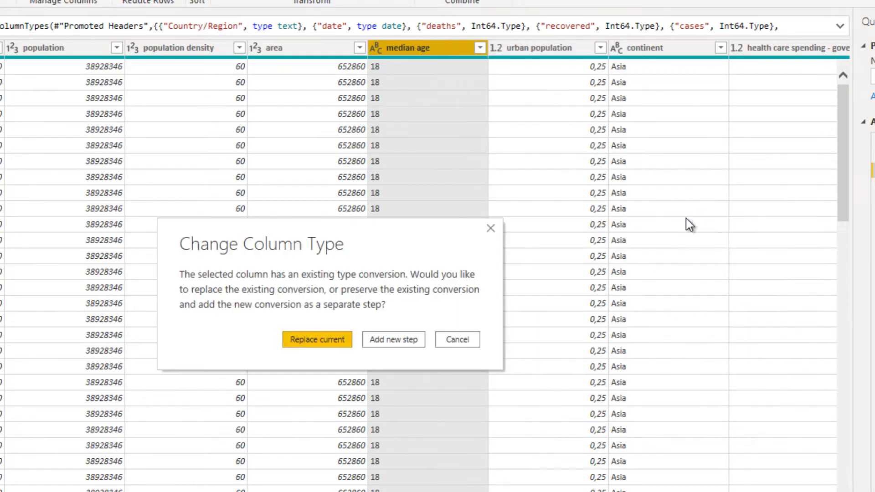
left_click(315, 345)
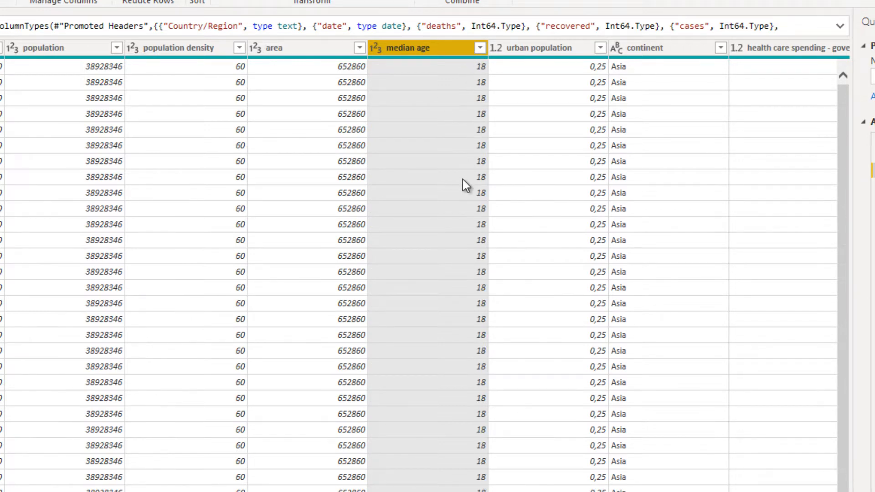
- Examine the median age column's rows for conversion errors and select the first affected cell
scroll(463, 180, "down", 15)
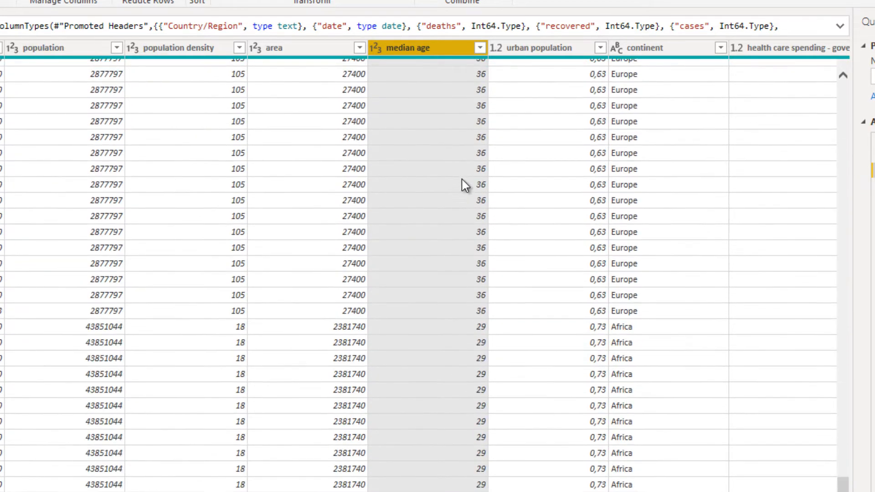
scroll(464, 184, "down", 15)
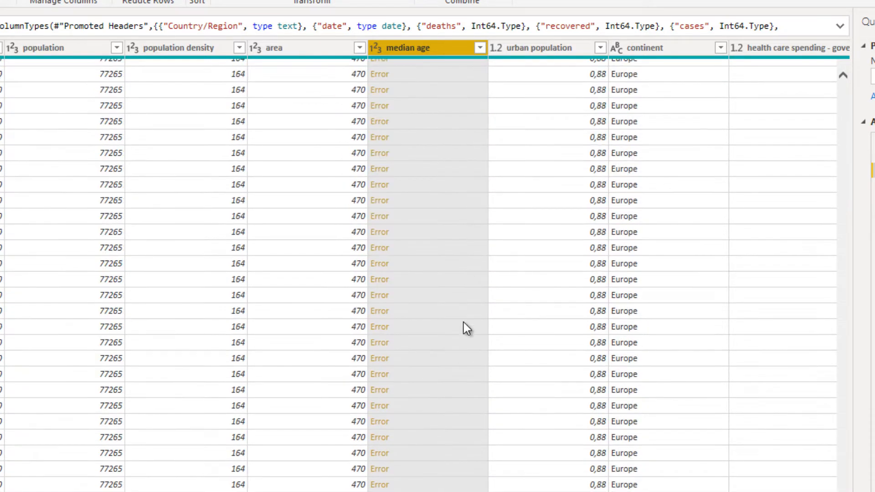
scroll(464, 319, "up", 2)
left_click(460, 161)
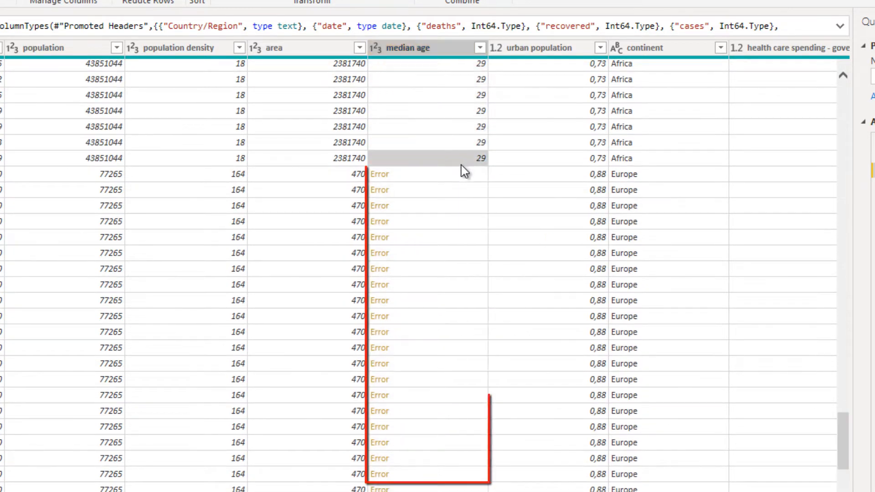
left_click(468, 174)
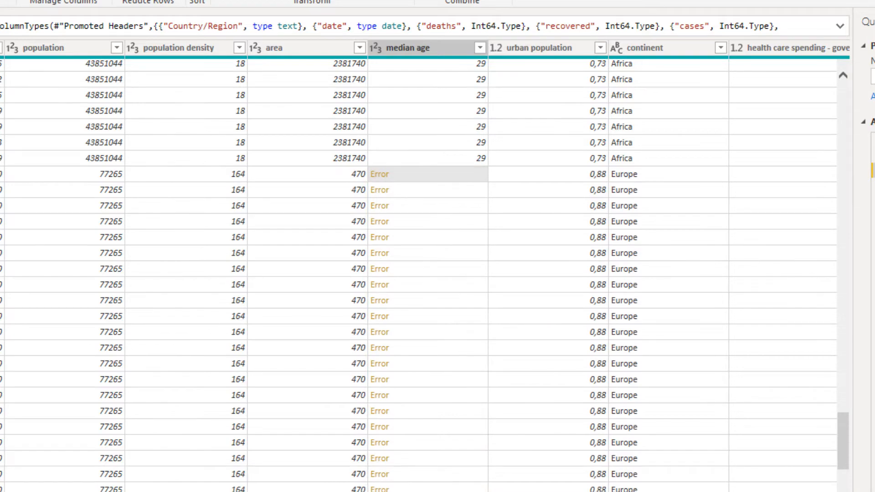
mouse_move(356, 456)
left_mouse_down()
mouse_move(70, 465)
mouse_move(197, 412)
mouse_move(710, 402)
mouse_move(533, 418)
left_mouse_up()
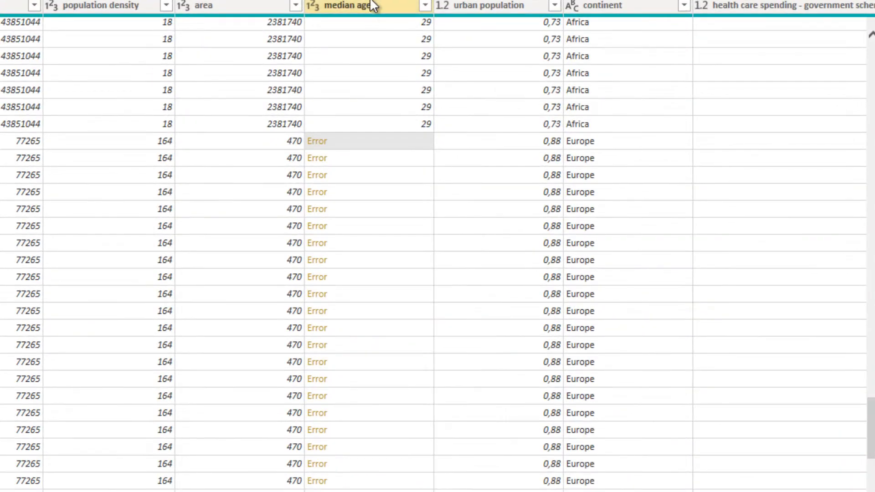
- Replace the errors in the median age column with null and check the affected rows
left_click(449, 68)
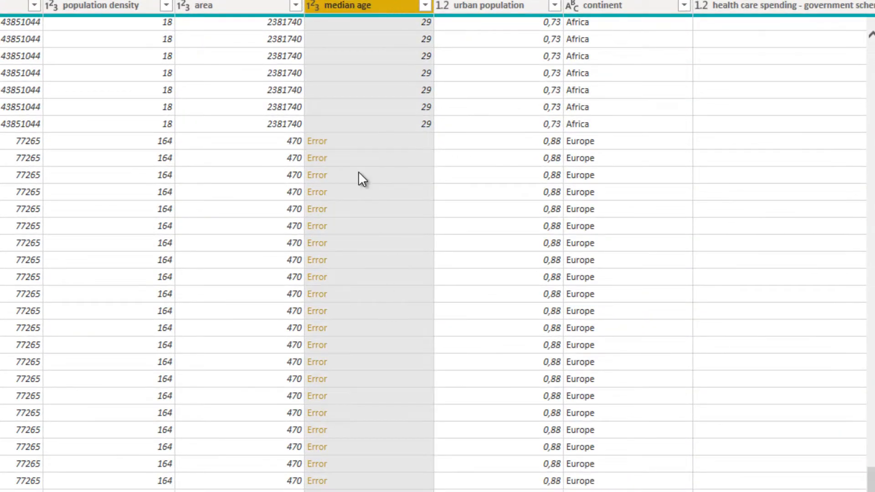
left_click(405, 140)
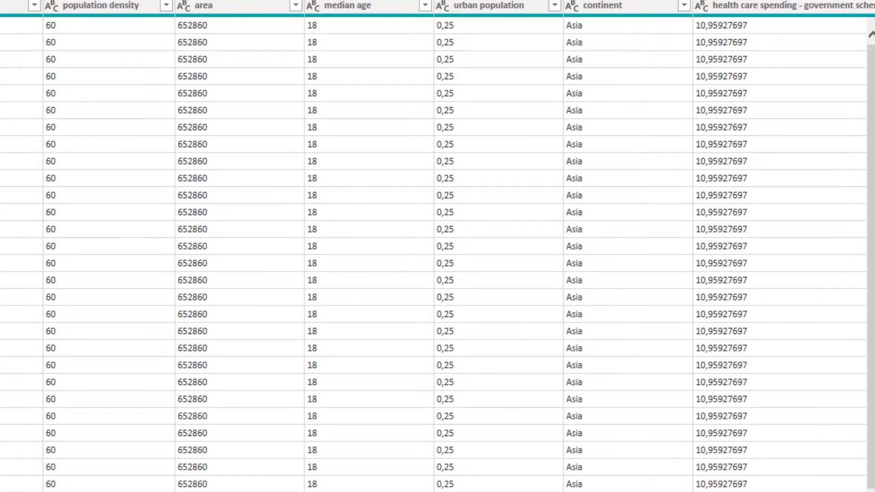
left_click(396, 7)
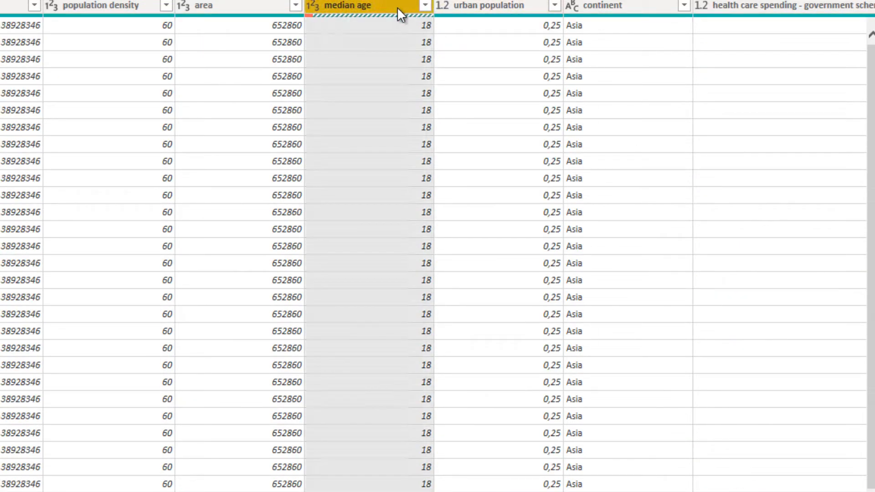
right_click(398, 7)
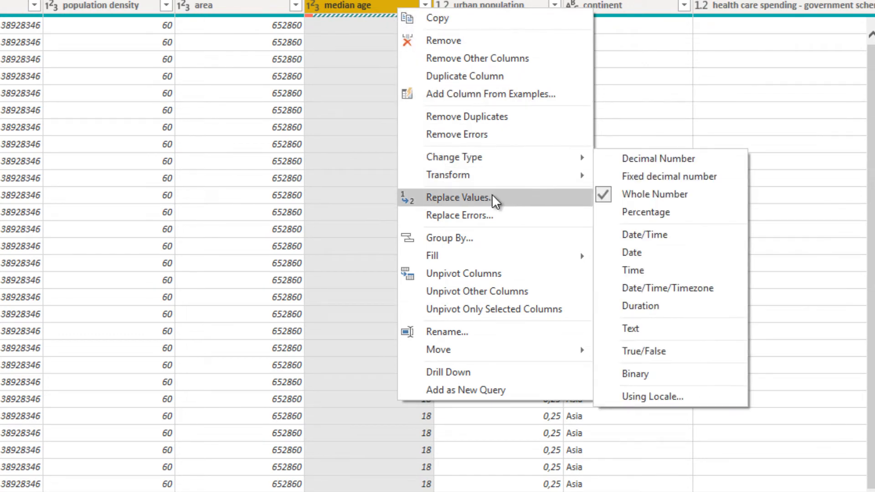
left_click(513, 217)
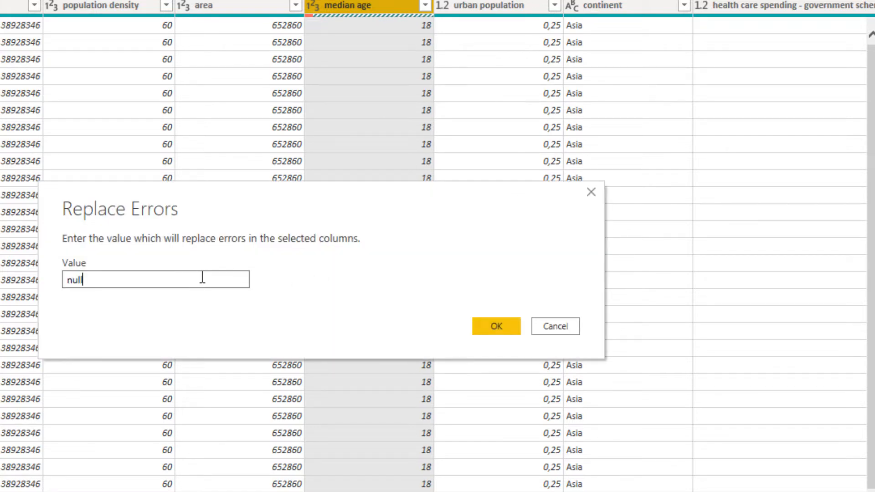
left_click(496, 327)
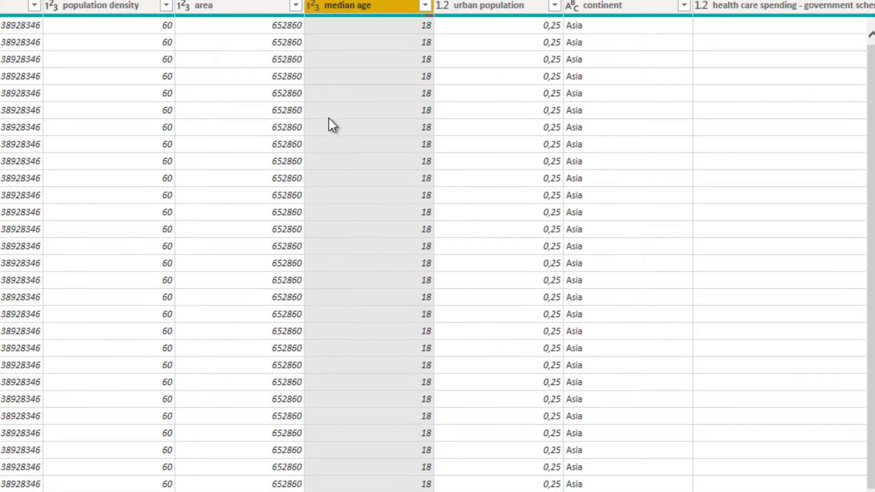
scroll(345, 231, "down", 15)
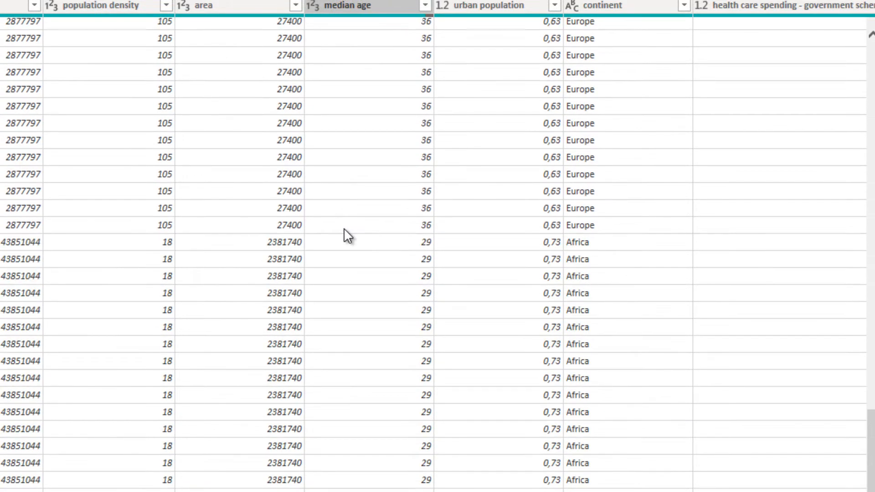
scroll(344, 228, "down", 15)
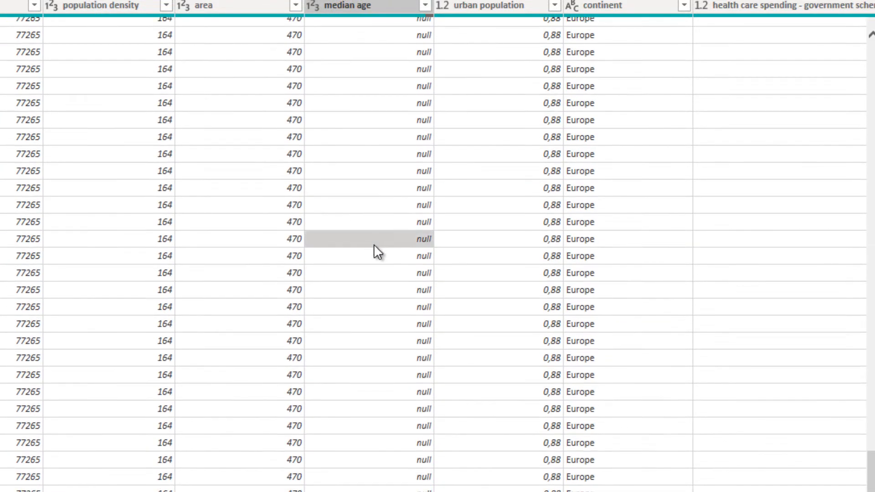
- Examine the columns after median age and review the complete list of distinct values in the Unspecified financing schemes column
left_click(371, 4)
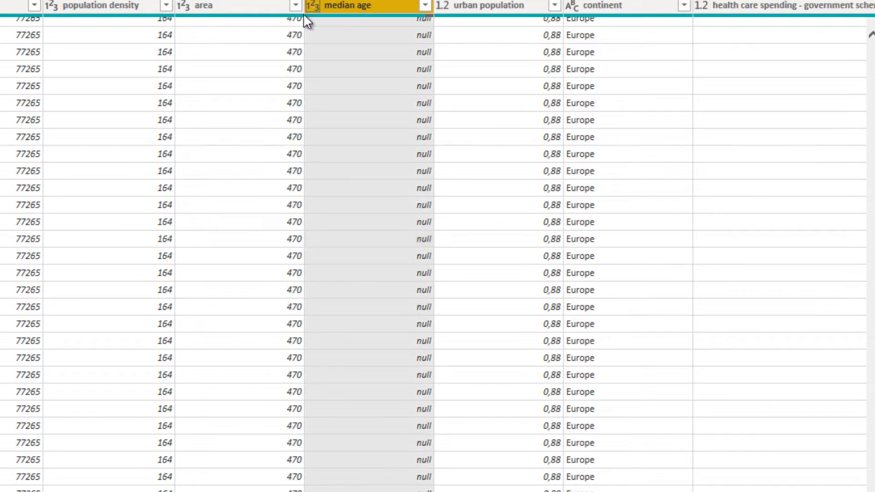
scroll(437, 246, "right", 10)
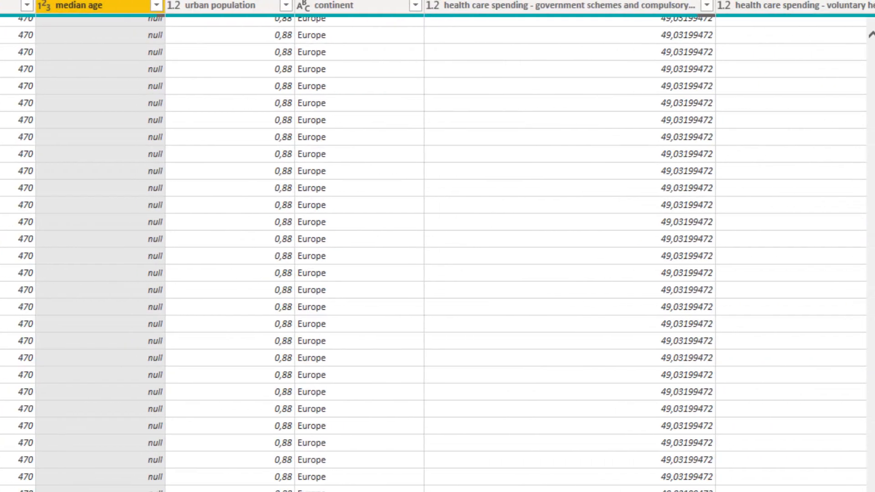
scroll(437, 246, "right", 10)
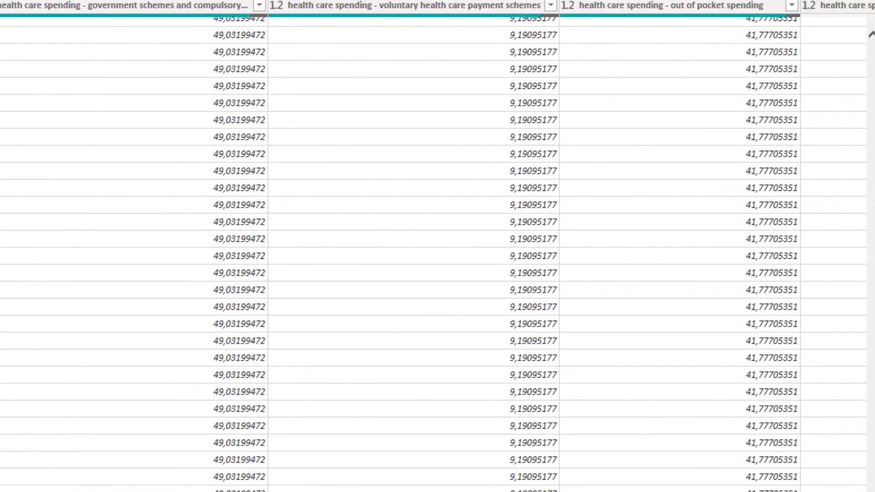
scroll(437, 246, "right", 8)
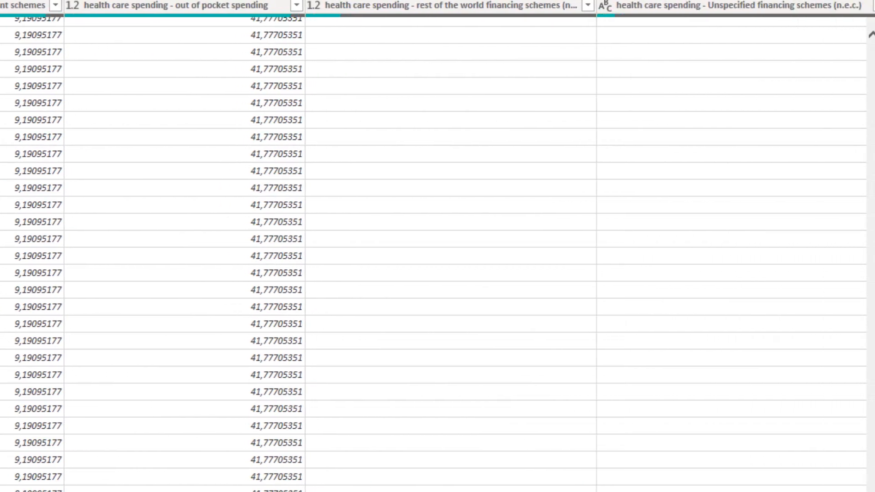
scroll(438, 246, "right", 2)
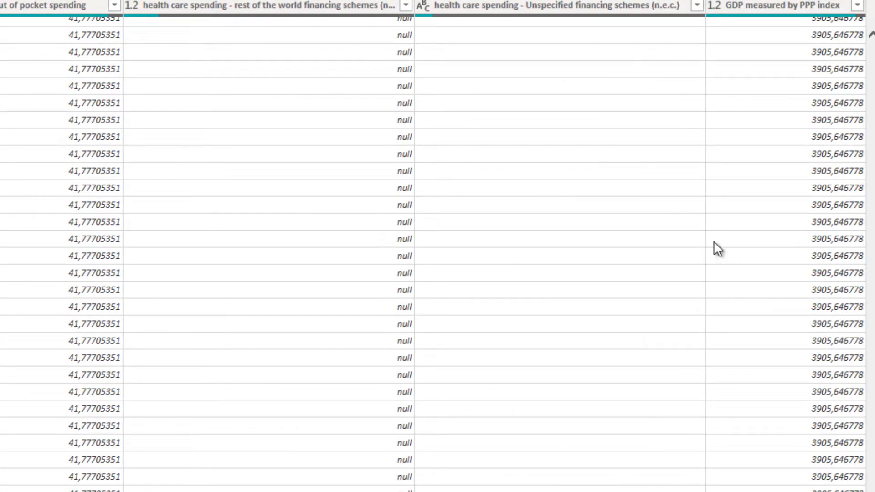
left_click(610, 5)
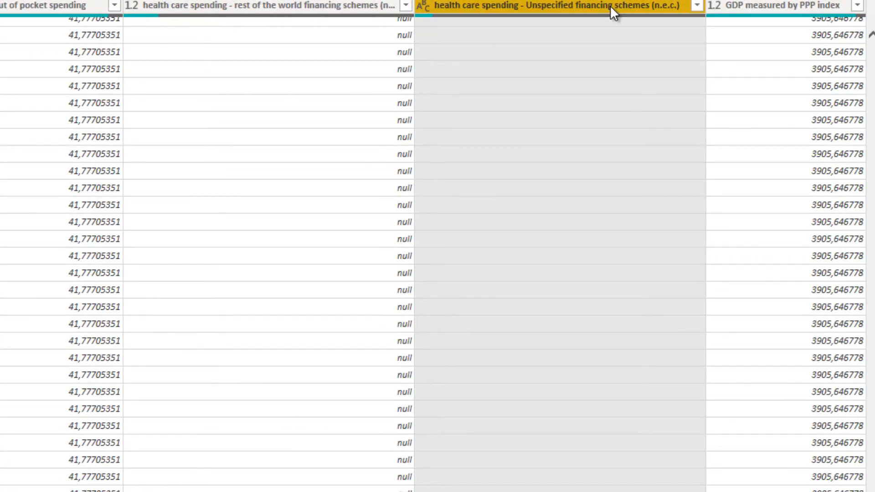
left_click(697, 5)
left_click(666, 260)
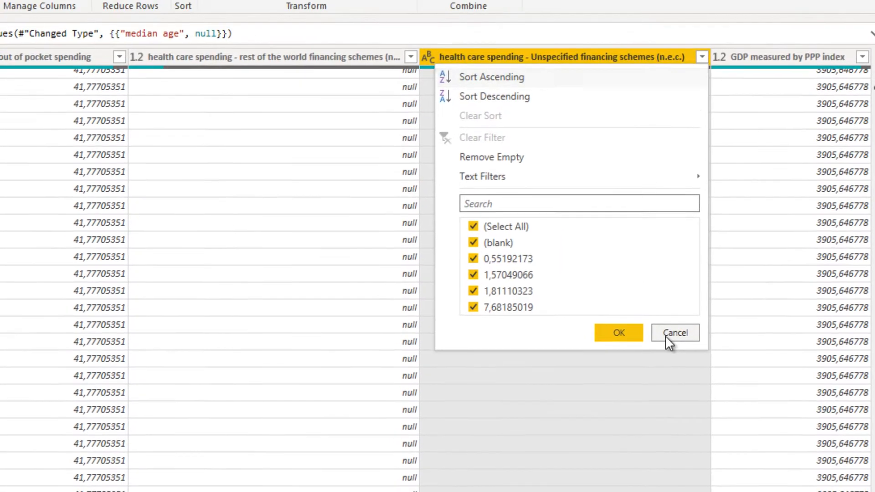
left_click(668, 283)
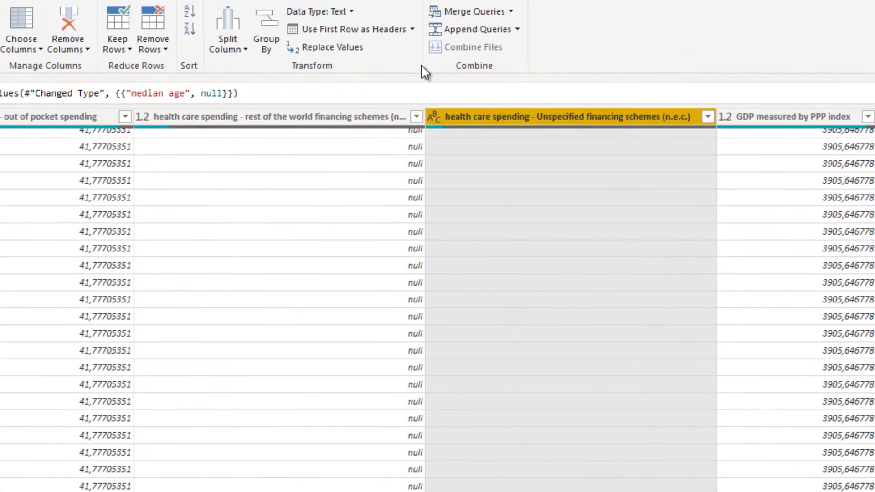
- Change the Unspecified financing schemes column's data type to Decimal Number and check its full list of distinct values
left_click(351, 11)
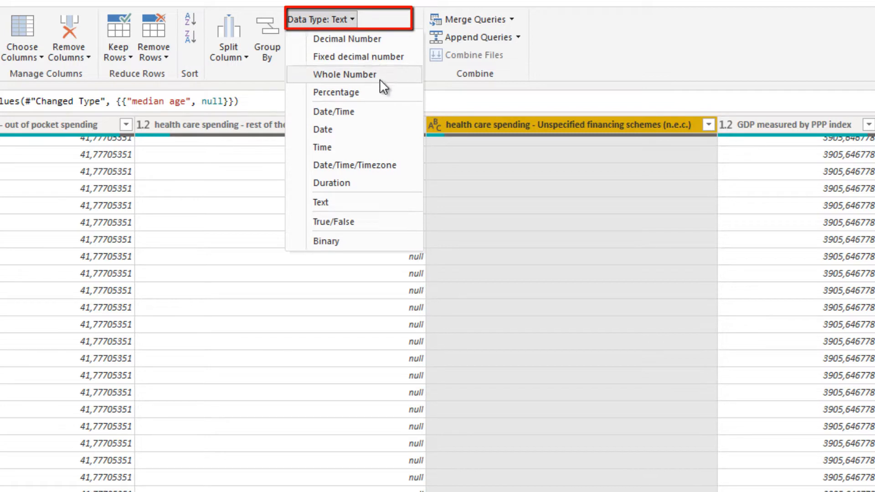
left_click(373, 40)
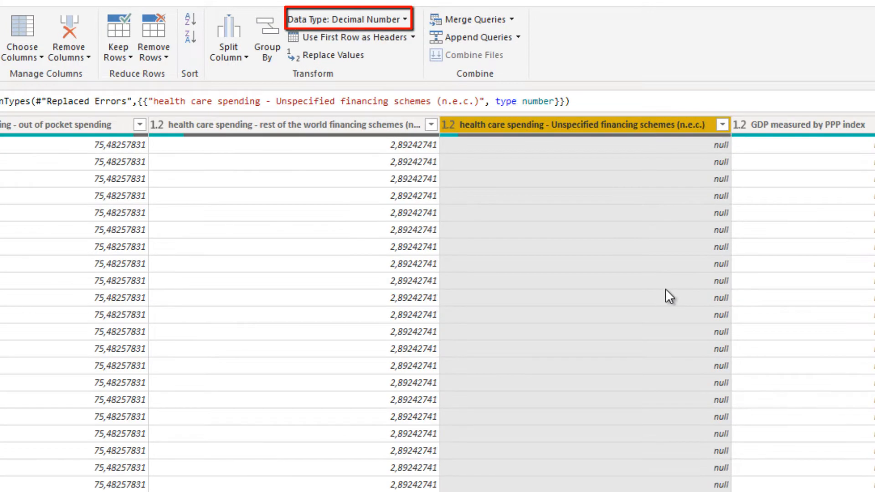
left_click(722, 124)
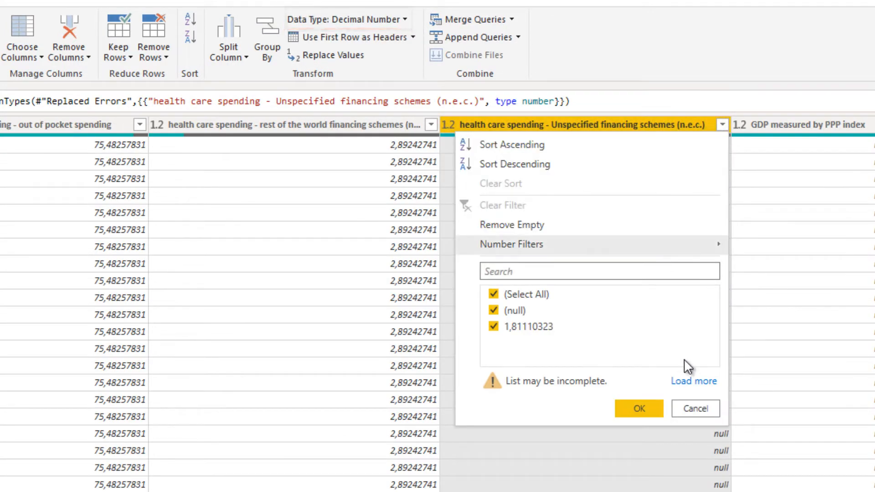
left_click(694, 381)
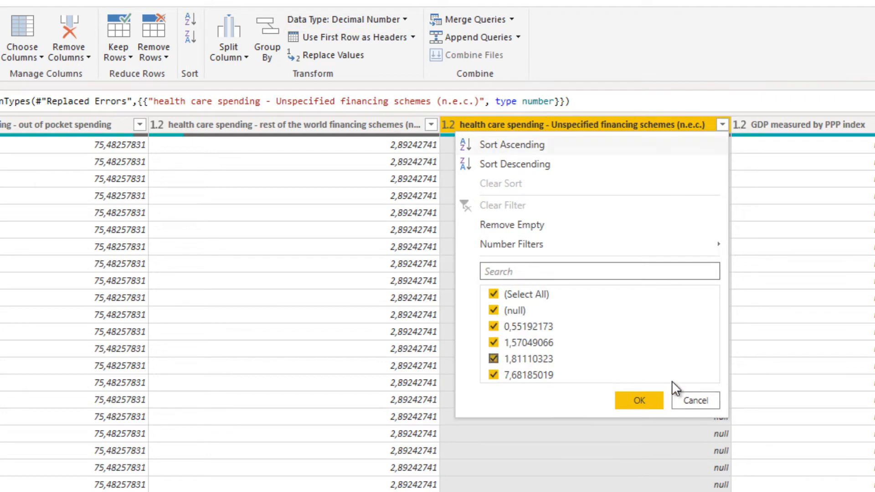
left_click(690, 401)
- Review the GDP measured by PPP index and Country/Region columns, close the query editor and apply the changes
left_click(822, 127)
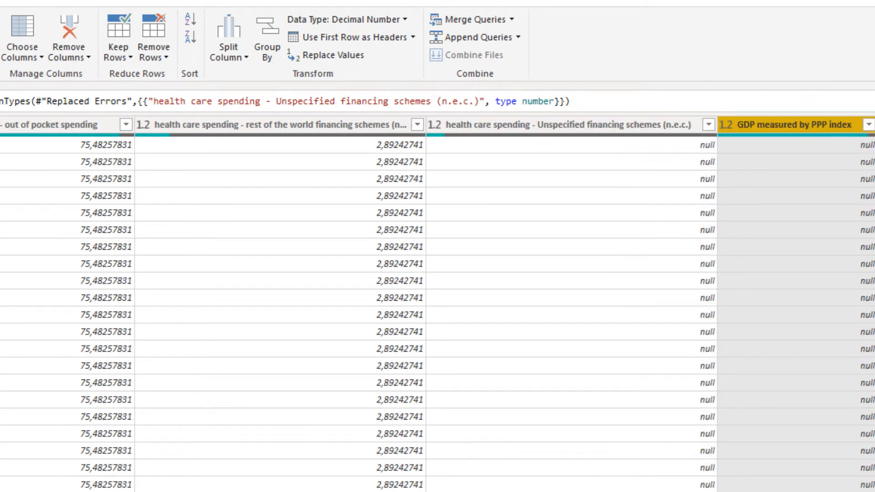
scroll(786, 376, "down", 10)
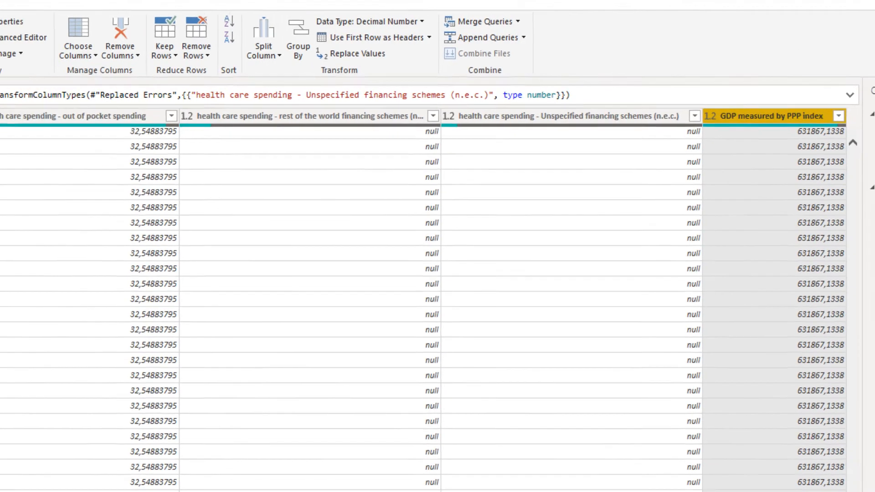
left_click_drag(623, 460, 164, 462)
left_click(150, 107)
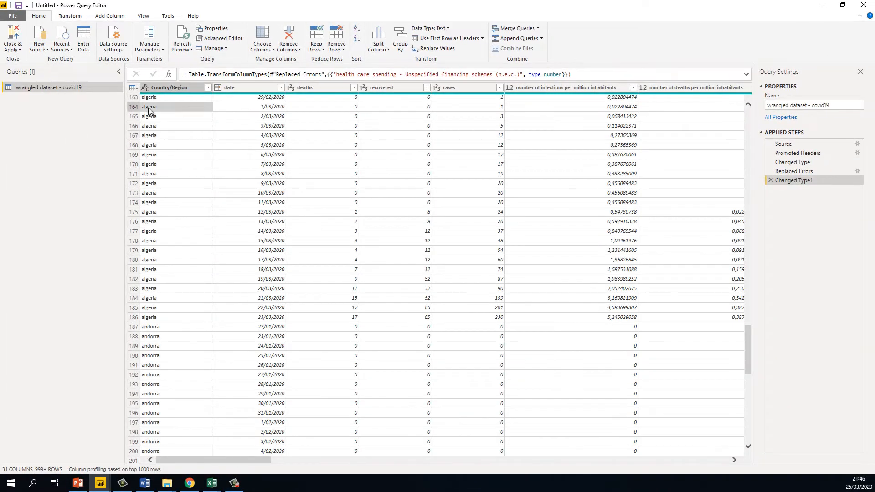
left_click(167, 87)
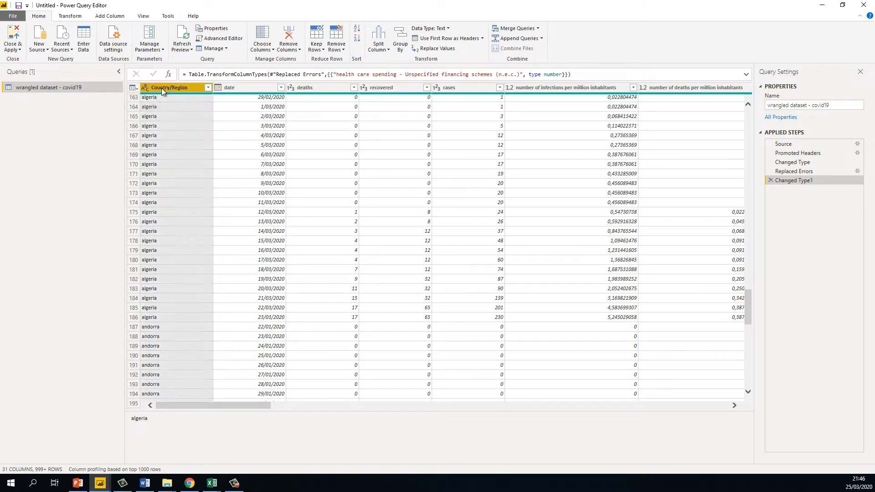
left_click(175, 126)
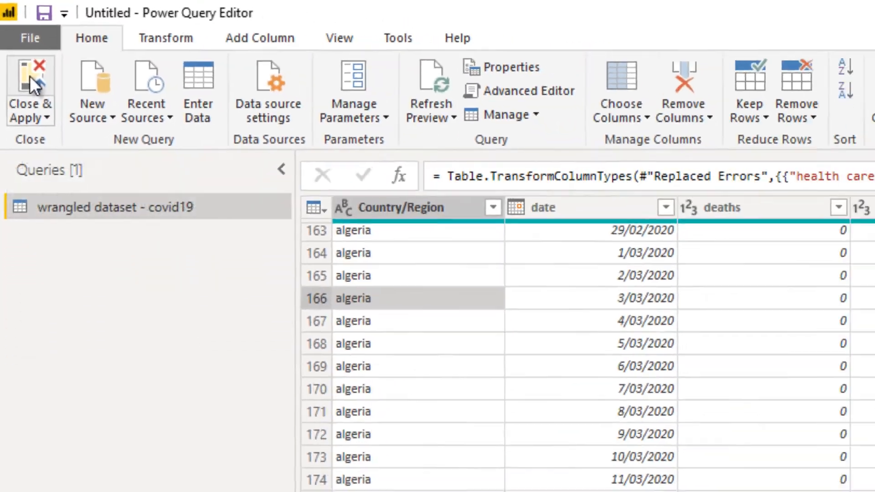
left_click(51, 132)
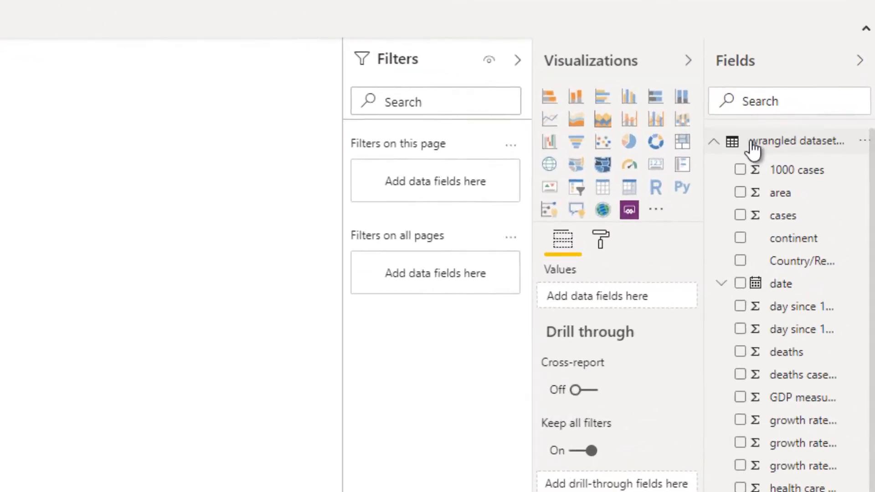
- Widen the Filters and Visualizations panes and expand the wrangled dataset's field list
left_click(686, 148)
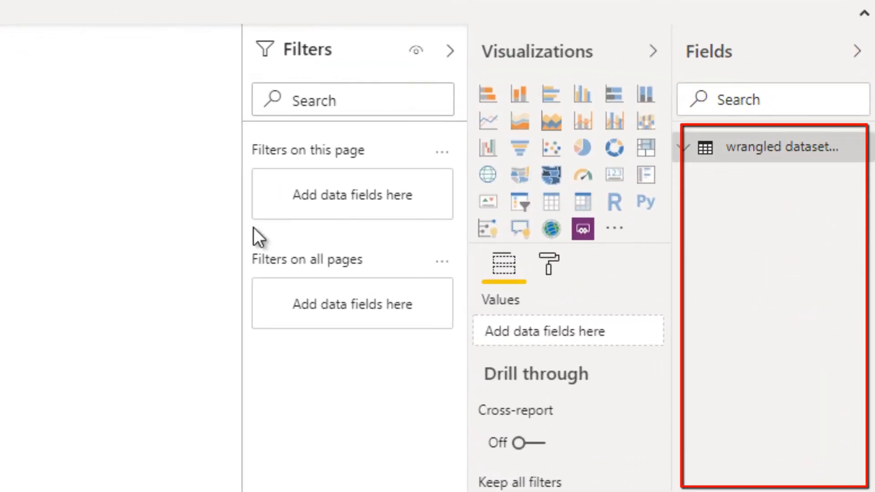
left_click_drag(242, 237, 141, 238)
left_click_drag(473, 274, 416, 280)
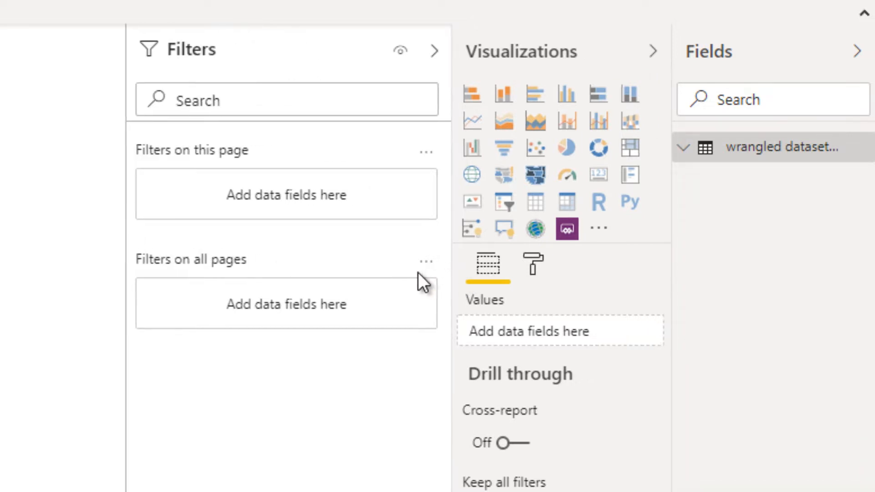
left_click(685, 148)
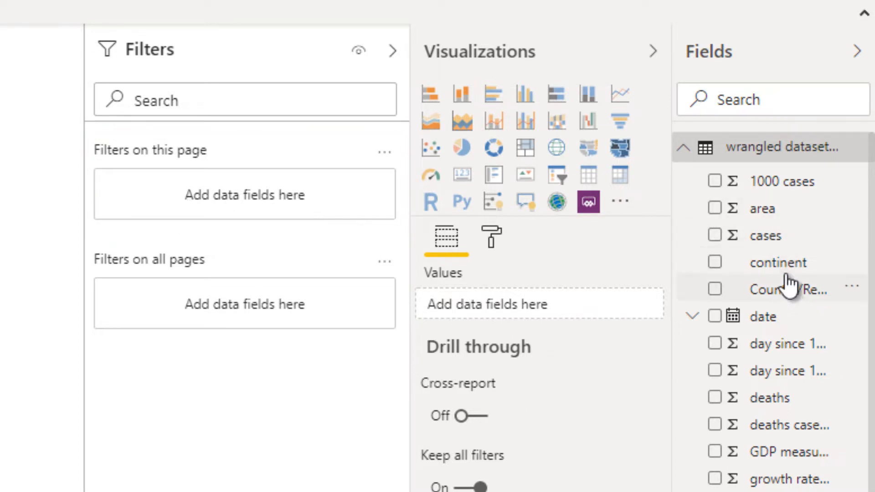
- Try a page-level filter that limits the continent field to Europe, and remove it
left_click_drag(782, 264, 256, 214)
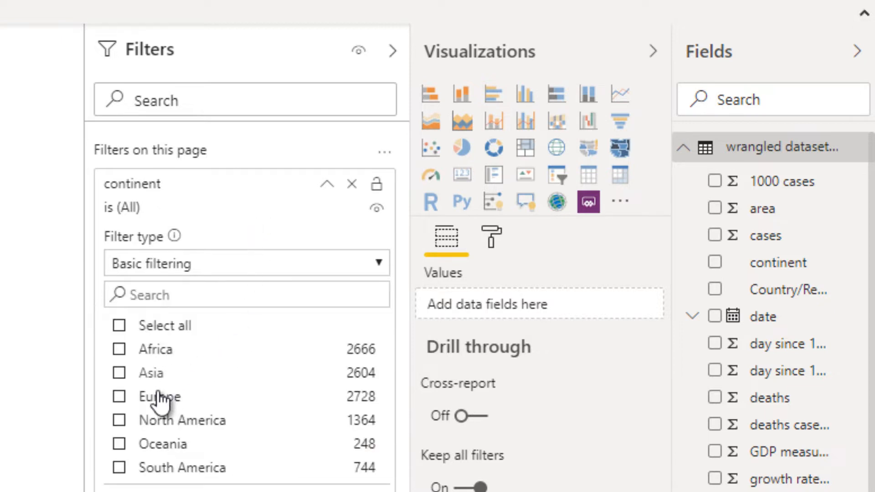
left_click(120, 398)
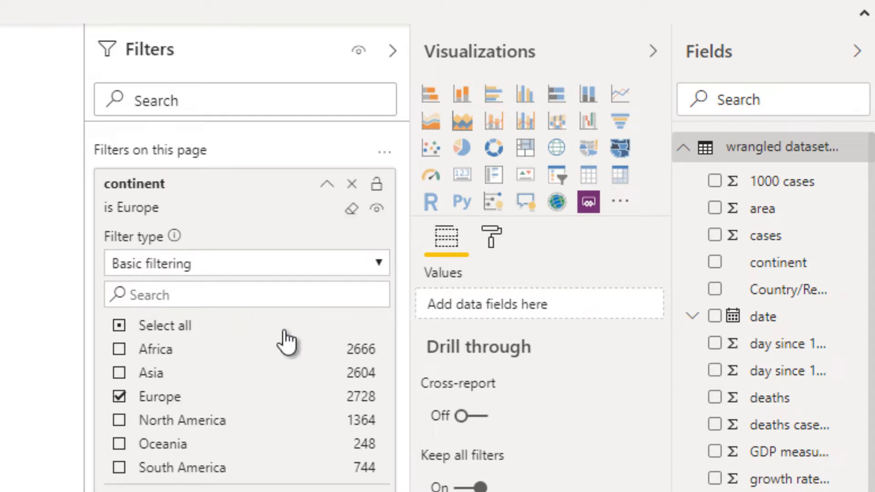
left_click(352, 182)
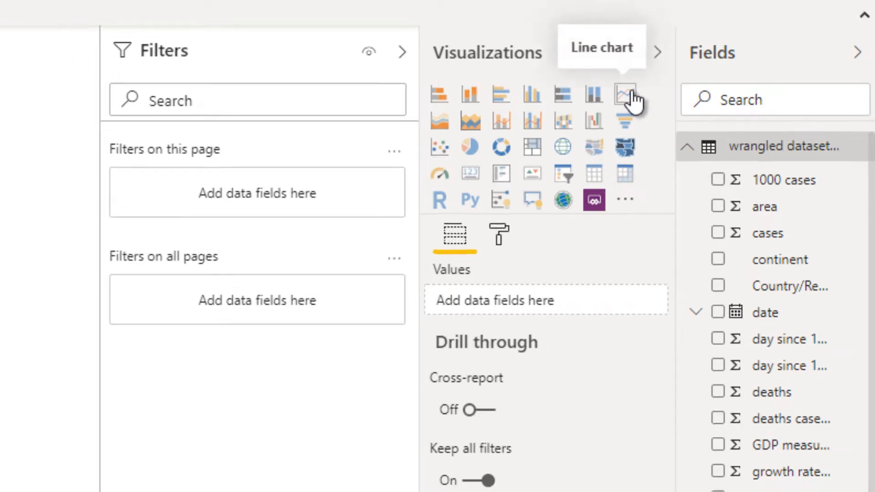
- Insert a line chart on the report page, enlarge it and select it for adding fields
left_click(627, 94)
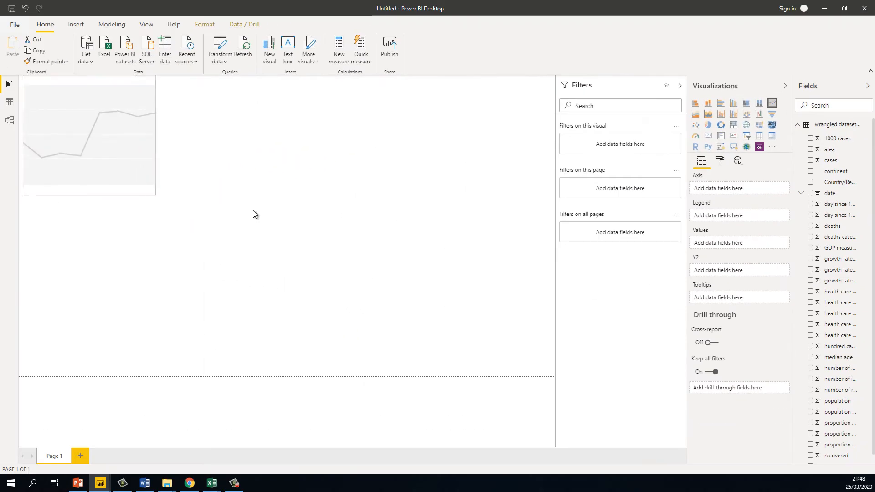
left_click(400, 248)
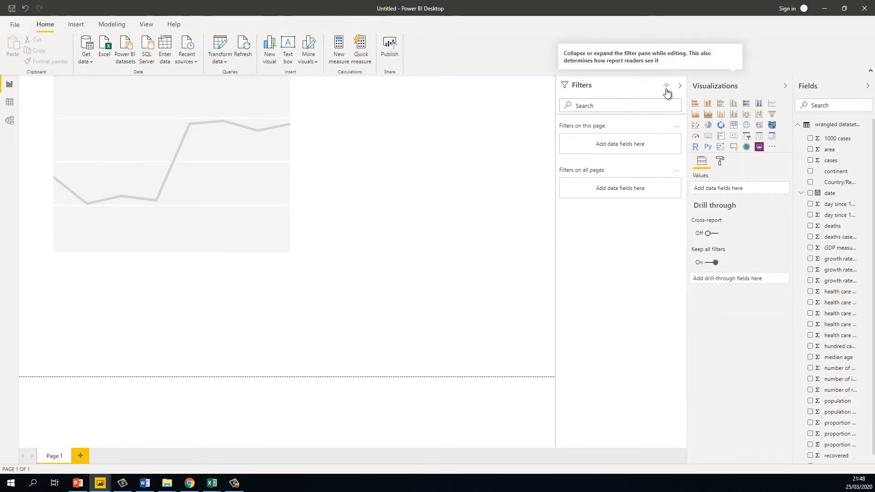
left_click(270, 220)
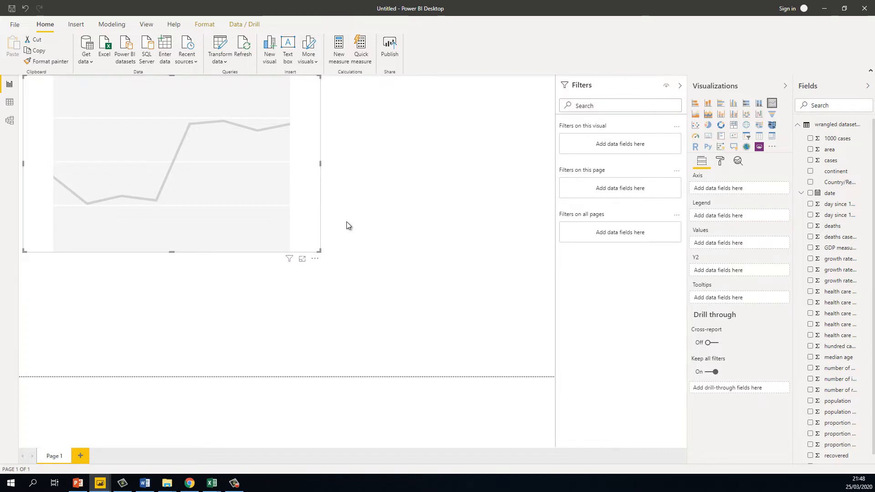
left_click(375, 220)
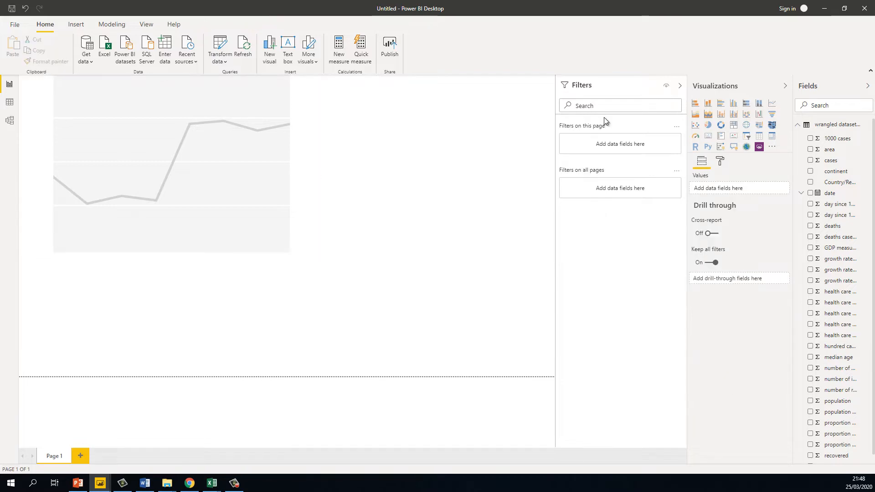
left_click(245, 167)
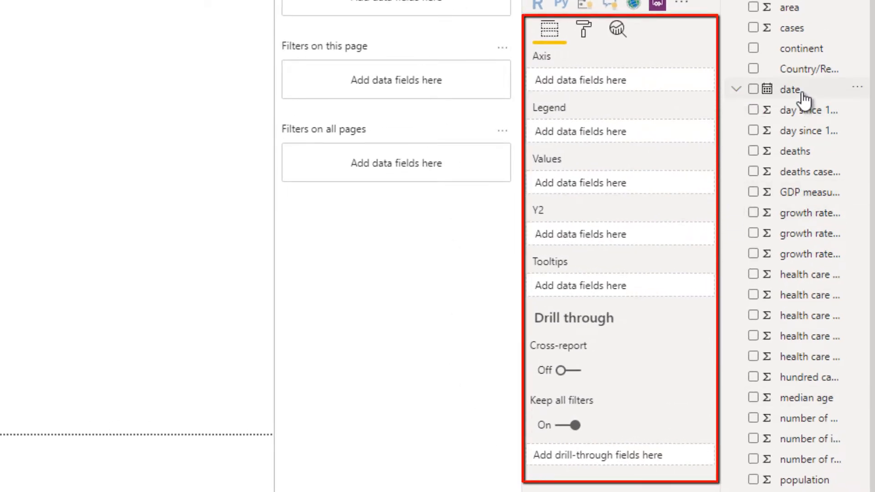
- Assign the date field to the line chart's axis, cases to its values and deaths to its Y2 axis
left_click_drag(803, 96, 656, 93)
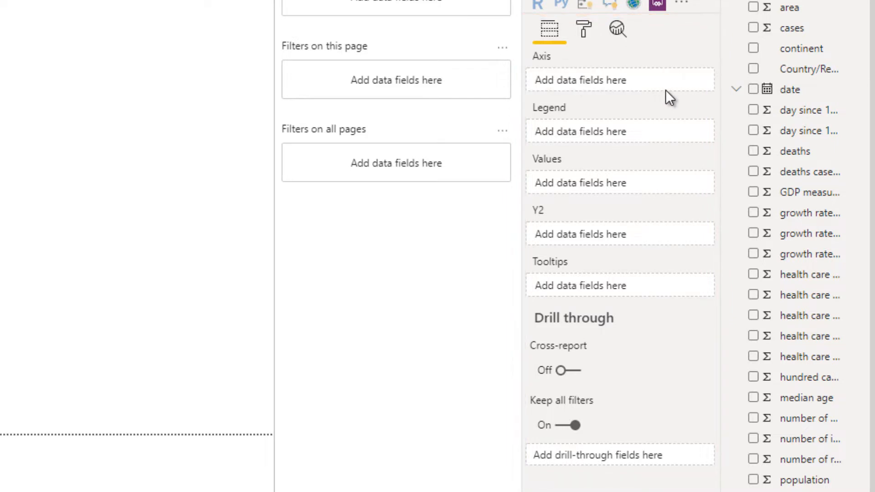
left_click_drag(758, 93, 582, 80)
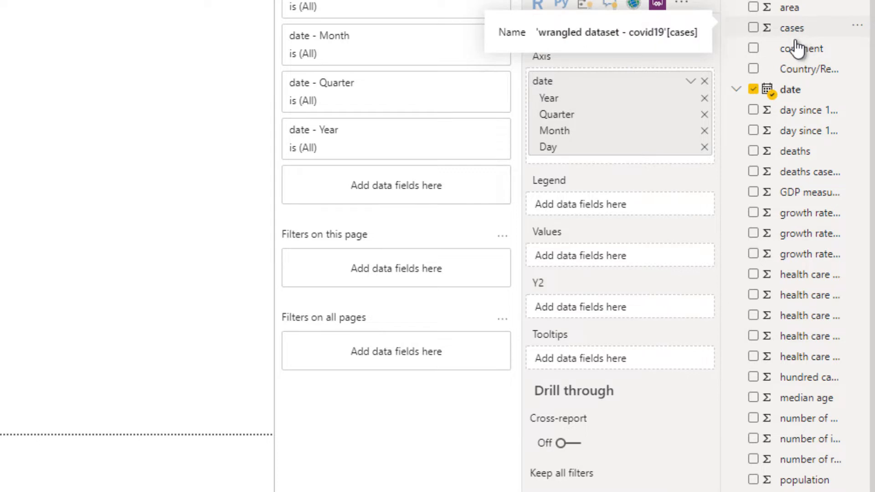
left_click_drag(800, 34, 637, 264)
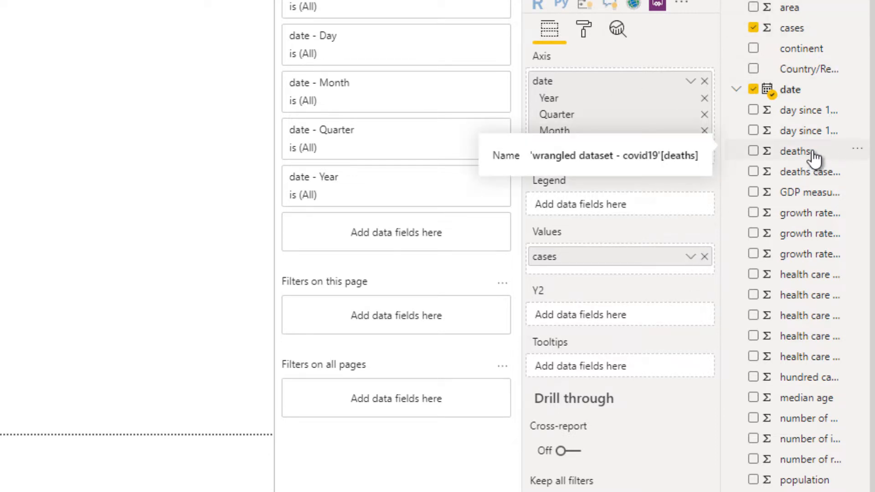
left_click_drag(805, 155, 625, 321)
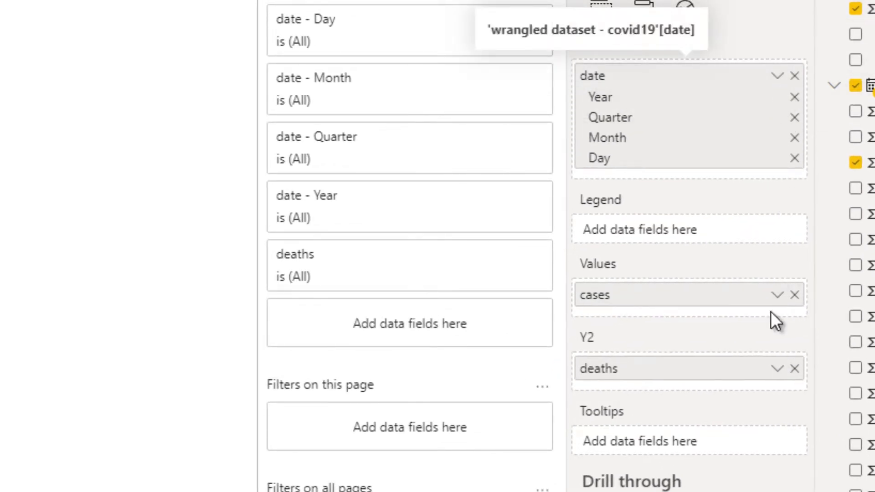
- Review the aggregation options of the chart's cases values and the hierarchy options of its date axis
left_click(778, 295)
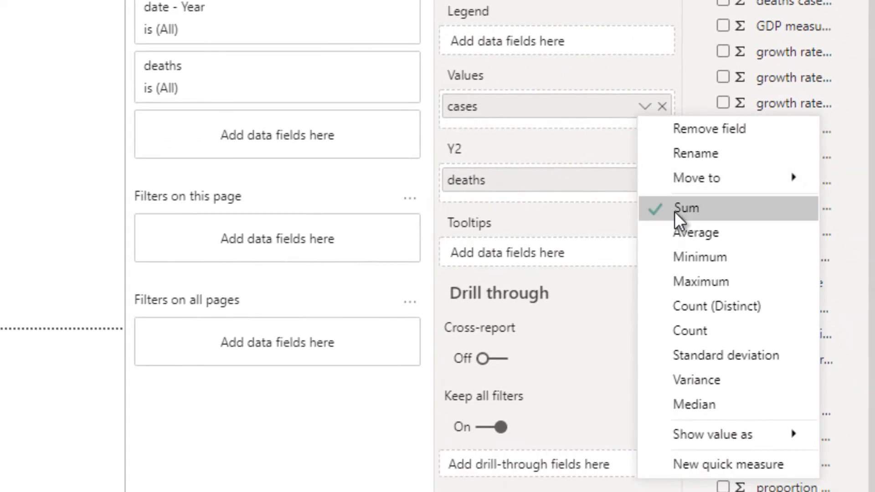
left_click(644, 109)
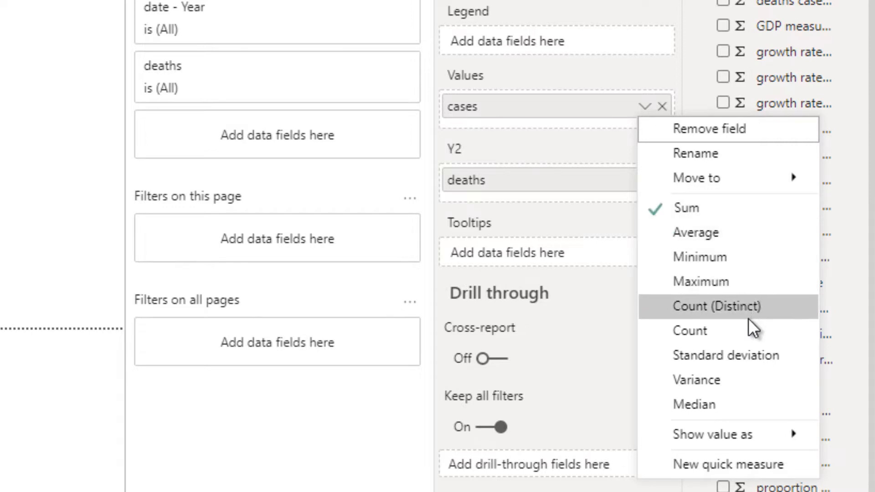
left_click(645, 106)
scroll(633, 182, "up", 2)
scroll(633, 187, "up", 2)
left_click(645, 97)
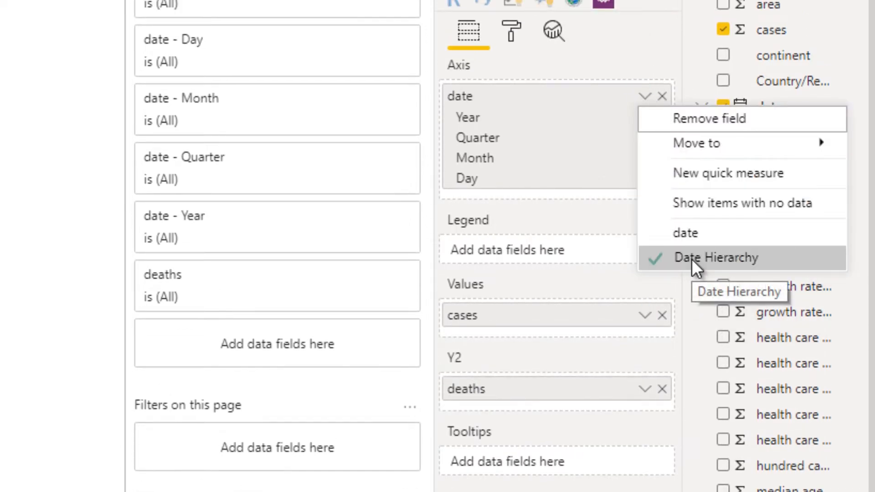
left_click(539, 215)
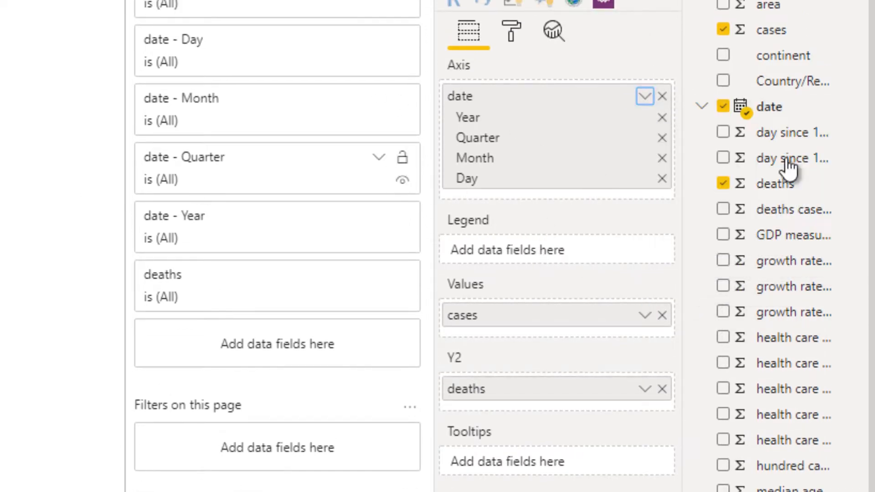
- Remove the Year, Quarter and Month levels from the line chart's date axis, leaving only Day
left_click(662, 118)
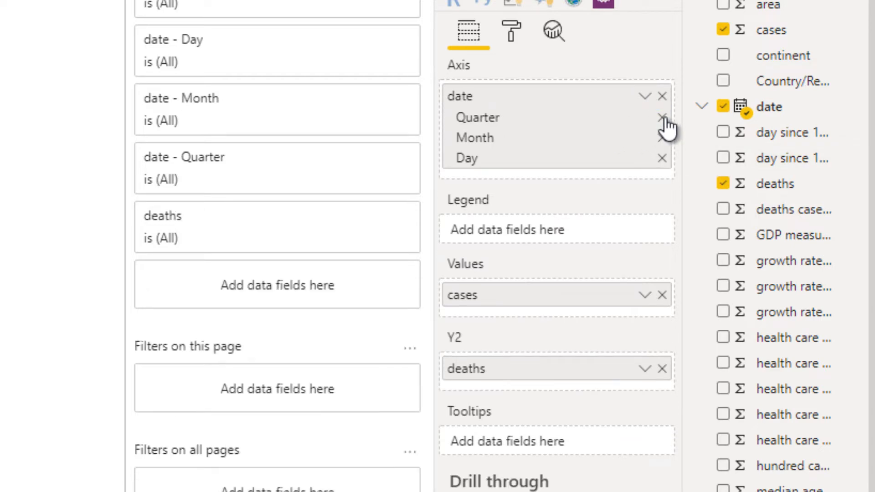
left_click(663, 118)
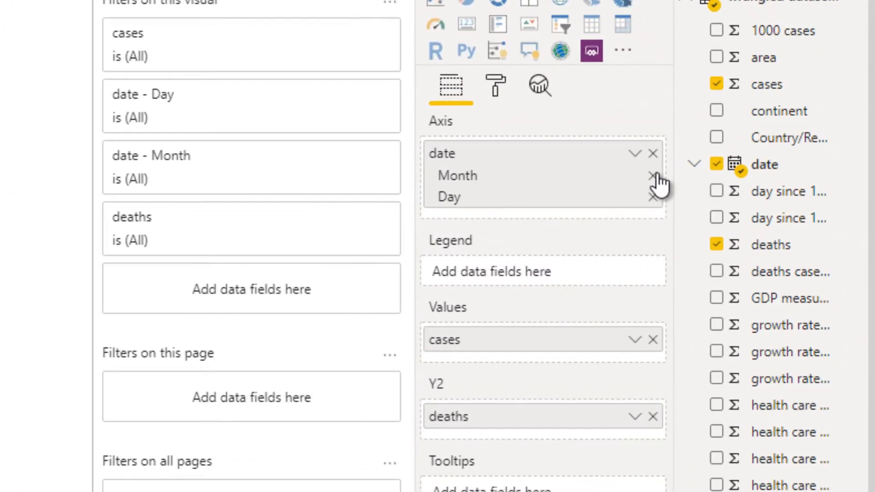
left_click(666, 178)
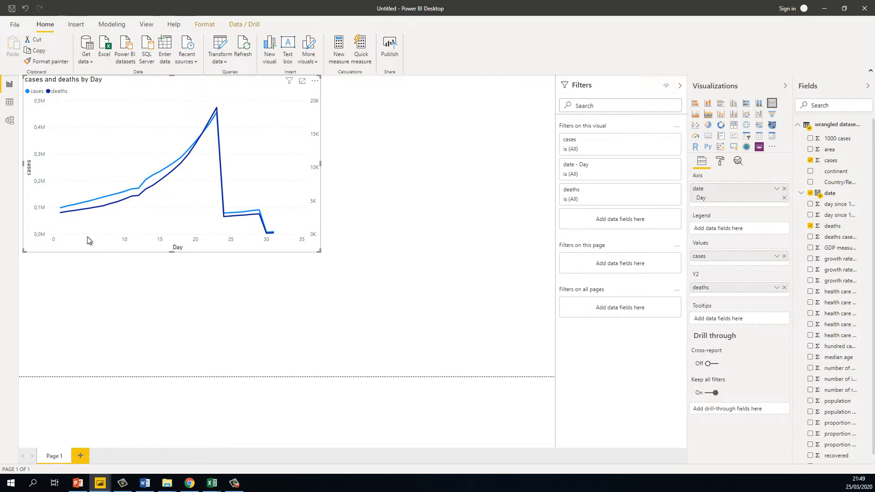
mouse_move(168, 228)
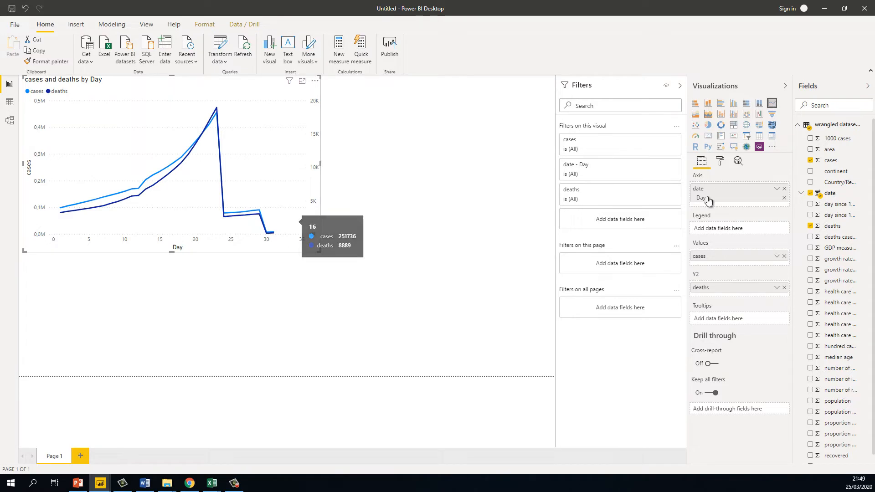
- Switch the line chart's axis from the date hierarchy to the plain date field and enlarge the chart
left_click(776, 189)
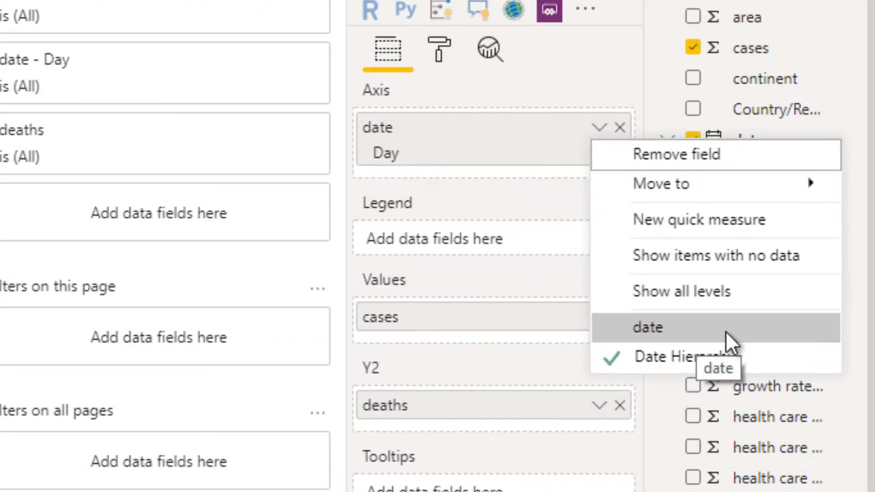
left_click(726, 331)
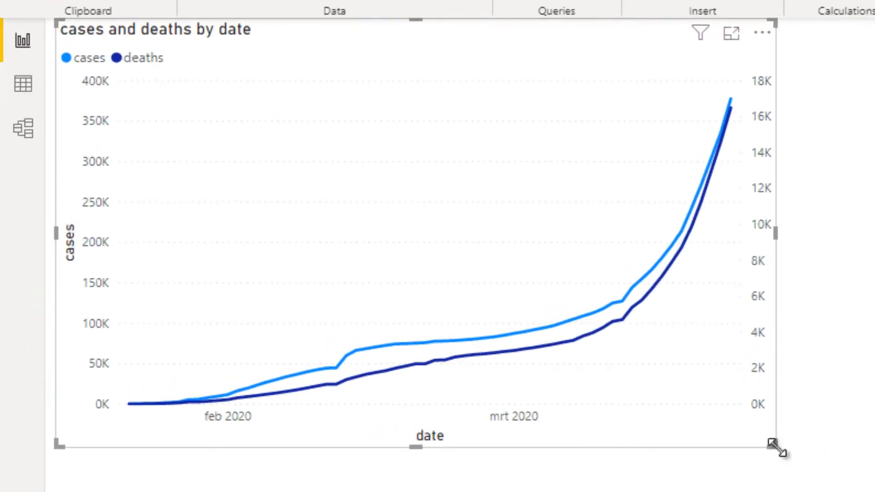
left_click_drag(774, 446, 856, 491)
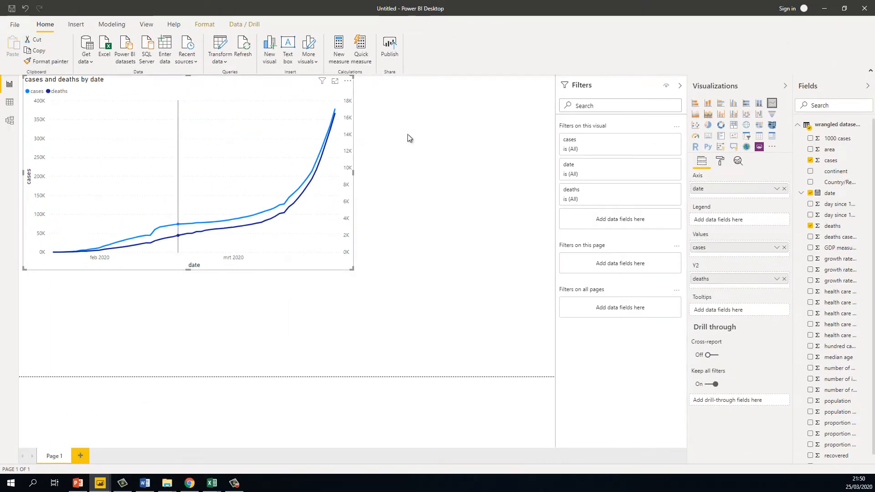
left_click(471, 141)
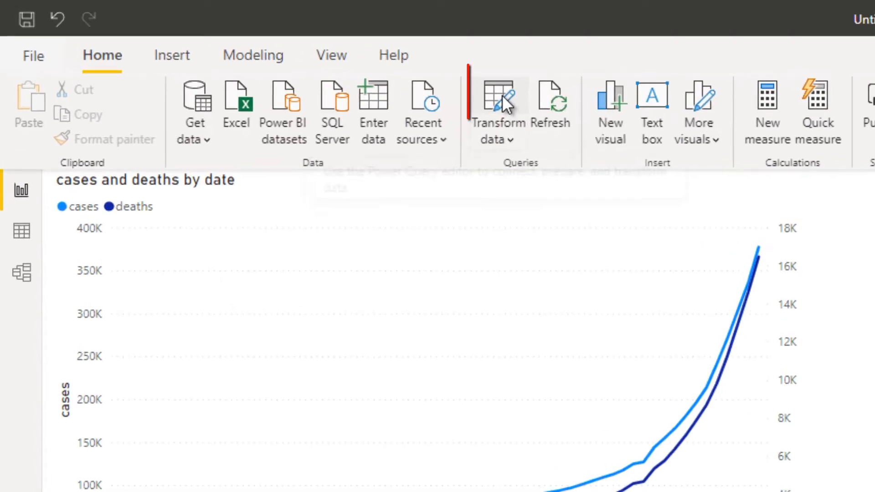
- Open the dataset in the Power Query Editor and look at the deaths, recovered and cases columns
left_click(515, 100)
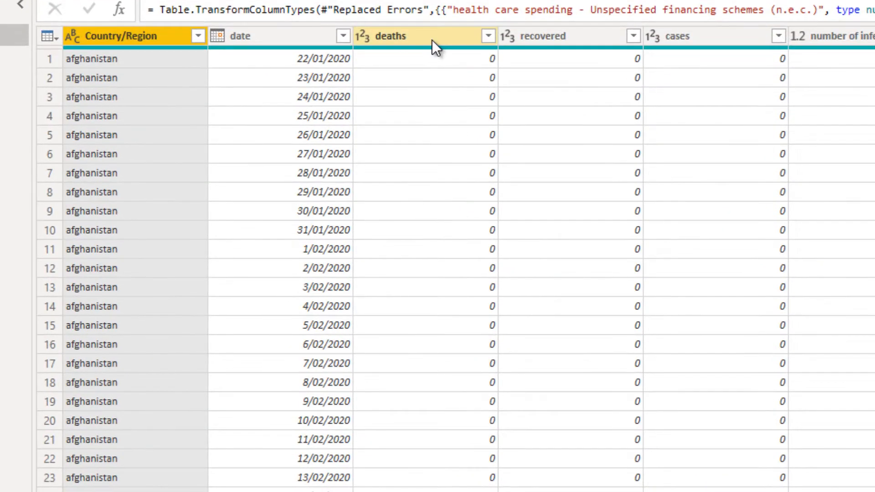
left_click(432, 40)
left_click(589, 37)
left_click(699, 40)
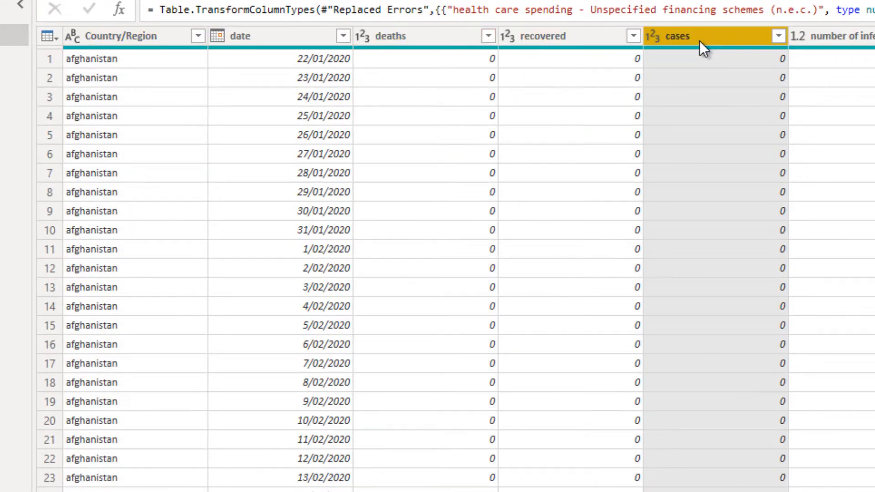
- Unpivot only the deaths, recovered and cases columns of the wrangled dataset
left_click(408, 37)
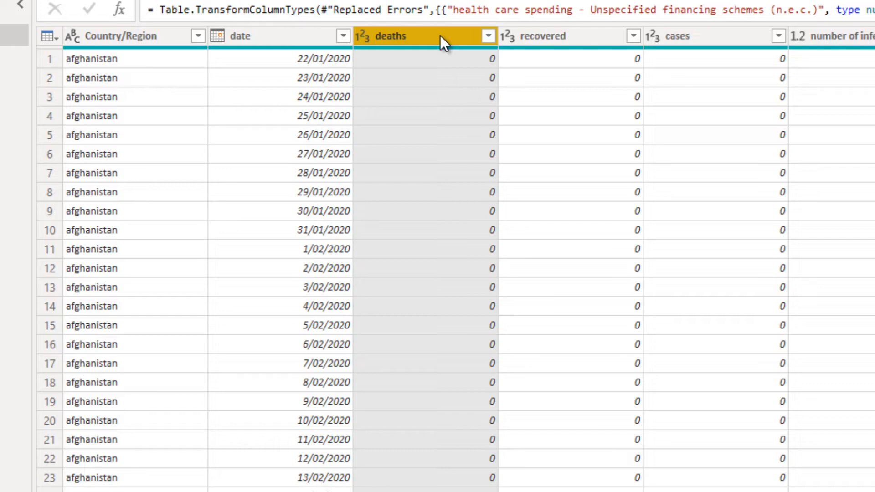
left_click(548, 37, "ctrl")
left_click(665, 33, "ctrl")
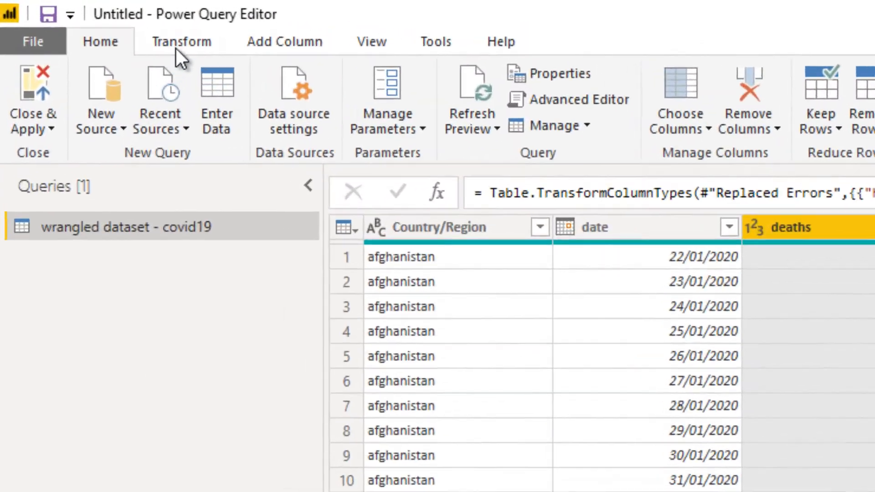
left_click(69, 16)
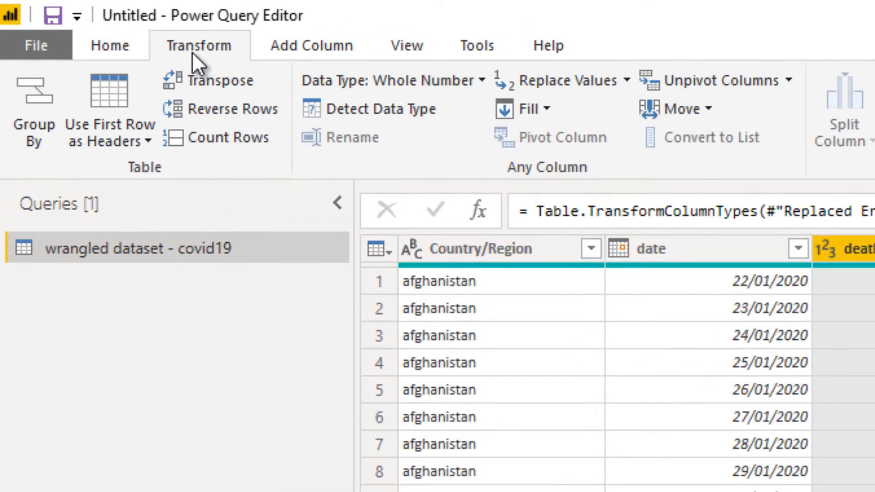
left_click(791, 80)
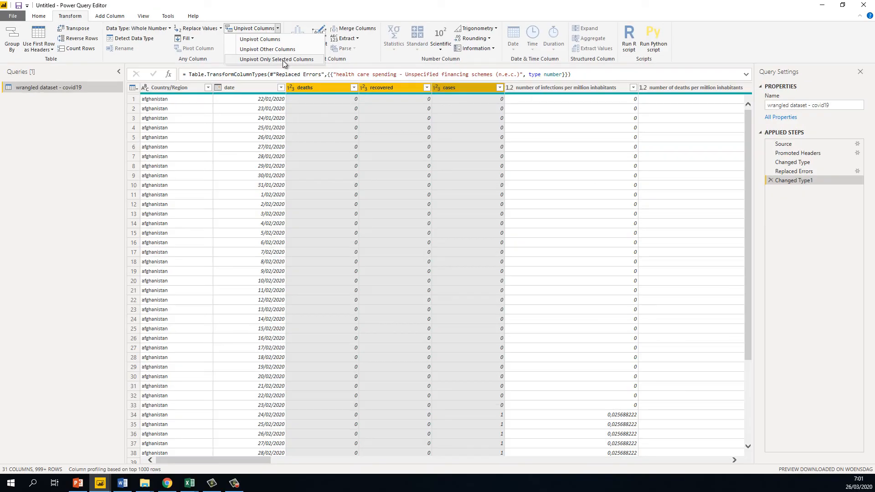
left_click(283, 61)
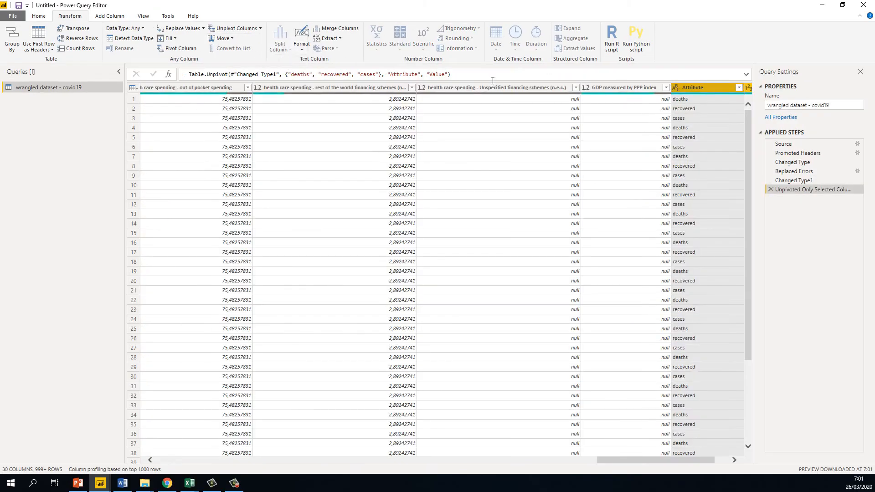
- Move the unpivoted Attribute and Value columns to the beginning of the table
left_click_drag(626, 460, 659, 461)
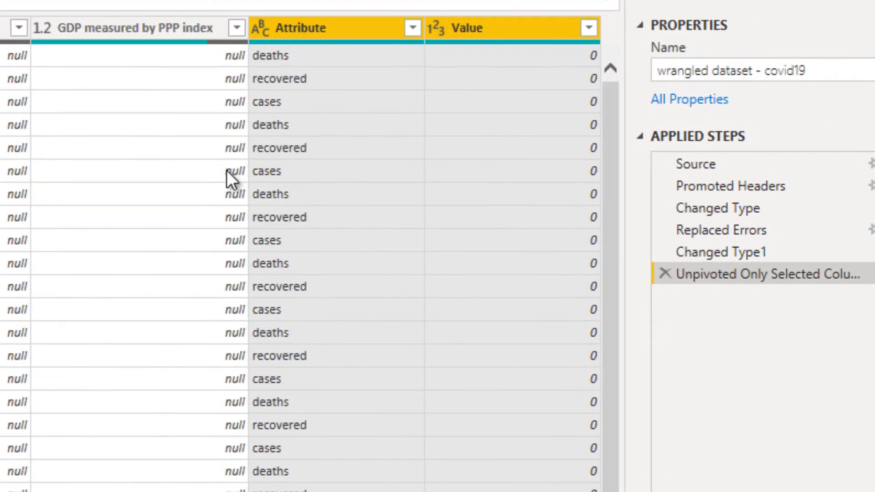
left_click(374, 93)
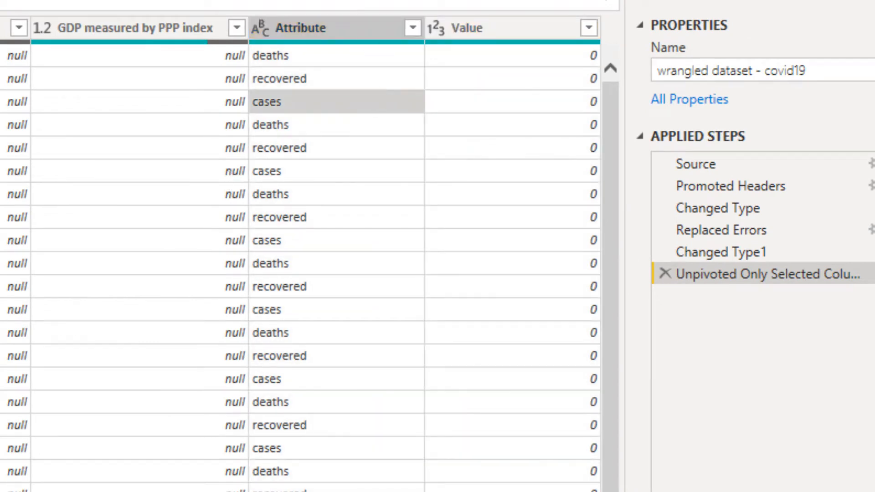
left_click(360, 27)
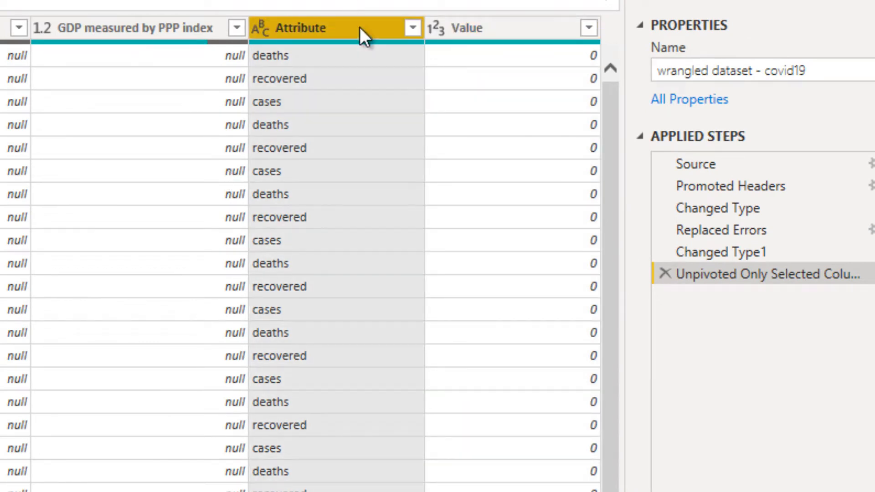
left_click(506, 31)
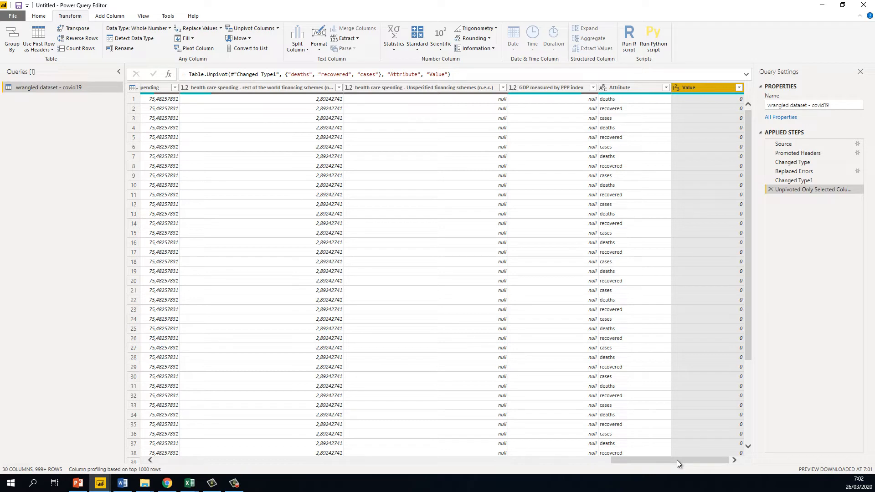
left_click_drag(677, 460, 676, 461)
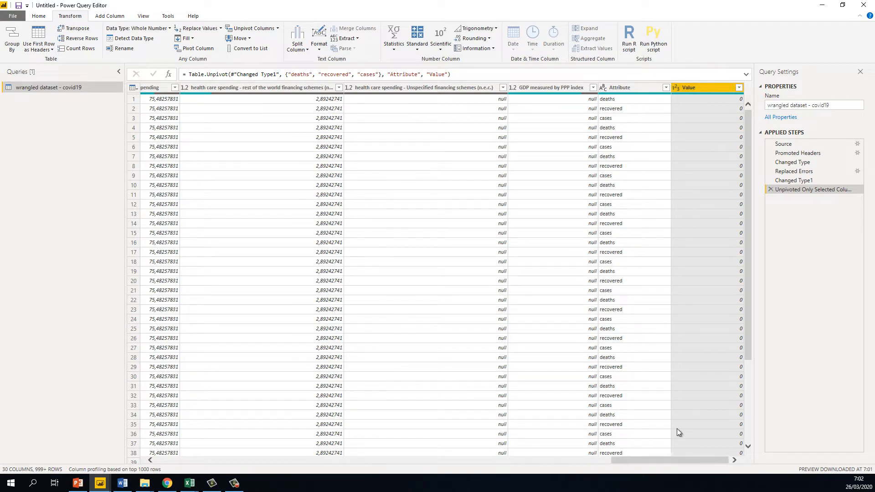
left_click(643, 86)
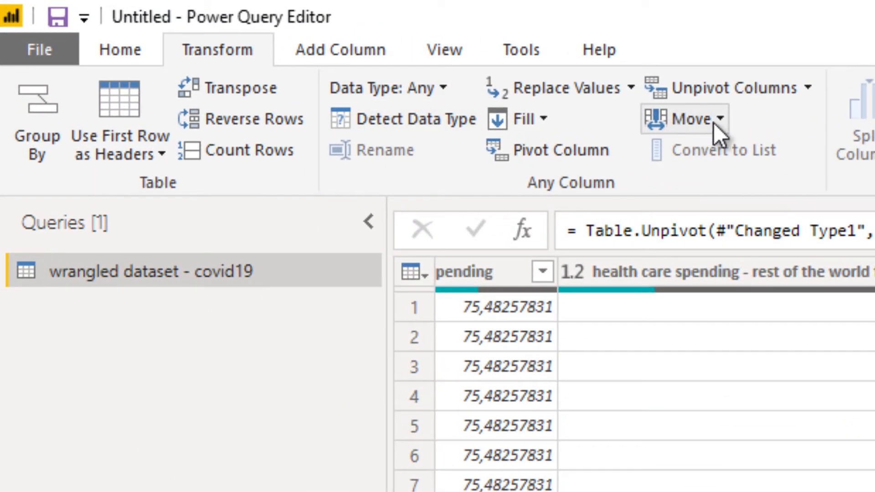
left_click(714, 123)
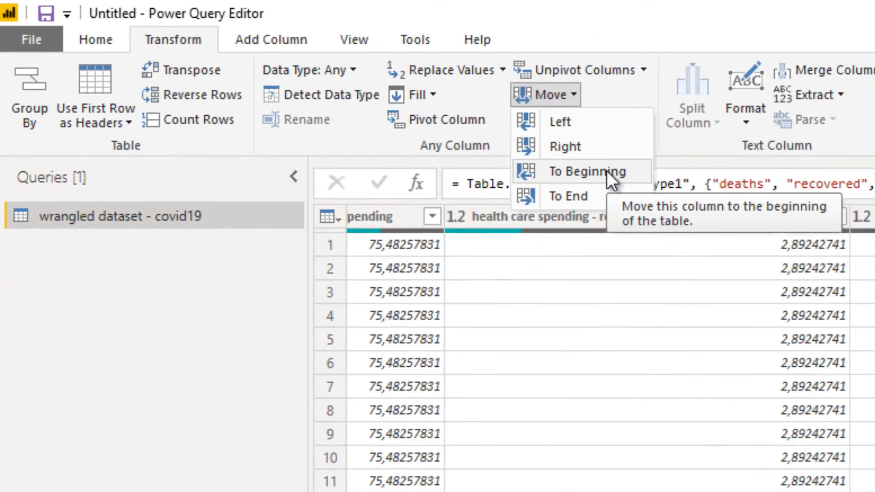
left_click(762, 215)
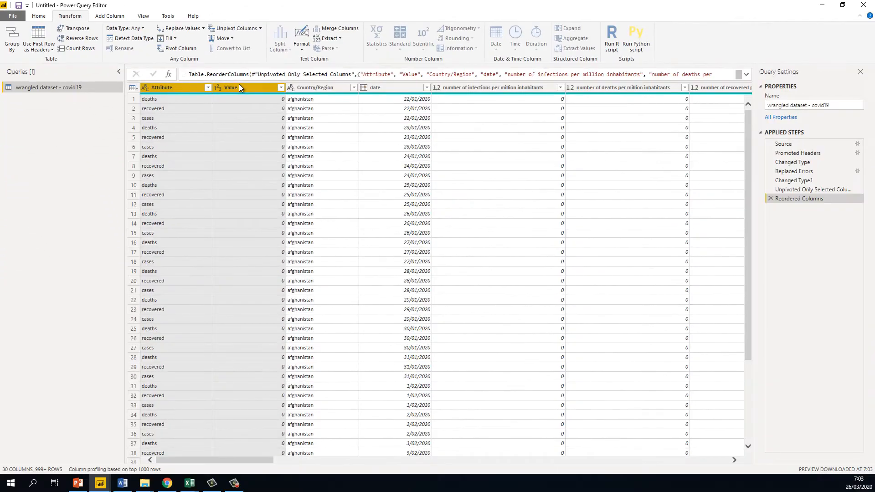
- Place the Attribute and Value columns directly after the date column, with Attribute before Value
left_click_drag(239, 83, 433, 84)
left_click(516, 51)
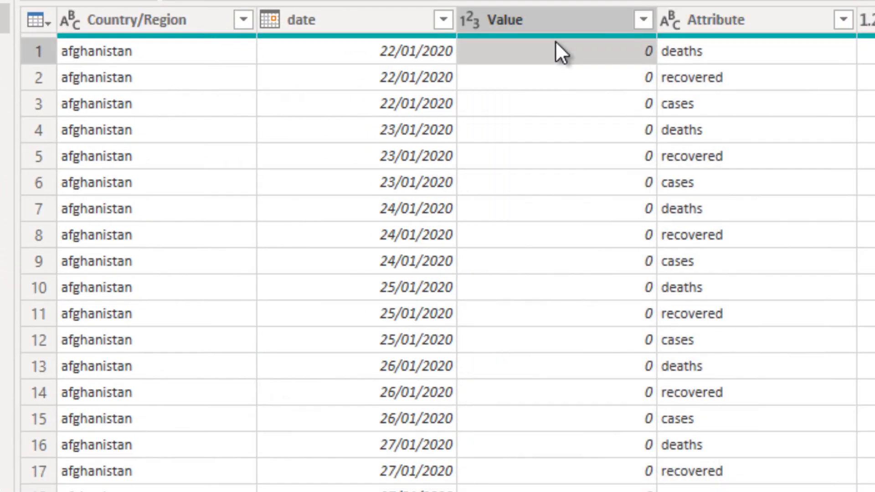
left_click(156, 50)
left_click(357, 49)
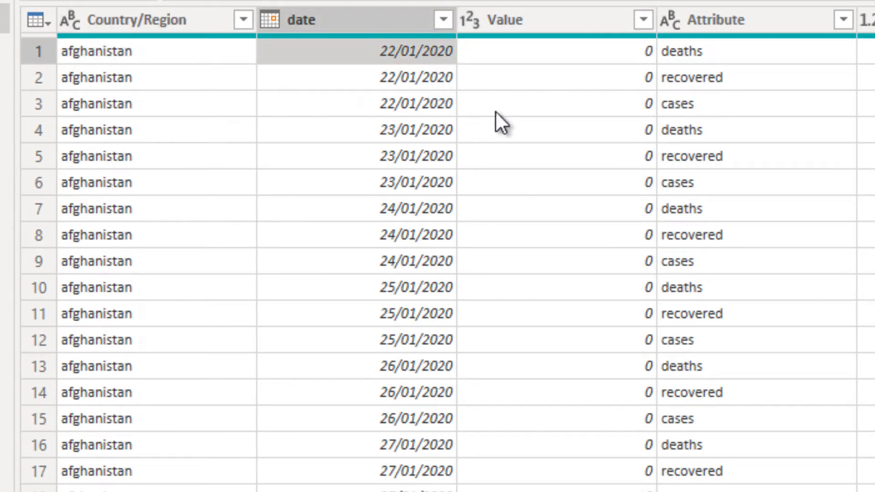
left_click(510, 111)
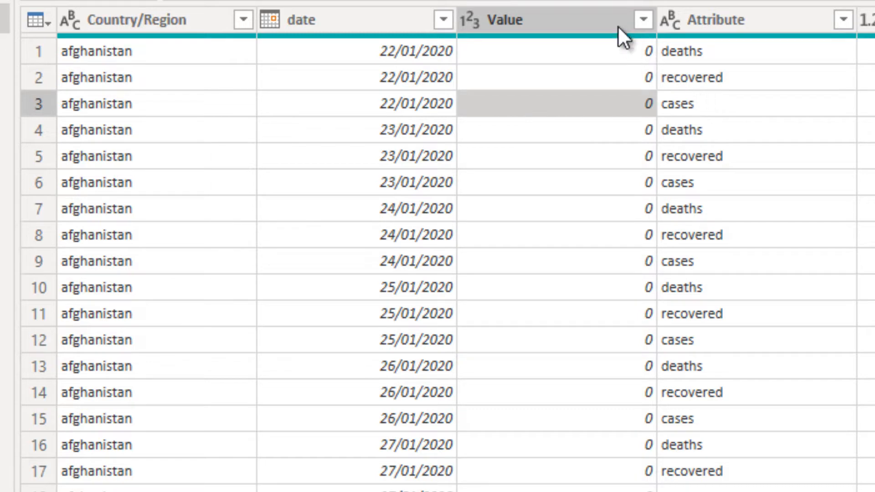
left_click(691, 21)
left_click_drag(665, 20, 529, 65)
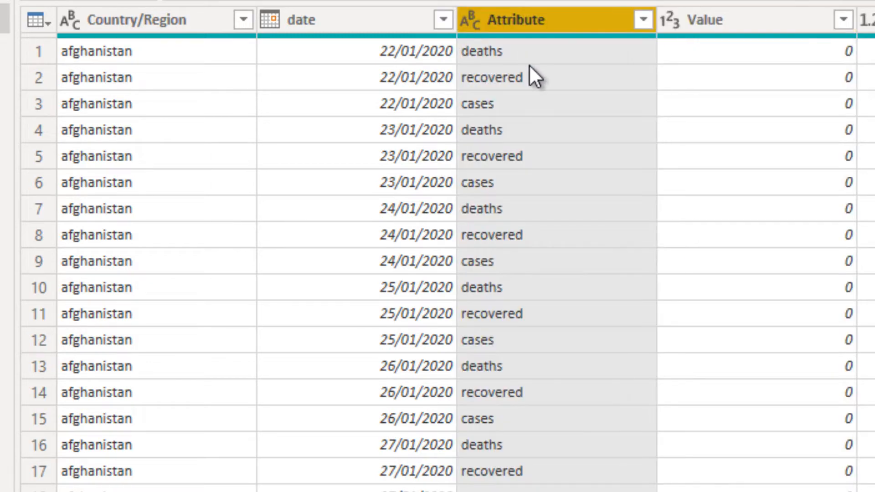
- Examine the deaths, recovered and cases entries in the Attribute column alongside the Value column
left_click(523, 57)
left_click(543, 77)
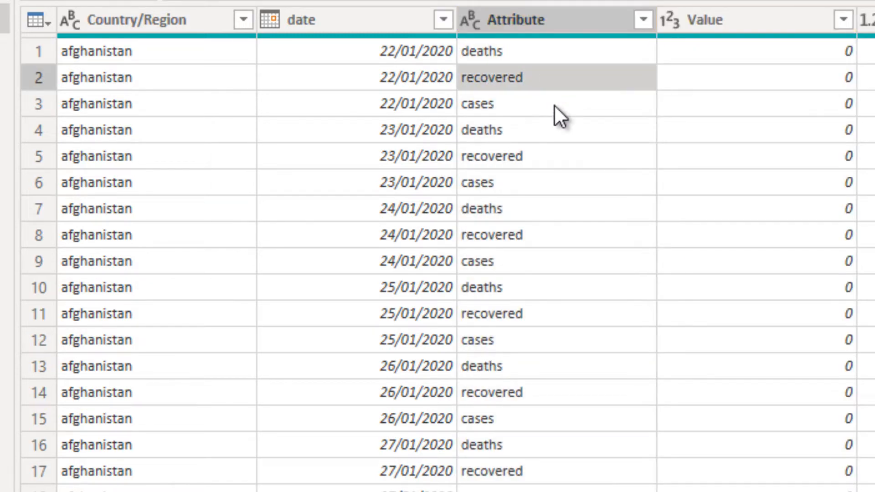
left_click(554, 105)
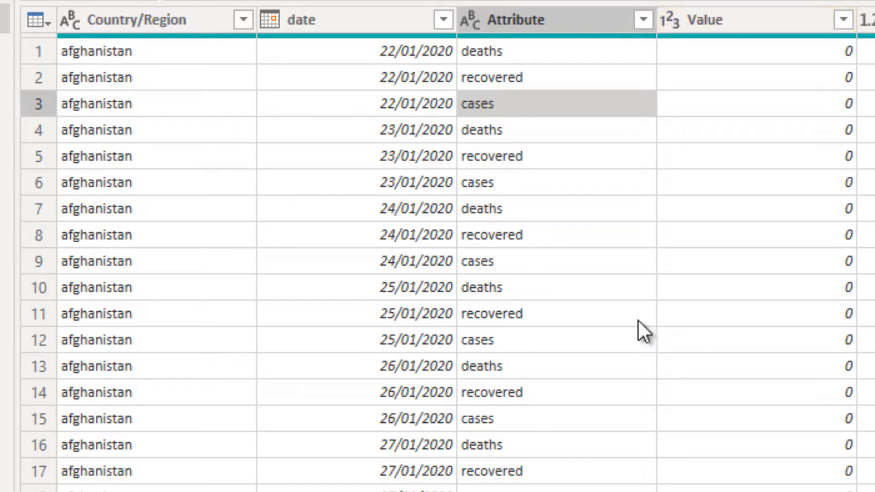
left_click(594, 18)
left_click(704, 20)
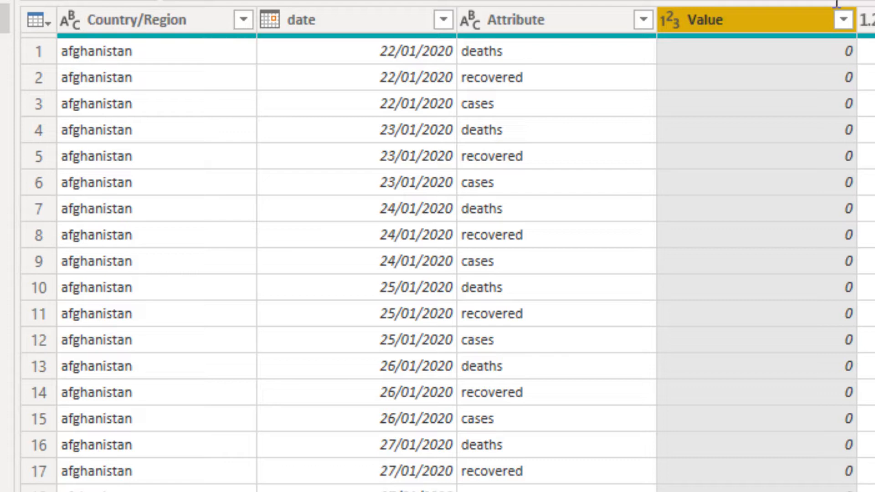
left_click(611, 23)
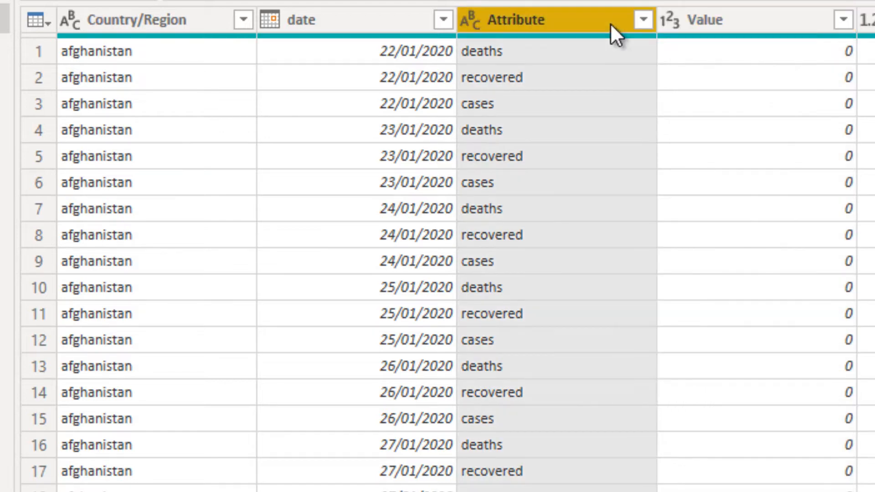
- Rename the Attribute column as Type and apply the query changes to the report
double_click(524, 20)
type("type")
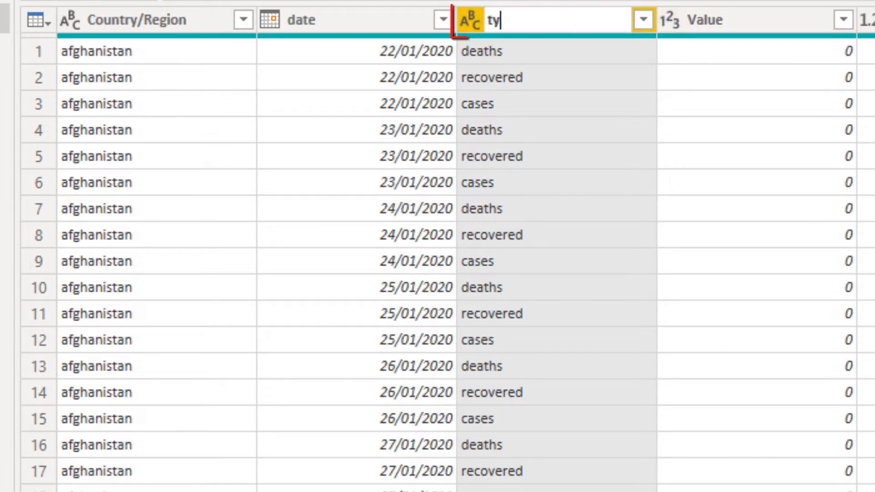
key("BackSpace")
key("BackSpace")
key("BackSpace")
key("BackSpace")
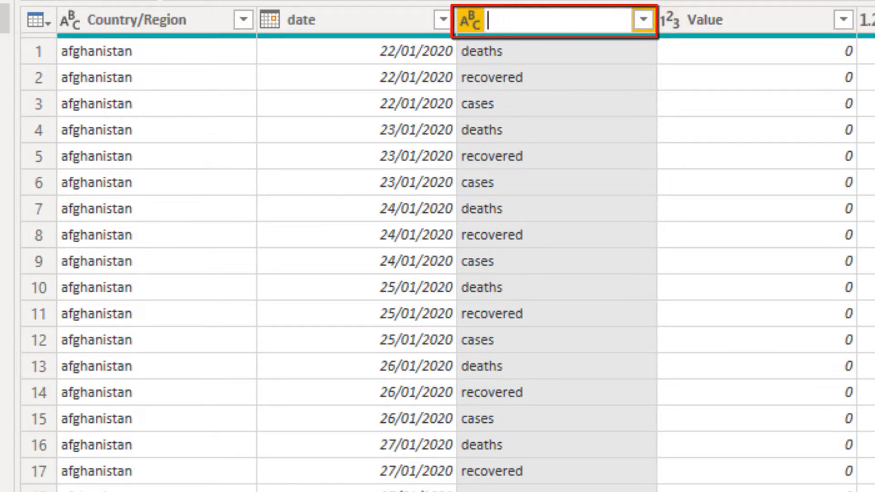
type("Type")
left_click(654, 64)
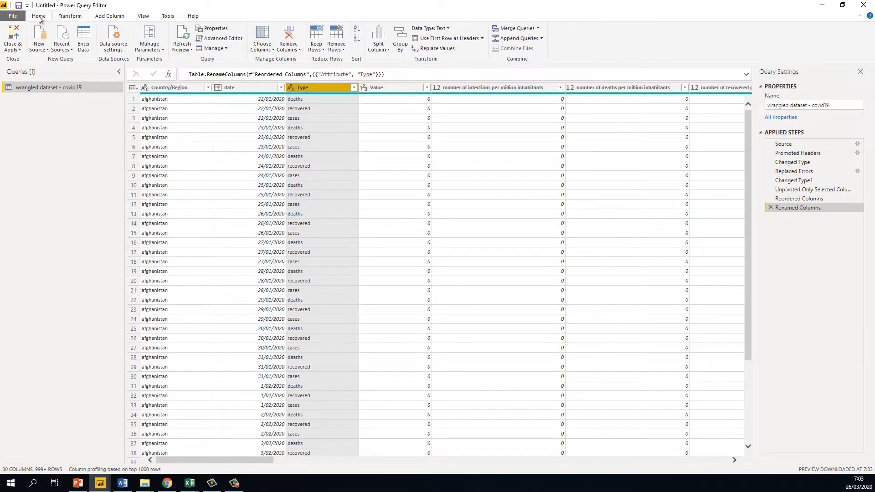
left_click(13, 34)
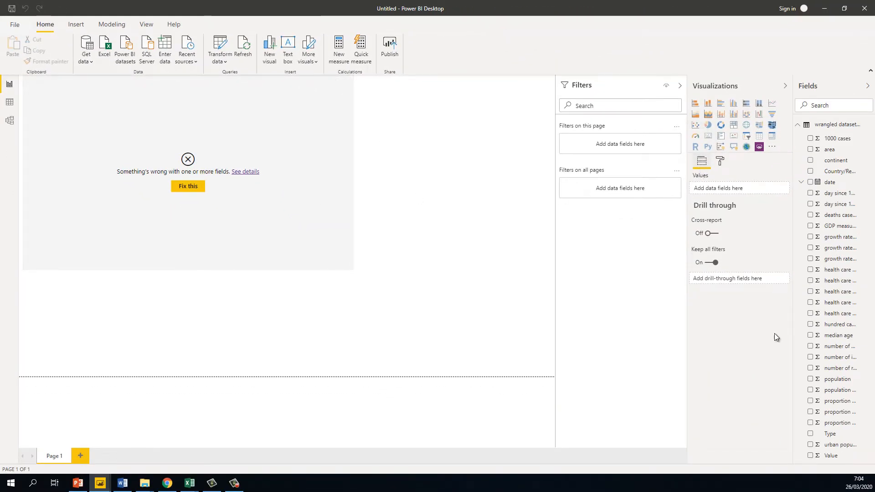
- Remove the broken fields from the line chart's values and secondary values, and plot the Value field instead
left_click(340, 249)
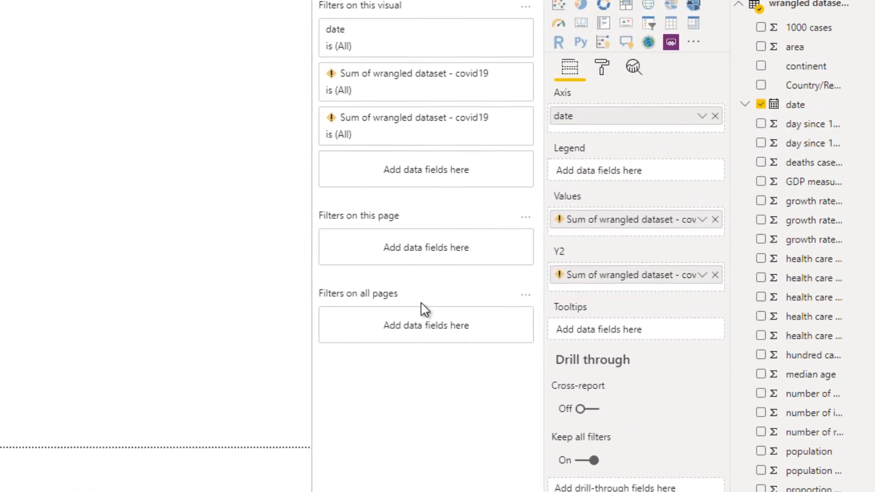
left_click(715, 220)
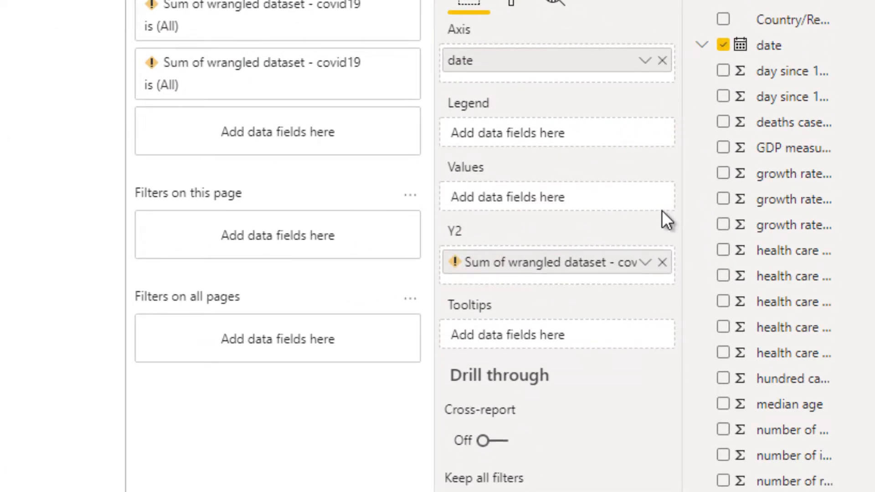
left_click(662, 263)
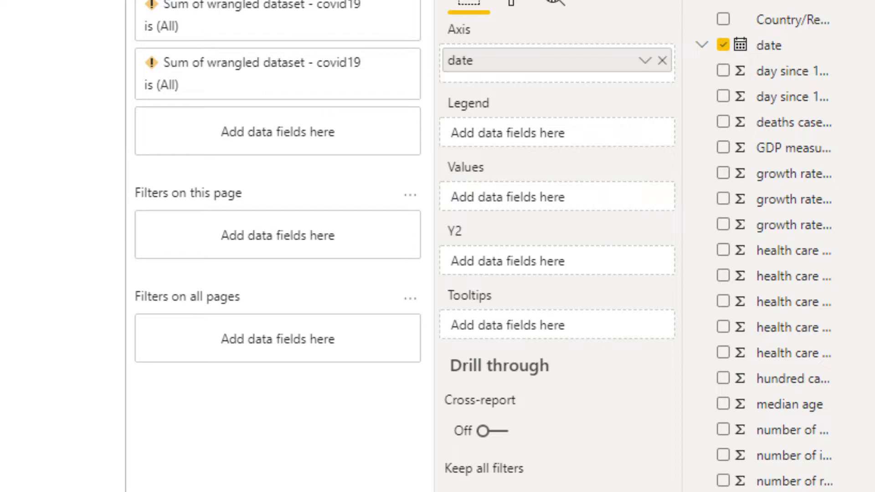
left_click_drag(796, 491, 526, 211)
left_click_drag(808, 491, 579, 198)
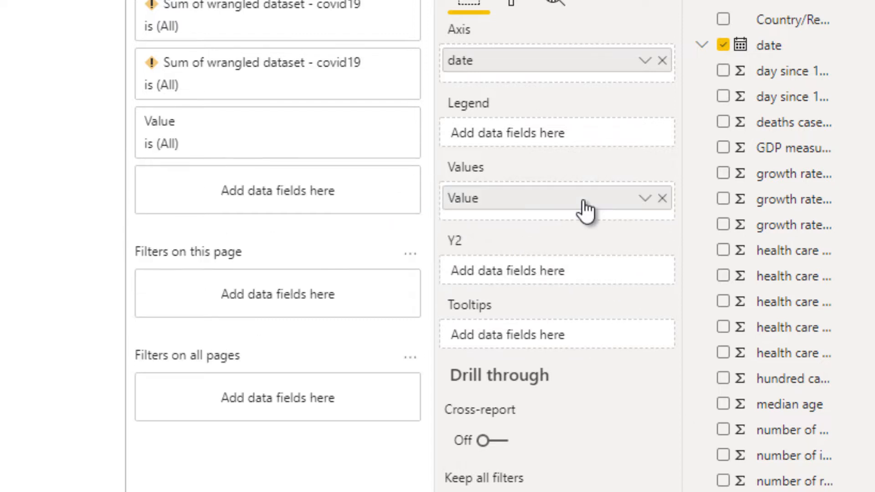
left_click(645, 201)
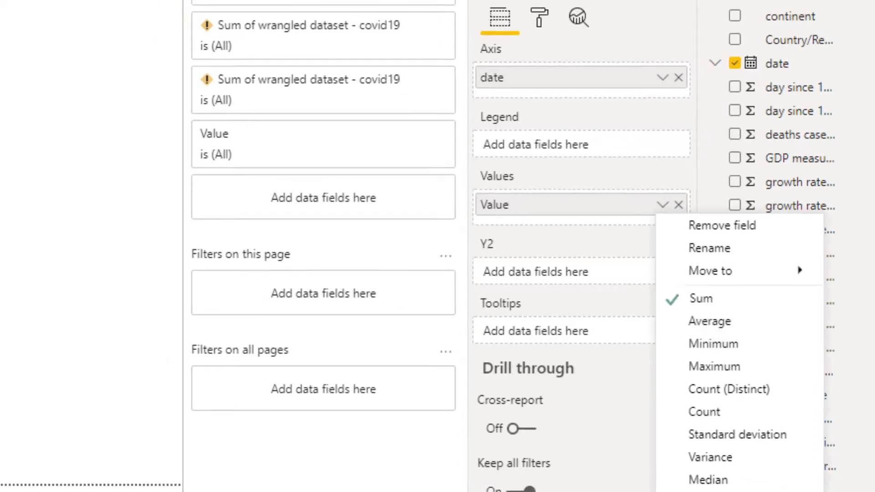
left_click(148, 246)
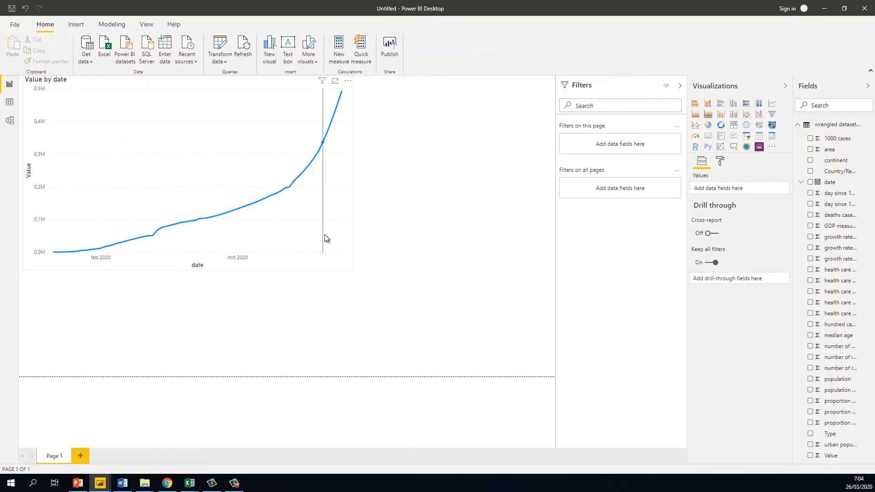
- Move the Value by date line chart flush against the page's left edge and slightly adjust its size
left_click(321, 172)
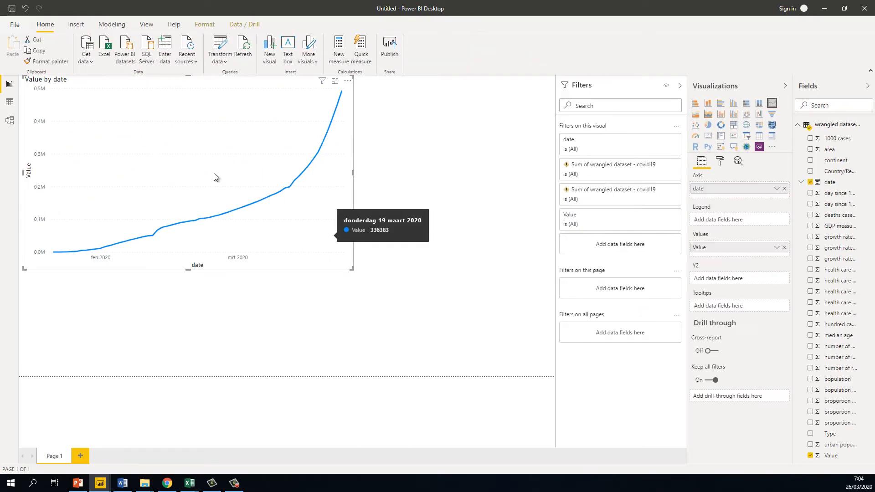
mouse_move(214, 160)
left_mouse_down()
mouse_move(217, 168)
mouse_move(198, 154)
left_mouse_up()
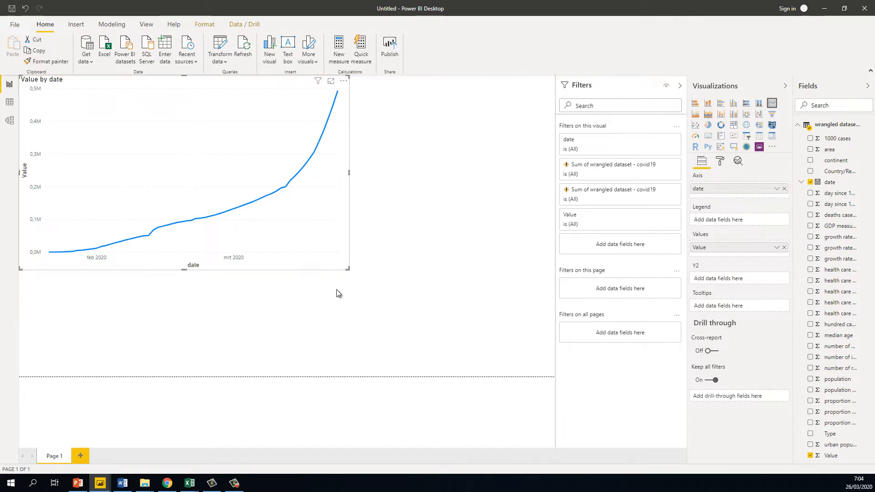
left_click_drag(350, 269, 354, 266)
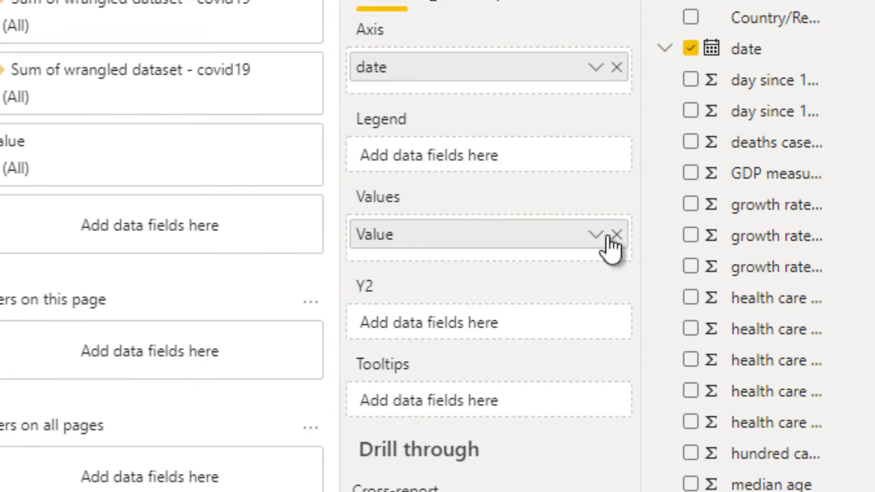
- Delete the two broken "Sum of wrangled dataset - covid19" filters from the line chart
left_click(592, 241)
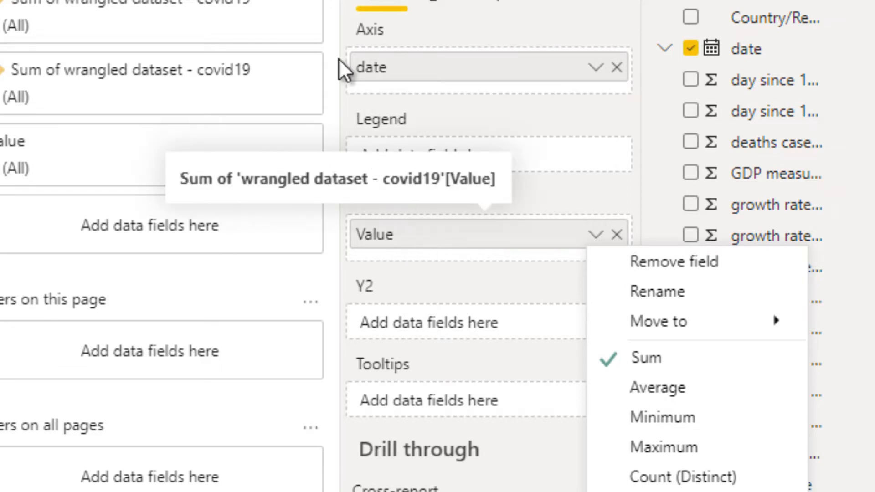
left_click(277, 3)
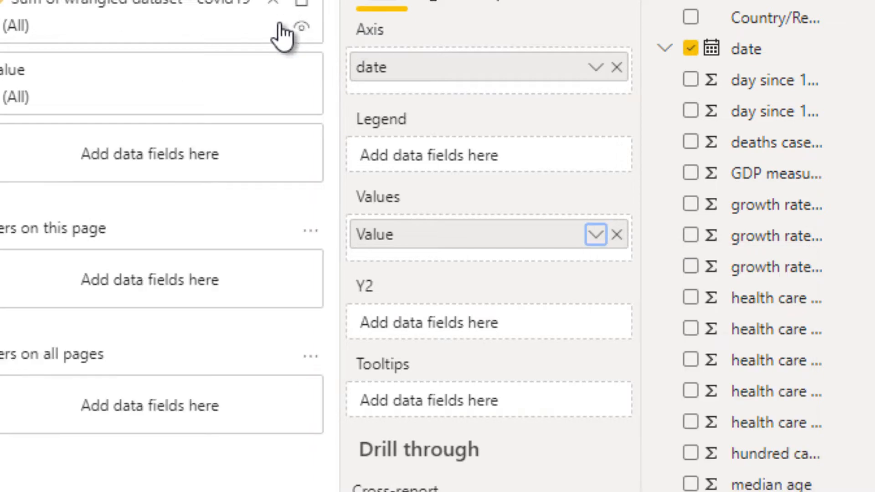
left_click(278, 3)
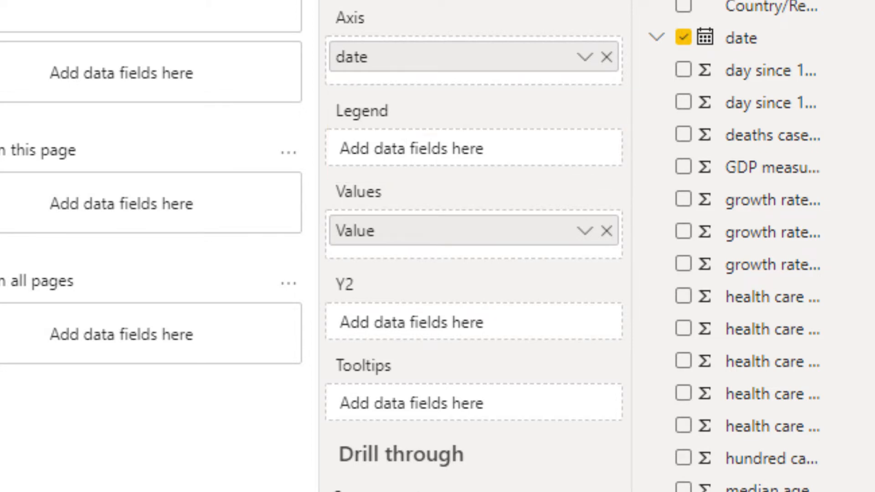
- Split the line chart by Type using the legend and make the chart taller
left_click_drag(675, 490, 455, 169)
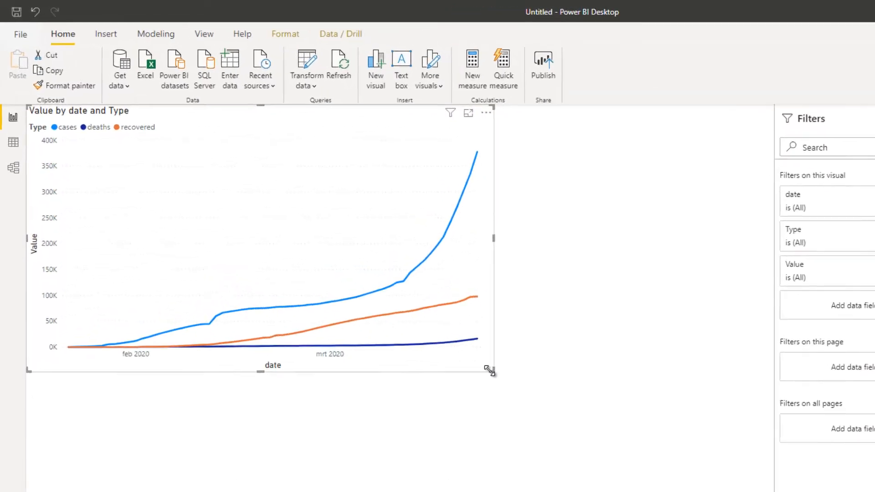
left_click_drag(493, 371, 497, 406)
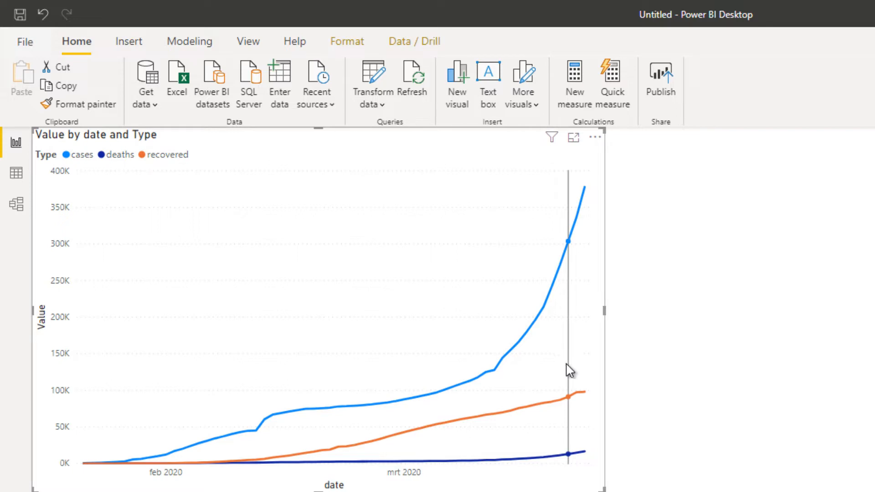
mouse_move(570, 370)
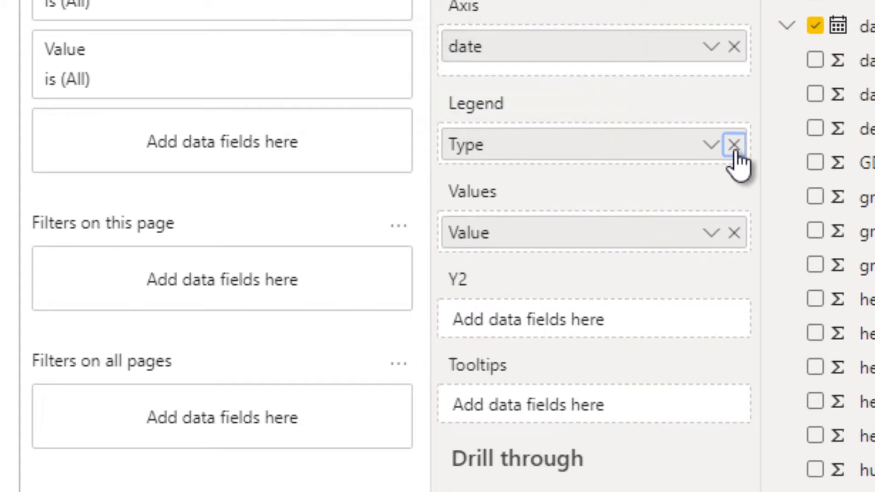
- Remove Type from the chart's legend and filter the visual by Type to show only cases
left_click(734, 145)
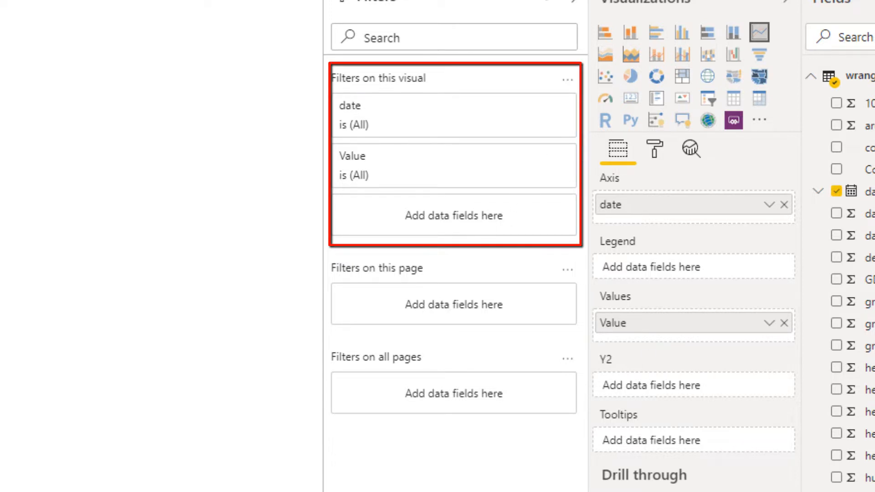
left_click_drag(605, 420, 476, 211)
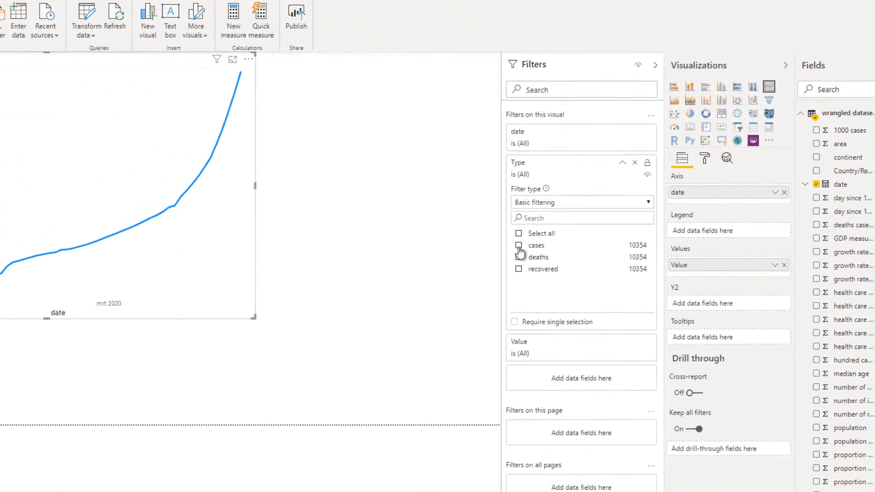
left_click(520, 247)
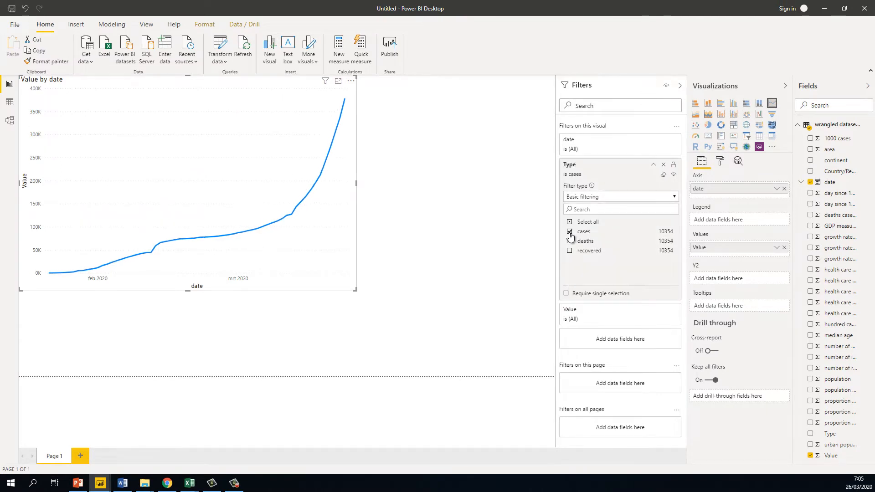
left_click(569, 233)
left_click(569, 232)
left_click(569, 233)
left_click(570, 233)
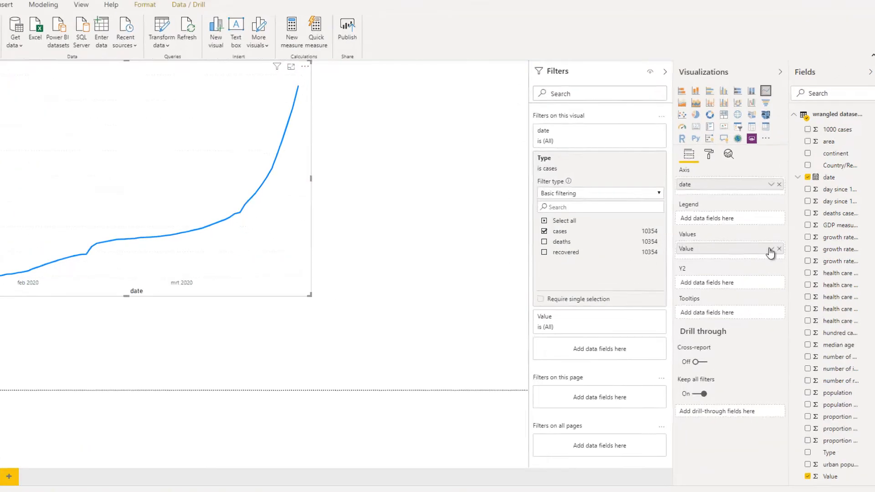
left_click(770, 250)
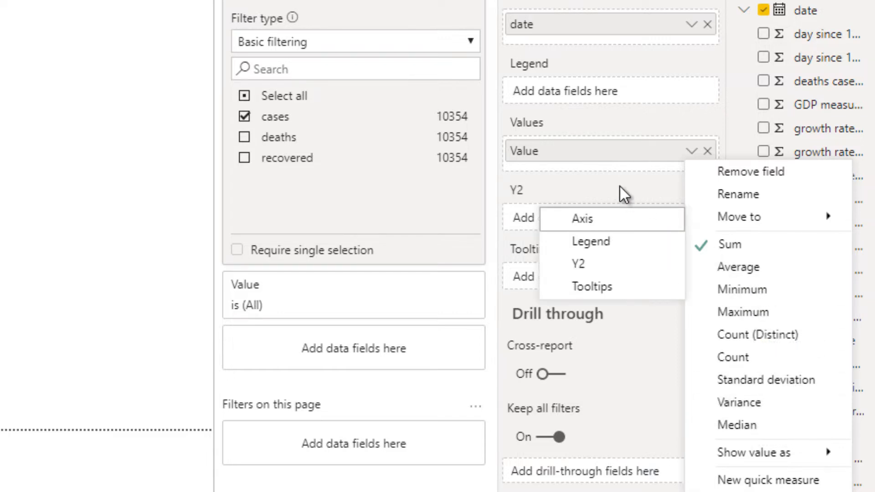
left_click(275, 217)
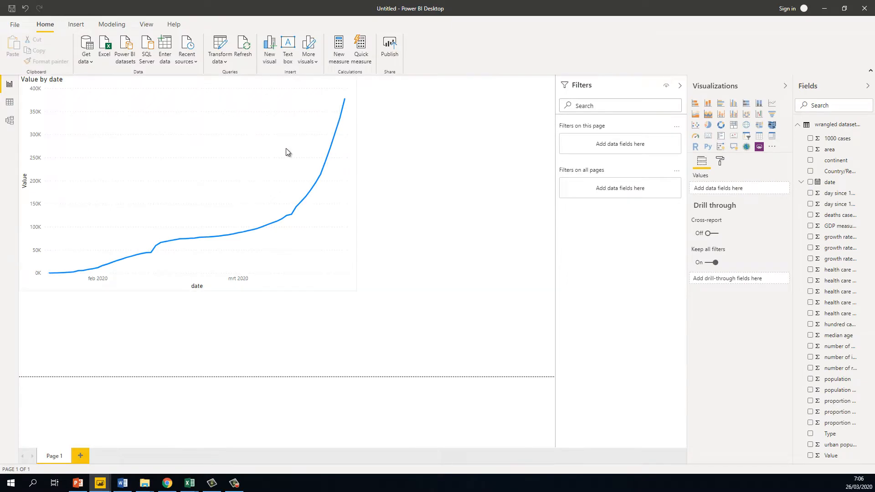
mouse_move(299, 171)
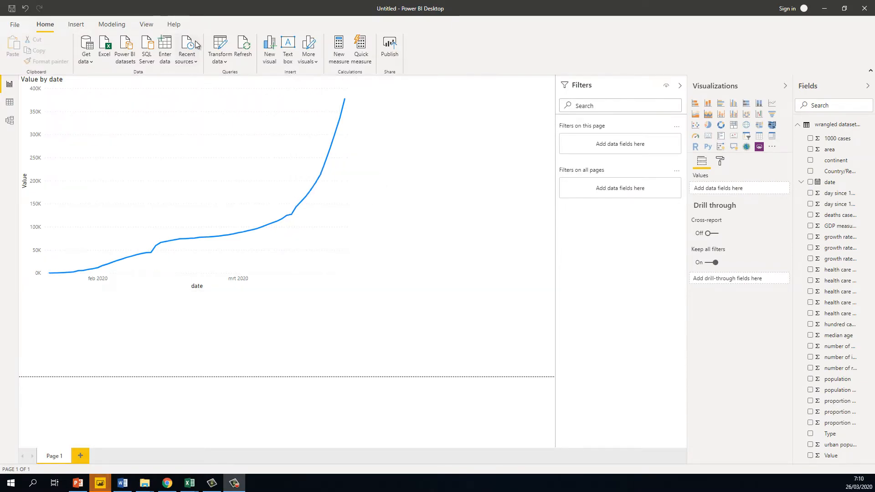
- Open the dataset in Power Query Editor and filter the Type column to cases only
left_click(220, 44)
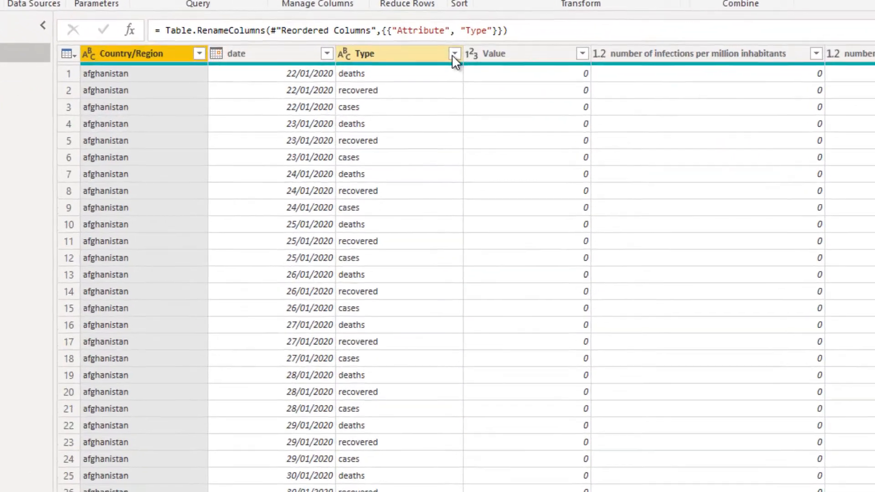
left_click(353, 88)
left_click(474, 47)
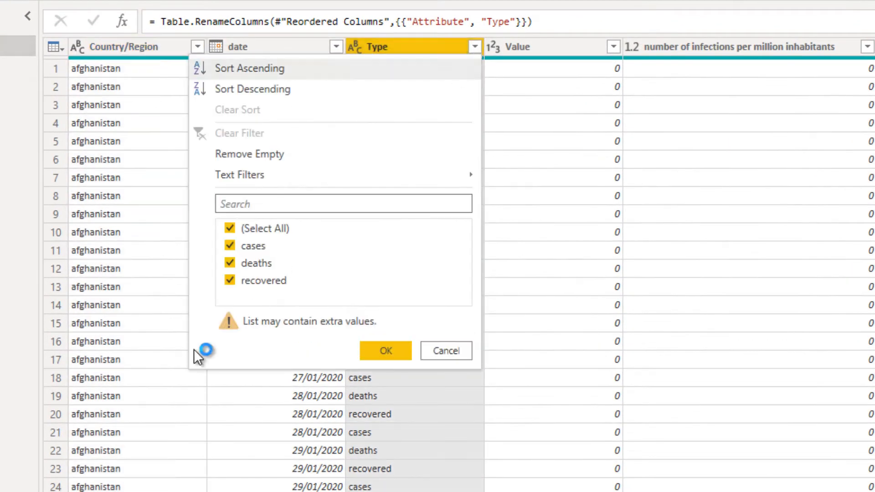
left_click(242, 230)
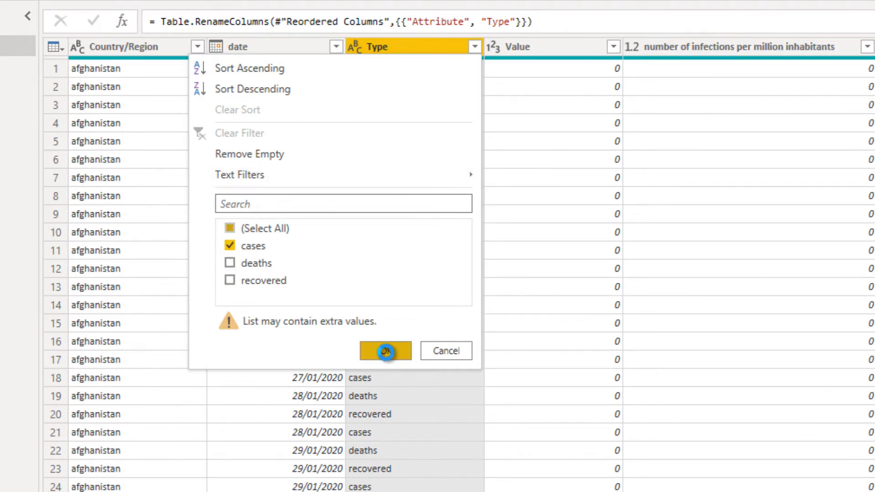
left_click(385, 351)
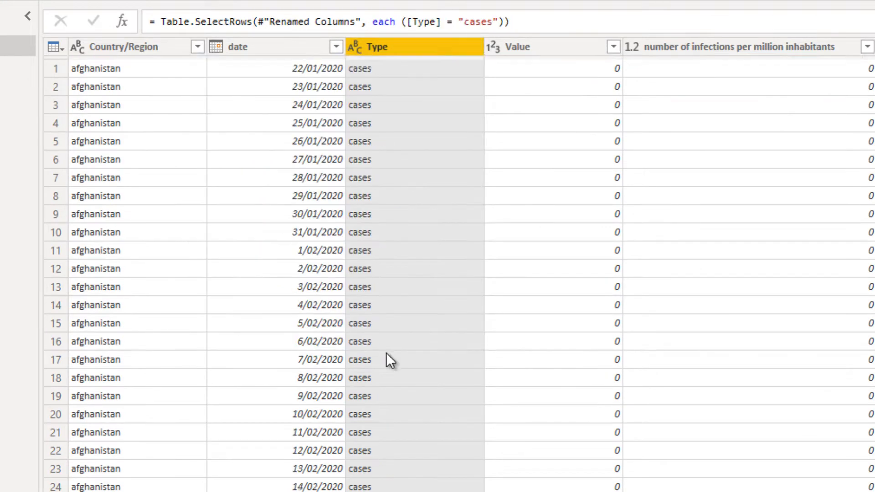
- Filter the date column to 22/01/2020 only
left_click(315, 50)
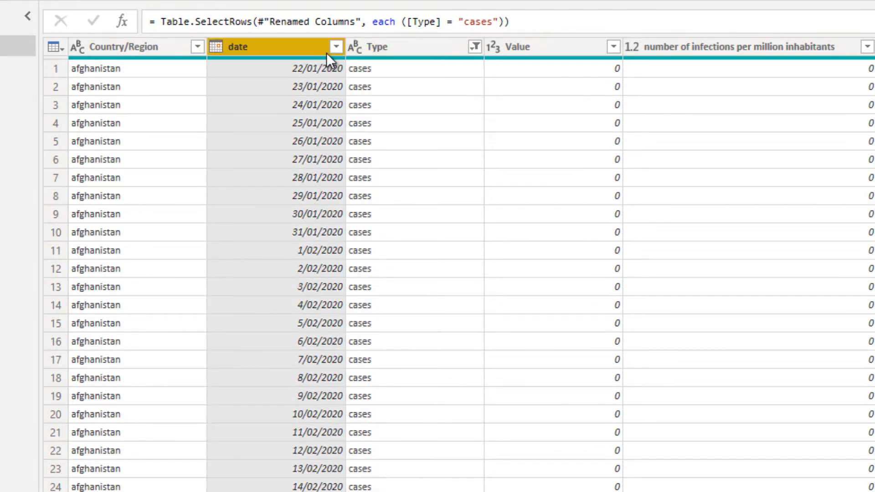
left_click(337, 47)
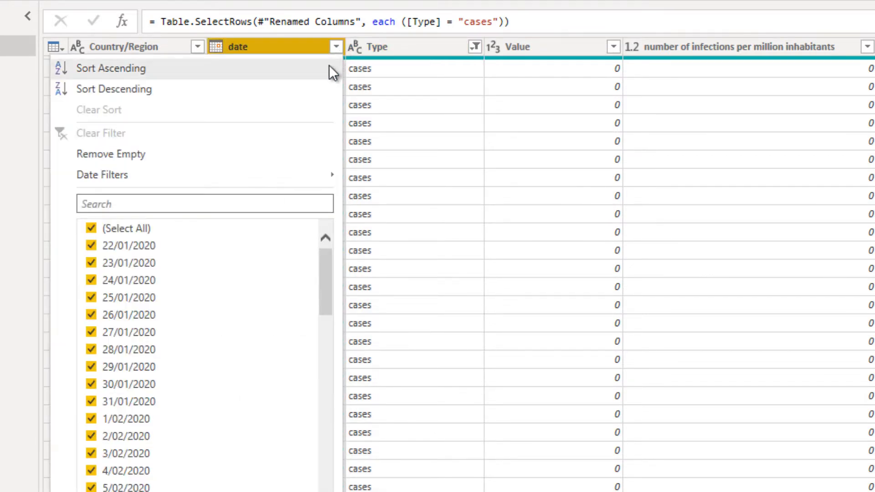
left_click(119, 228)
left_click(127, 244)
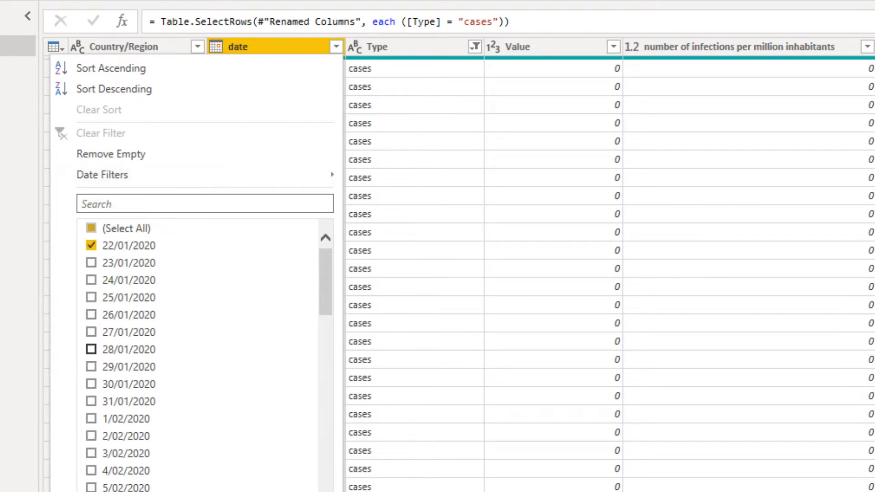
key("Escape")
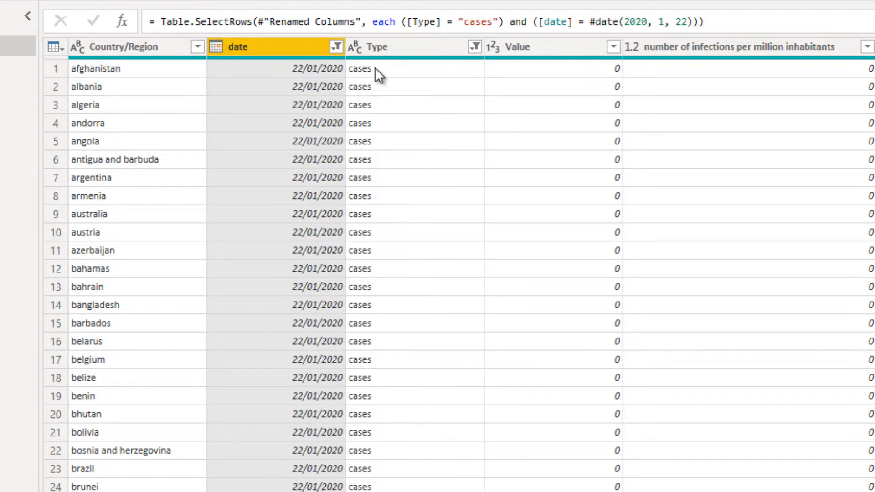
left_click(378, 71)
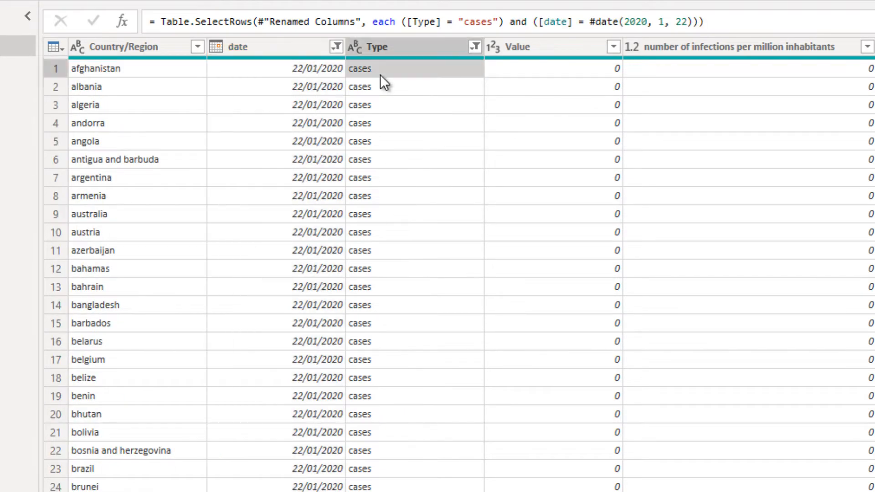
- Examine the Value column for the case numbers of all countries on 22/01/2020
left_click(526, 49)
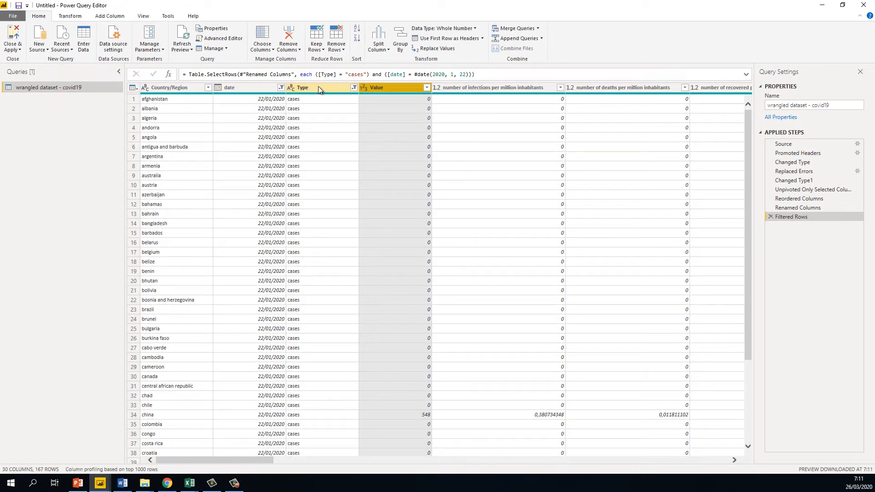
left_click(318, 86)
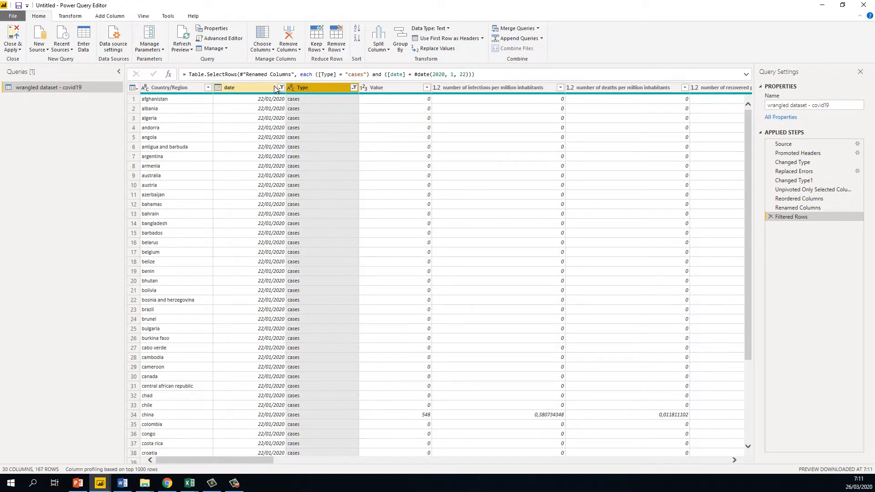
left_click(262, 89)
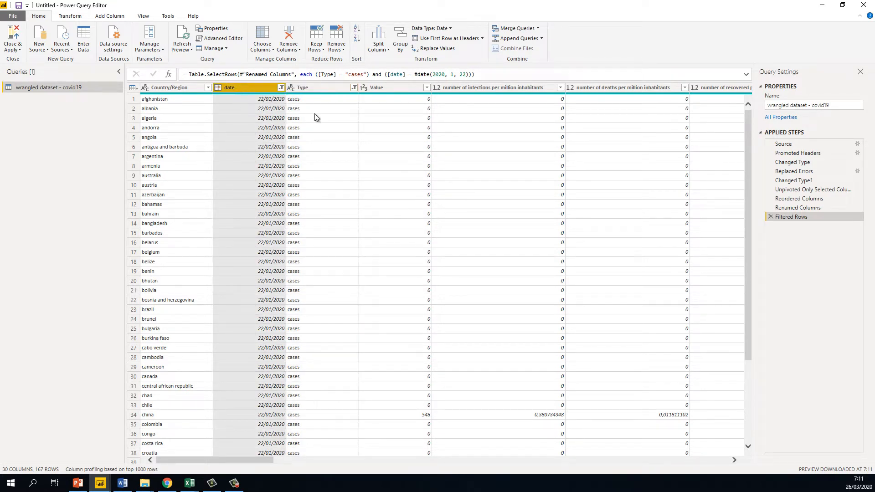
left_click(378, 89)
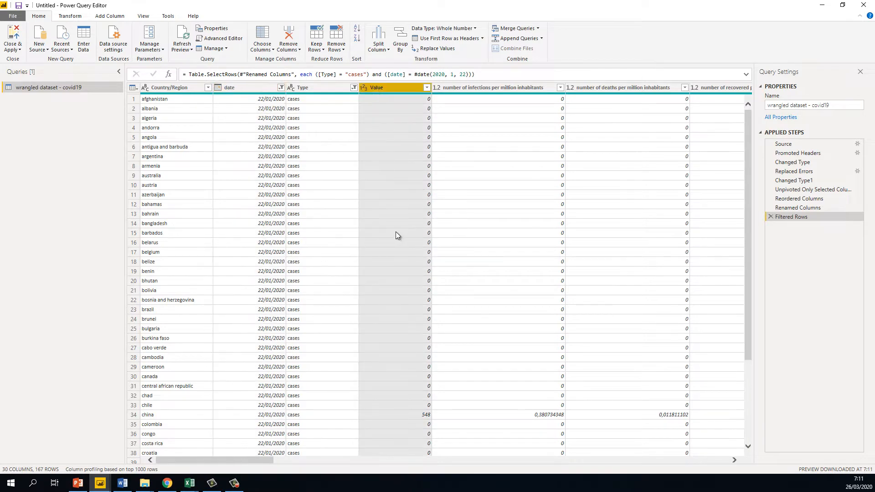
scroll(394, 228, "down", 4)
scroll(394, 223, "down", 20)
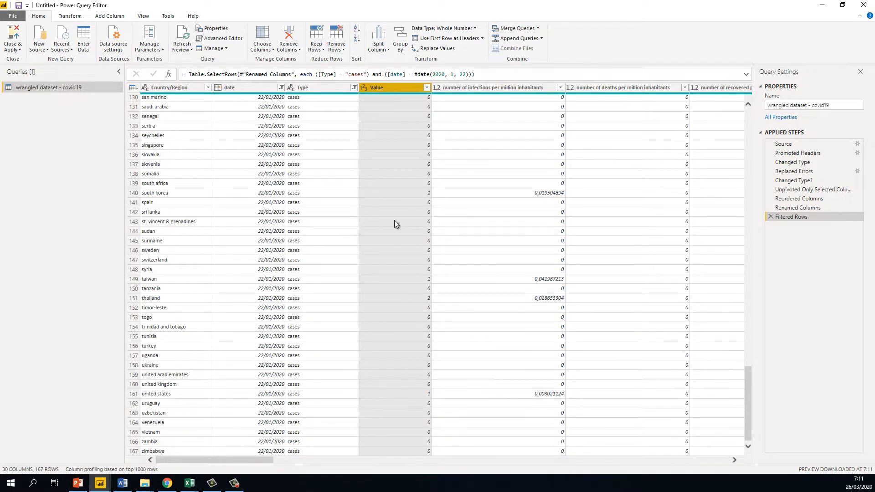
scroll(410, 260, "up", 20)
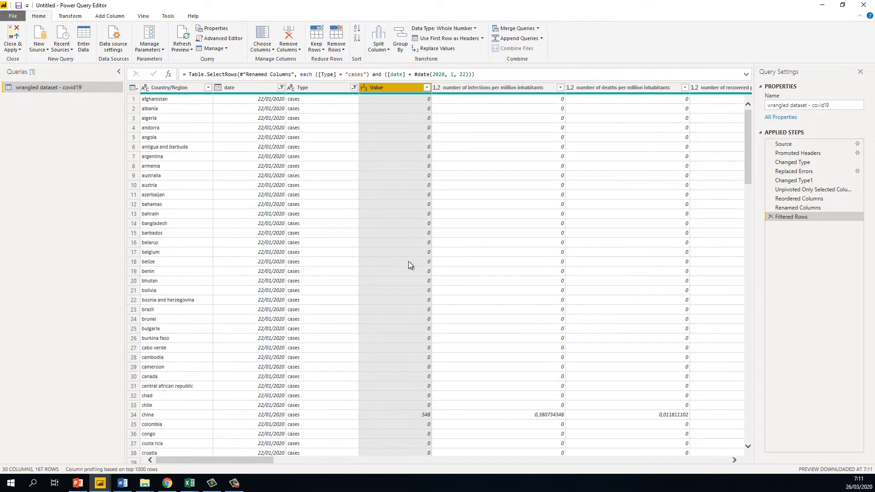
scroll(409, 258, "down", 20)
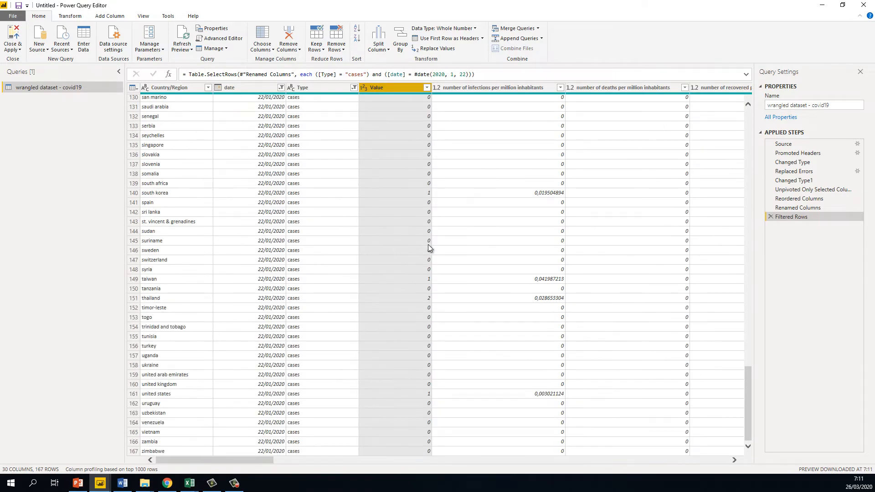
scroll(415, 201, "up", 20)
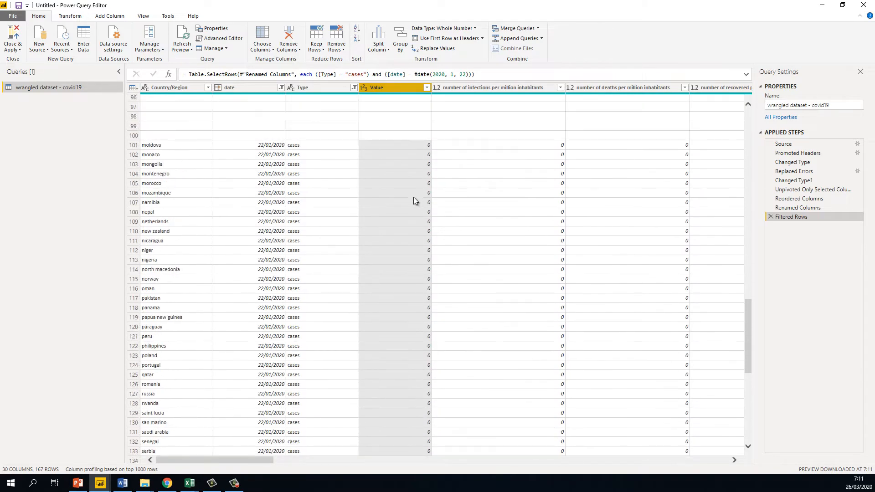
scroll(412, 207, "up", 17)
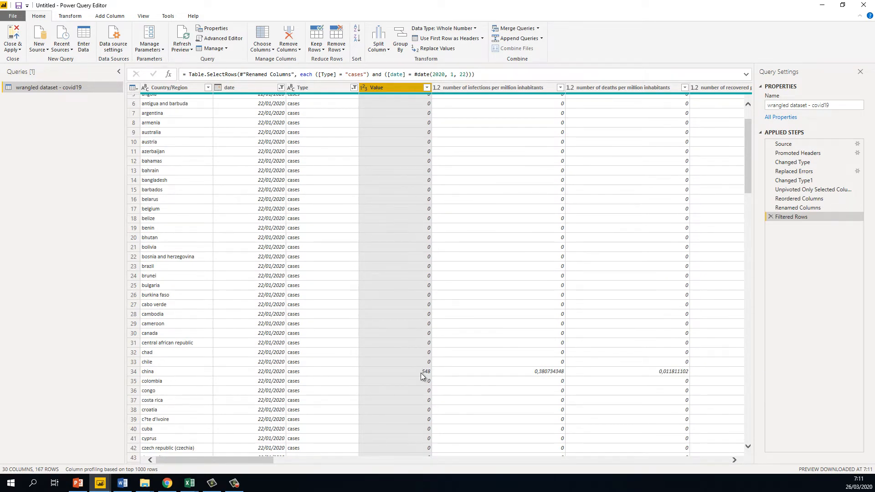
scroll(420, 373, "up", 2)
scroll(417, 348, "down", 20)
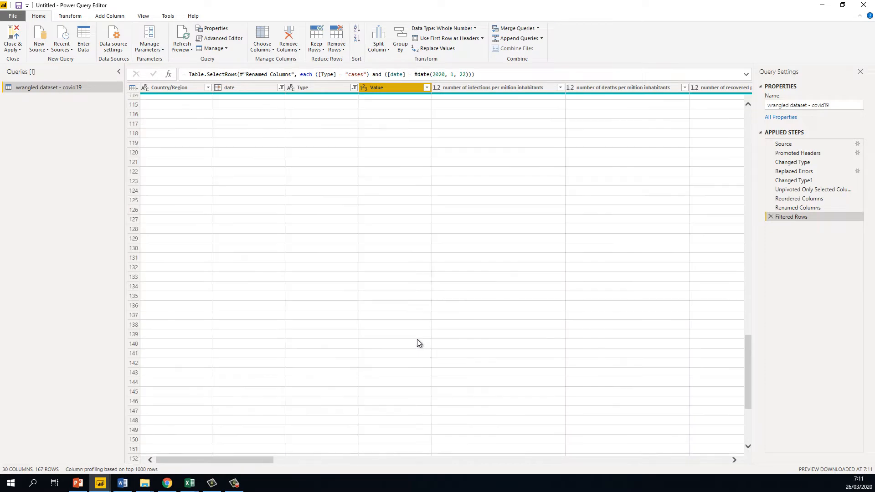
scroll(417, 341, "down", 5)
scroll(418, 341, "up", 20)
- Check the line chart's value for 22 January 2020 in the report window
left_click(824, 5)
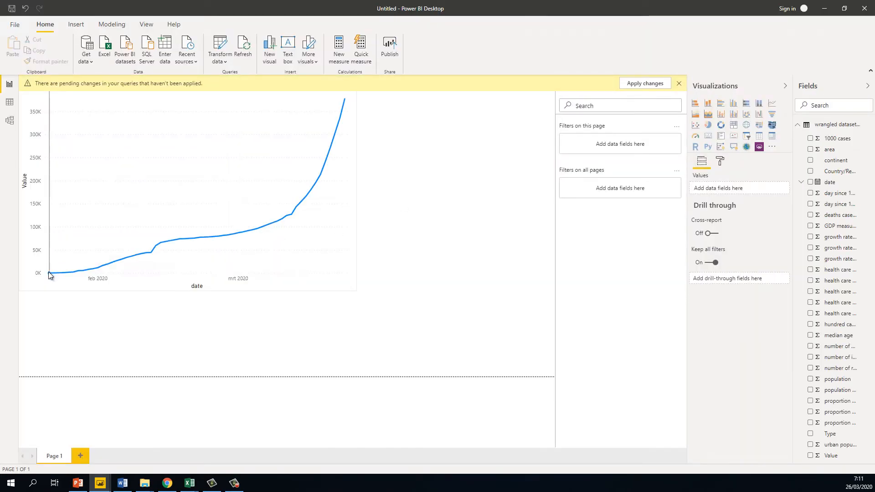
mouse_move(49, 274)
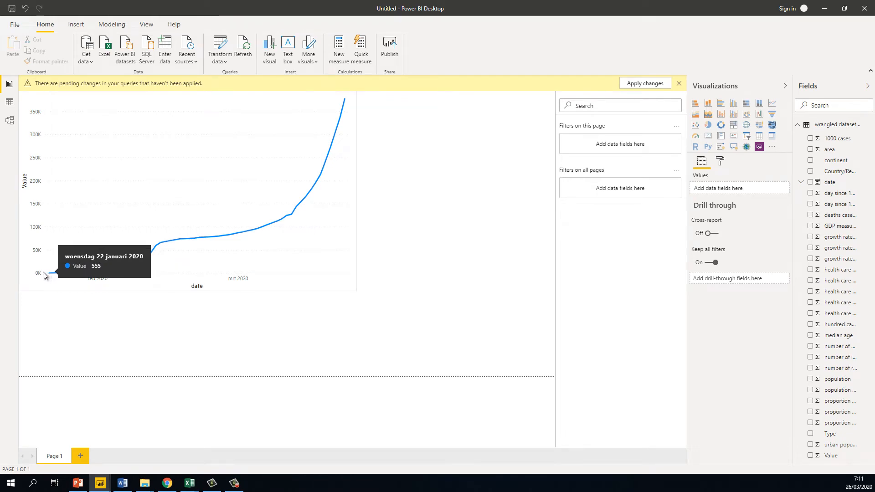
mouse_move(100, 484)
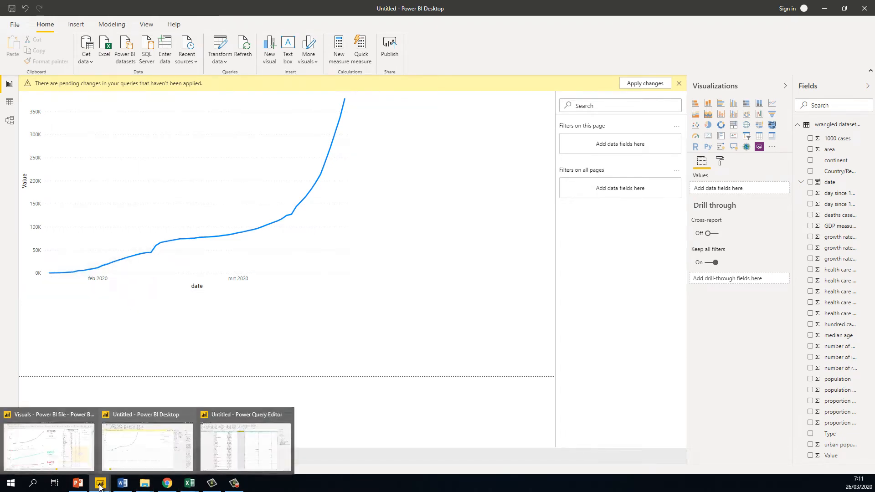
- Return to Power Query Editor and examine which countries the Country/Region column lists for 22/01/2020
left_click(252, 434)
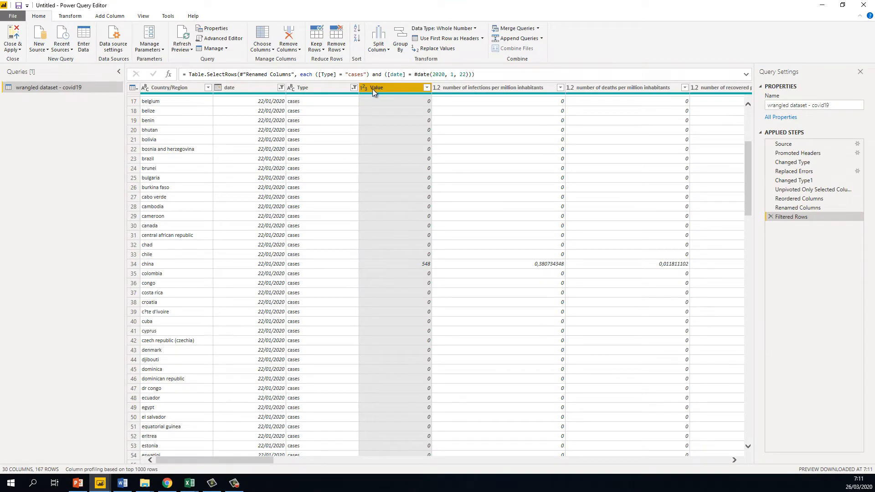
left_click(243, 89)
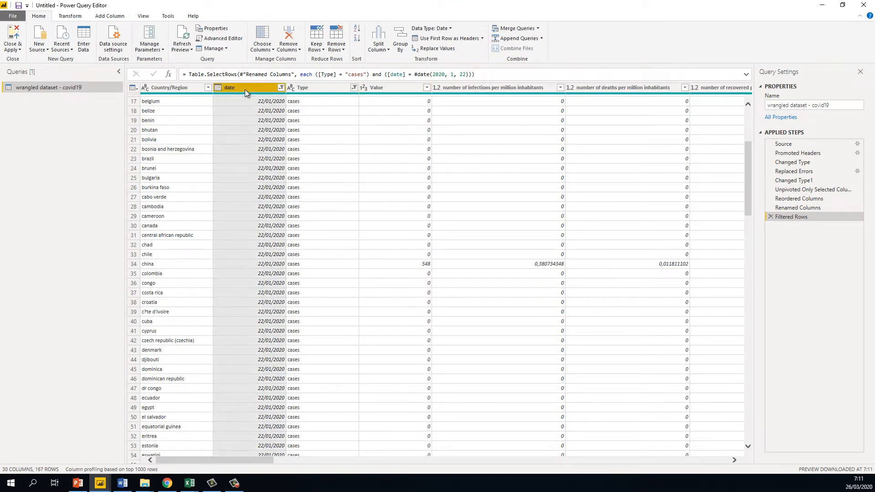
left_click(183, 89)
scroll(188, 128, "up", 5)
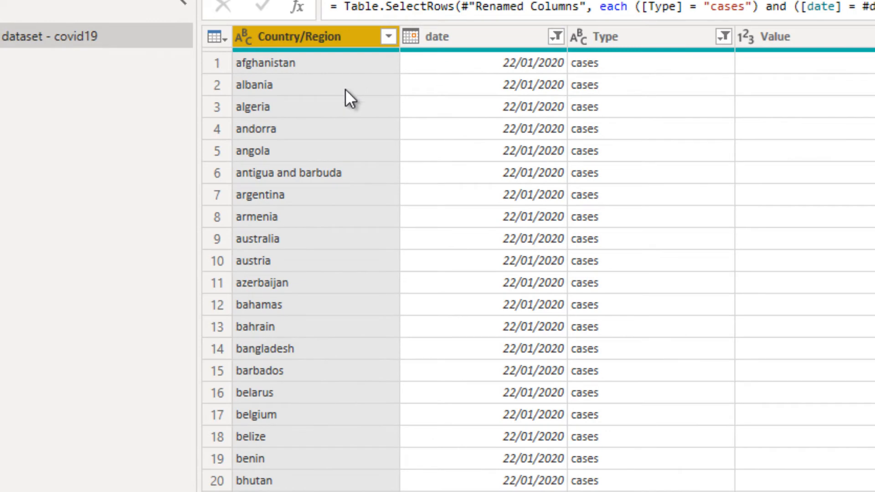
scroll(345, 132, "down", 20)
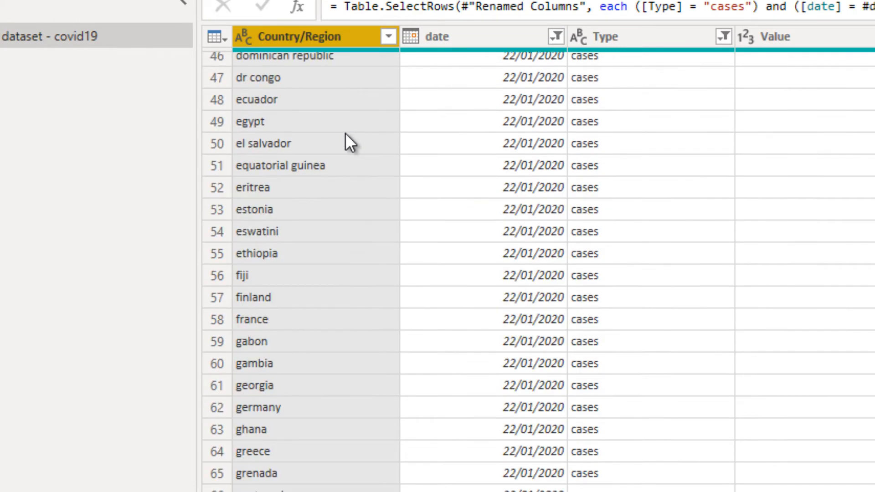
scroll(345, 146, "down", 18)
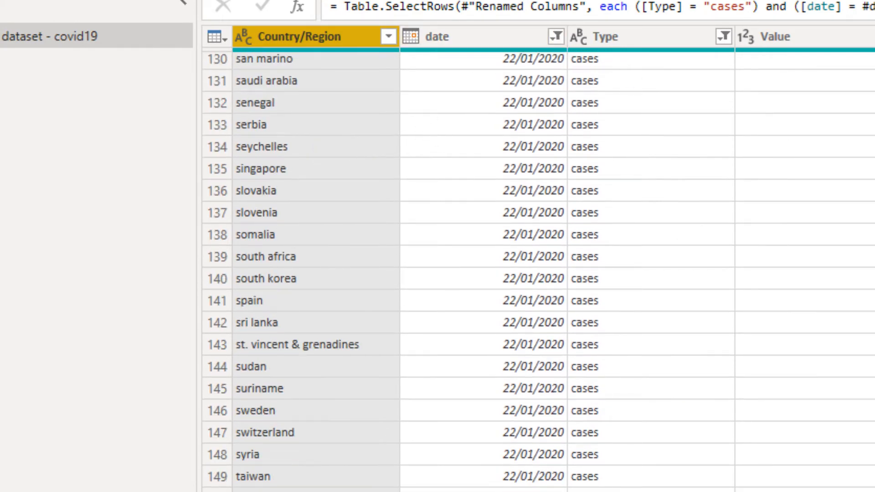
scroll(479, 290, "up", 13)
scroll(479, 289, "up", 20)
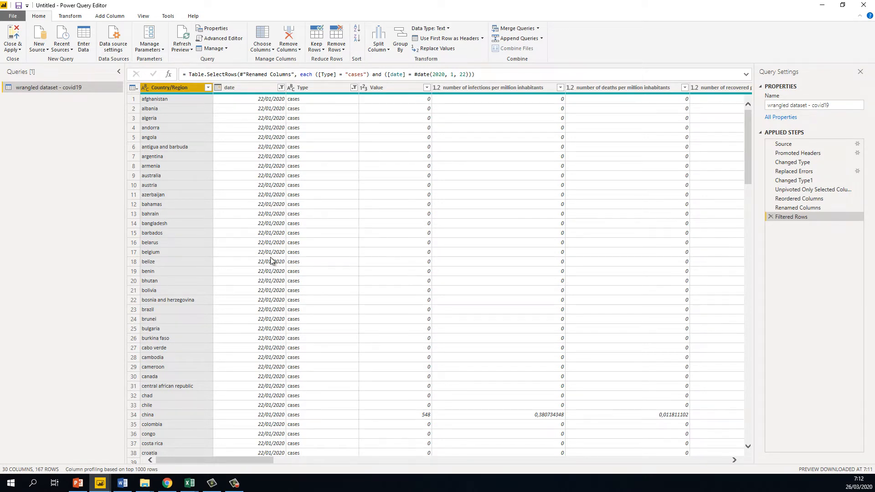
- Remove the Filtered Rows step from the query and close the editor, applying the changes
left_click(96, 486)
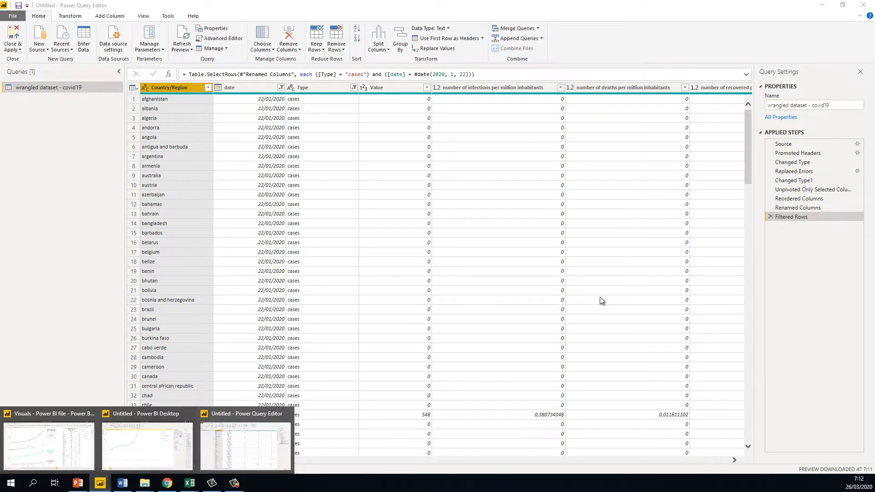
left_click(791, 253)
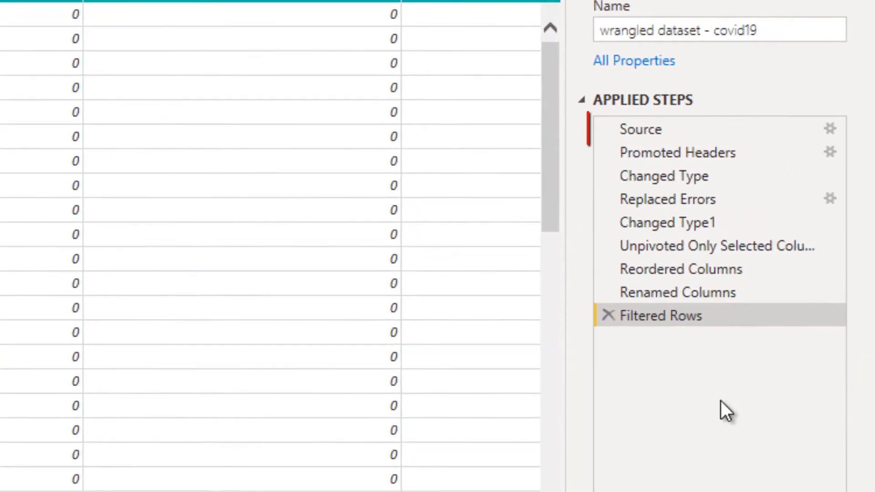
left_click(609, 316)
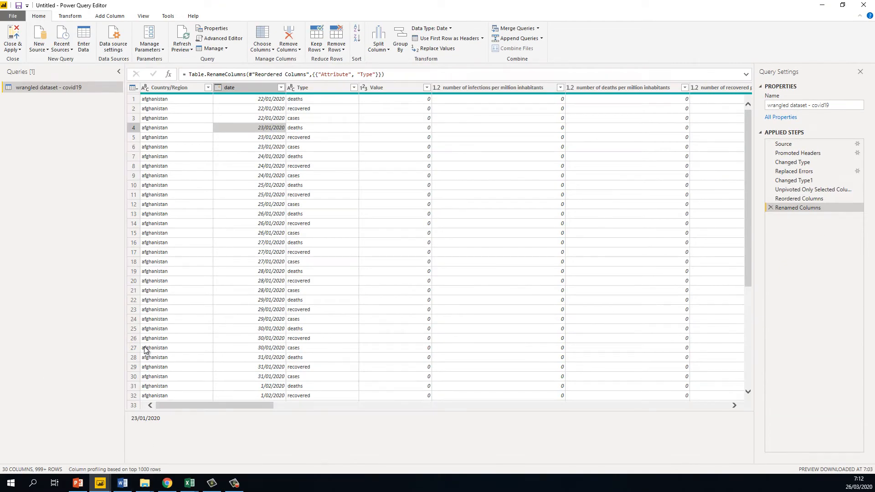
left_click(10, 35)
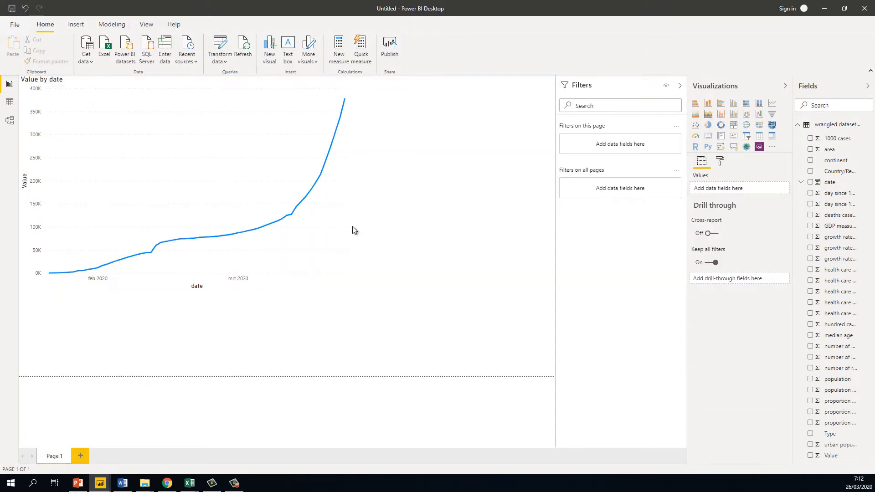
- Try Maximum as the aggregation of the line chart's Value field and set it back to Sum
left_click(248, 152)
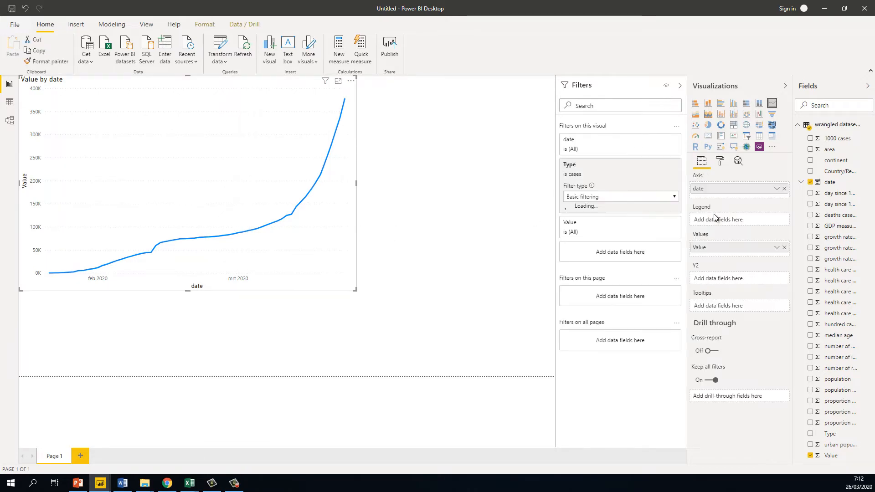
left_click(777, 248)
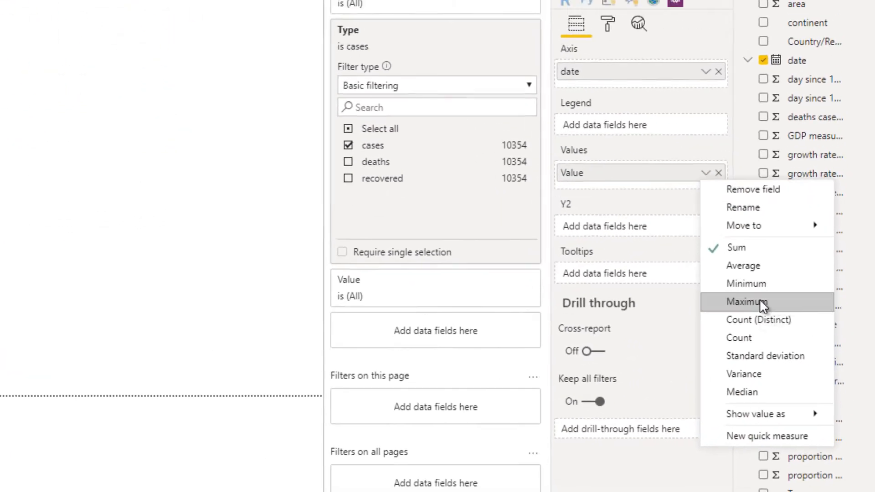
left_click(759, 301)
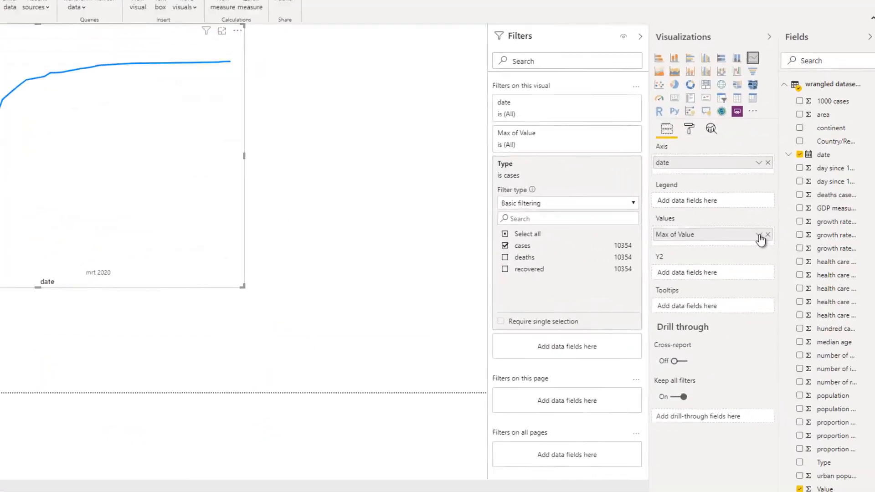
left_click(777, 247)
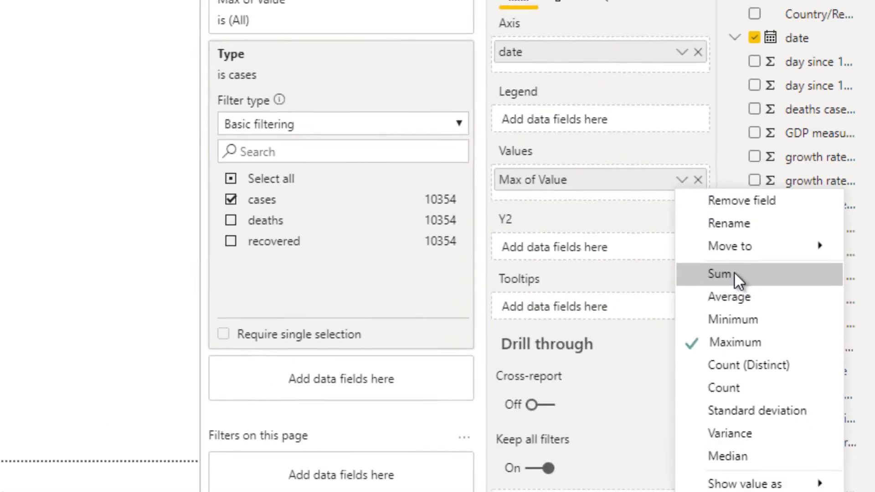
left_click(706, 267)
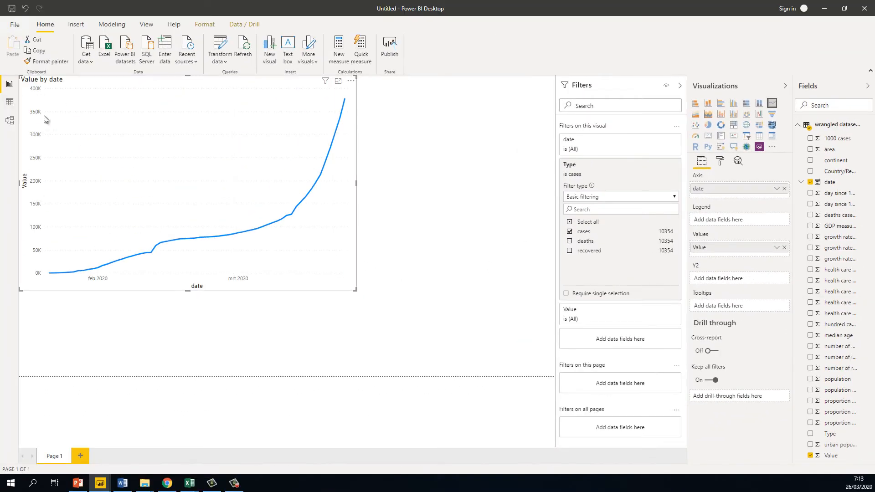
left_click(463, 208)
left_click(193, 175)
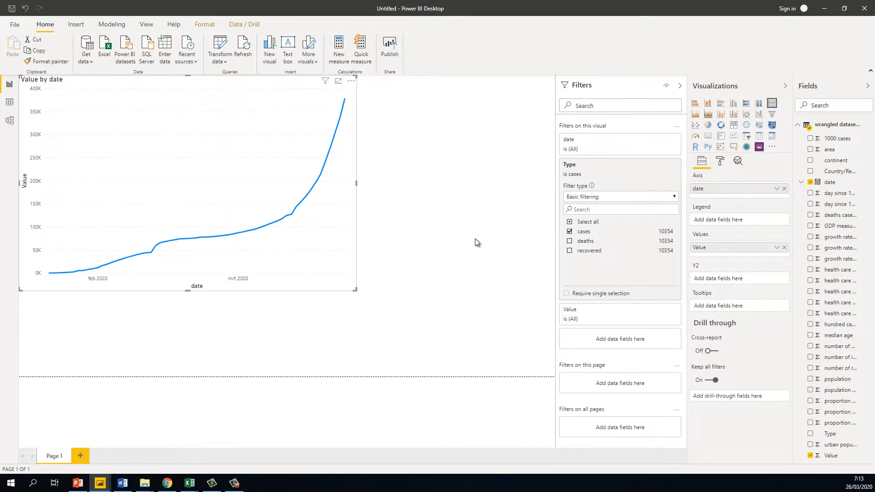
left_click(777, 248)
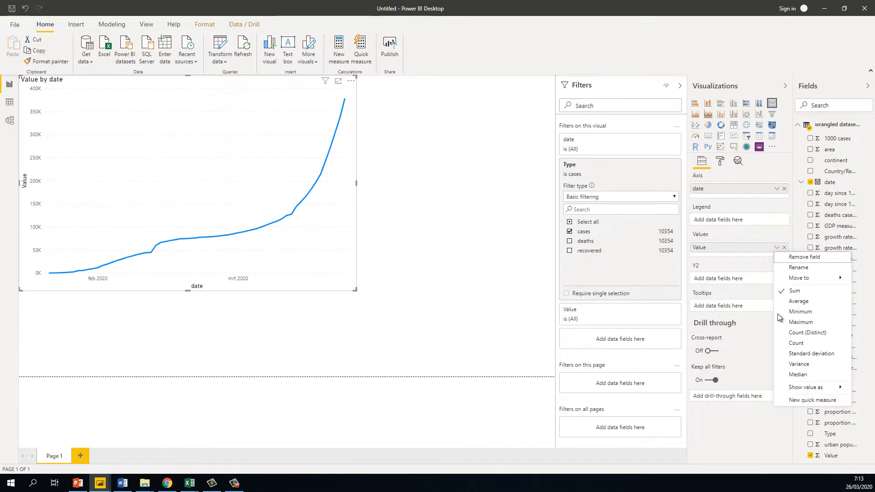
left_click(441, 242)
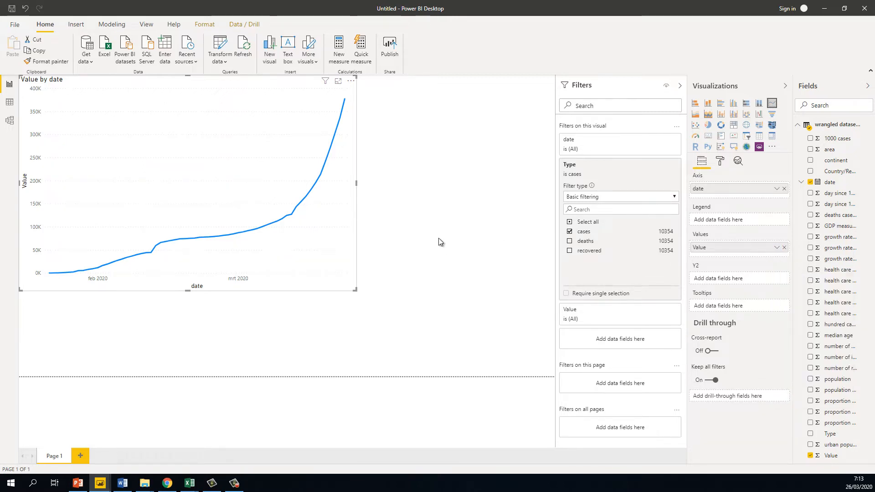
- Make the line chart slightly shorter by resizing it from its corner
left_click(299, 163)
left_click_drag(356, 291, 355, 279)
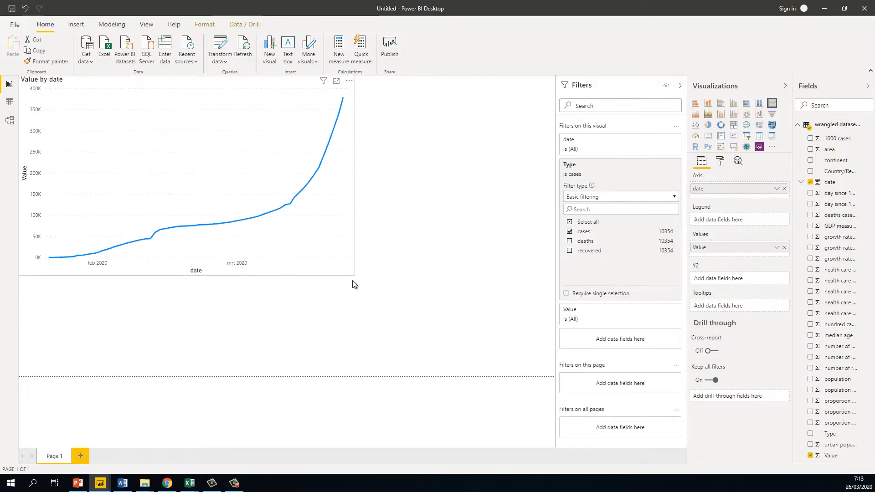
left_click(384, 271)
- Change the line chart's data color for Value to dark grey
left_click(285, 210)
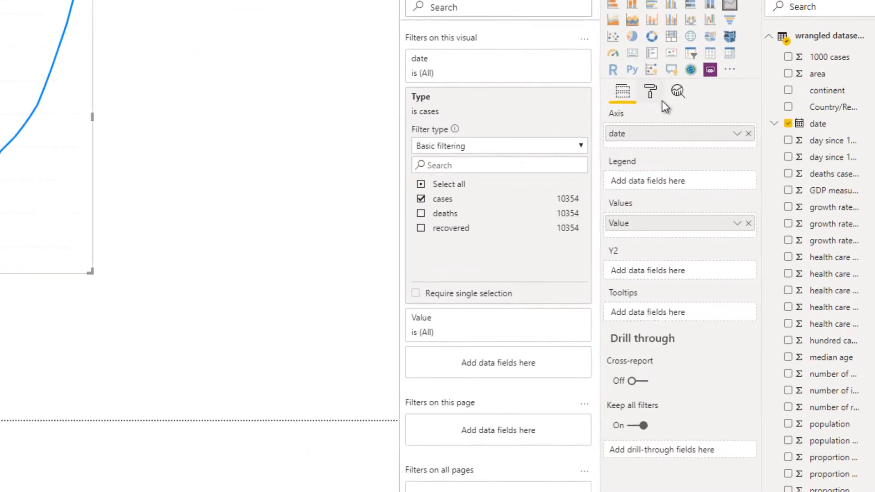
left_click(713, 153)
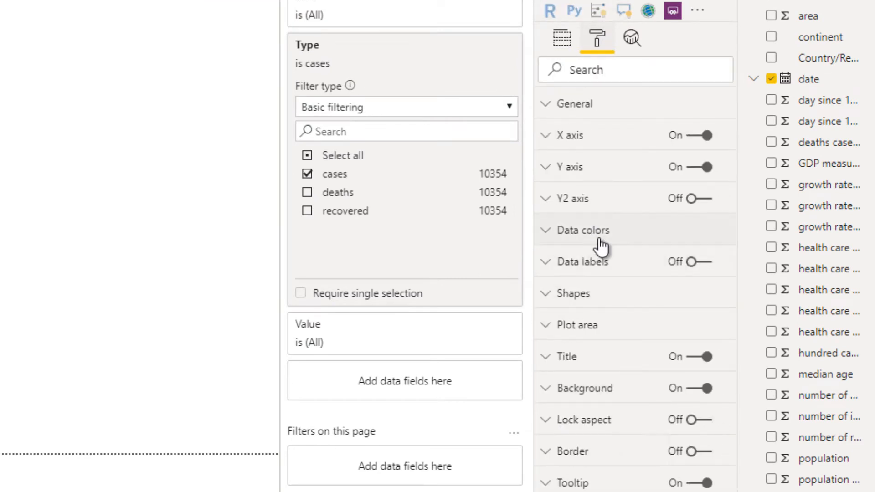
left_click(571, 38)
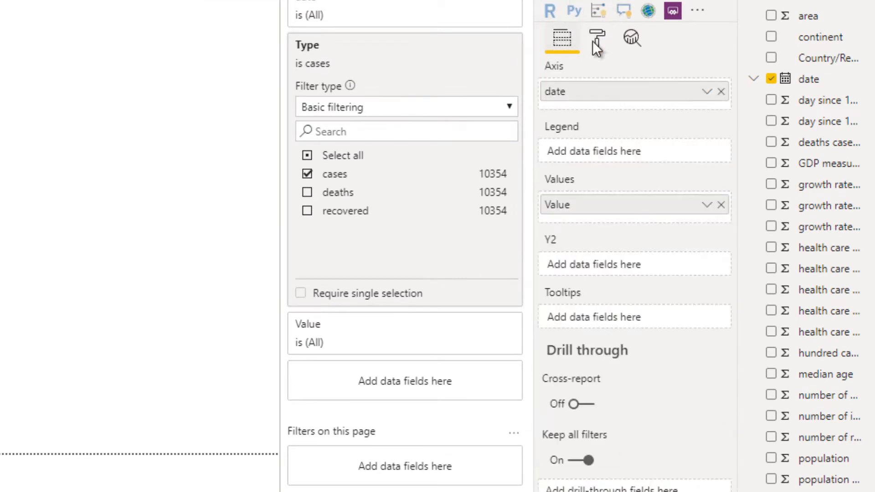
left_click(602, 40)
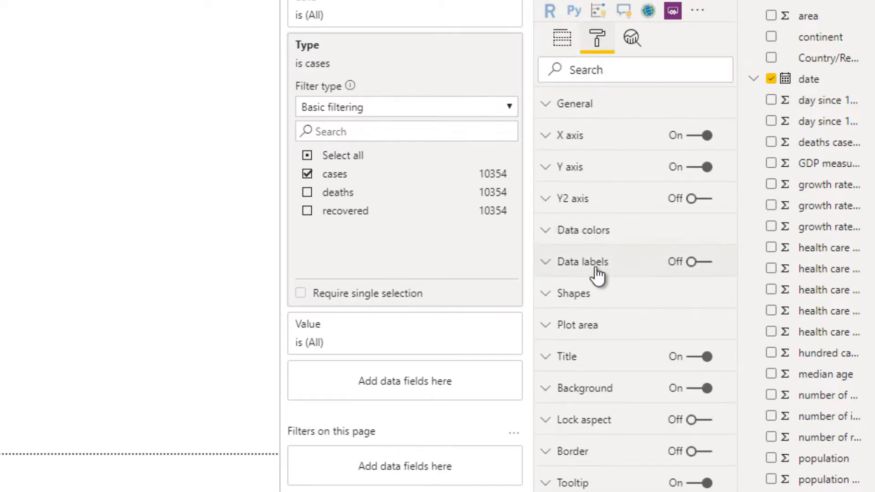
left_click(592, 233)
left_click(577, 284)
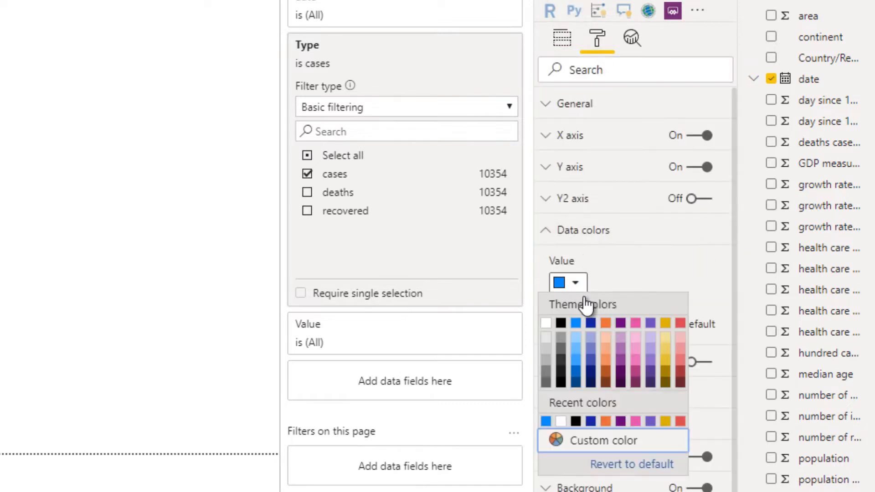
left_click(561, 360)
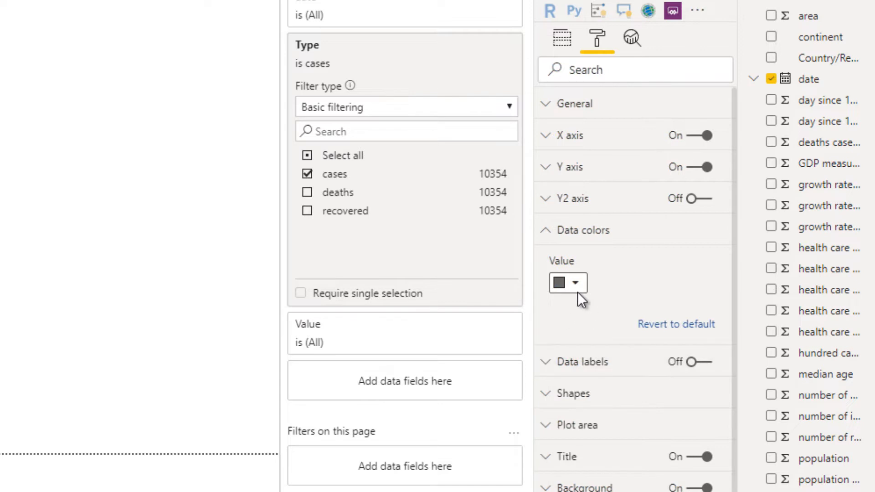
left_click(569, 241)
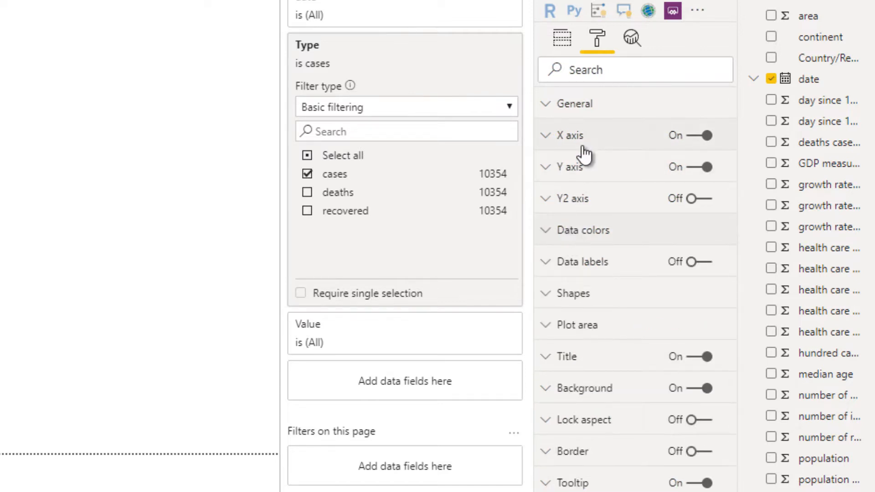
left_click(582, 146)
left_click(587, 147)
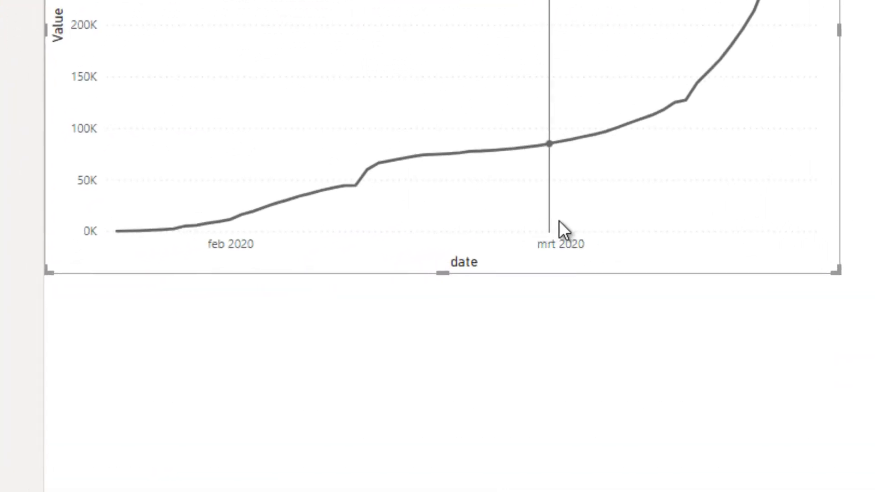
mouse_move(534, 231)
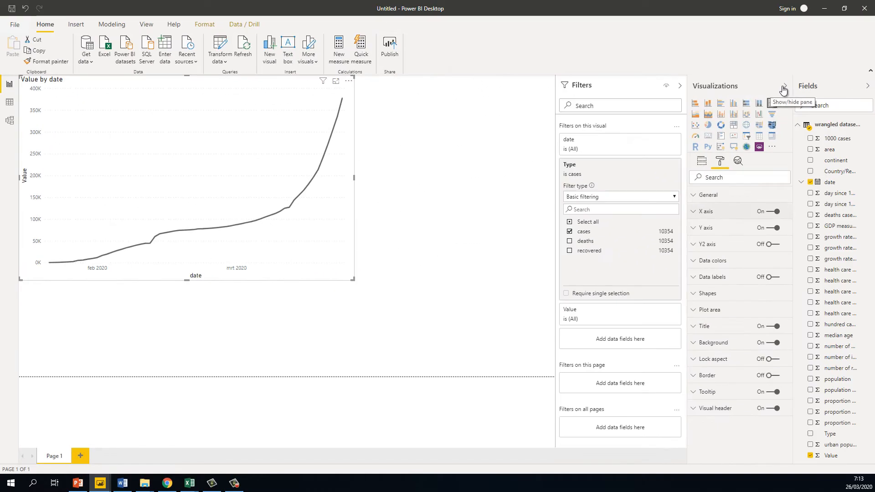
left_click(783, 87)
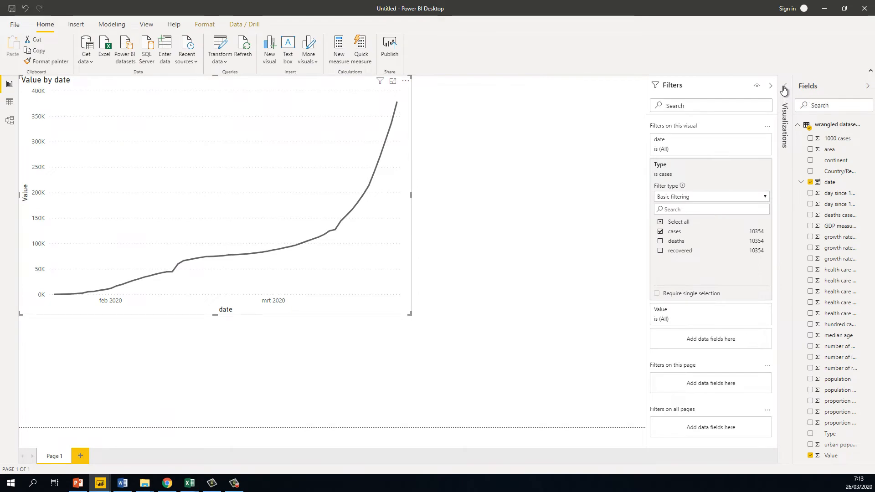
left_click(785, 88)
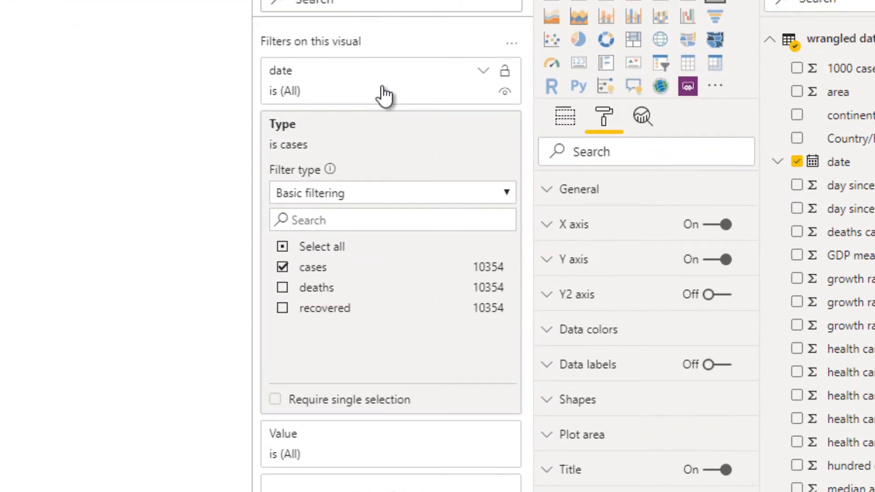
- Open the line chart's date filter for editing
left_click(482, 73)
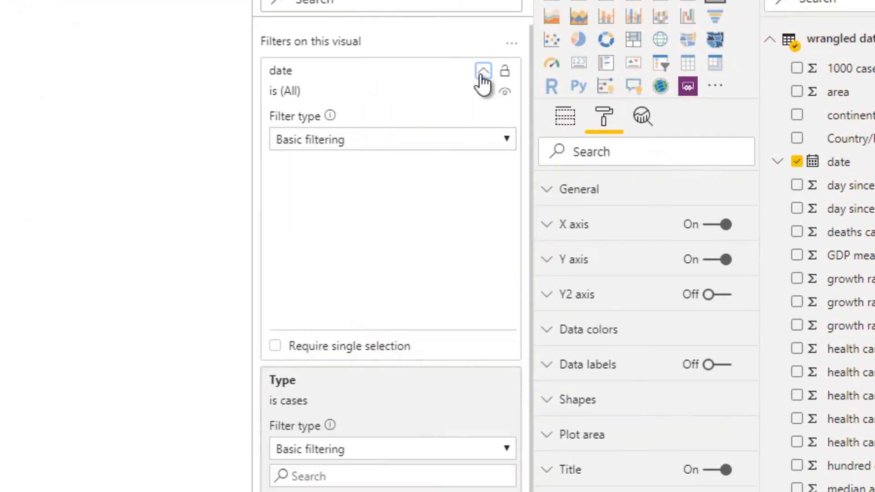
- Apply an advanced filter on the chart's date field to show only items after 29/02/2020
left_click(455, 138)
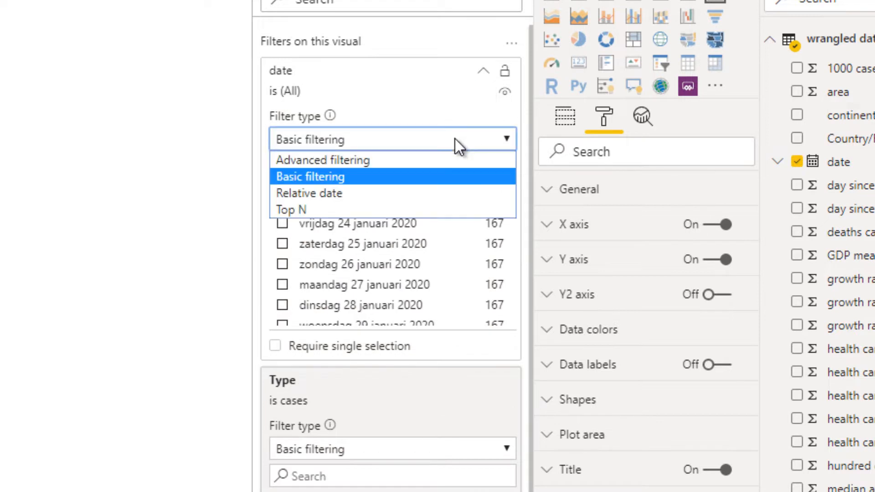
left_click(440, 162)
left_click(429, 193)
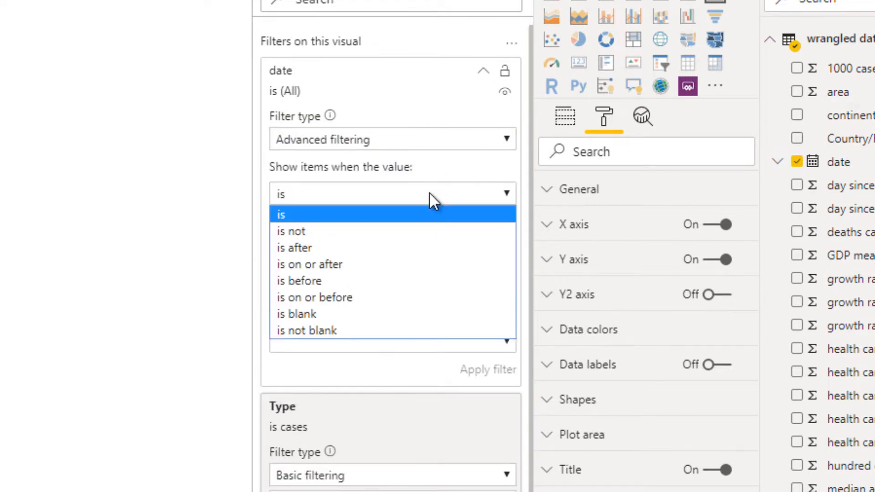
left_click(429, 192)
left_click(415, 195)
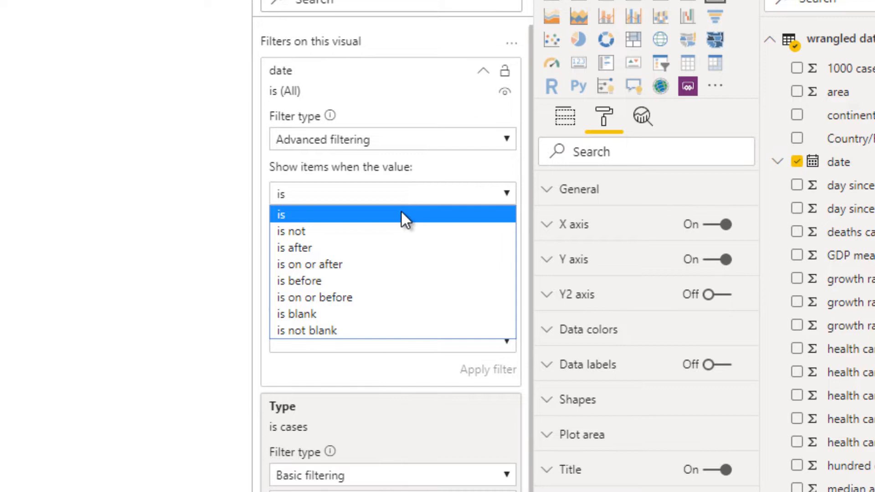
left_click(392, 248)
left_click(506, 223)
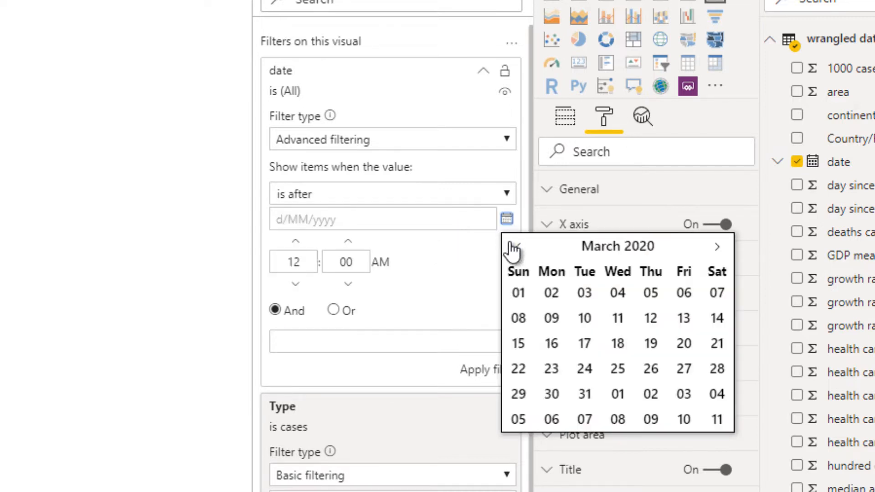
left_click(515, 248)
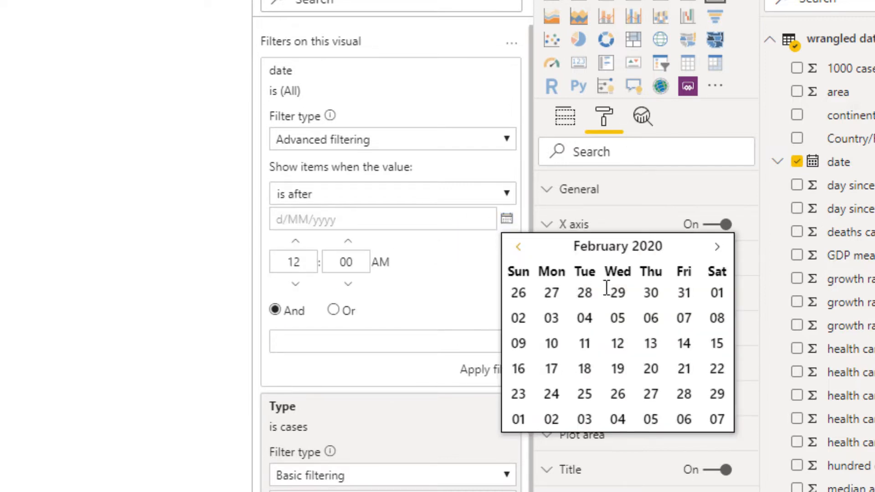
left_click(715, 397)
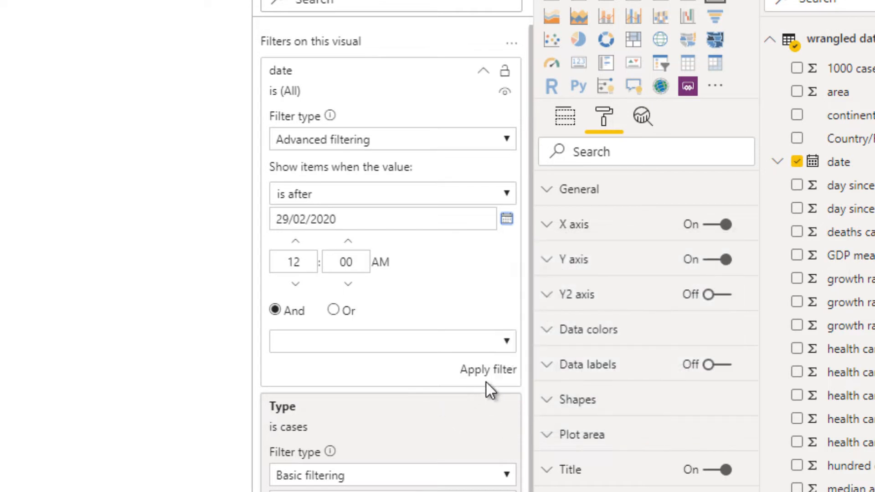
left_click(475, 371)
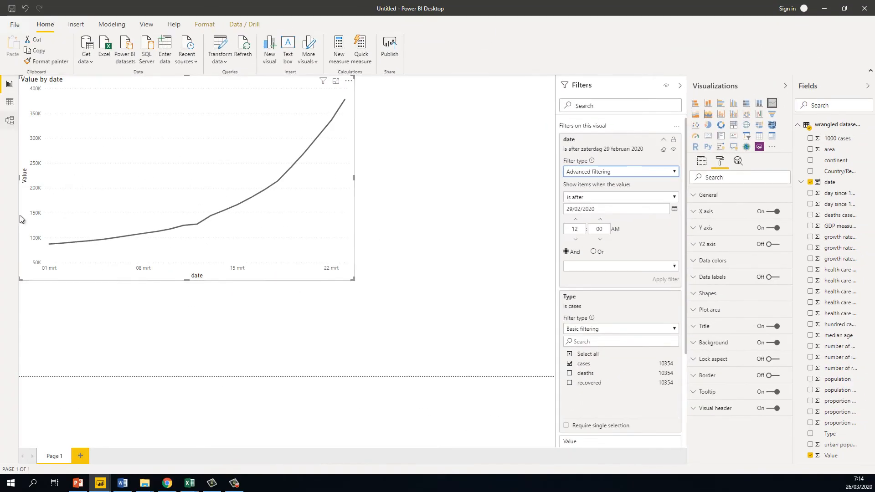
- Switch the line chart's date axis to Date Hierarchy and remove the Year, Quarter and Month levels so only Day remains
left_click(423, 248)
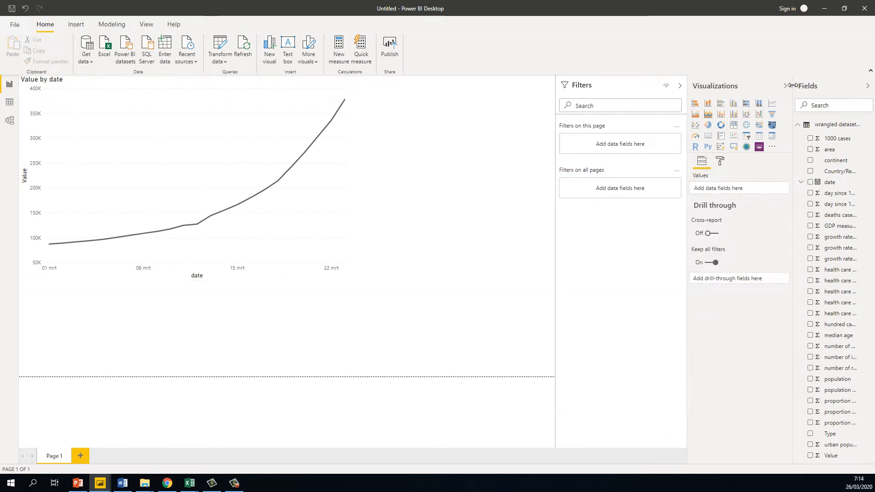
left_click(339, 175)
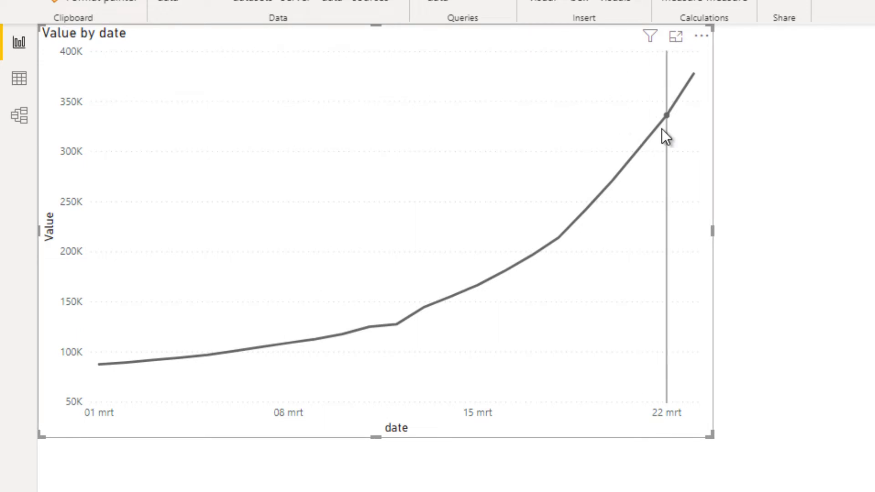
mouse_move(667, 137)
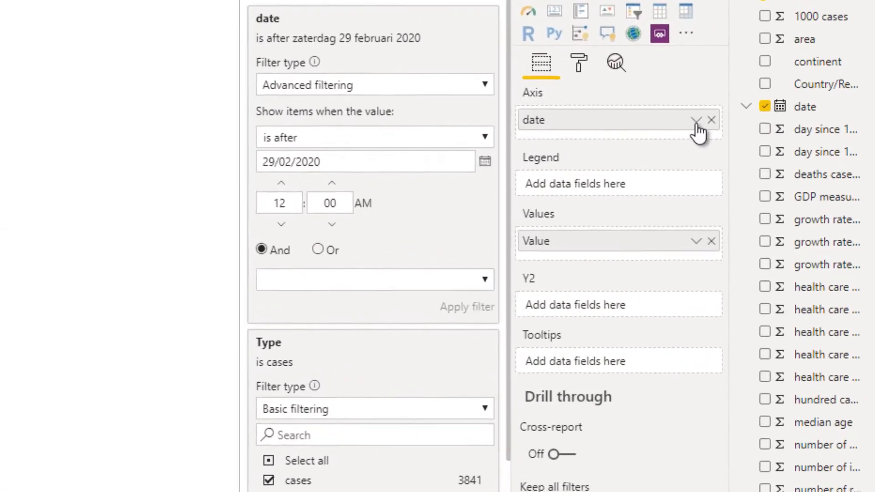
left_click(776, 189)
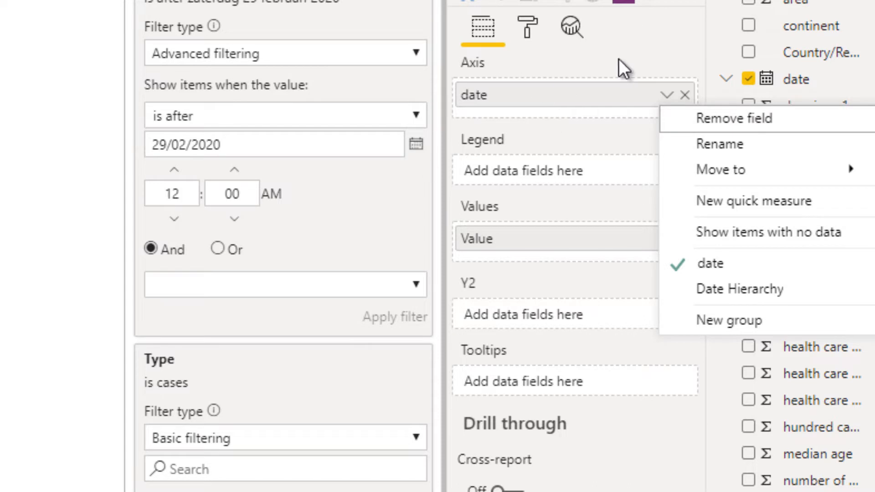
left_click(754, 294)
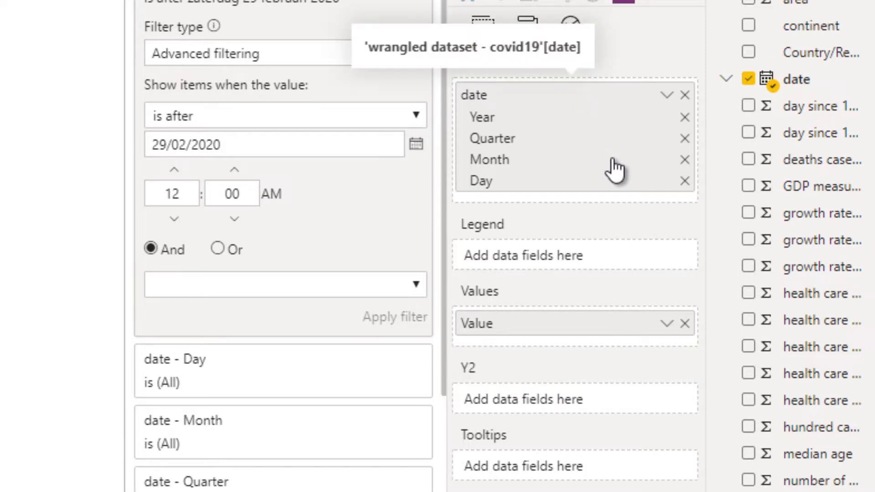
left_click(684, 119)
left_click(684, 120)
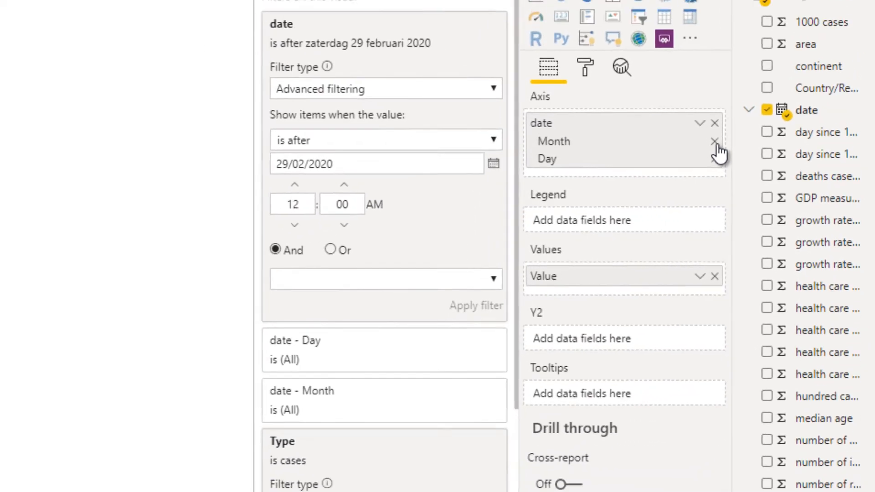
left_click(715, 141)
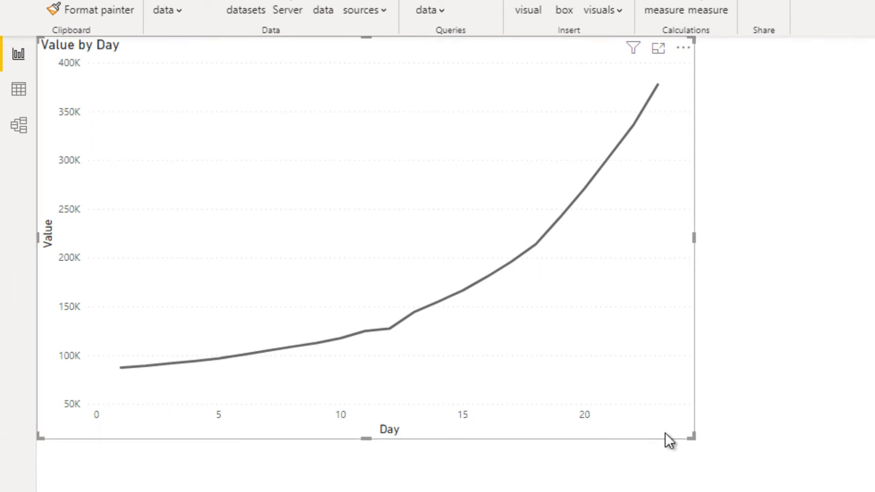
left_click(710, 453)
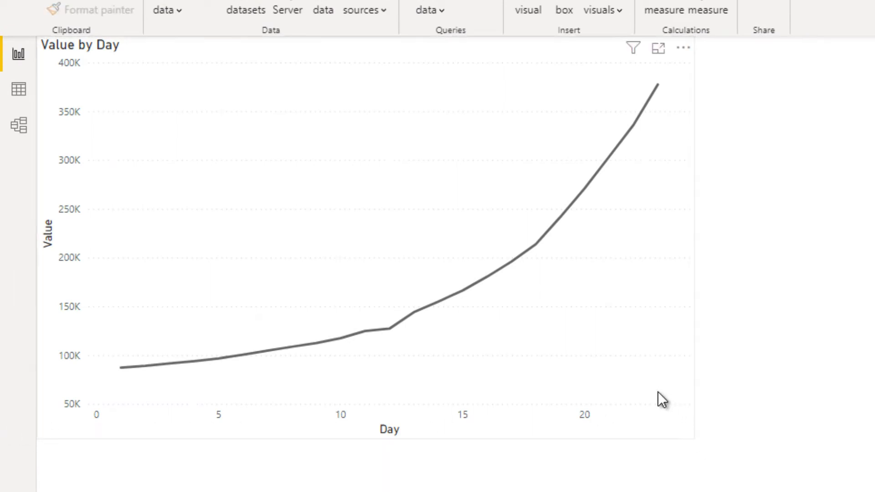
left_click(675, 386)
left_click(729, 392)
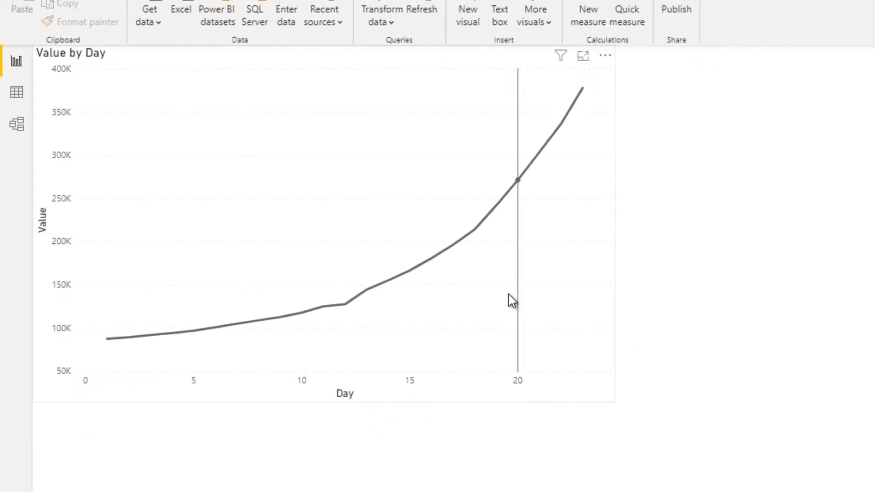
- Examine the line chart's General, X axis and Y axis formatting options
left_click(575, 319)
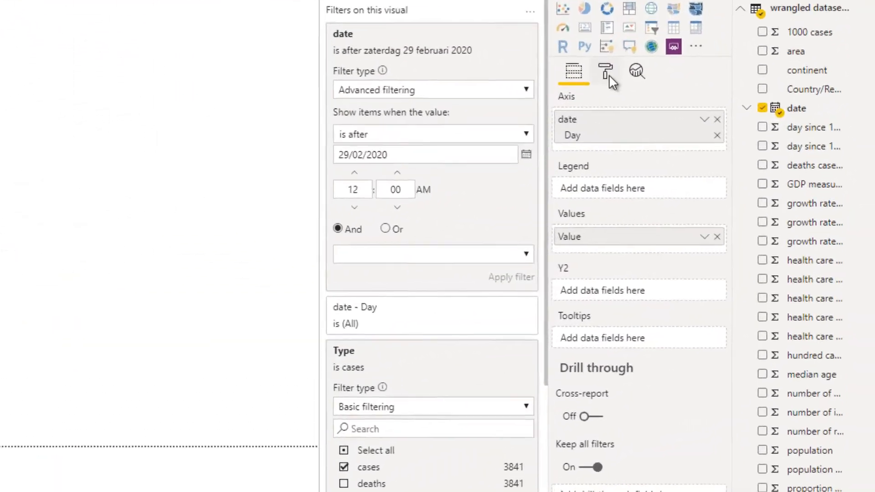
left_click(609, 75)
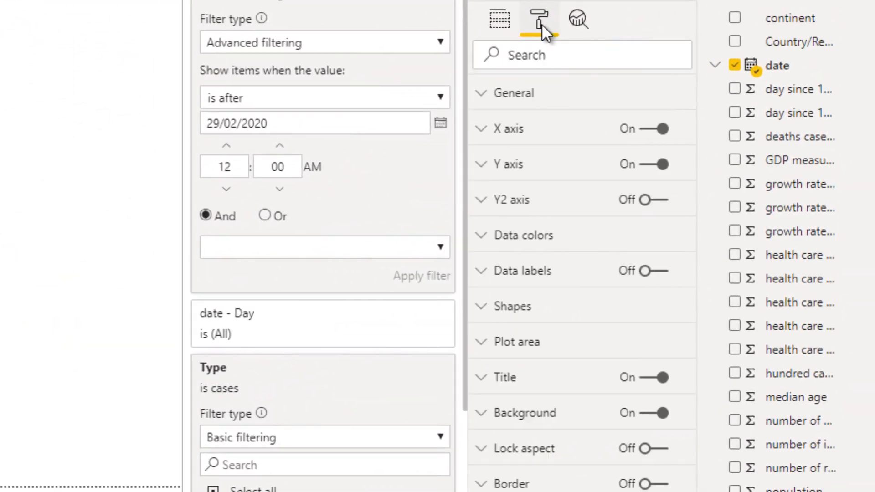
left_click(546, 145)
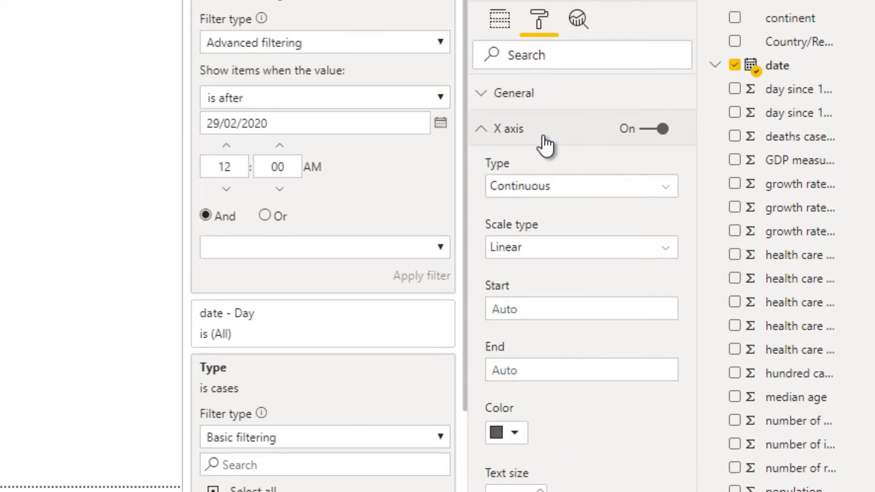
left_click(537, 144)
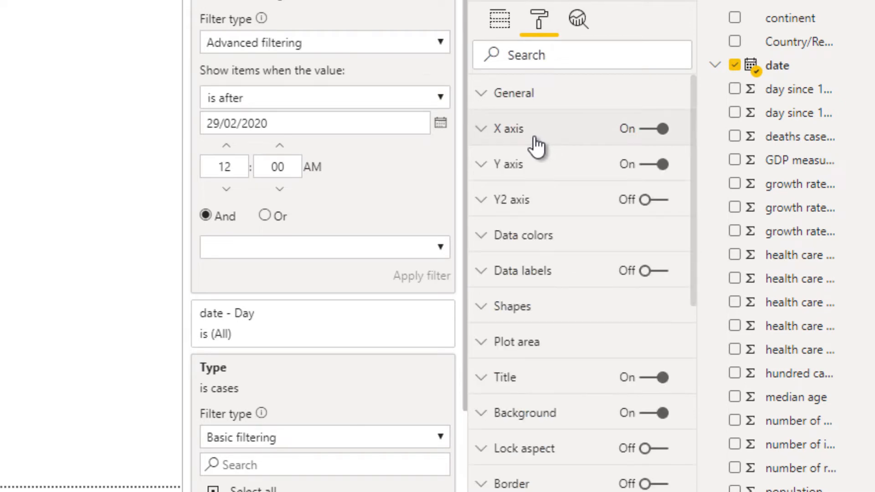
left_click(528, 177)
left_click(527, 178)
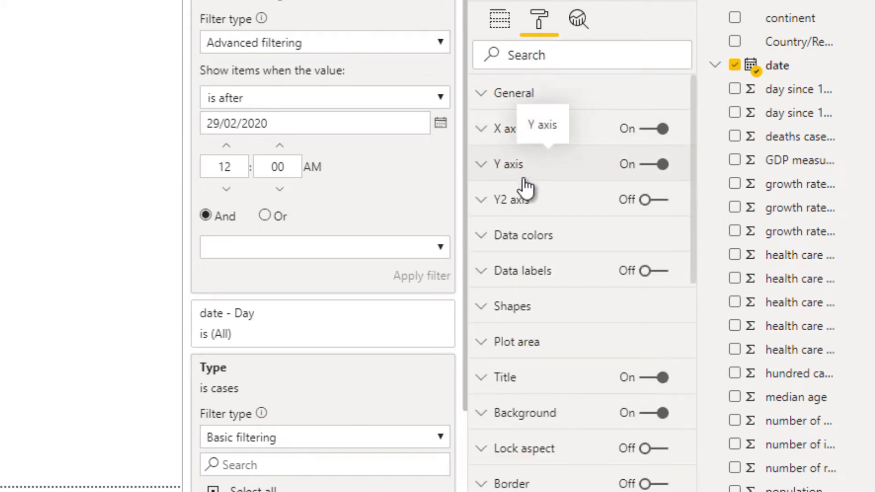
left_click(520, 97)
left_click(519, 97)
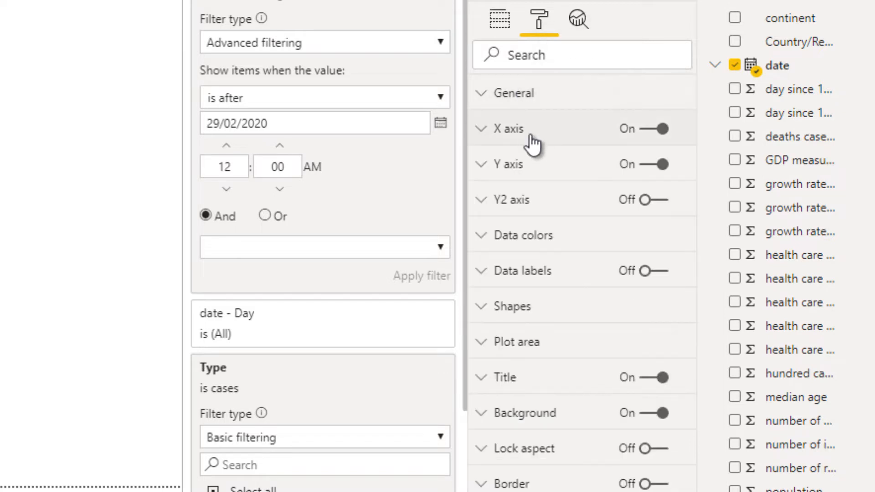
left_click(529, 171)
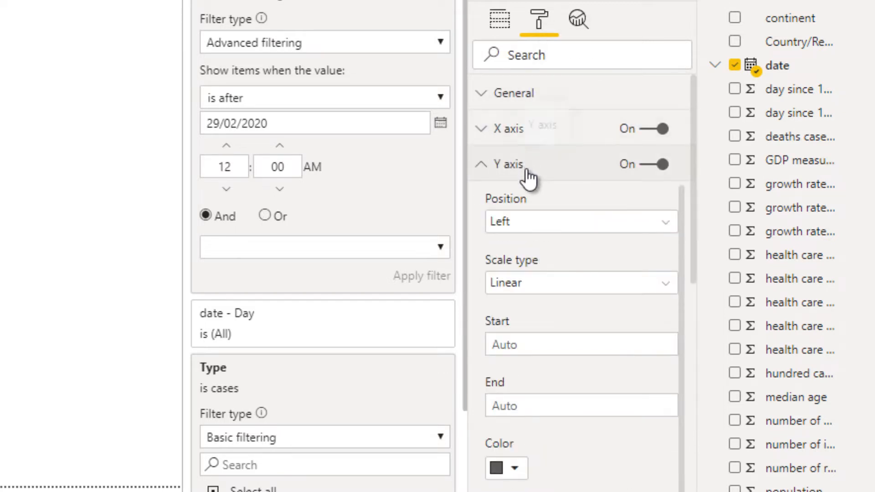
left_click(524, 176)
- Examine the line chart's Y2 axis and Data colors formatting options
left_click(527, 208)
scroll(529, 196, "down", 4)
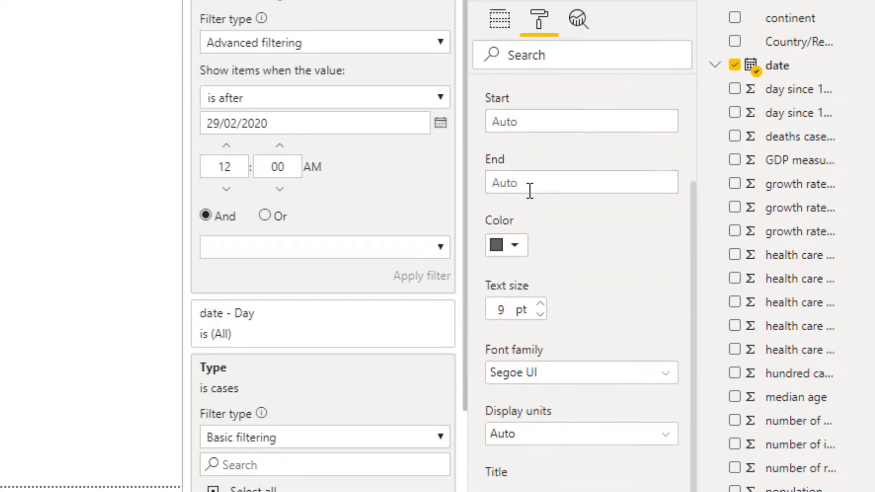
scroll(542, 223, "up", 4)
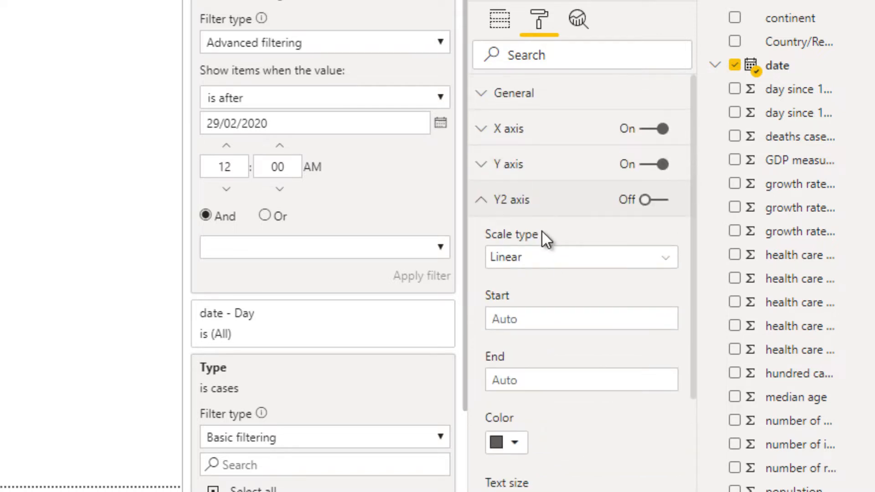
scroll(544, 342, "down", 4)
scroll(544, 339, "up", 4)
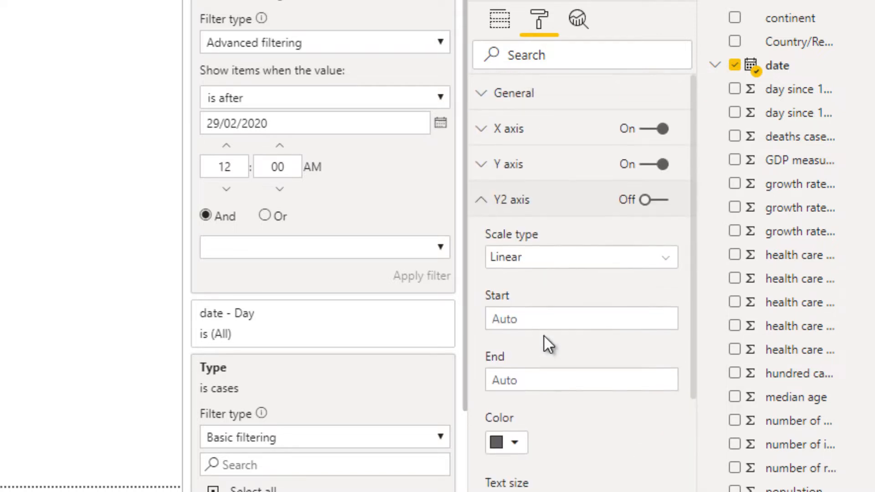
left_click(537, 201)
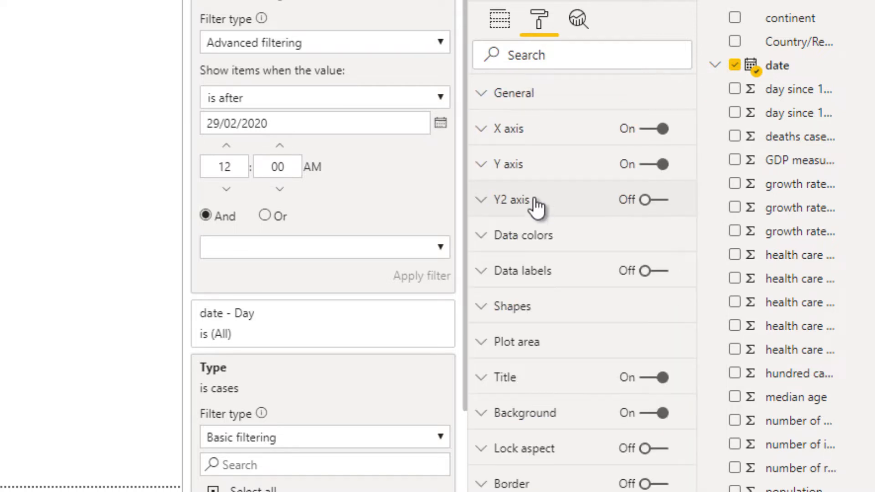
left_click(541, 250)
left_click(541, 250)
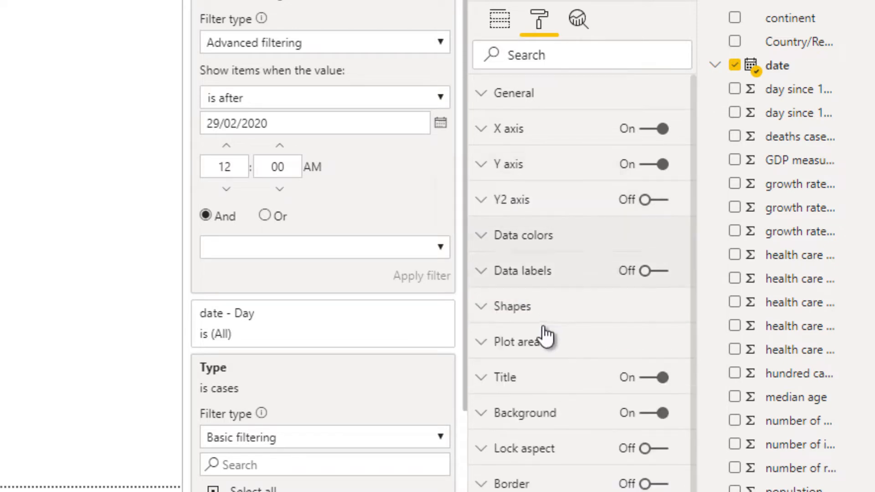
- Turn on data labels for the line chart and enlarge the chart slightly in width and height
left_click(539, 280)
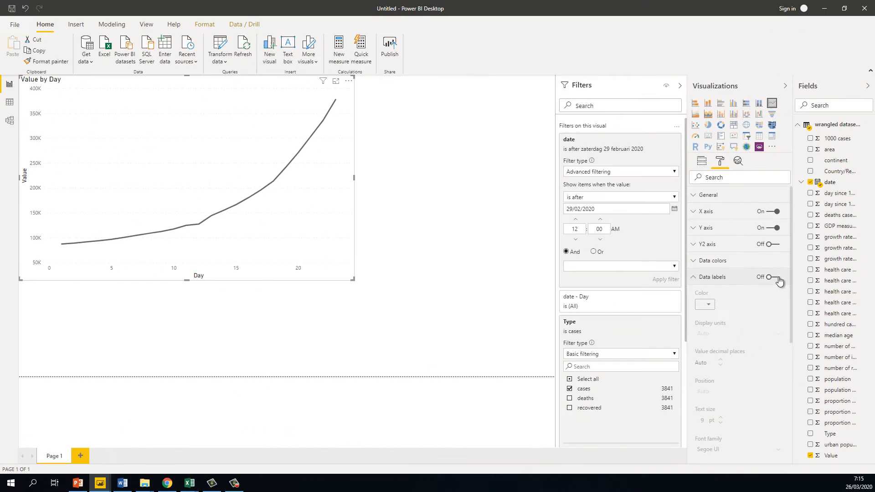
left_click(656, 271)
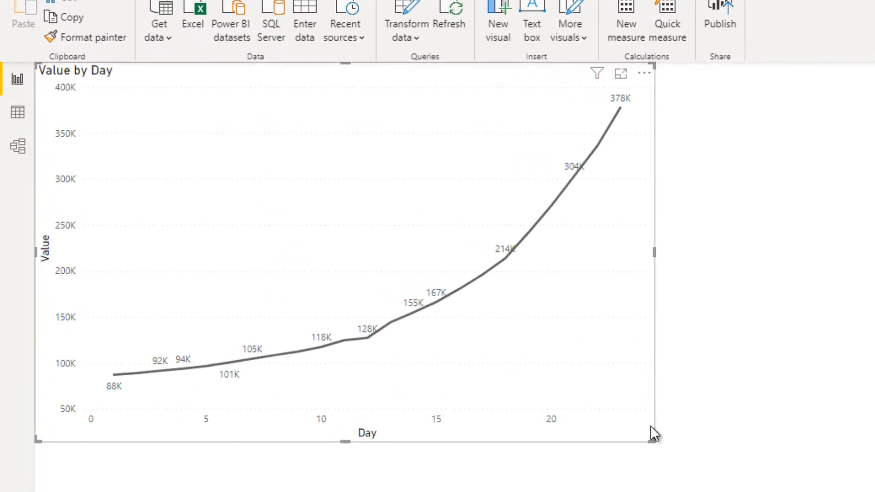
left_click_drag(511, 366, 568, 398)
left_click_drag(722, 480, 739, 482)
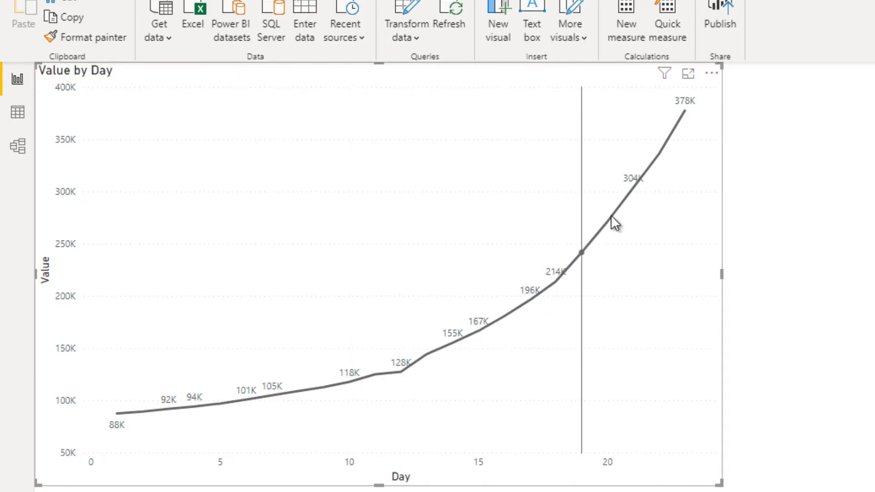
mouse_move(694, 130)
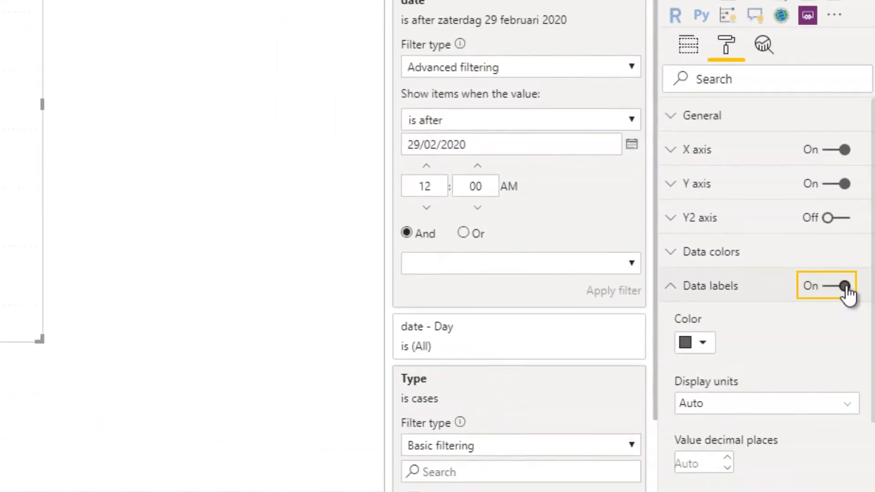
- Turn off the line chart's data labels
left_click(845, 287)
left_click(670, 287)
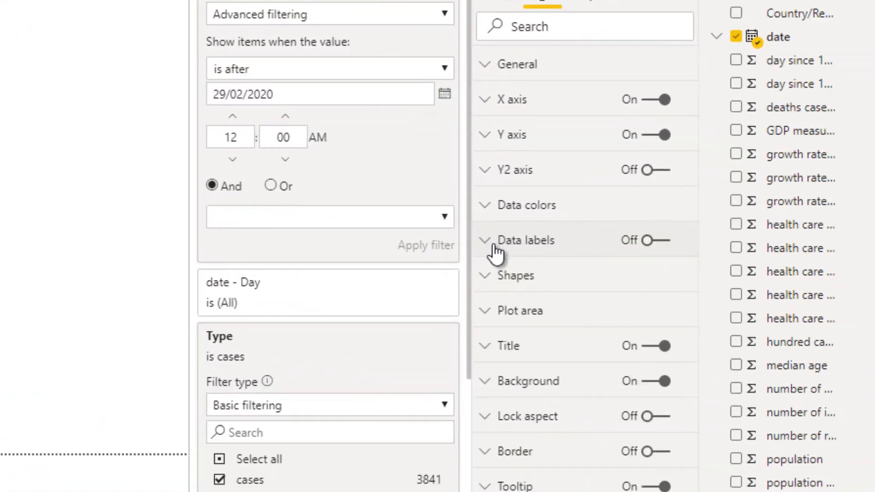
- Examine the line chart's Shapes settings, including stroke width, join type and line style
left_click(504, 279)
left_click(529, 287)
left_click(518, 278)
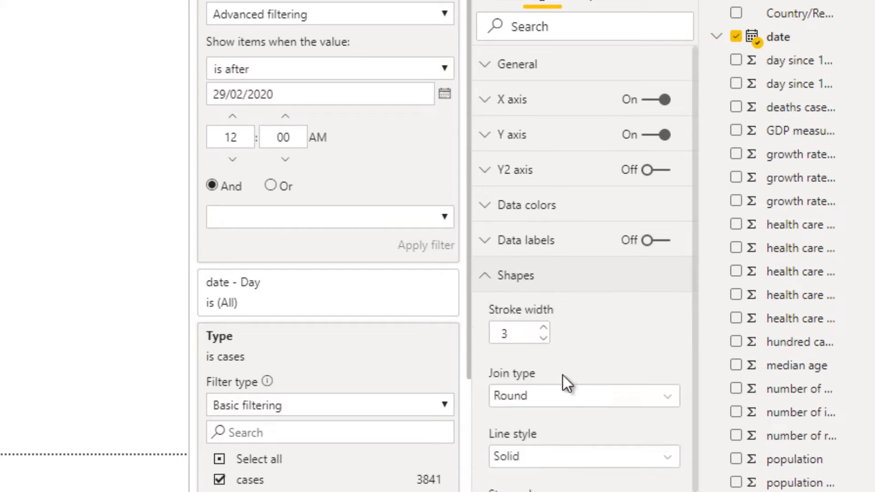
left_click(542, 329)
left_click(499, 284)
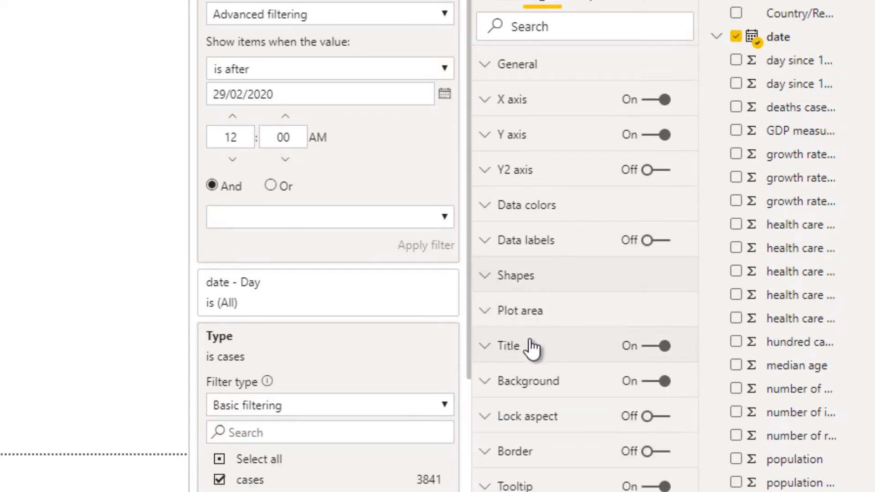
- Change the line chart's title text to "Cases (plotted since 1st of March)"
left_click(534, 346)
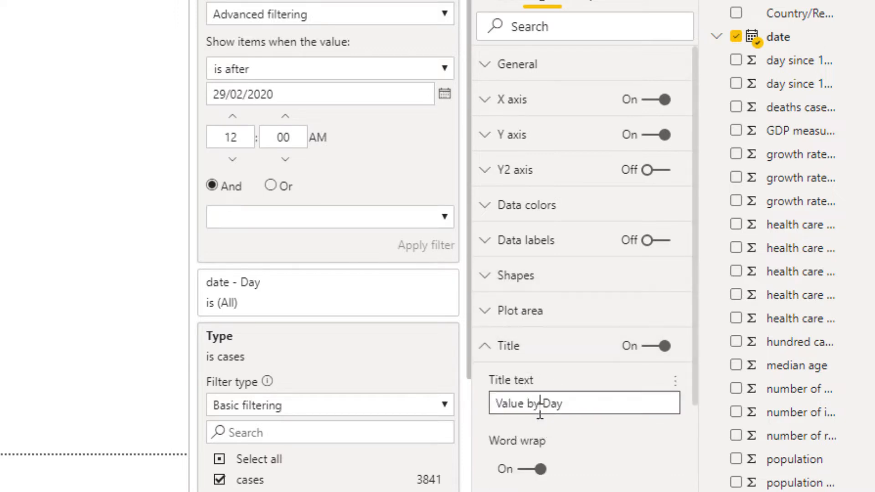
triple_click(539, 404)
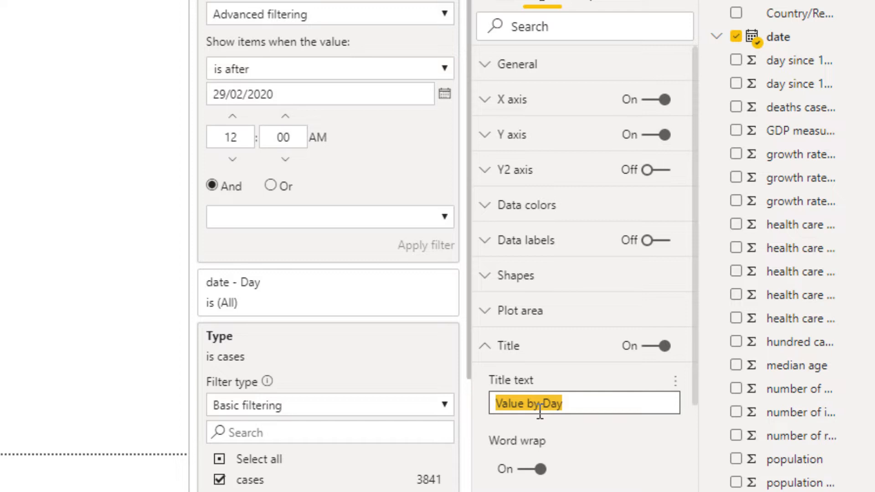
type("Cases ")
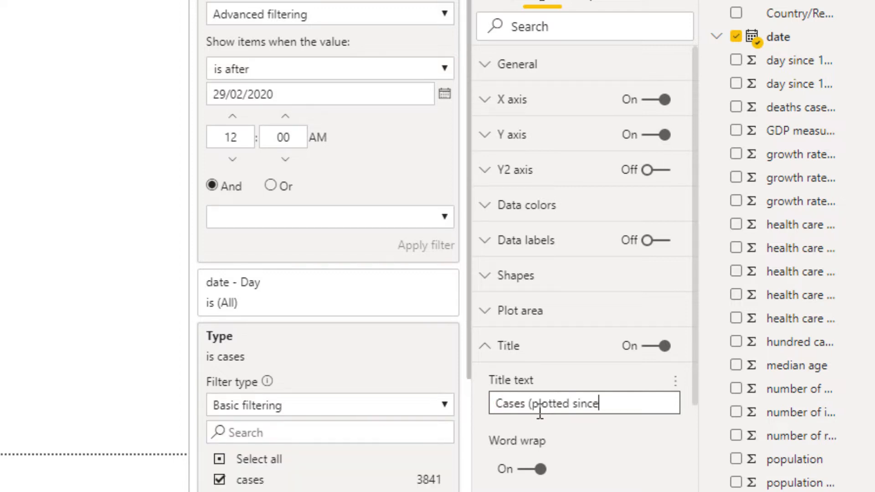
type("(plotted since 1st of Ma")
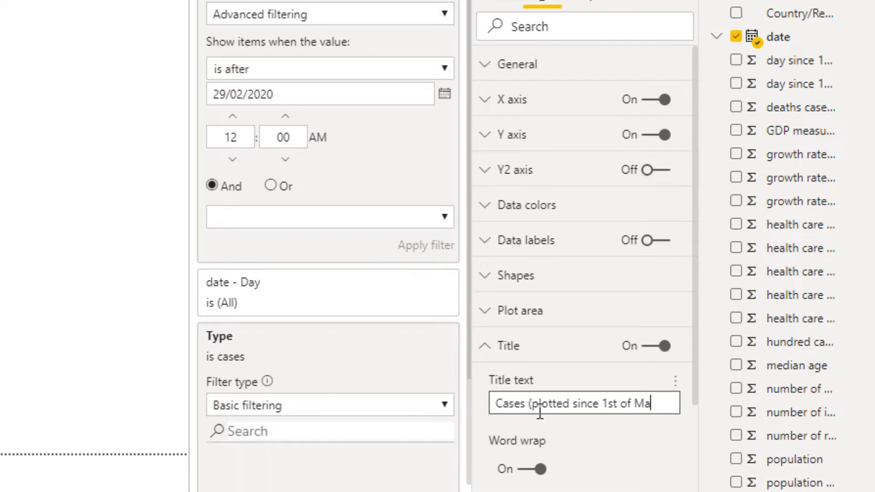
type("rch)")
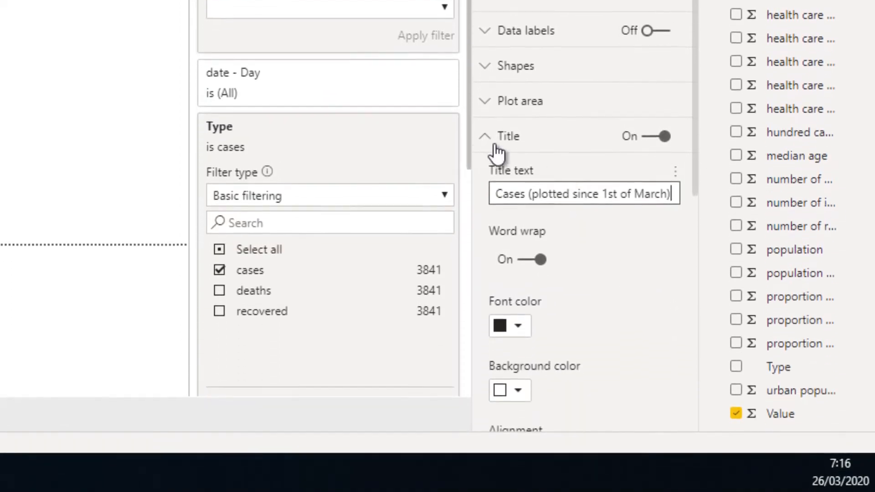
left_click(494, 219)
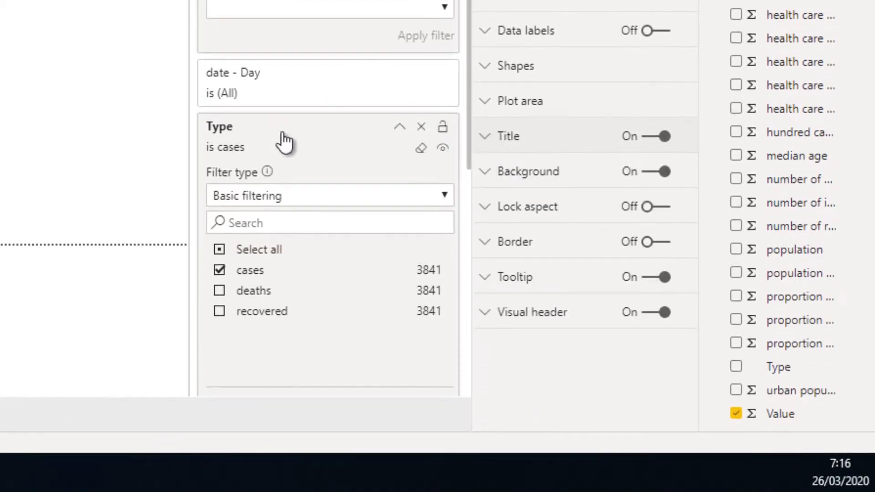
- Center the line chart's title and increase its text size
left_click(515, 135)
scroll(561, 292, "down", 5)
left_click(527, 165)
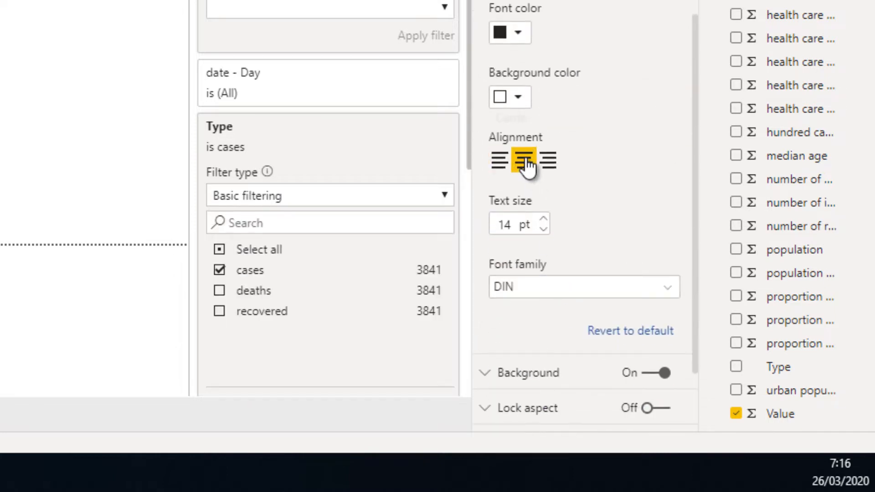
left_click(543, 219)
left_click(543, 218)
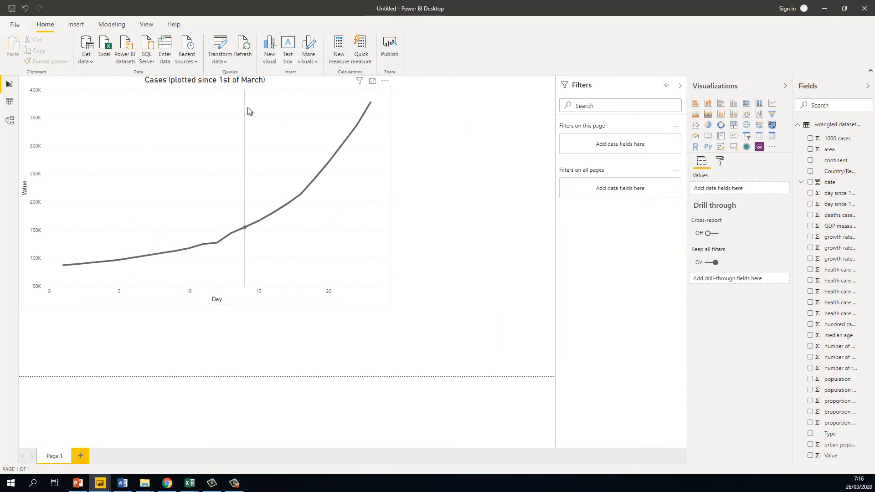
- Examine the line chart's Tooltip formatting options
left_click_drag(304, 111, 330, 112)
left_click(719, 163)
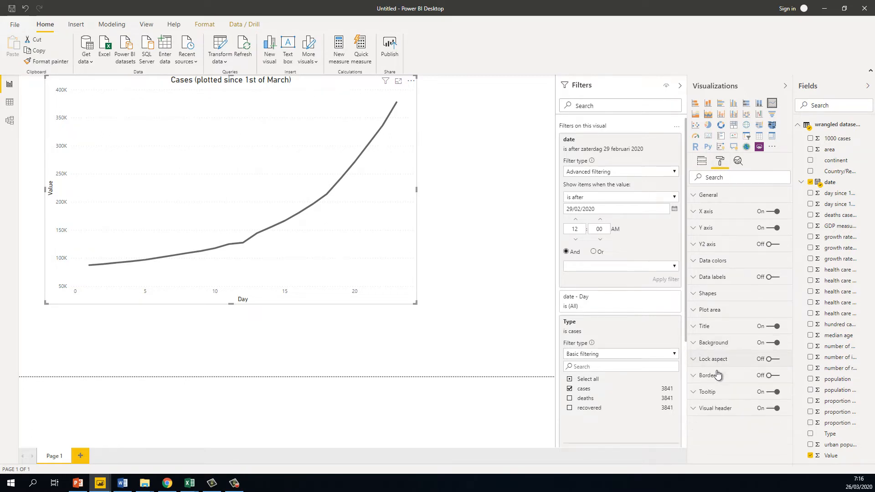
left_click(712, 393)
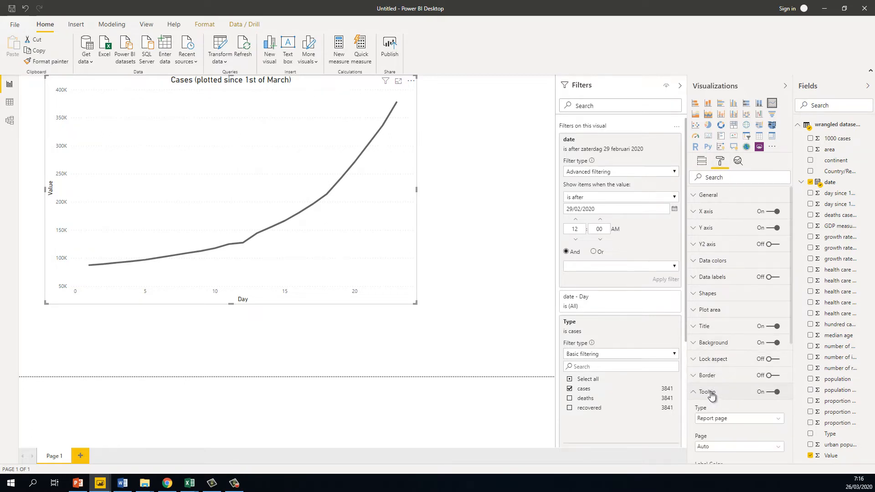
left_click(492, 266)
left_click(363, 262)
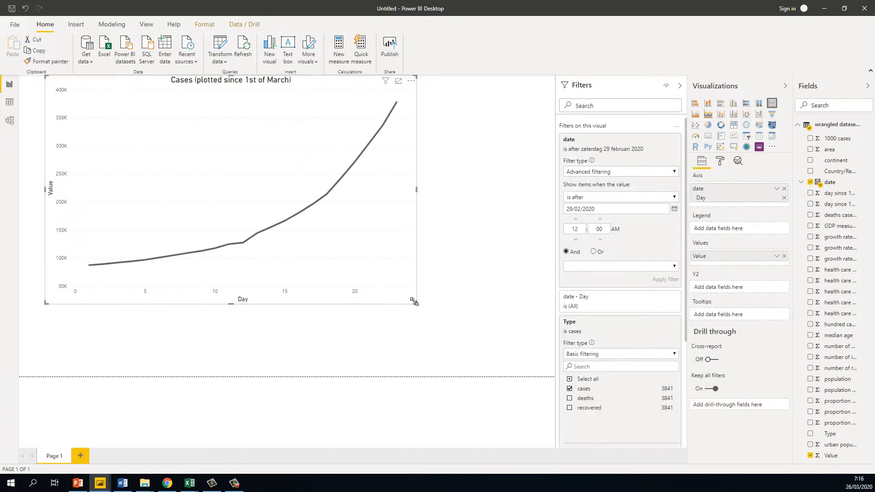
- Shrink the line chart and place it in the upper-left corner of the report page
left_click_drag(414, 302, 328, 258)
left_click_drag(283, 233, 236, 230)
left_click_drag(303, 256, 309, 248)
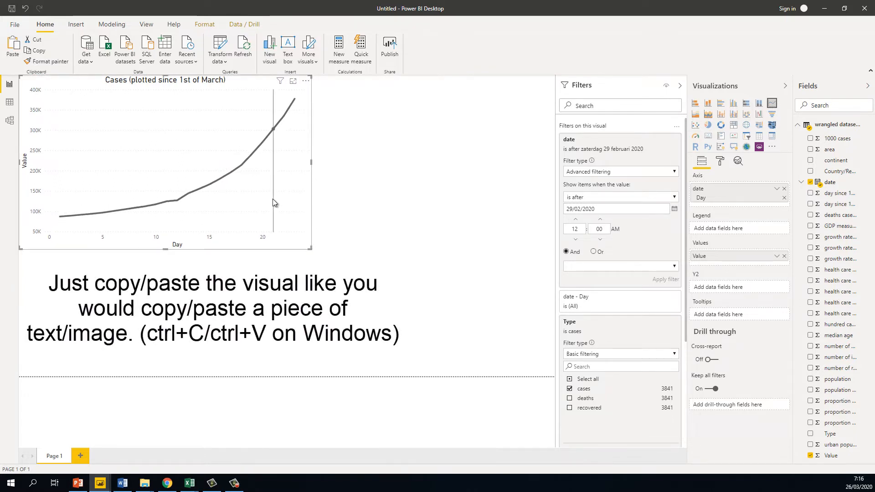
- Try to place a copy of the line chart below the original
key("ctrl+c")
key("ctrl+v")
left_click_drag(273, 202, 264, 316)
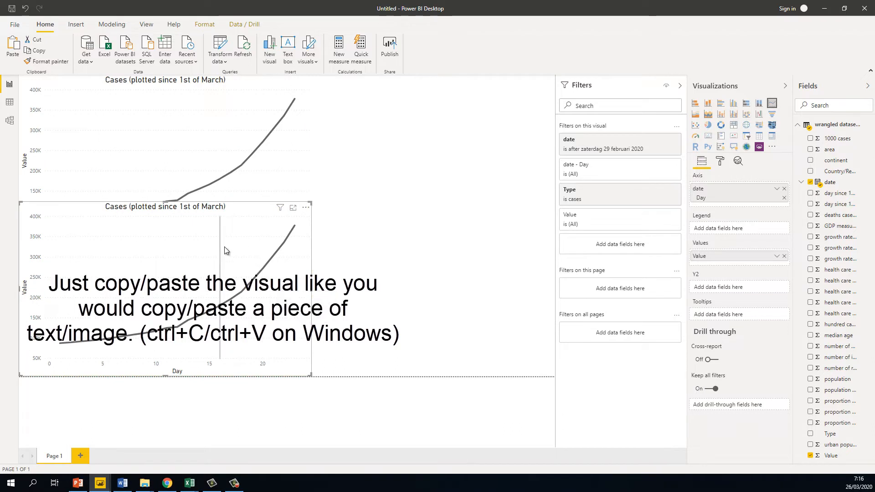
left_click_drag(225, 235, 229, 179)
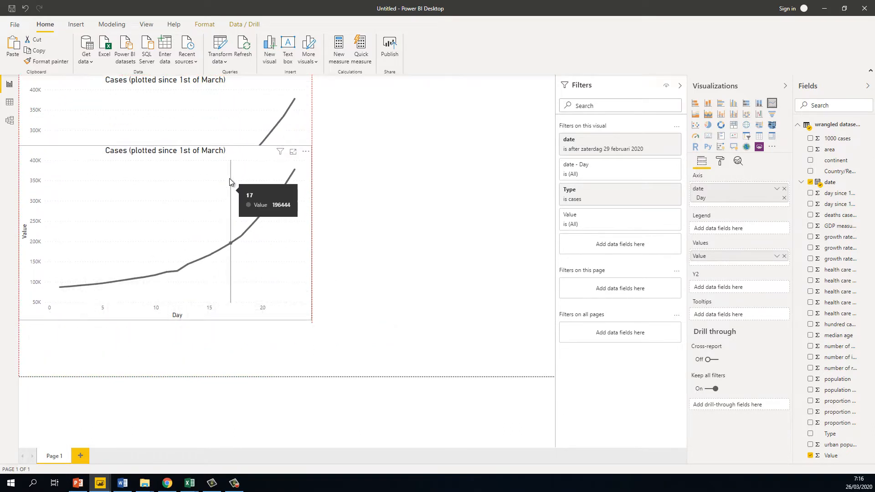
left_click(243, 108)
left_click_drag(312, 250, 256, 181)
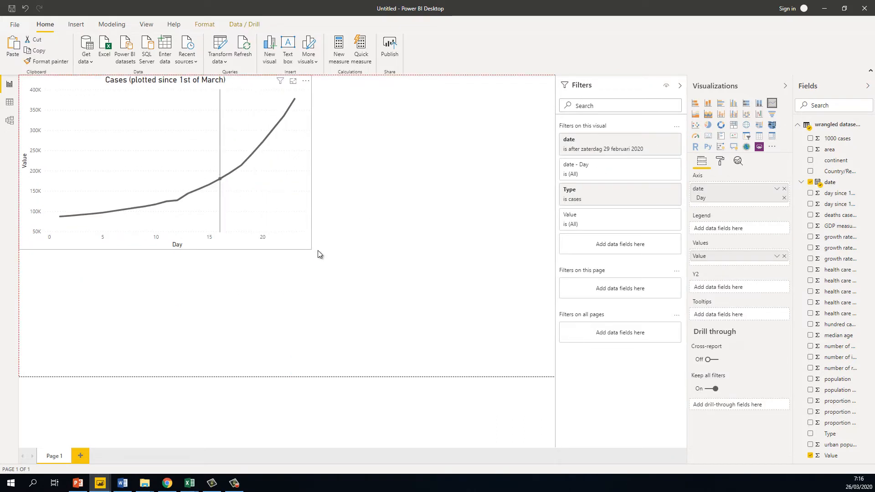
- Shrink the line chart a little further and place a copy of it directly below the original
left_click_drag(310, 249, 286, 227)
key("ctrl+c")
key("ctrl+v")
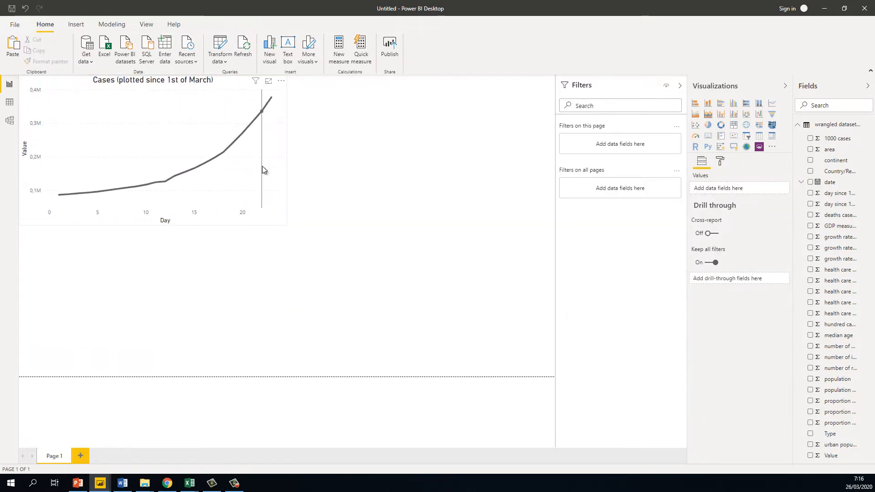
left_click_drag(263, 189, 259, 333)
left_click(372, 298)
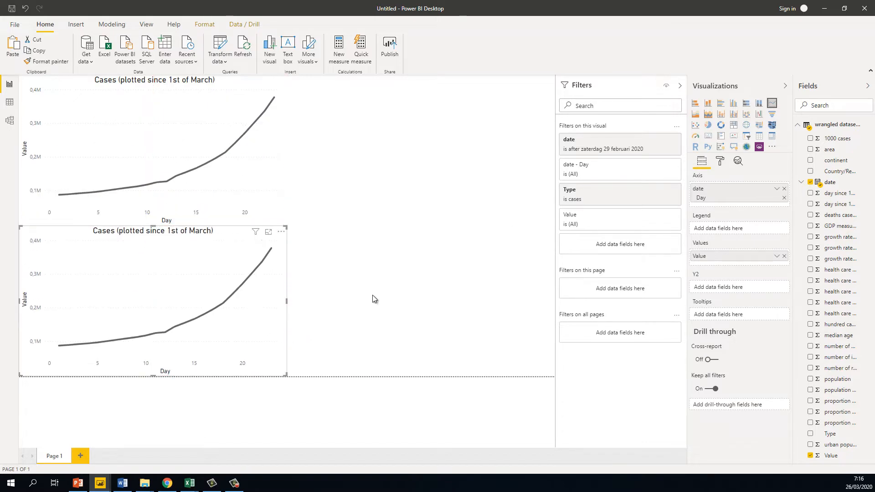
- Slightly shrink both line charts so that their widths match and a small gap separates them
left_click(276, 211)
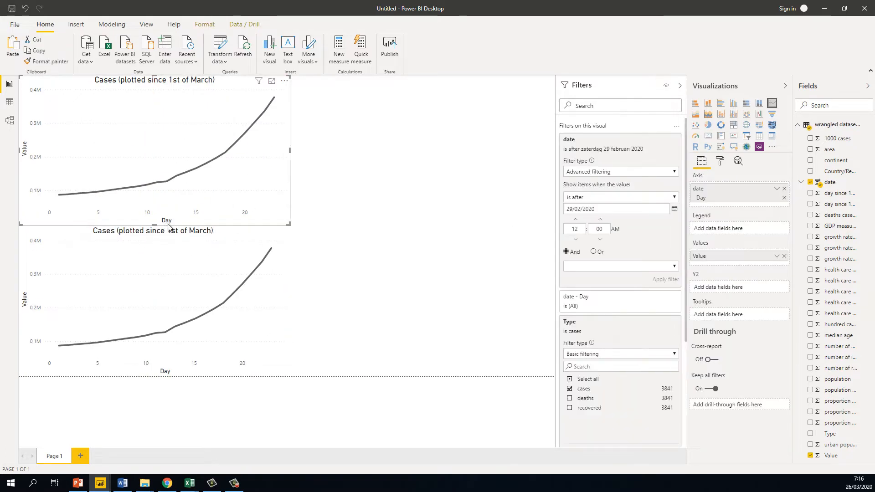
left_click_drag(289, 224, 283, 219)
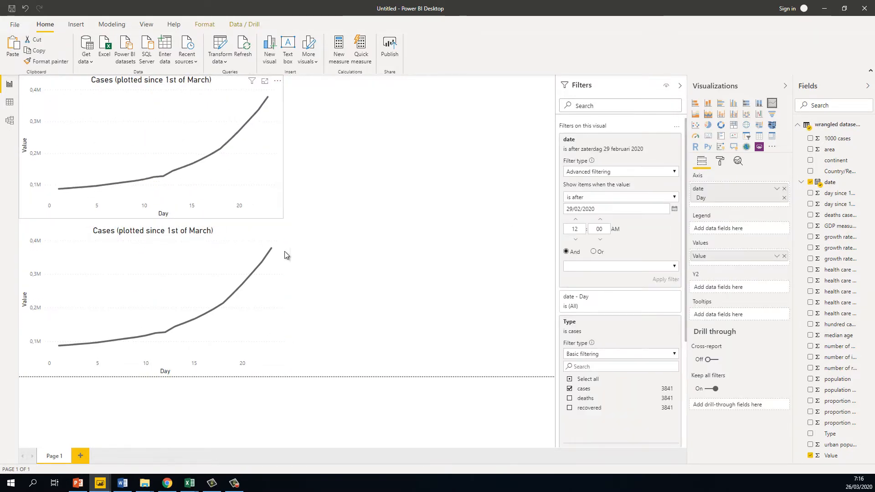
left_click(282, 350)
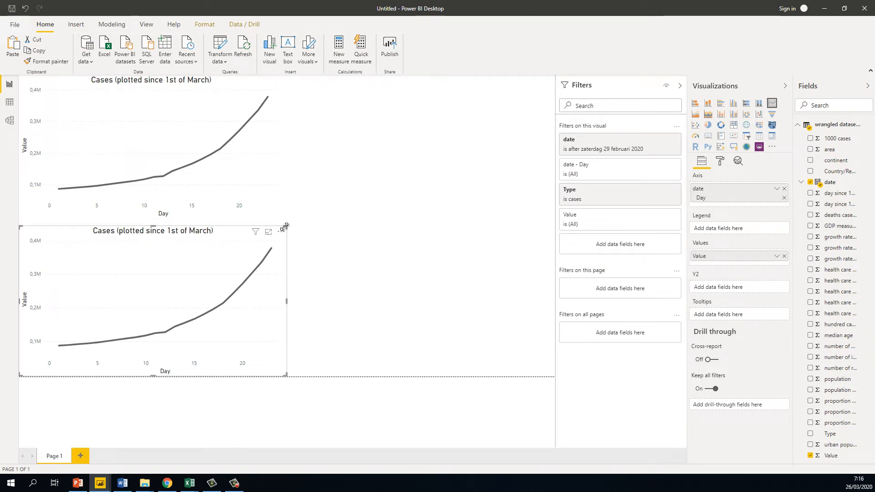
left_click_drag(284, 226, 280, 230)
left_click(395, 263)
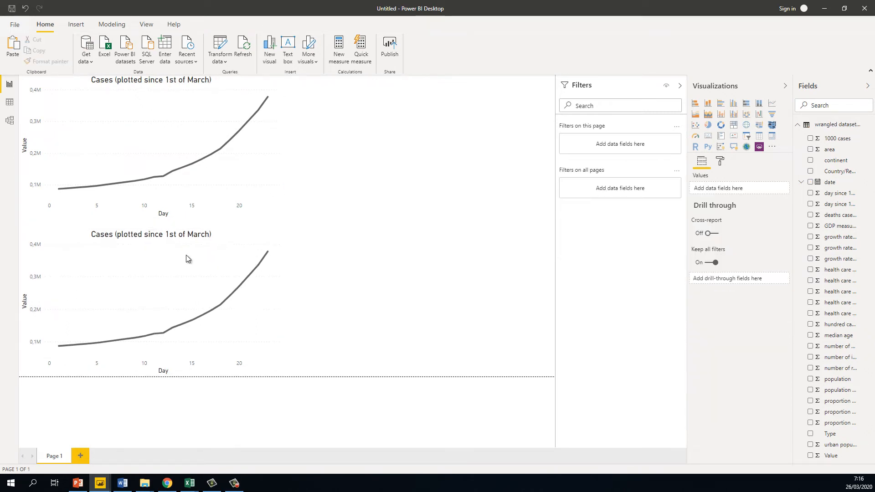
- Change the lower chart's Type filter from cases to deaths and recovered
left_click(134, 264)
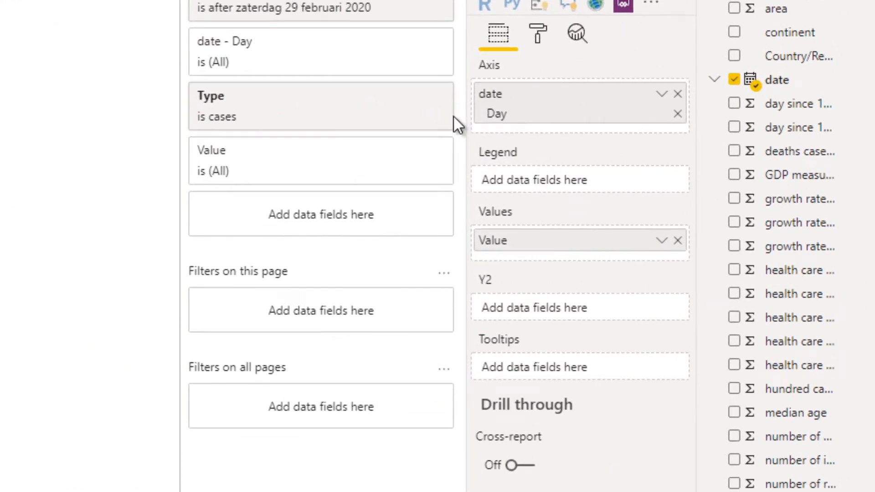
left_click(393, 96)
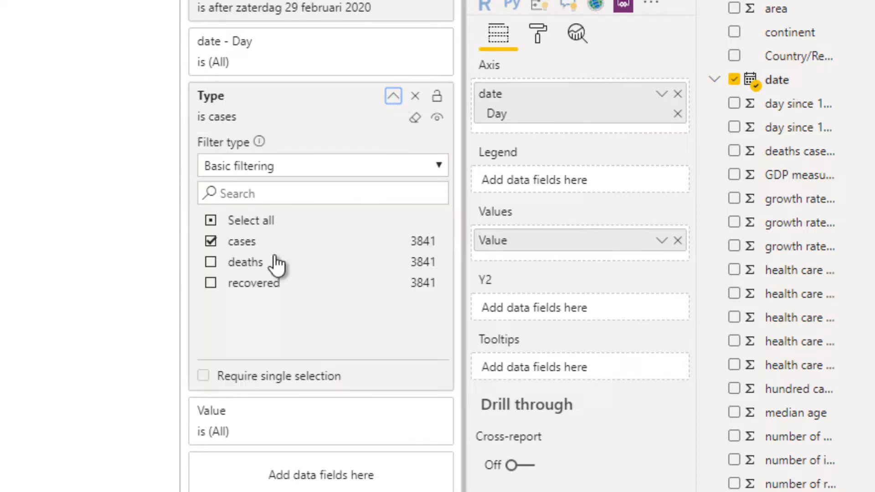
left_click(210, 242)
left_click(210, 263)
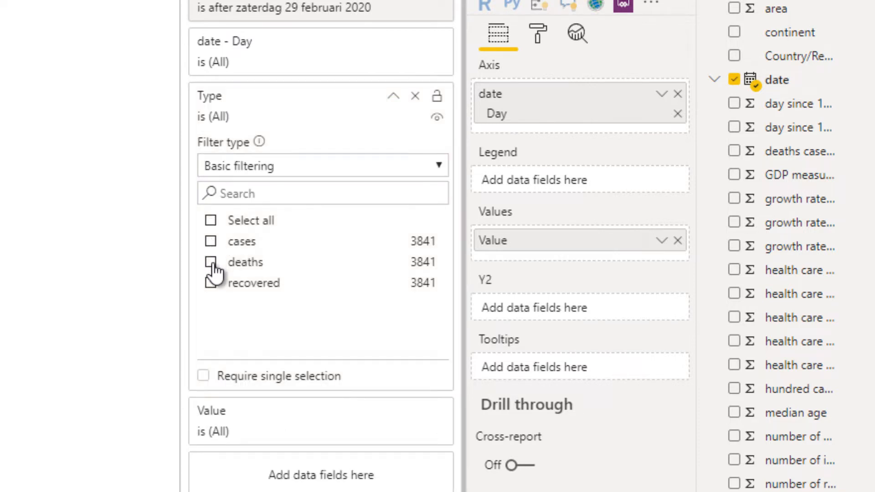
left_click(246, 282)
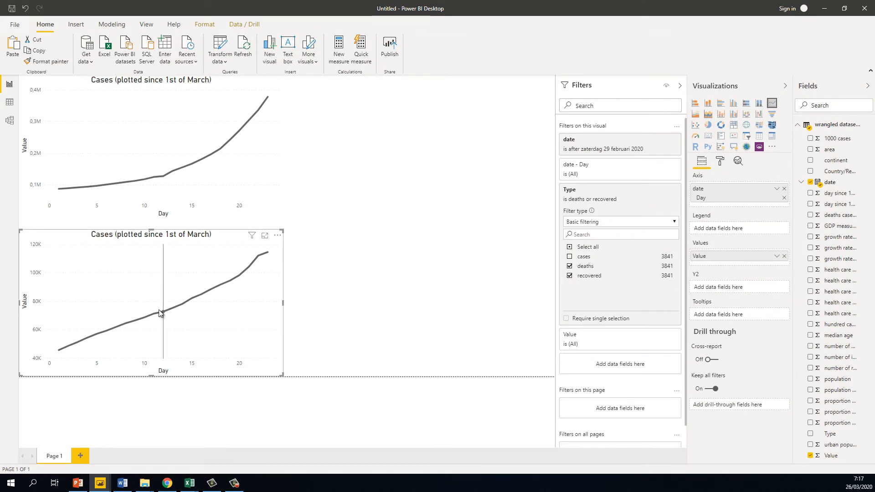
left_click(446, 323)
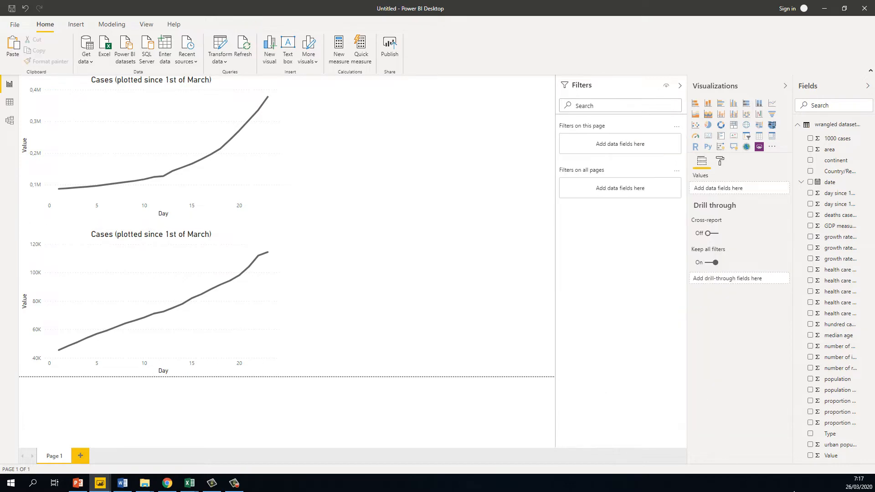
- Split the lower chart into separate lines by assigning the Type field as its legend
left_click(205, 353)
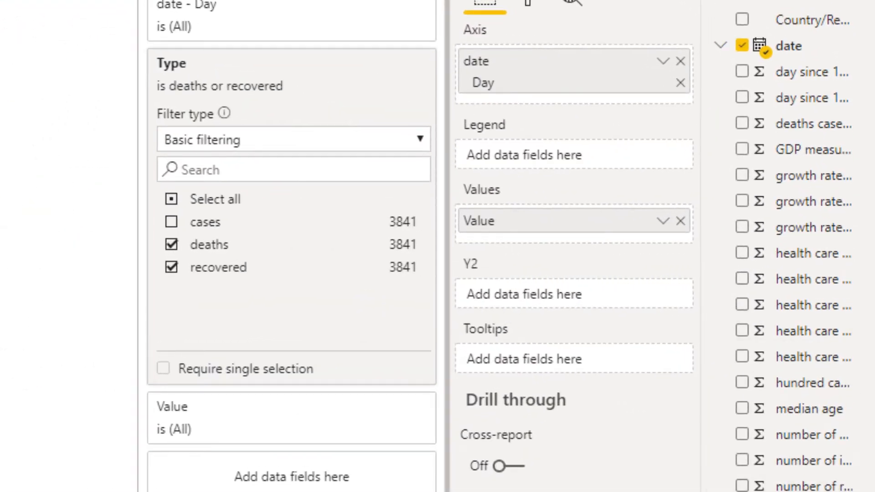
left_click_drag(729, 259, 566, 164)
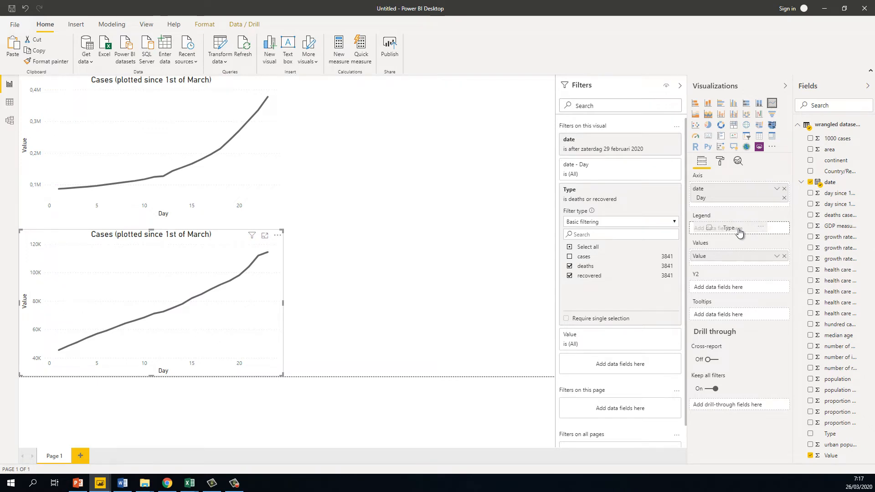
left_click_drag(740, 232, 740, 229)
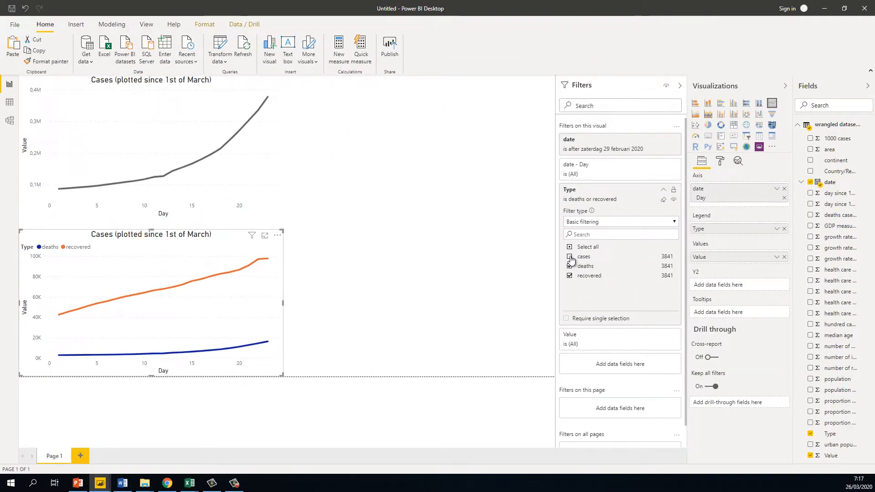
- Try including cases in the lower chart's Type filter
left_click(570, 257)
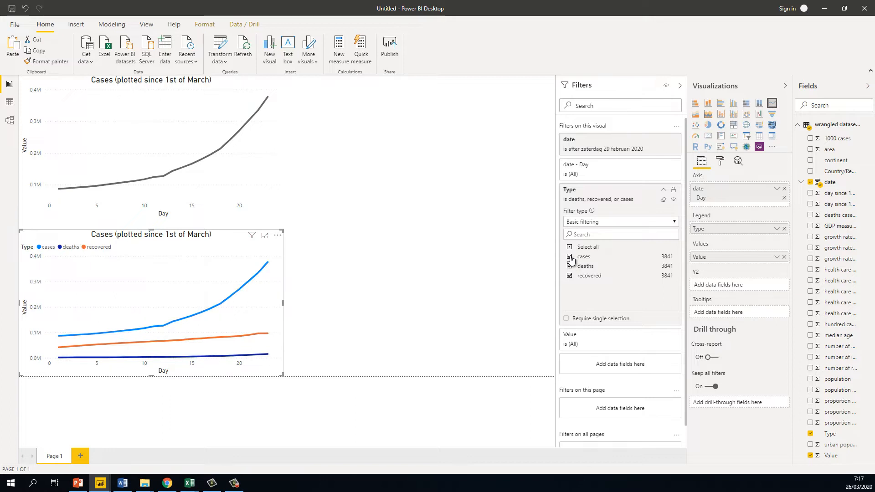
left_click(535, 264)
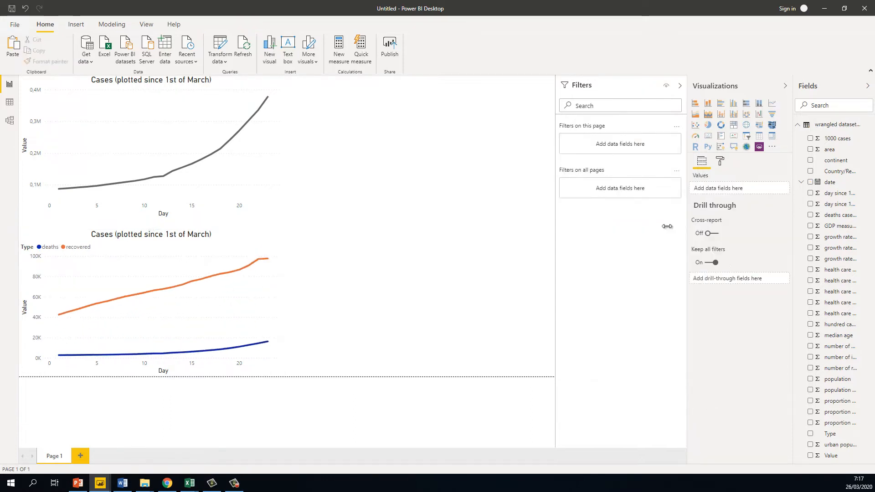
- Set the data color of the lower chart's recovered line to a custom turquoise green
left_click(718, 162)
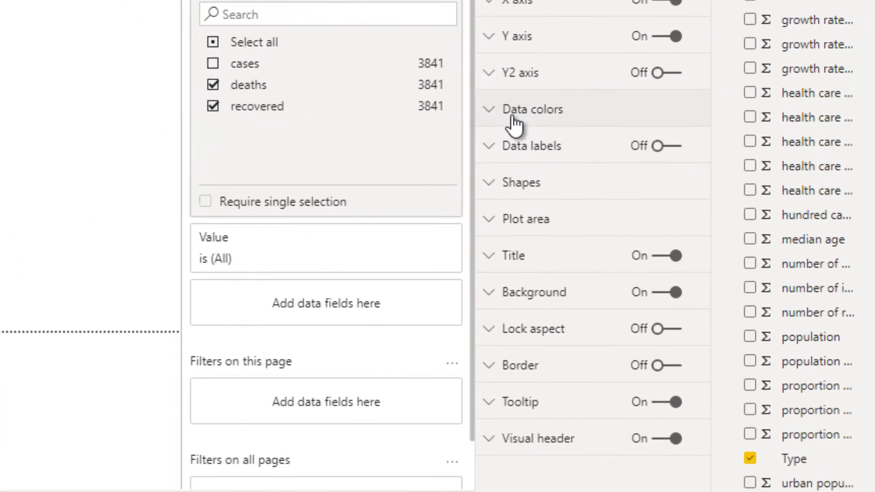
left_click(573, 165)
left_click(524, 235)
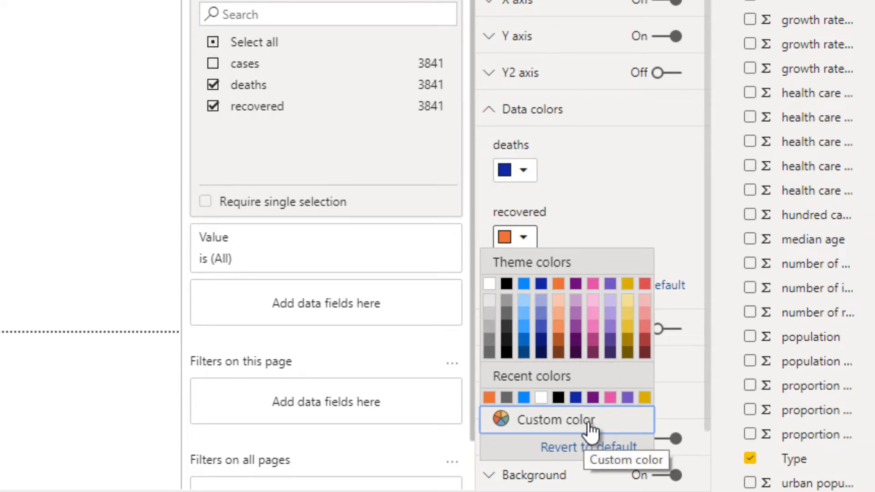
left_click(624, 420)
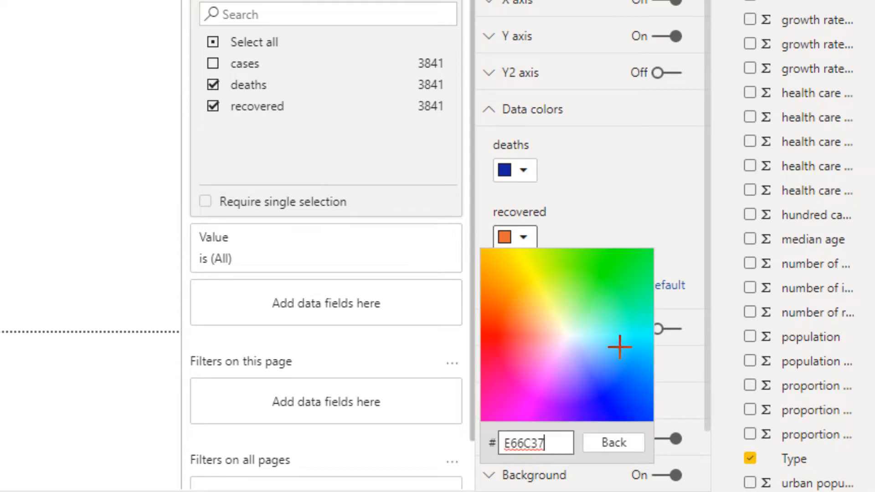
left_click(644, 306)
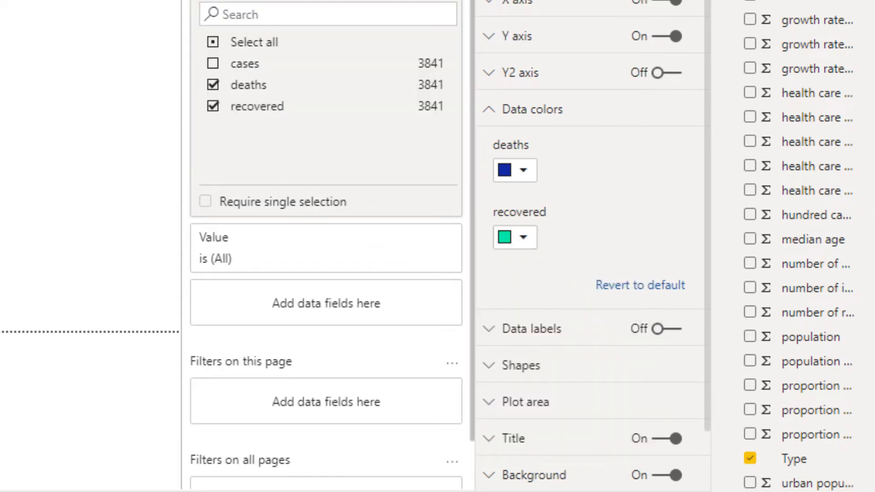
- Set the data color of the lower chart's deaths line to the red theme color
left_click(517, 179)
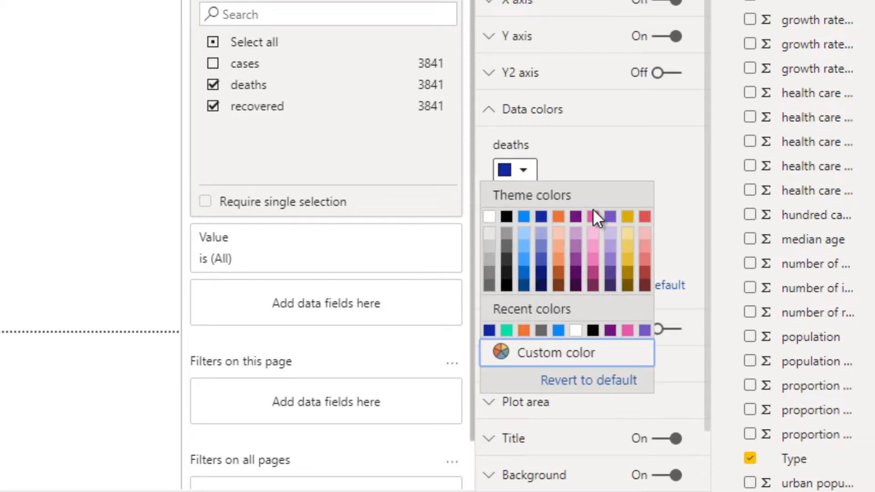
left_click(645, 217)
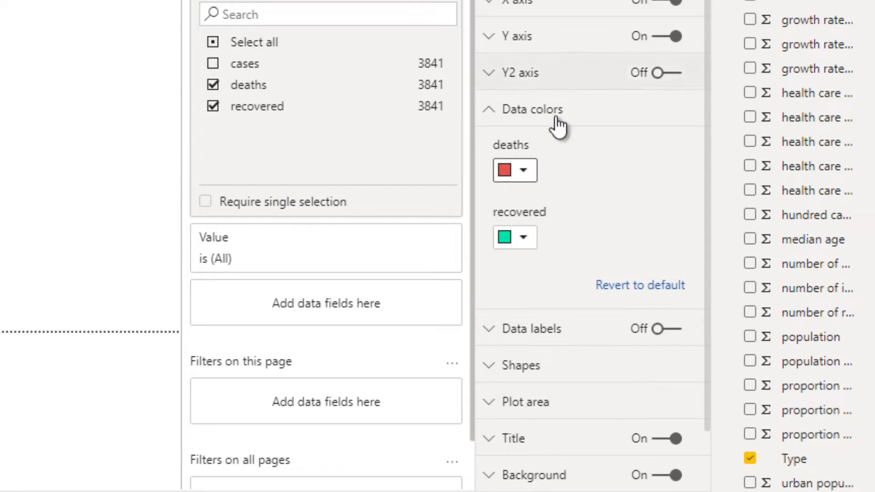
left_click(496, 114)
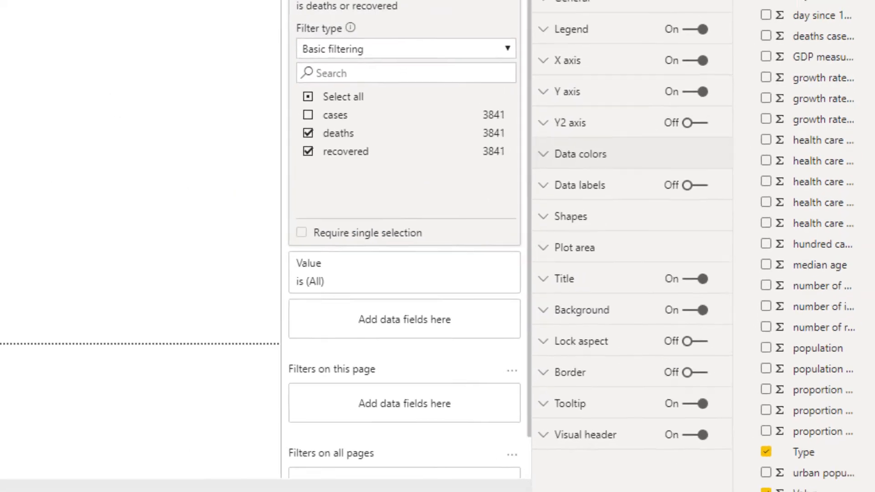
left_click(137, 182)
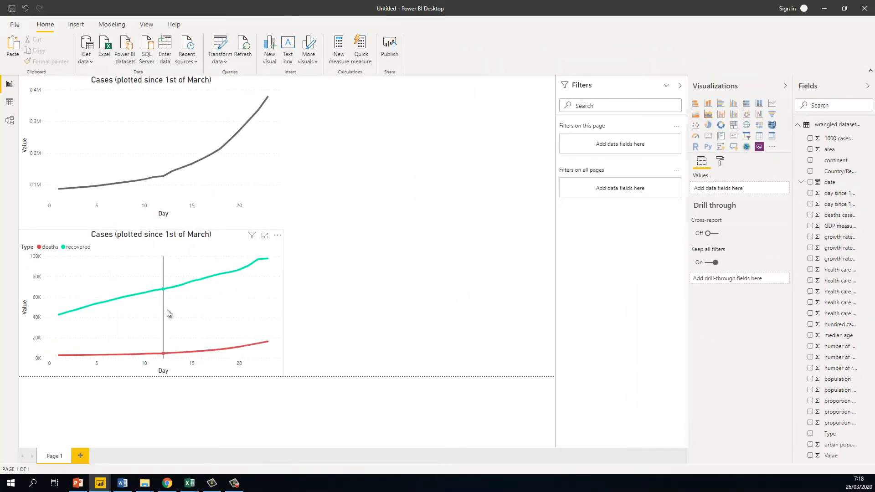
- Change the lower chart's title to "Deceased and recovered (plotted since 1st of March)"
left_click(167, 310)
left_click(720, 162)
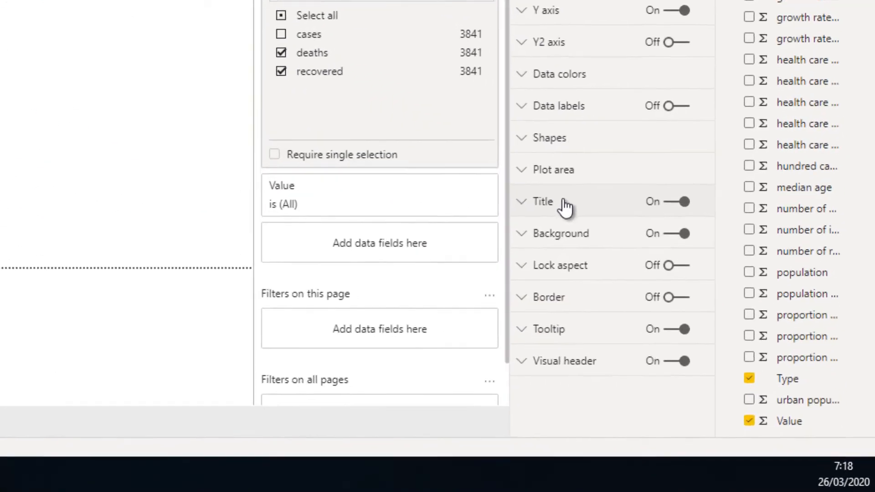
left_click(713, 347)
triple_click(532, 237)
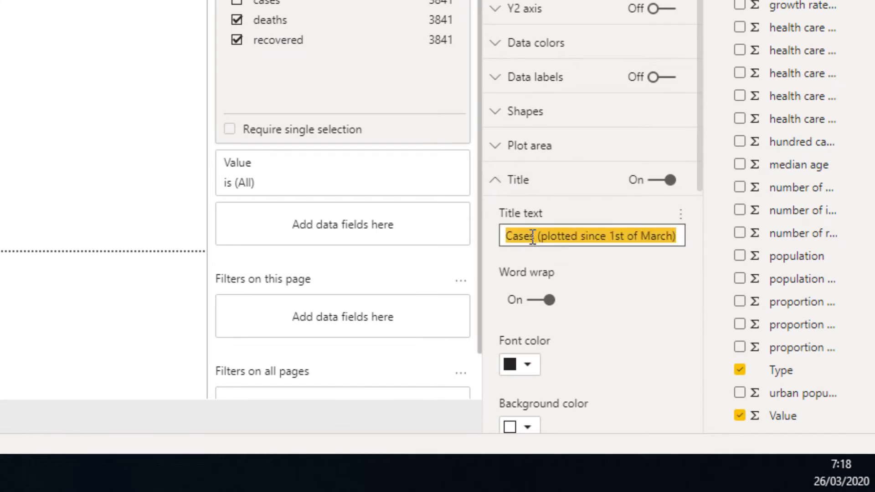
type("De")
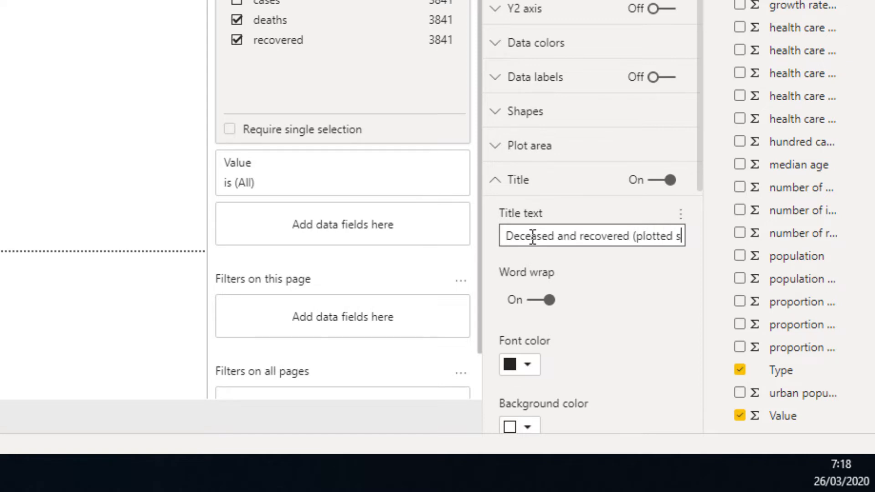
type("ince 1st of")
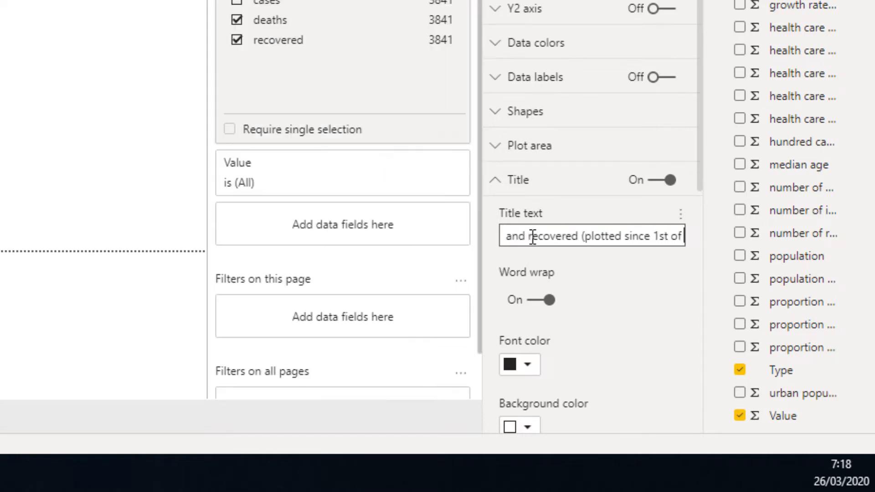
type(" March)")
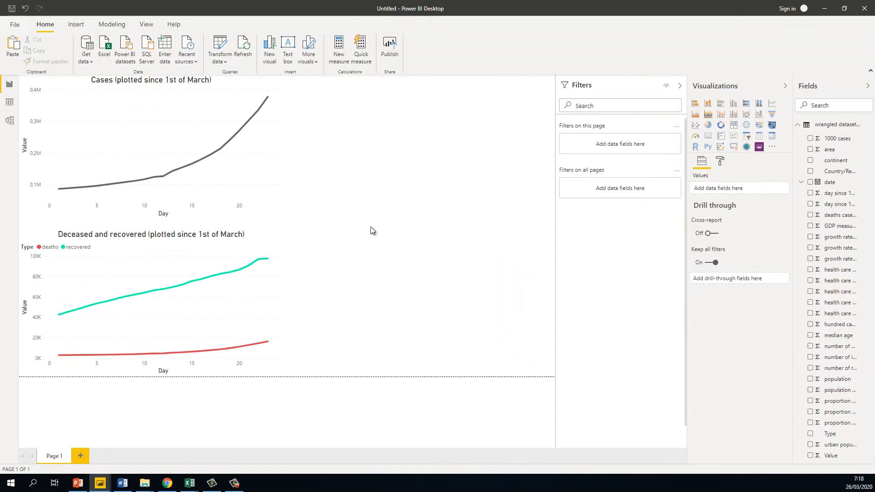
mouse_move(251, 196)
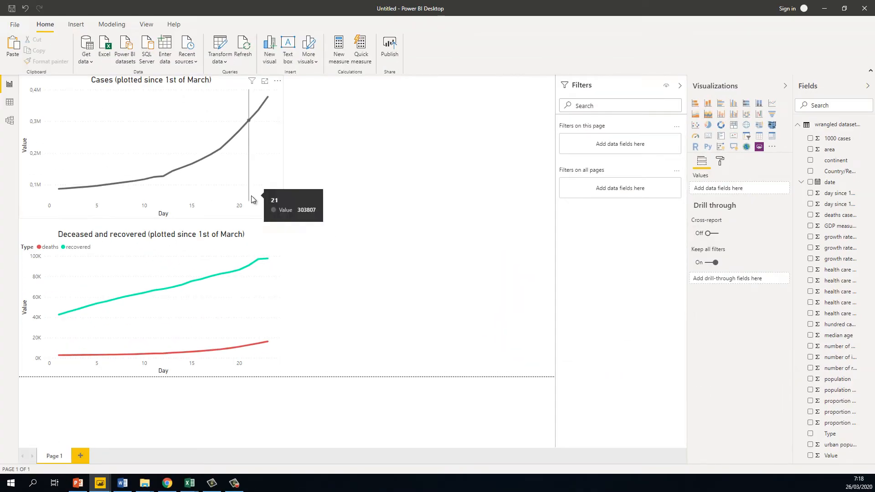
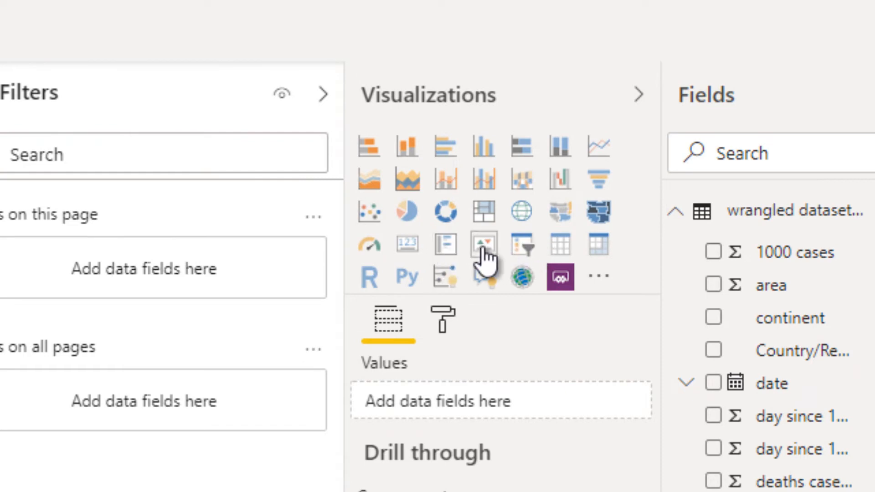
left_click(523, 249)
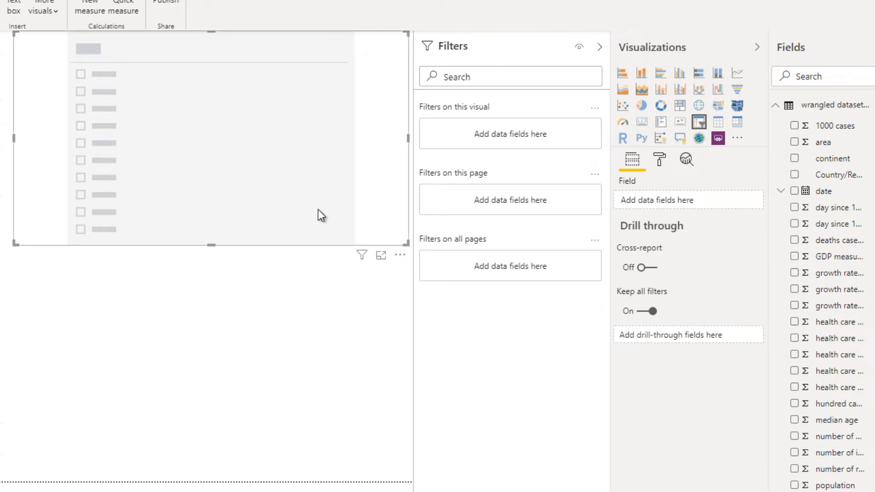
key("Delete")
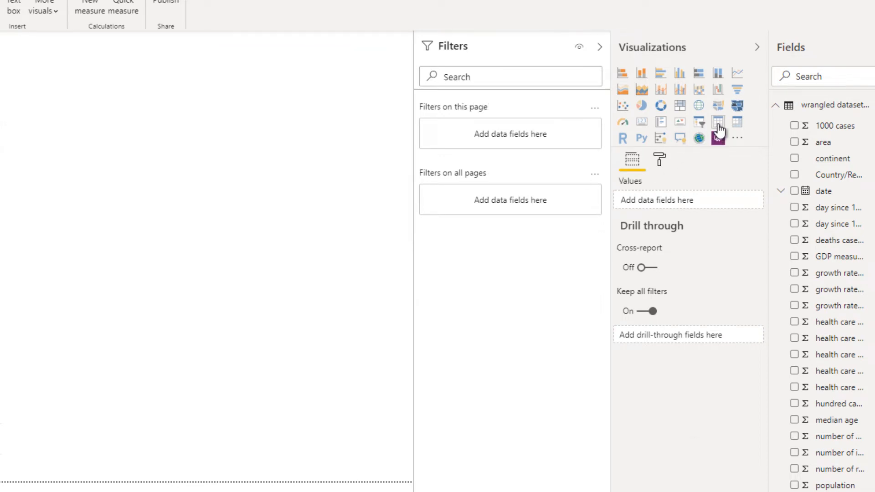
- Add a table visual beside the charts and reshape it into a tall, narrow block spanning the height of both charts
left_click(719, 131)
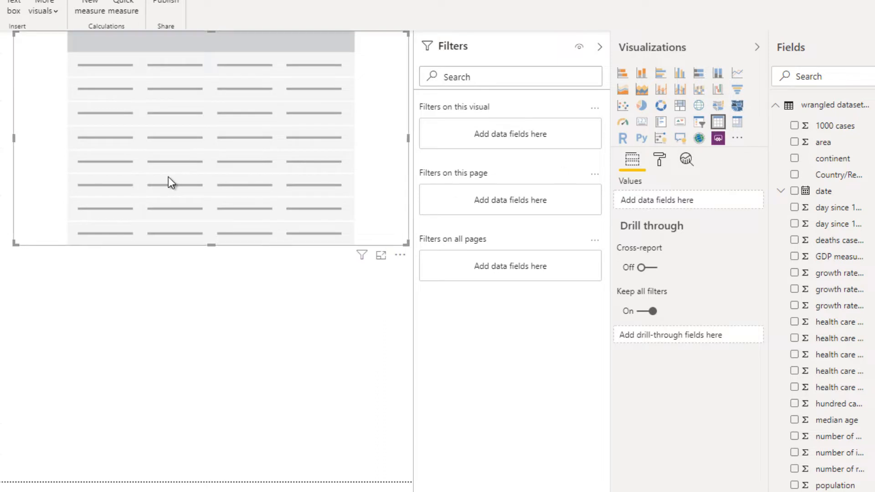
left_click_drag(20, 243, 155, 470)
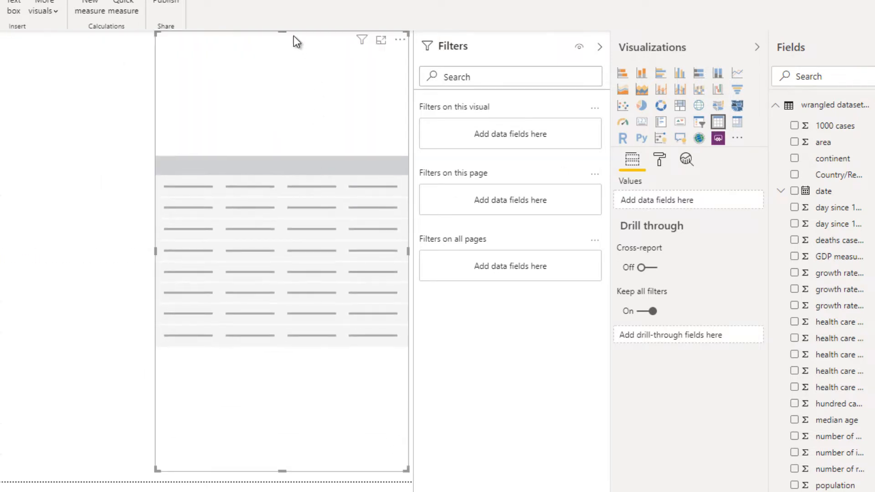
left_click_drag(282, 38, 282, 50)
left_click_drag(298, 169, 283, 168)
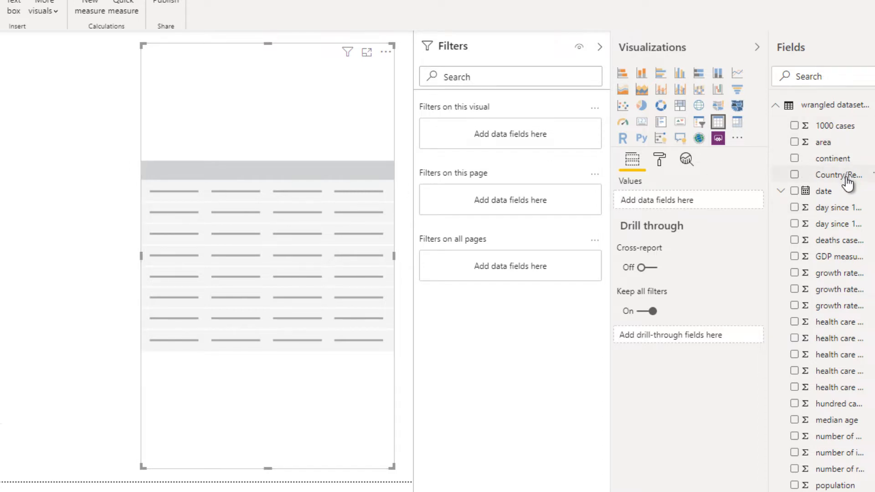
- Add the Country/Region and Value fields as the table's columns
left_click_drag(844, 183, 703, 202)
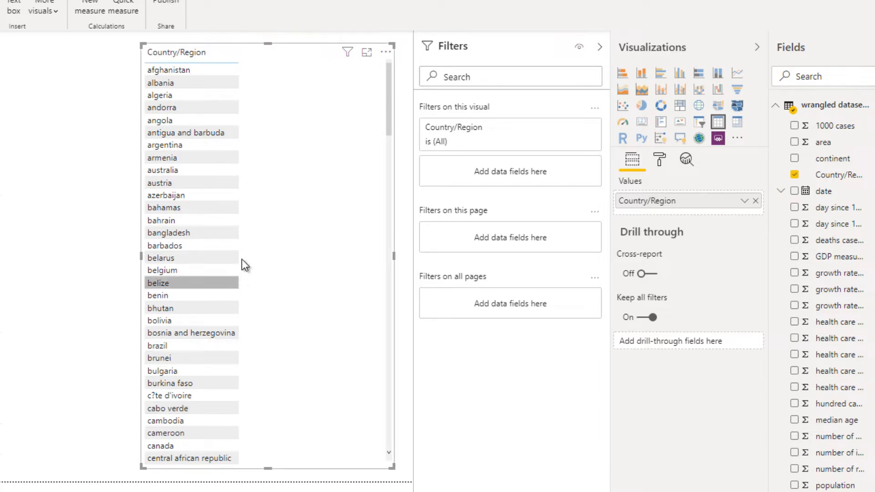
scroll(244, 246, "down", 10)
scroll(245, 233, "down", 20)
scroll(252, 234, "up", 20)
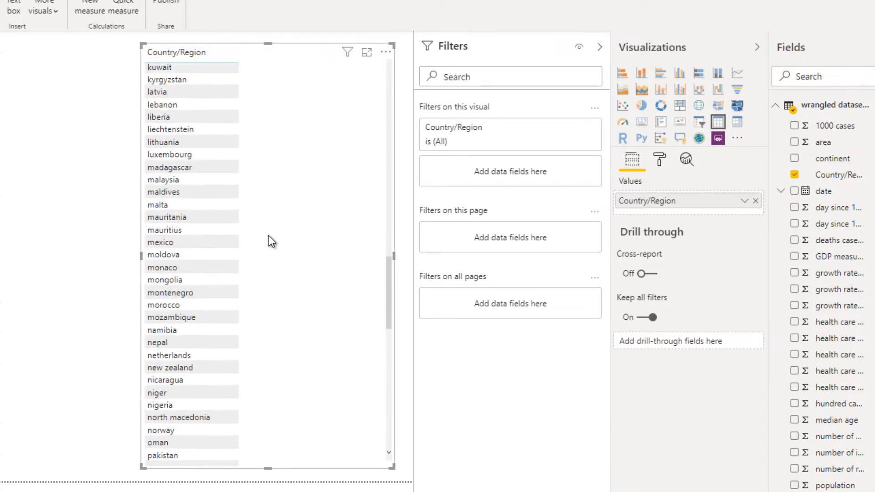
scroll(269, 236, "up", 3)
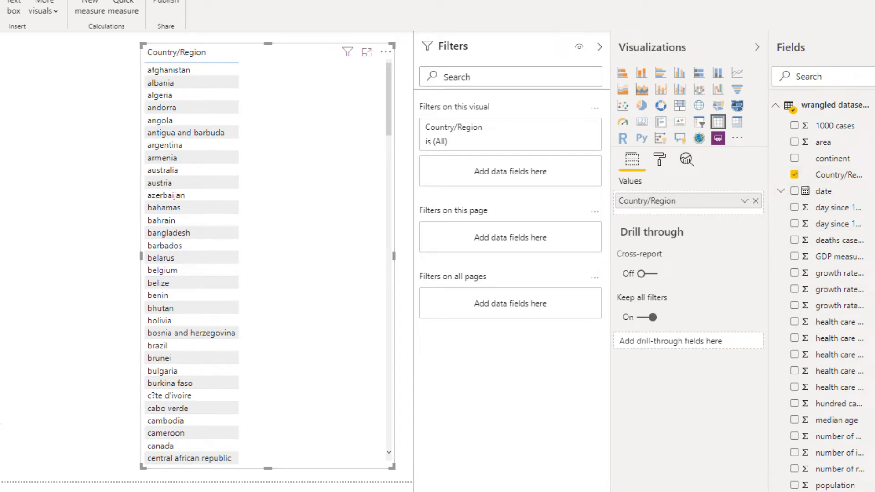
left_click_drag(783, 363, 703, 215)
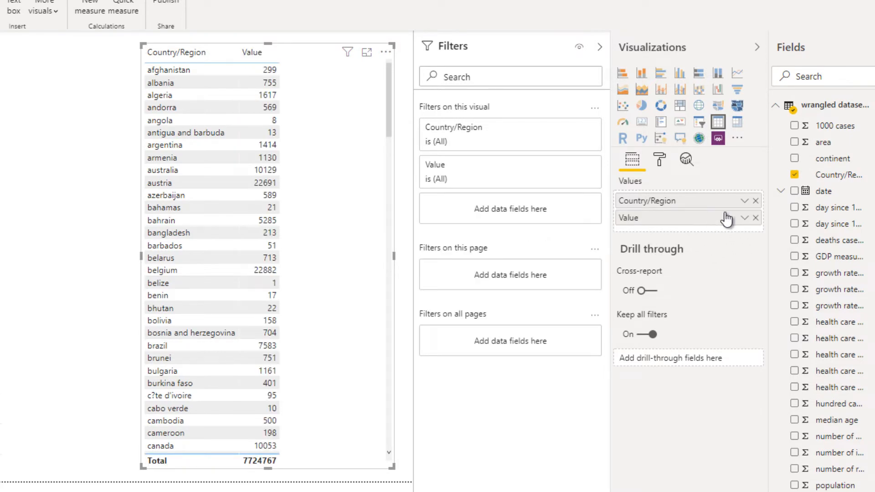
- Examine the table's summed values per country, especially China's, and the aggregation options available for the Value field
left_click(745, 218)
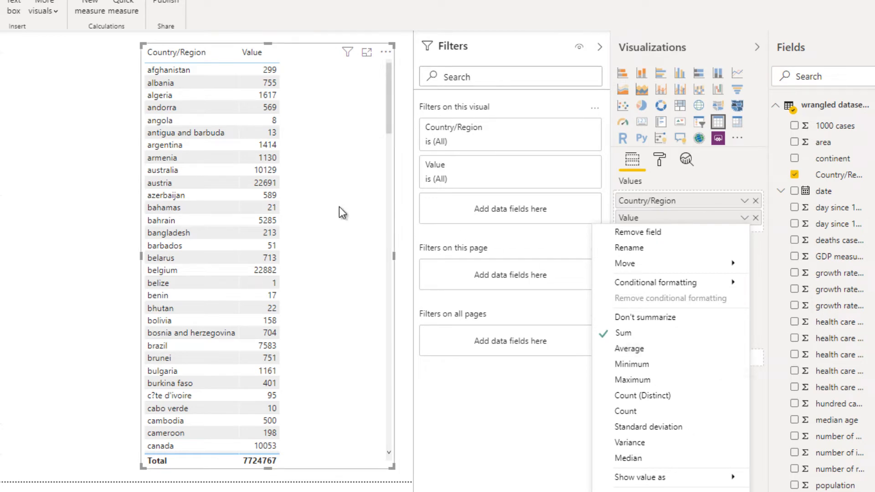
left_click(321, 195)
scroll(312, 239, "down", 10)
scroll(313, 239, "up", 10)
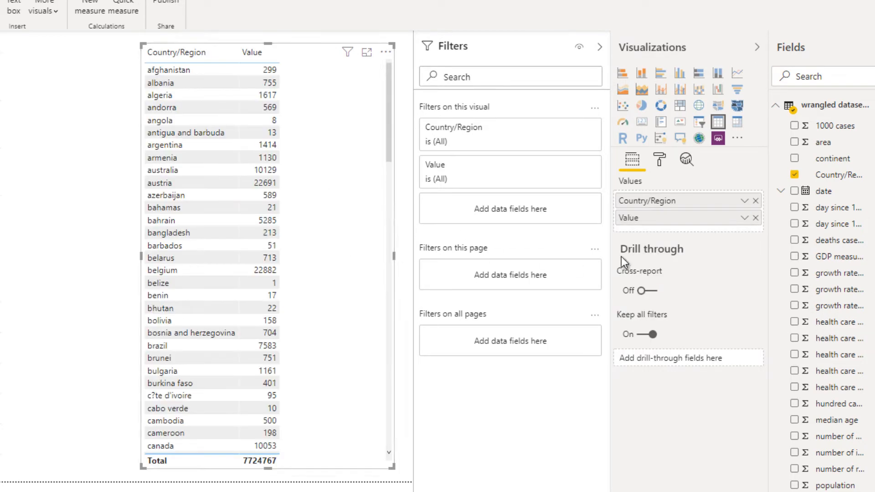
scroll(294, 278, "down", 10)
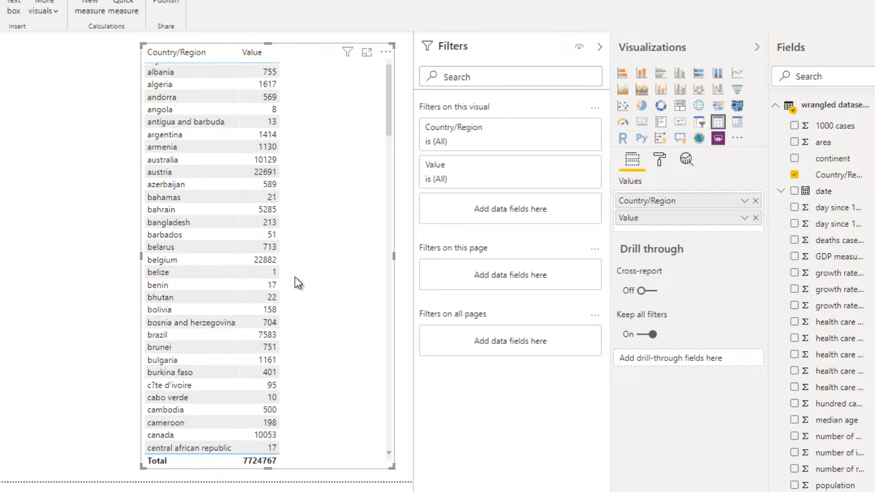
scroll(295, 277, "up", 5)
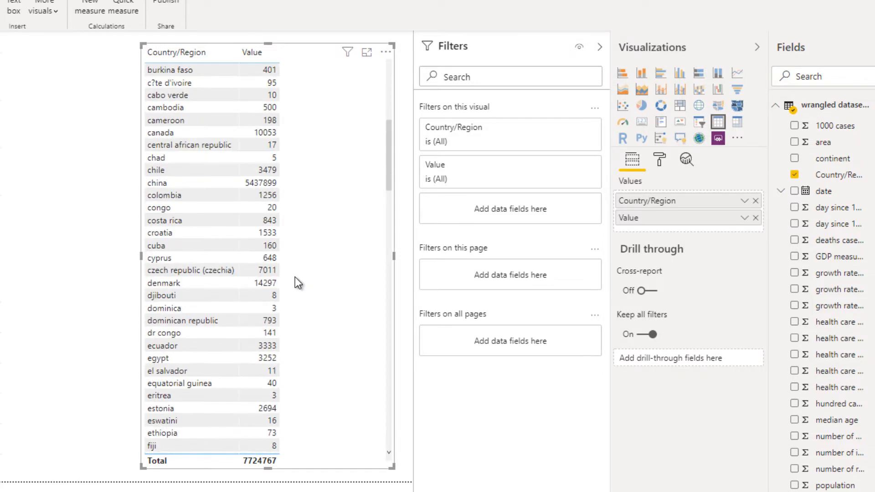
scroll(292, 300, "up", 2)
scroll(273, 342, "down", 1)
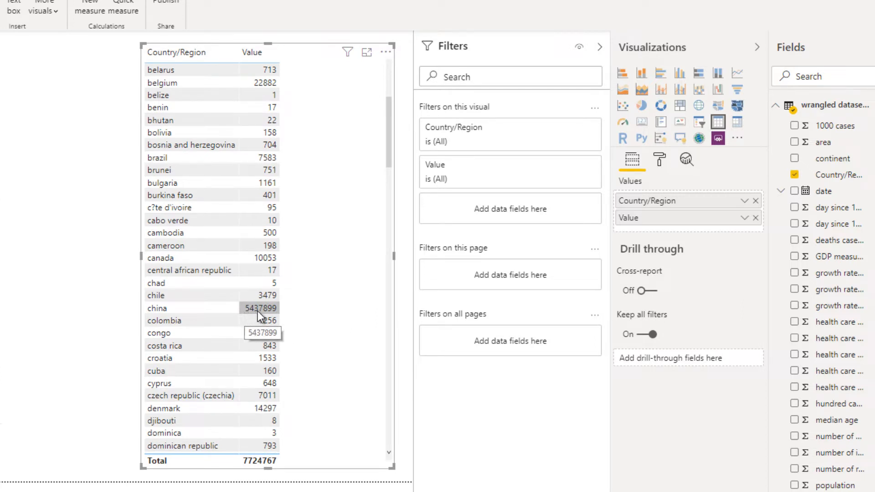
left_click(744, 218)
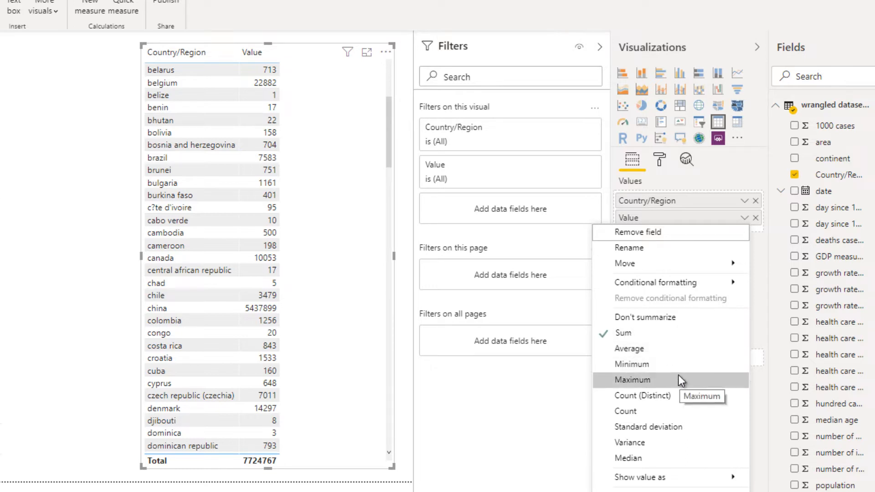
left_click(546, 431)
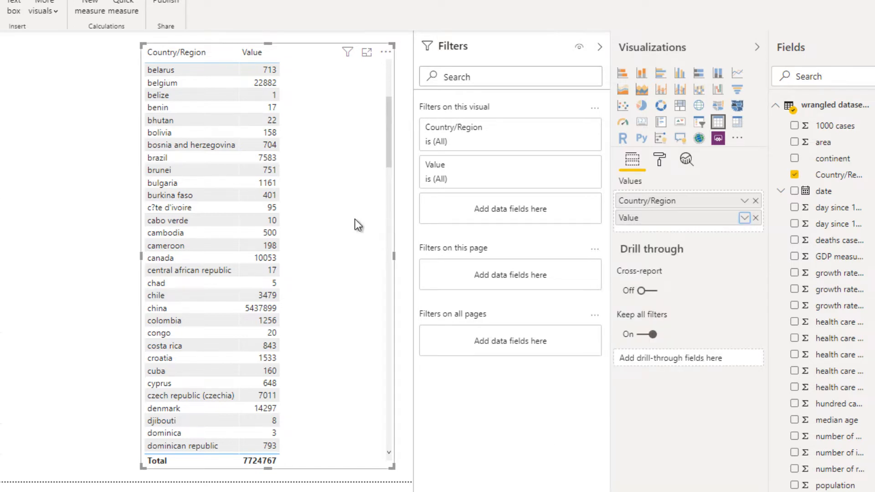
scroll(328, 212, "up", 5)
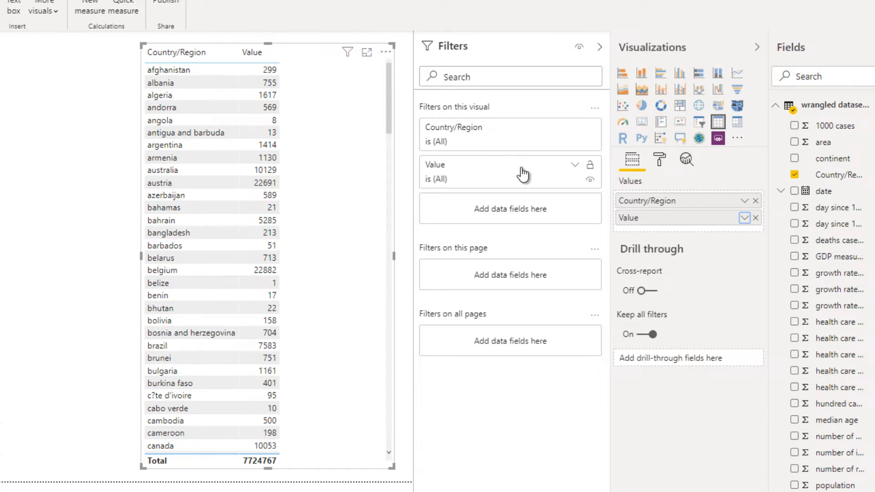
left_click(744, 218)
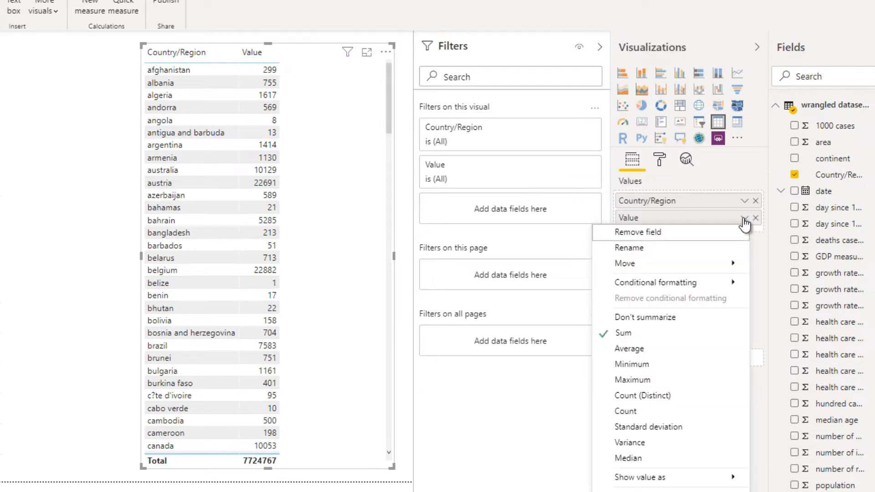
mouse_move(738, 283)
left_click(753, 299)
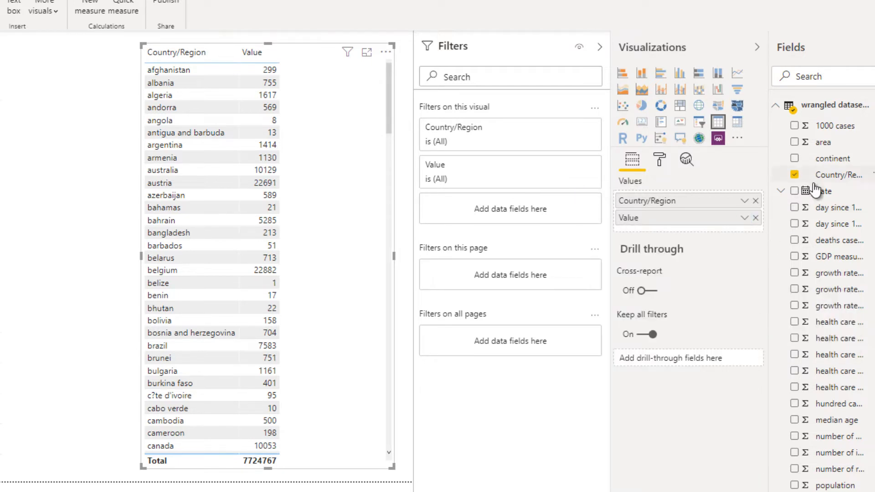
- Add the date field as a filter on the table visual
left_click_drag(823, 191, 491, 206)
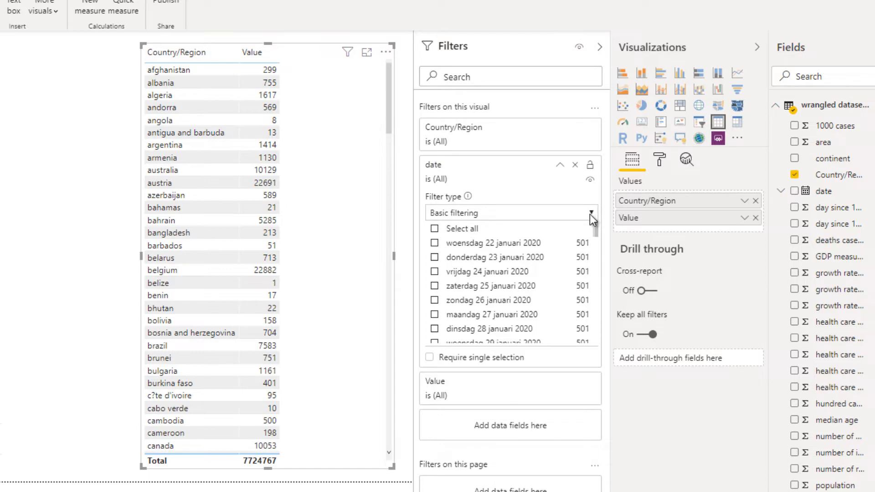
left_click(590, 214)
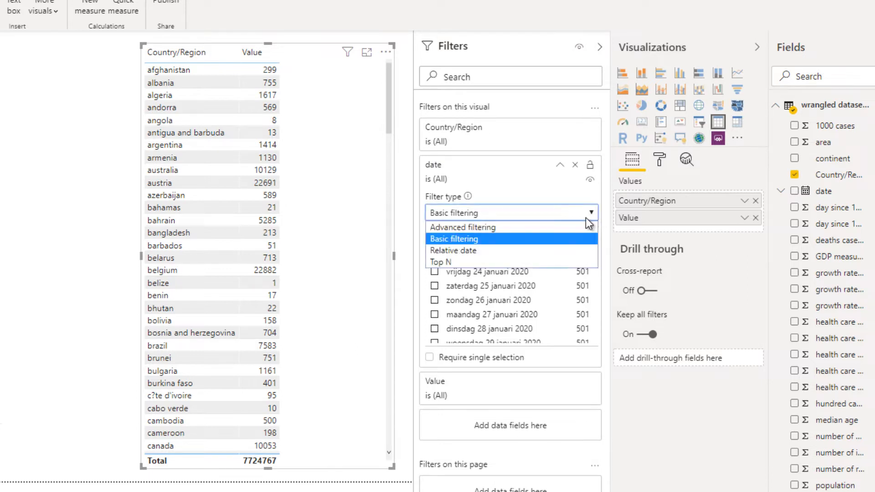
left_click(561, 252)
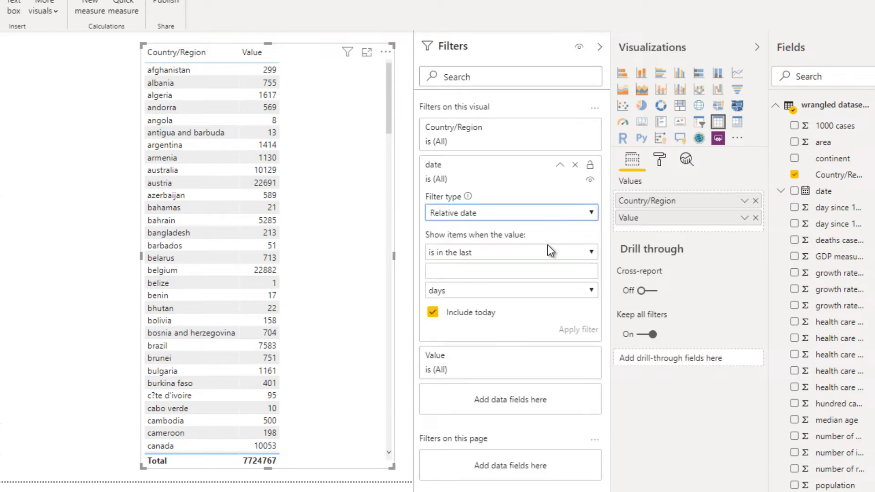
left_click(474, 253)
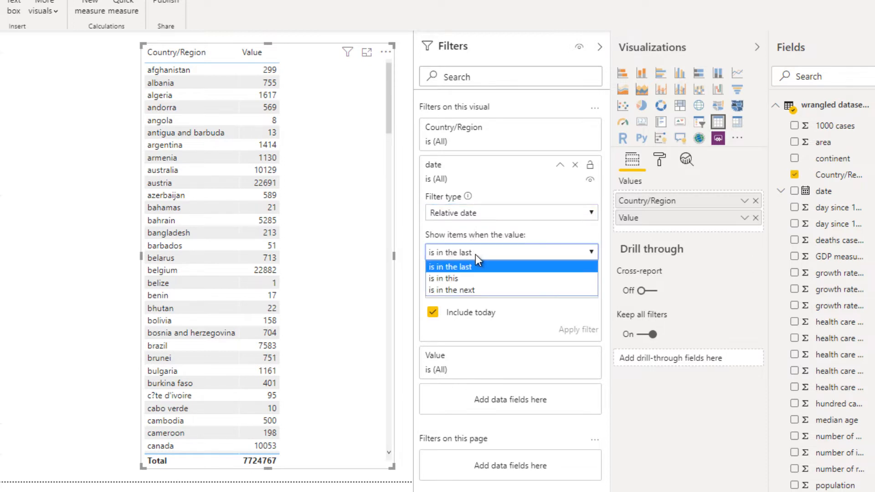
left_click(470, 221)
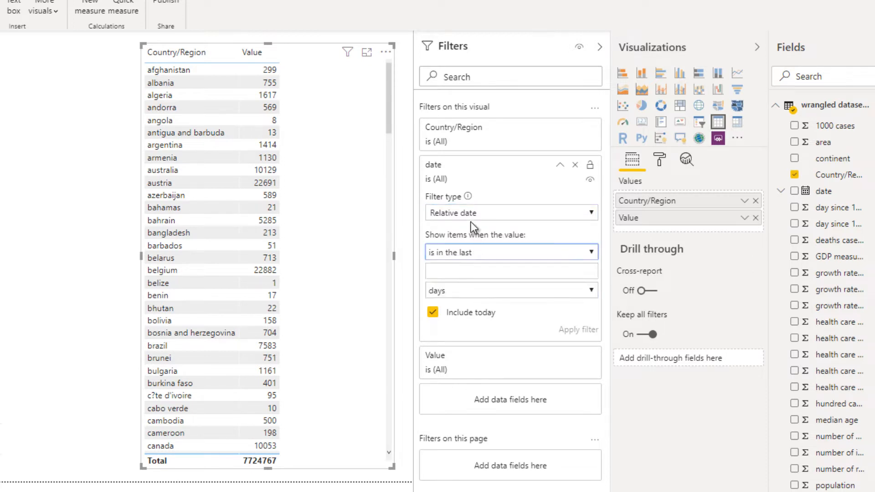
left_click(469, 215)
left_click(479, 228)
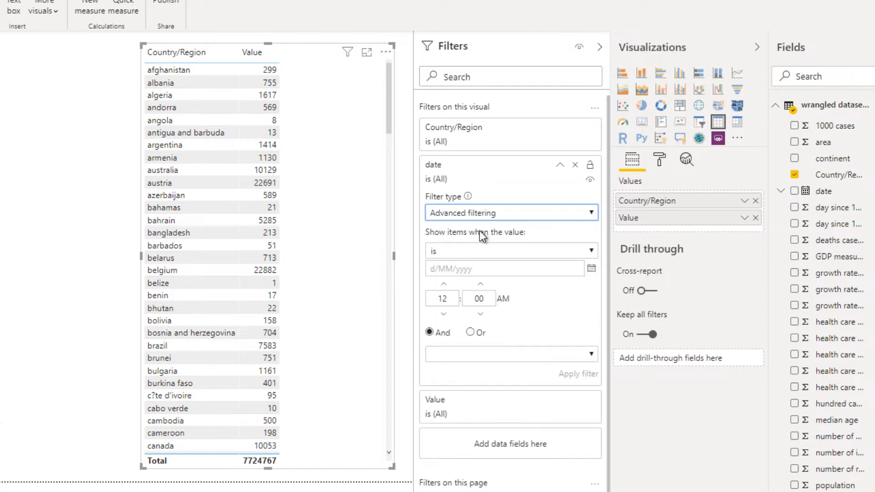
left_click(486, 249)
left_click(486, 249)
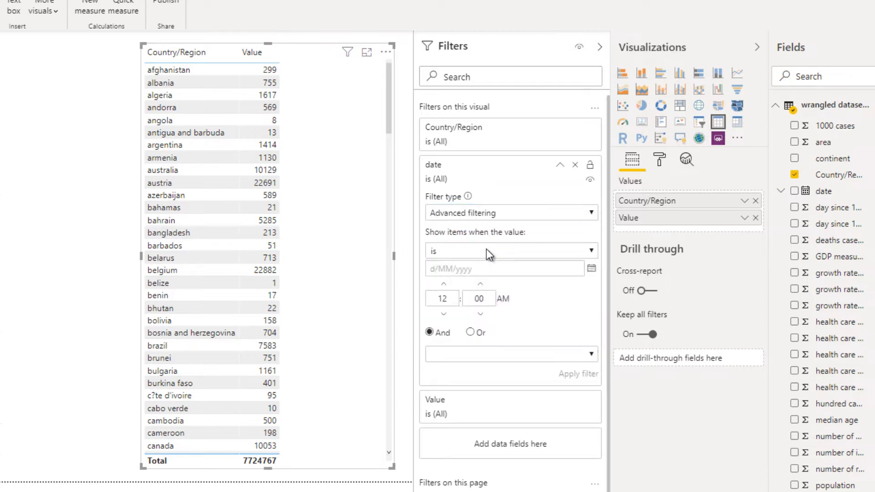
- Set the table's date filter to Top N, showing the top 1 by Latest date, and apply it
left_click(482, 215)
left_click(487, 262)
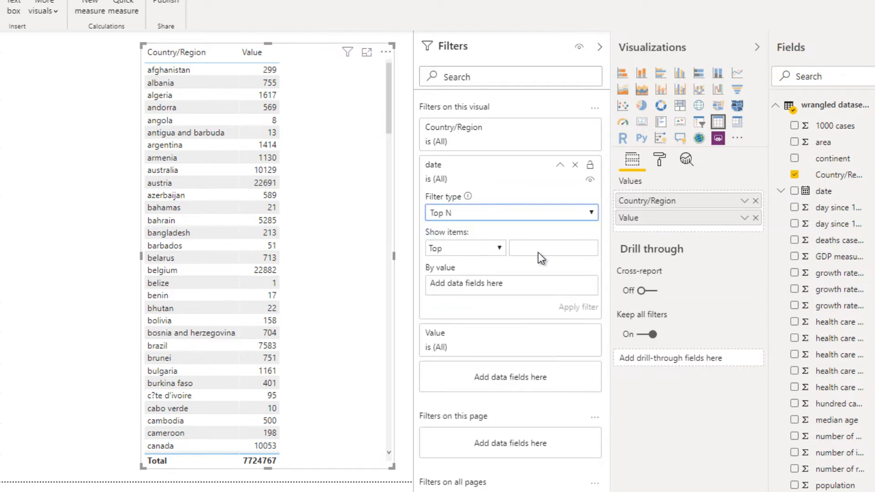
left_click(546, 248)
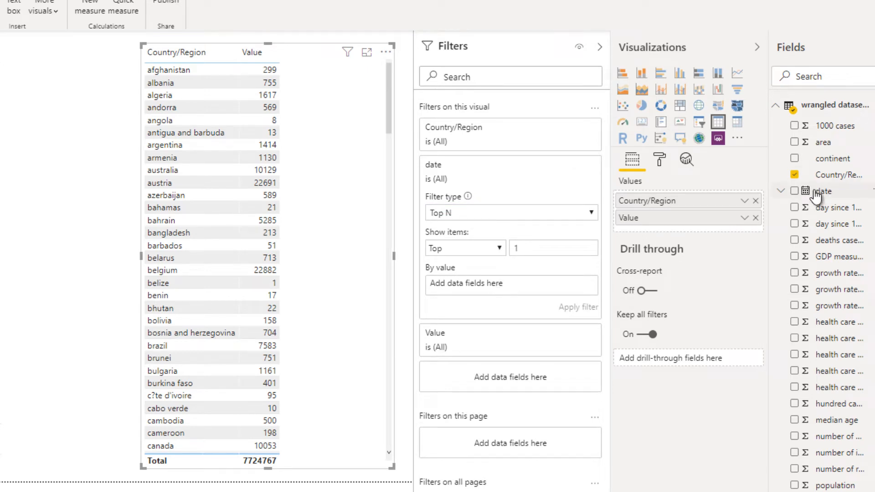
left_click_drag(816, 195, 485, 284)
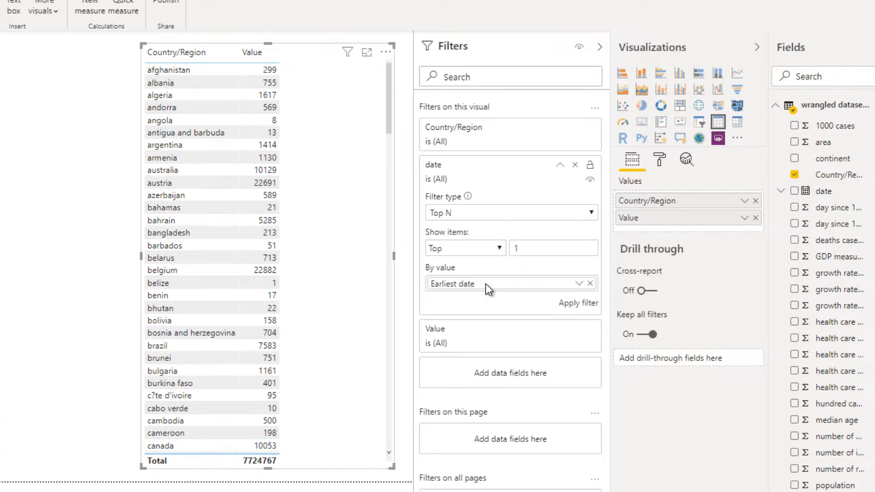
left_click(579, 285)
left_click(595, 313)
left_click(584, 304)
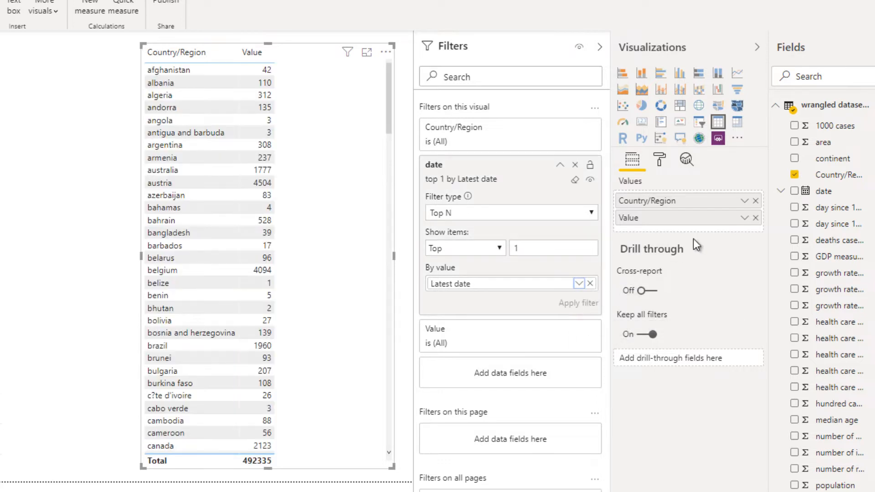
left_click(560, 165)
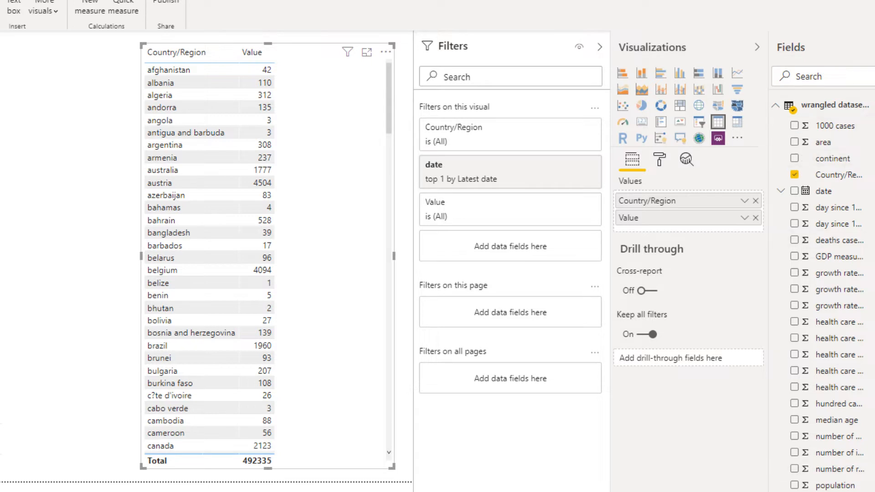
- Add the Type field as a filter on the table visual and limit it to cases
left_click_drag(720, 463, 529, 234)
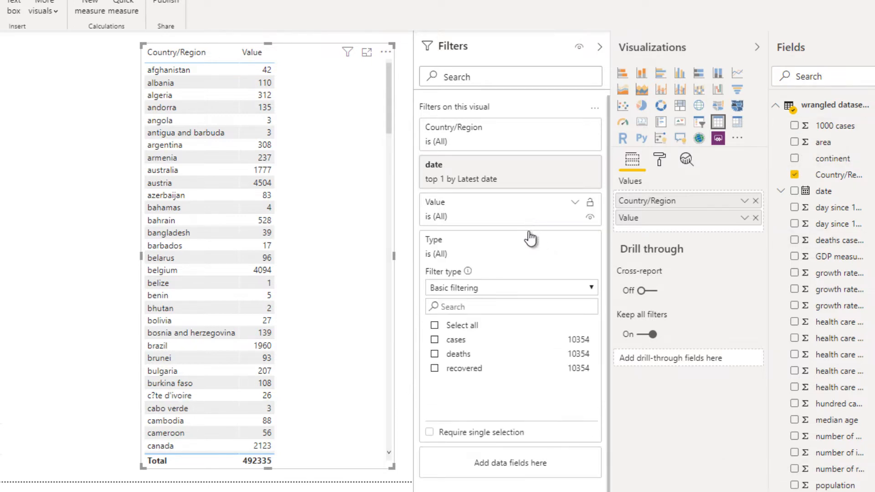
left_click(434, 344)
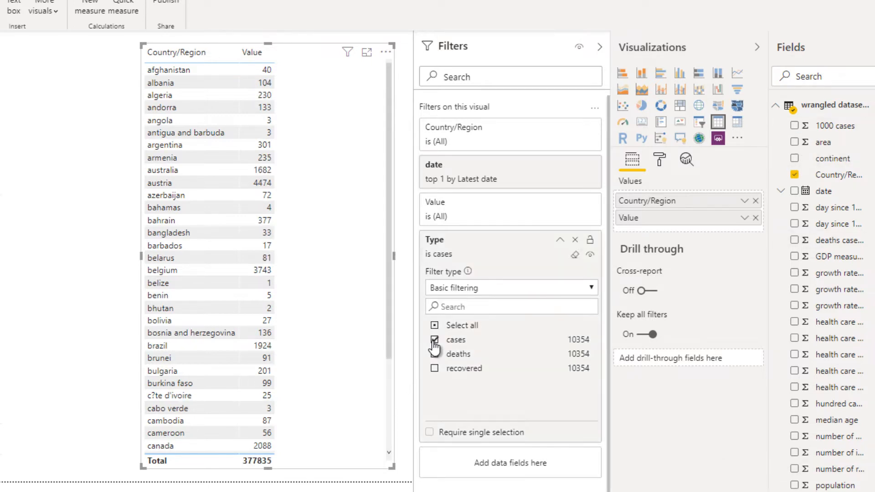
left_click(434, 344)
left_click(434, 344)
left_click(434, 344)
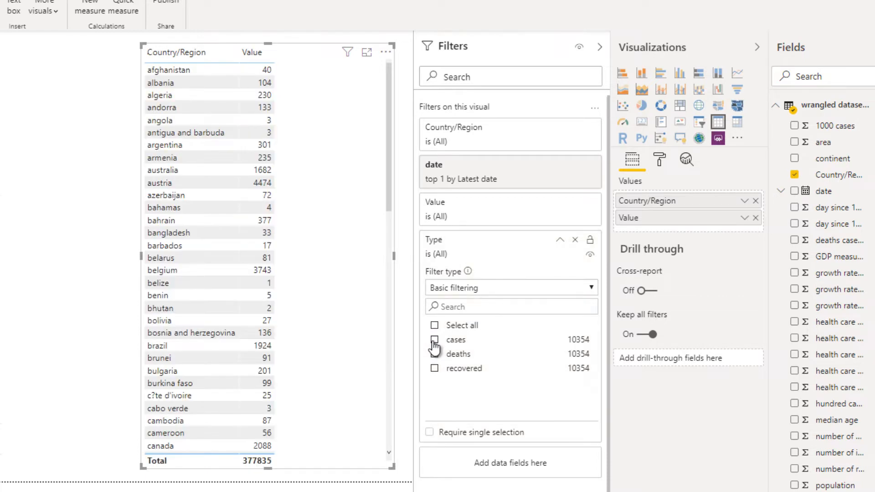
left_click(434, 344)
left_click(434, 344)
left_click(434, 341)
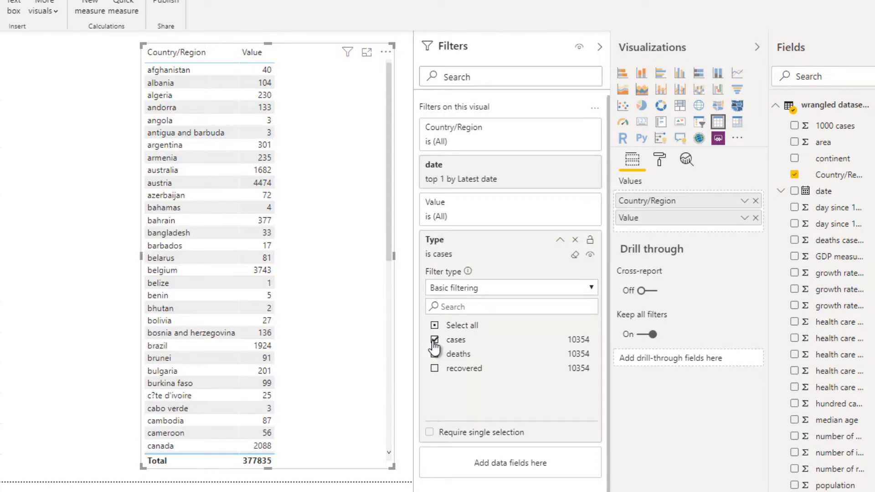
left_click(435, 340)
left_click(435, 341)
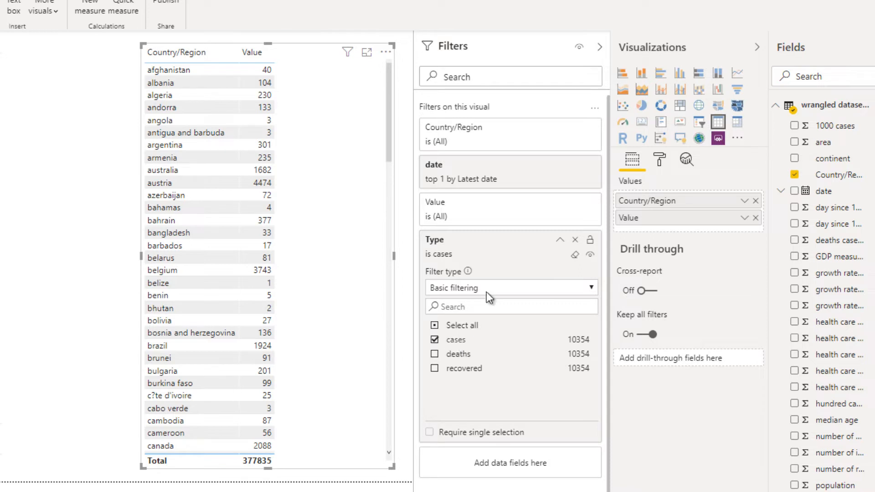
left_click(560, 240)
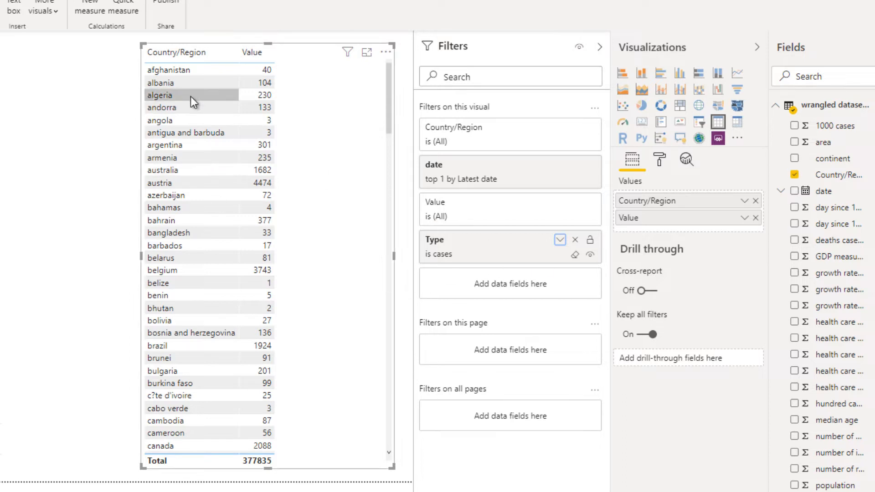
- Sort the table by Value in descending order
left_click(251, 58)
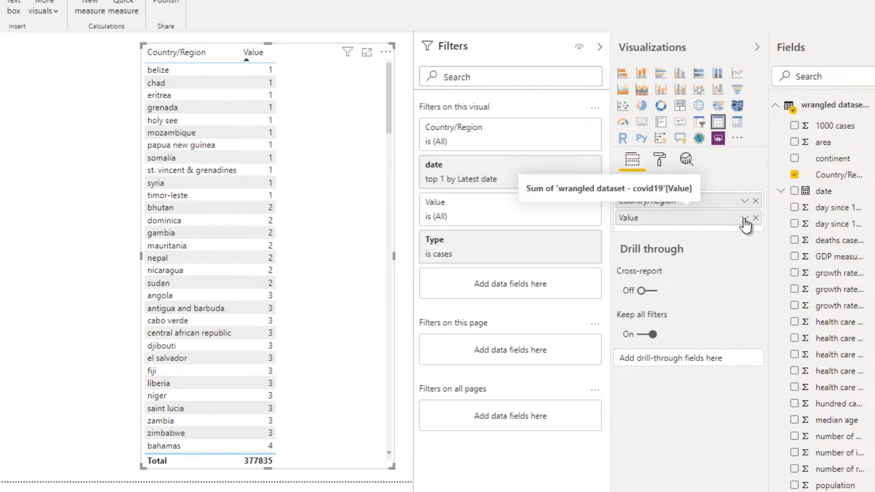
left_click(744, 219)
left_click(258, 50)
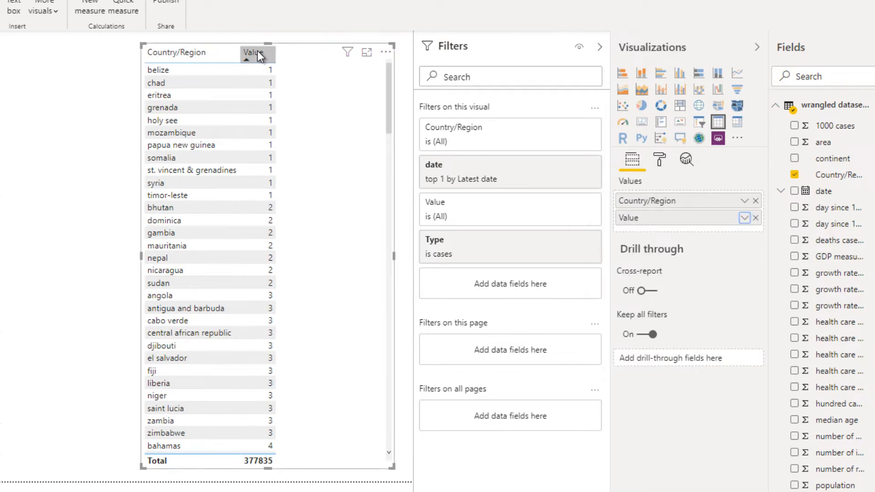
left_click(258, 54)
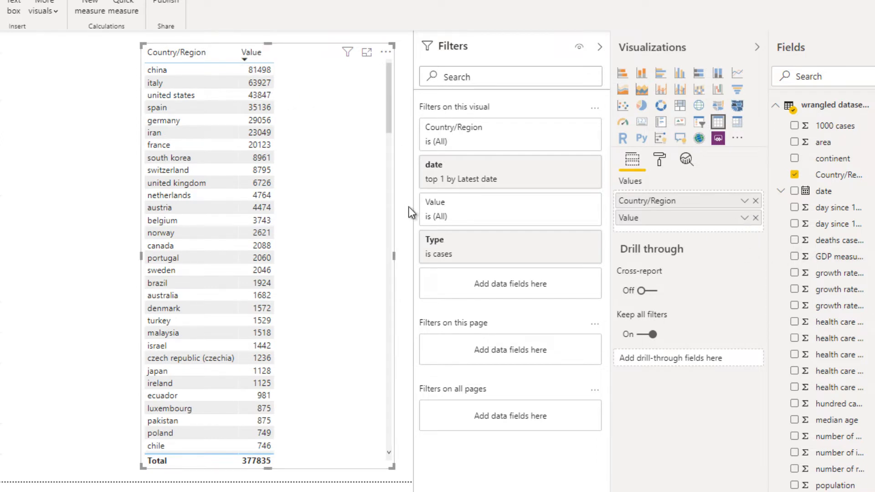
- Try the Minimum and Maximum aggregations for the table's Value column, and return it to Sum
left_click(744, 218)
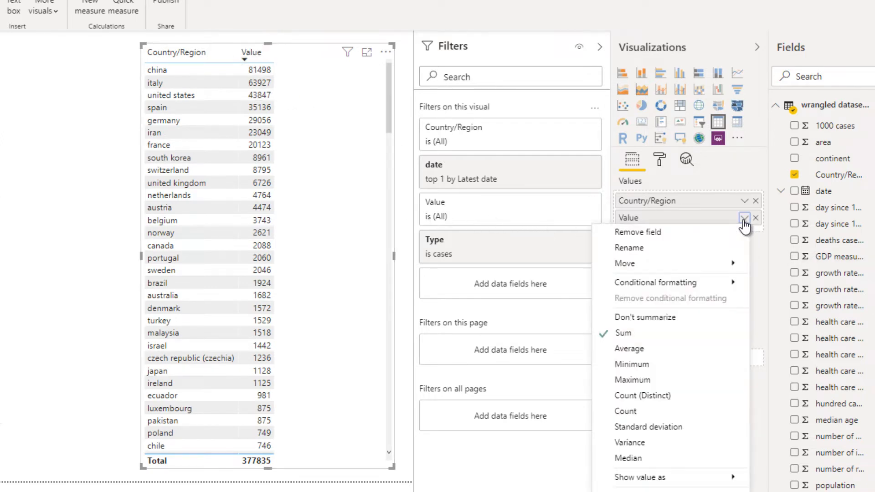
left_click(683, 363)
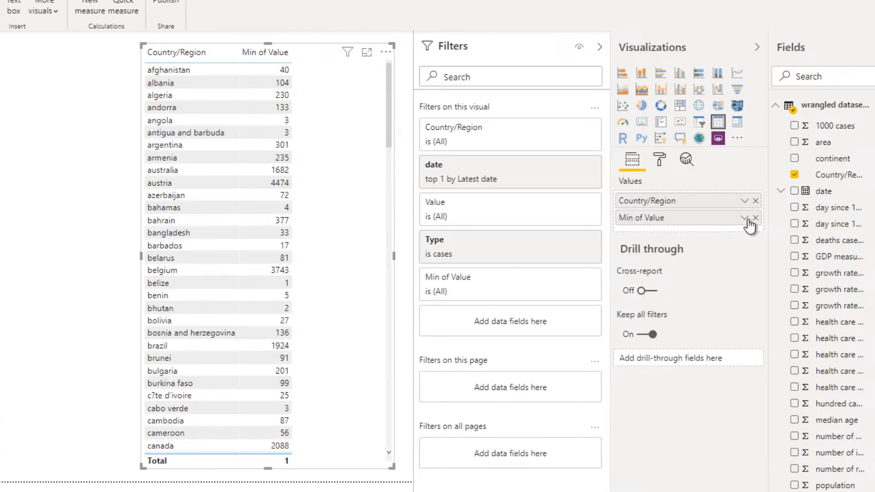
left_click(286, 63)
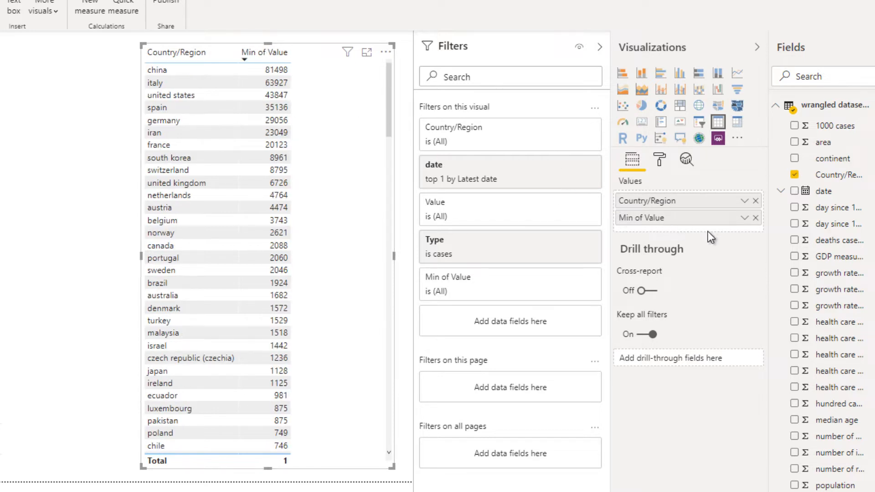
left_click(744, 218)
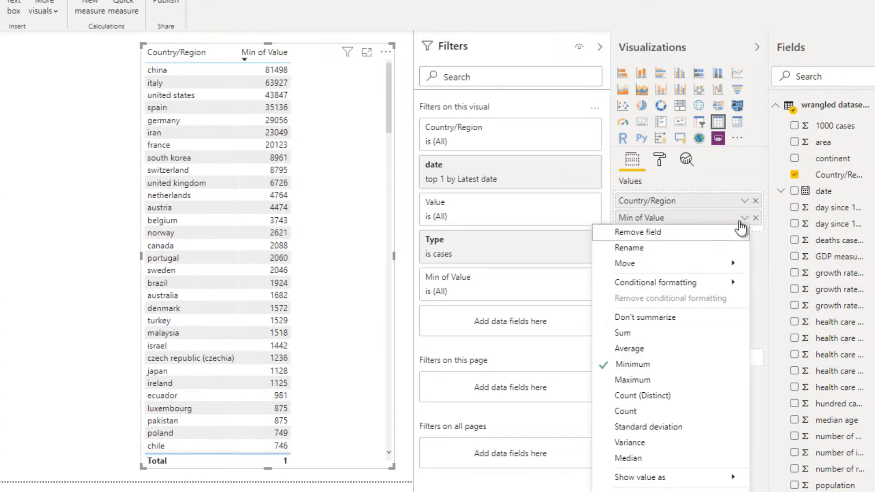
left_click(660, 378)
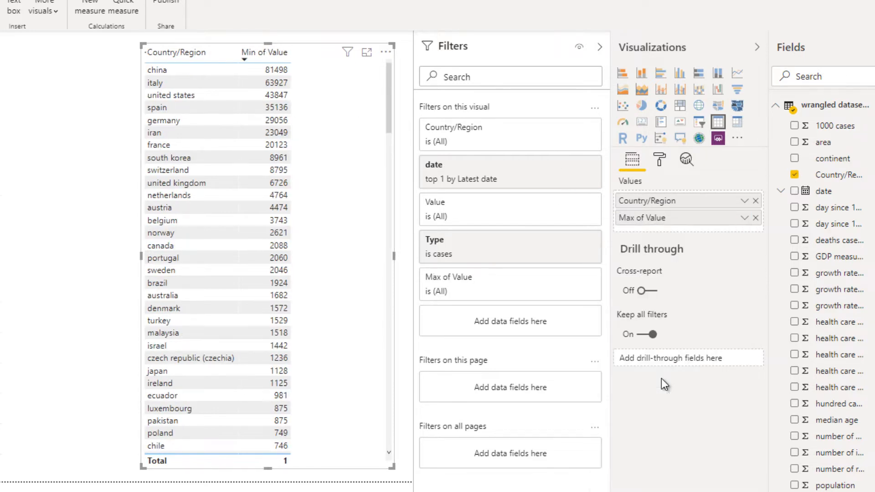
left_click(256, 54)
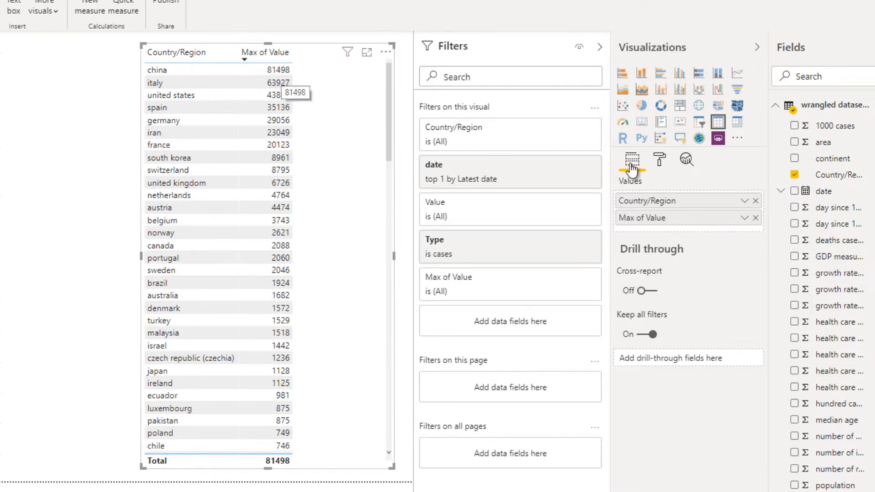
left_click(745, 218)
left_click(688, 318)
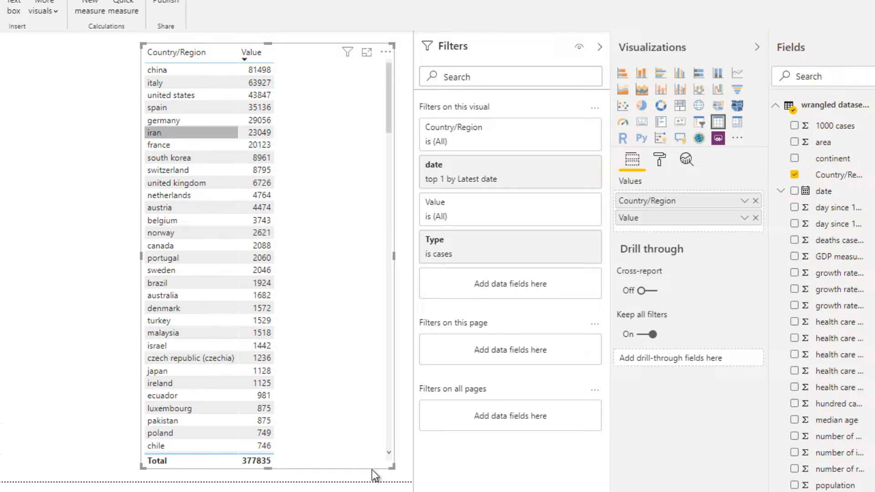
- Set the Value column's aggregation to Minimum and sort the table by it in descending order
left_click(745, 218)
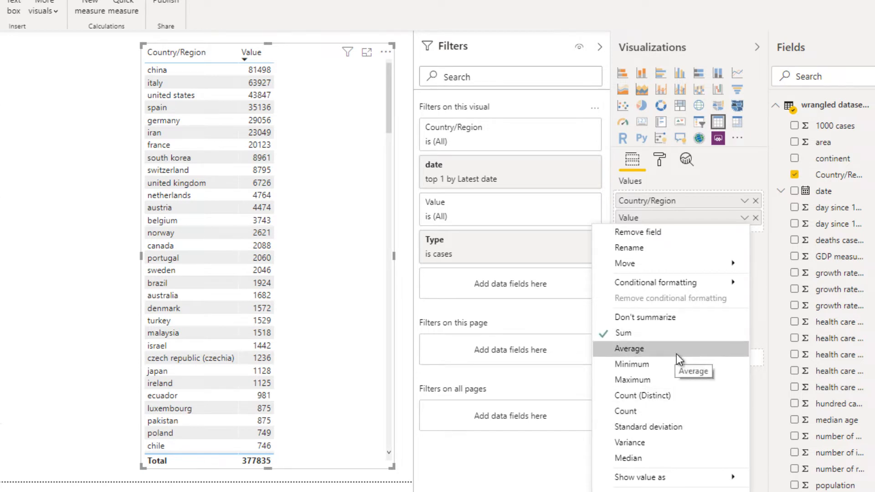
left_click(685, 363)
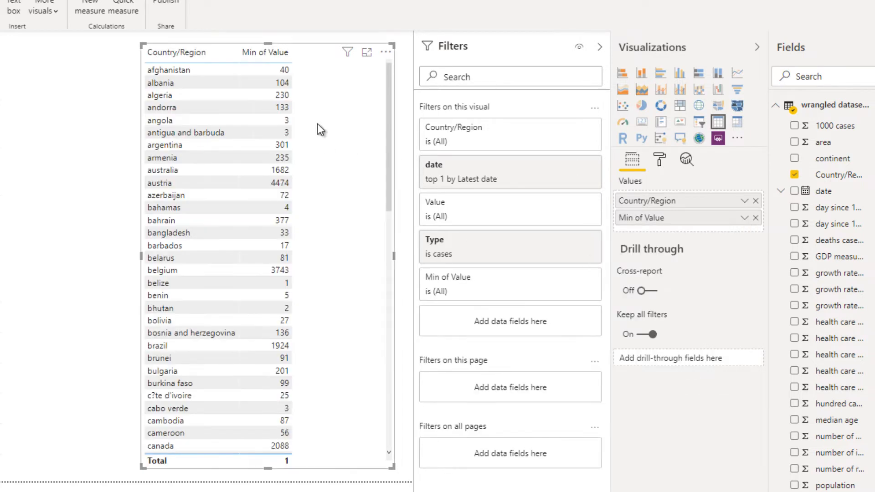
left_click(280, 58)
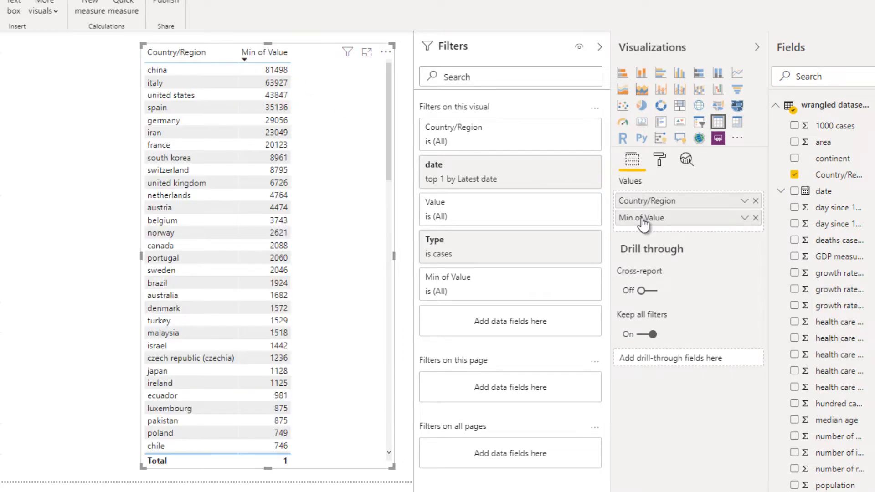
- Rename the table's Min of Value column to "Cases on 23/03"
double_click(643, 219)
left_click(682, 217)
left_click_drag(682, 217, 625, 216)
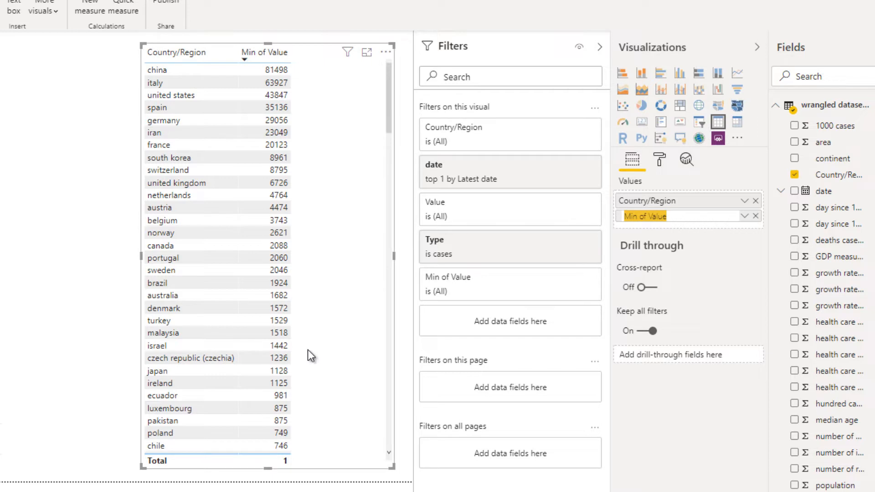
key("BackSpace")
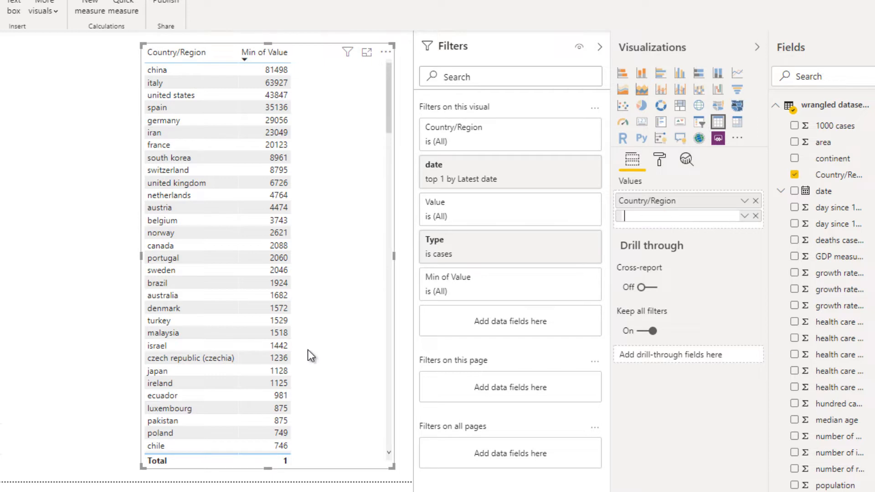
type("Cases on 23/03")
key("Return")
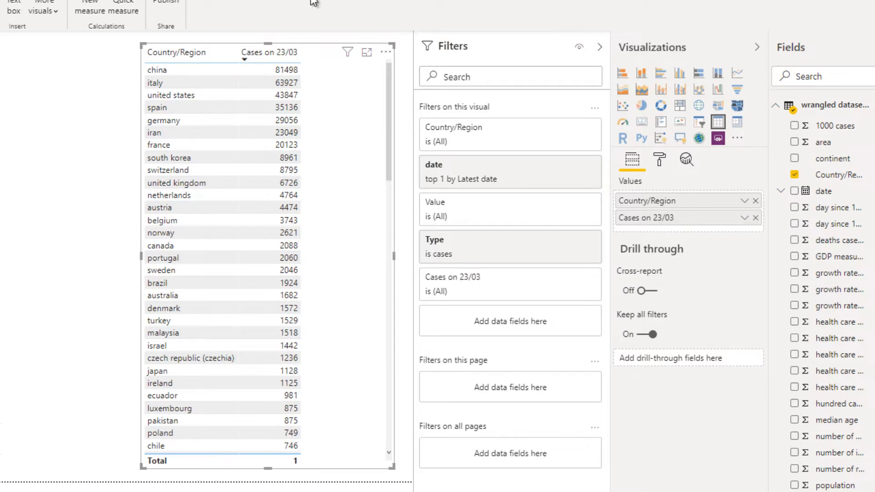
- Rename the table's Country/Region column to "Region"
double_click(678, 201)
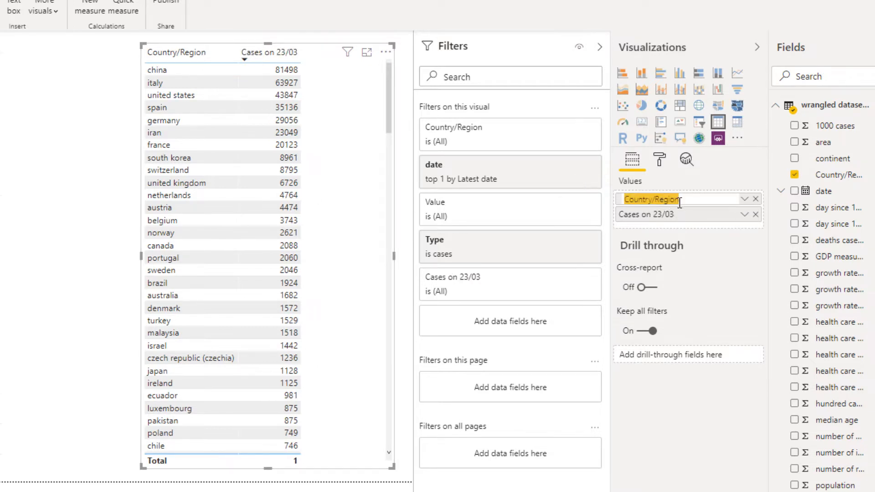
type("Region")
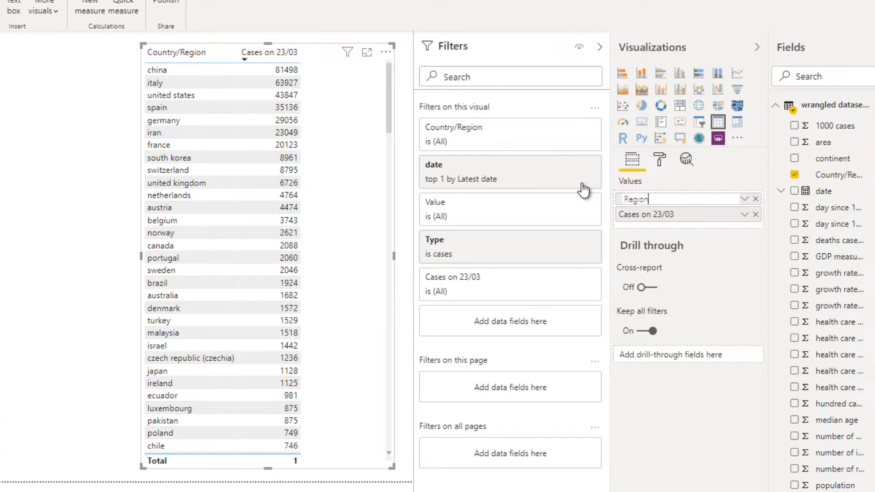
left_click(728, 272)
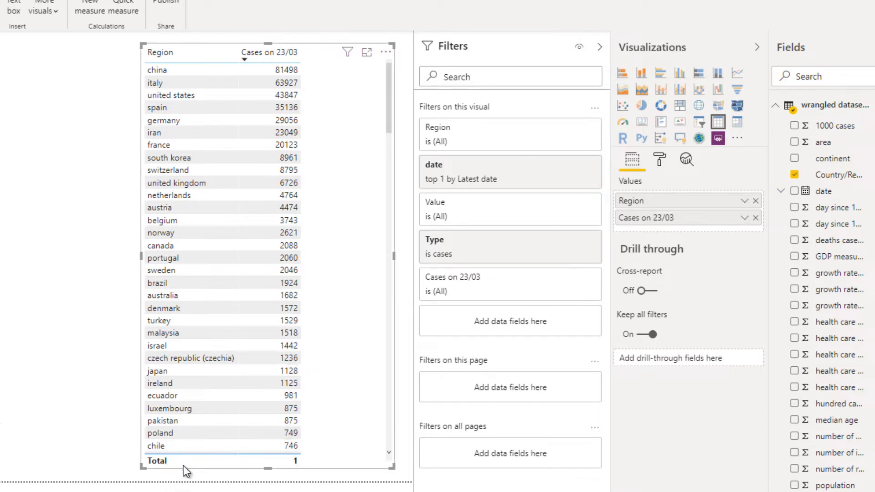
- Turn off the totals row in the table visual's formatting
left_click(658, 158)
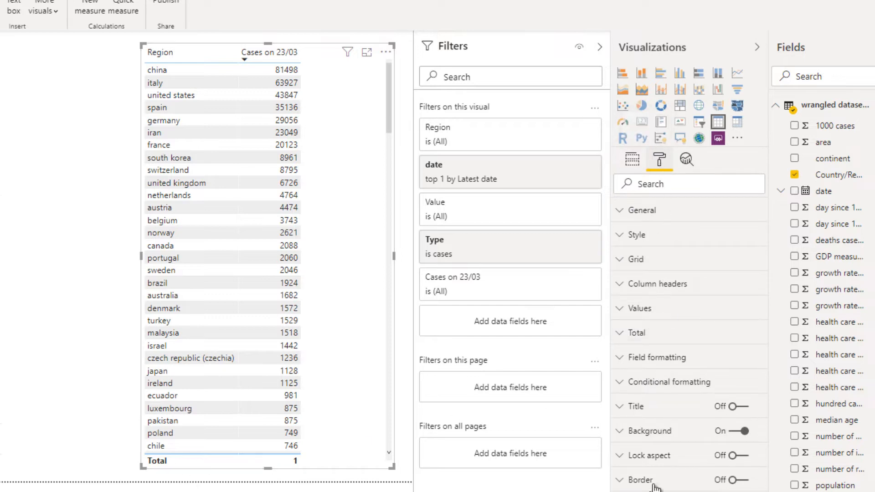
left_click(646, 335)
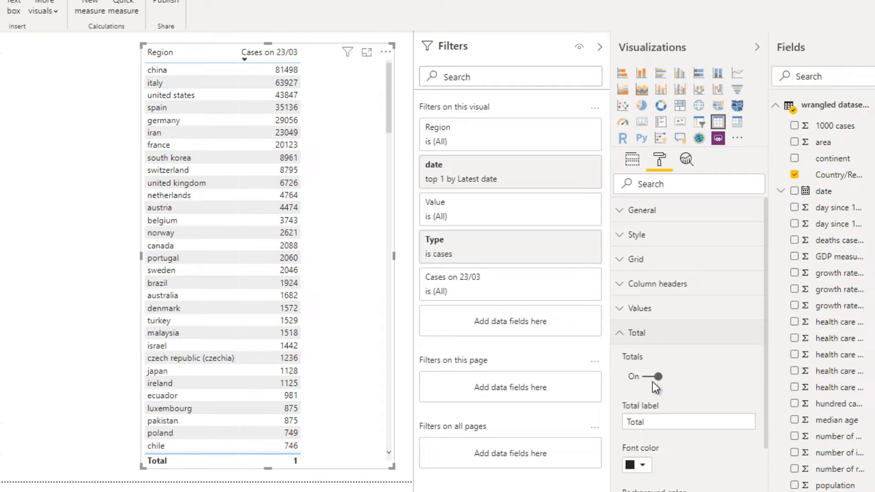
left_click(650, 380)
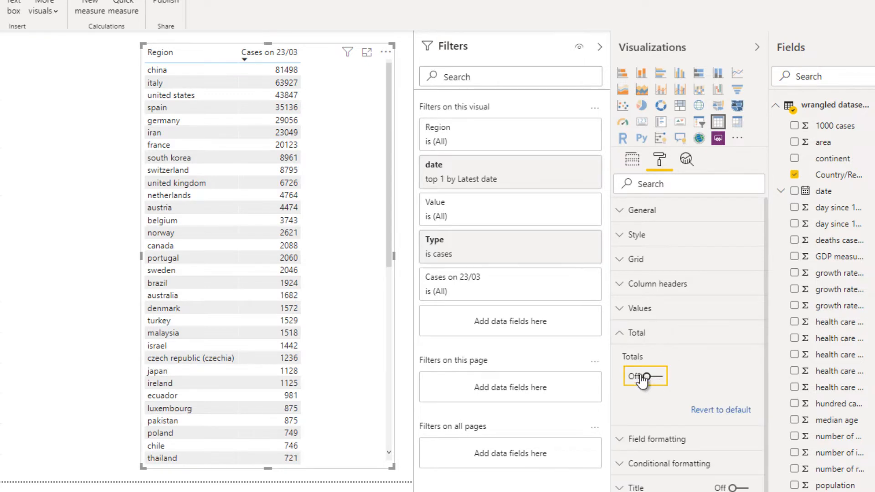
left_click(122, 353)
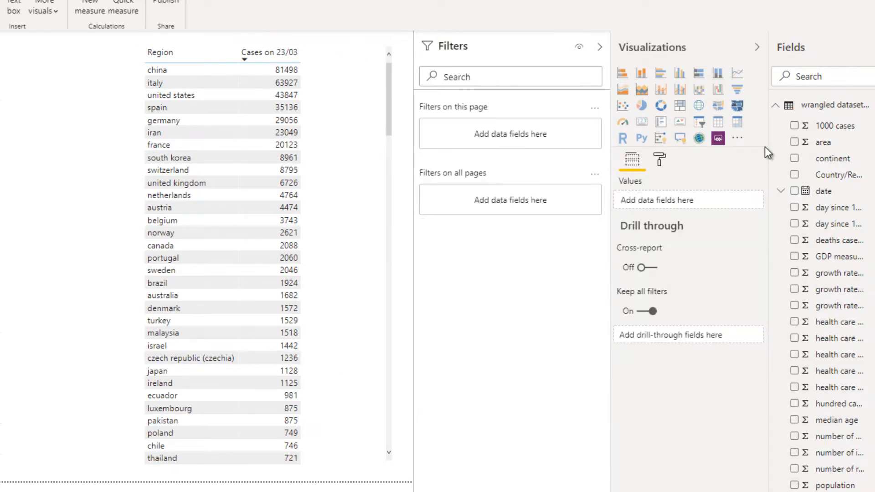
- Narrow the table visual to fit its two columns and review its country list from the highest to the lowest case counts
left_click_drag(144, 253, 201, 260)
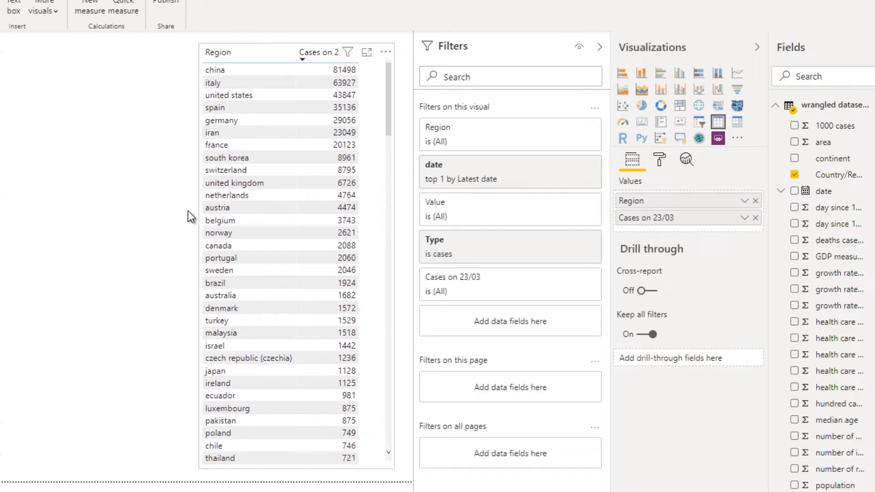
left_click(188, 211)
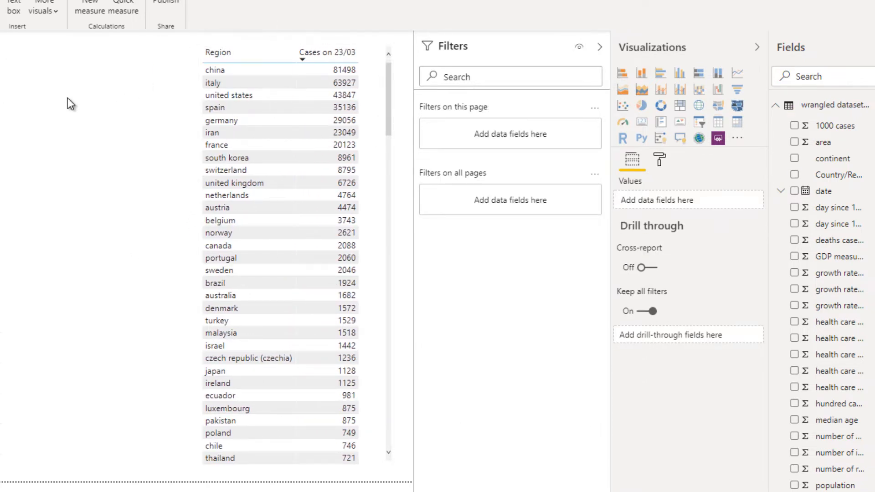
left_click_drag(387, 114, 389, 430)
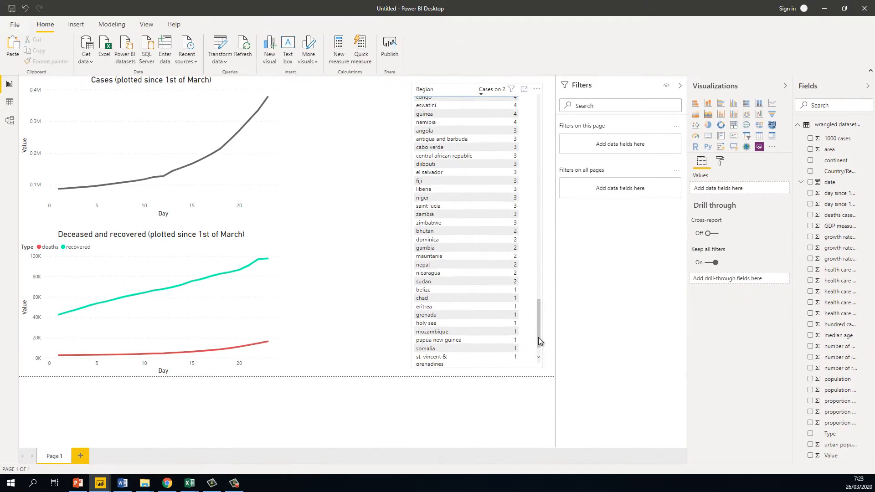
left_click_drag(539, 341, 531, 115)
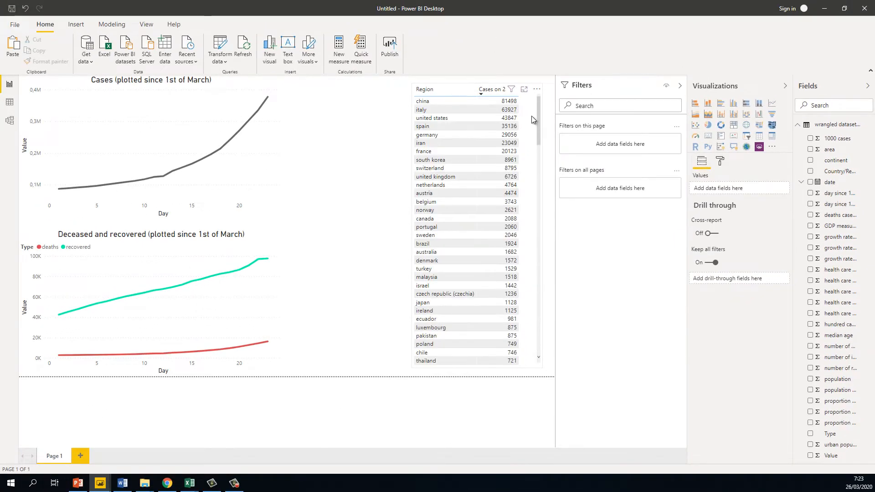
left_click(531, 115)
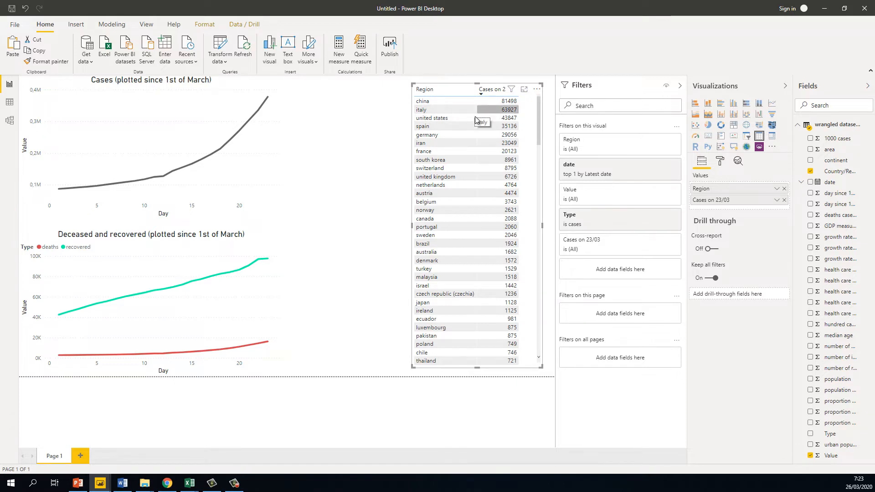
left_click(407, 133)
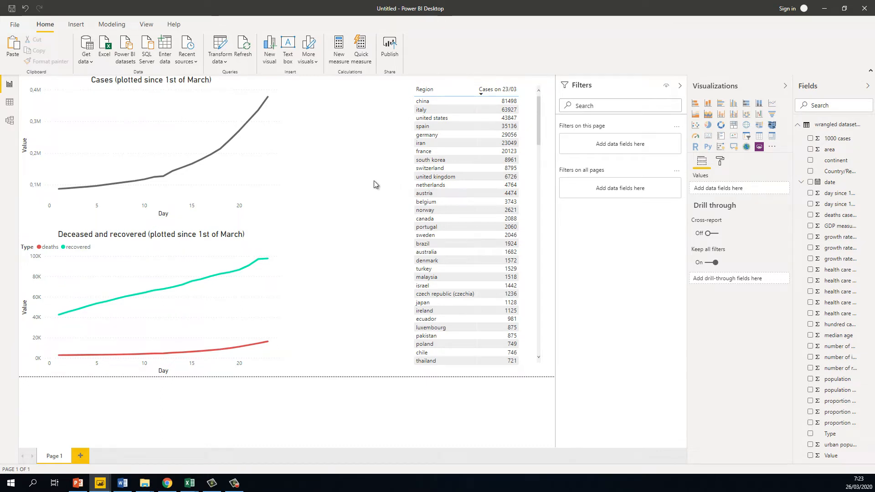
- Open the Power Query Editor and examine how the Country/Region and date columns are organised across the dataset's rows
left_click(221, 43)
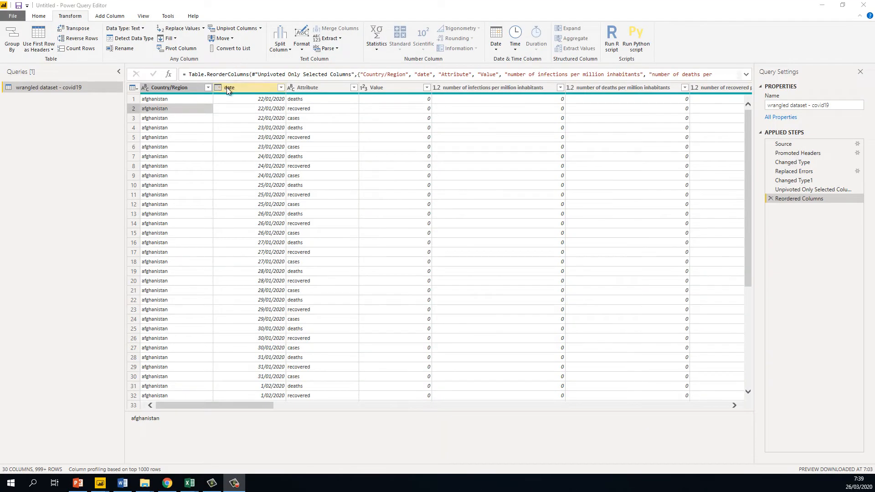
left_click(228, 89)
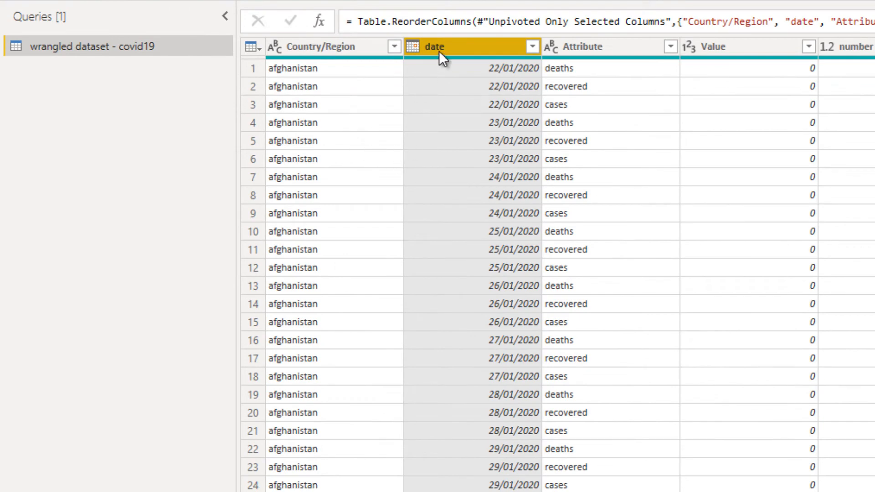
left_click(345, 61)
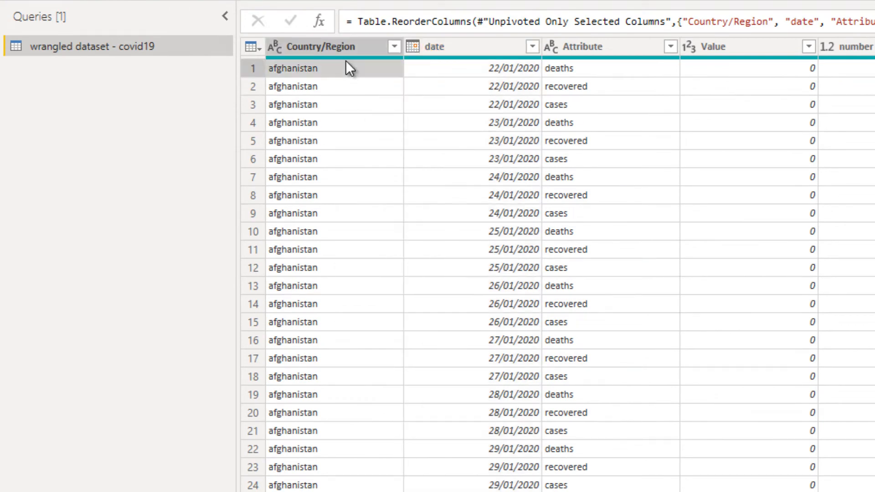
scroll(376, 89, "down", 8)
scroll(422, 228, "down", 15)
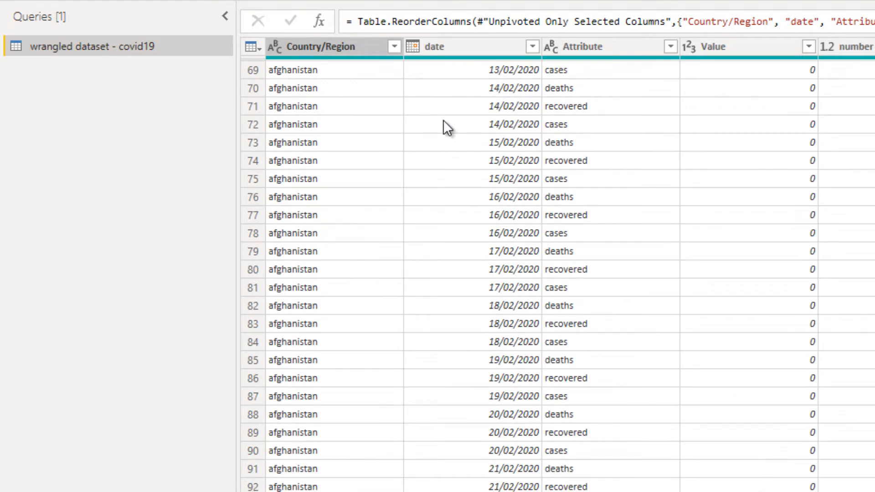
left_click(481, 47)
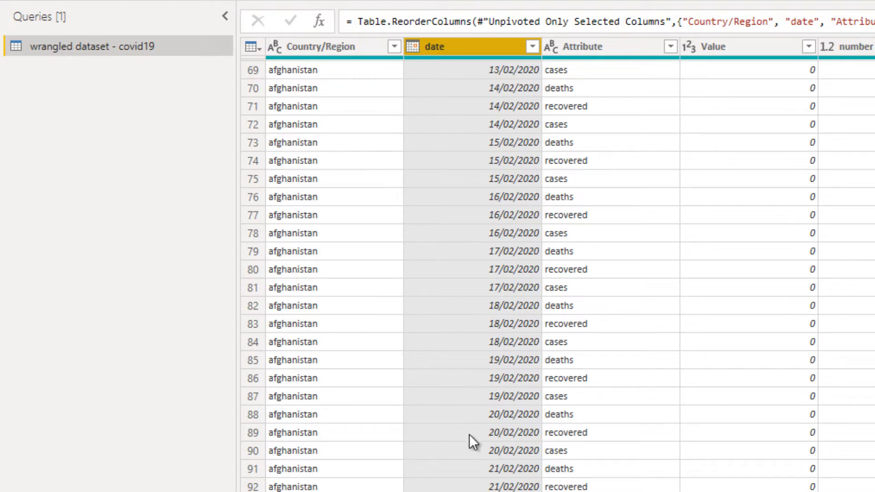
scroll(475, 430, "down", 20)
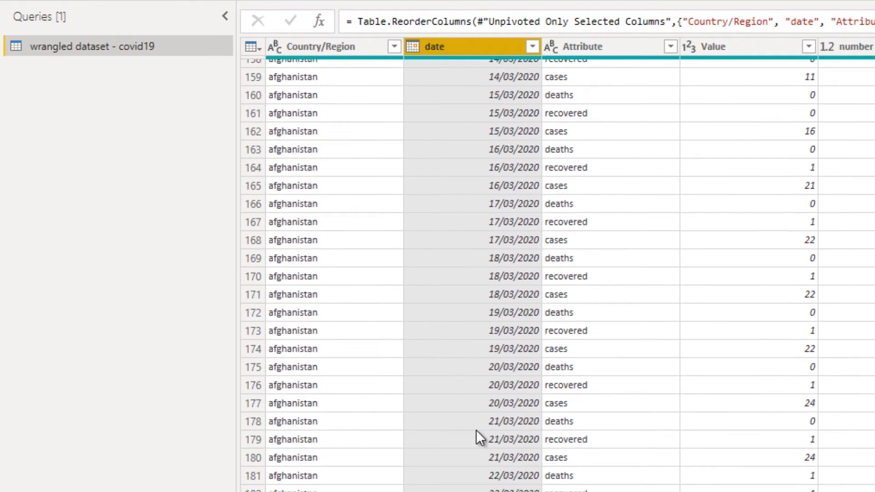
scroll(475, 430, "down", 20)
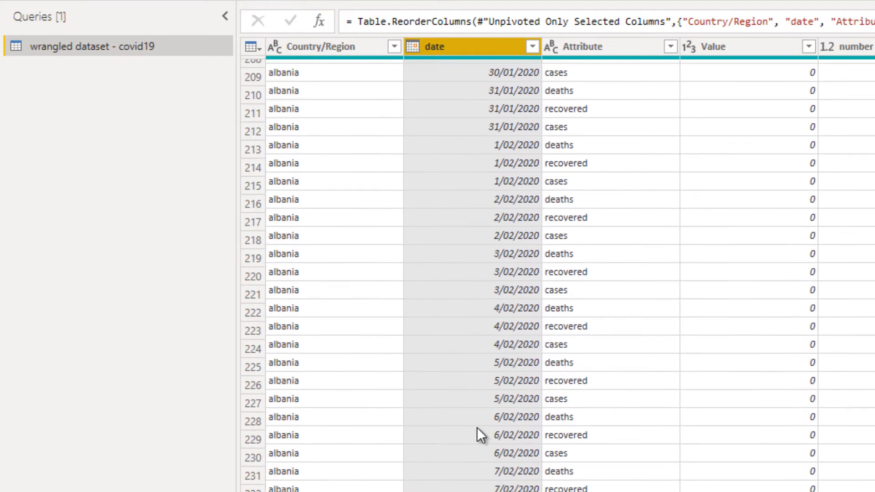
scroll(478, 426, "down", 20)
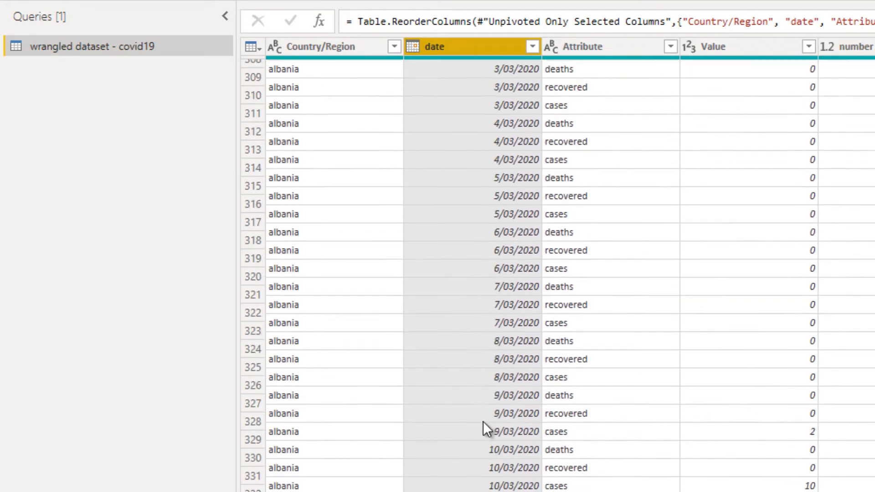
scroll(487, 416, "down", 1)
scroll(491, 409, "up", 20)
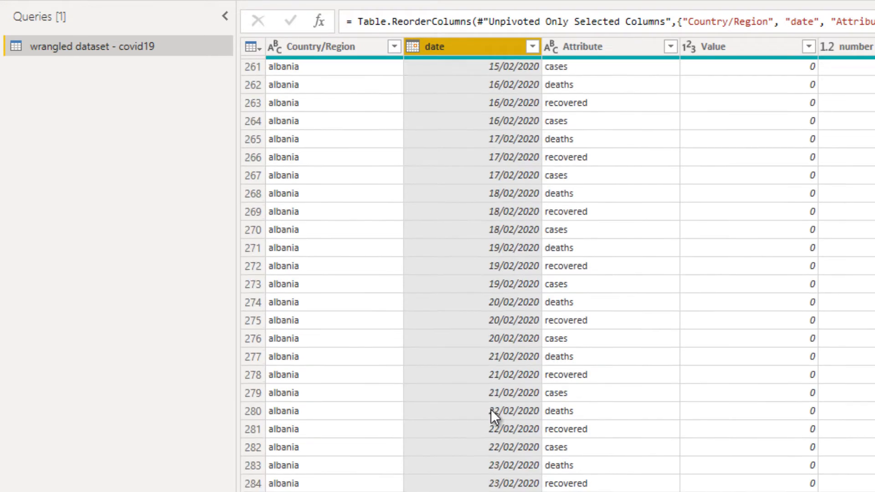
scroll(491, 408, "up", 20)
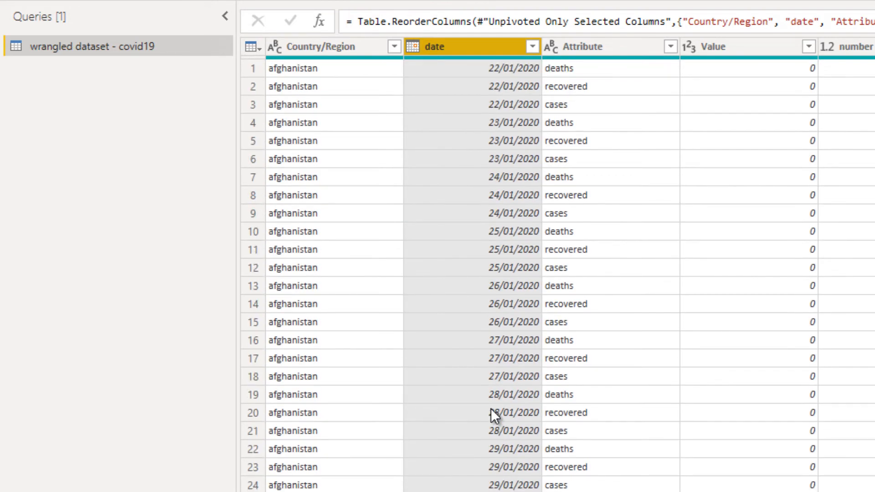
left_click(253, 249)
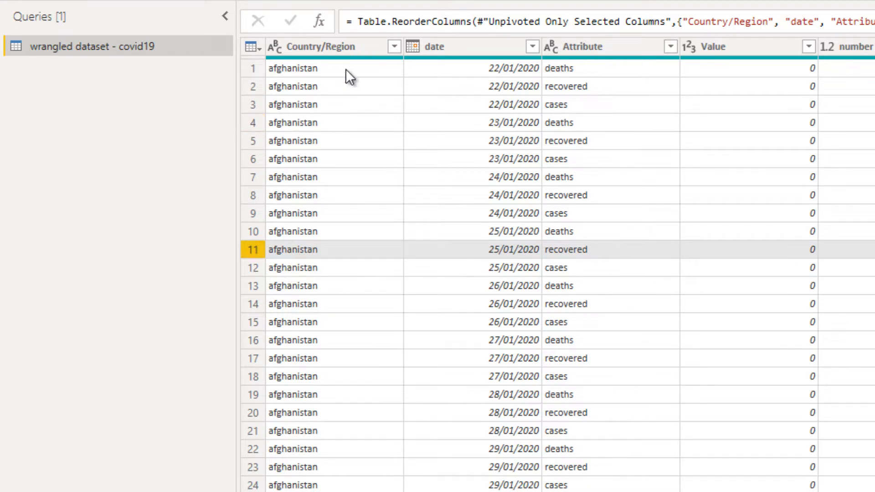
left_click(360, 53)
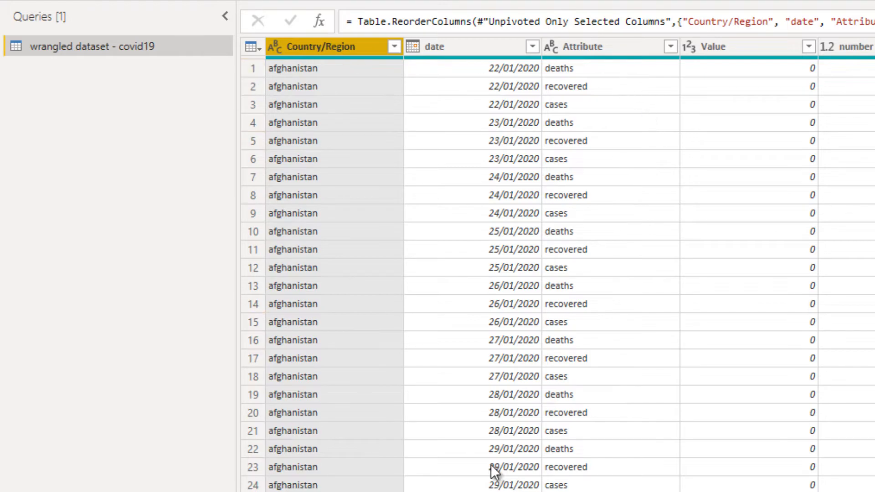
left_click(365, 104)
left_click(269, 61)
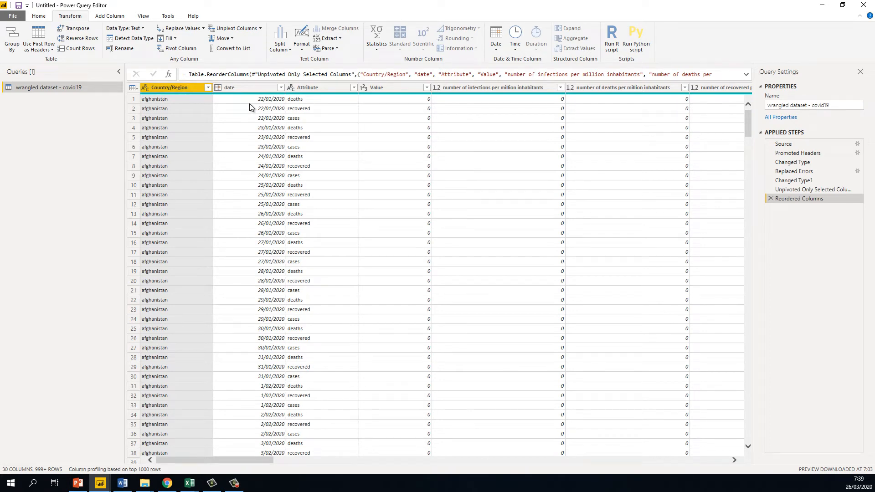
left_click(250, 103)
left_click(196, 87)
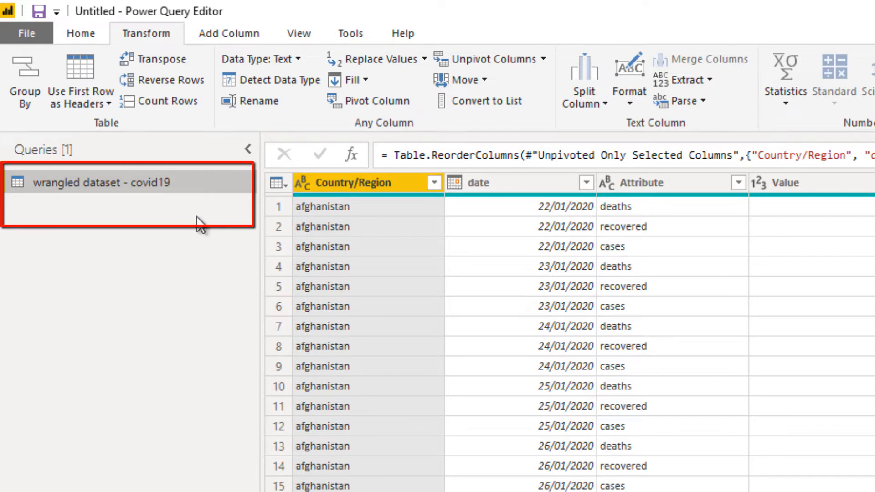
- Paste a copy of the "wrangled dataset - covid19" query and rename it "ranking cases countries"
key("ctrl+v")
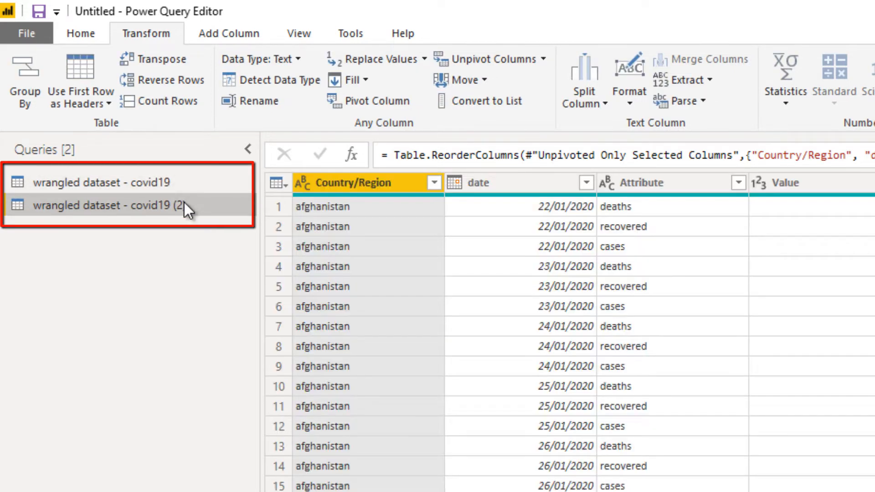
double_click(184, 203)
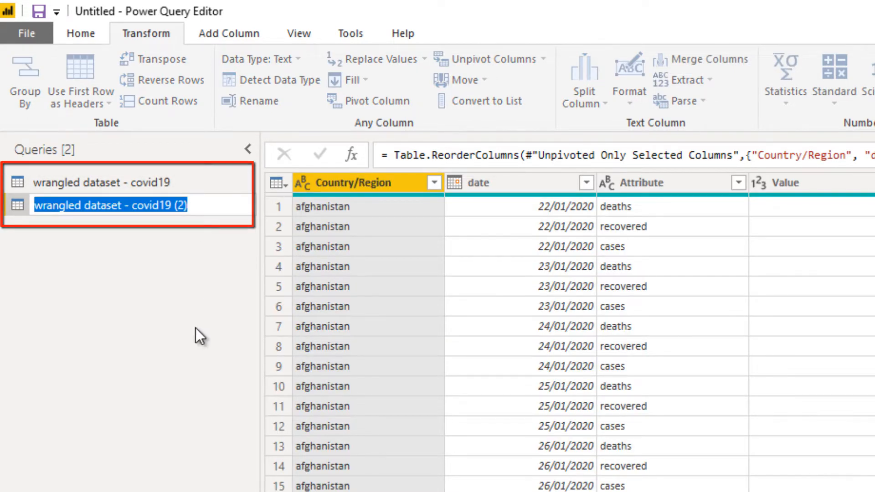
type("ranking cas")
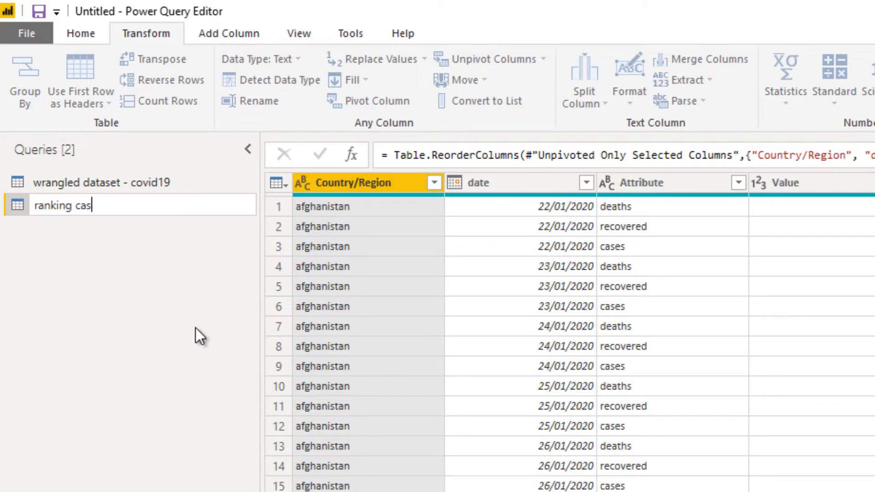
type("es countries")
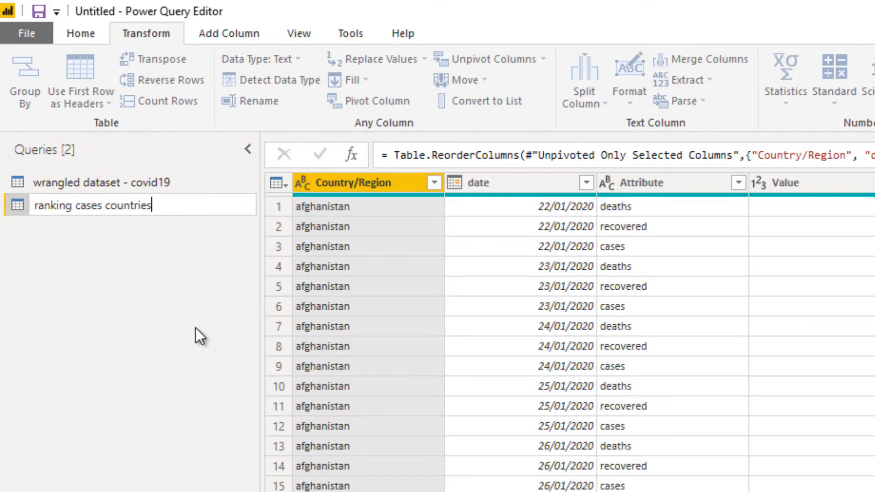
key("Return")
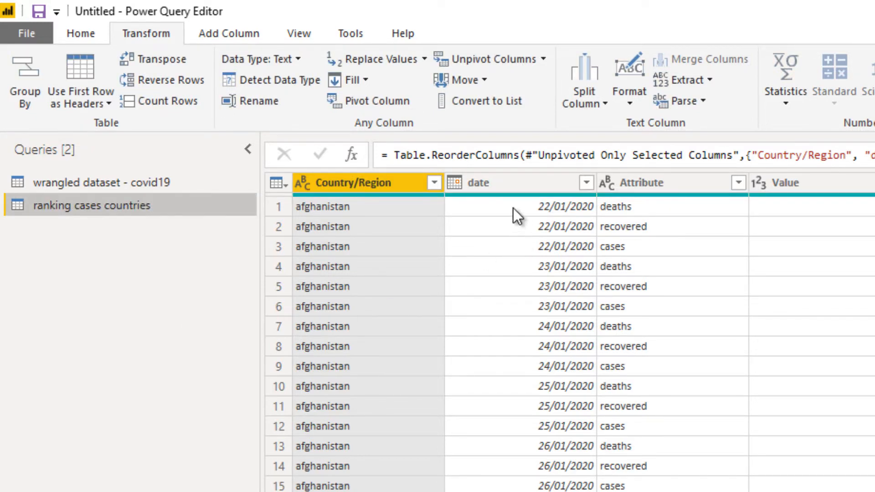
- Filter the date column of the ranking query to keep only the latest date
left_click(538, 182)
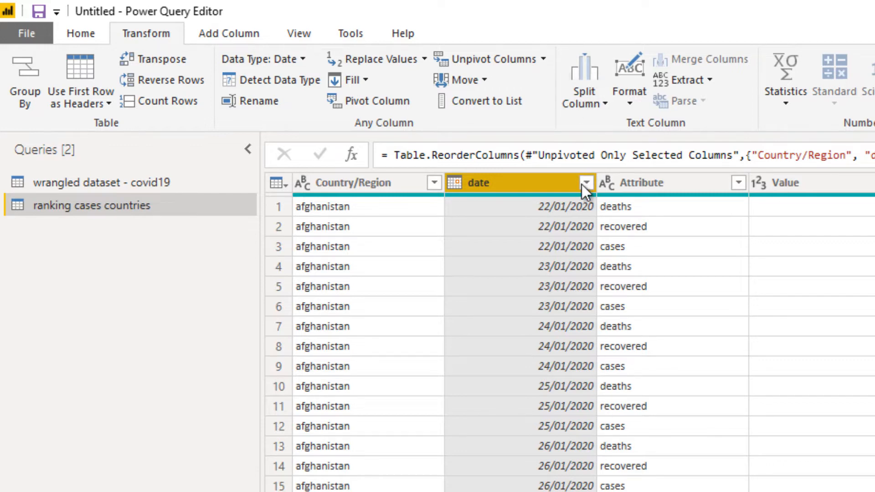
left_click(405, 185)
left_click(557, 185)
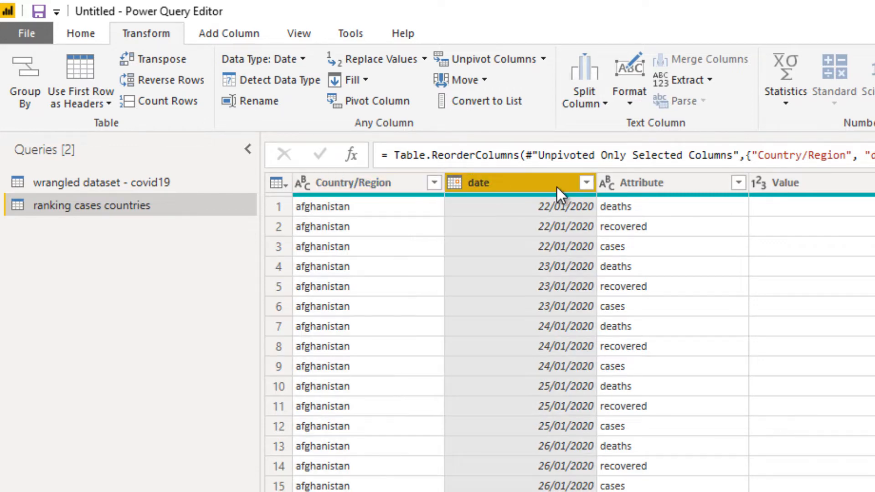
left_click(586, 184)
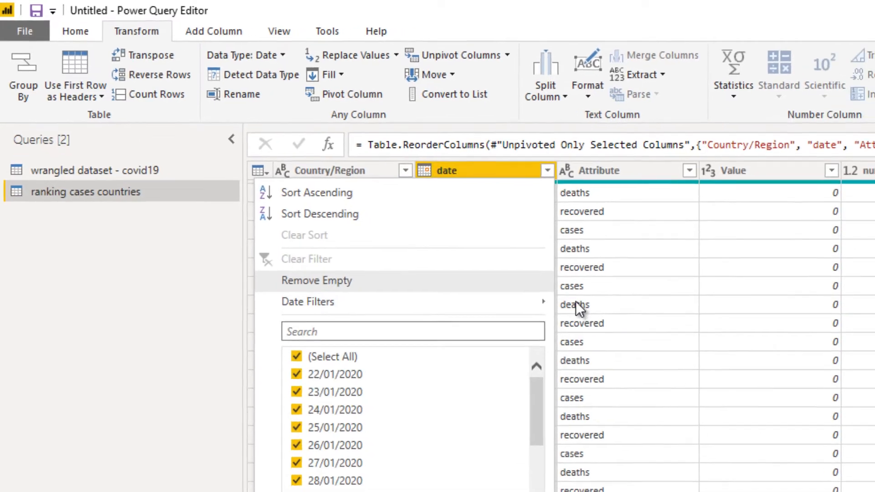
mouse_move(558, 324)
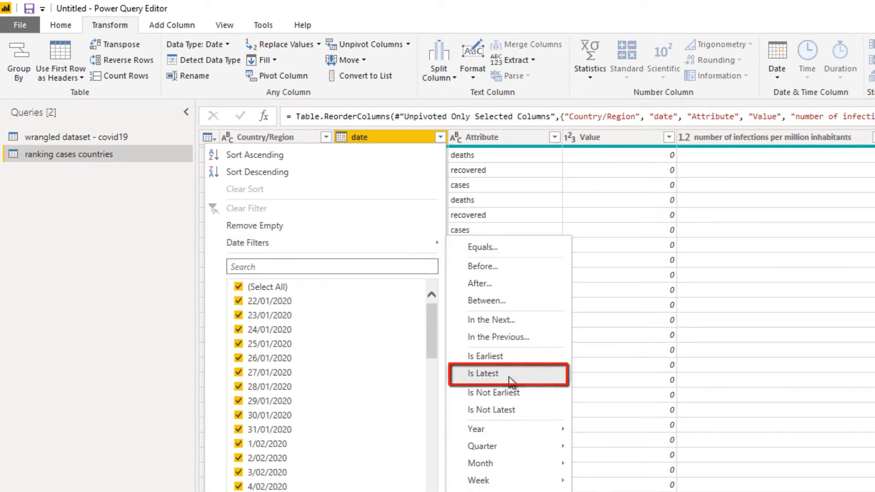
left_click(509, 375)
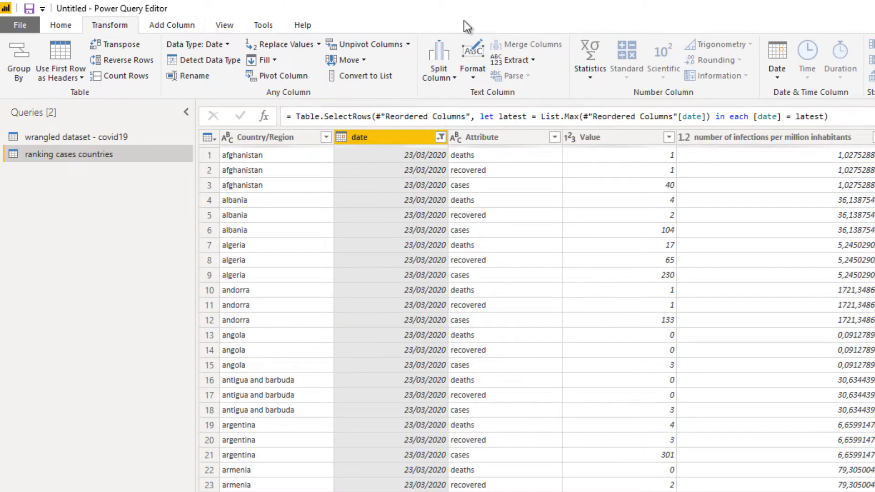
- Filter the Attribute column so that only the "cases" rows are kept
left_click(517, 137)
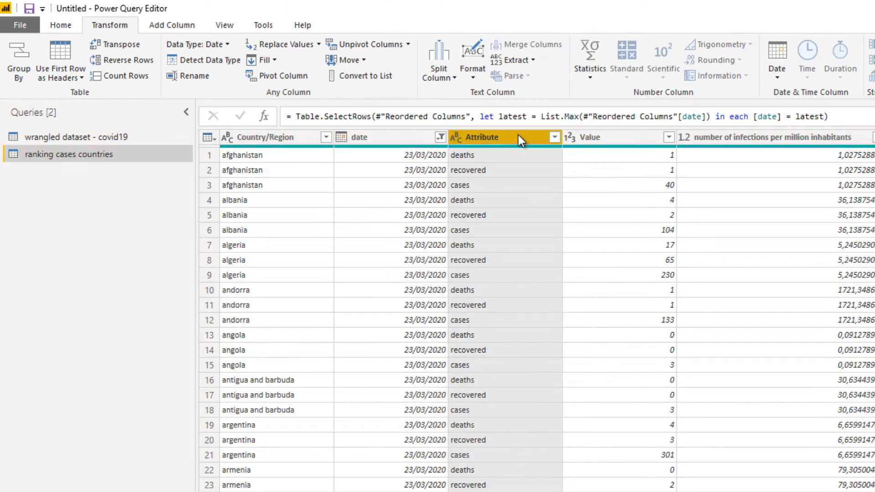
left_click(553, 139)
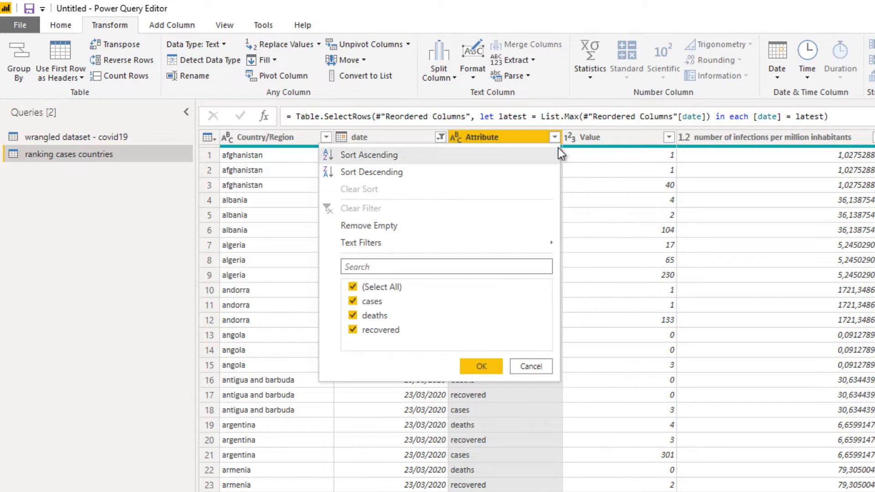
left_click(376, 287)
left_click(373, 306)
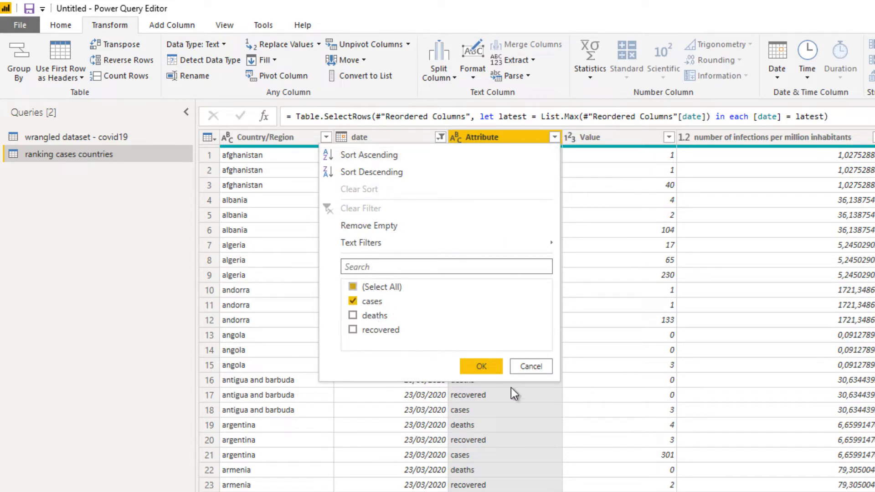
left_click(478, 366)
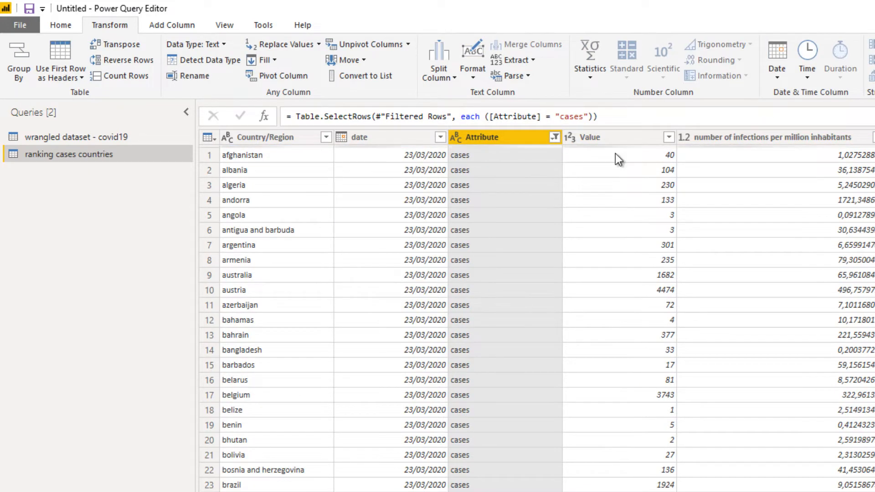
- Remove all columns from "number of infections per million inhabitants" through "GDP measured by PPP index"
left_click_drag(722, 136, 822, 171)
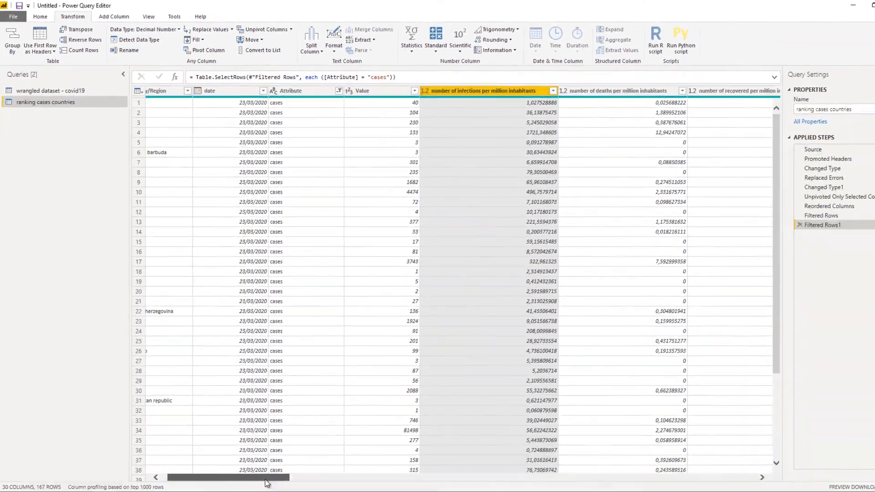
left_click_drag(268, 478, 714, 459)
left_click(707, 87)
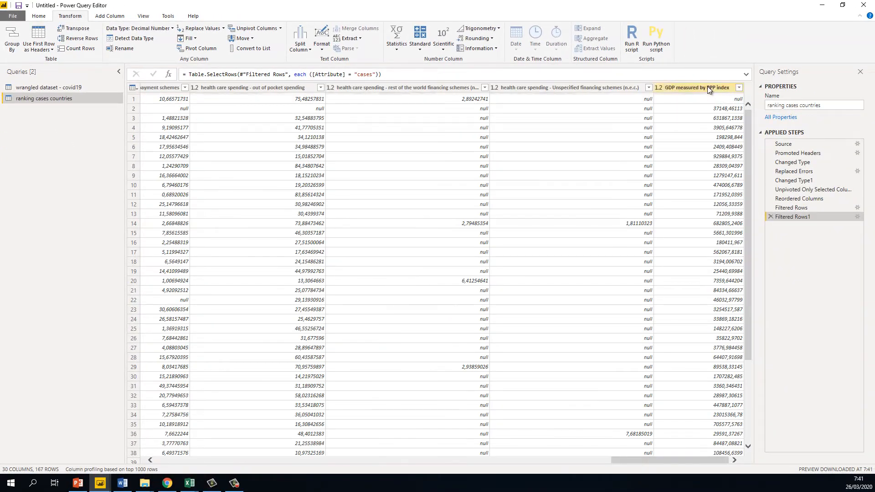
key("ctrl+a")
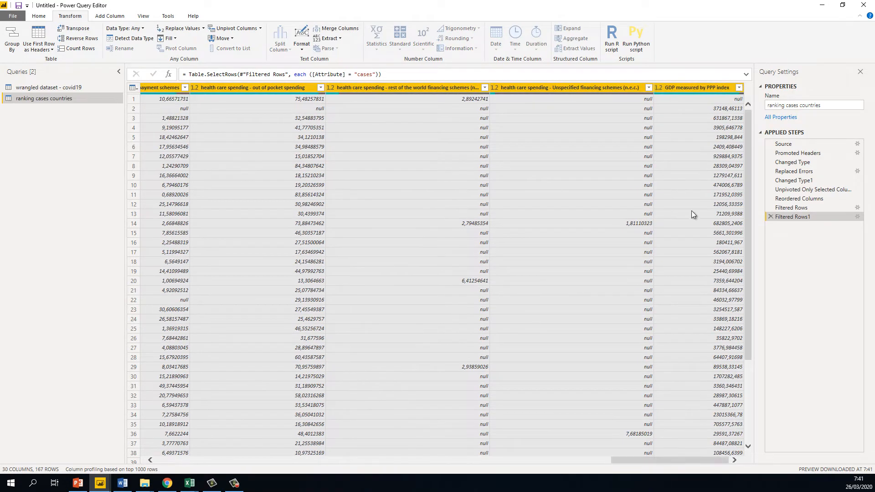
left_click_drag(677, 461, 239, 453)
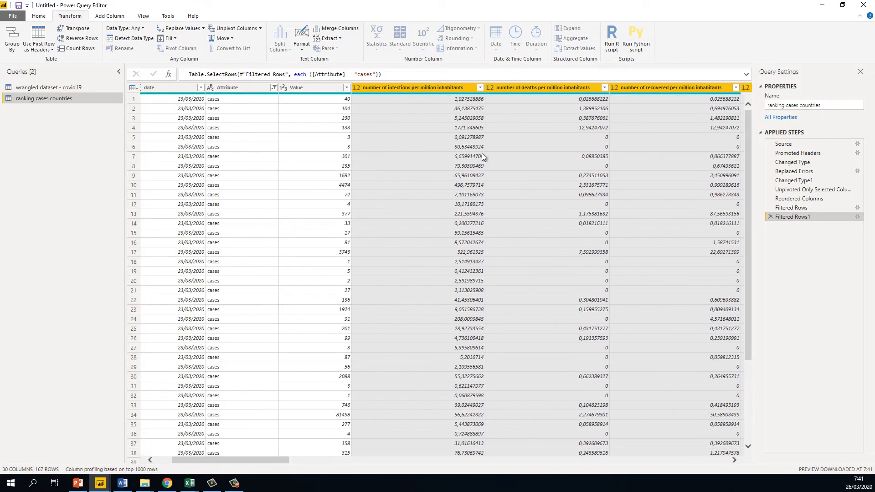
left_click(465, 185)
left_click(422, 91)
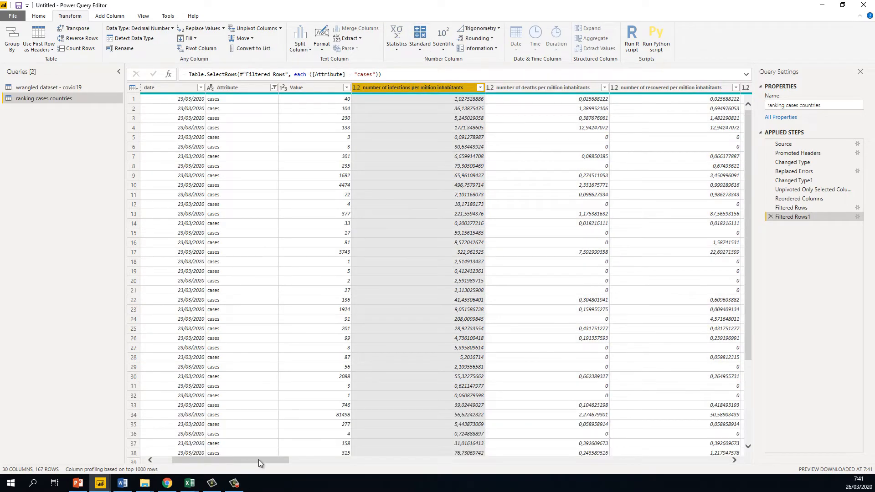
mouse_move(259, 459)
left_mouse_down()
mouse_move(739, 459)
mouse_move(539, 460)
left_mouse_up()
left_click(705, 88, "shift")
left_click_drag(336, 460, 284, 461)
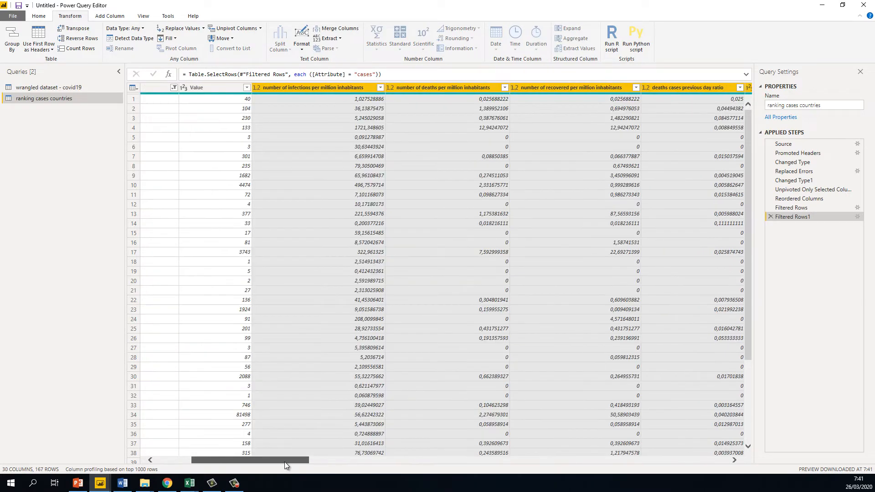
key("Delete")
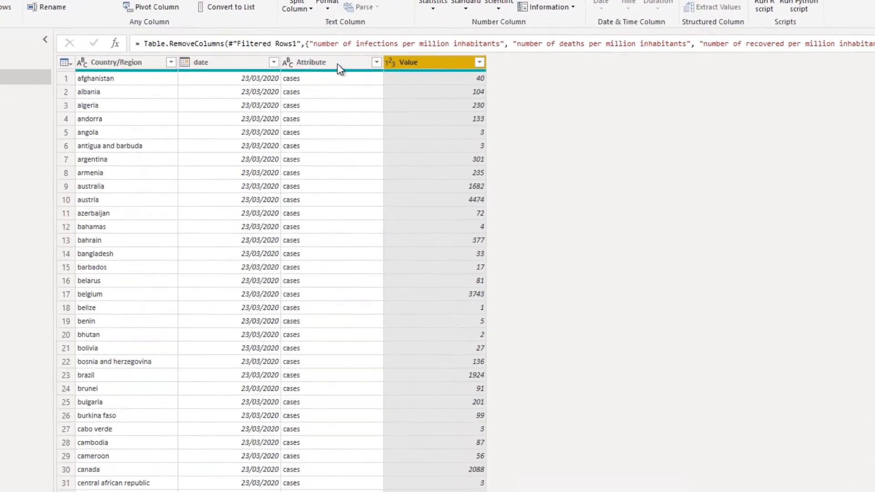
- Remove the Attribute column and look through the remaining country rows
left_click(326, 87)
key("Delete")
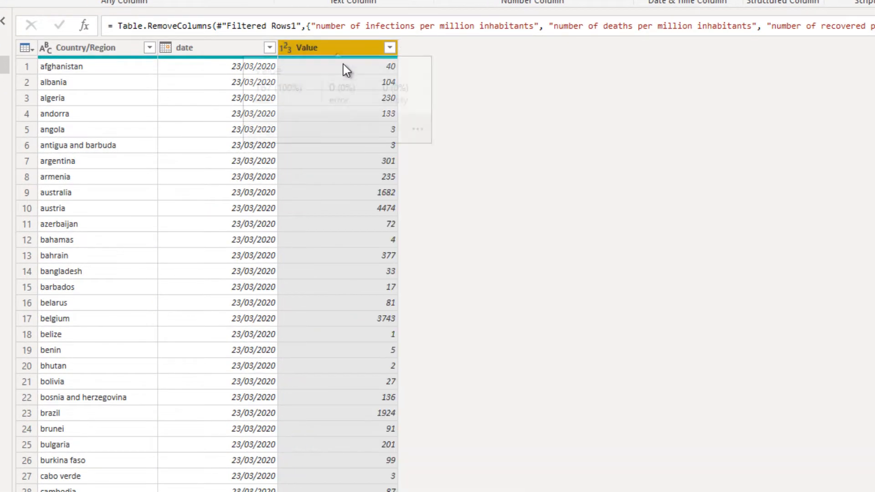
left_click(149, 118)
scroll(248, 342, "down", 20)
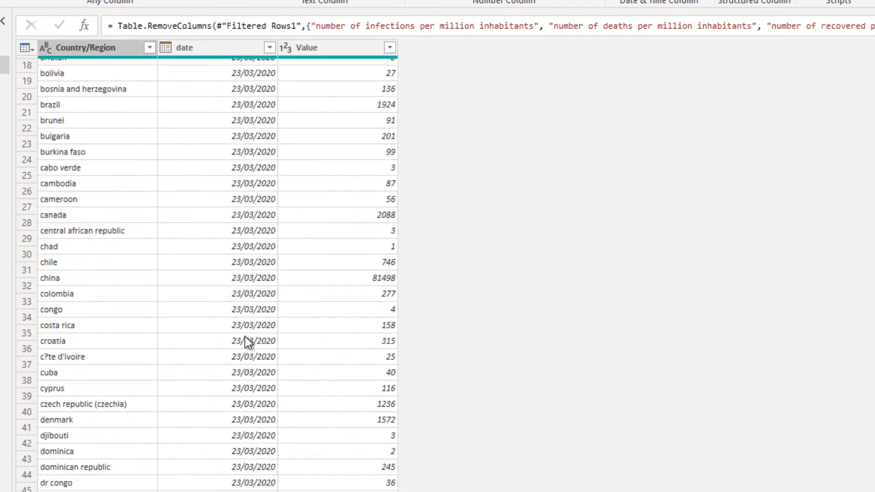
scroll(258, 346, "up", 18)
scroll(260, 351, "up", 4)
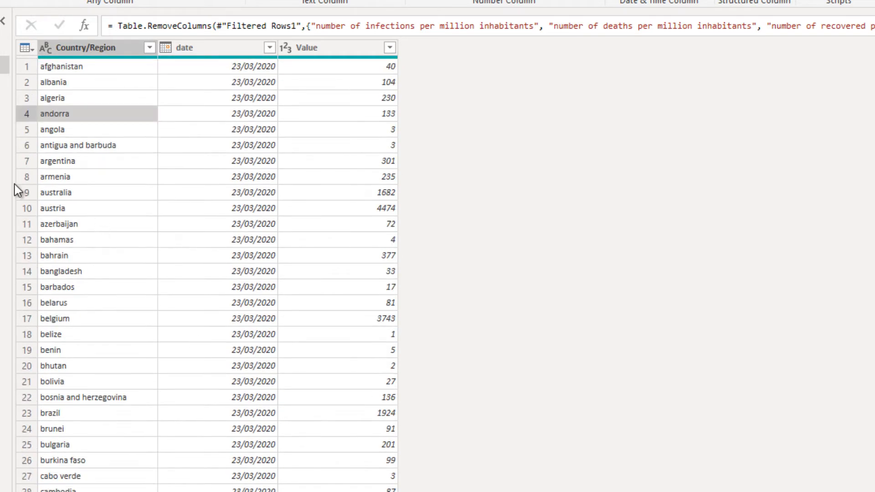
left_click(48, 160)
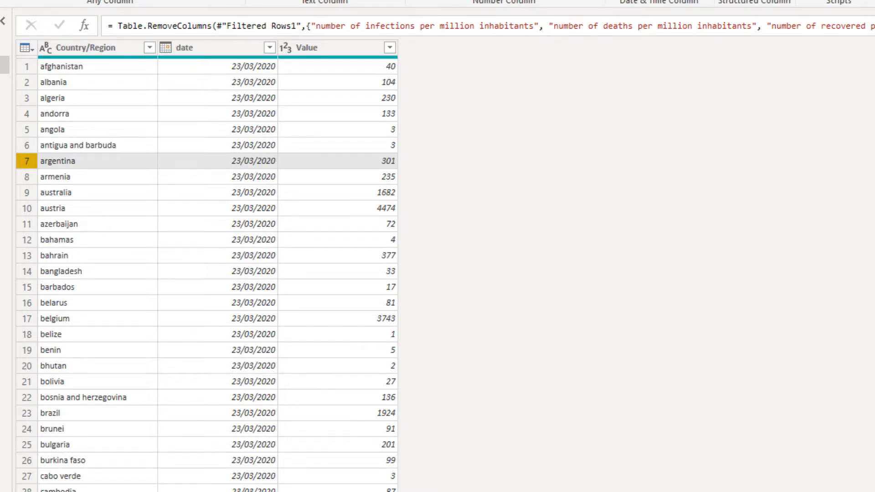
- Sort the rows by the Value column in descending order
left_click(333, 48)
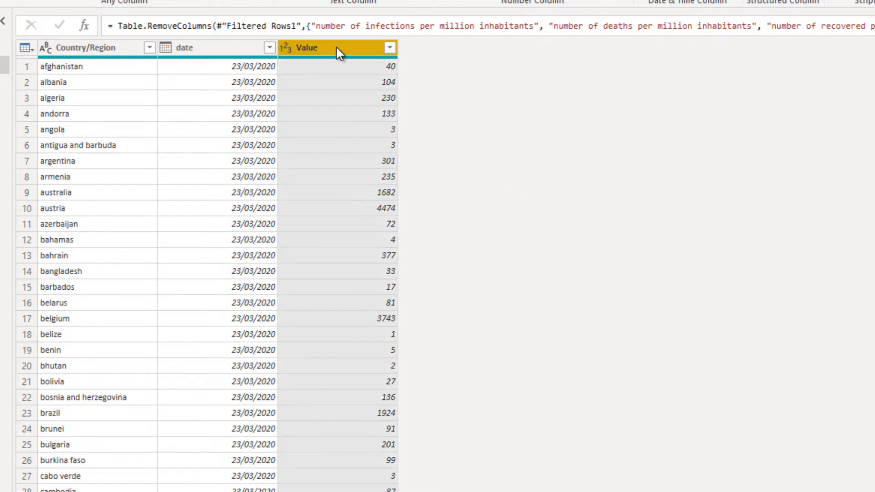
left_click(390, 46)
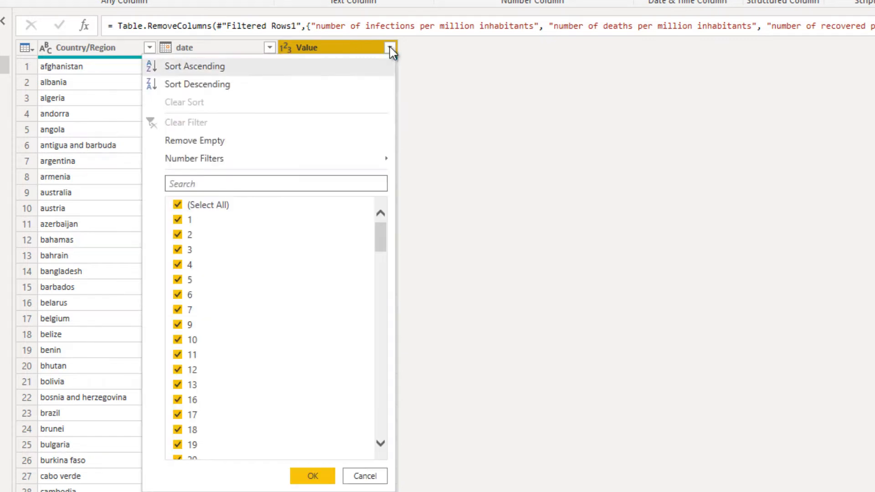
left_click(514, 91)
left_click(390, 47)
left_click(379, 84)
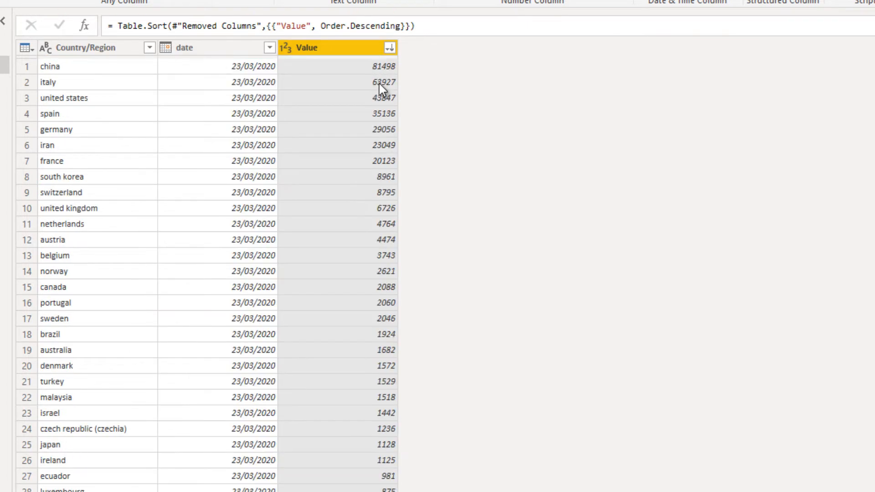
- Add an index column starting from 1 to the sorted country rows
left_click(136, 67)
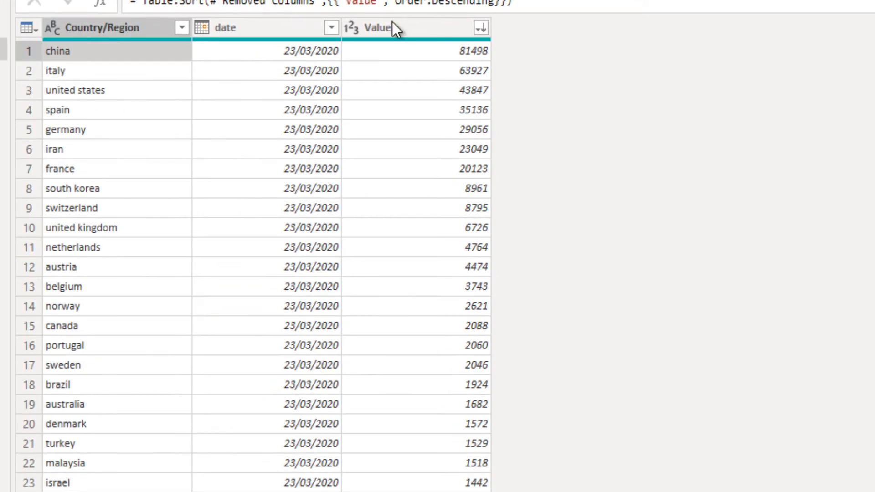
left_click(403, 22)
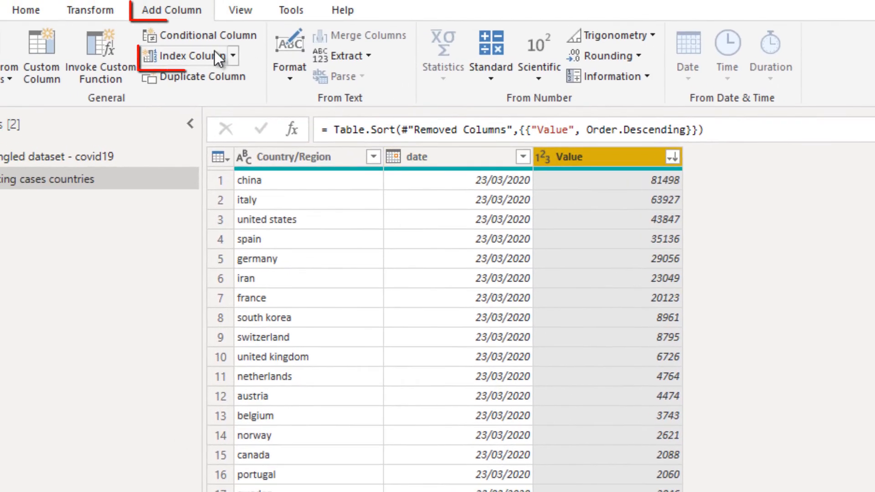
left_click(233, 56)
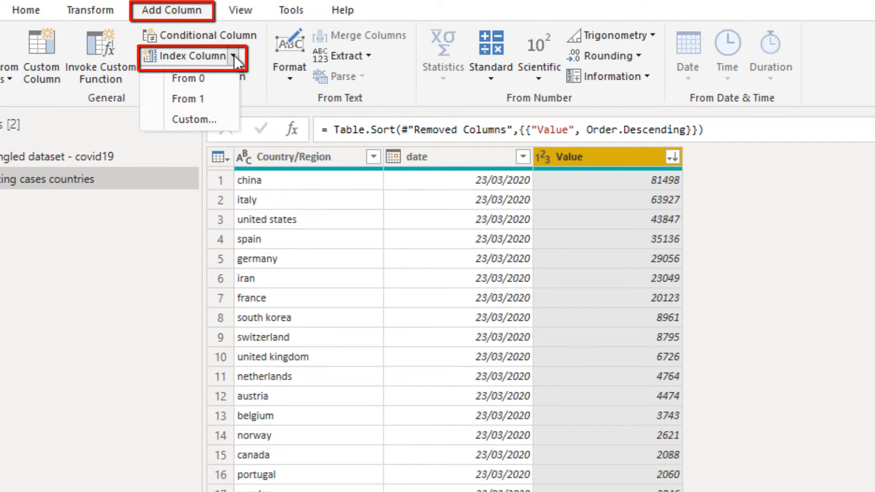
left_click(213, 97)
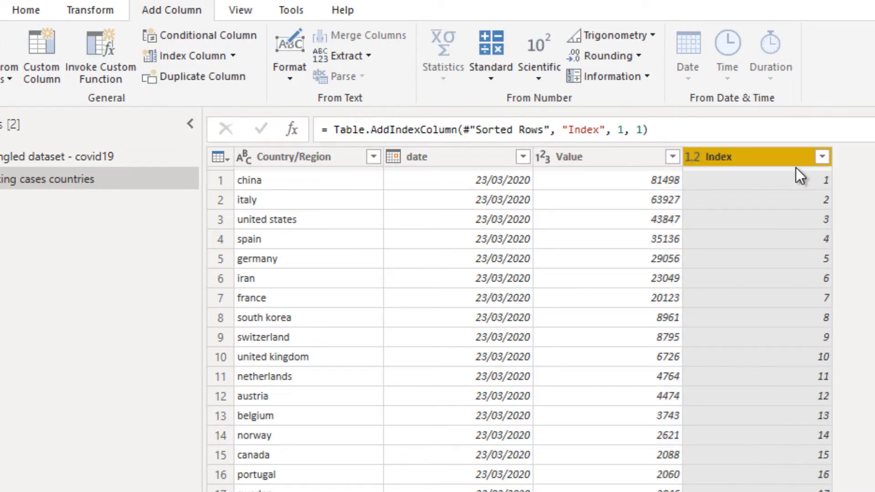
- Rename the Index column "ranking" and check its numbering against the Value column down the country list
double_click(752, 156)
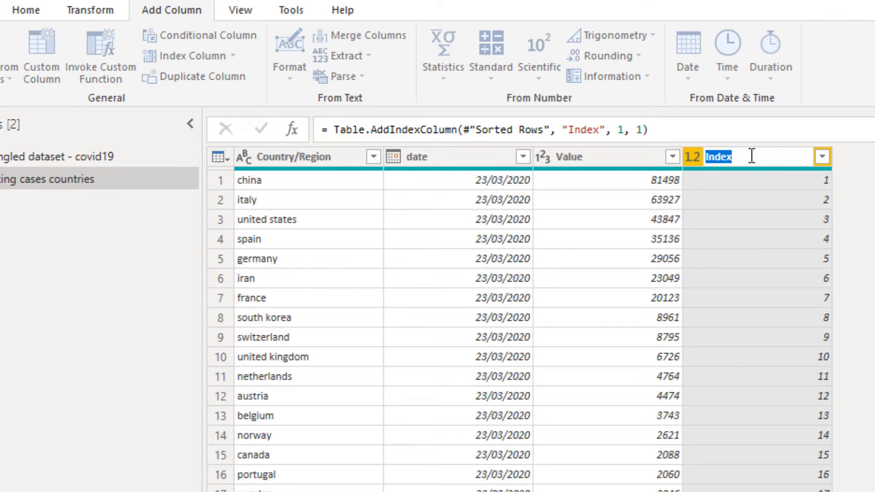
type("ranking")
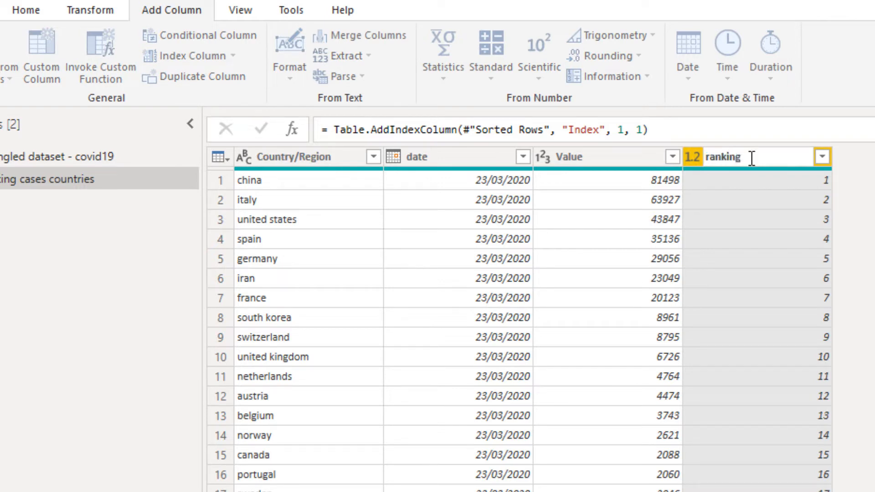
left_click(614, 153)
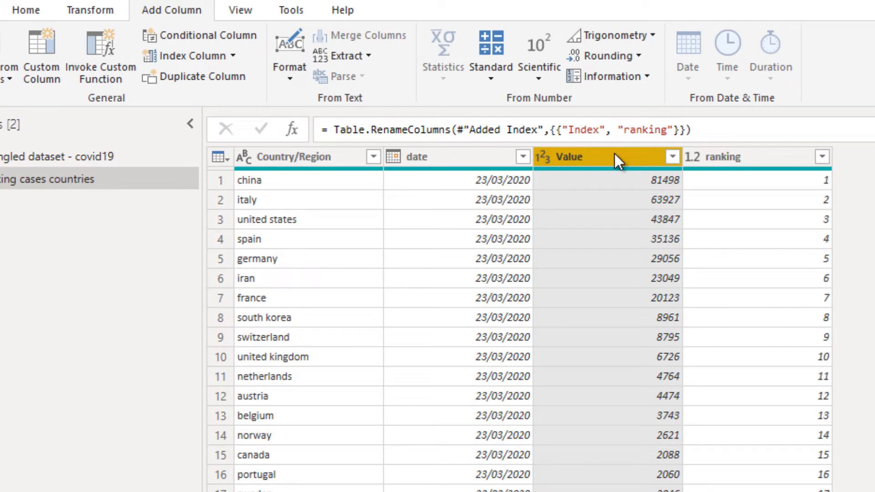
left_click(734, 158)
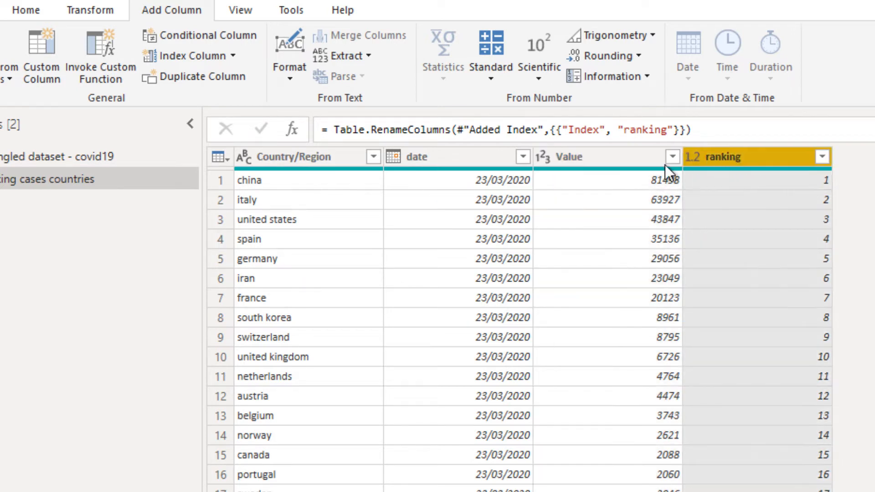
left_click(588, 170)
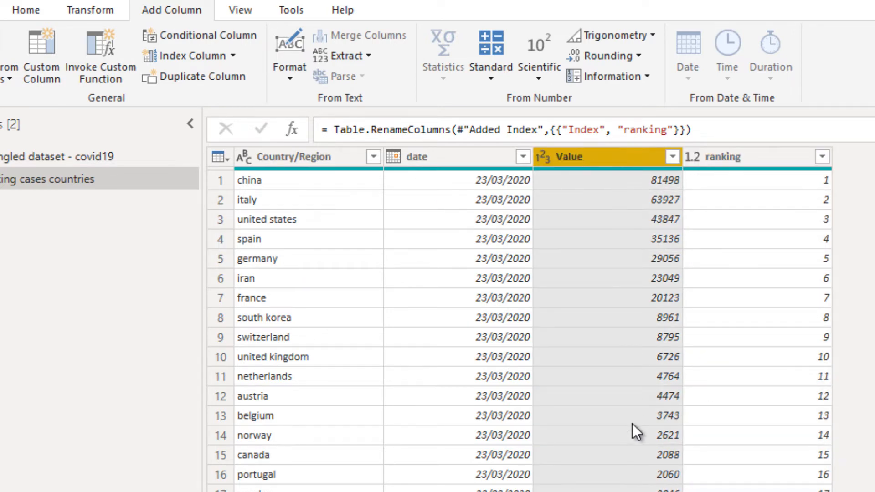
left_click(709, 157)
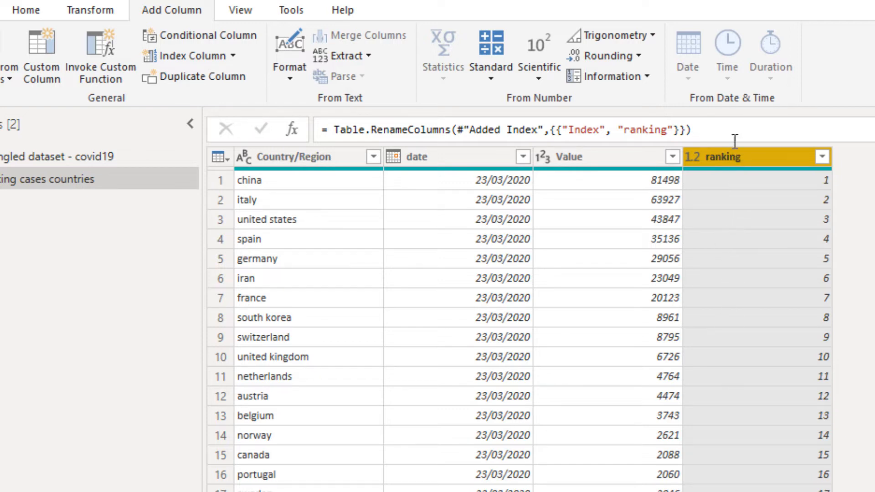
scroll(758, 377, "down", 20)
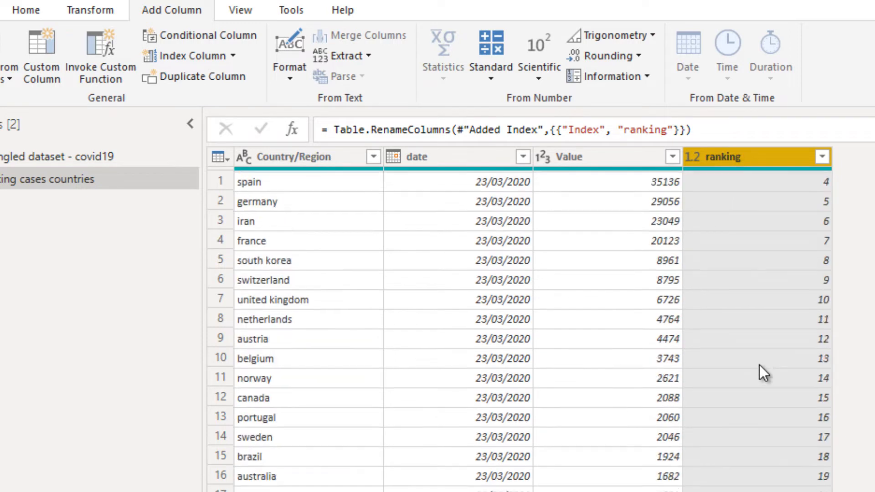
scroll(761, 348, "up", 20)
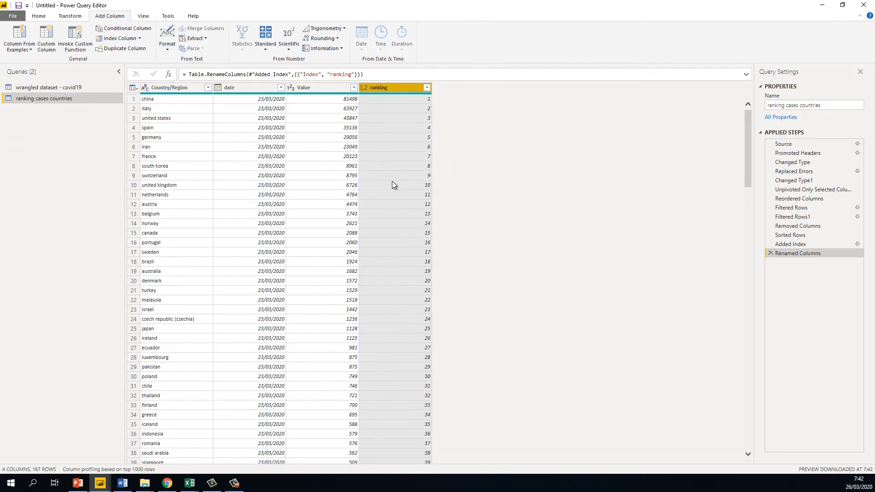
- Compare the Value and ranking columns down the sorted country list
left_click(345, 96)
left_click(382, 91)
scroll(451, 201, "down", 20)
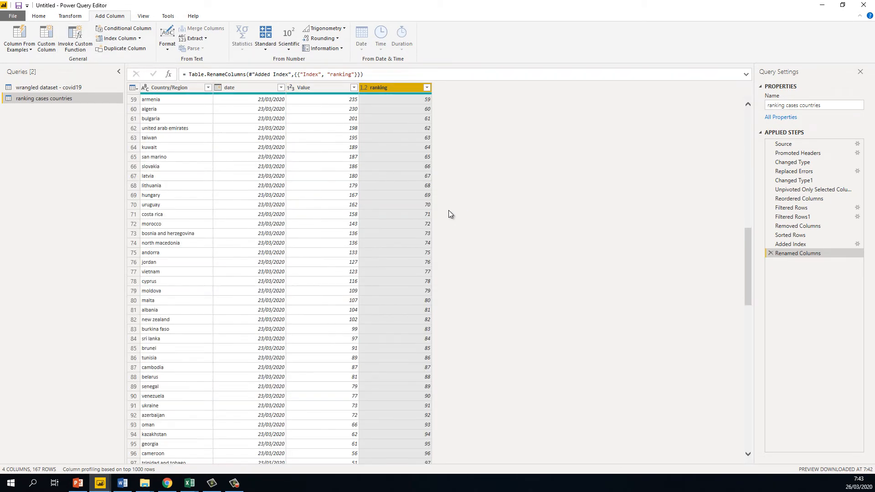
scroll(444, 214, "up", 20)
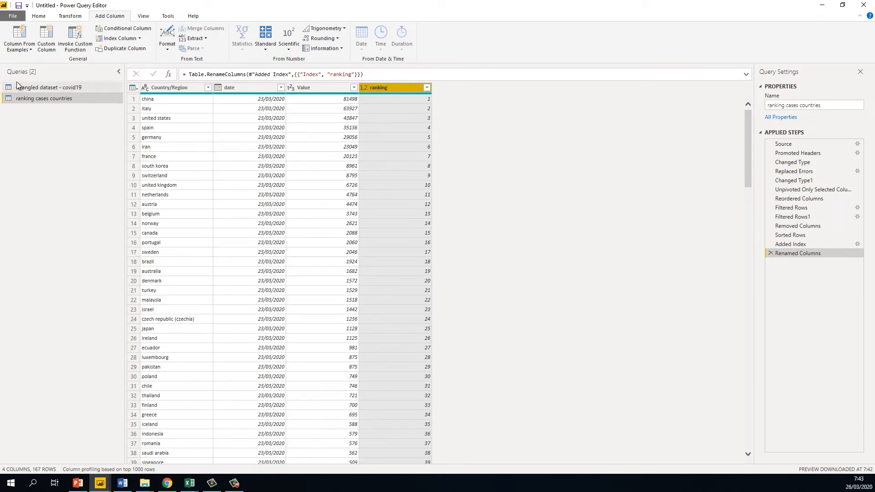
- Merge the wrangled dataset - covid19 query with ranking cases countries, matching on Country/Region with a left outer join
left_click(88, 89)
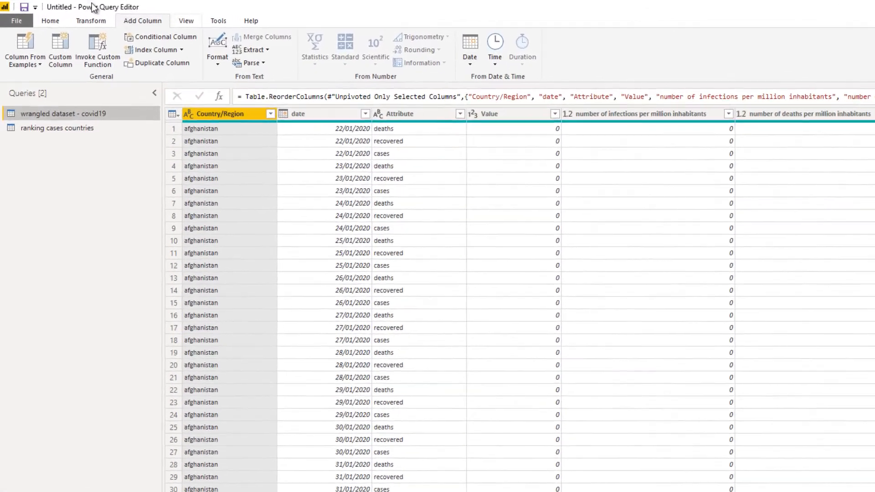
left_click(93, 21)
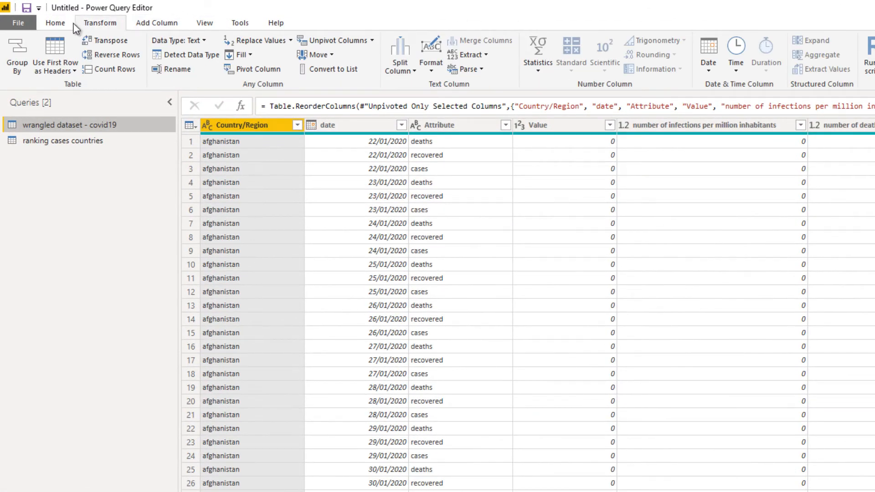
left_click(57, 23)
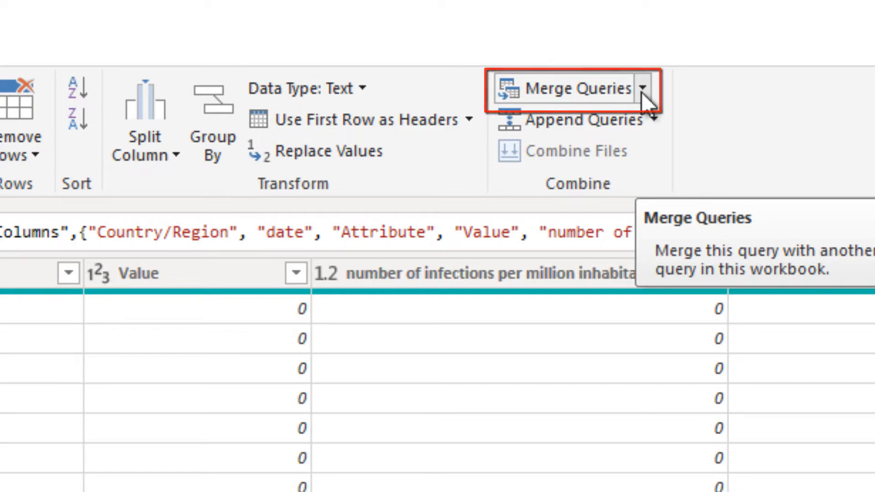
left_click(642, 91)
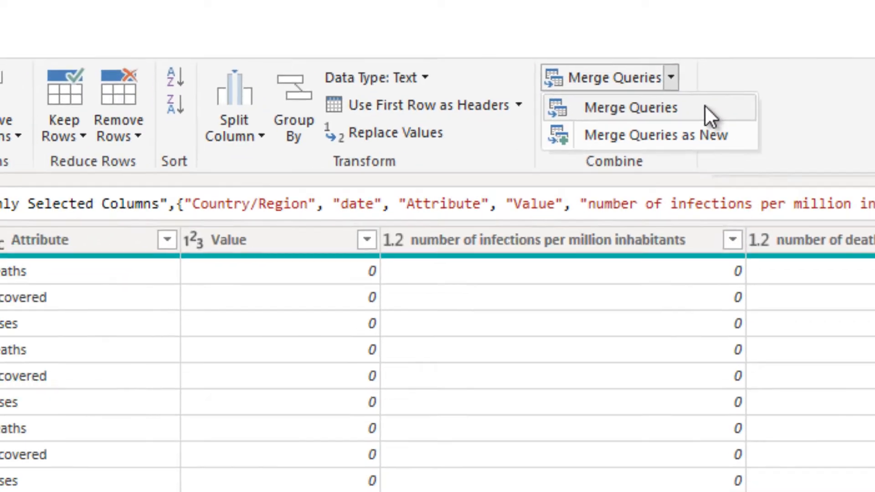
left_click(681, 122)
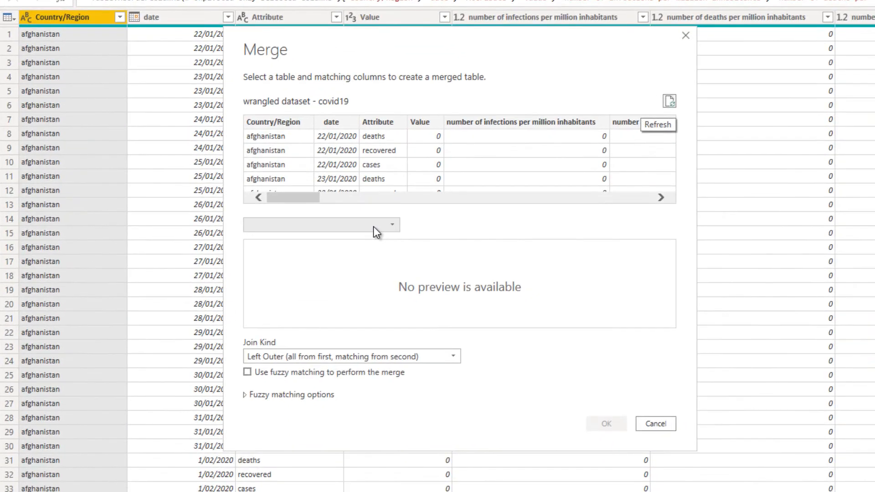
left_click(456, 286)
left_click(367, 241)
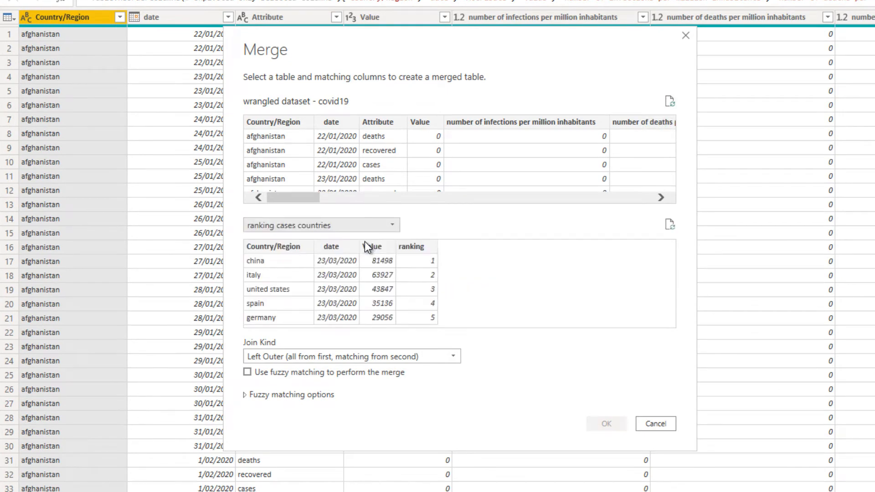
left_click(291, 245)
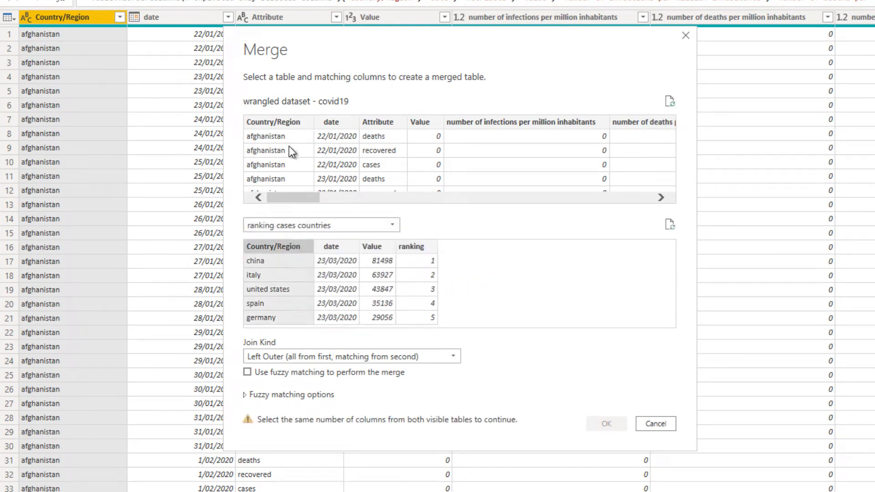
left_click(284, 120)
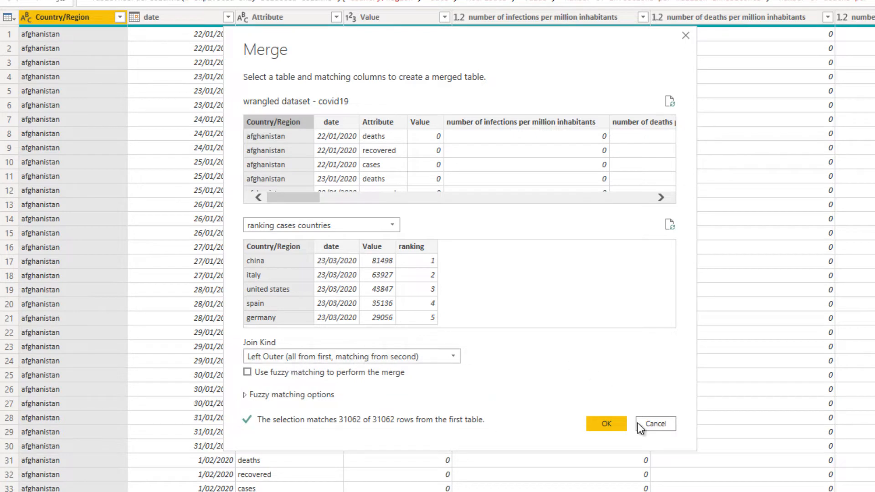
left_click(607, 423)
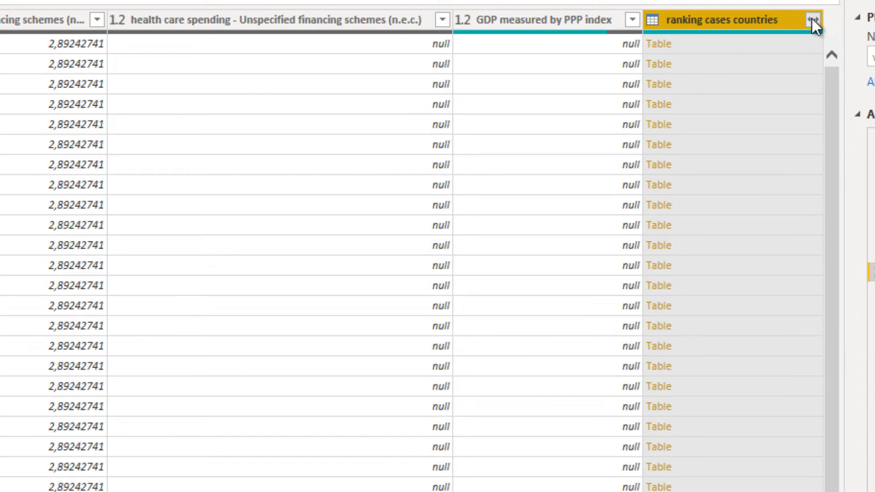
- Expand the merged ranking cases countries column to only Value and ranking, keeping the prefix, and look down the expanded rows
left_click(813, 19)
left_click(542, 100)
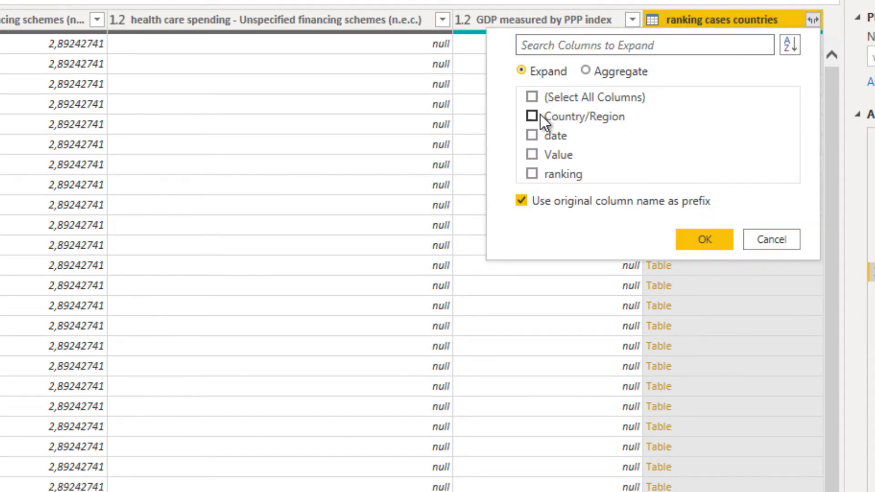
left_click(533, 174)
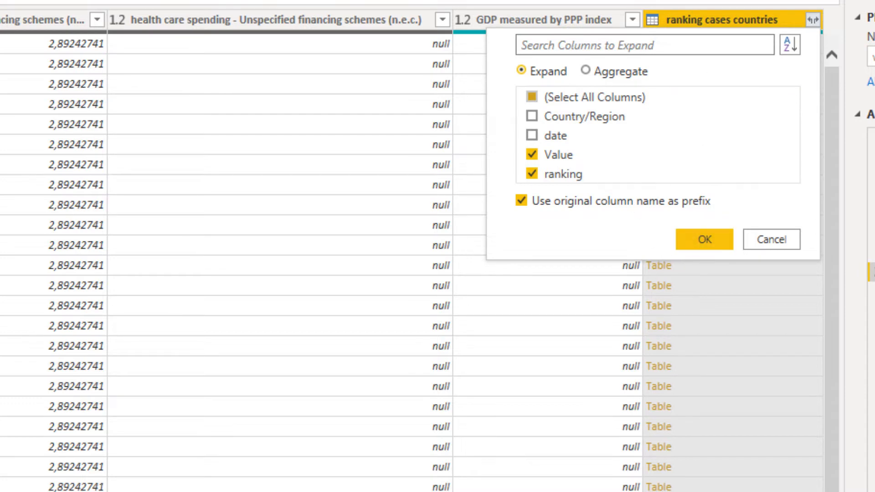
left_click(707, 237)
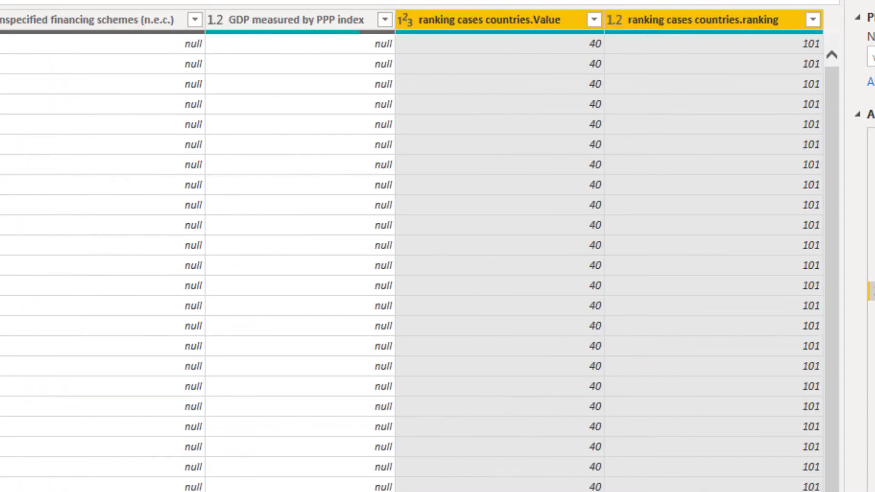
scroll(590, 405, "down", 15)
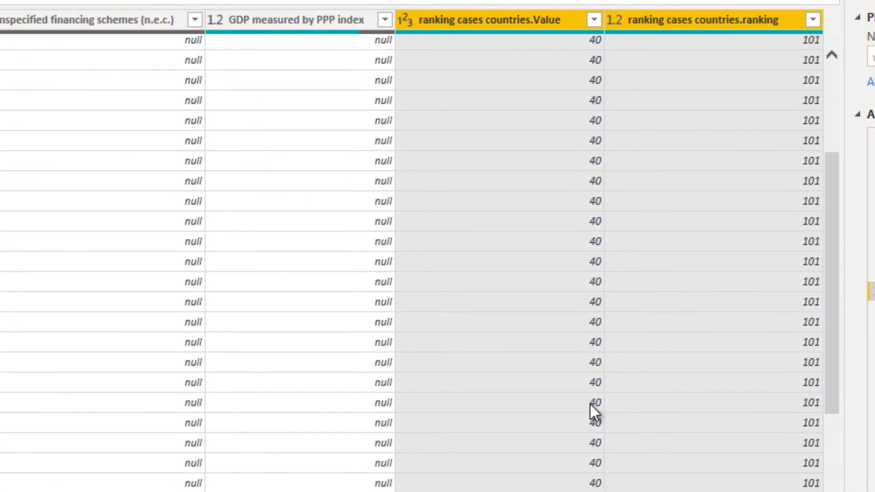
scroll(597, 369, "down", 5)
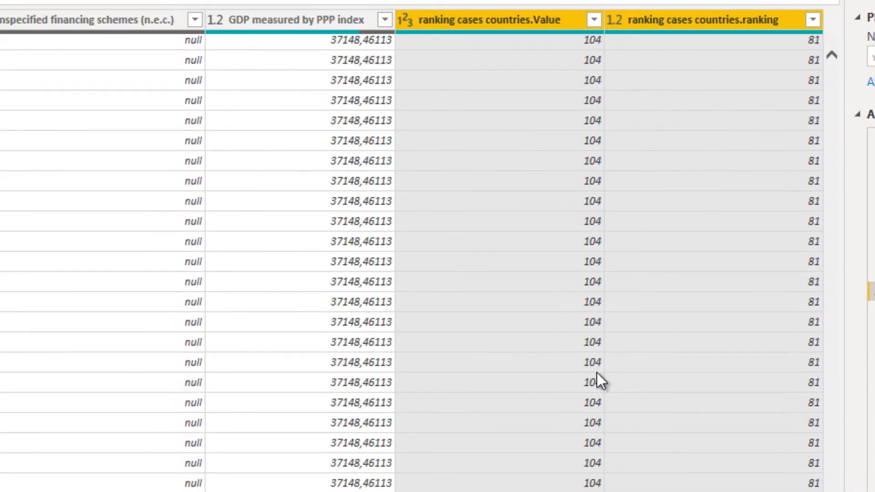
scroll(601, 371, "up", 5)
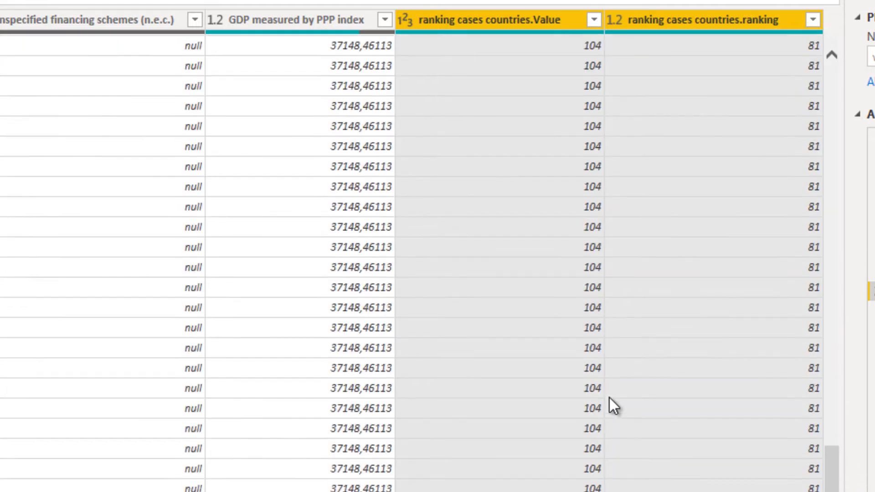
scroll(609, 398, "up", 5)
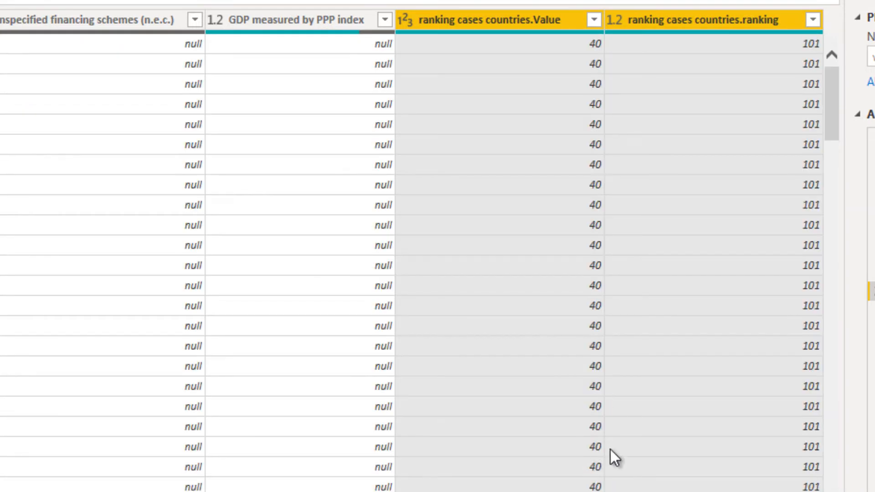
- Compare the expanded columns with the Attribute rows and rename the ranking cases countries.Value column "cases now"
left_click_drag(771, 491, 2, 491)
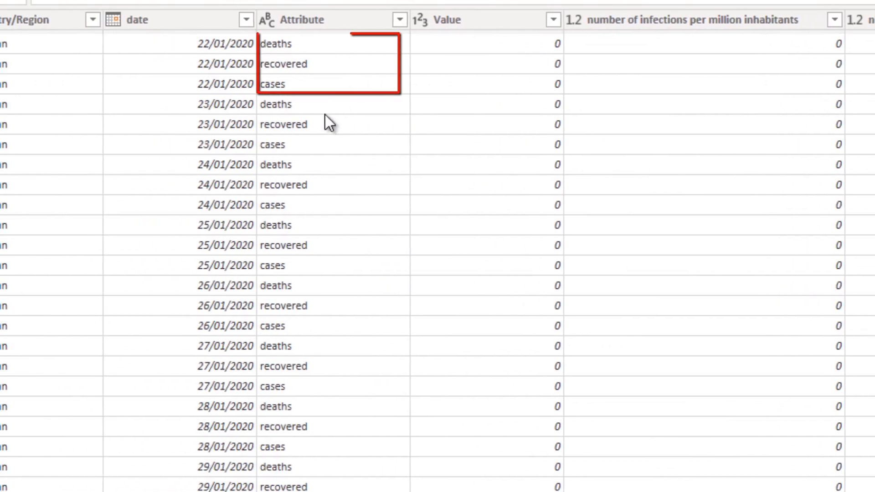
left_click_drag(94, 491, 707, 491)
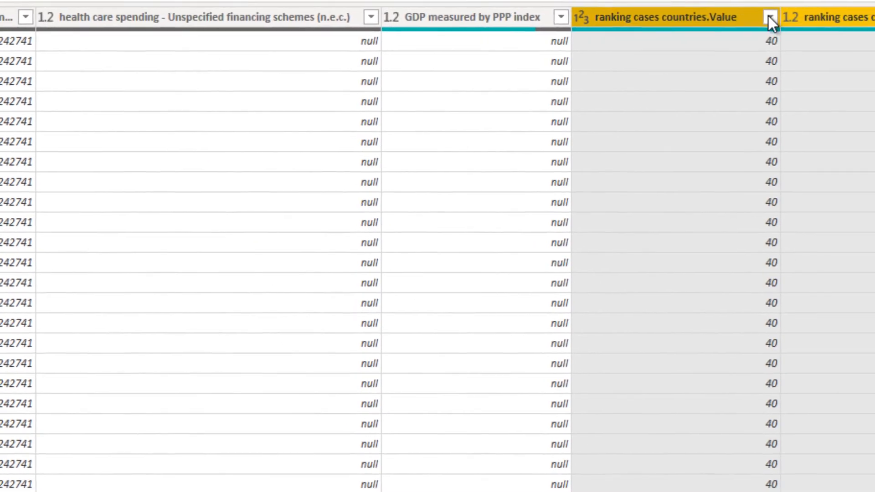
double_click(591, 14)
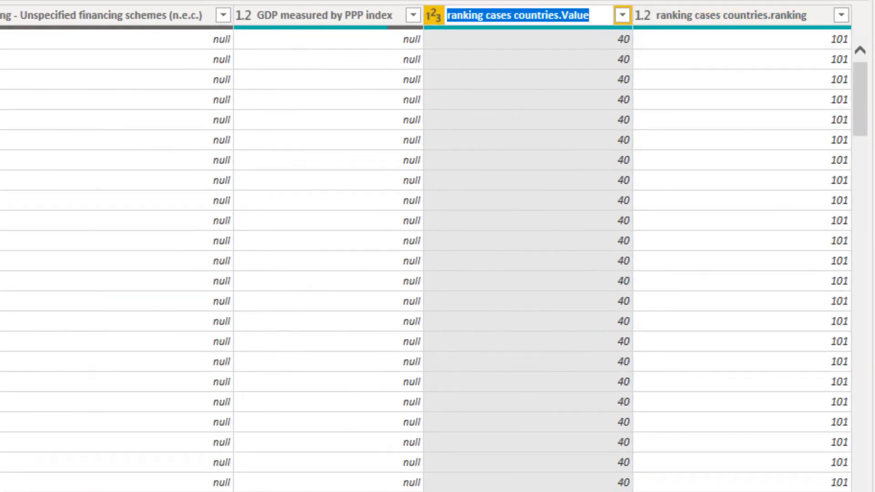
type("cases now")
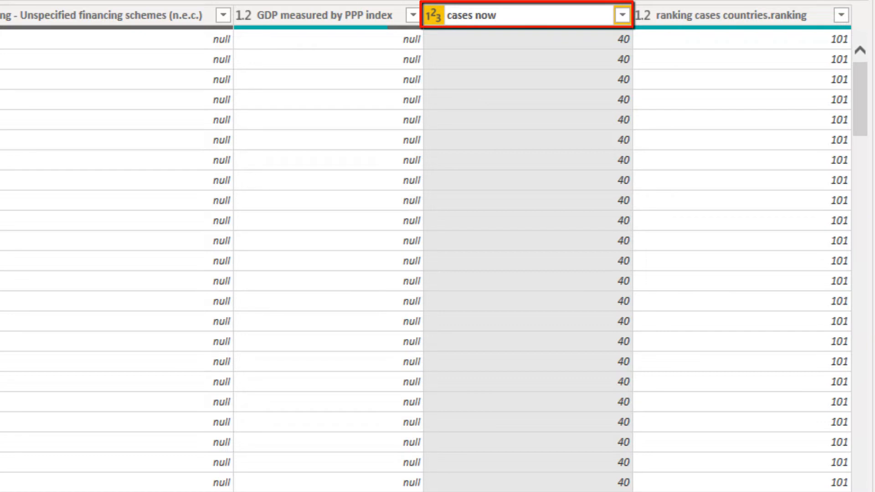
key("Return")
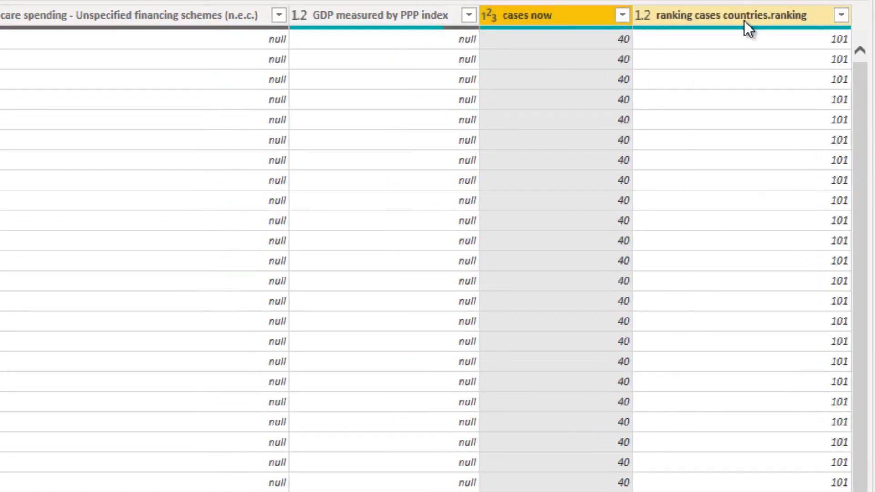
- Rename the ranking cases countries.ranking column "ranking" and set its data type to Whole Number
double_click(745, 20)
type("ranking")
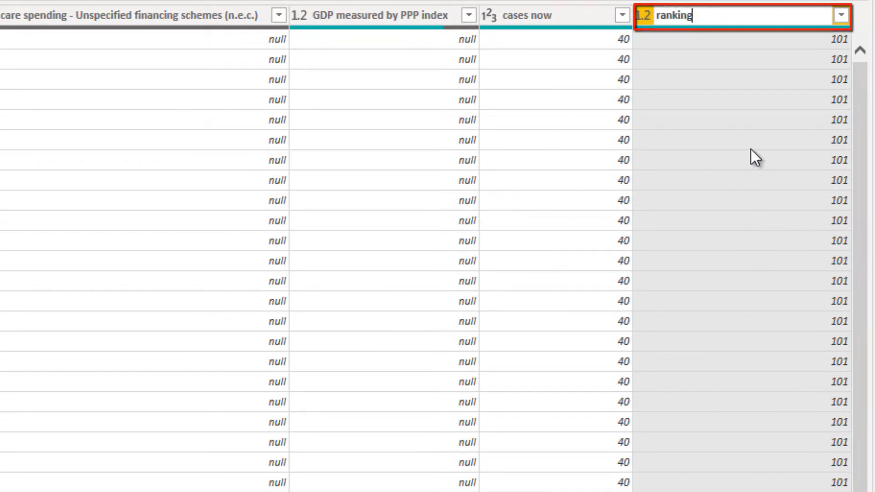
key("Return")
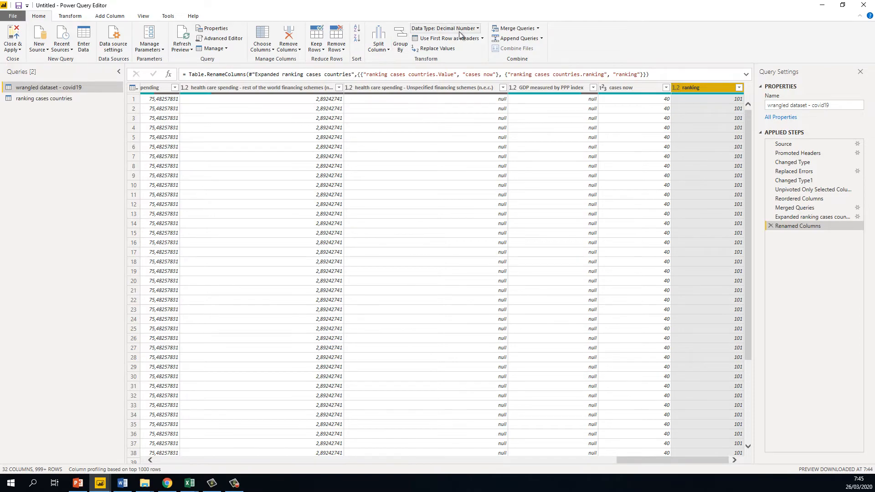
left_click(444, 29)
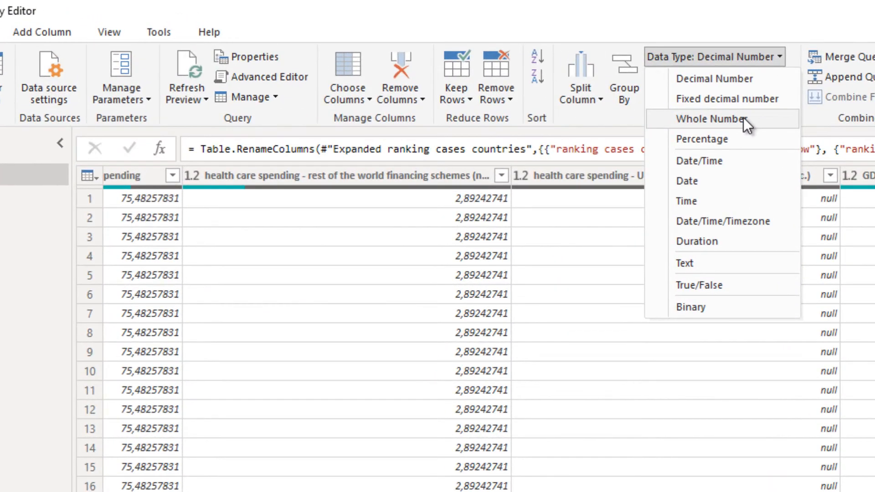
left_click(742, 118)
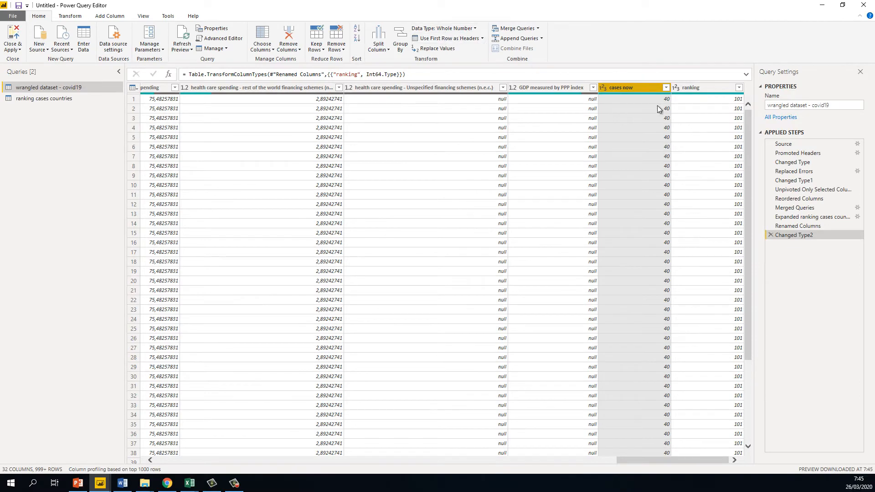
- Check the fully loaded list of ranking filter values without filtering, and apply the query changes to the report
left_click(692, 89)
left_click(739, 88)
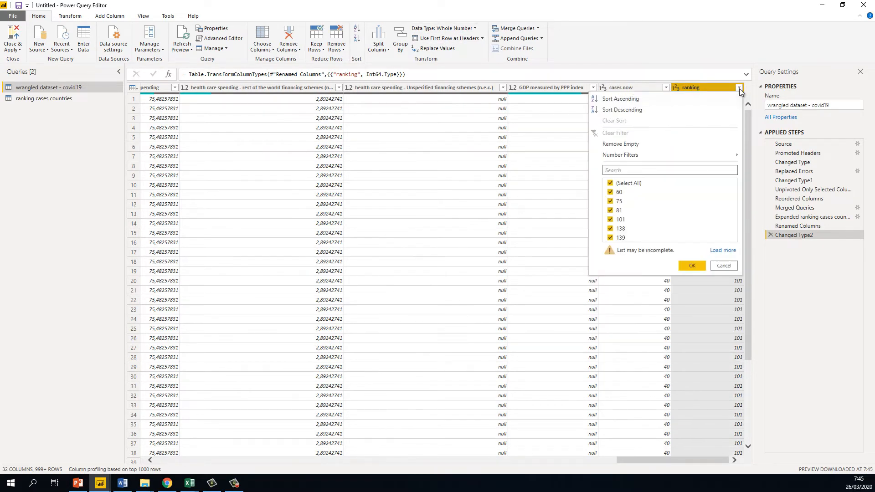
left_click(723, 250)
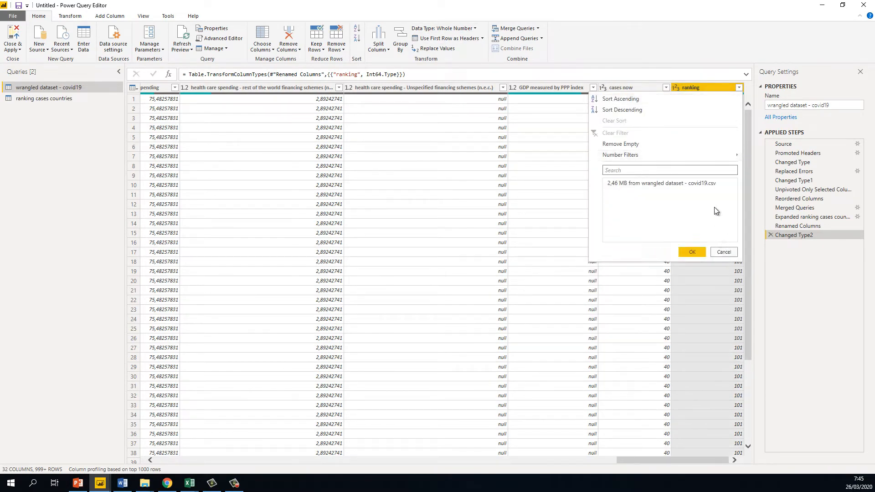
left_click_drag(735, 207, 736, 325)
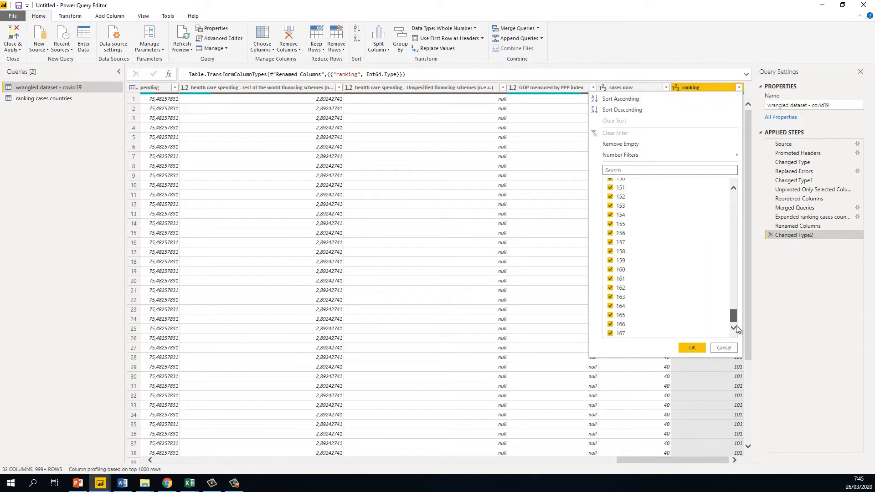
left_click(723, 348)
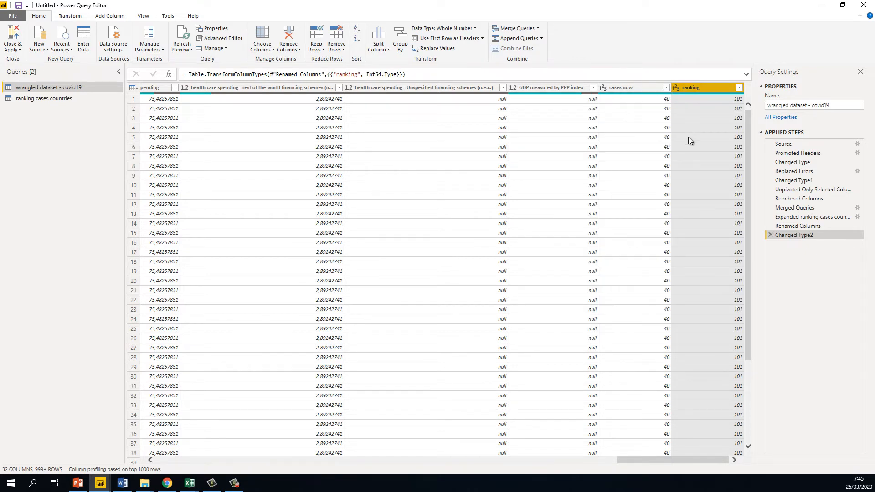
left_click(16, 36)
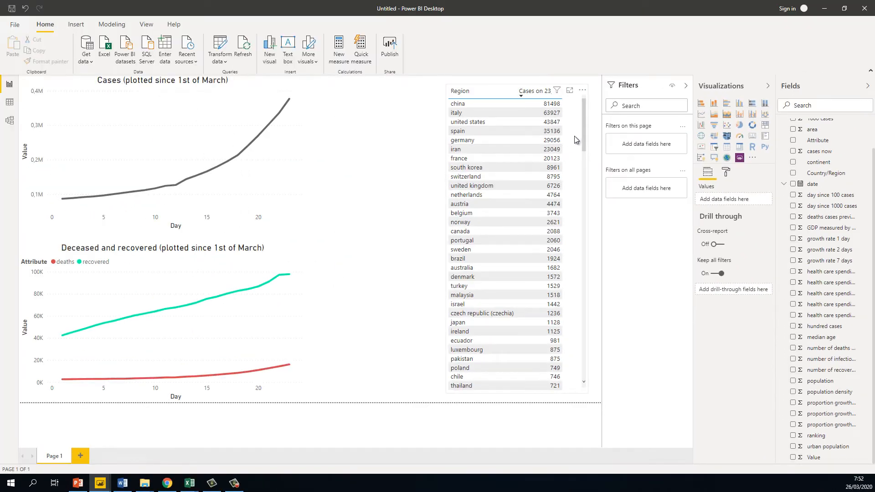
- Add ranking to the cases table's visual filters and use advanced filtering to show only values less than 31
left_click(574, 136)
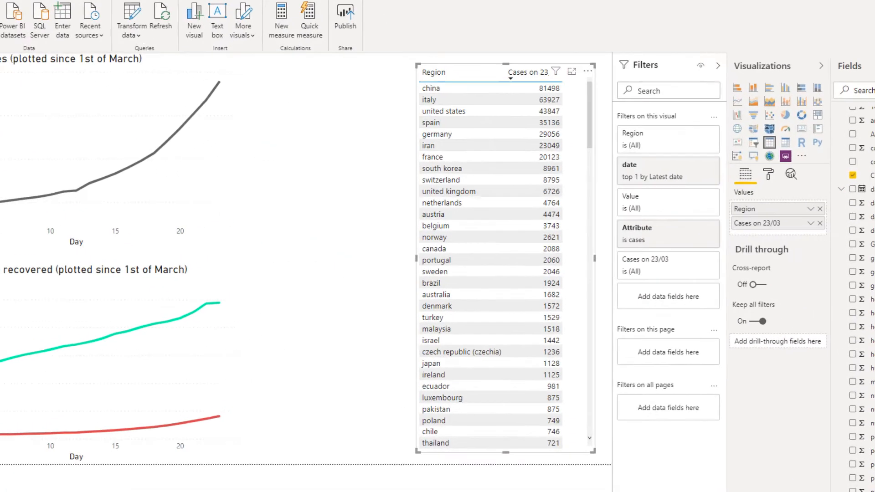
left_click_drag(873, 491, 616, 223)
left_click_drag(650, 264, 719, 342)
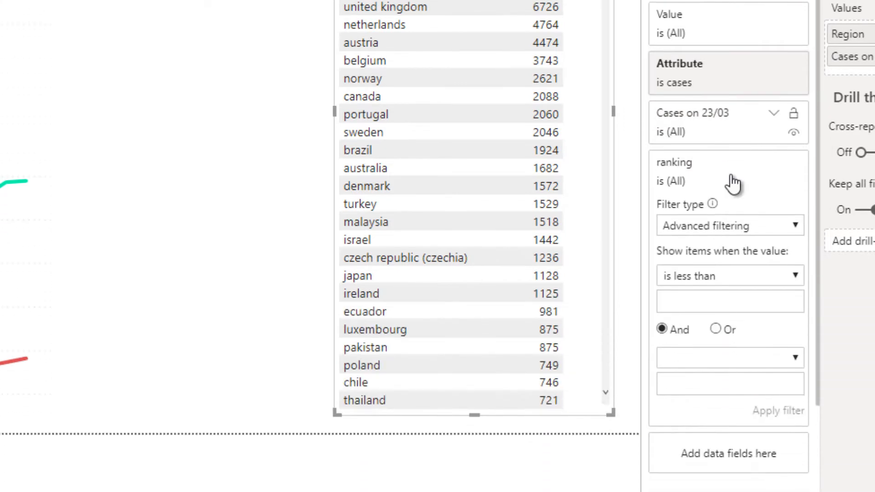
left_click(792, 155)
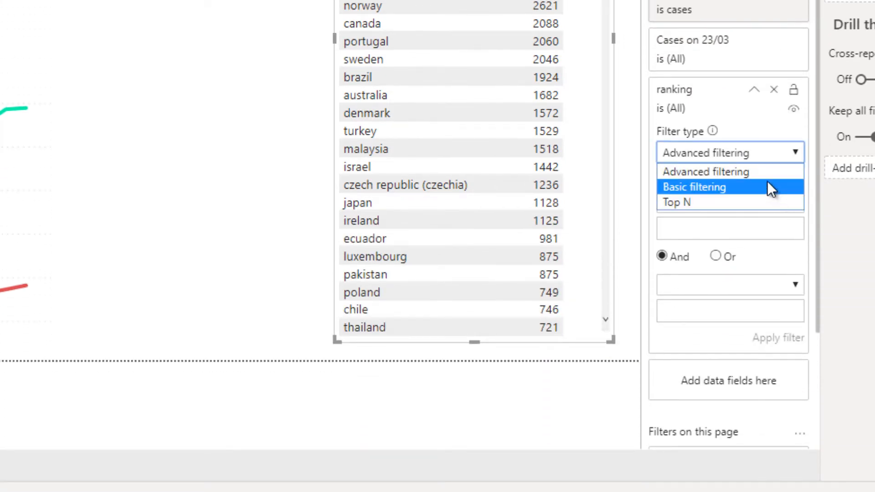
left_click(761, 174)
left_click(760, 200)
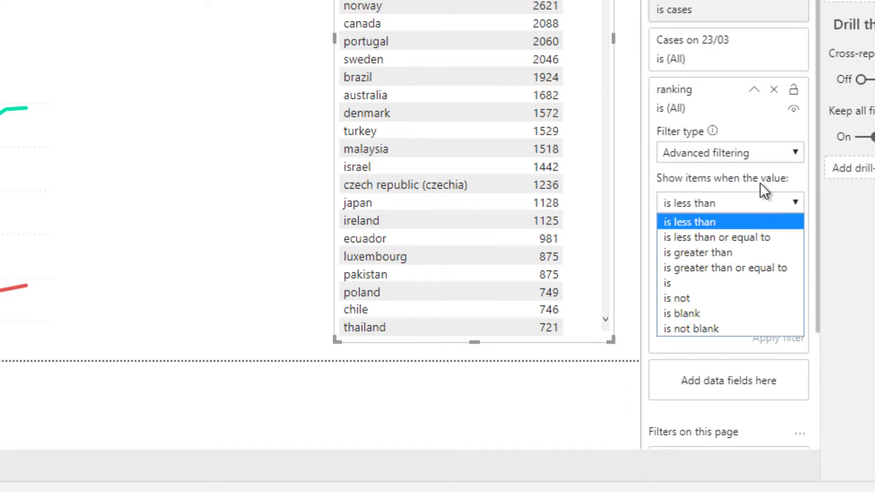
left_click(765, 209)
left_click(756, 209)
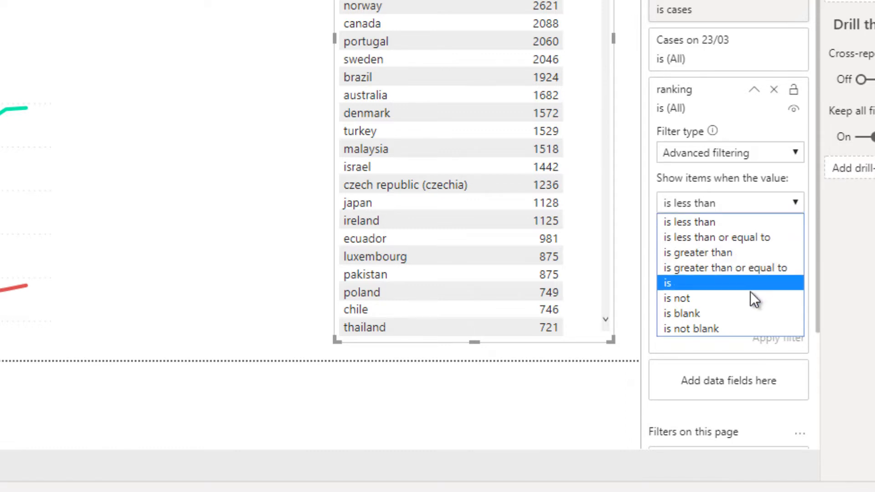
left_click(732, 223)
left_click(736, 233)
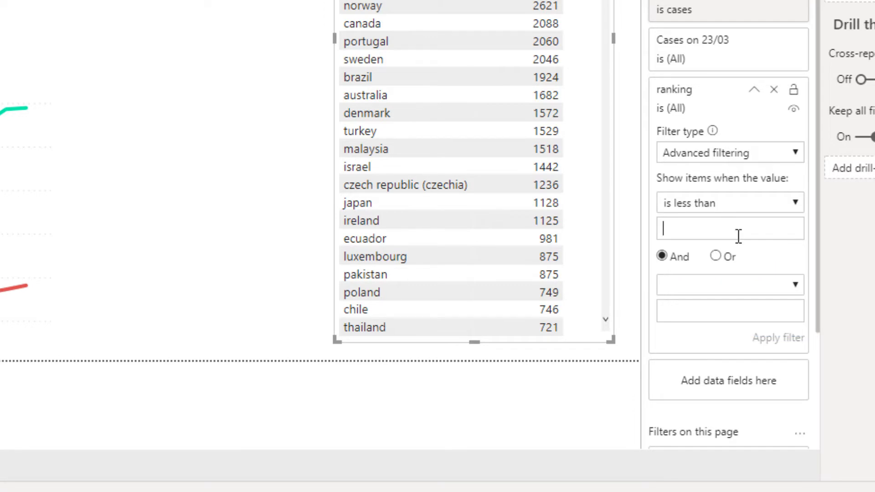
type("31")
left_click(759, 339)
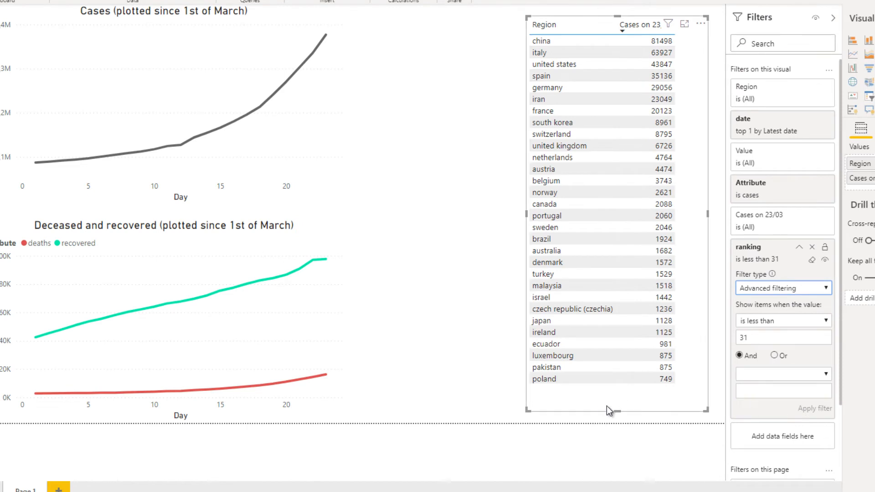
- Change the table's ranking filter to values less than 35 and adjust the table's height to the filtered list
left_click_drag(617, 409, 615, 390)
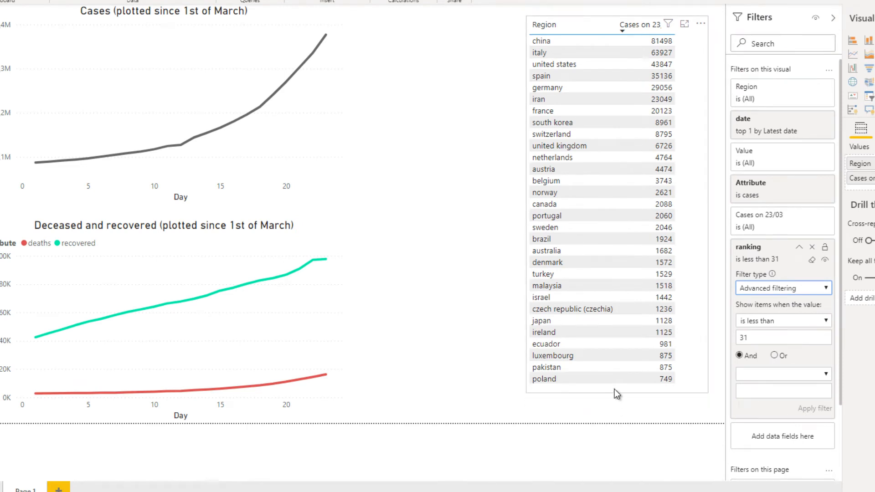
left_click(681, 111)
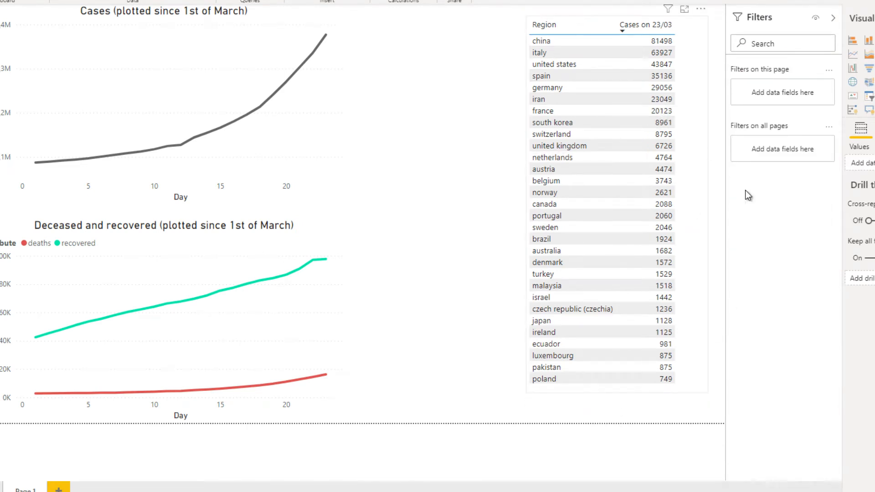
key("BackSpace")
key("BackSpace")
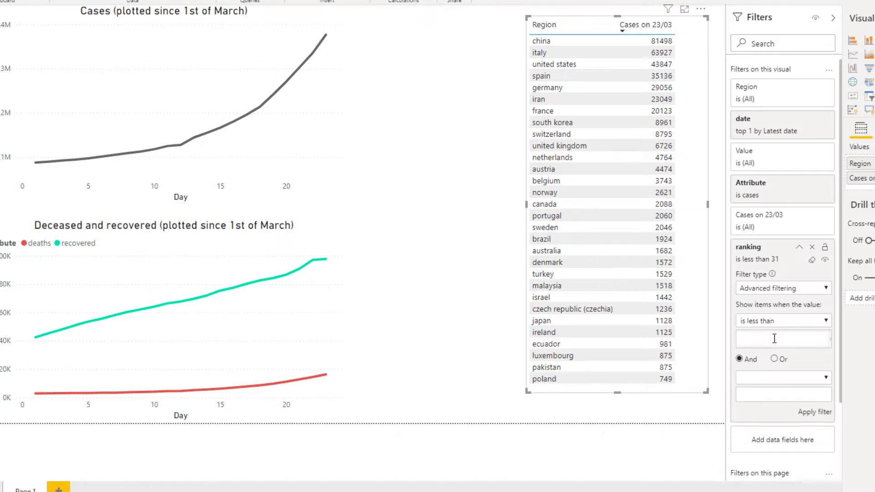
type("35")
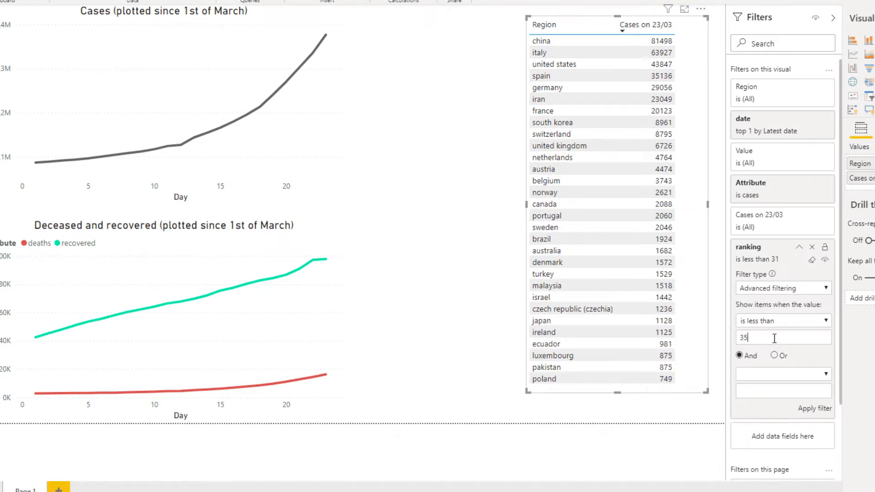
left_click(828, 409)
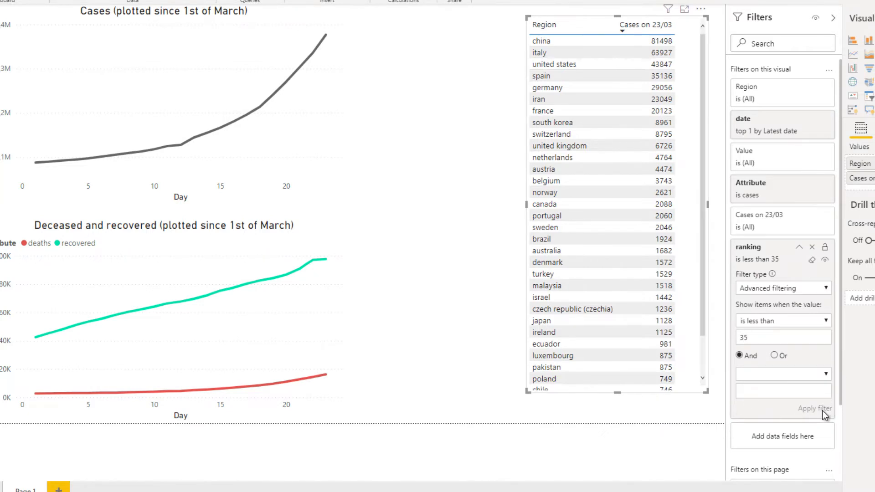
left_click_drag(617, 394, 621, 433)
left_click(620, 433)
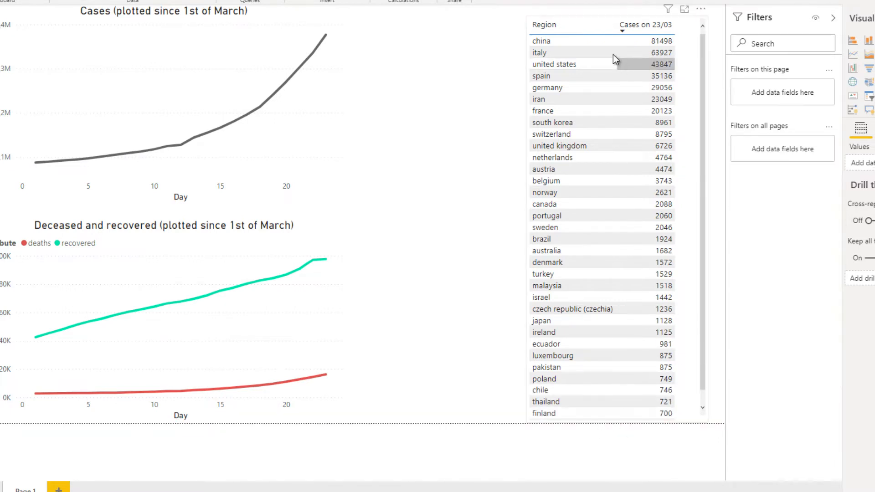
- Sort the cases table by Region and extend it slightly upward so that all rows fit
left_click(602, 17)
left_click(602, 19)
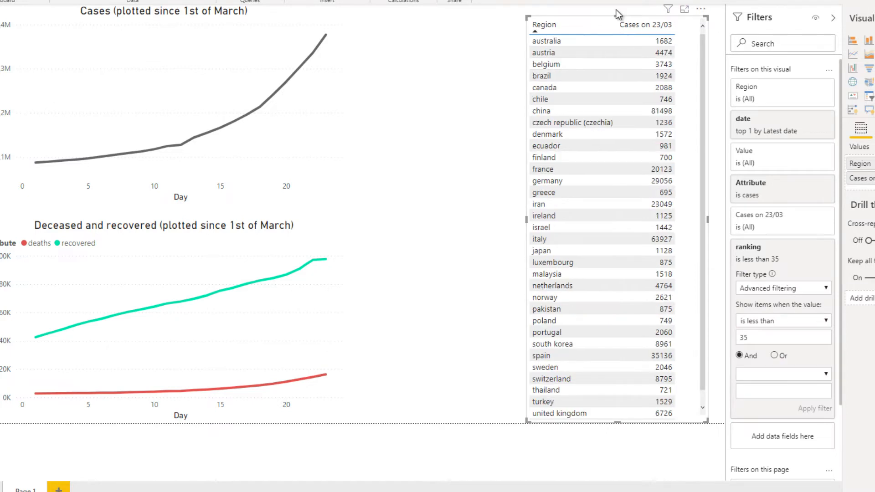
mouse_move(689, 210)
left_mouse_down()
mouse_move(698, 200)
mouse_move(688, 200)
left_mouse_up()
left_click(484, 255)
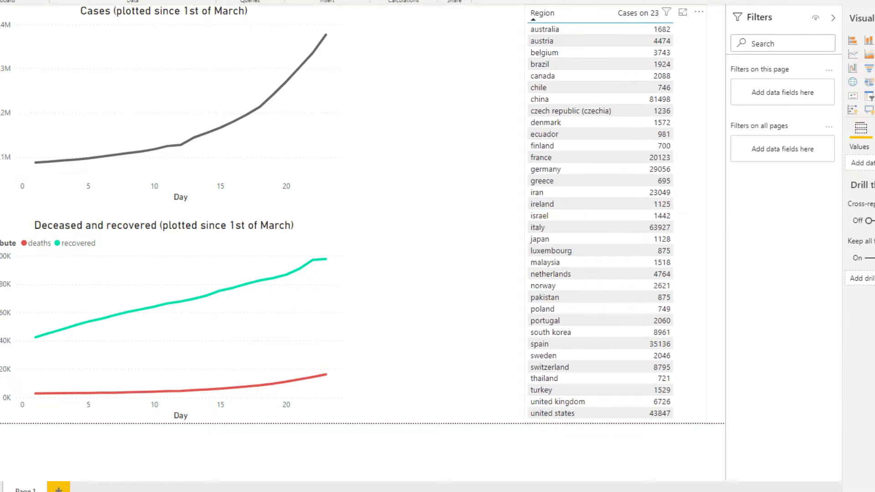
- Add ranking as a third column after Cases on 23/03 and widen the table to show it
left_click(699, 87)
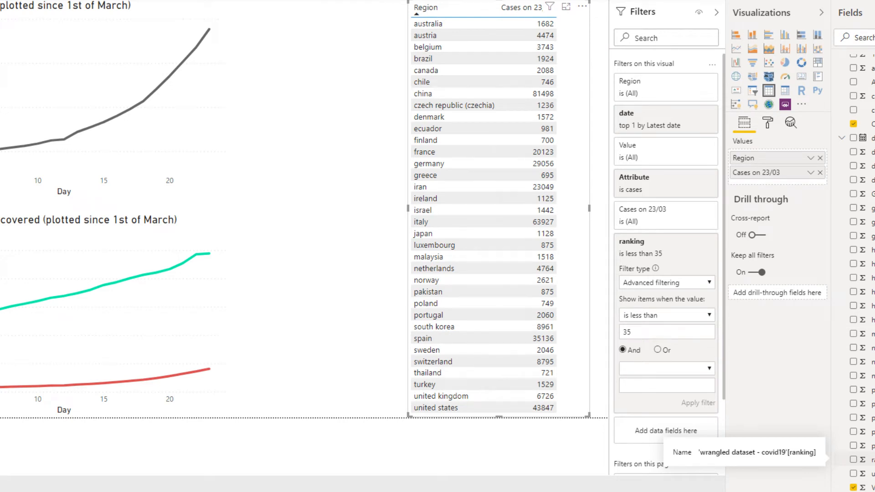
left_click_drag(869, 459, 785, 180)
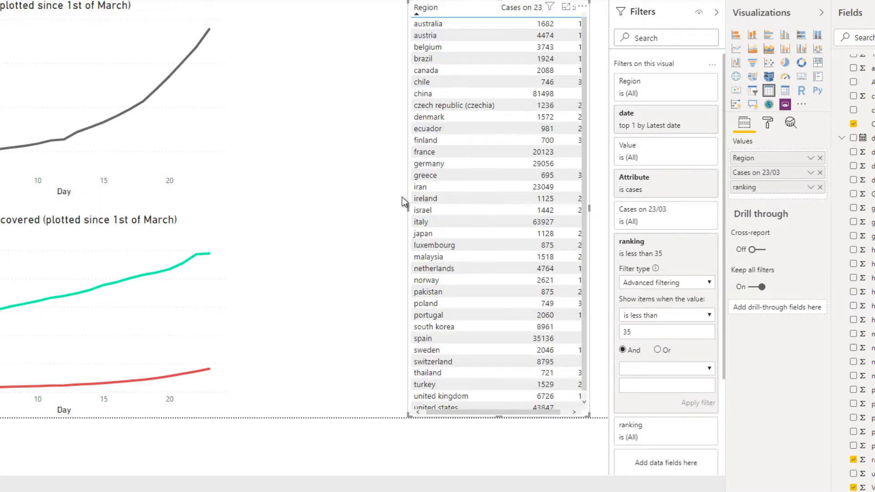
left_click_drag(408, 207, 374, 207)
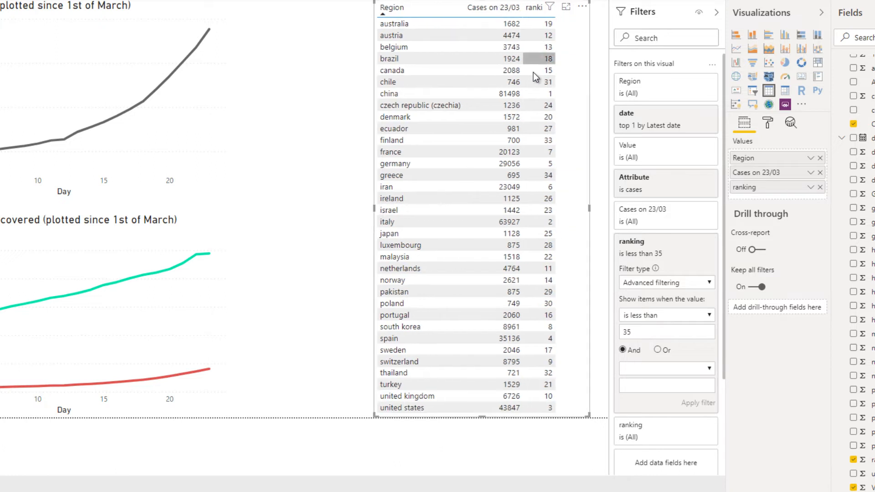
- Sort the cases table by ranking in ascending order
left_click(810, 187)
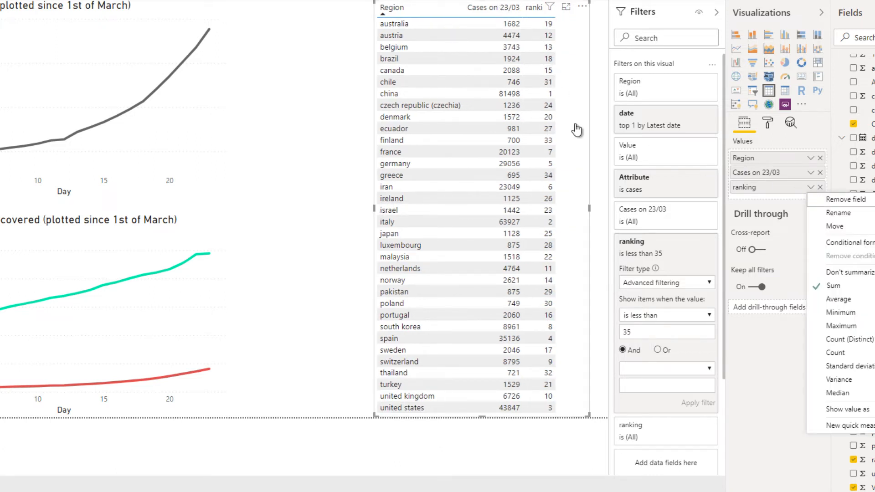
left_click(530, 12)
left_click(531, 12)
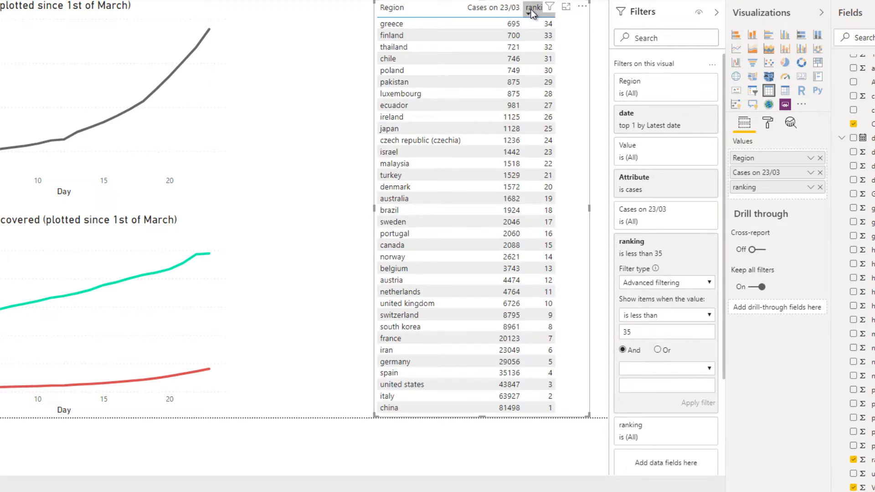
left_click(533, 12)
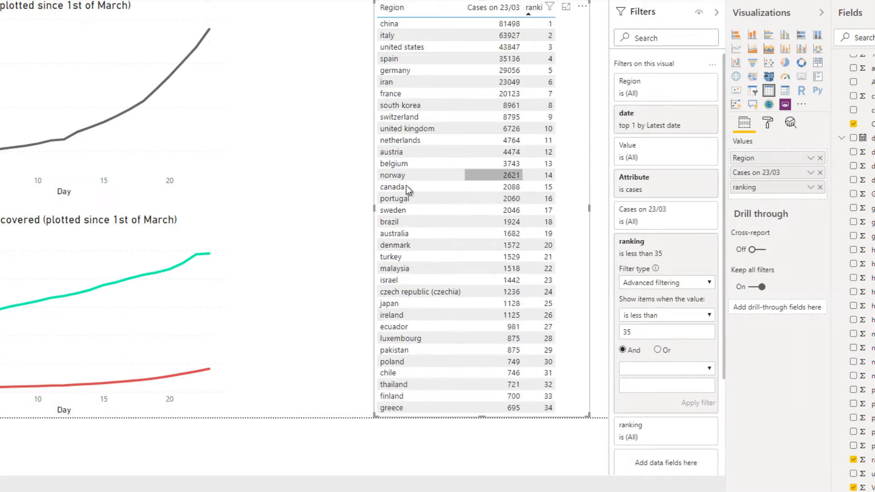
- Widen the table until the full ranking header fits and move it to the right edge of the report page
mouse_move(375, 210)
left_mouse_down()
mouse_move(395, 210)
mouse_move(359, 210)
left_mouse_up()
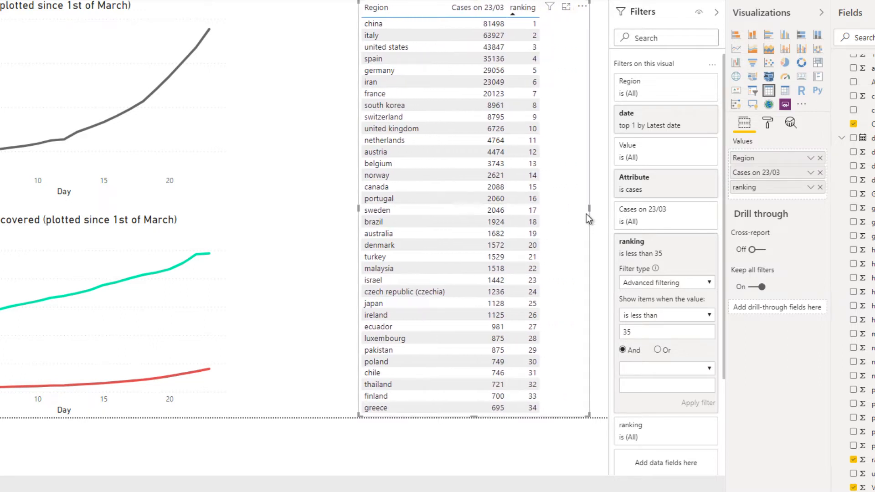
left_click_drag(589, 210, 600, 187)
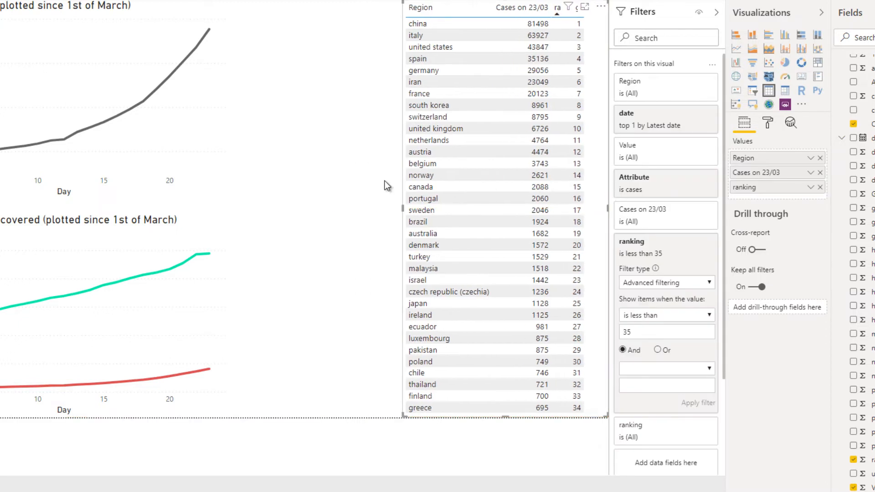
left_click(348, 166)
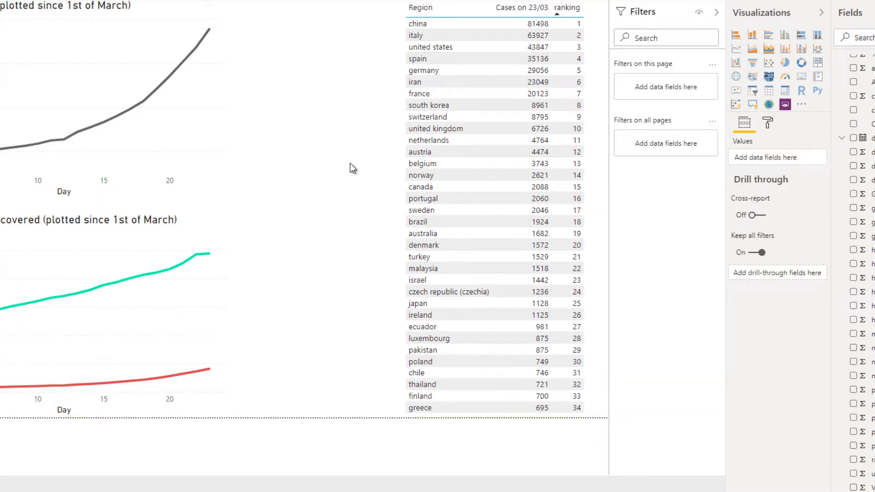
- Reverse the table's ranking sort to descending and switch it back to ascending
left_click(559, 16)
left_click(560, 16)
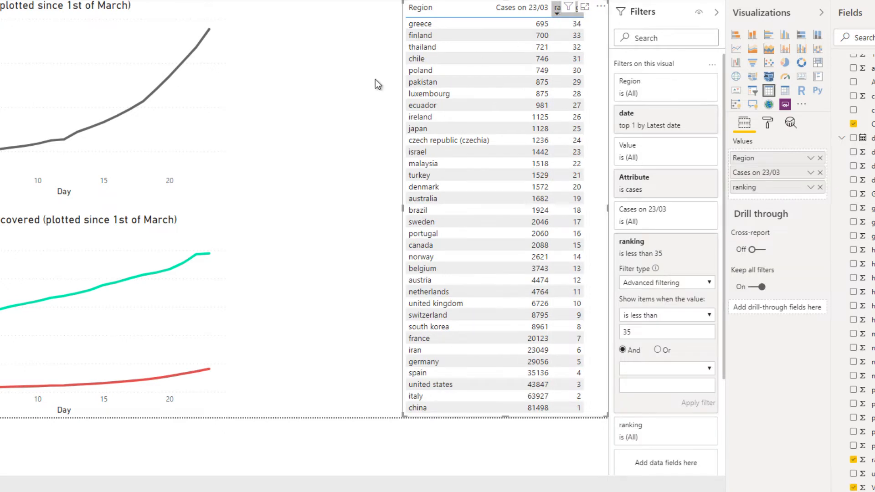
left_click(290, 121)
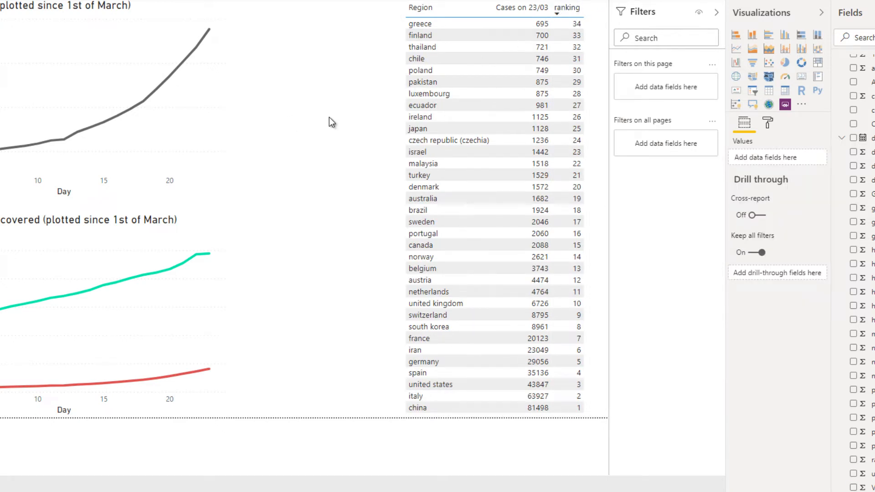
left_click(560, 15)
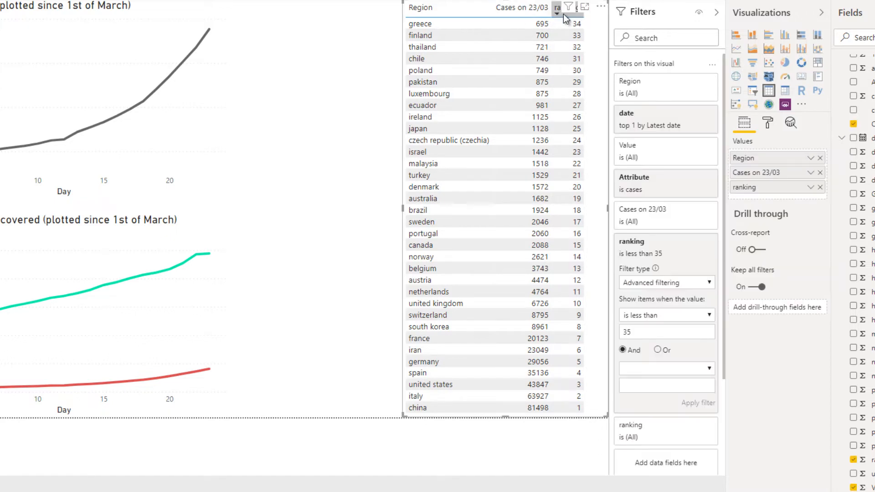
left_click(564, 15)
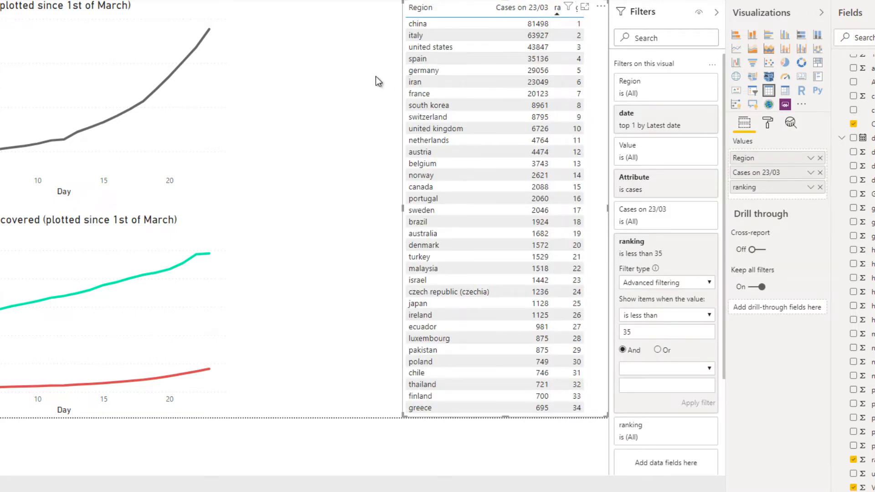
left_click(360, 80)
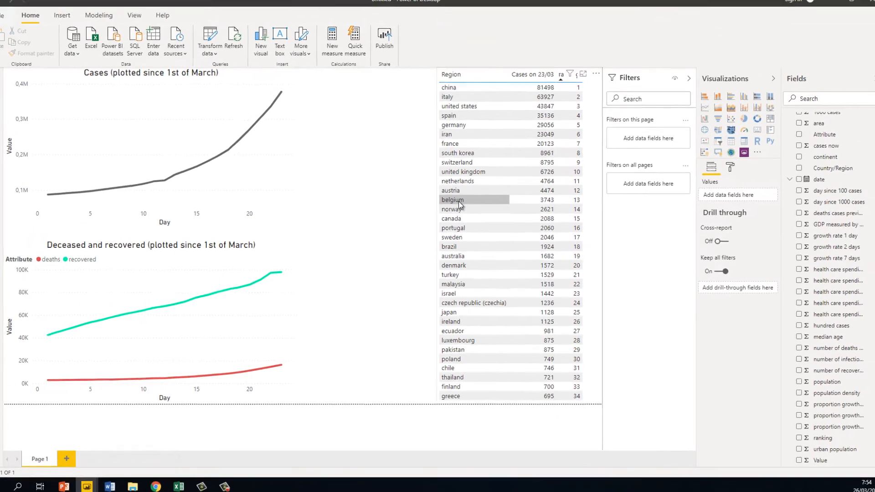
- Select belgium in the cases table to cross-filter the report, and clear the selection
left_click(459, 203)
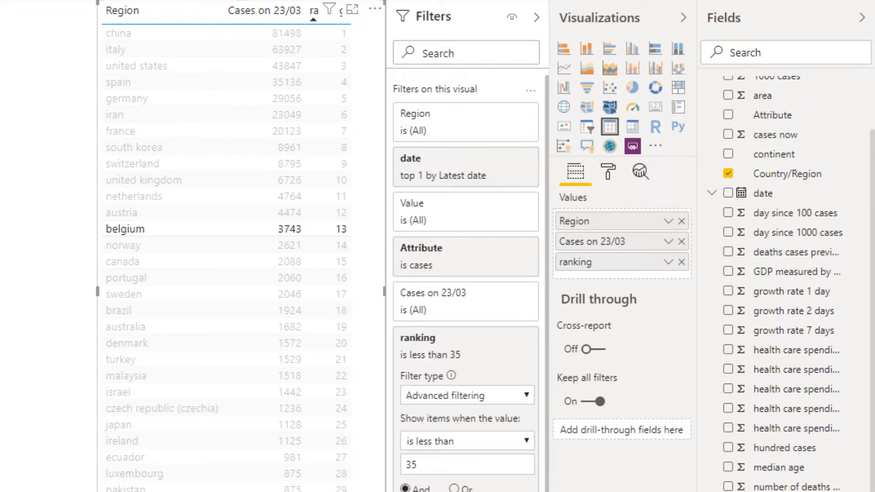
left_click(2, 193)
left_click(18, 192)
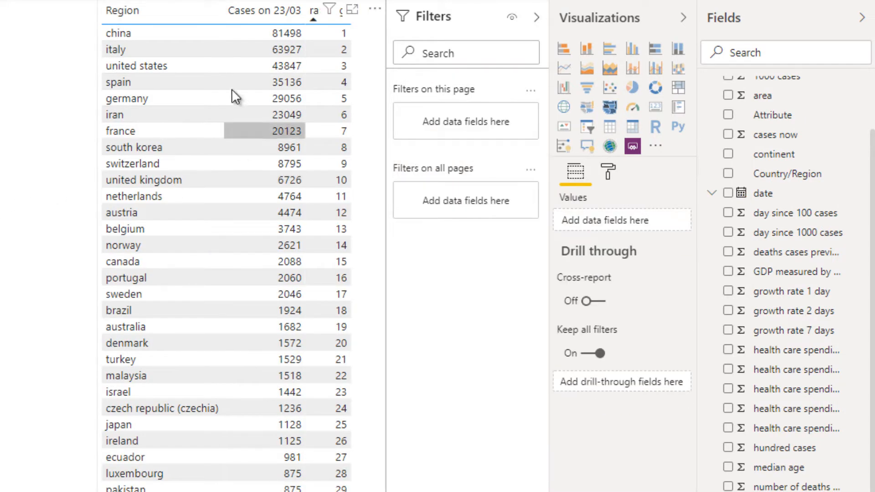
- Sort the cases table by Region in descending order and remove its top 1 by Latest date filter
left_click(190, 14)
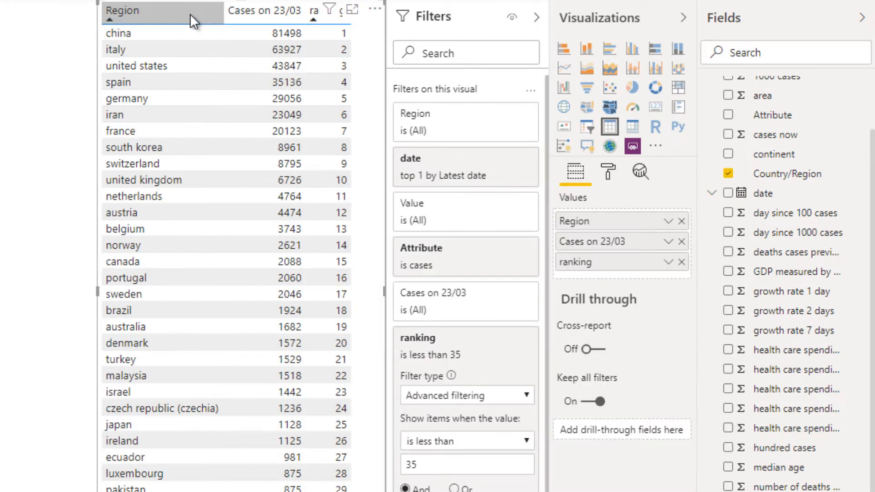
left_click(216, 12)
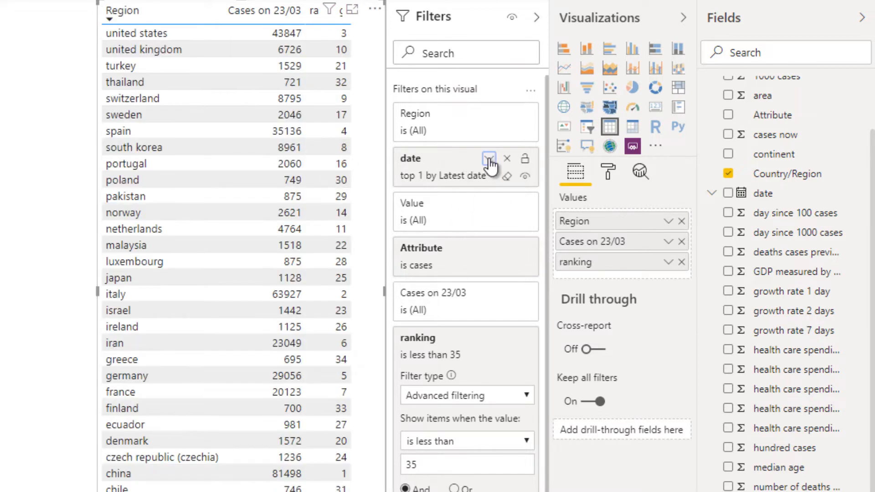
left_click(489, 160)
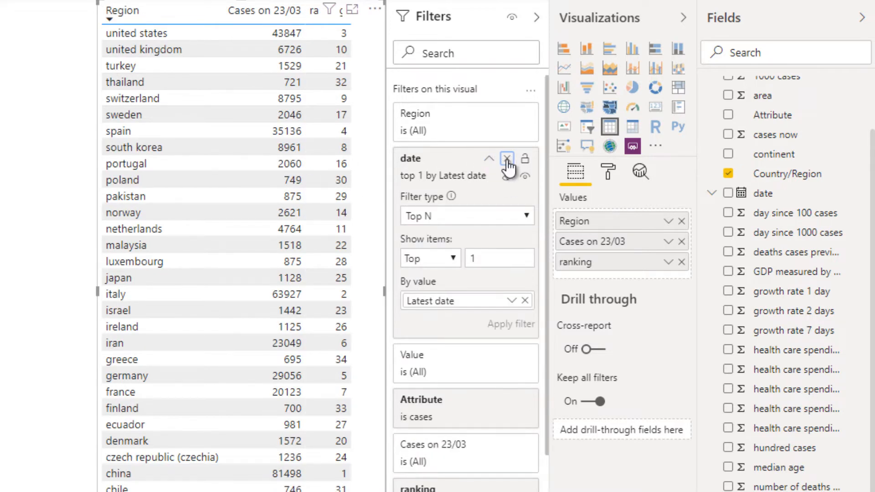
left_click(506, 159)
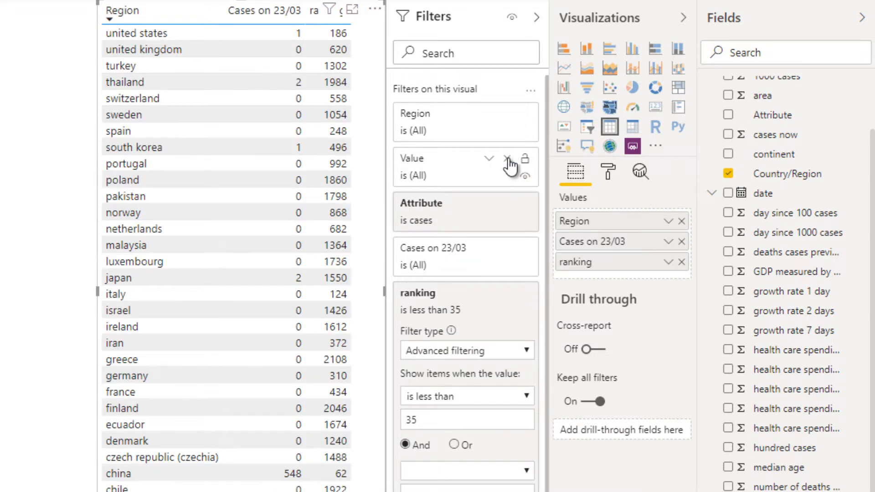
- Aggregate the table's Cases on 23/03 column by Maximum and sort the table by it in descending order
left_click(269, 11)
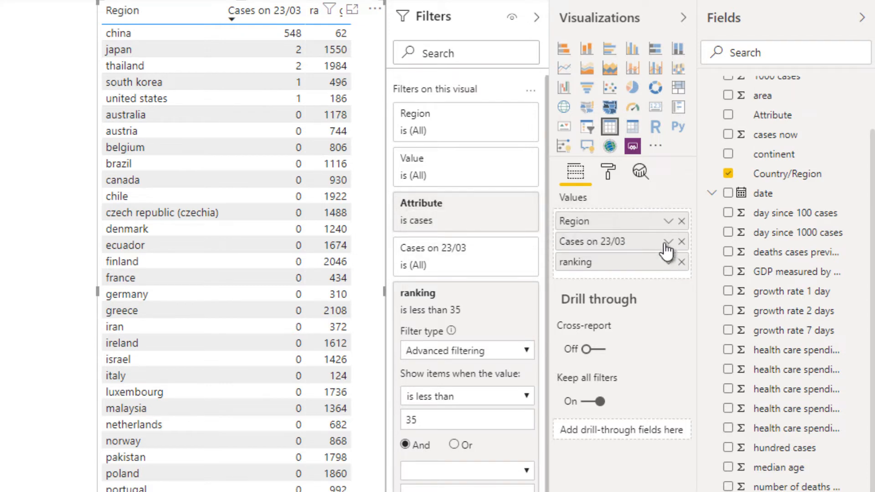
left_click(668, 242)
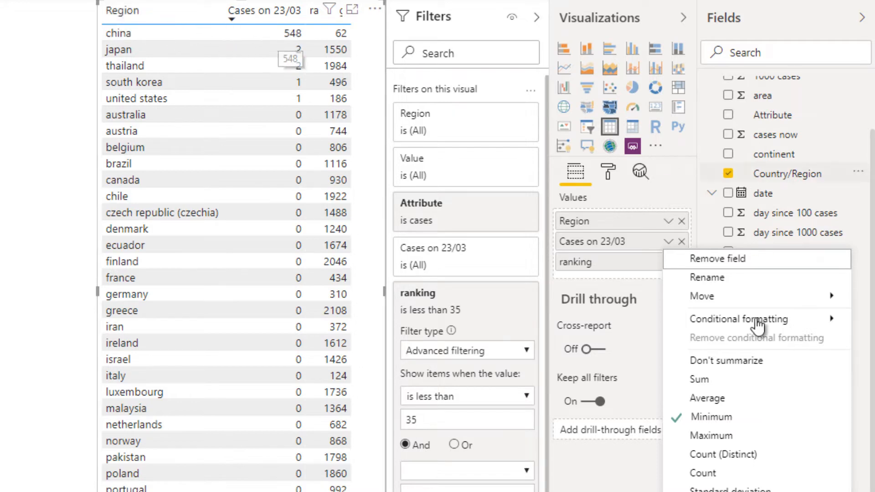
left_click(718, 436)
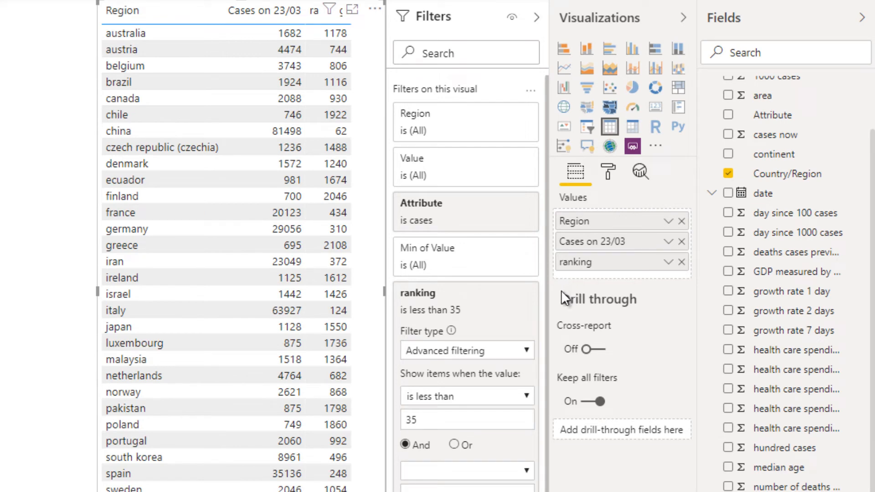
left_click(489, 293)
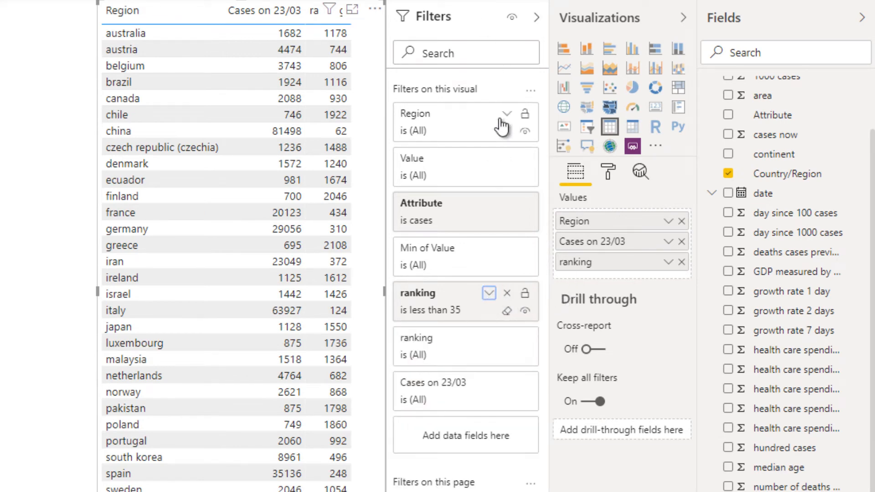
left_click(260, 14)
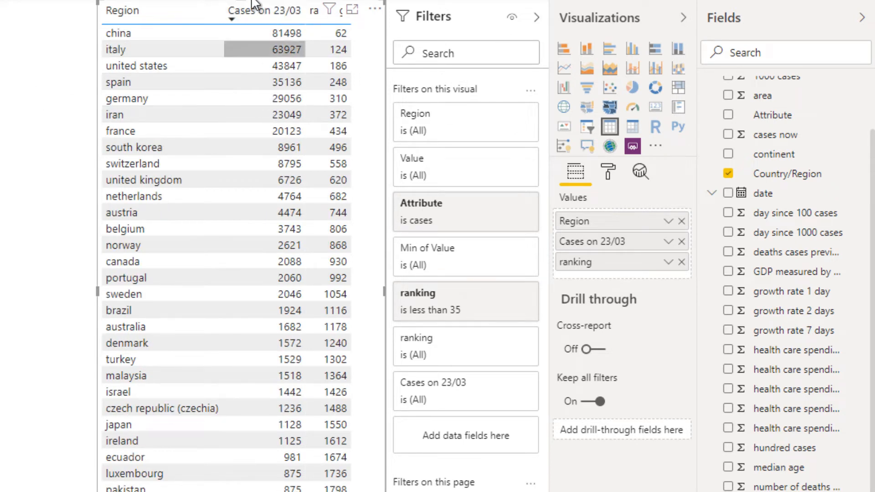
- Select belgium in the table to cross-filter the charts, and remove the table's Attribute filter
left_click(5, 292)
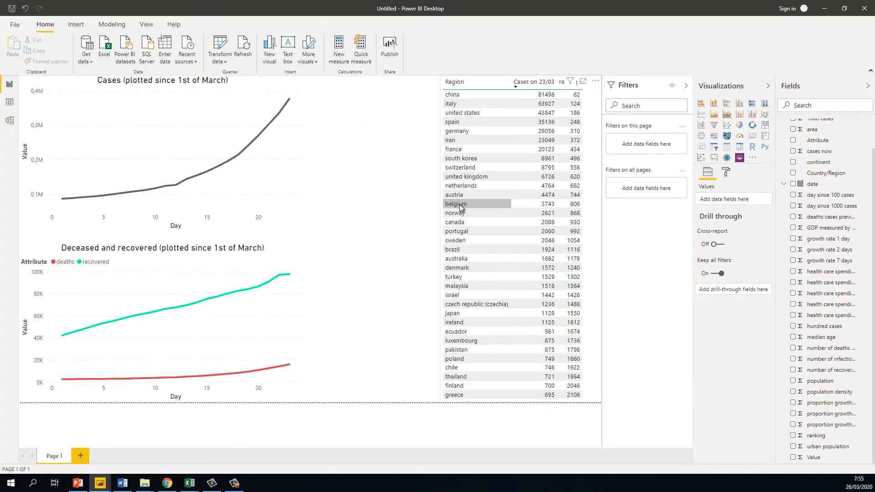
left_click(285, 221)
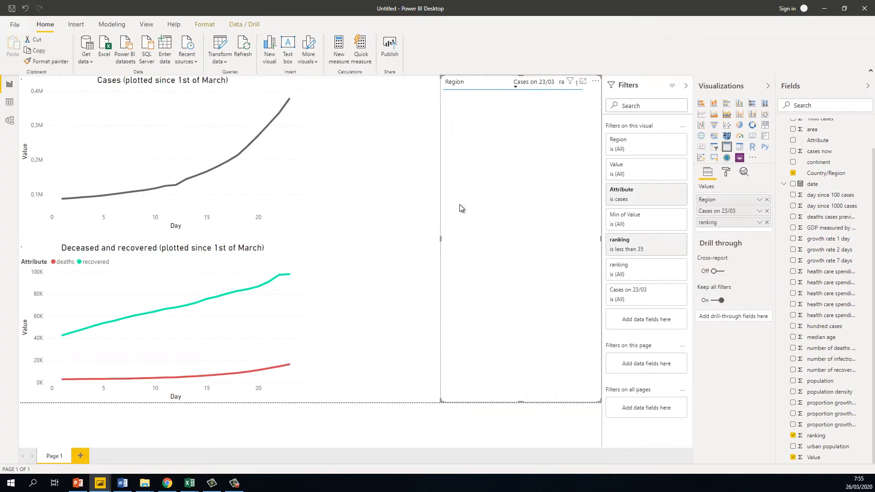
left_click(412, 216)
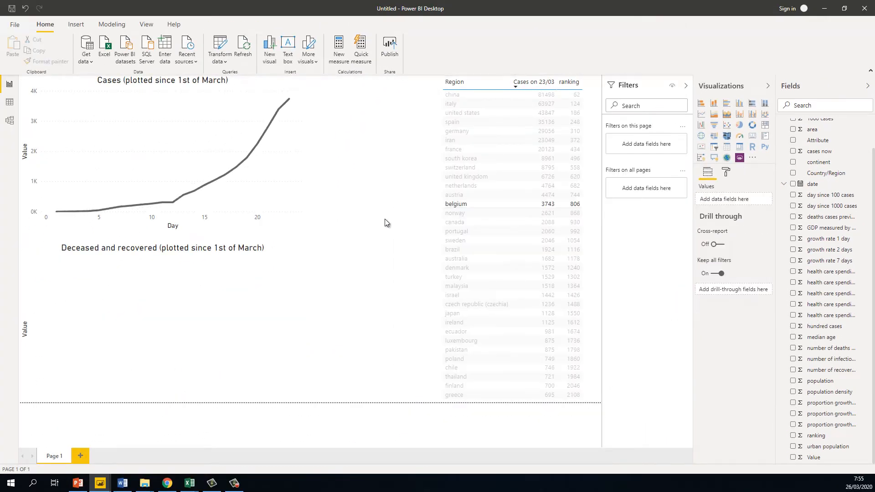
left_click(472, 207)
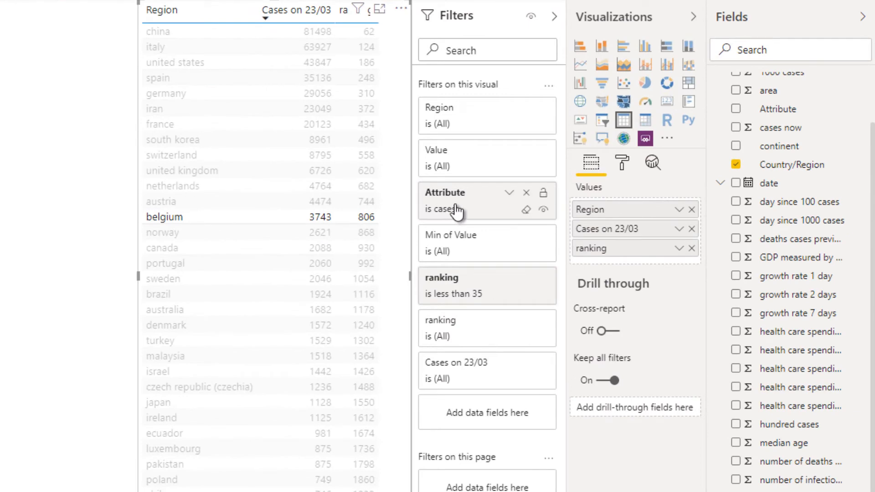
left_click(526, 193)
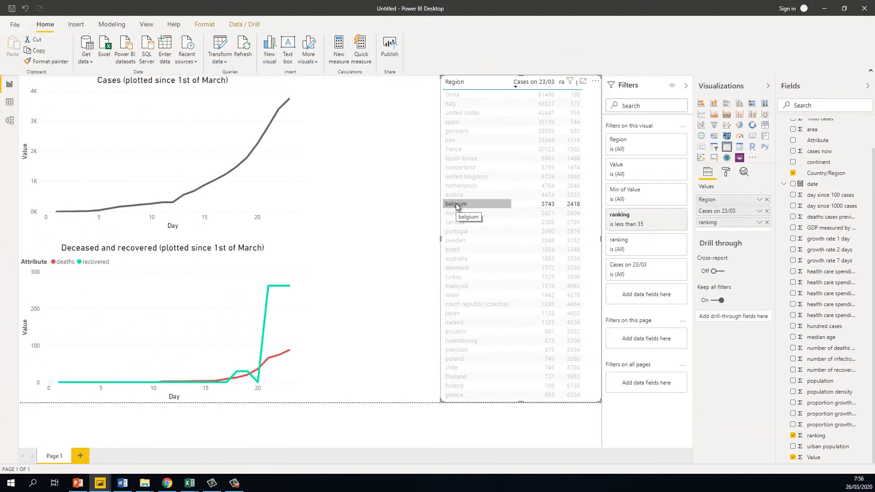
- Toggle the belgium row to check the cross-filtering of both line charts, and clear the selection
left_click(460, 205)
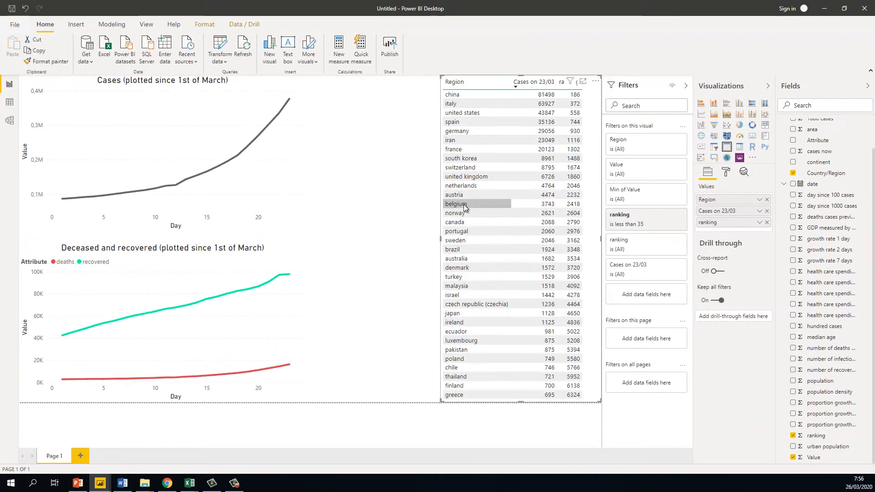
left_click(463, 206)
left_click(464, 207)
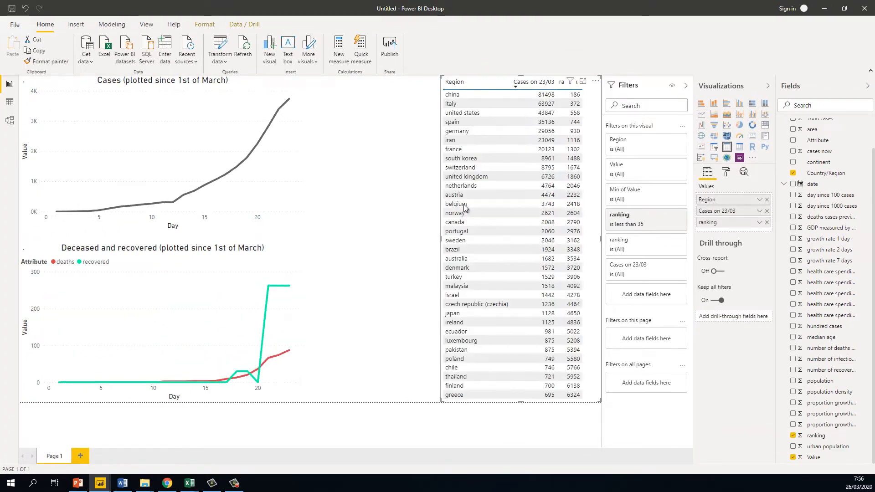
left_click(398, 209)
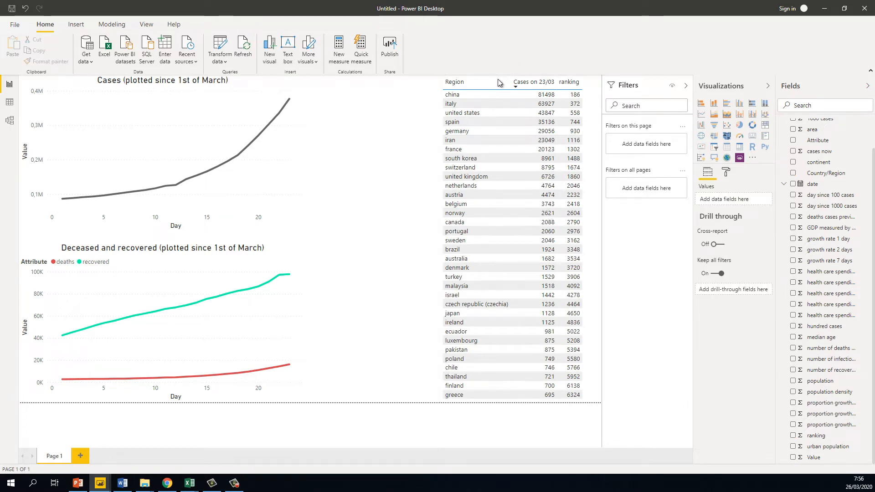
- Cross-filter the report by spain, check the summarization options of Cases on 23/03, and clear the selection
left_click(534, 118)
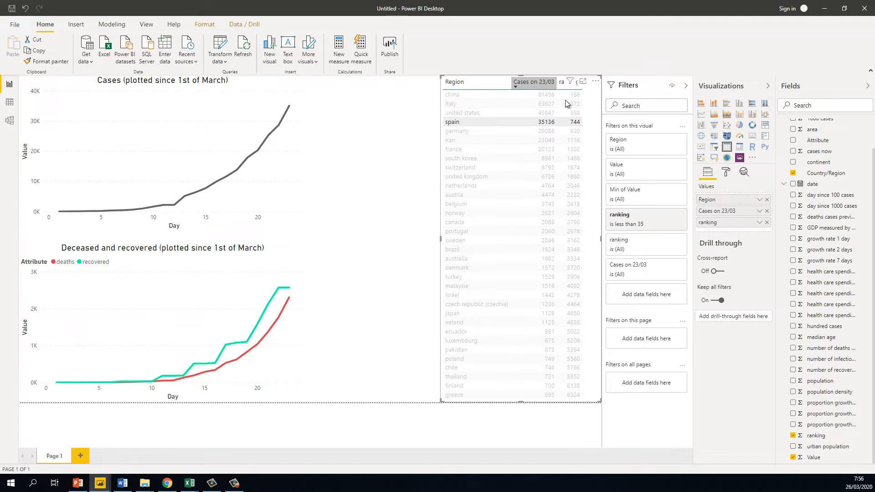
left_click(759, 212)
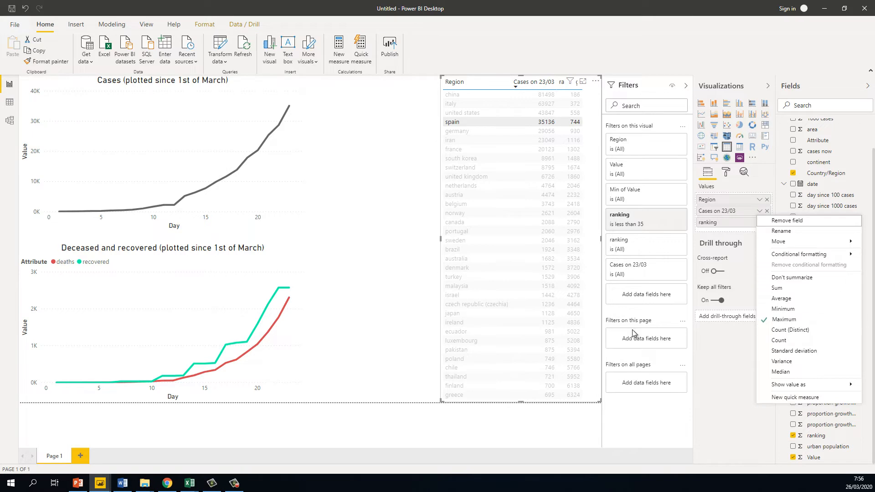
left_click(371, 245)
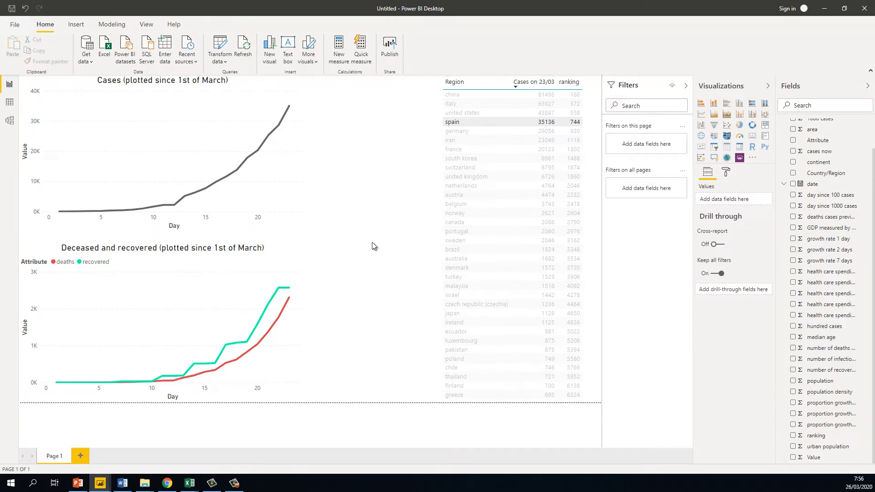
left_click(483, 121)
left_click(404, 155)
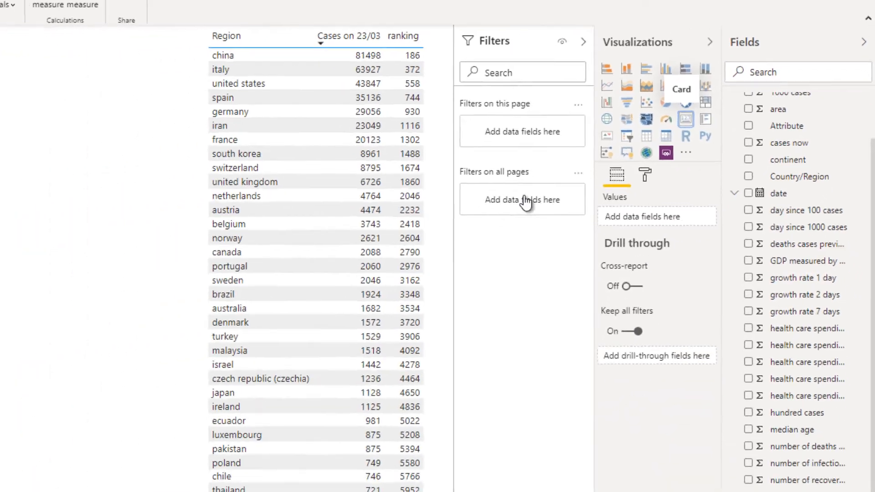
- Add a card visual between the cases chart and the table and shrink it to a small box
left_click(578, 187)
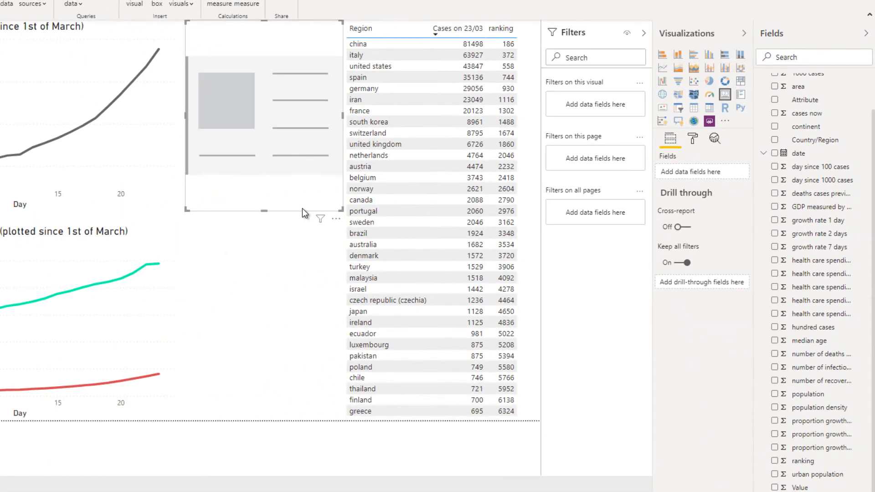
left_click_drag(342, 210, 305, 110)
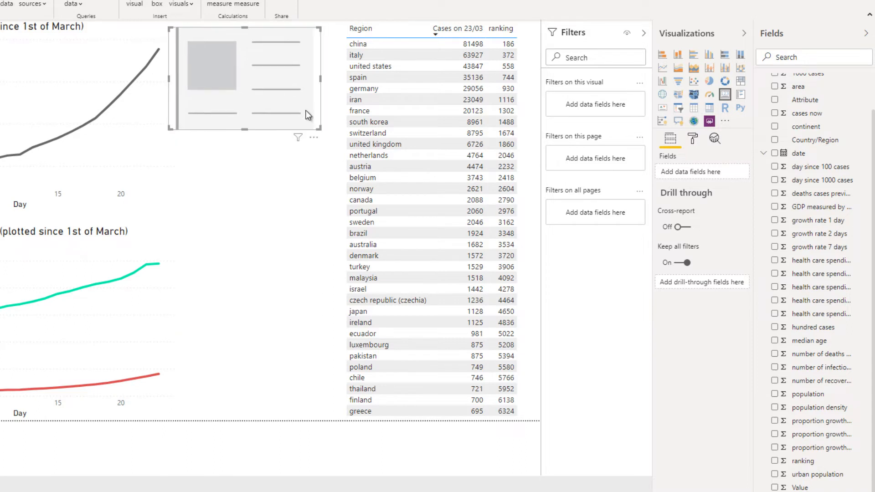
left_click(324, 124)
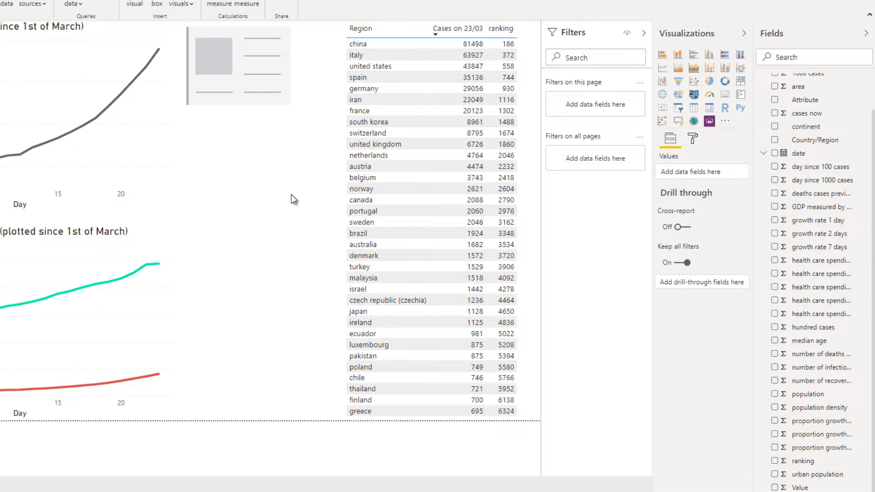
- Show the Value field in the card and check its summarization options
left_click(285, 70)
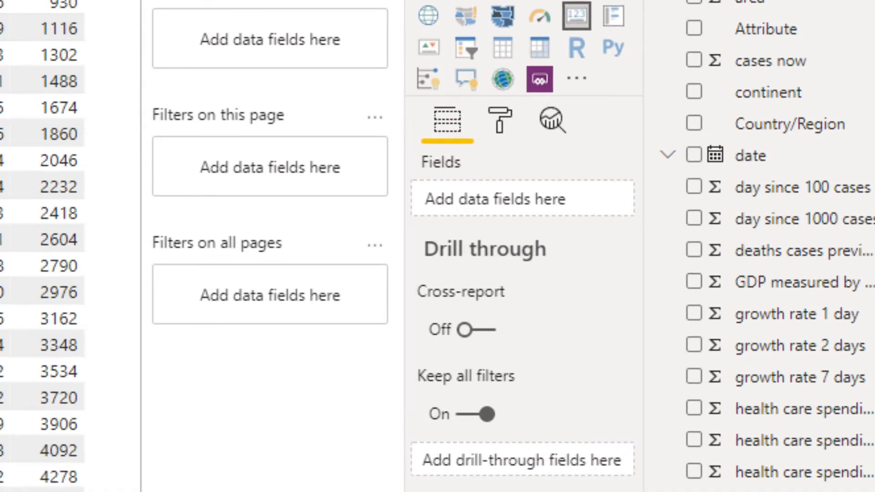
left_click_drag(383, 231, 512, 211)
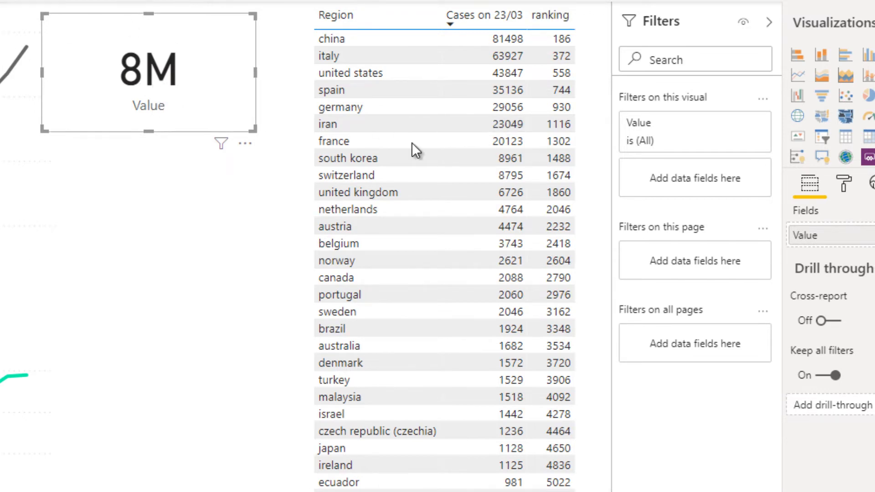
left_click(863, 229)
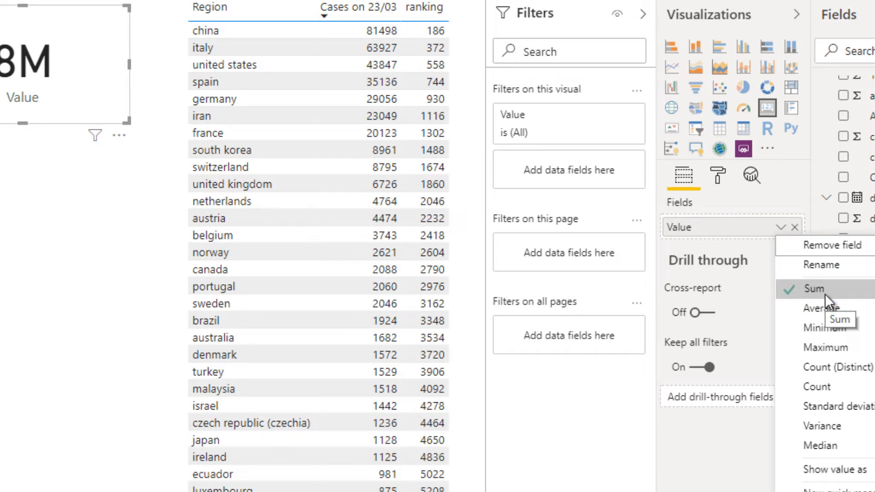
left_click(57, 75)
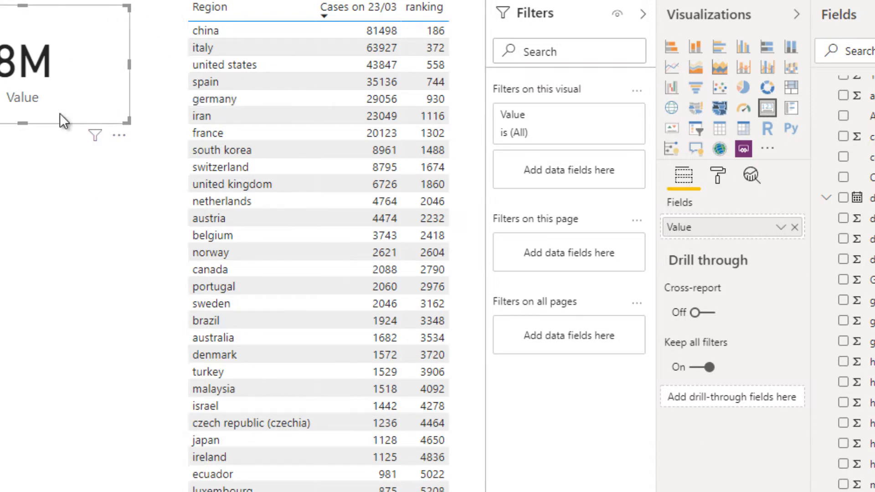
- Filter the card by date with a Top N filter showing the top 1 by Latest date
left_click_drag(240, 64, 369, 81)
left_click_drag(868, 197, 566, 172)
left_click(614, 176)
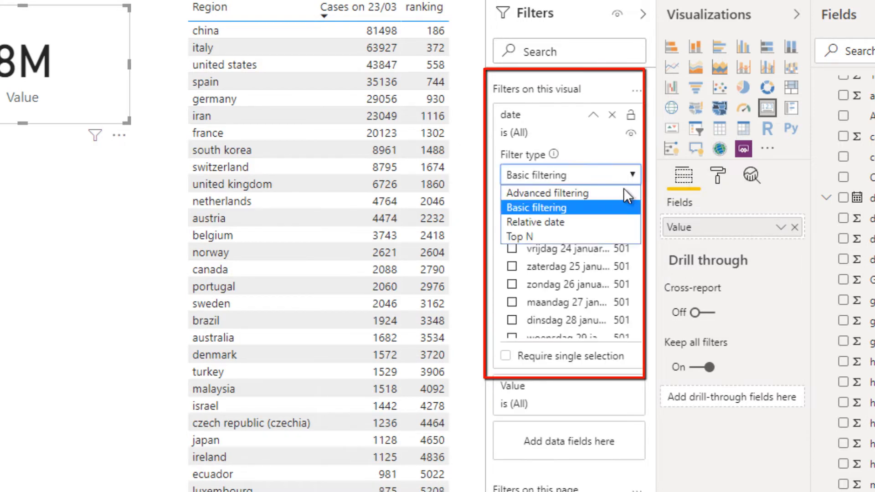
left_click(604, 235)
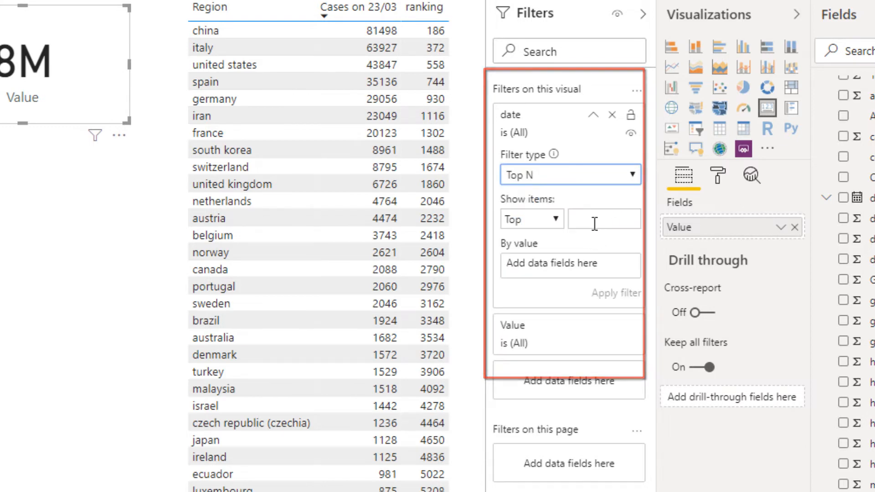
left_click(595, 223)
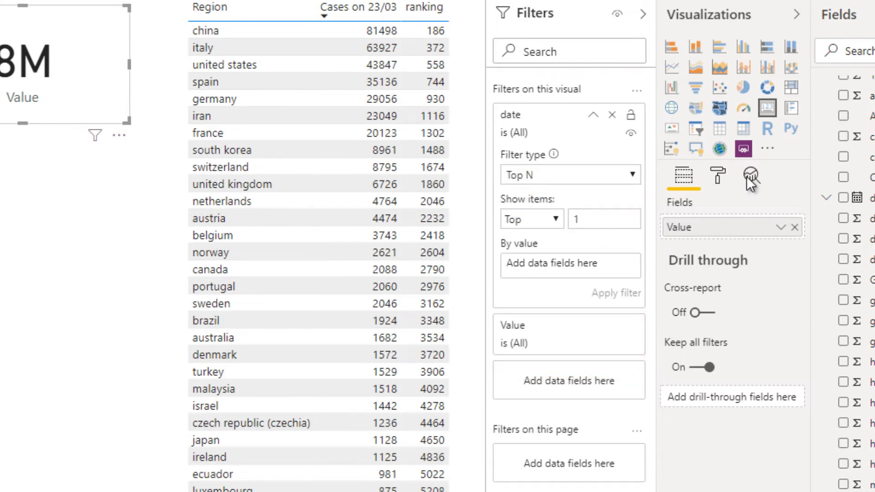
left_click_drag(868, 197, 596, 270)
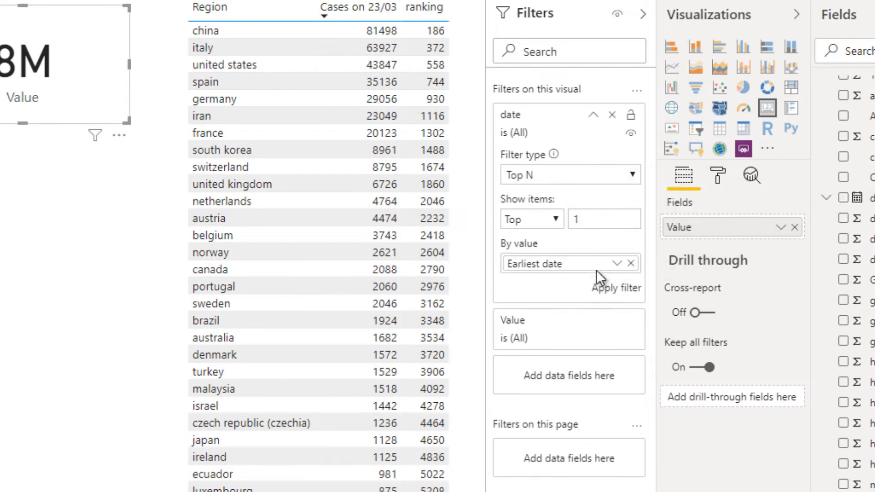
left_click(618, 265)
left_click(641, 301)
left_click(611, 289)
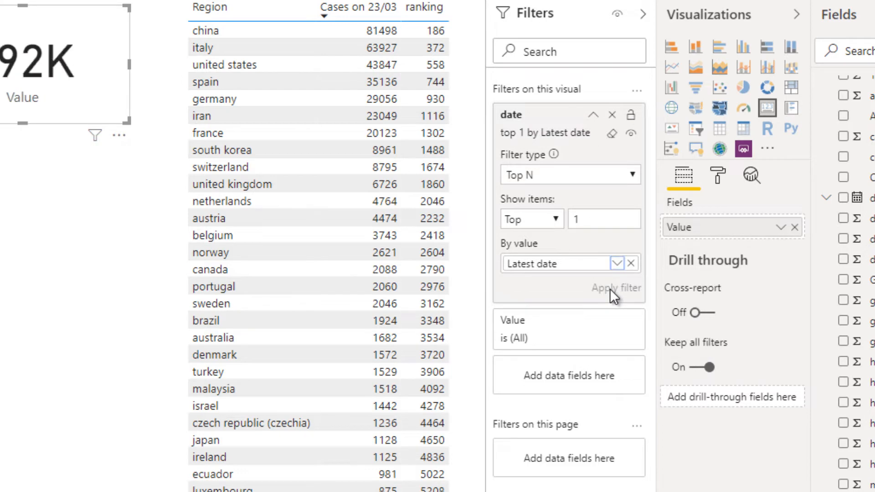
- Review the summarization options of the card's Value field and reselect the card
left_click(781, 227)
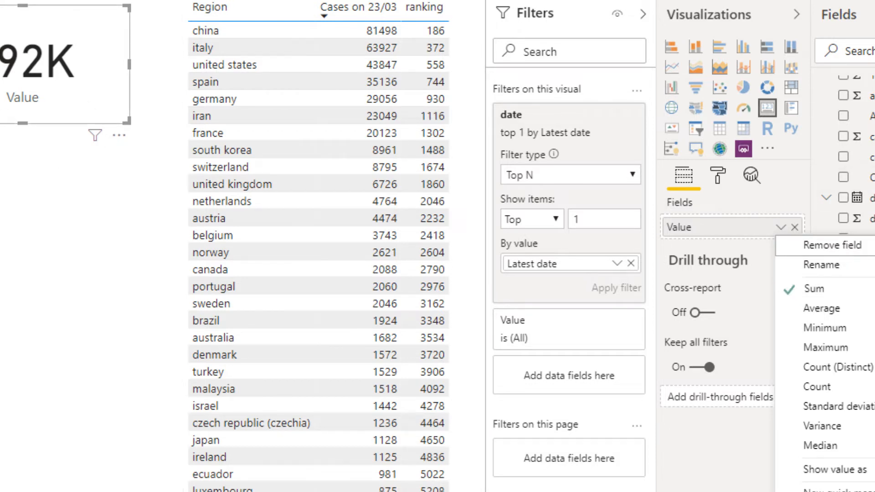
left_click(49, 178)
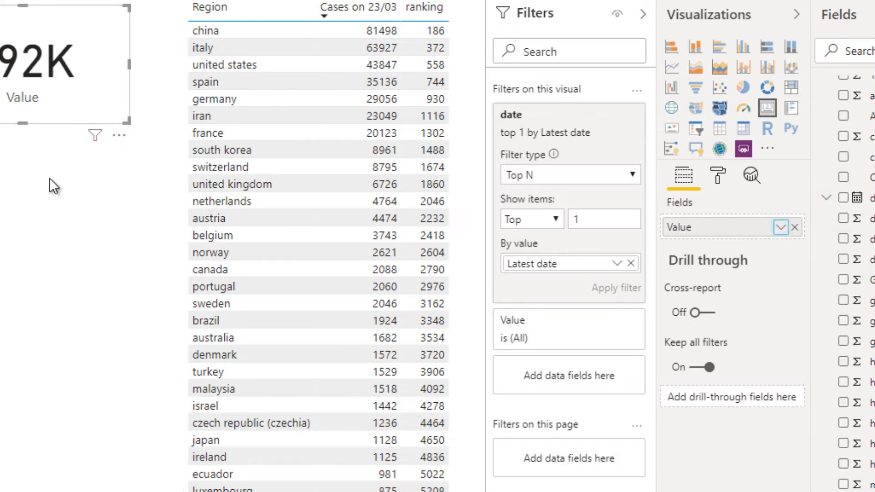
left_click(49, 177)
left_click(79, 91)
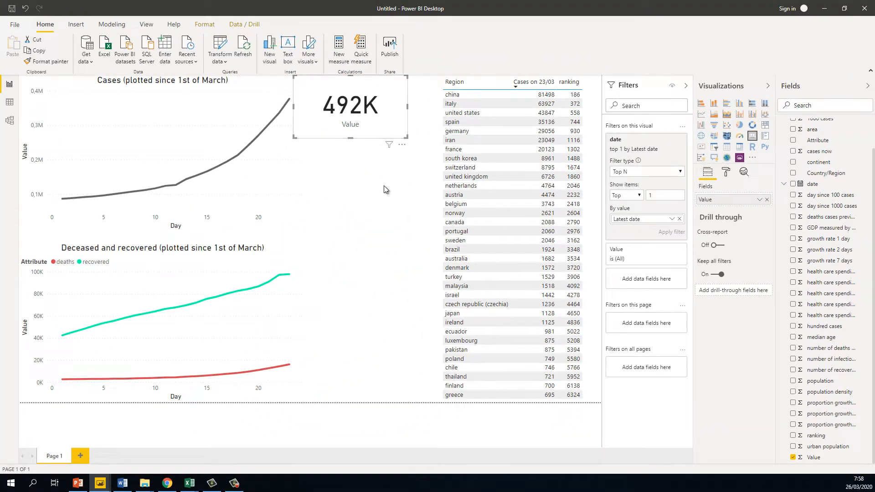
left_click(383, 189)
left_click(392, 131)
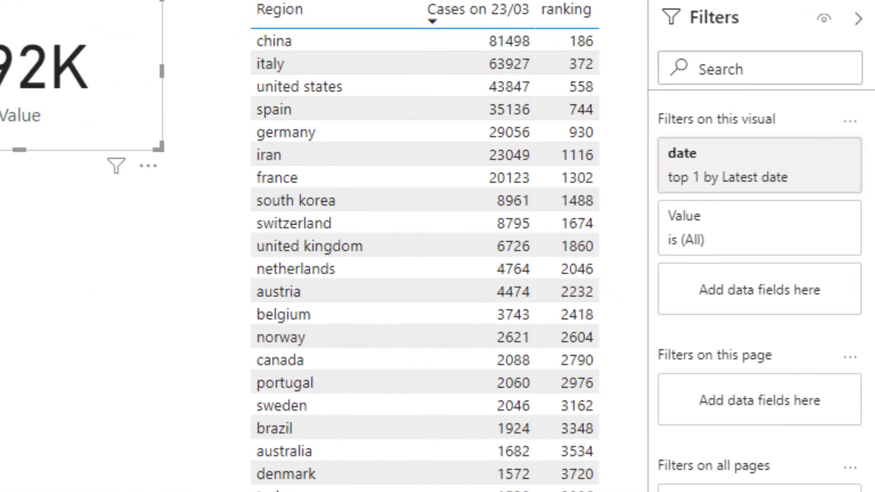
- Add the Type field to the card's visual filters and restrict it to cases
left_click_drag(874, 274, 752, 281)
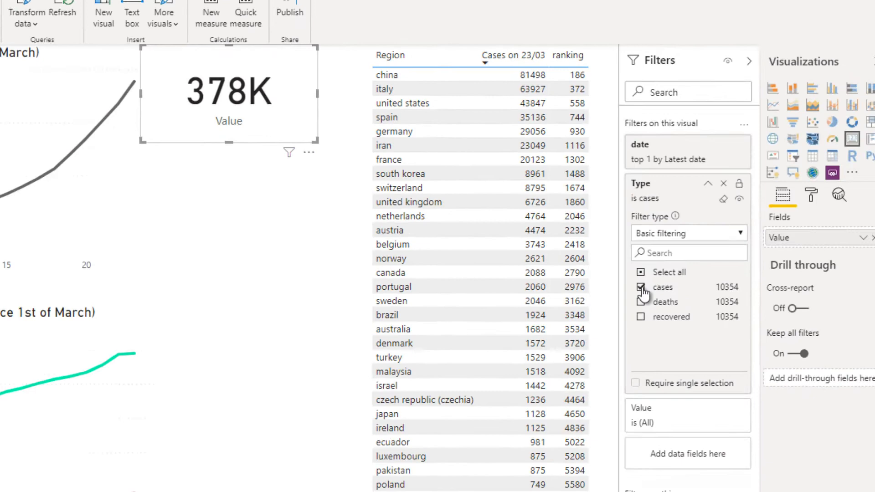
left_click(641, 288)
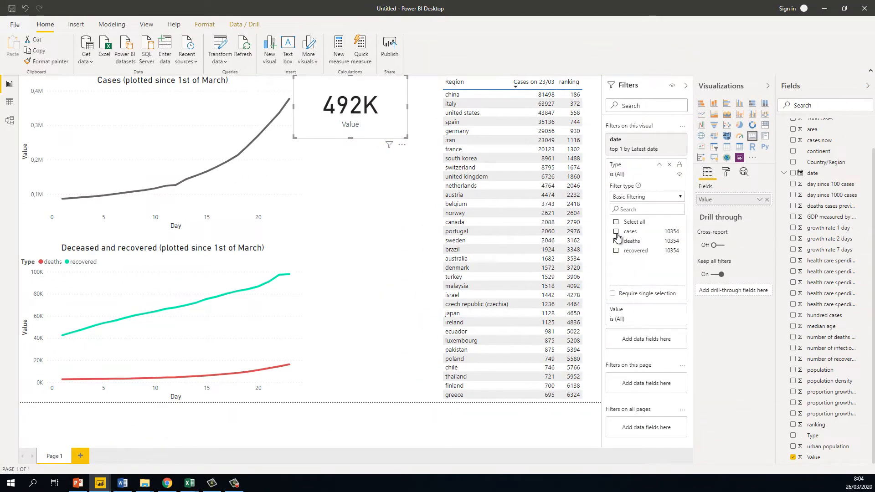
left_click(616, 232)
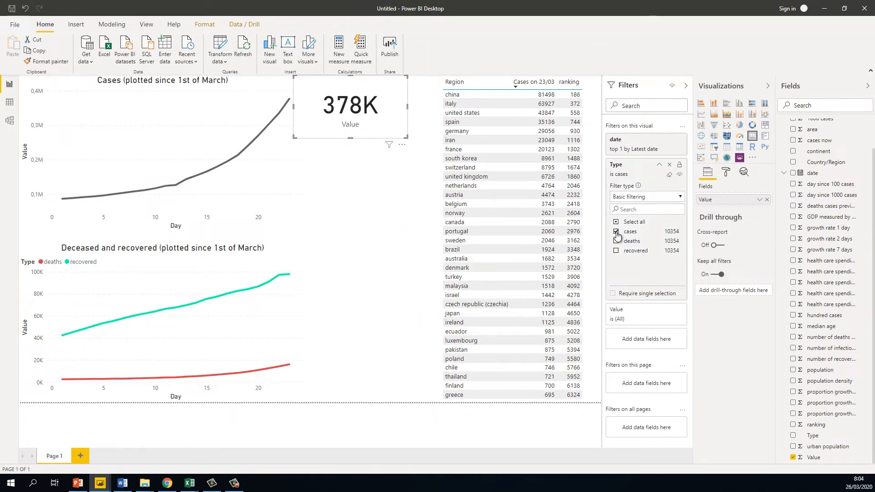
left_click(659, 165)
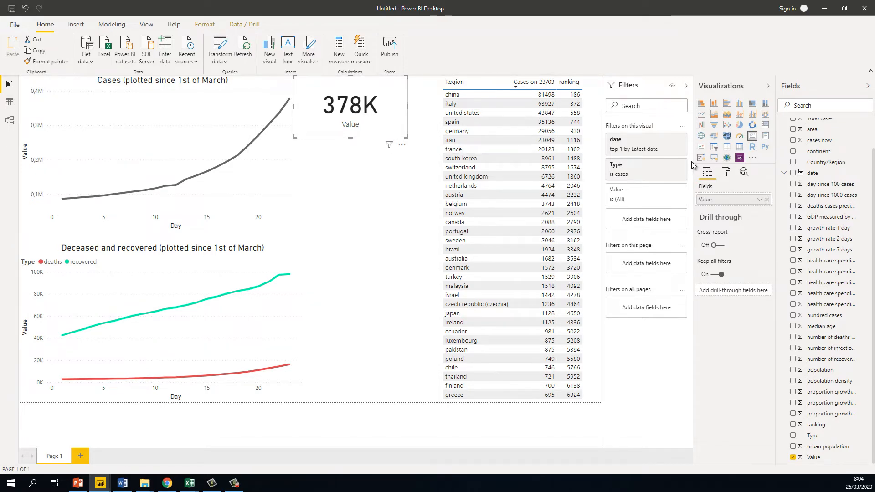
- Format the card's data label with display units None and a text size of 35 pt
left_click(726, 173)
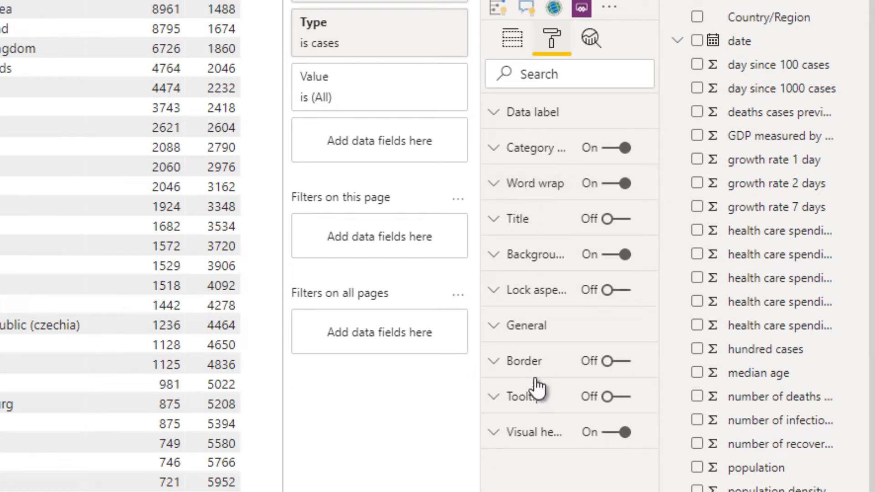
left_click(527, 124)
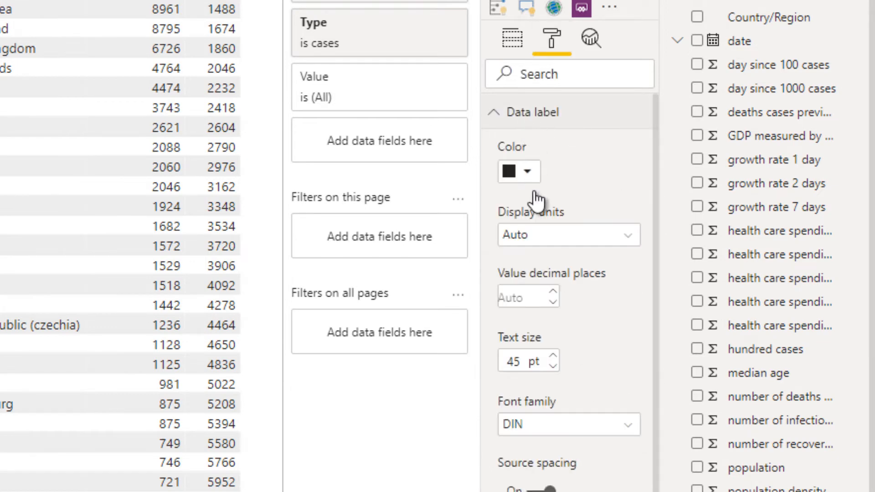
scroll(540, 333, "down", 2)
scroll(541, 212, "up", 2)
left_click(548, 237)
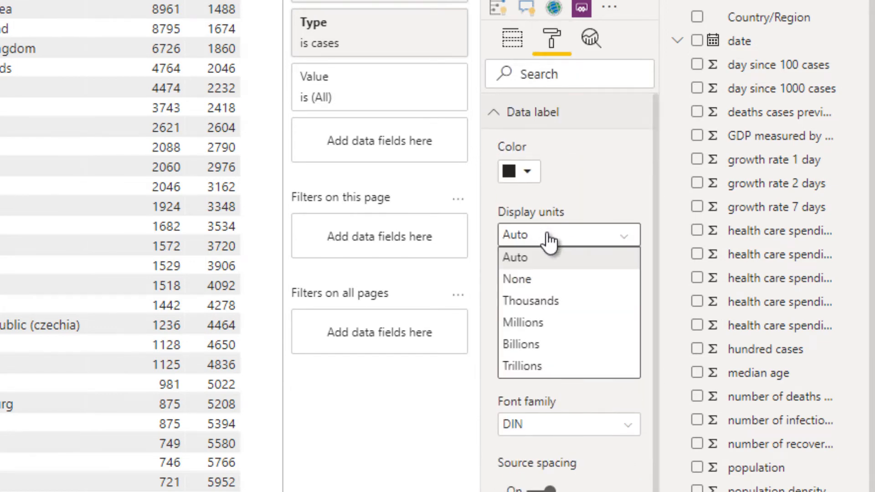
left_click(587, 282)
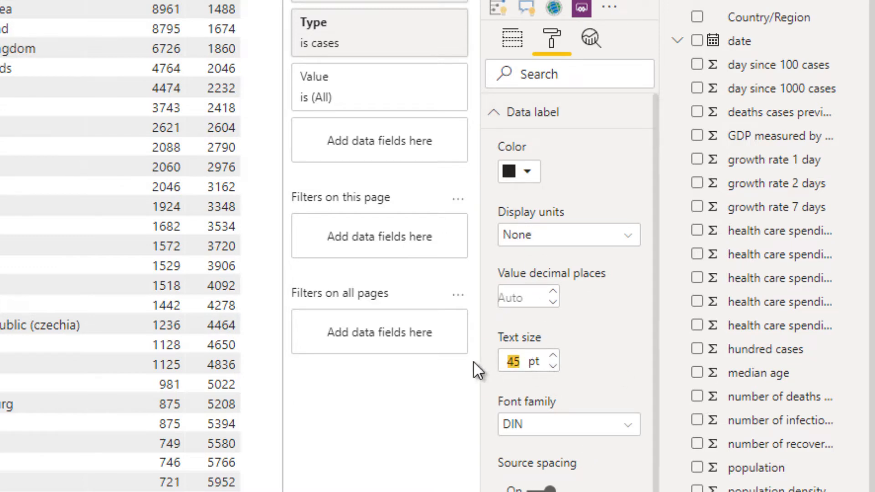
type("35")
left_click(494, 113)
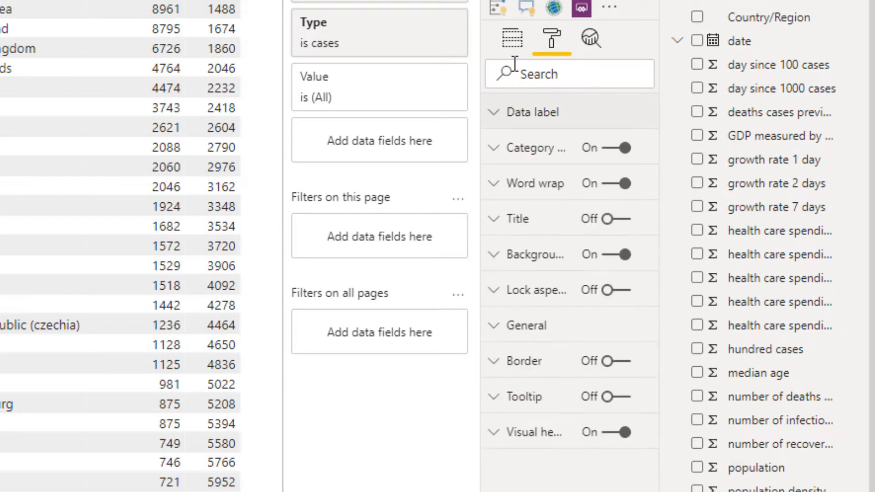
- Rename the card's Value field to cases
left_click(515, 43)
double_click(530, 98)
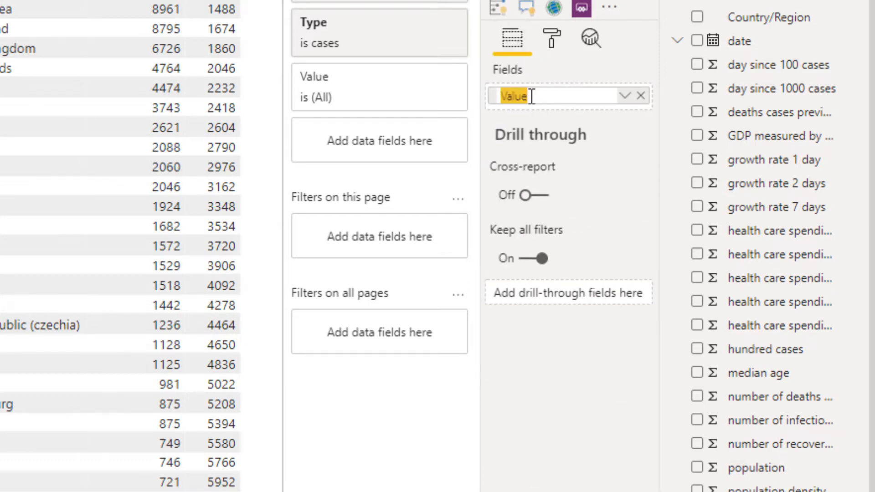
type("cases")
key("Return")
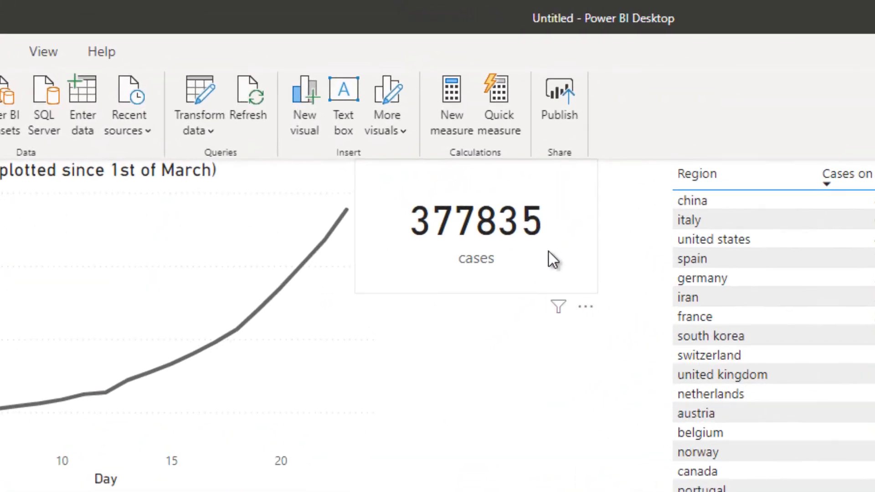
- Duplicate the cases card and place the copy beside the deceased and recovered chart
left_click(538, 256)
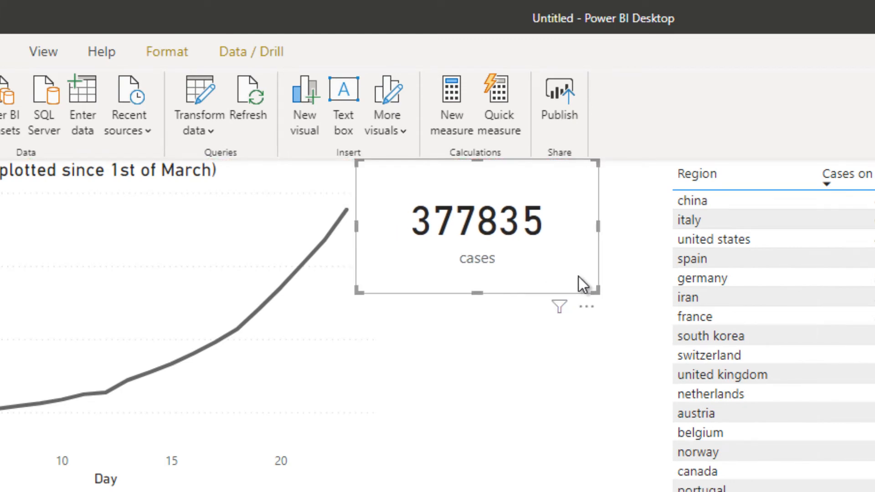
key("ctrl+v")
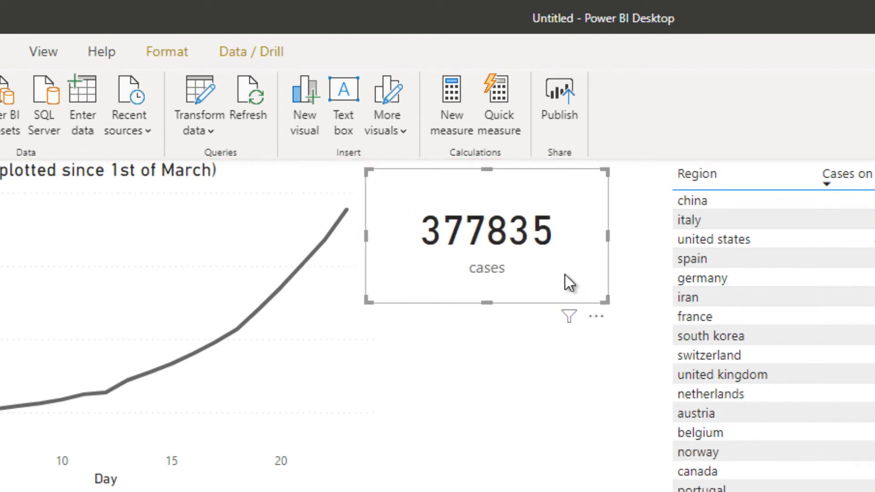
left_click_drag(562, 276, 389, 298)
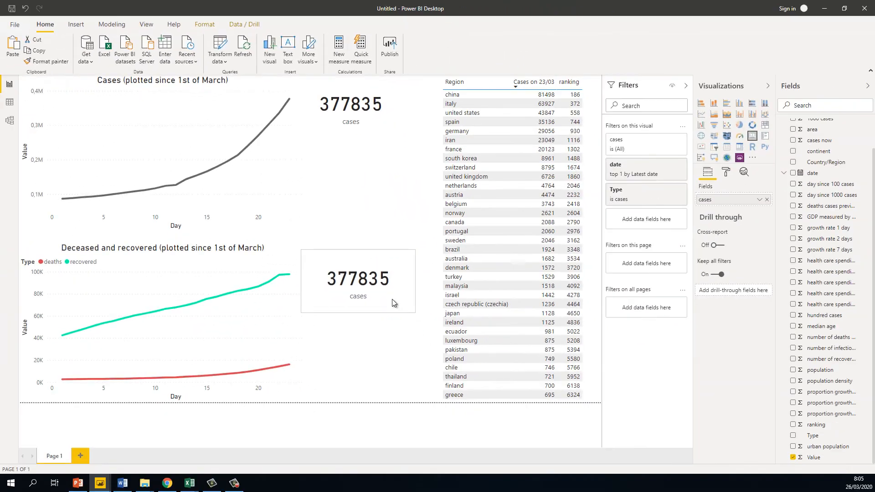
- Paste another copy of the cases card and place it below the second card, beside the deaths line
left_click(365, 116)
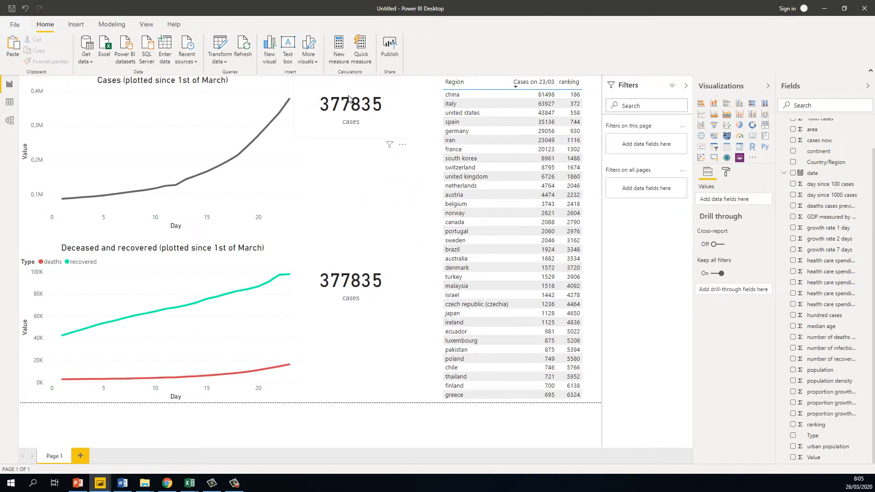
key("ctrl+v")
left_click_drag(370, 118, 371, 373)
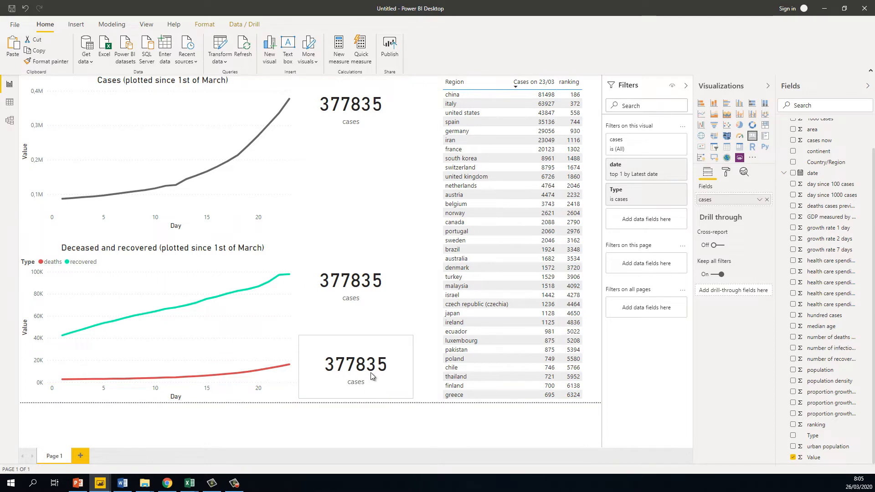
- Change the middle card's Type filter from cases to recovered
left_click(377, 293)
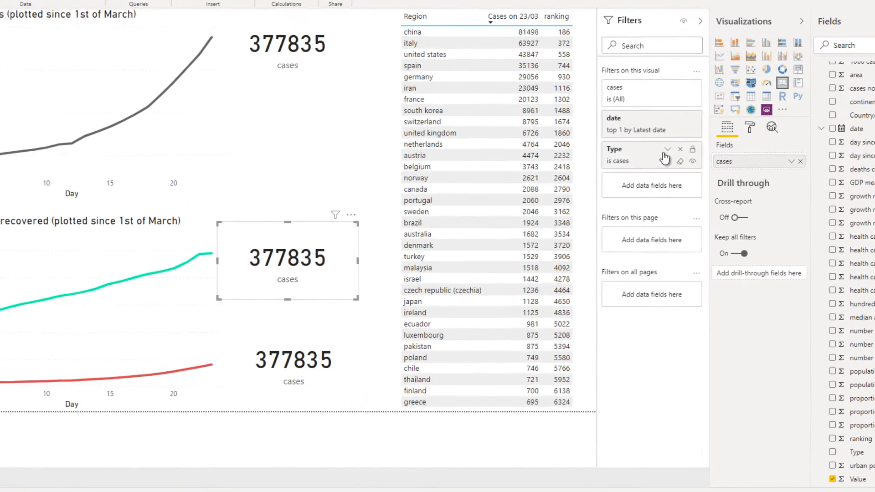
left_click(659, 189)
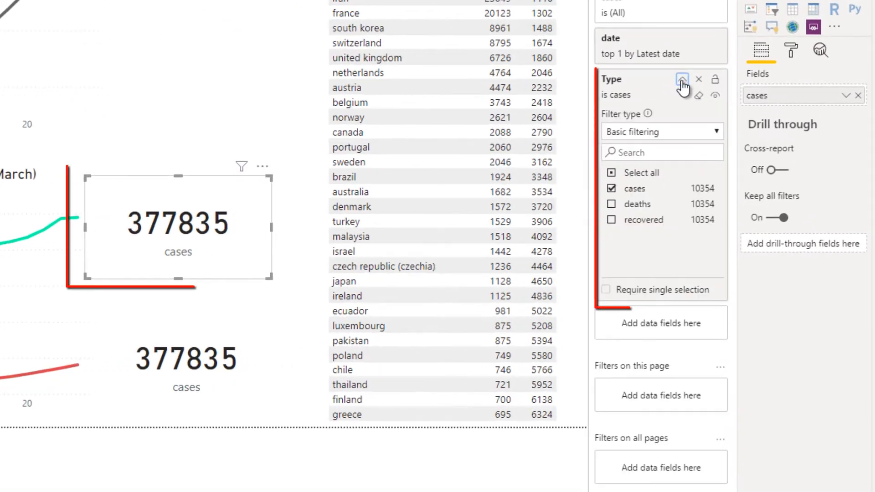
left_click(611, 188)
left_click(611, 219)
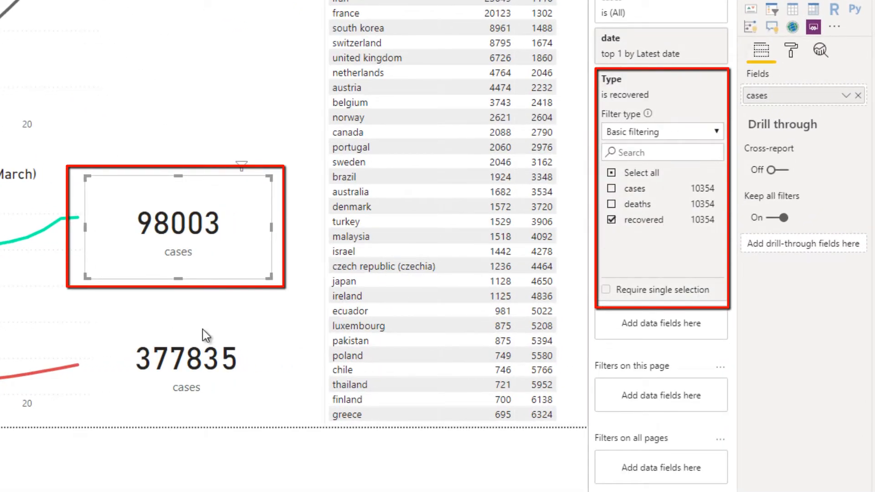
- Change the lowest card's Type filter from cases to deaths
left_click(257, 386)
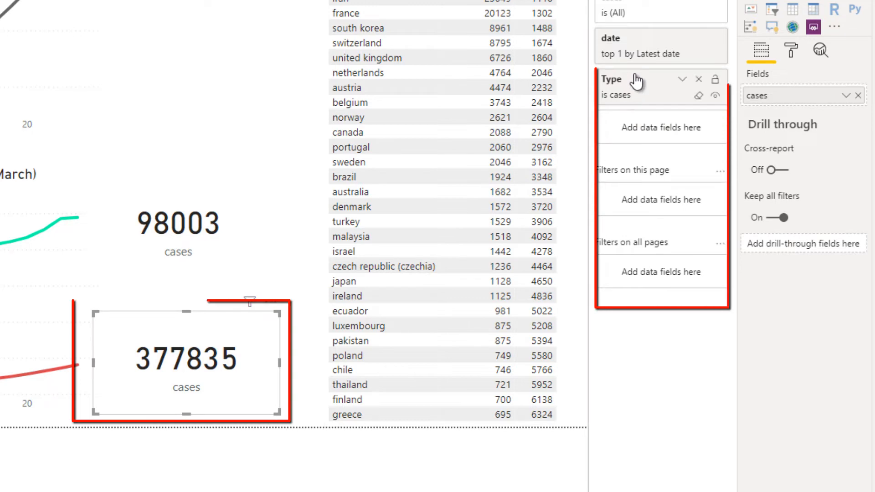
left_click(682, 79)
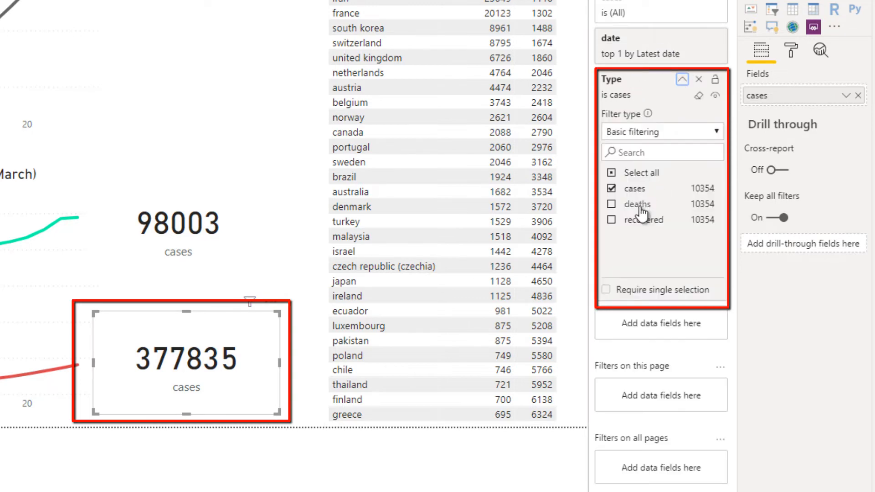
left_click(611, 189)
left_click(611, 204)
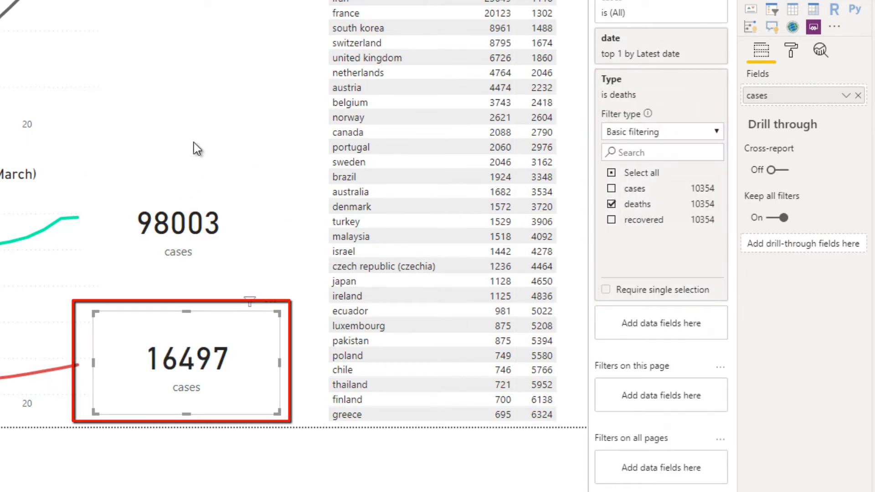
- Rename the value field of the card filtered on recovered as "recovered"
left_click(256, 267)
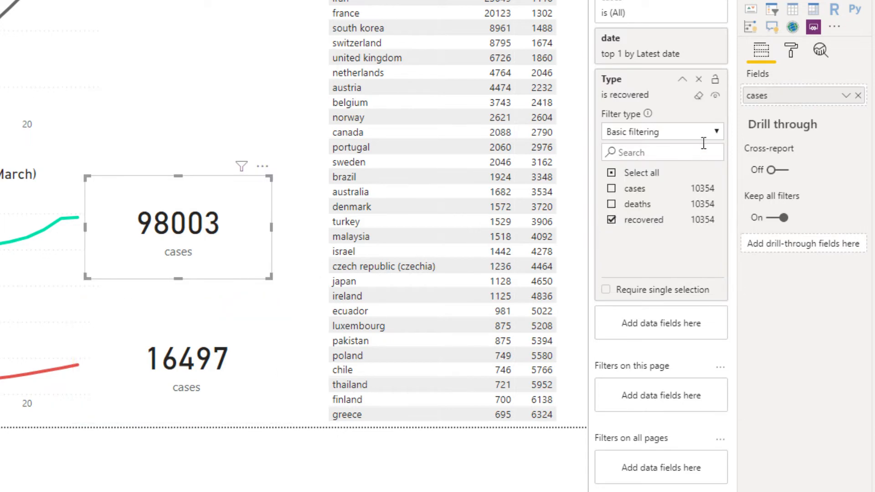
double_click(768, 99)
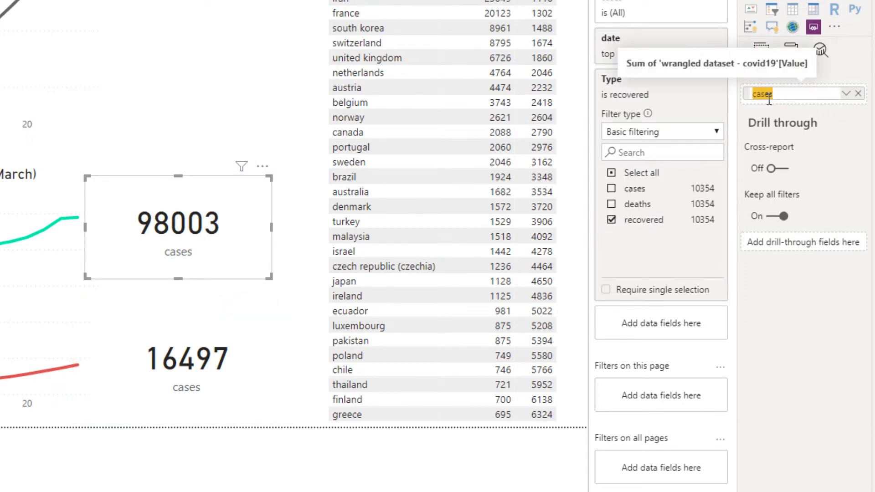
type("recovered")
- Rename the value field of the card filtered on deaths as "deceased"
left_click(223, 375)
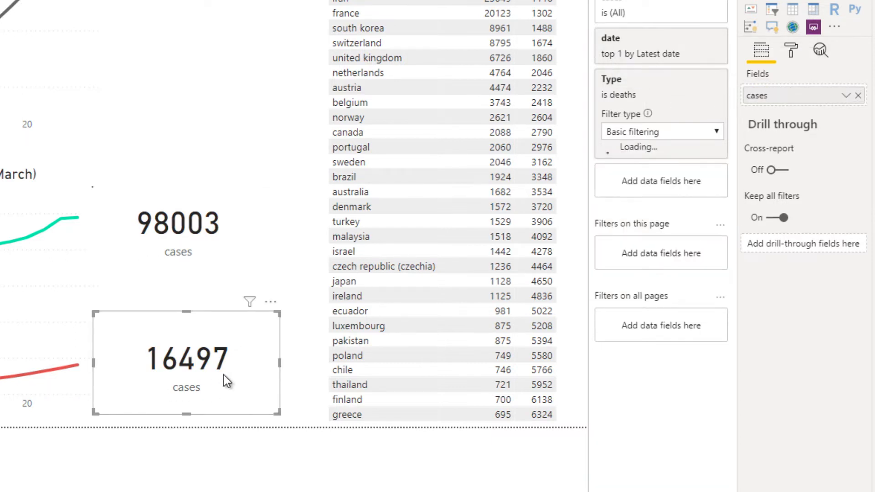
double_click(782, 96)
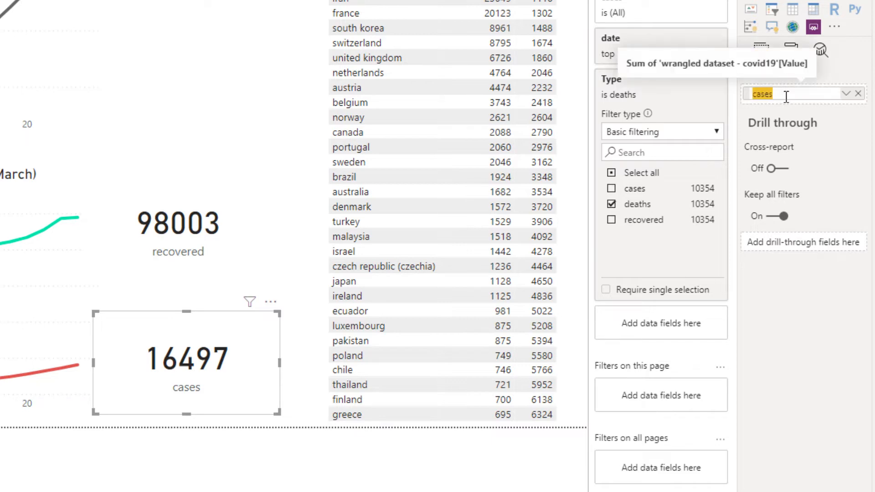
type("deceased")
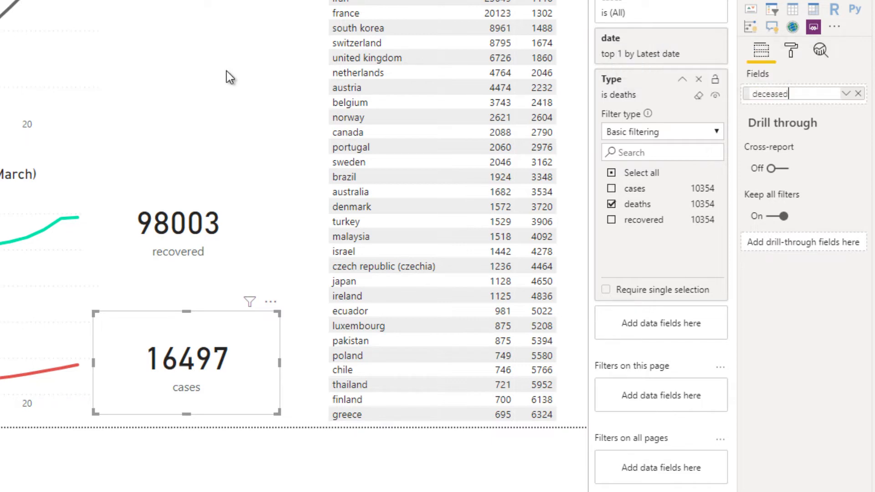
left_click(228, 105)
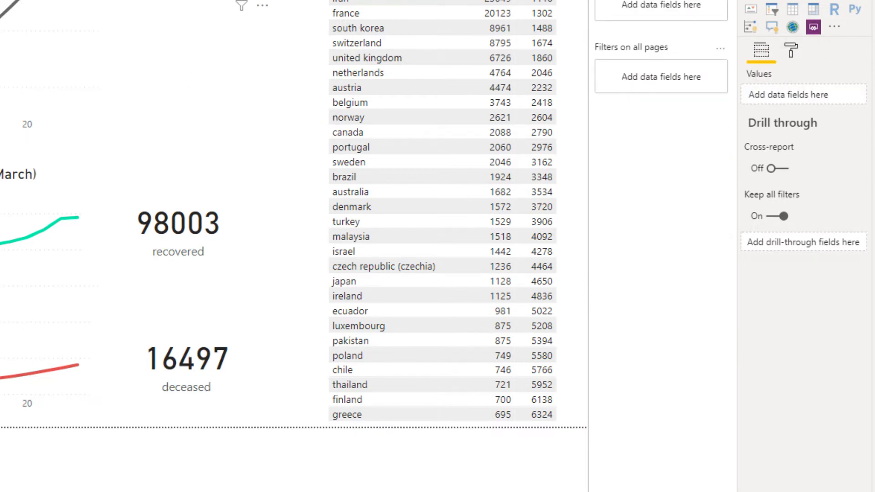
- Narrow the cases card and move it closer to the cases line chart
left_click(237, 3)
left_click_drag(289, 105, 323, 107)
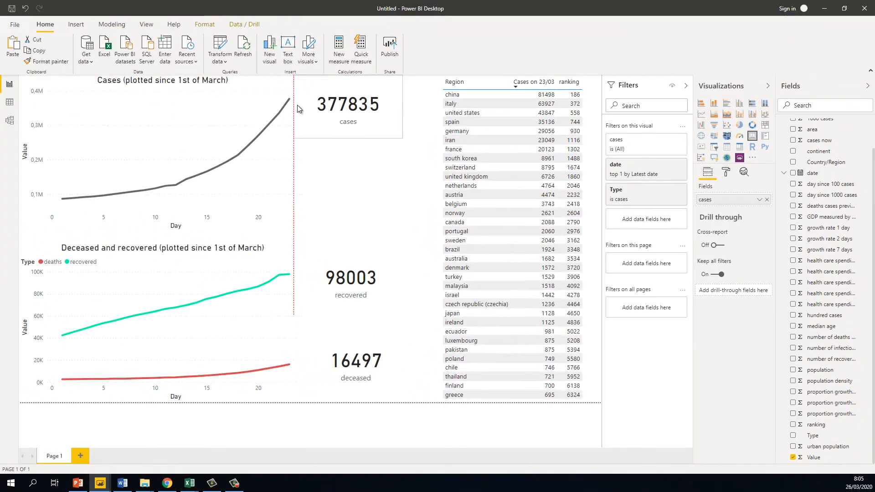
left_click_drag(381, 116, 368, 116)
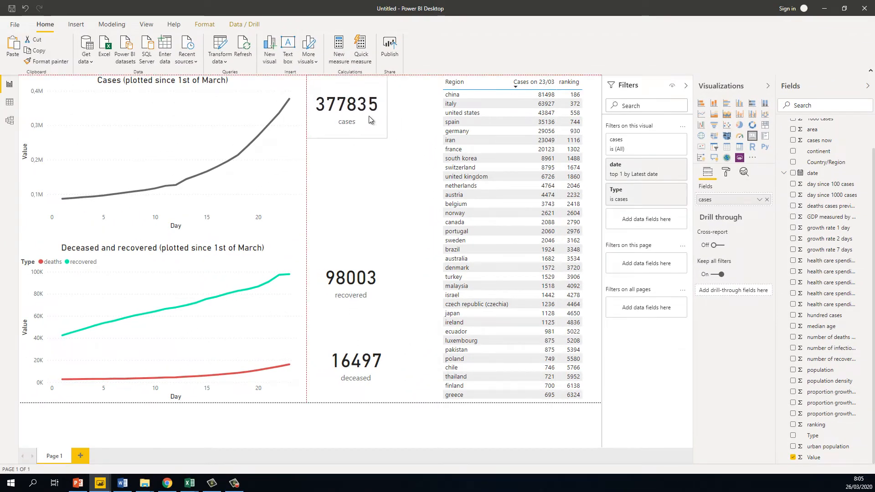
- Narrow the recovered card and move it close to the deceased and recovered chart
left_click(298, 286)
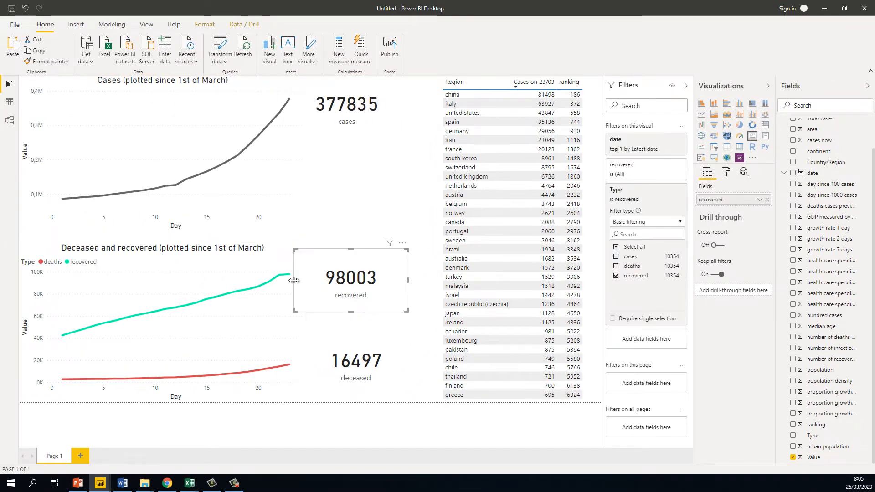
left_click_drag(294, 281, 336, 281)
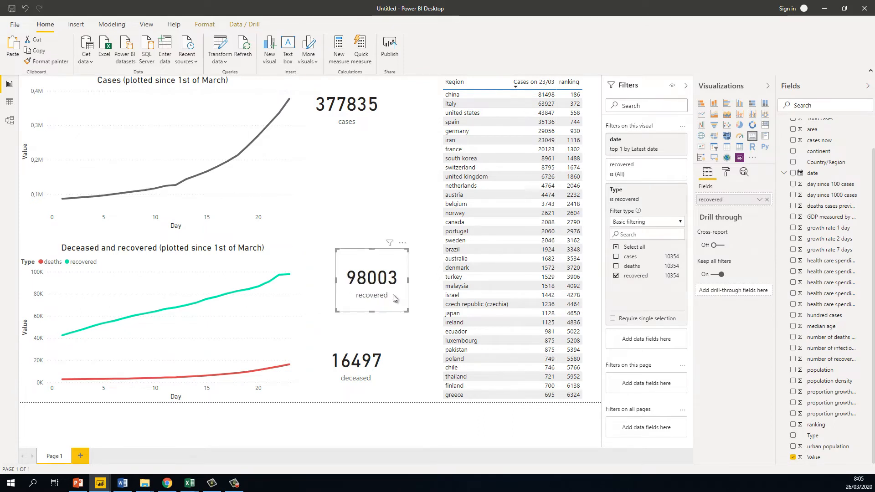
left_click_drag(394, 297, 360, 297)
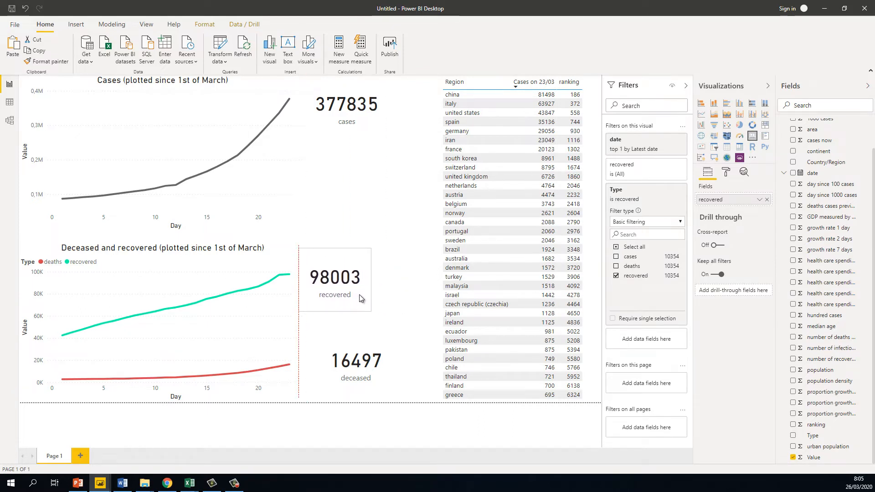
- Narrow the deceased card, move it beside its chart, and roughly align all three cards in one column
left_click(369, 380)
left_click_drag(299, 363, 363, 378)
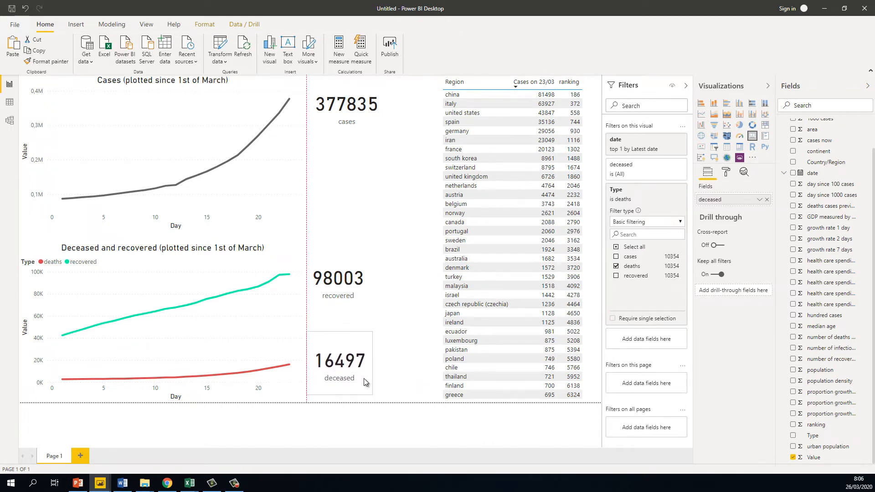
left_click(403, 361)
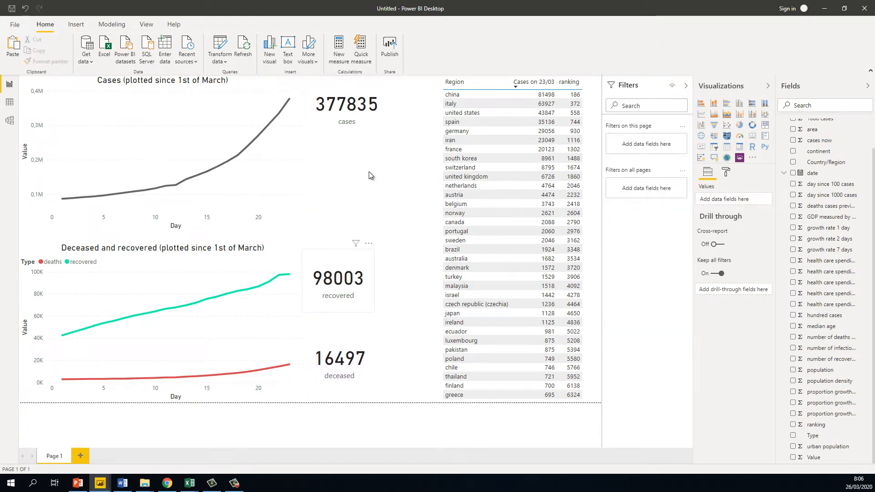
left_click_drag(378, 120, 373, 119)
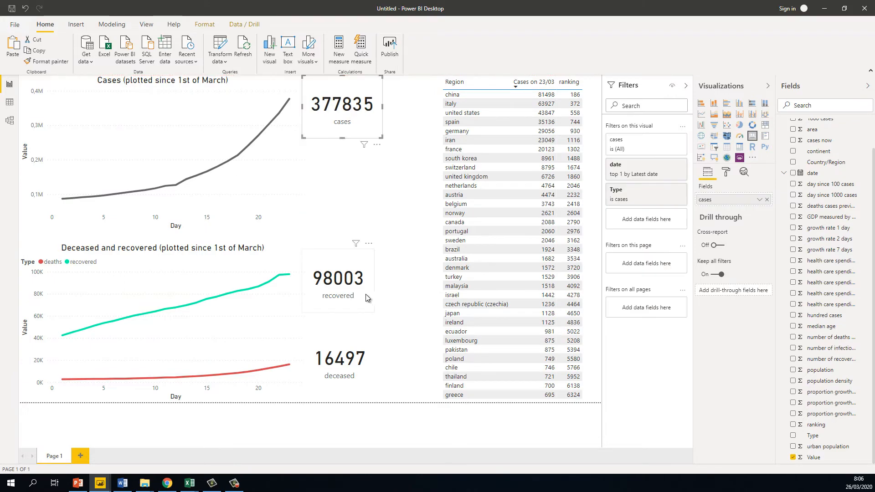
left_click_drag(365, 295, 364, 293)
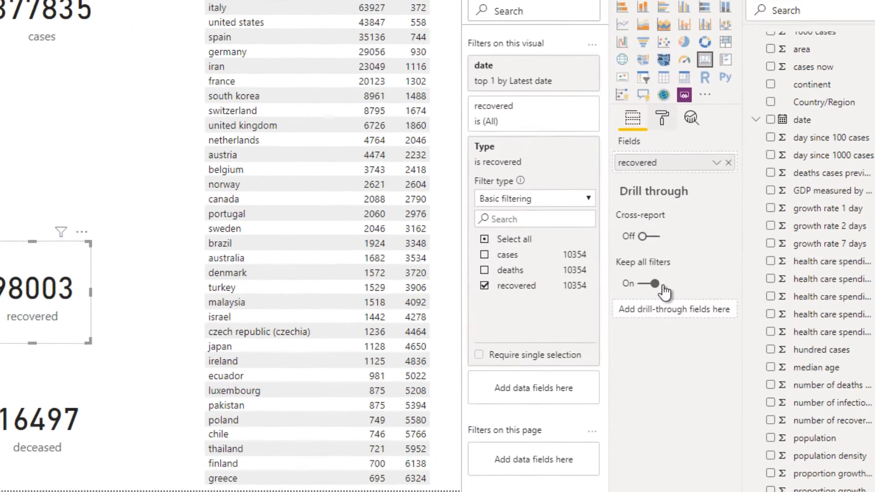
- Try the green of the recovered line as the recovered card's category label color
left_click(726, 172)
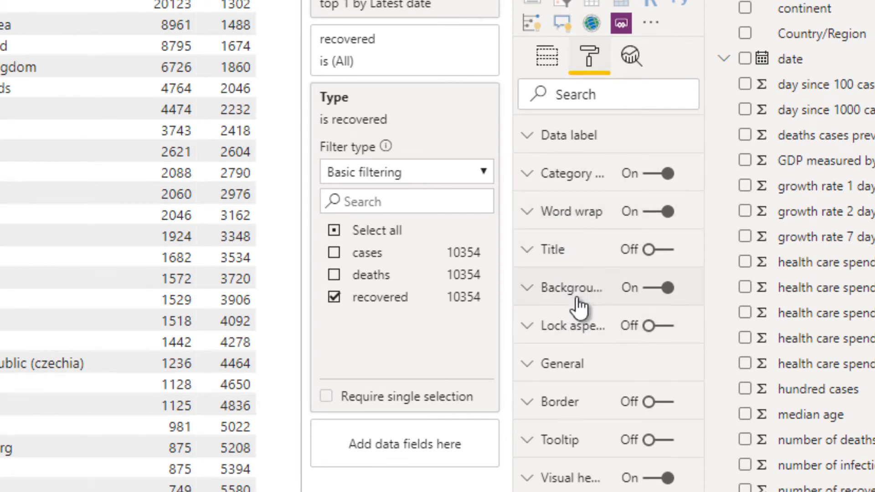
left_click(588, 371)
left_click(588, 372)
left_click(575, 176)
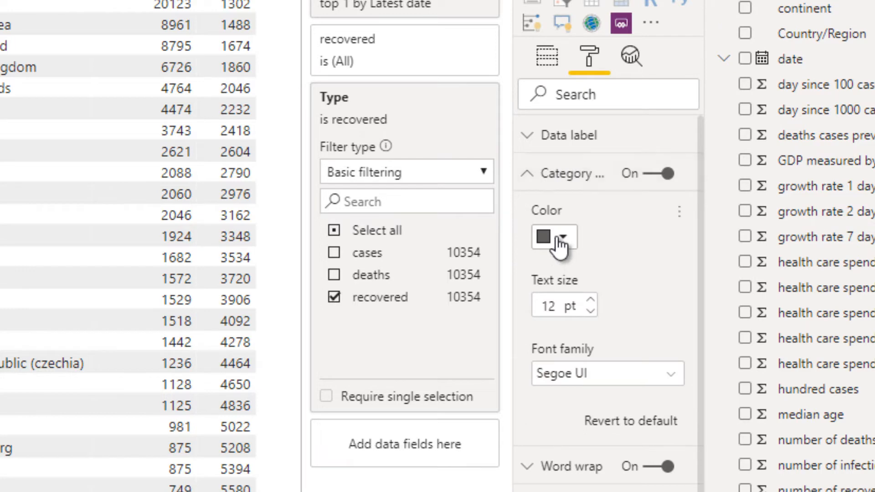
left_click(561, 241)
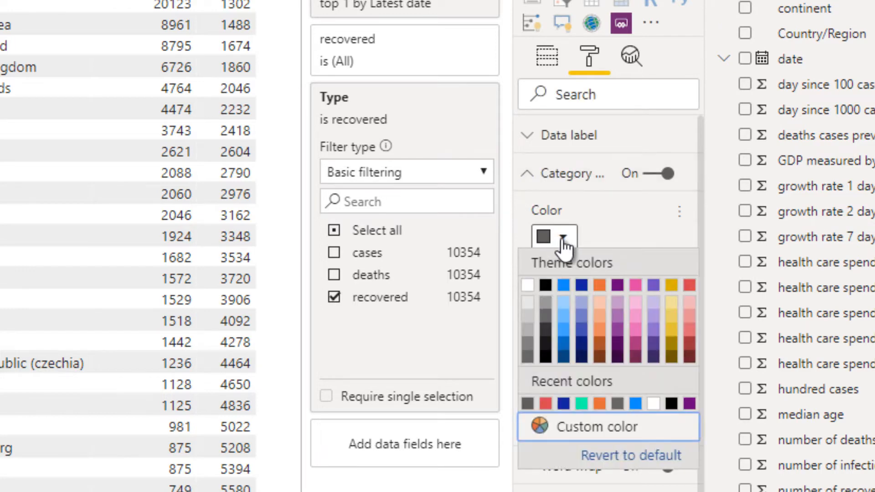
left_click(581, 404)
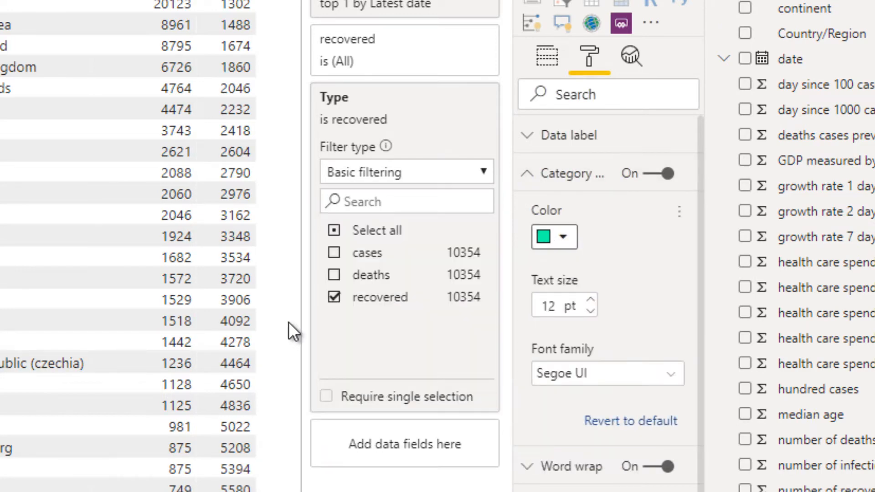
- Set the recovered card's category label color to a very dark grey, trying Black, 40% lighter and plain black first
left_click(555, 243)
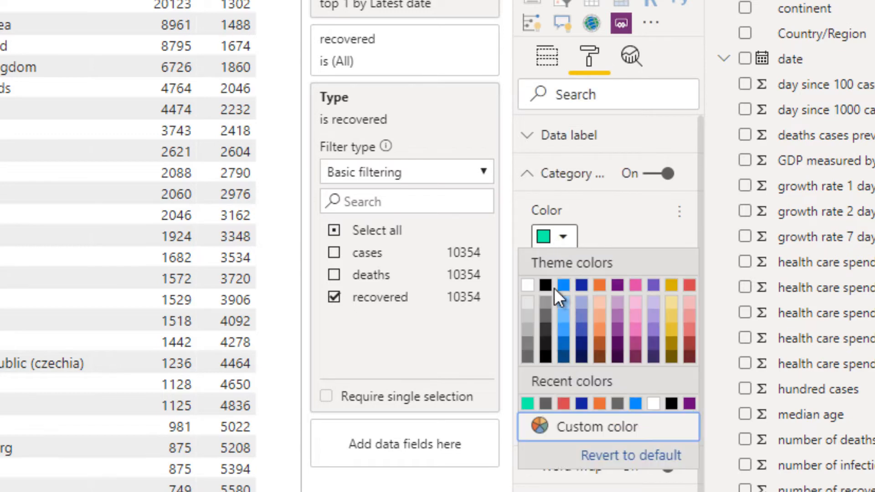
left_click(546, 328)
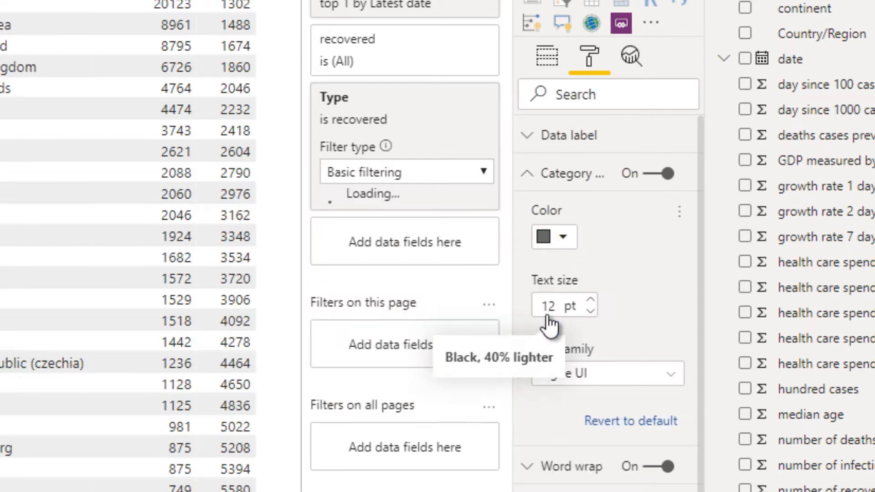
left_click(562, 237)
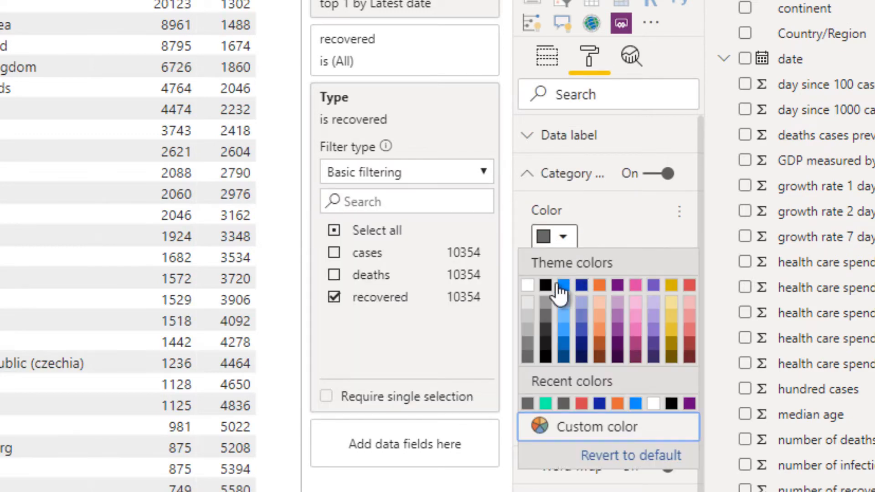
left_click(546, 284)
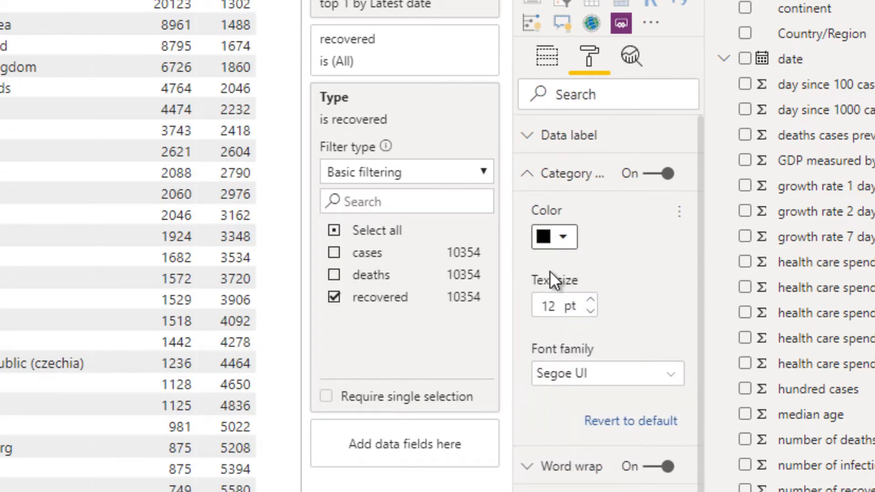
left_click(556, 239)
left_click(545, 339)
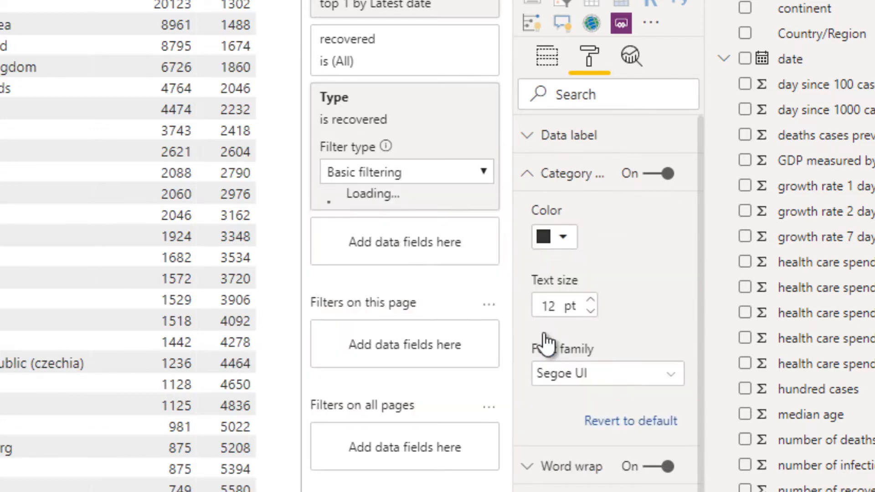
- Set the recovered card's data label color to the same green as the recovered line
left_click(529, 186)
left_click(537, 139)
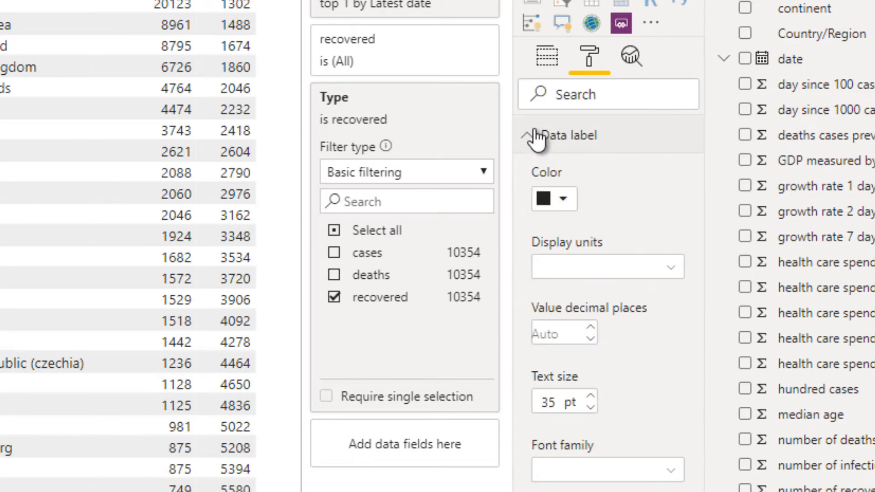
left_click(563, 201)
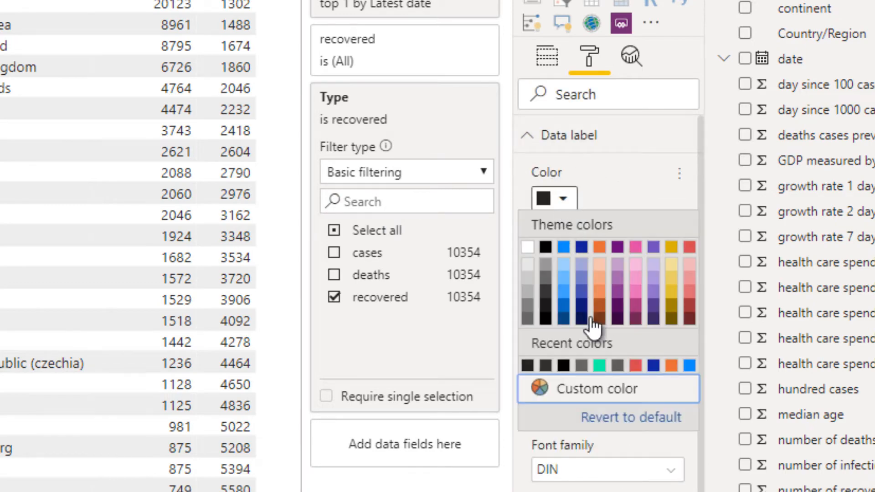
left_click(600, 363)
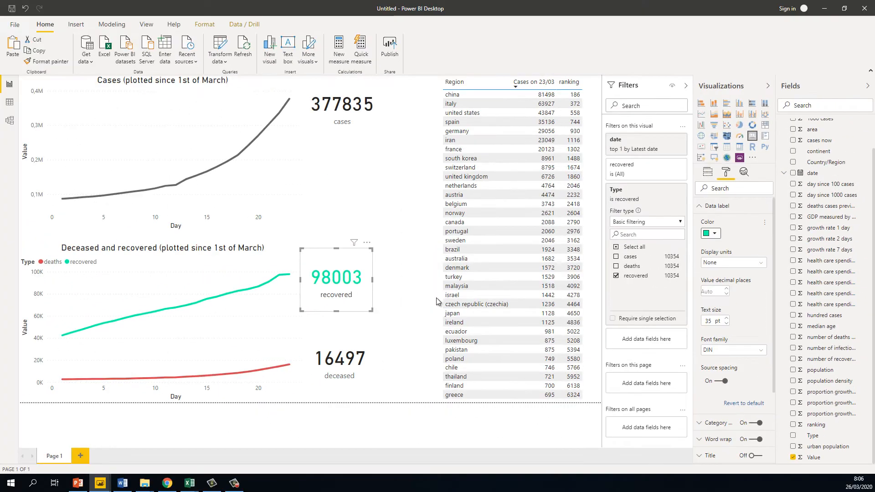
- Set the deceased card's data label color to the red of the deaths line
left_click(436, 297)
left_click(357, 366)
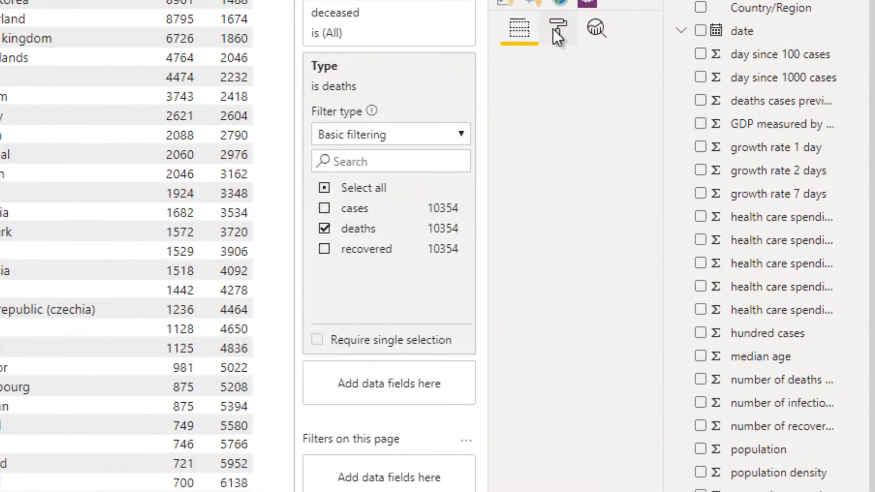
left_click(675, 129)
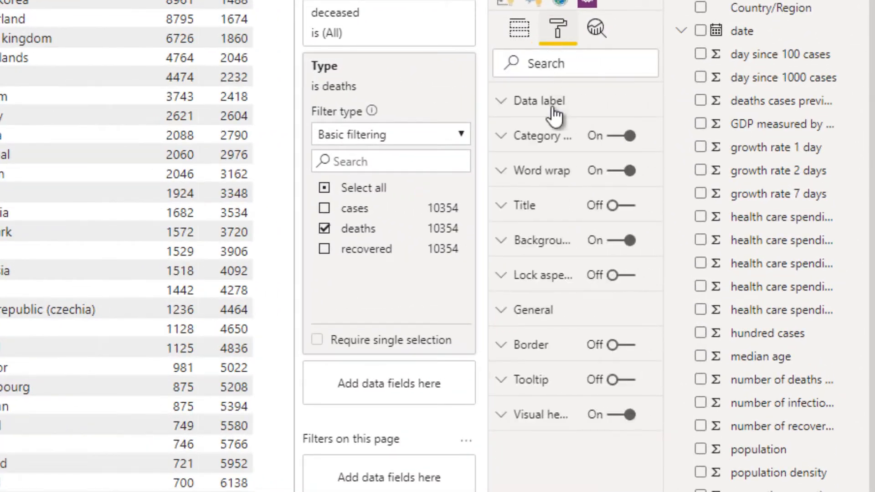
left_click(673, 176)
left_click(529, 158)
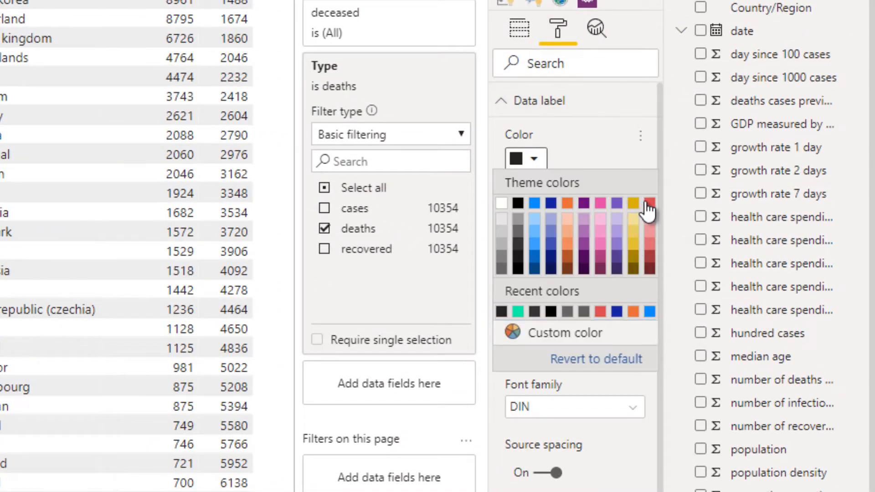
left_click(646, 210)
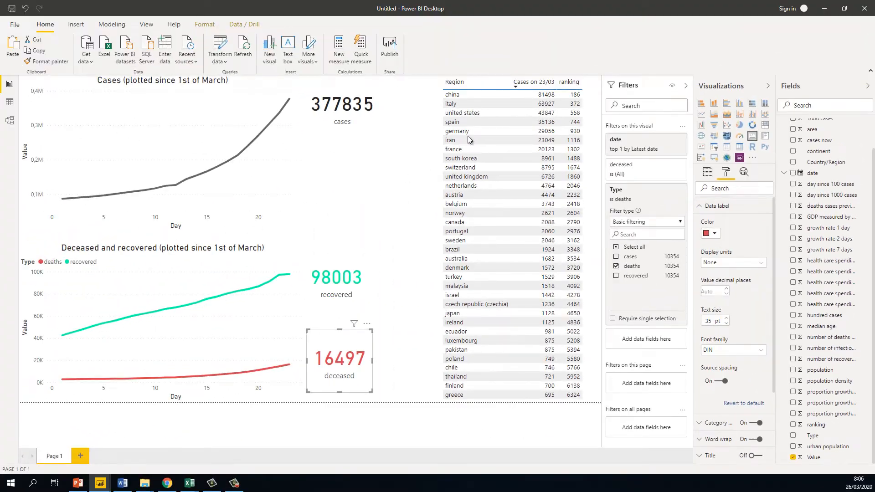
left_click(414, 200)
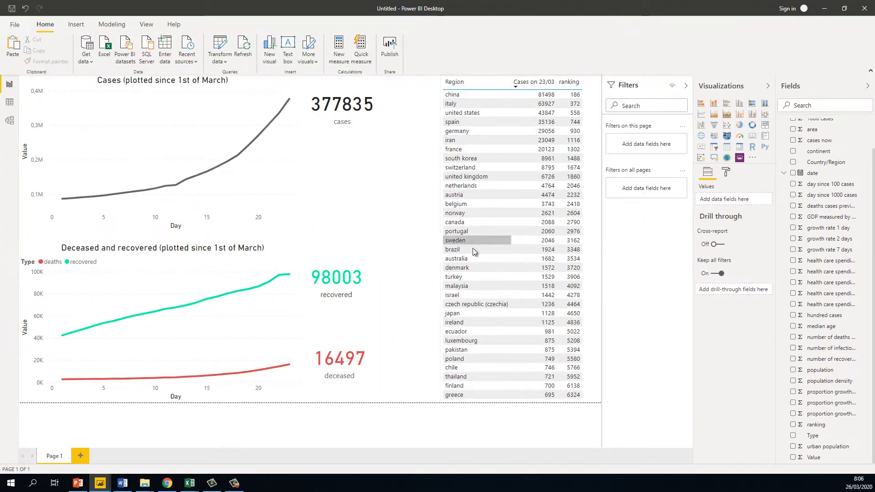
- Test cross-filtering by selecting belgium, adding netherlands and italy, reducing the selection to netherlands, and clearing it
left_click(468, 206)
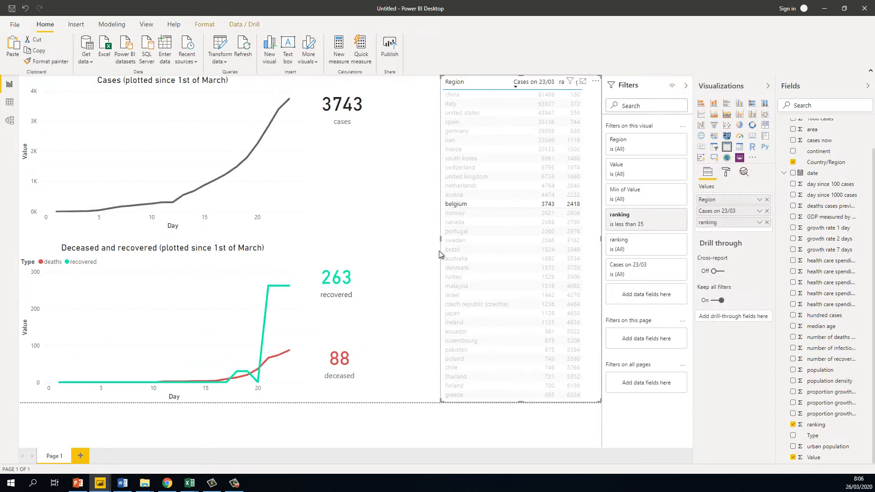
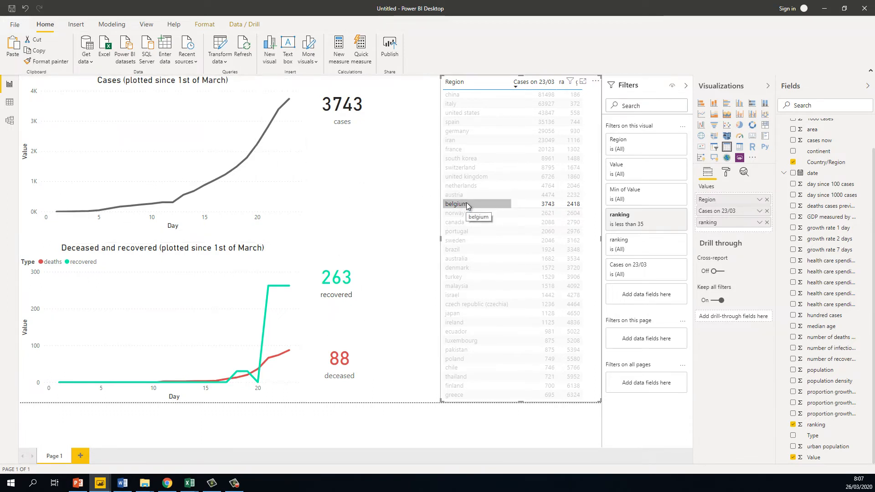
left_click(467, 187, "ctrl")
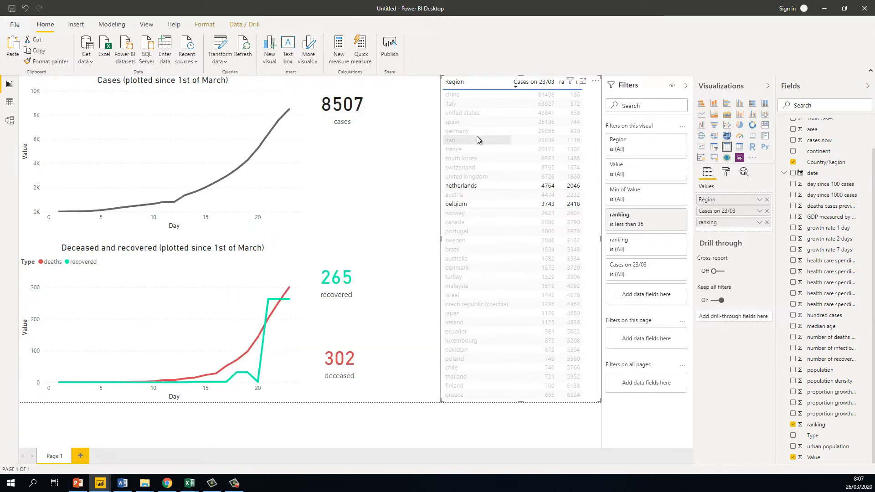
left_click(463, 104, "ctrl")
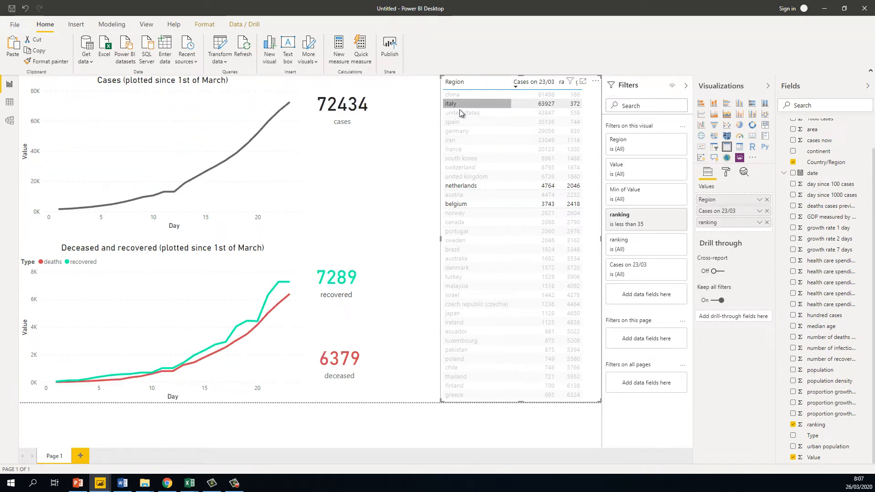
left_click(466, 187)
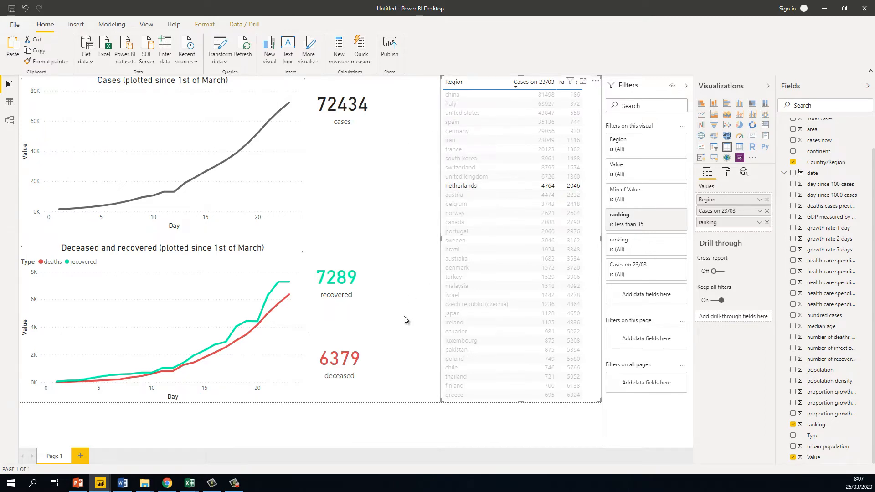
left_click(403, 160)
left_click(461, 185)
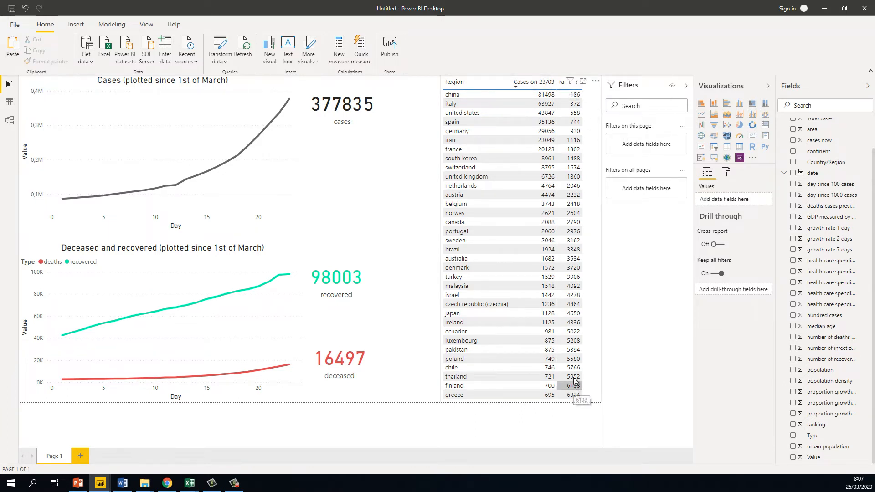
mouse_move(225, 163)
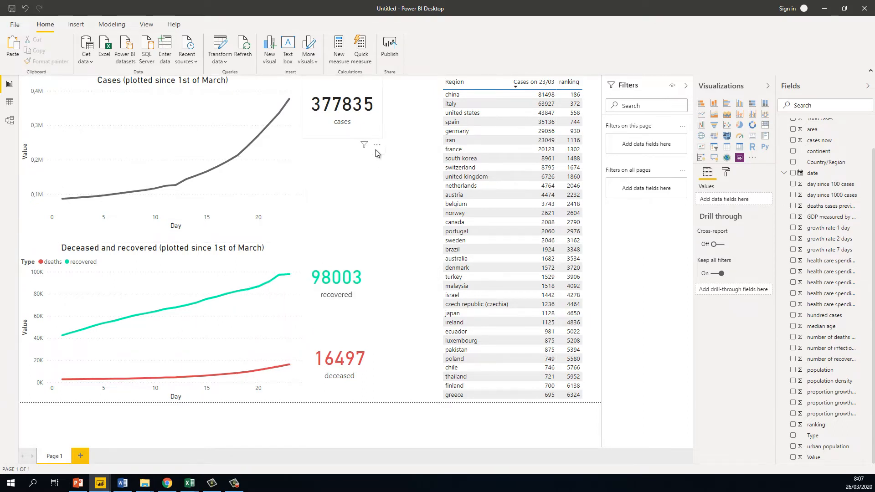
left_click(376, 150)
left_click(365, 292)
left_click(409, 330)
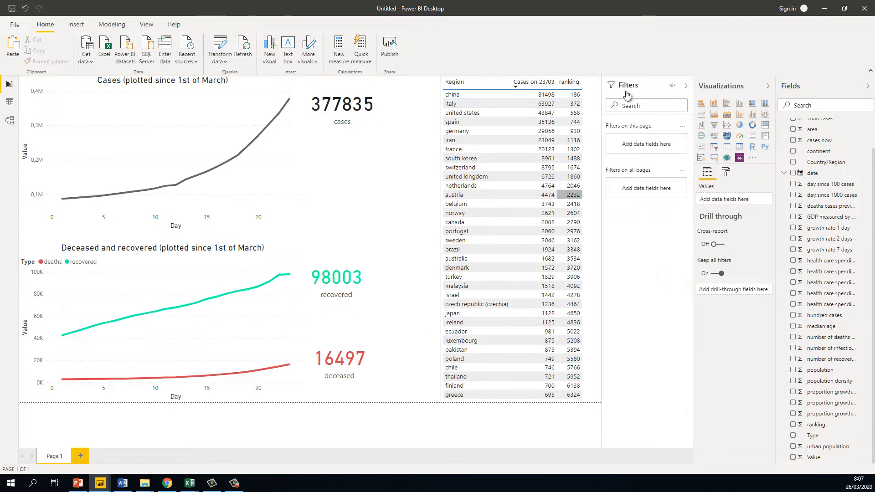
- Collapse the Fields pane for more canvas room and turn on the title of the country table
left_click(768, 86)
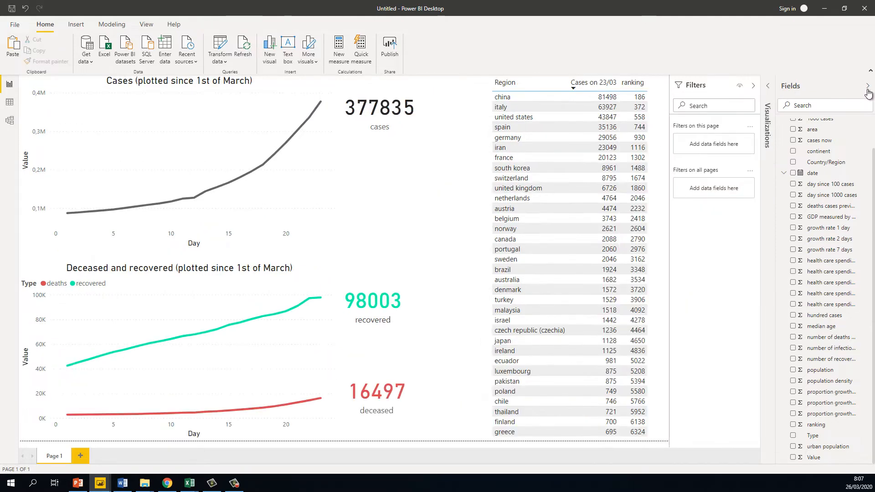
left_click(867, 86)
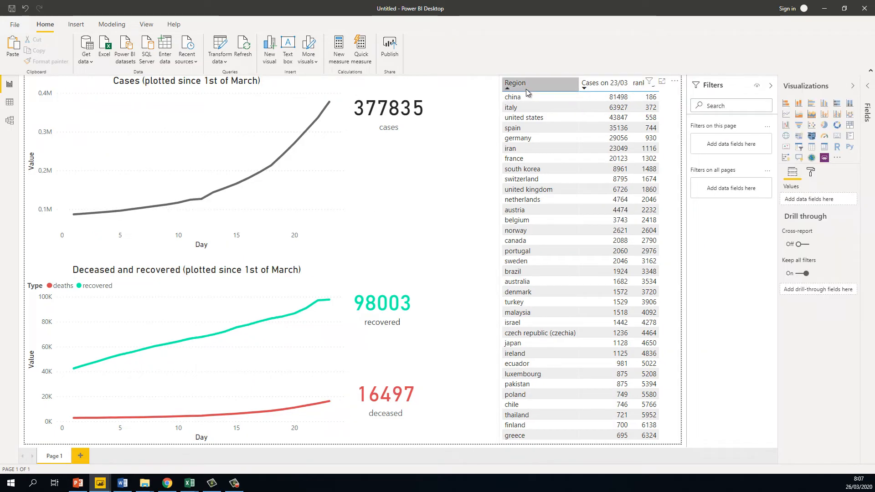
left_click(668, 198)
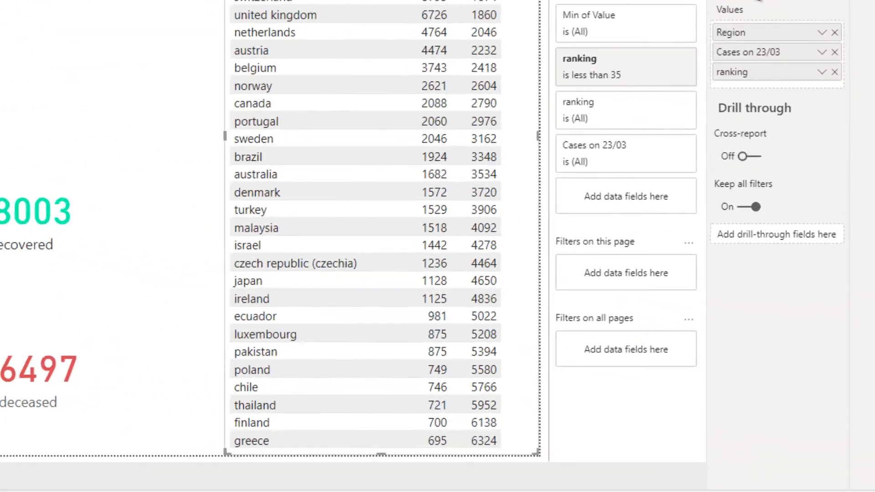
left_click(807, 160)
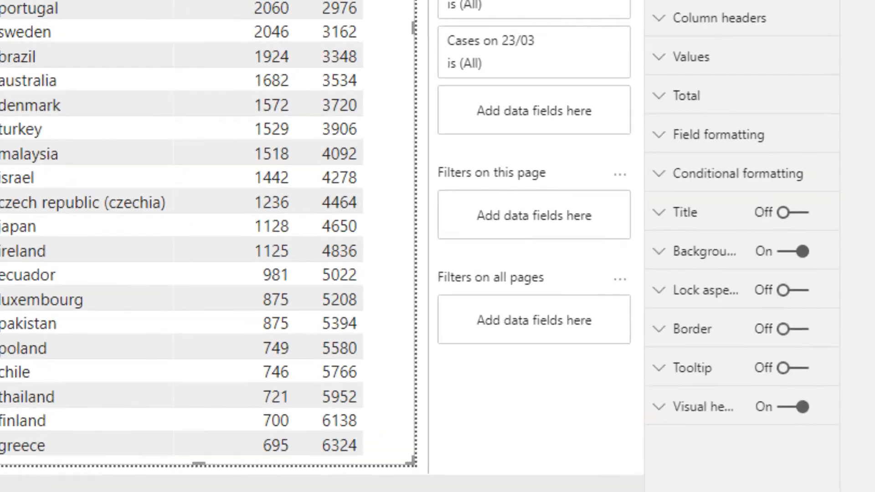
left_click(688, 214)
left_click(793, 213)
- Set the country table's title text to "Select country for specific figures (or multiple by holding CTRL)"
left_click(707, 269)
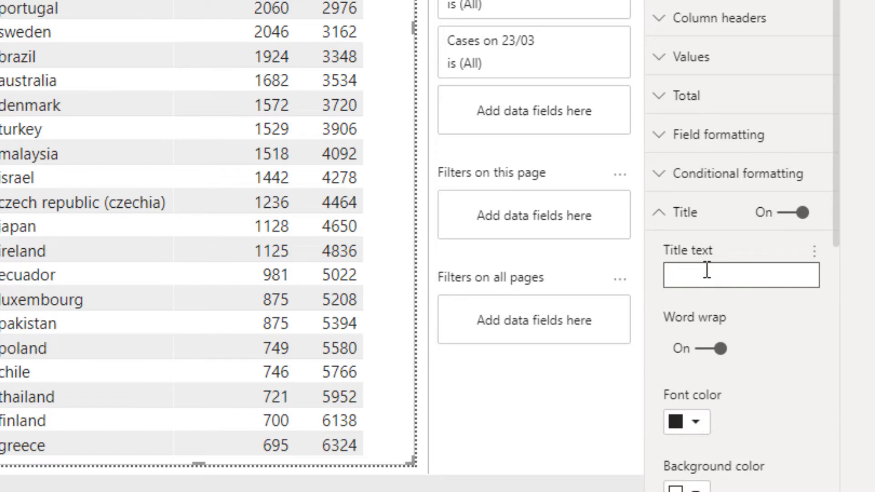
type("C")
key("BackSpace")
type("Select country f")
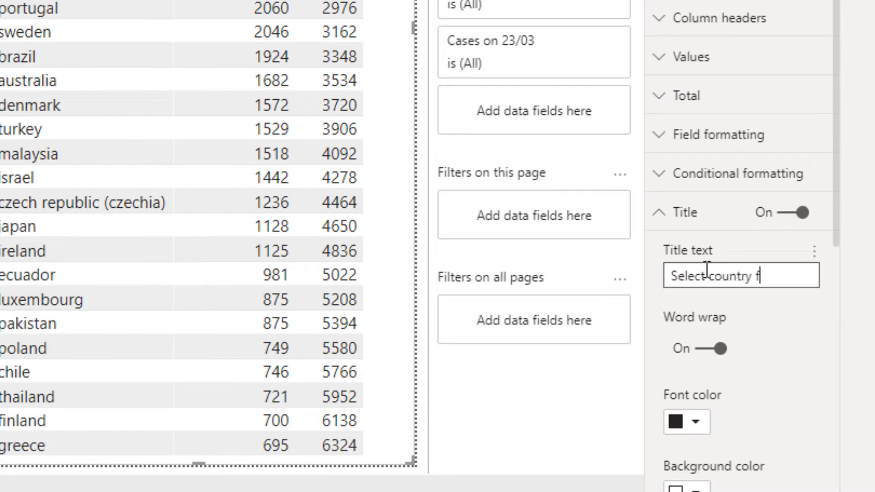
type("or spze")
key("BackSpace")
key("BackSpace")
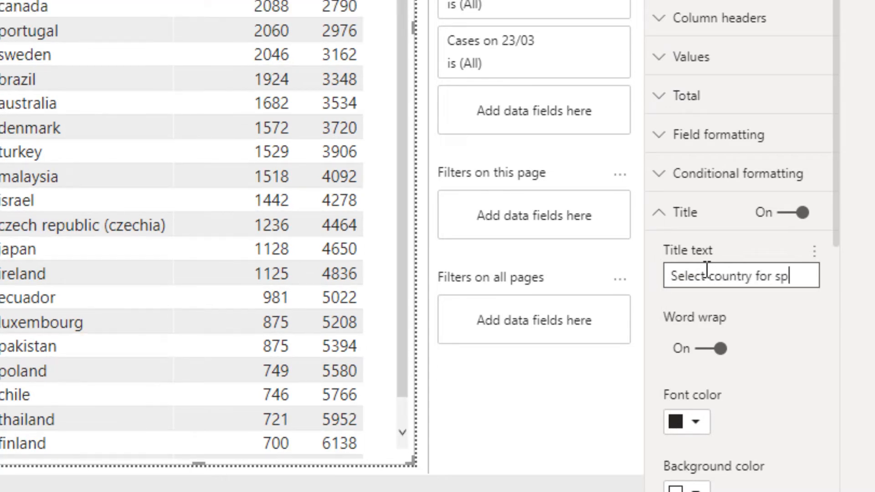
type("ecific figures")
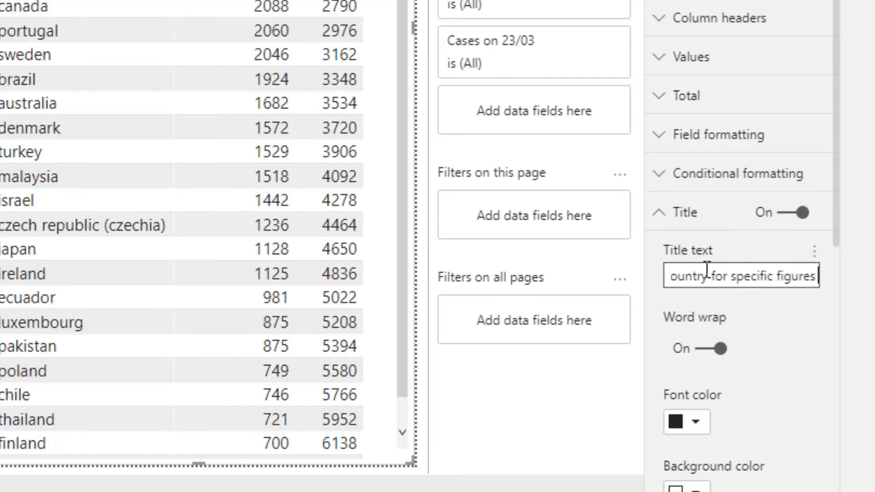
type(" (or multiple")
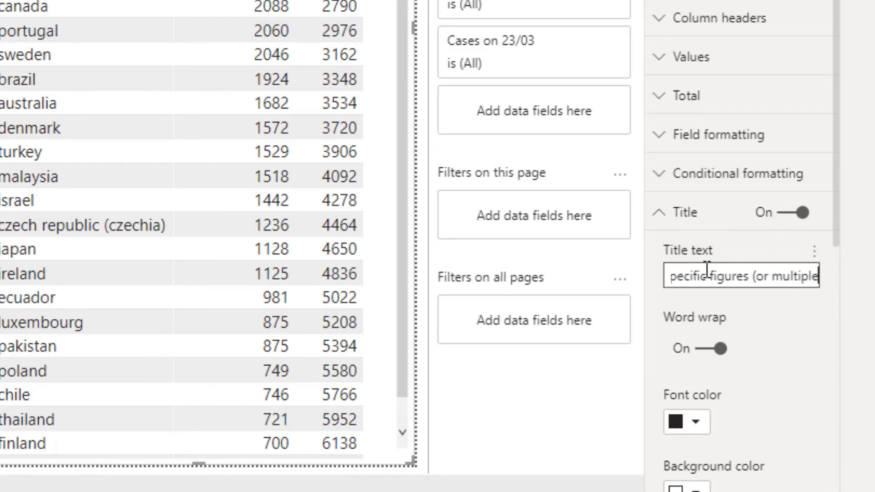
type(" by holding")
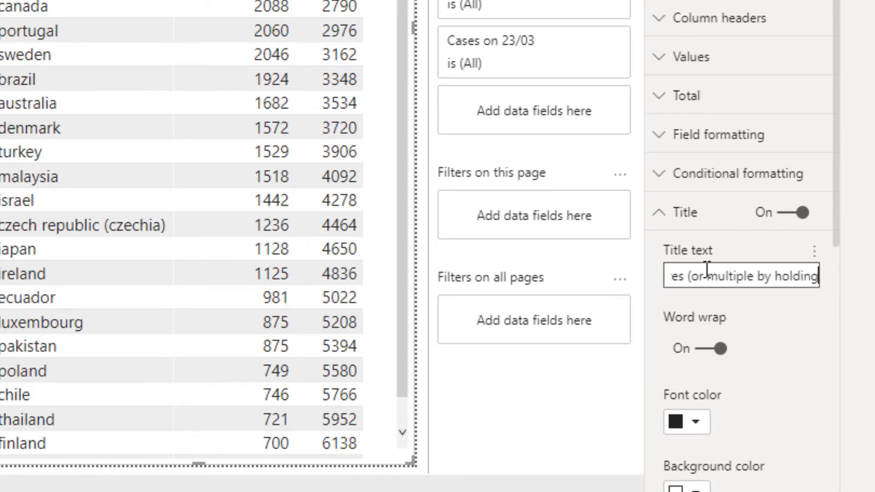
type(" CTRL)")
- Center the country table's title and deselect the table
scroll(183, 228, "up", 1)
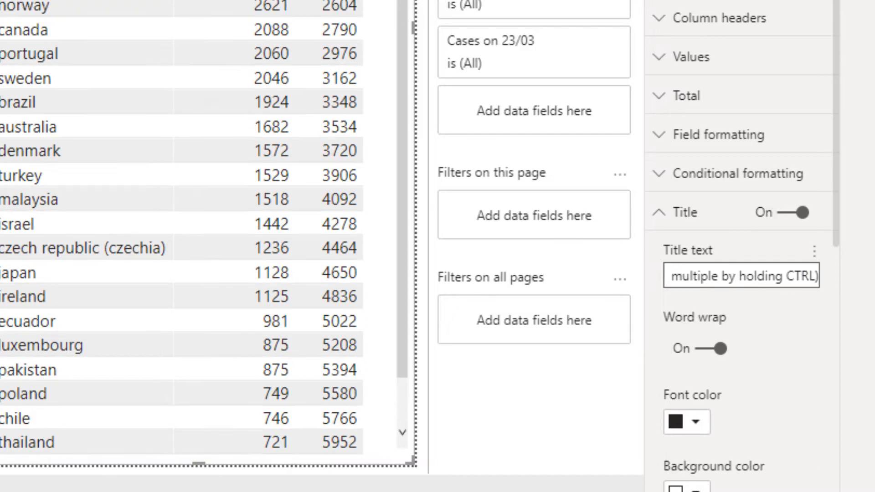
scroll(697, 282, "down", 5)
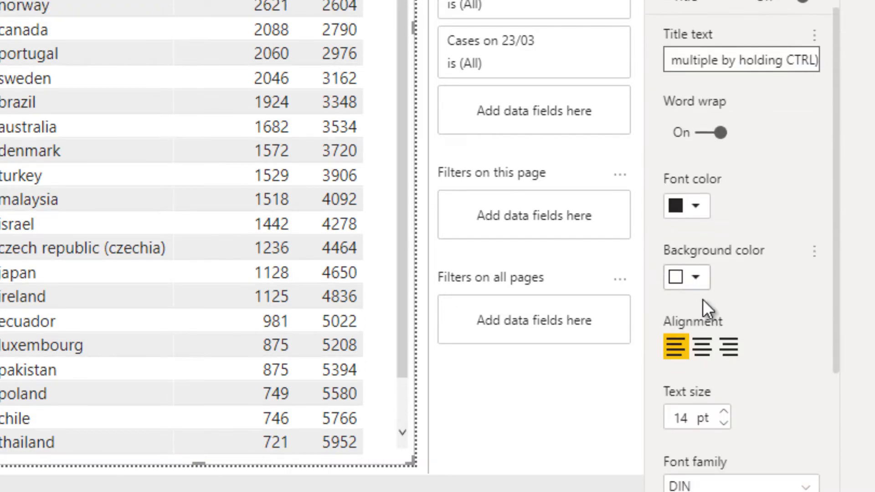
left_click(701, 346)
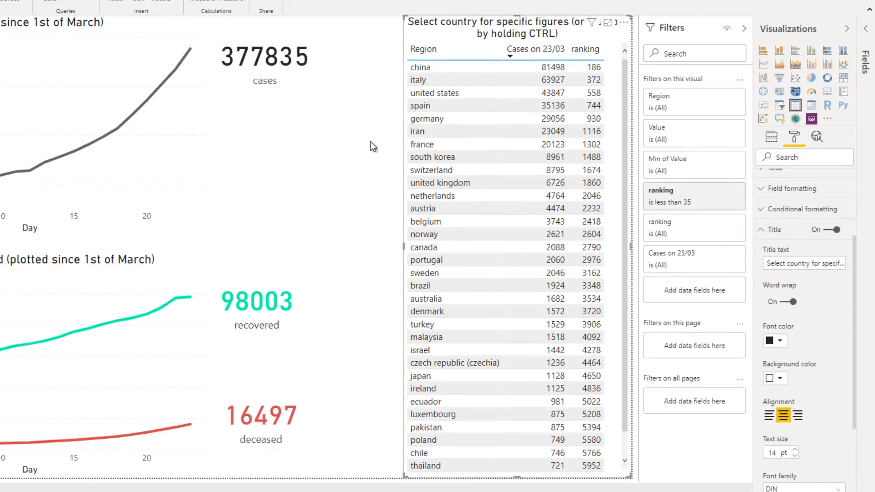
left_click(364, 142)
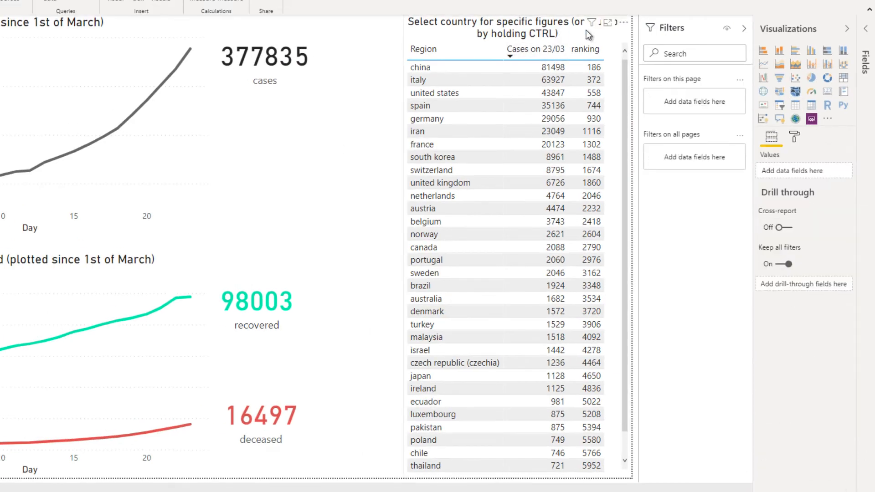
- Collapse the Filters and Visualizations panes to enlarge the report canvas
left_click(744, 28)
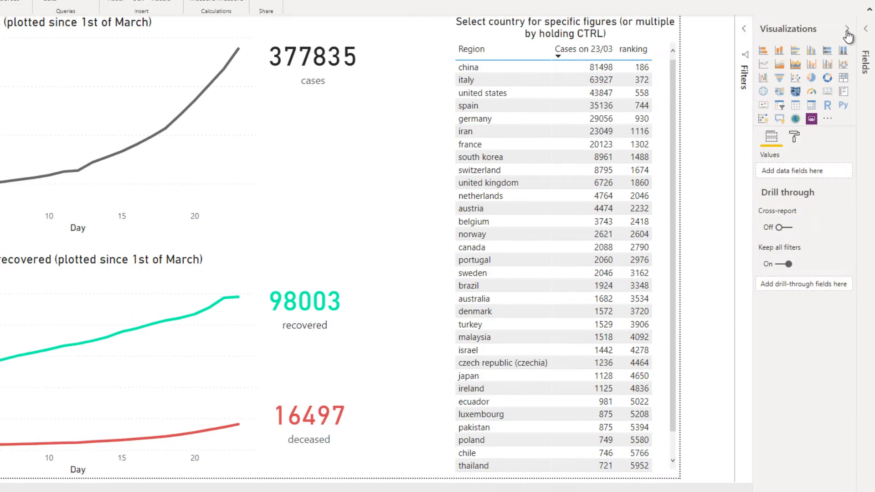
left_click(846, 30)
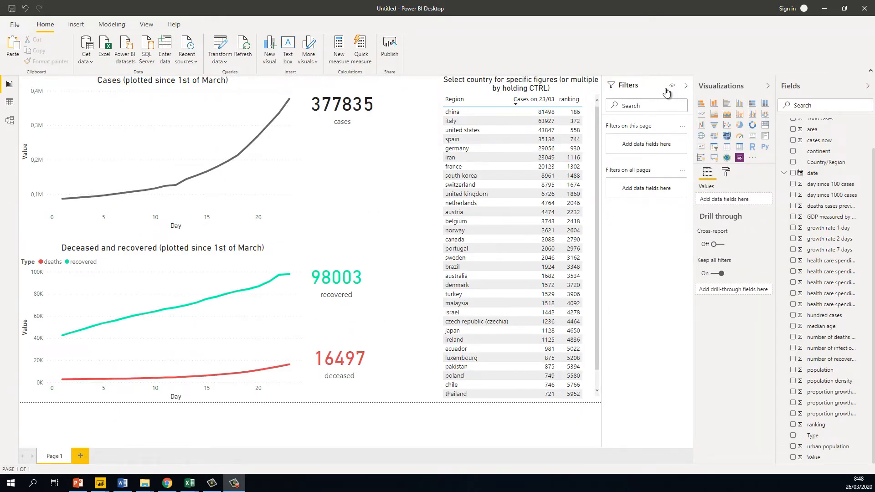
left_click(686, 87)
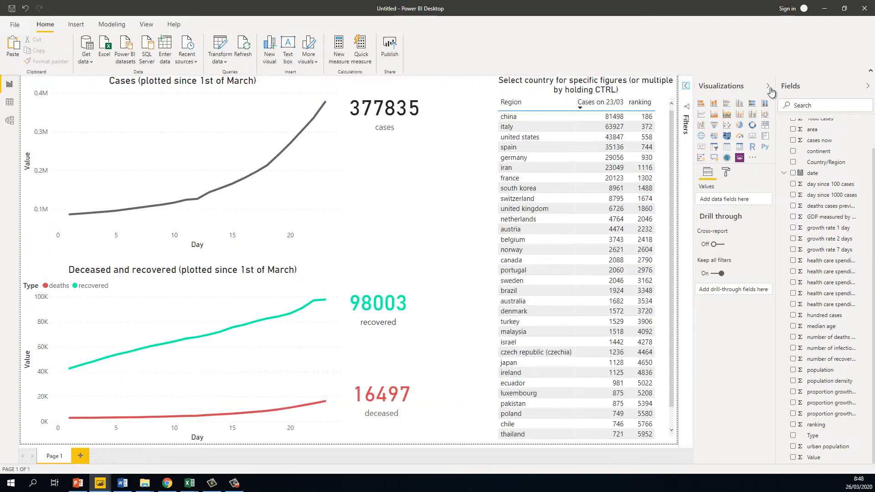
left_click(775, 91)
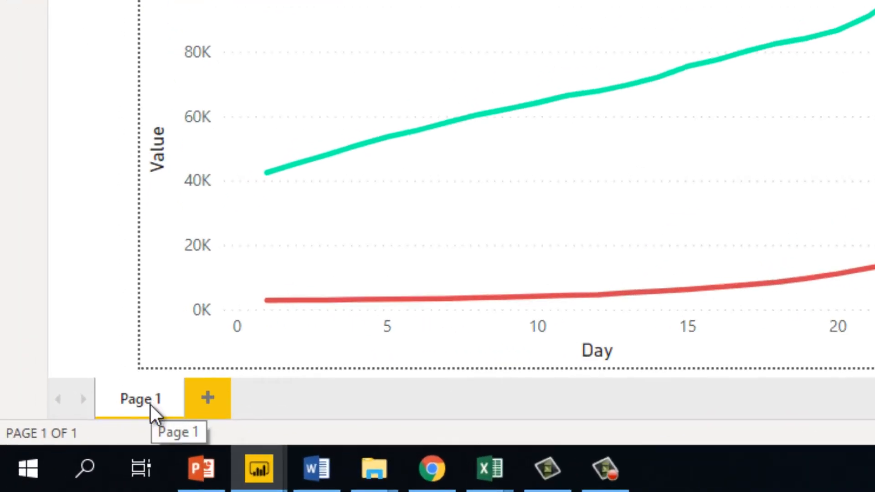
- Rename the report page as "General overview"
double_click(151, 405)
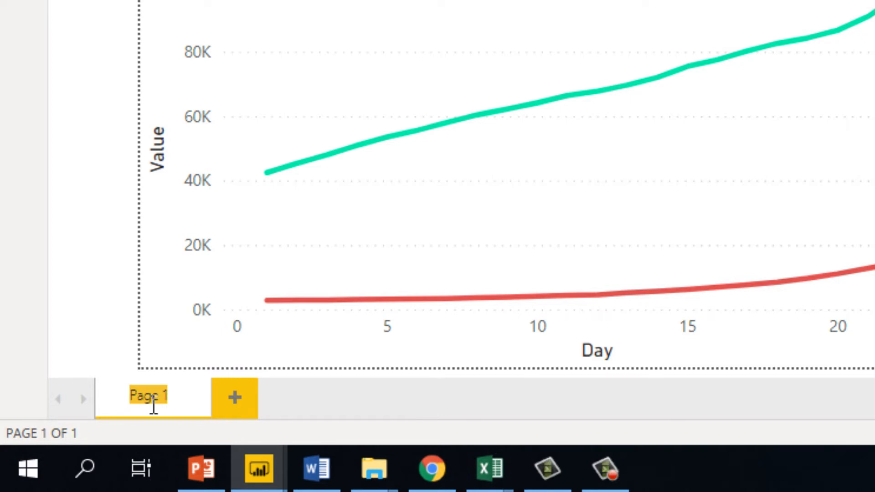
type("General")
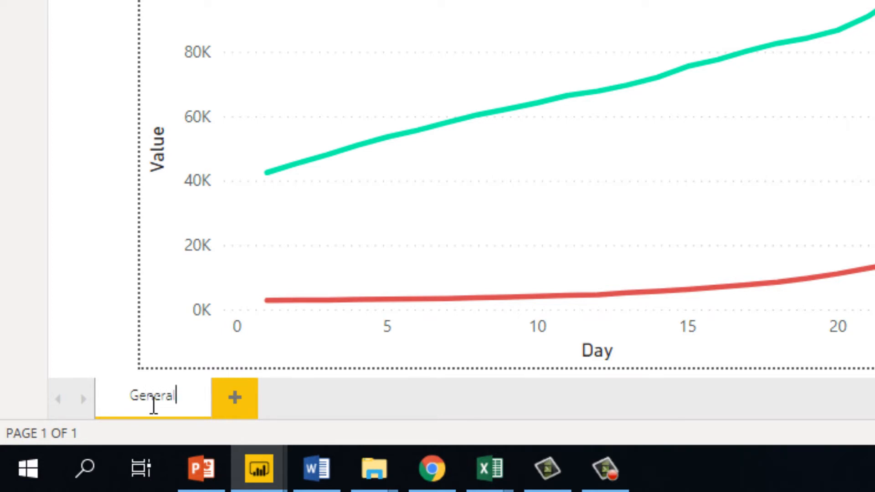
type(" overview")
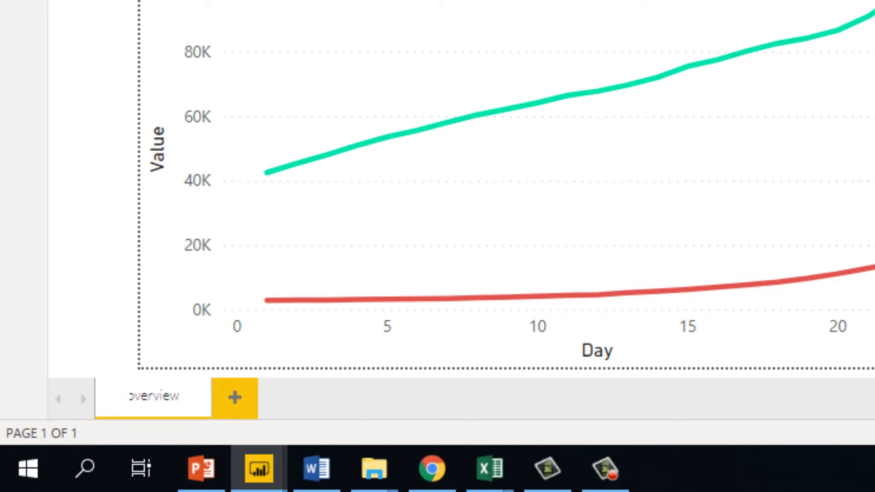
key("Return")
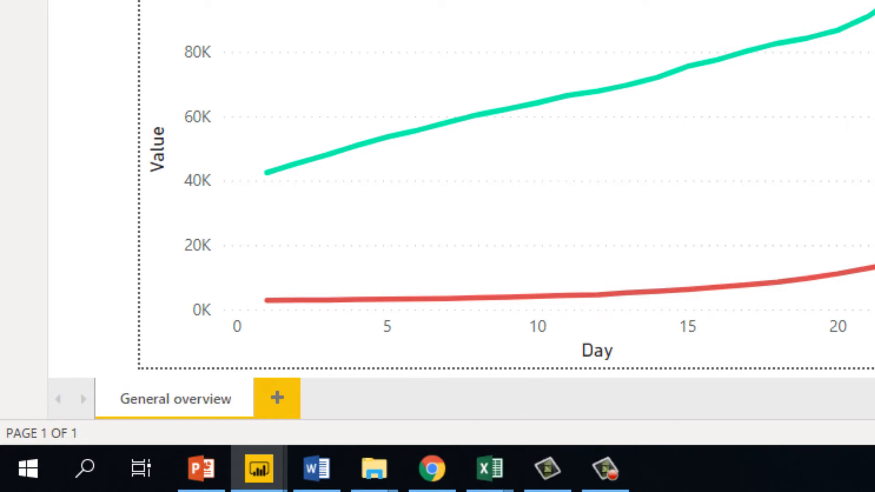
- Add a new report page and name it "Country comparison"
left_click(273, 401)
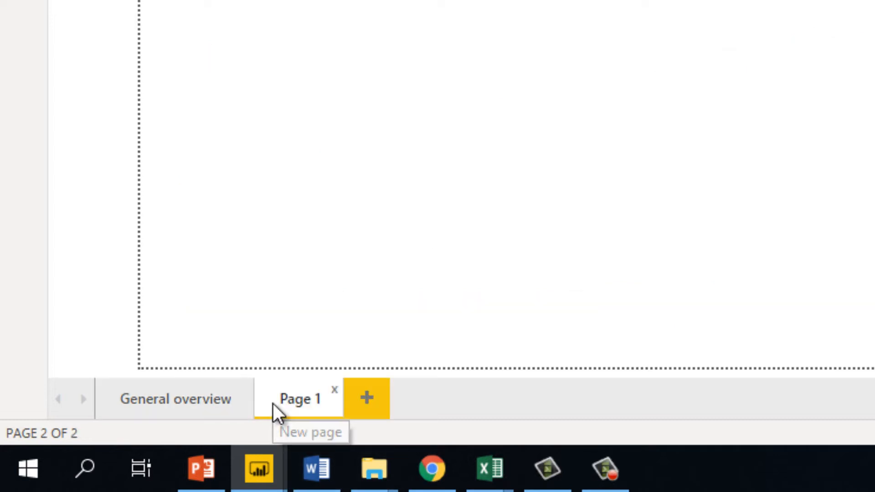
double_click(299, 400)
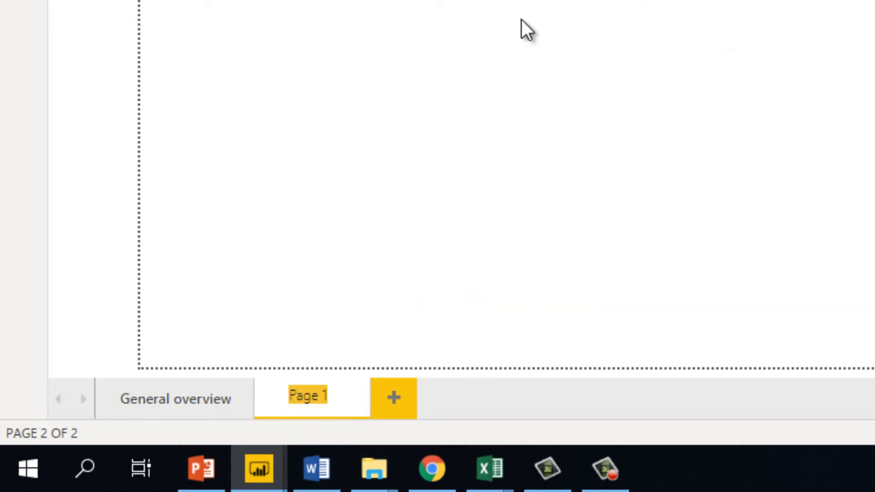
type("Country compa")
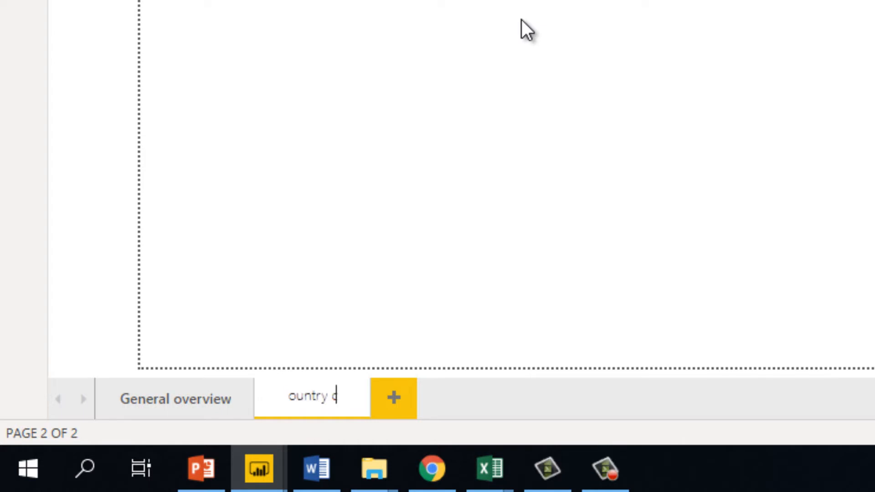
type("rison")
key("Return")
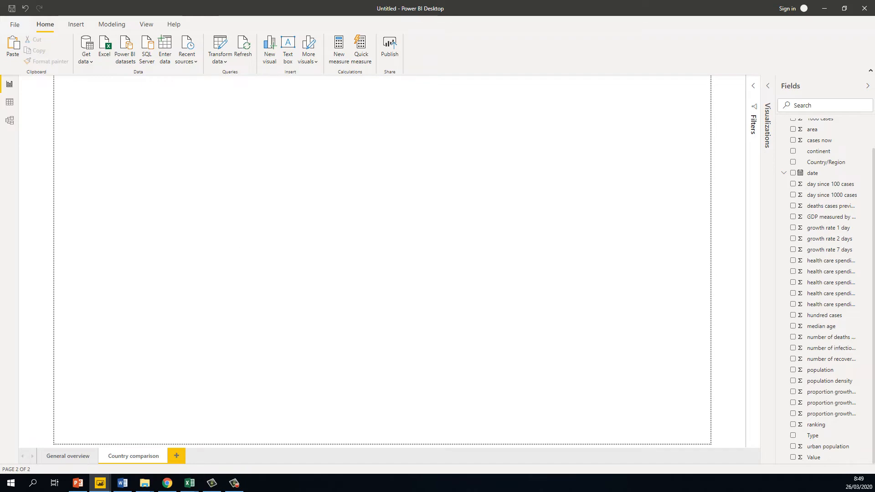
- Add the ranking field as a filter on the Country comparison page
left_click(755, 93)
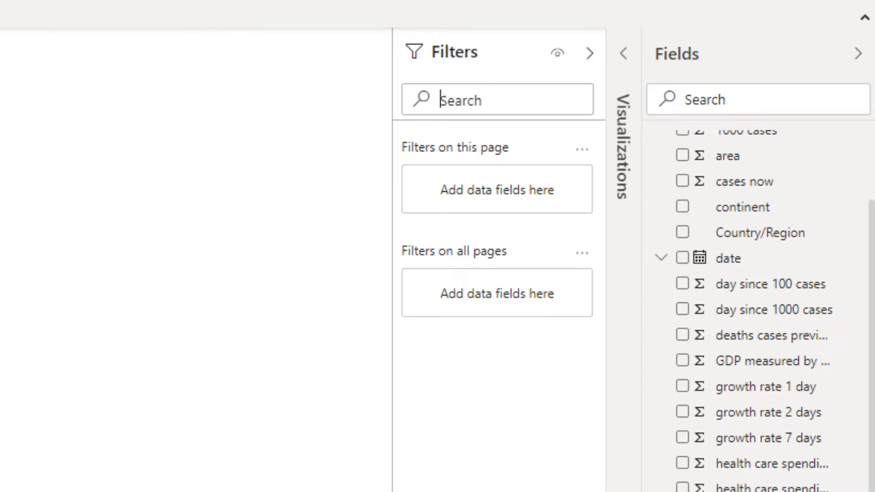
left_click_drag(752, 490, 516, 204)
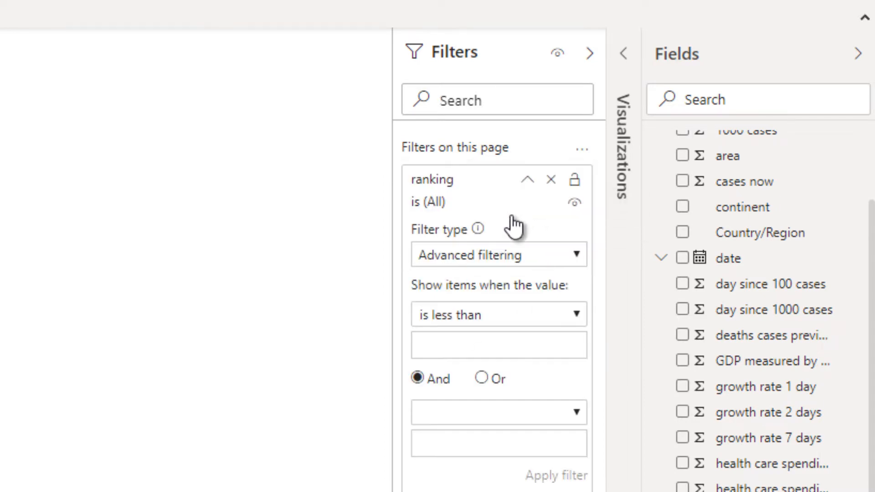
left_click(529, 255)
left_click(534, 293)
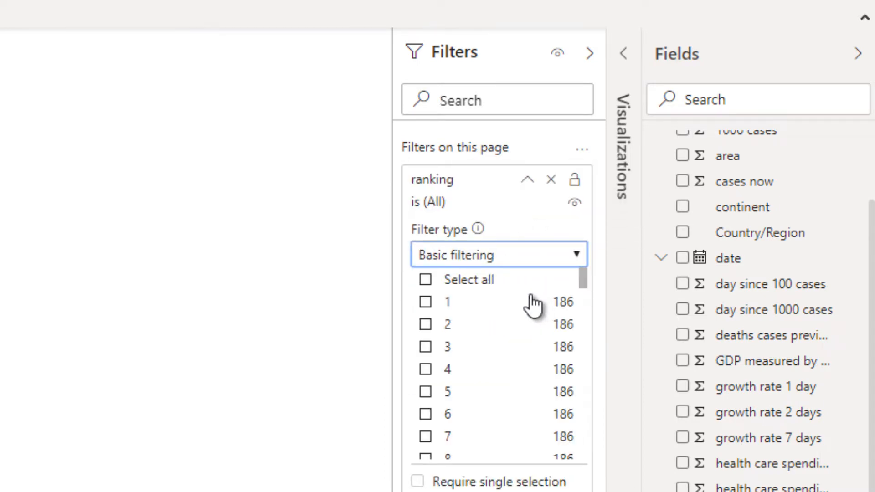
left_click(505, 262)
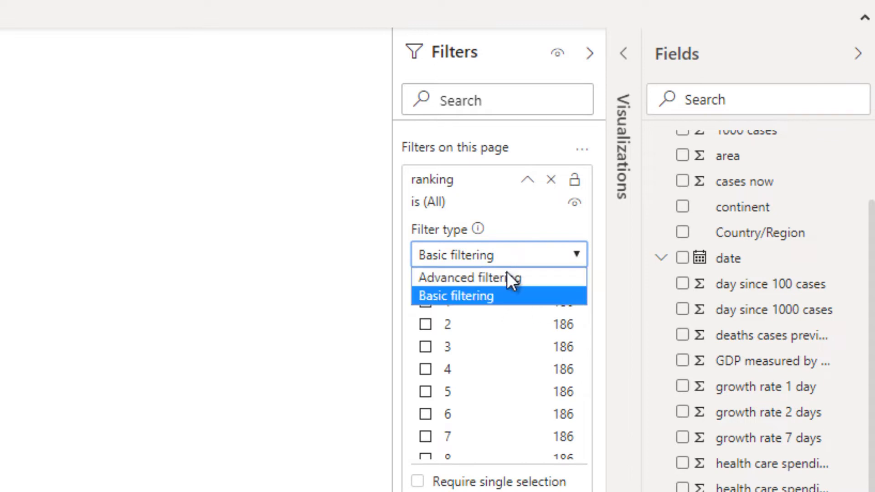
left_click(508, 281)
- Restrict the page's ranking filter to values less than 51, apply it and collapse its card
left_click(512, 315)
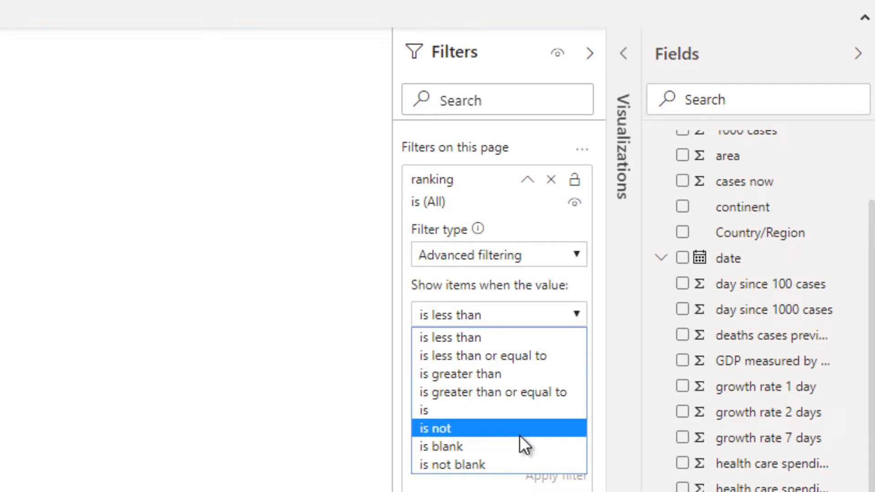
left_click(498, 338)
left_click(498, 350)
type("51")
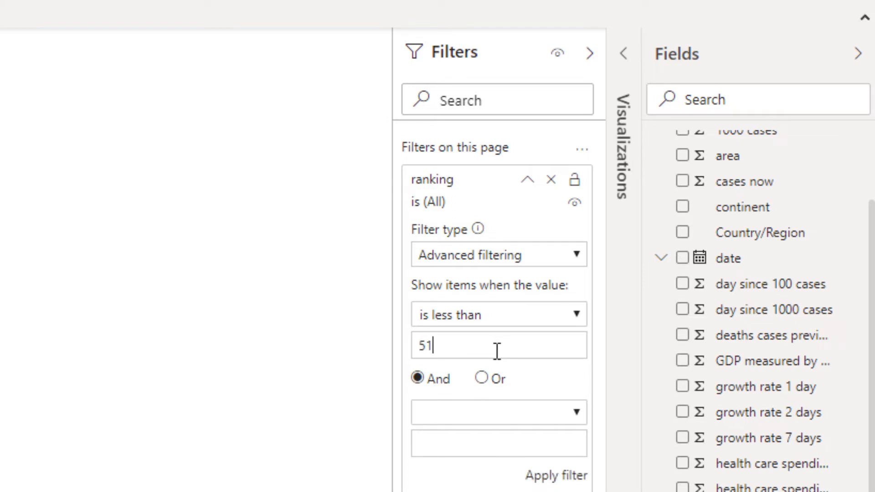
left_click(561, 475)
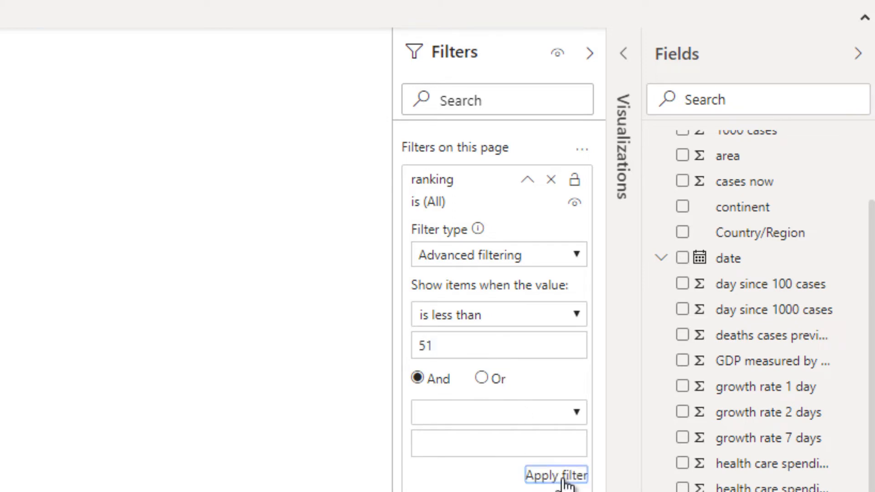
left_click(527, 180)
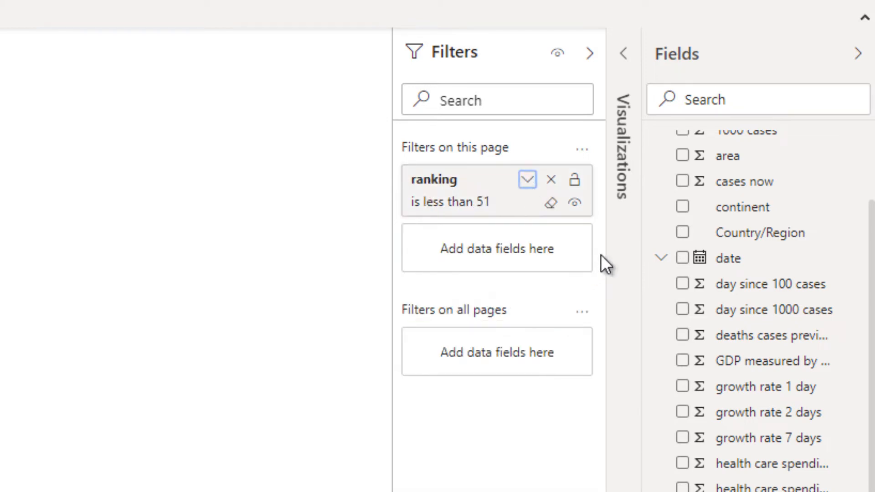
- Add a page-level filter on hundred cases using basic filtering with only the value 1 selected
scroll(726, 321, "up", 2)
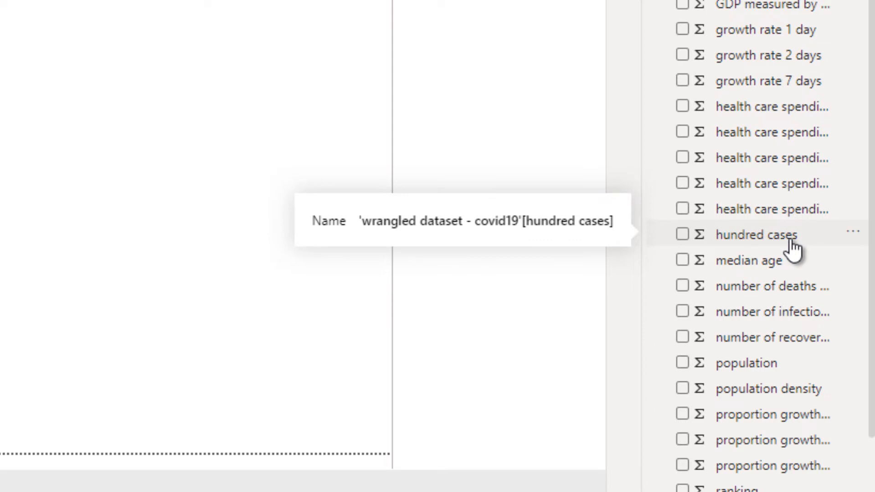
left_click_drag(791, 240, 537, 157)
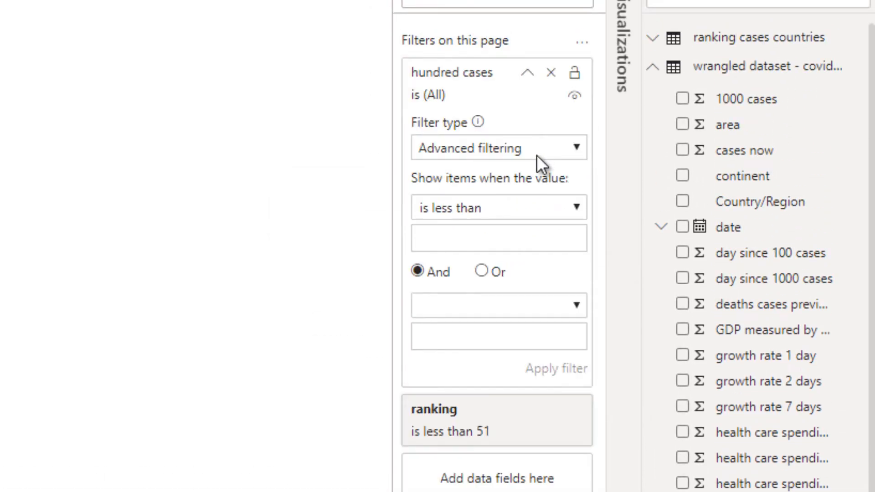
left_click(527, 73)
left_click(527, 73)
left_click(506, 157)
left_click(515, 189)
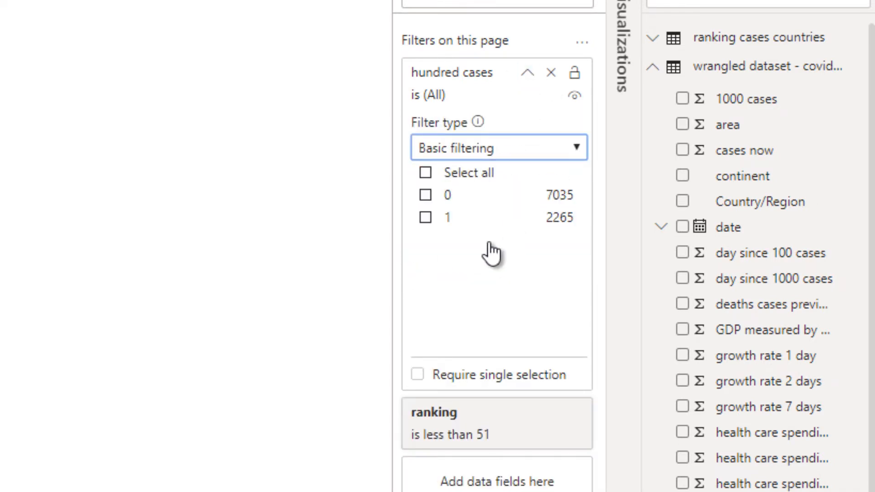
left_click(425, 217)
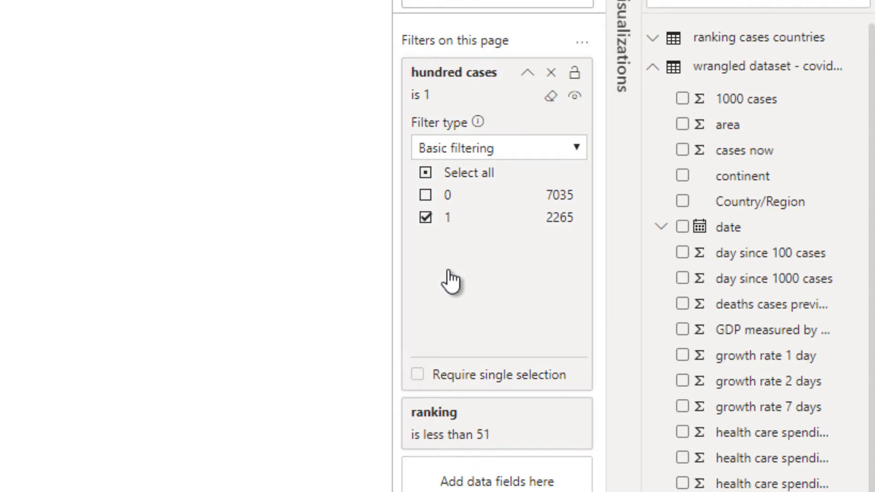
left_click(529, 74)
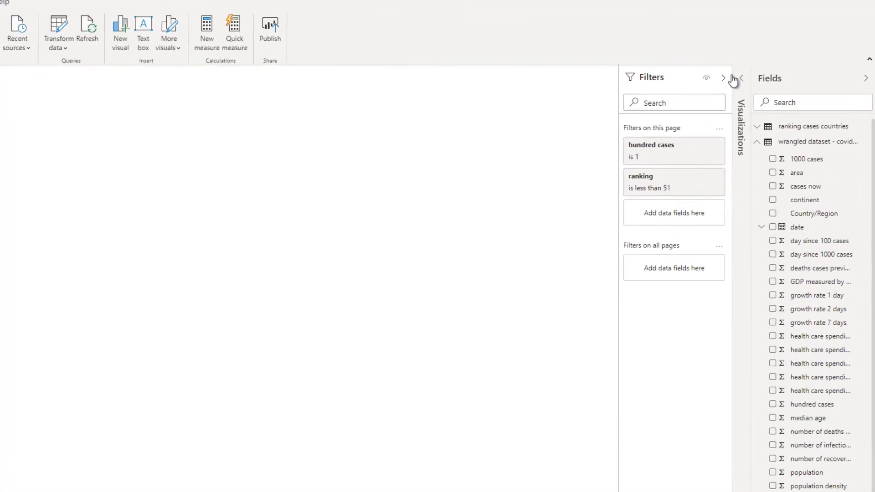
- Insert a scatter chart at the upper-left corner of the page and enlarge it
left_click(733, 78)
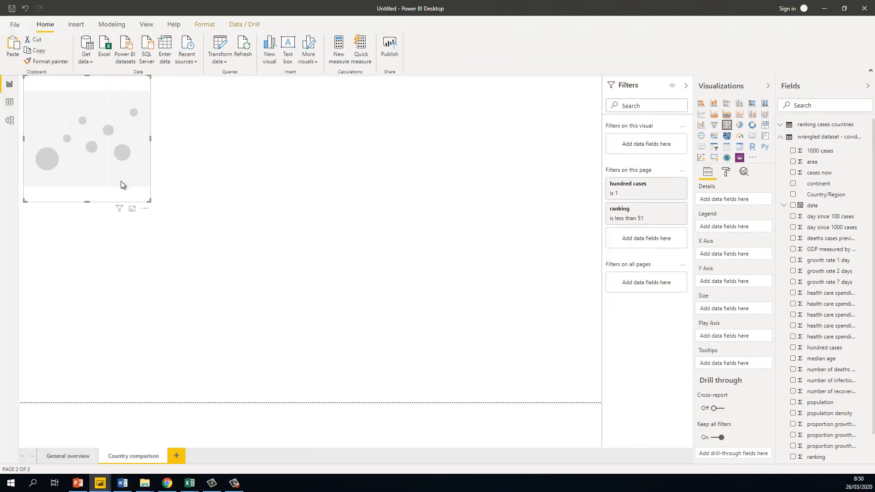
left_click_drag(151, 203, 213, 238)
left_click(240, 228)
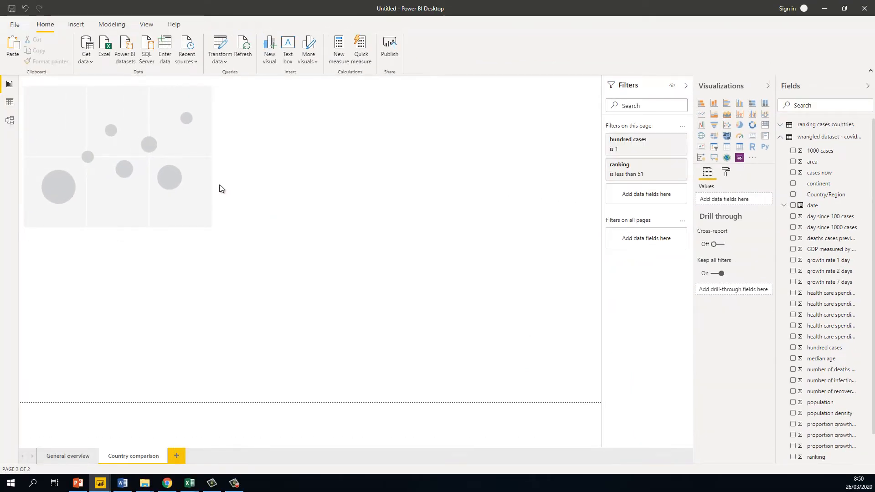
- Assign day since 100 cases to the scatter chart's X axis and Value to its Y axis
left_click(189, 177)
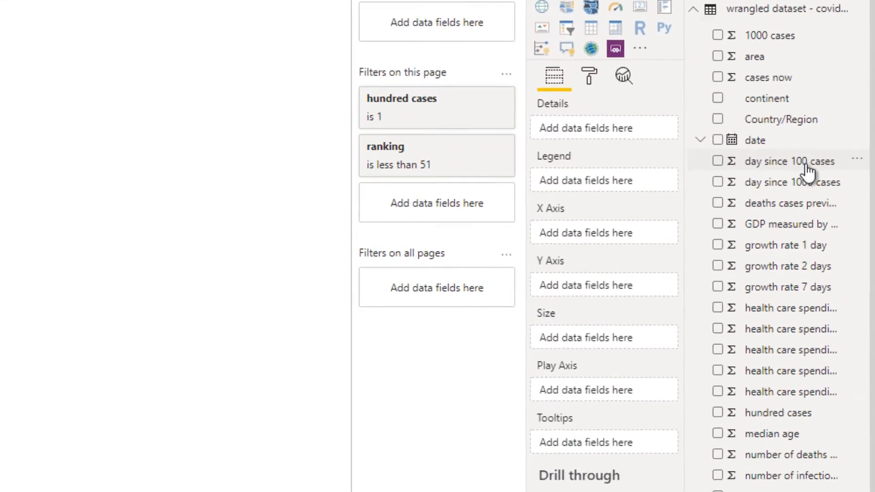
left_click_drag(805, 166, 589, 237)
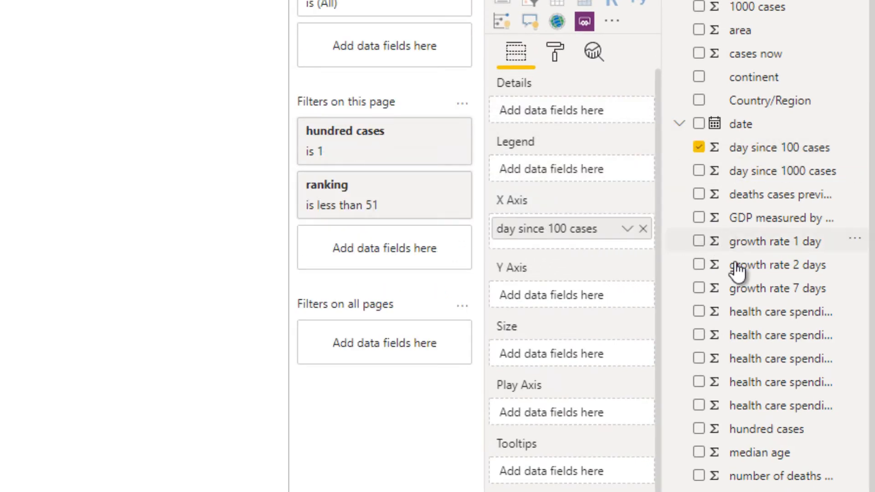
scroll(738, 326, "down", 1)
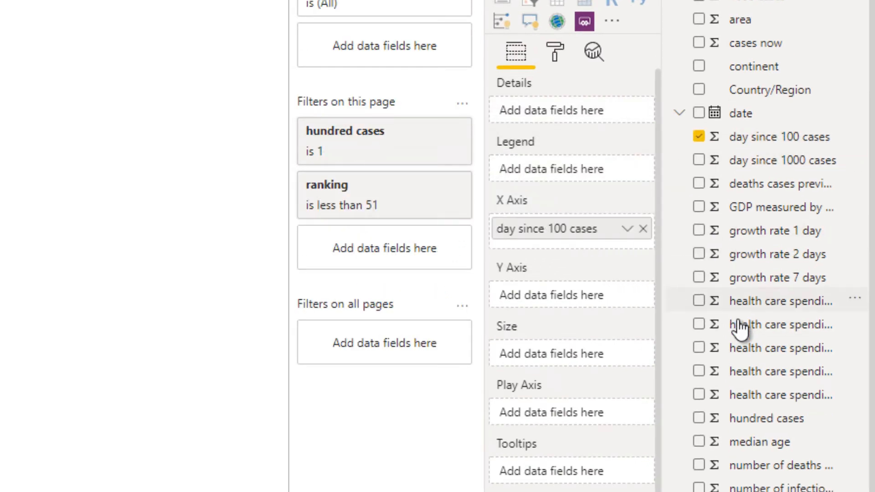
scroll(738, 326, "down", 2)
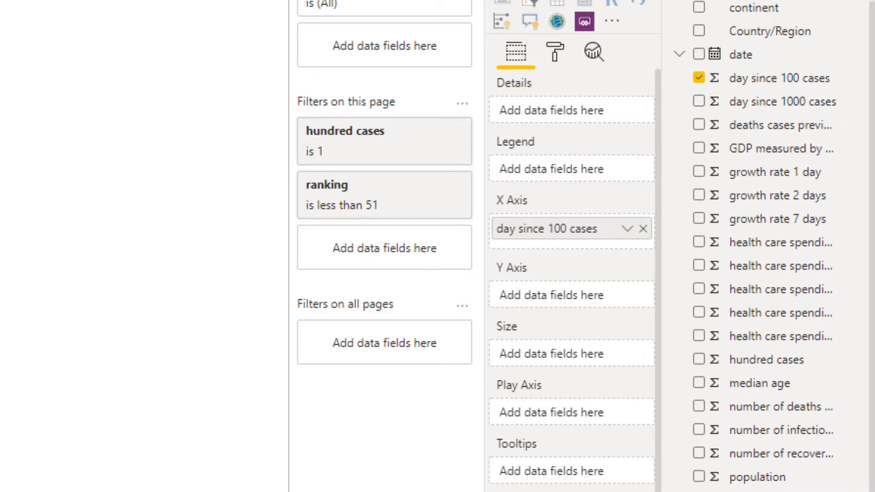
left_click_drag(757, 490, 564, 303)
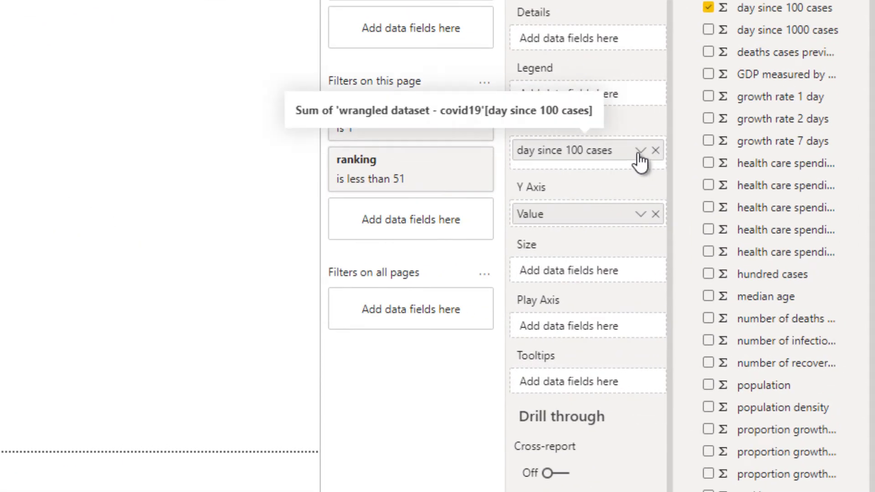
- Set both day since 100 cases and Value in the scatter chart to Don't summarize
left_click(641, 151)
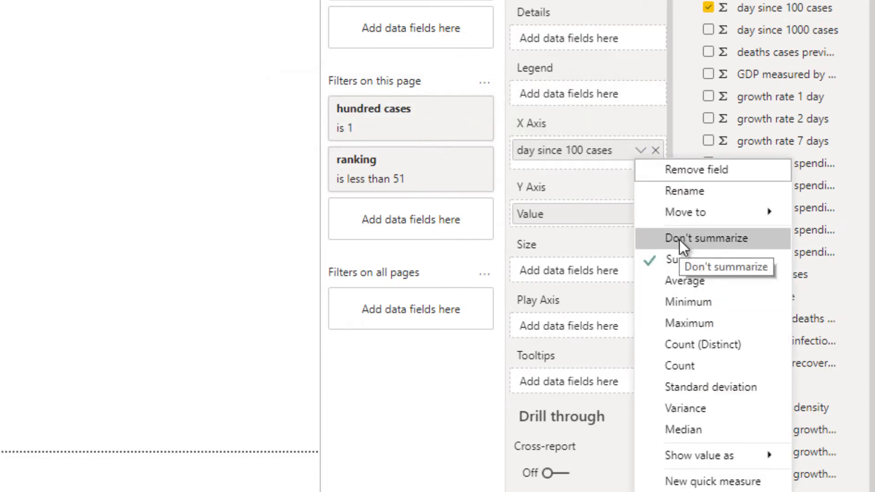
left_click(679, 239)
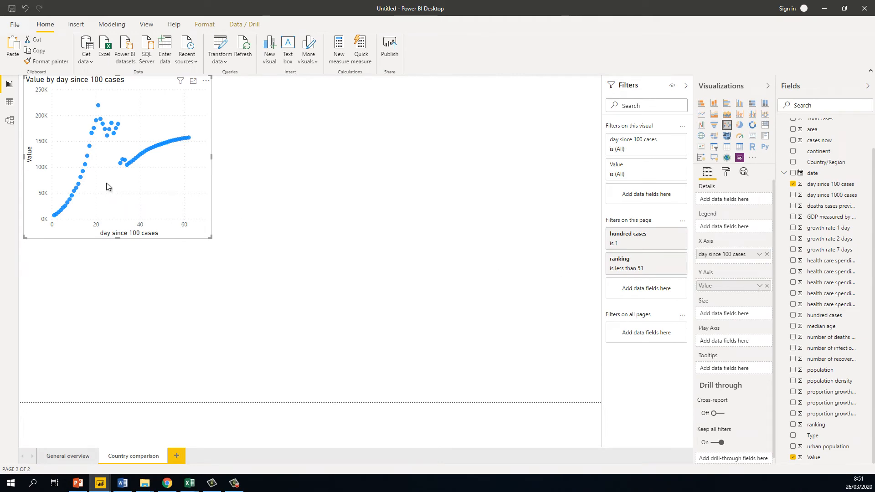
left_click(760, 287)
left_click(355, 298)
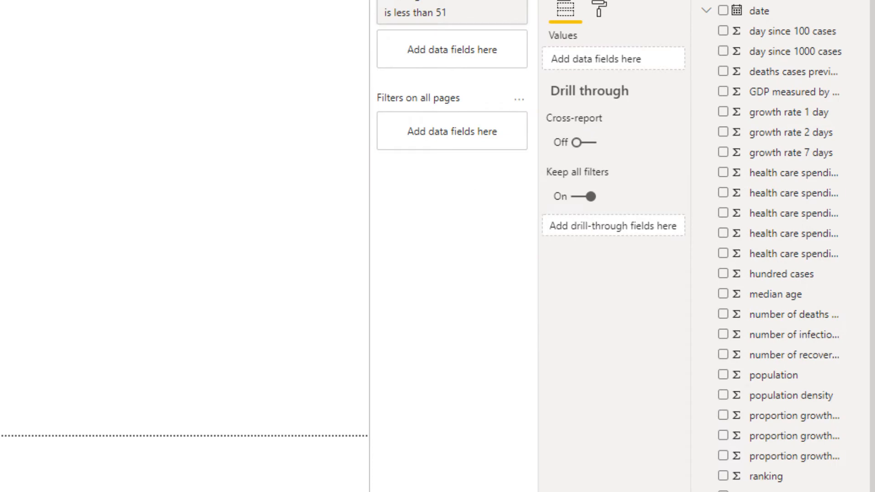
left_click(50, 185)
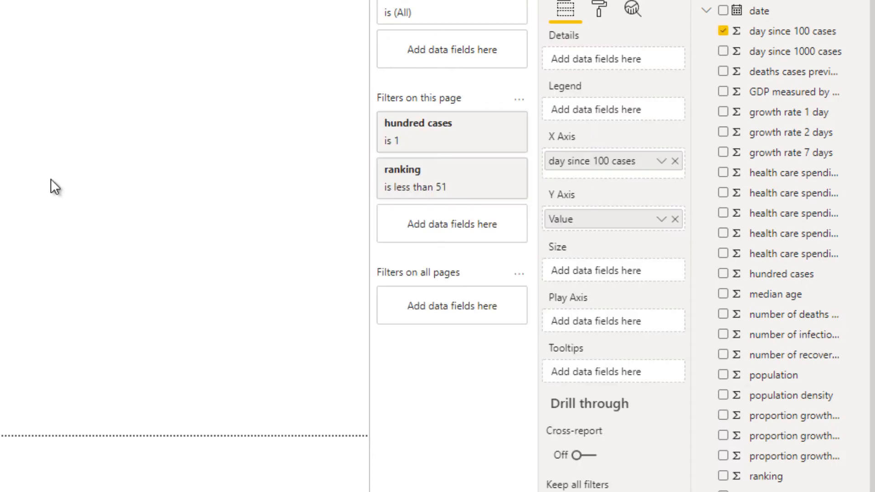
left_click(662, 219)
left_click(696, 299)
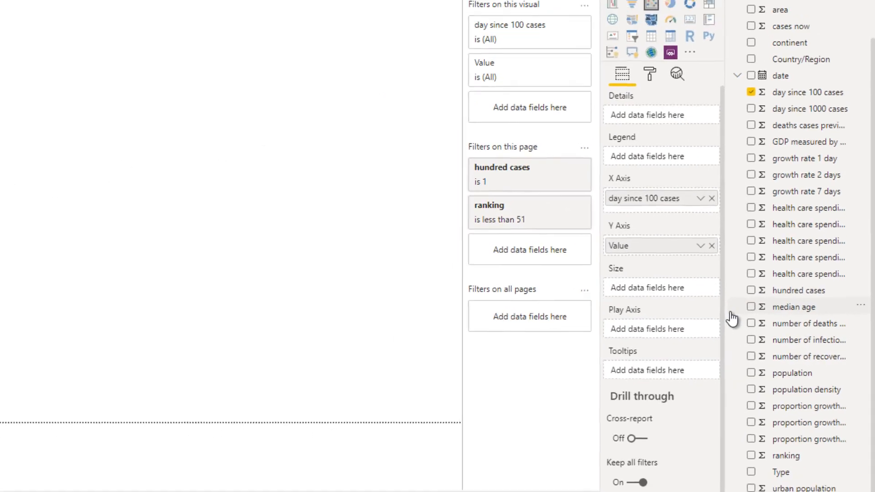
left_click(131, 207)
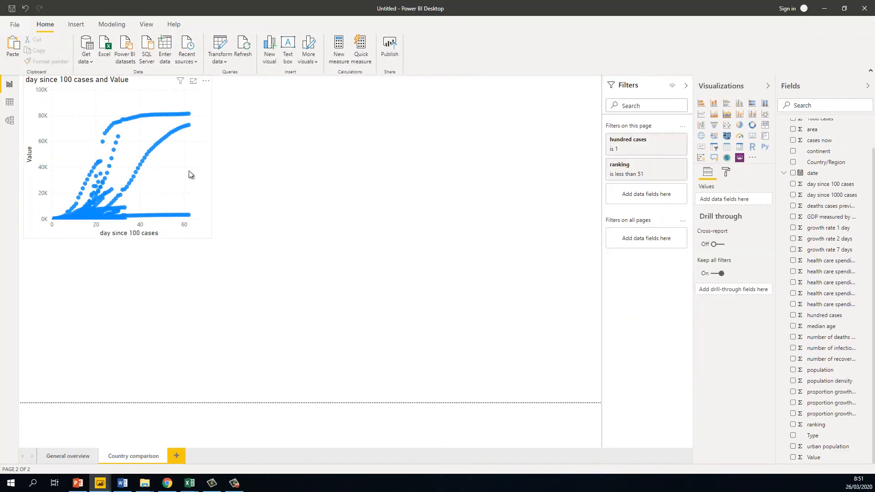
- Enlarge the scatter chart slightly and deselect it
left_click(189, 172)
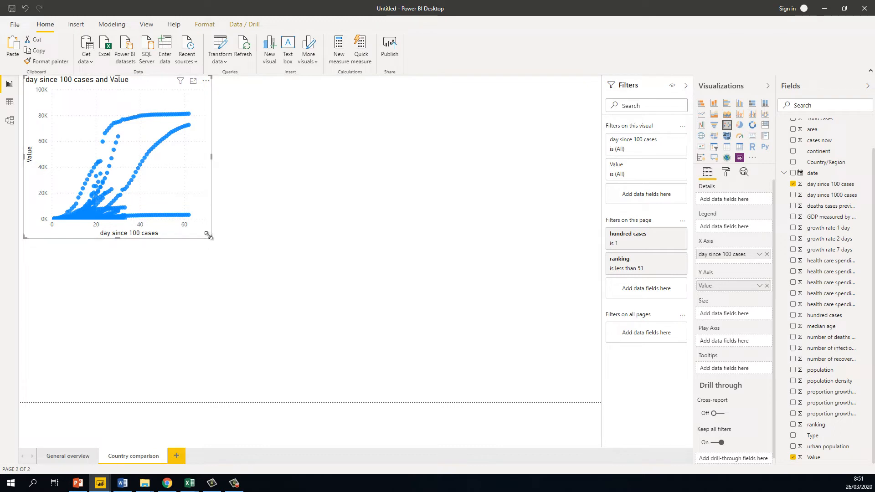
left_click_drag(213, 241, 234, 250)
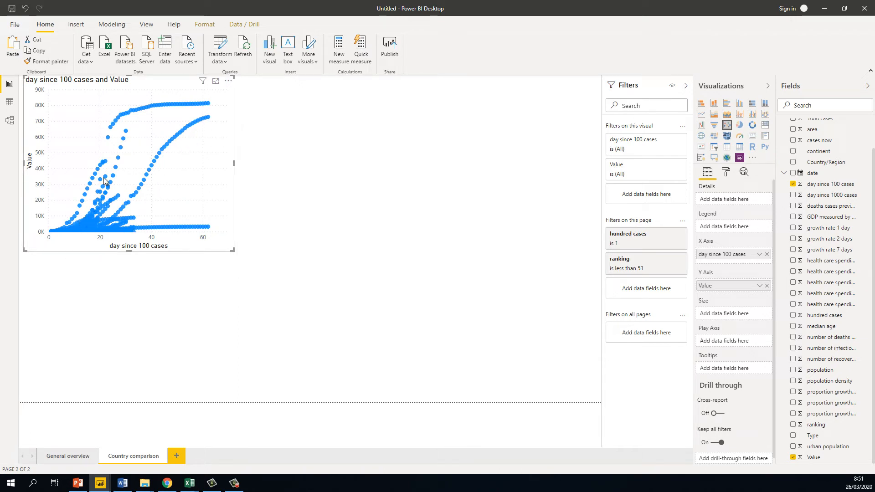
left_click(314, 178)
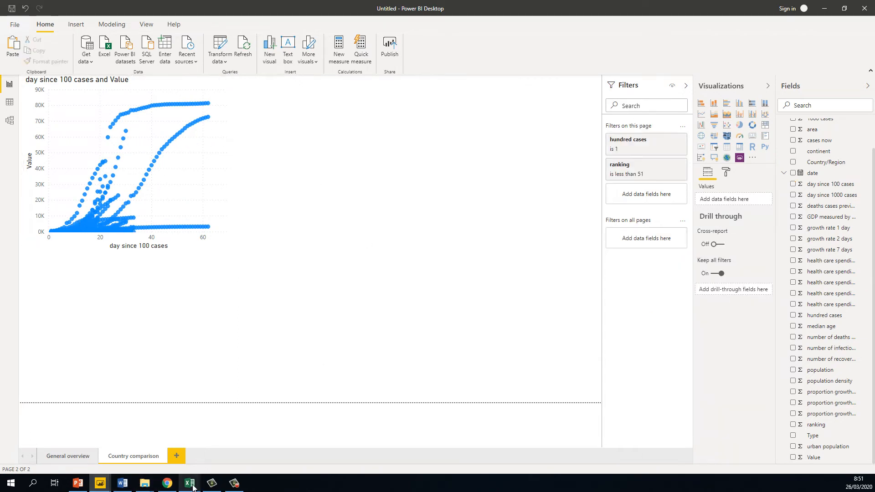
- Switch to the wrangled dataset - covid19.csv workbook in Excel to inspect the hundred cases and day since 100 cases columns
mouse_move(190, 487)
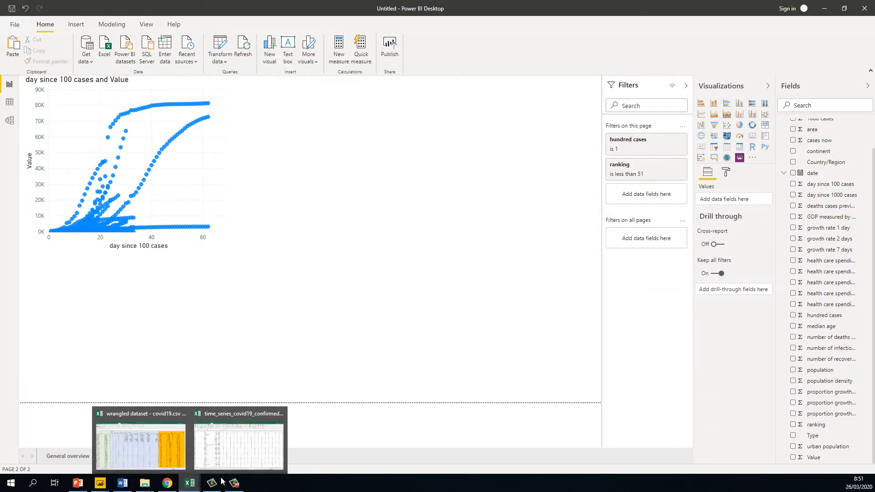
left_click(148, 456)
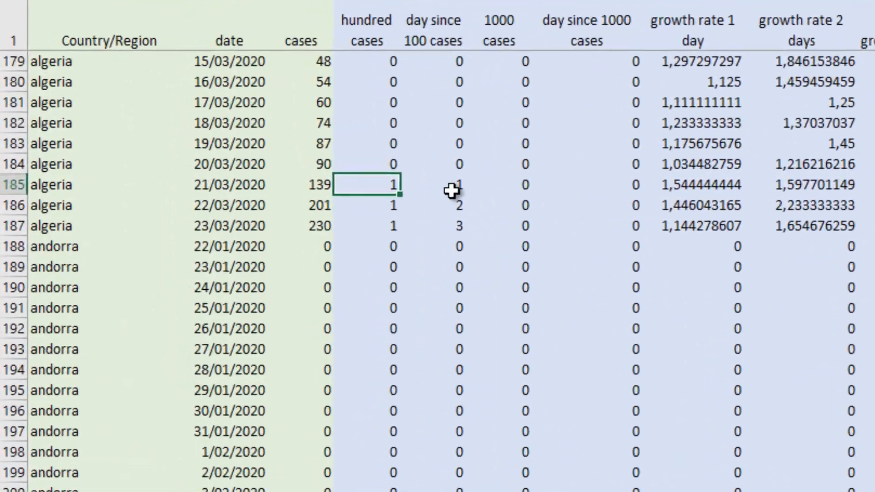
- Examine the cases, hundred cases and day since 100 cases values in Algeria's rows for 21/03/2020 to 23/03/2020
left_click_drag(183, 182, 190, 193)
left_click_drag(469, 222, 469, 222)
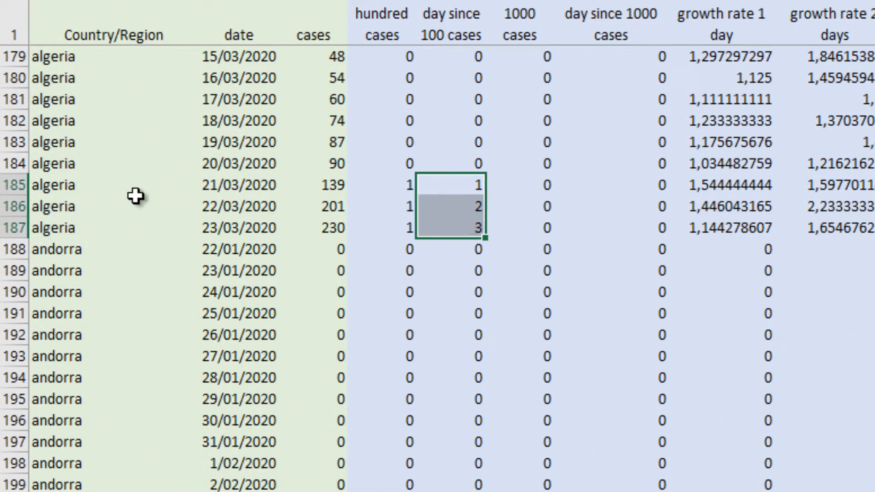
left_click_drag(132, 190, 288, 233)
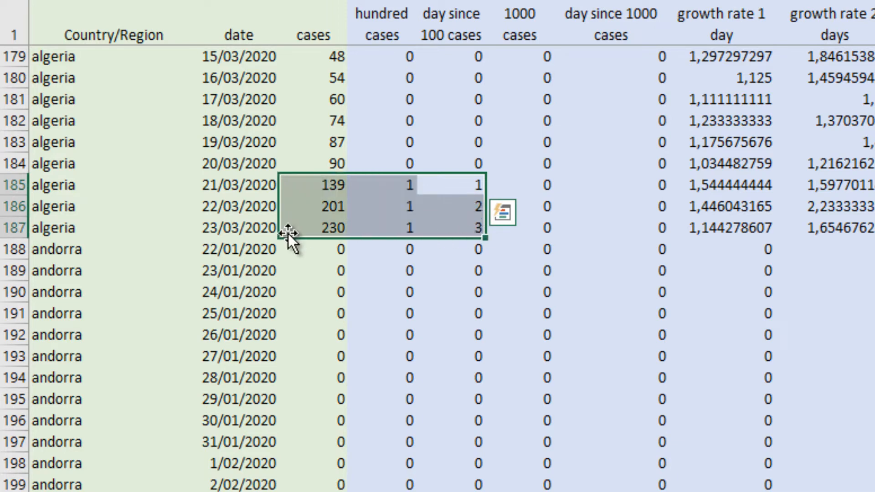
- Find Belgium in the Country/Region column and locate the rows where its cases first exceed 100
left_click(114, 2)
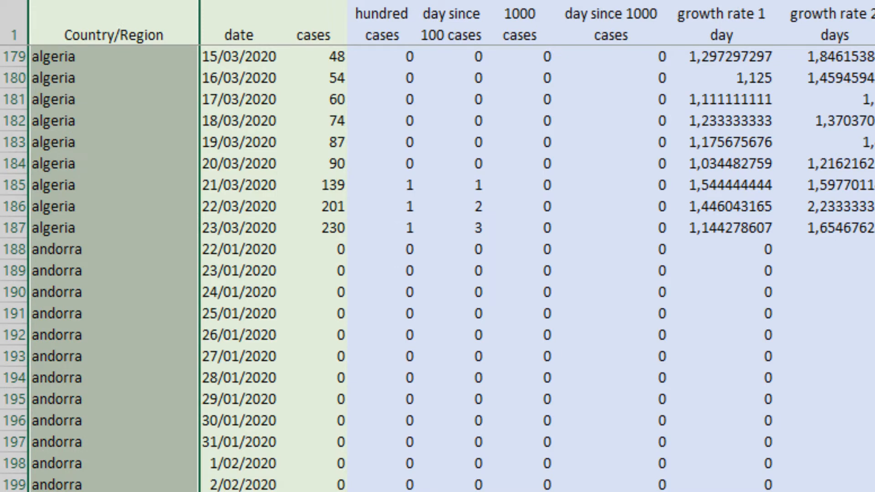
key("Return")
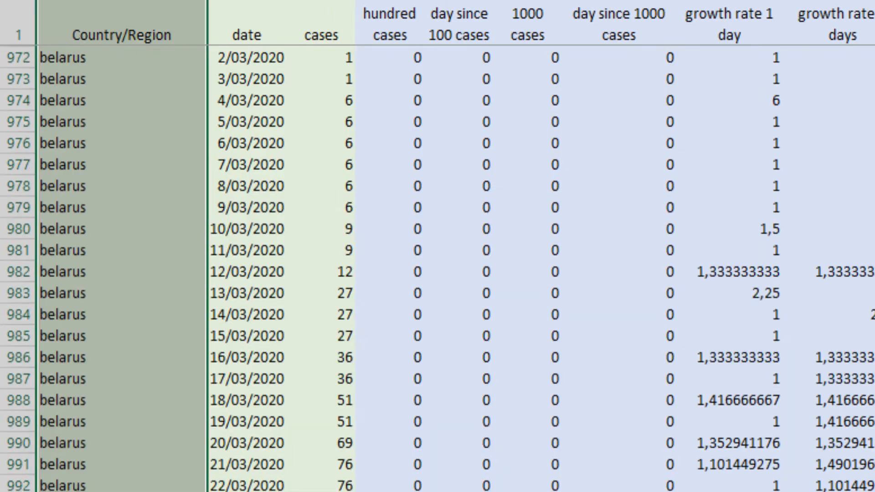
left_click(546, 426)
scroll(443, 279, "down", 8)
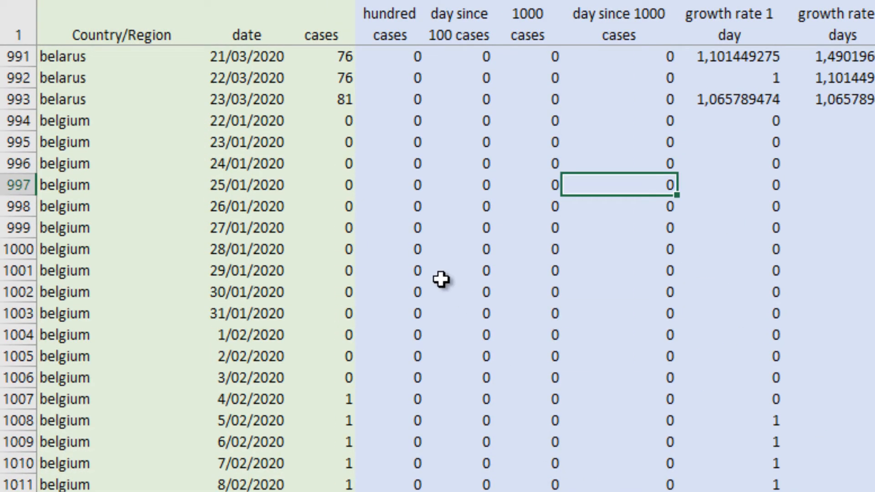
scroll(557, 279, "down", 14)
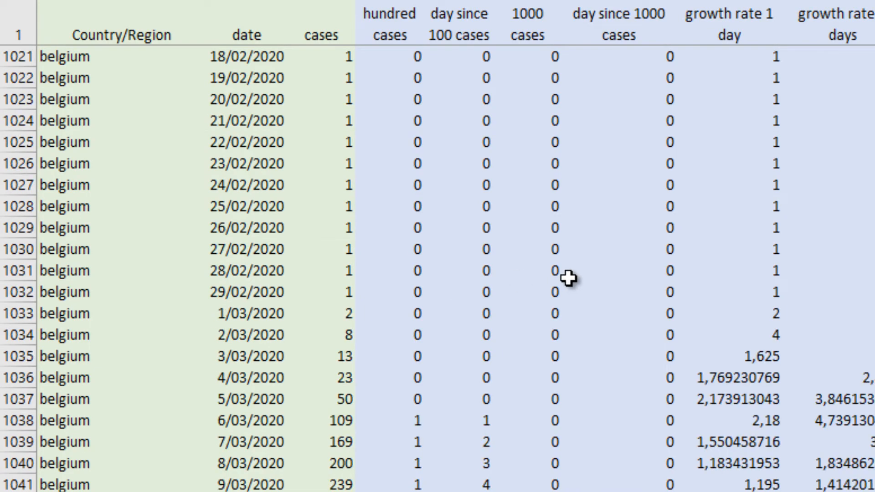
scroll(566, 297, "up", 4)
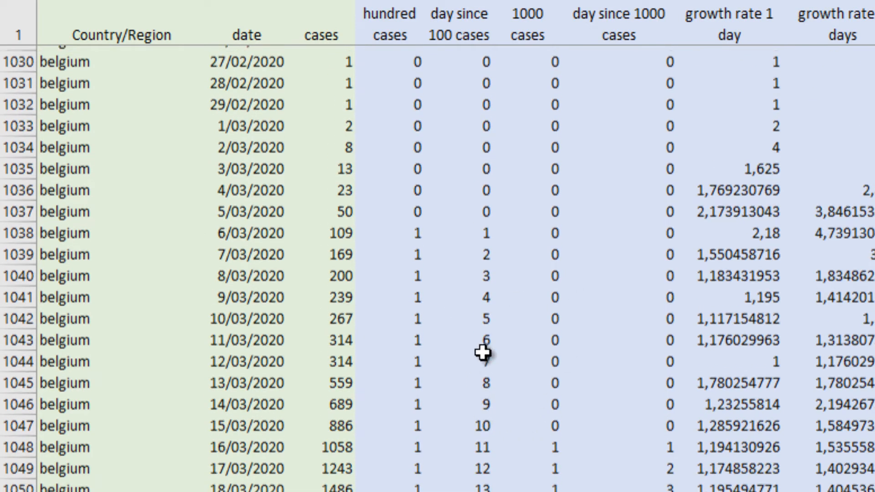
scroll(483, 352, "up", 1)
- Inspect Belgium's rows from 6/03/2020 to 8/03/2020, compare the date and day since 100 cases columns, and return to the Power BI report
left_click_drag(482, 296, 5, 294)
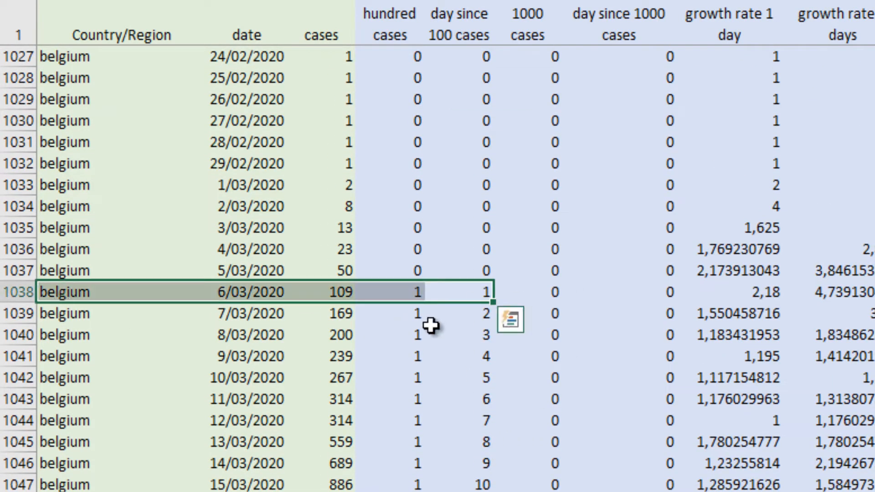
left_click_drag(431, 318, 4, 313)
left_click_drag(485, 338, 130, 334)
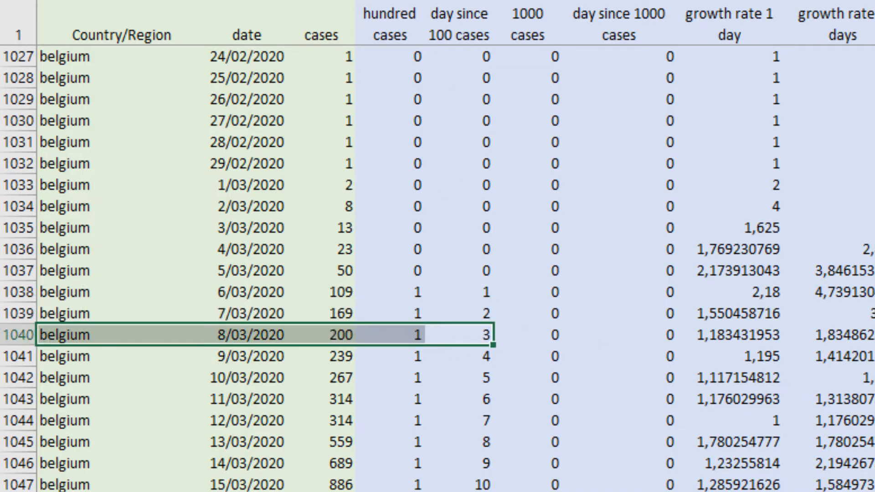
key("ctrl+space")
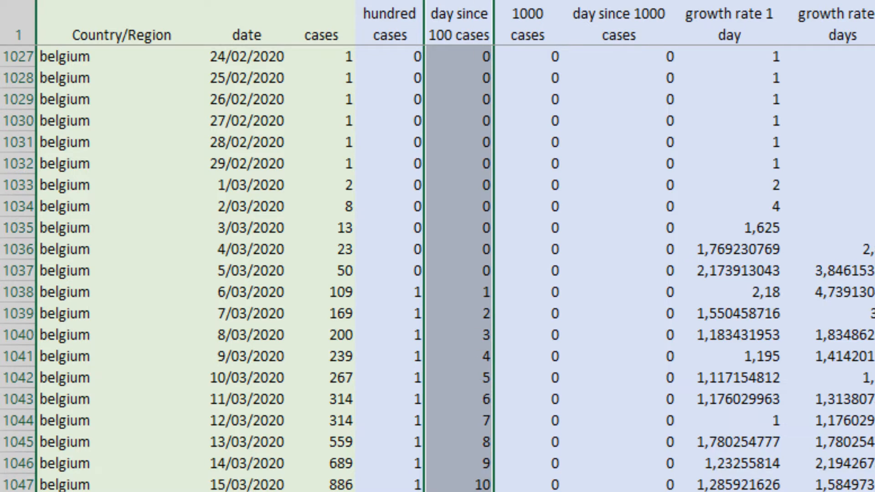
left_click(249, 0)
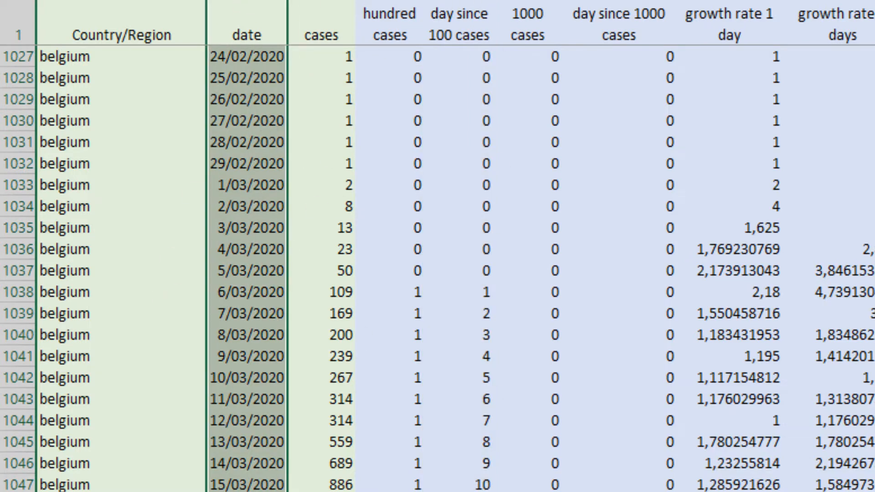
left_click(454, 0)
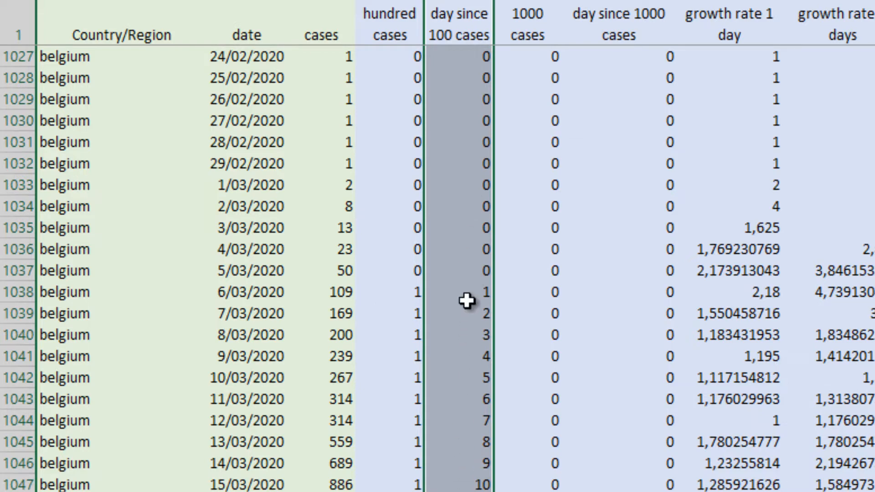
left_click_drag(483, 294, 39, 303)
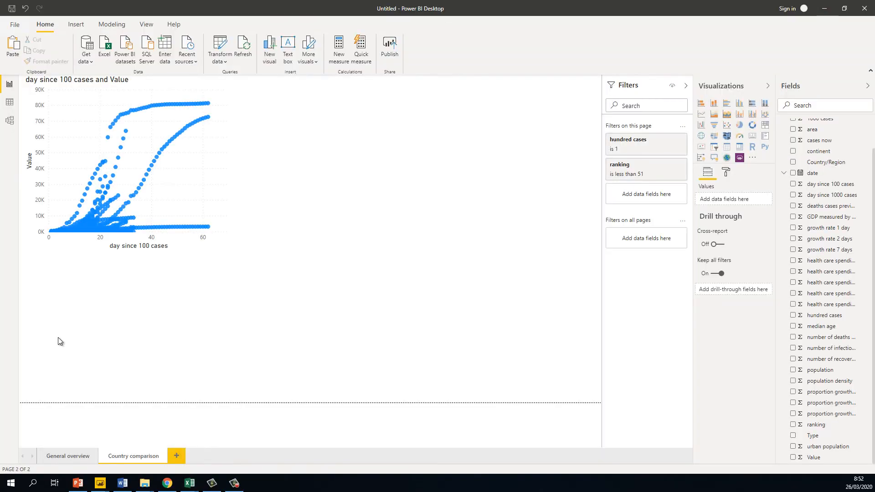
- Reduce the scatter chart's marker size to -21
left_click(228, 149)
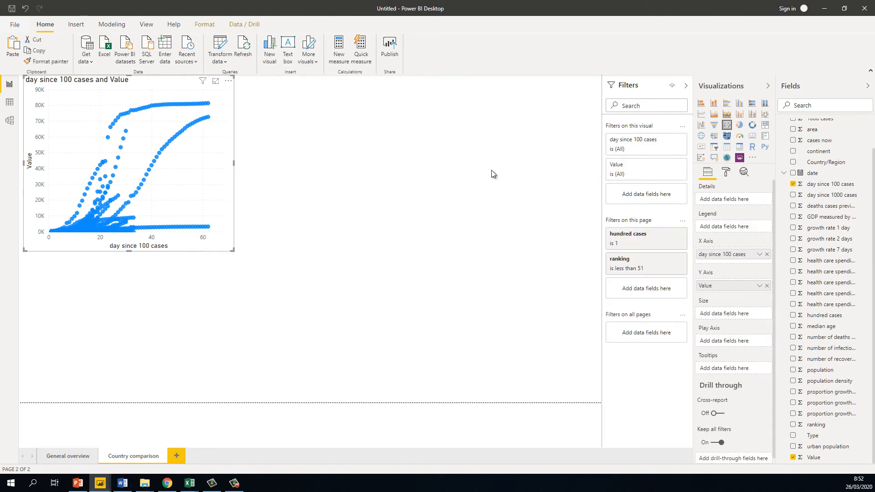
left_click(725, 172)
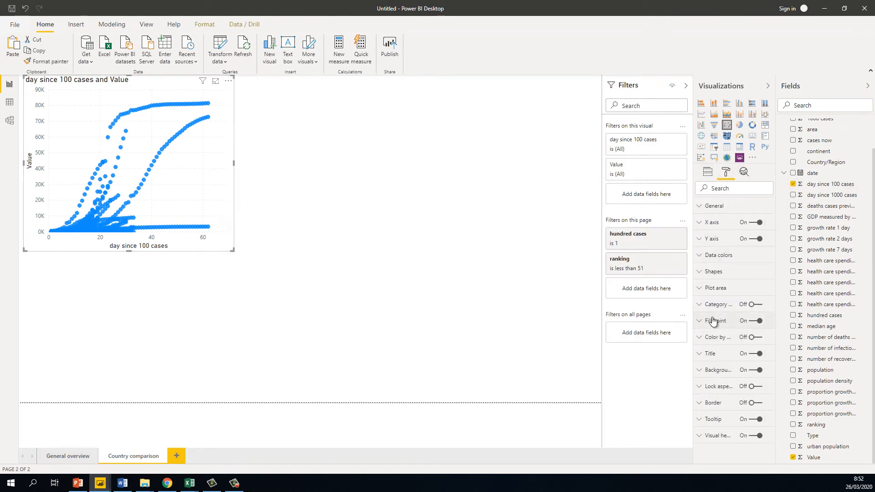
left_click(712, 272)
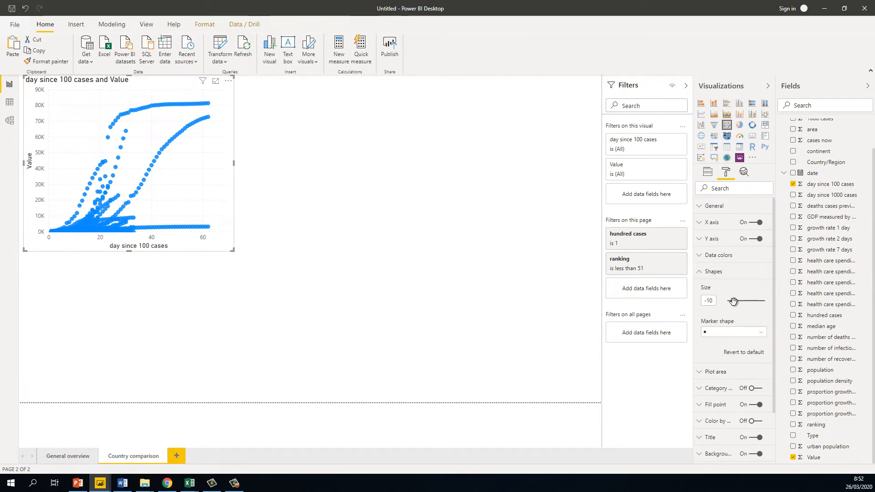
left_click_drag(733, 305, 728, 301)
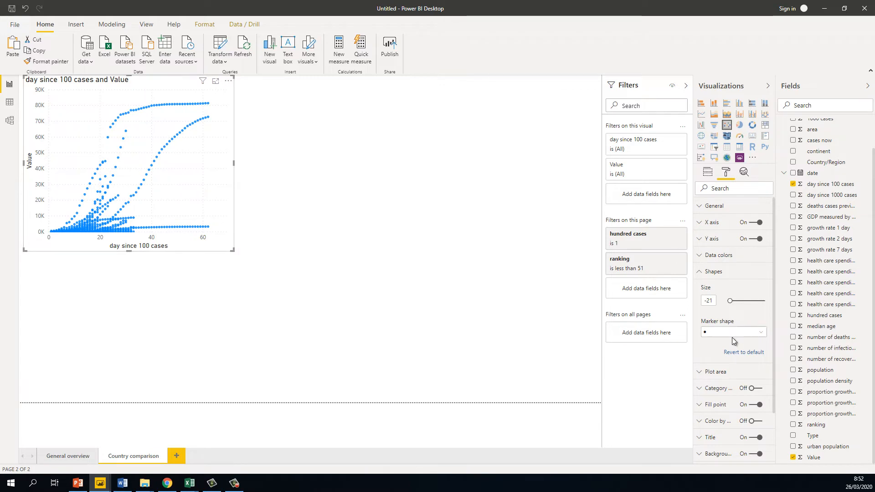
left_click(709, 272)
- Set the scatter chart's title to "Number of cases", centre it, raise its text size to 16 pt, and deselect the chart
left_click(708, 359)
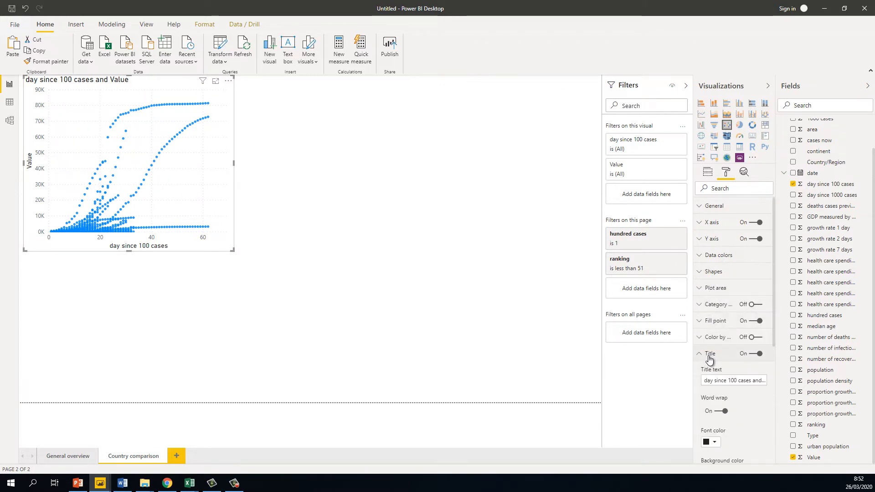
triple_click(720, 379)
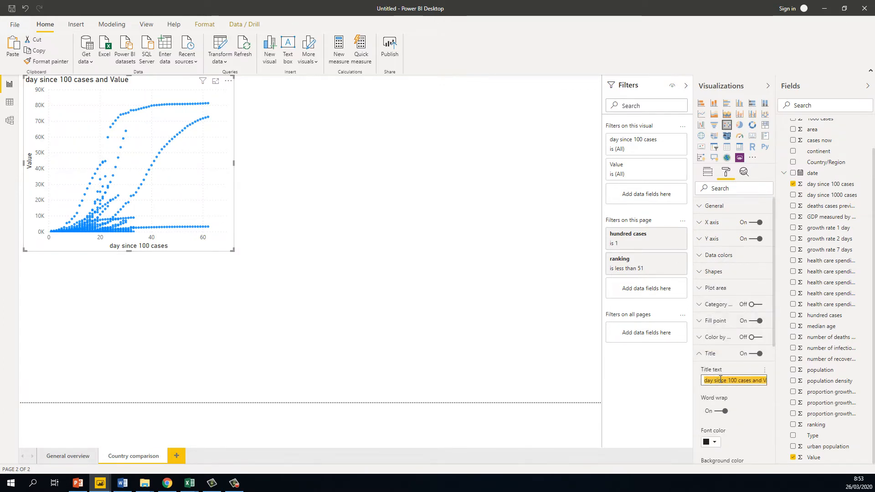
type("Number of cases")
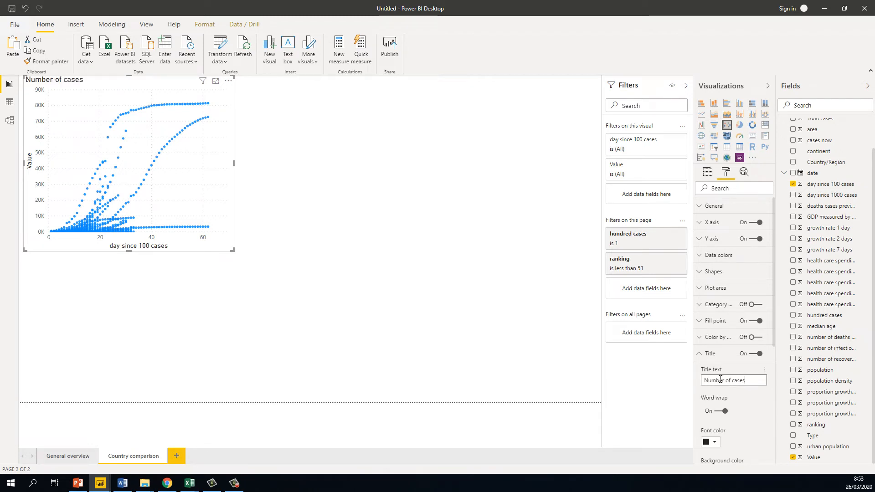
scroll(720, 380, "down", 3)
left_click(718, 364)
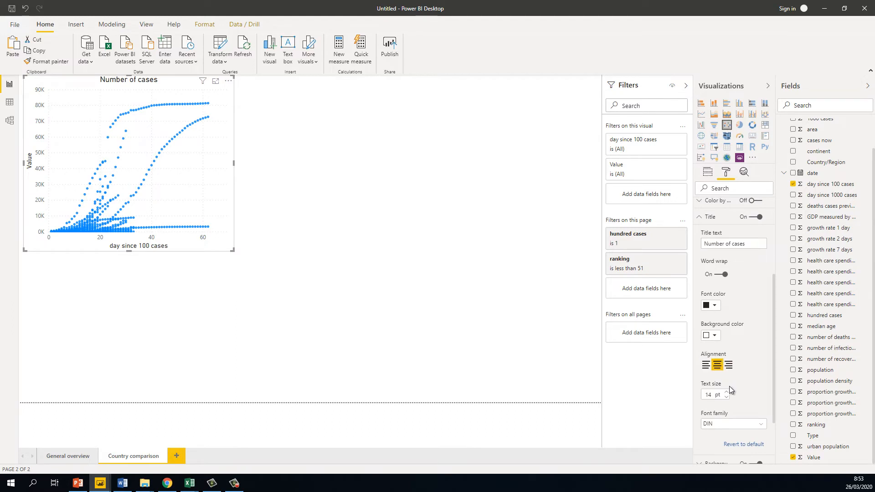
left_click(726, 393)
left_click(726, 393)
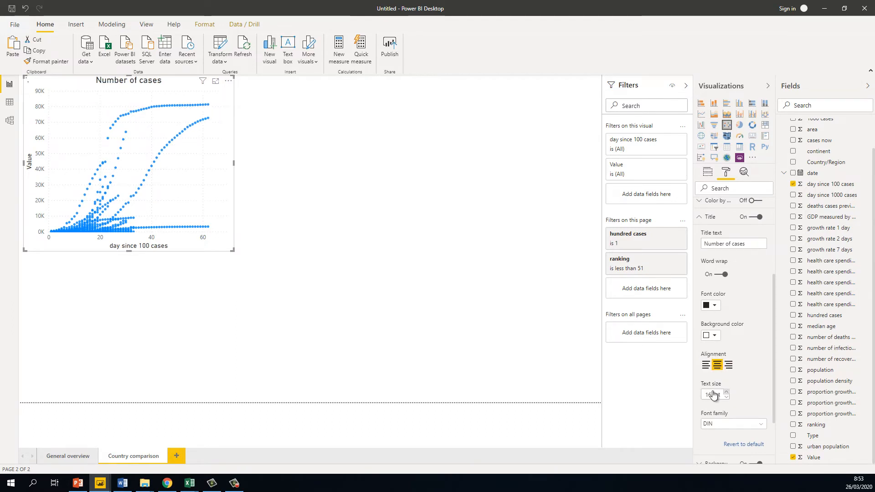
left_click(283, 163)
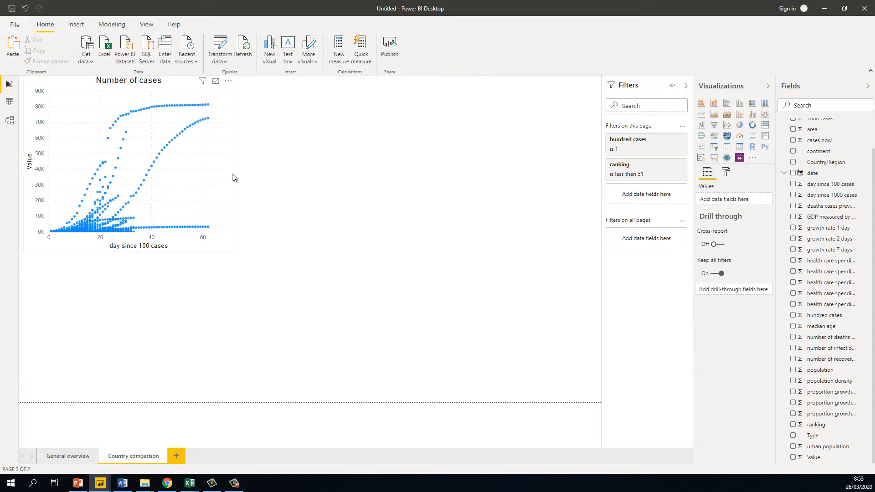
- Add Type as a filter on the scatter chart only and restrict it to cases
left_click(204, 194)
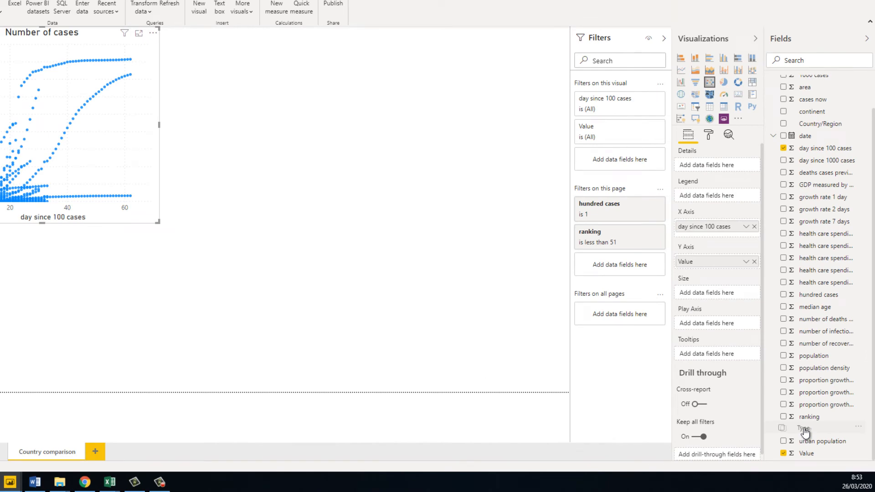
left_click_drag(804, 430, 617, 165)
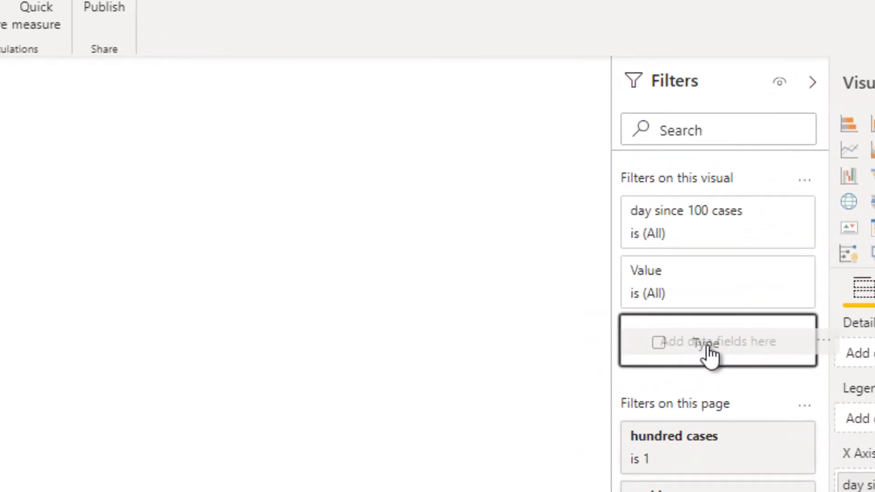
left_click_drag(709, 346, 707, 347)
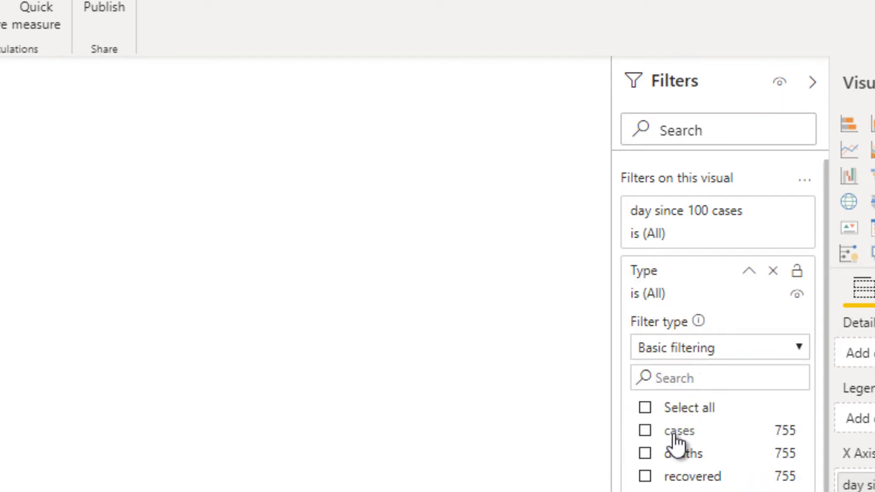
left_click(645, 431)
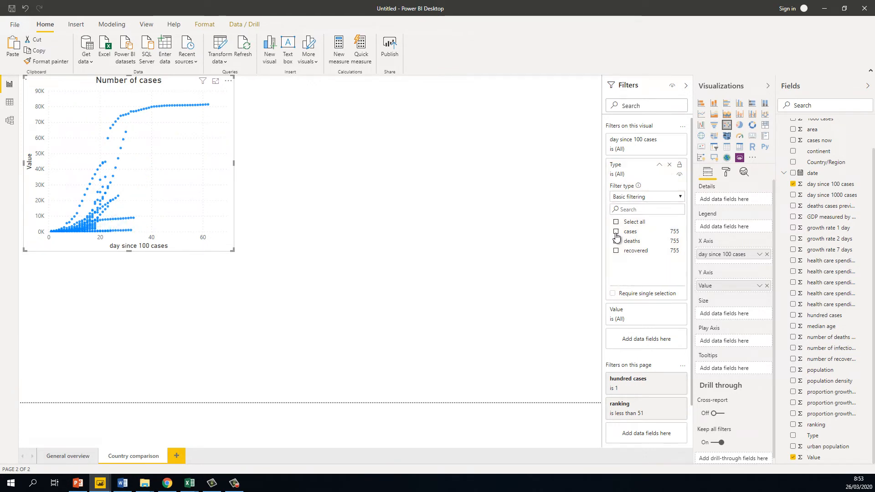
left_click(341, 129)
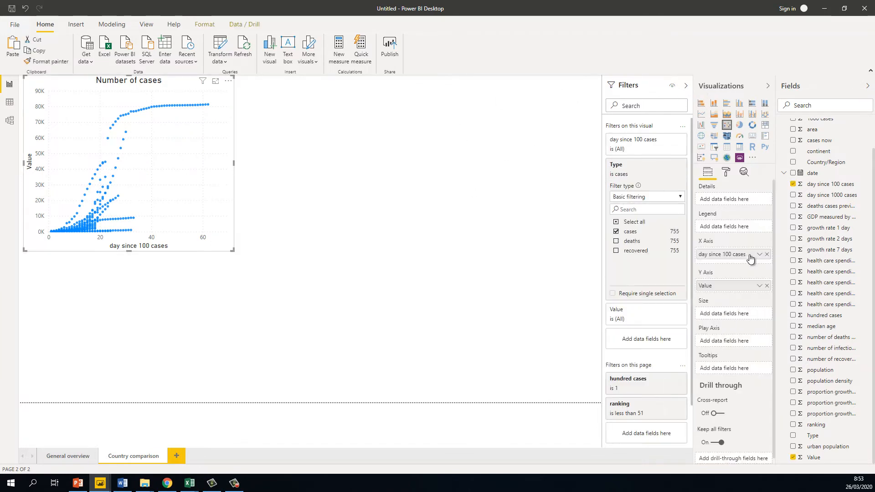
- Rename the scatter chart's Y-axis field Value as "Number of cases" and move the chart against the page's left edge
left_click(759, 285)
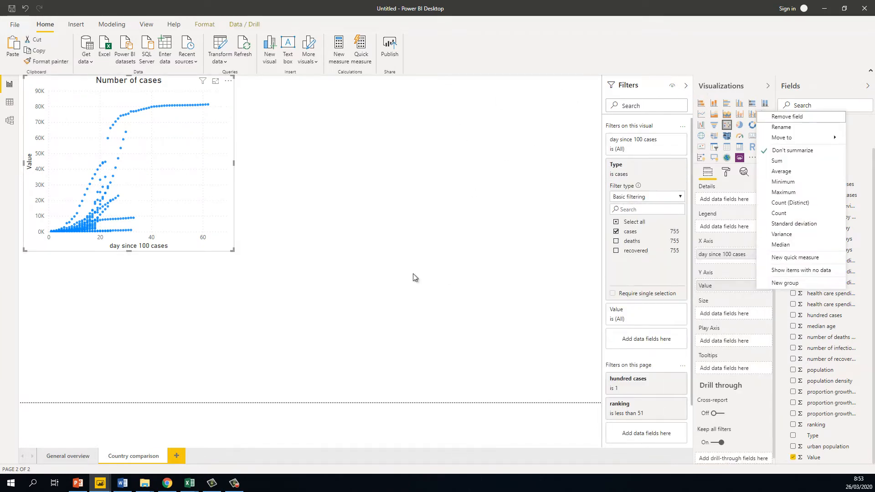
left_click(339, 242)
left_click(136, 191)
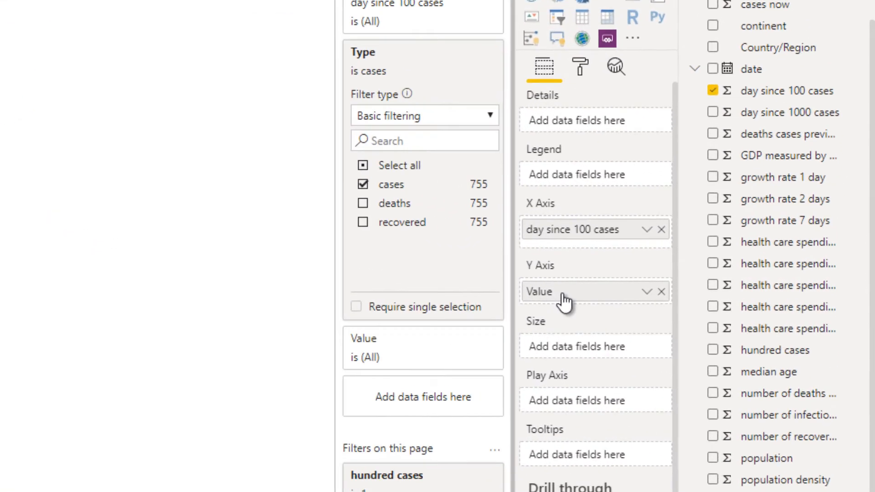
double_click(715, 287)
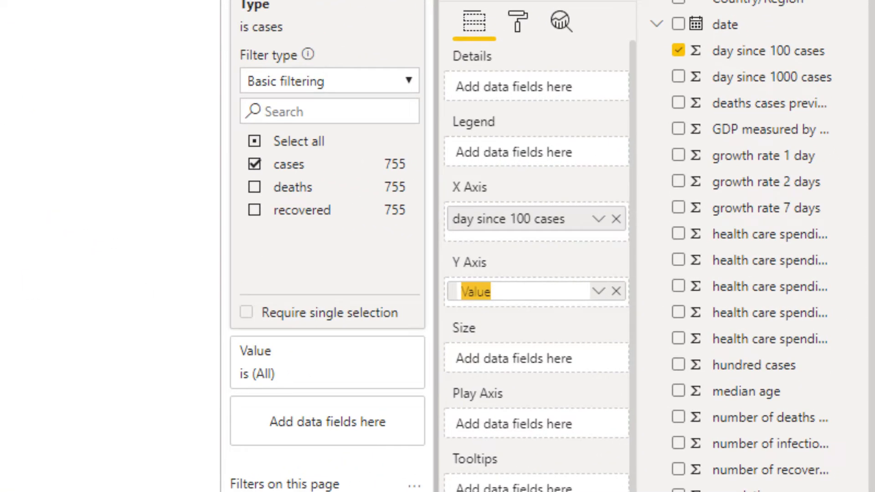
type("Number of cases")
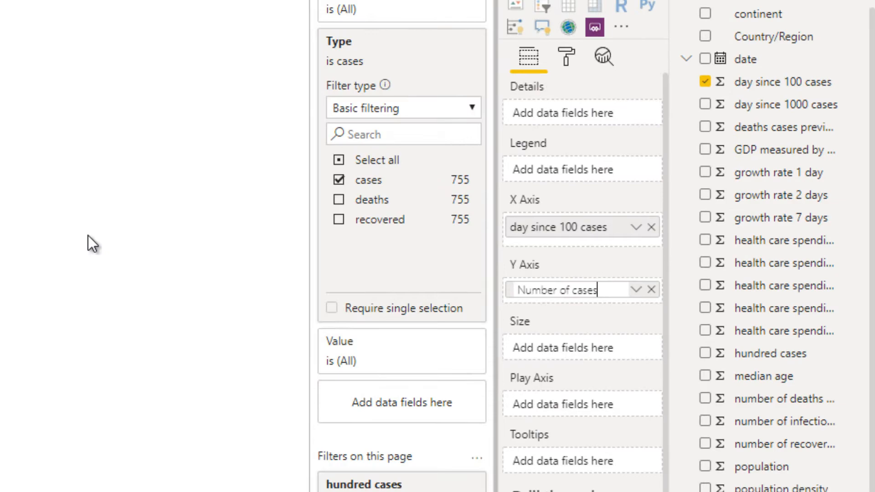
left_click(89, 236)
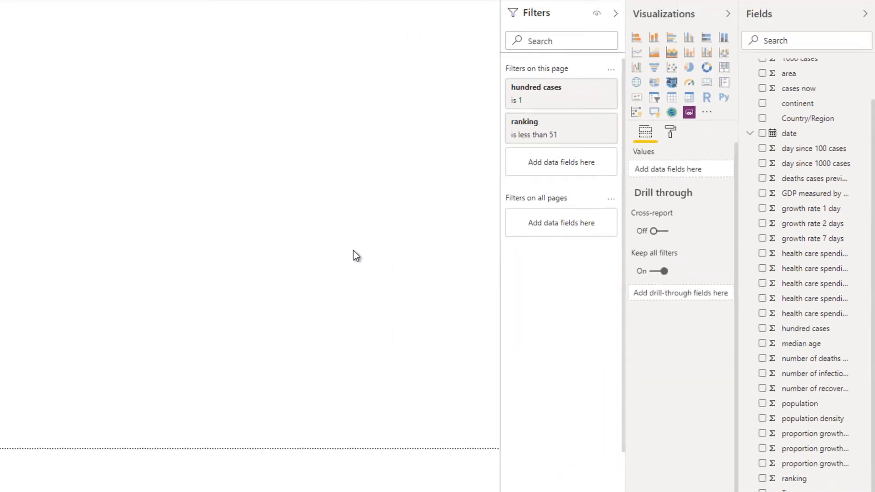
left_click(225, 409)
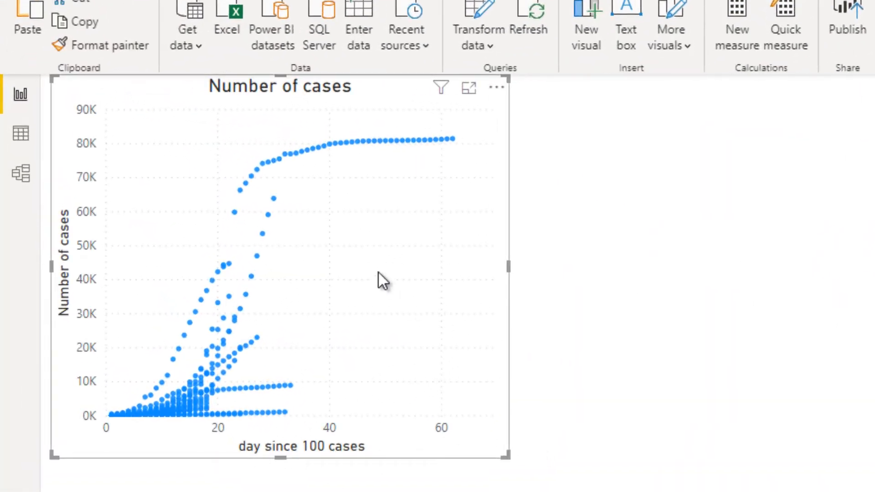
left_click_drag(413, 268, 404, 268)
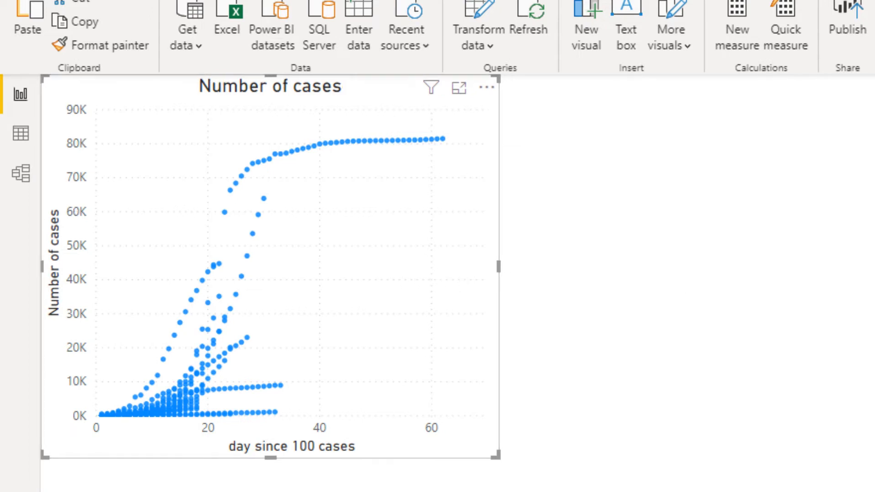
- Duplicate the "Number of cases" scatter chart, place the copy beside the original, and switch off the copy's legend
left_click_drag(775, 92, 589, 237)
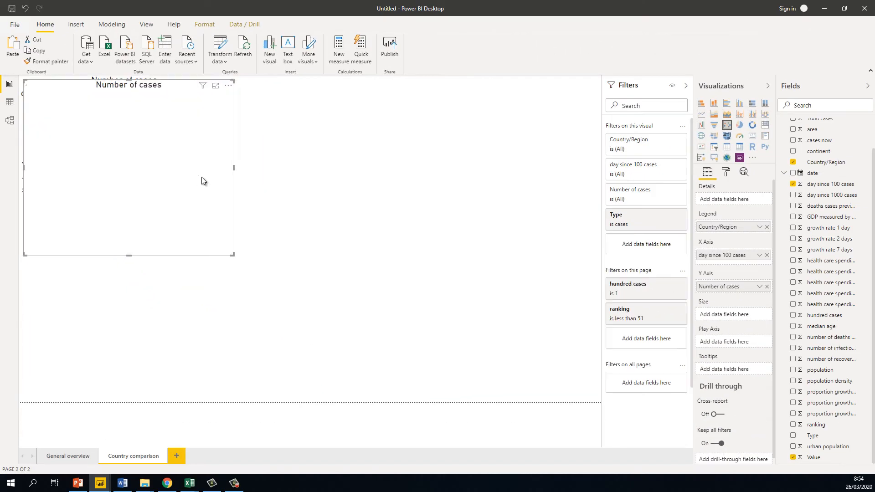
left_click_drag(202, 177, 399, 168)
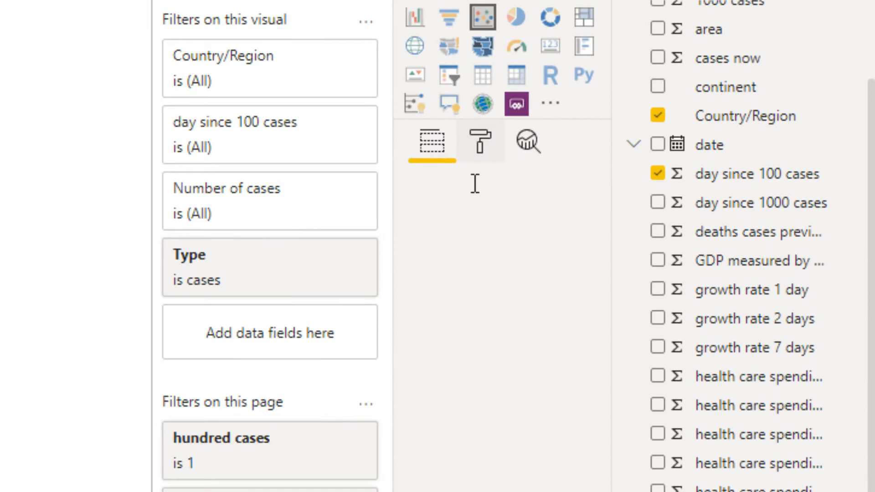
left_click(725, 172)
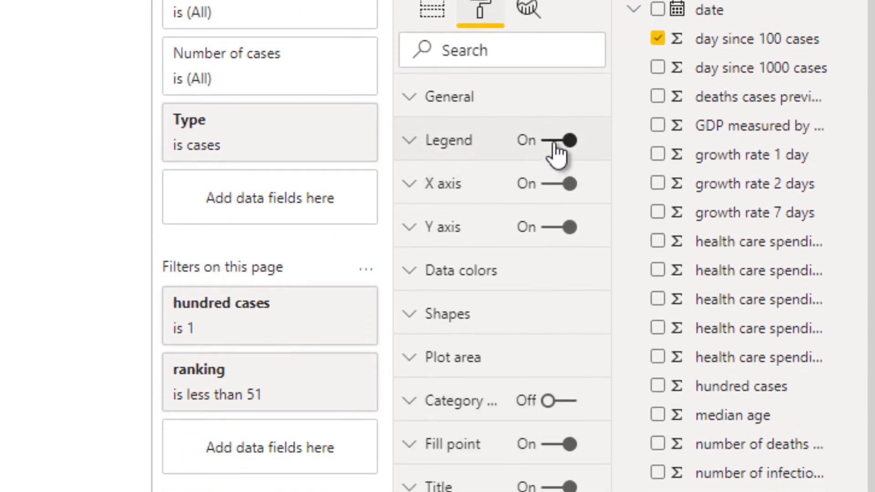
left_click(556, 145)
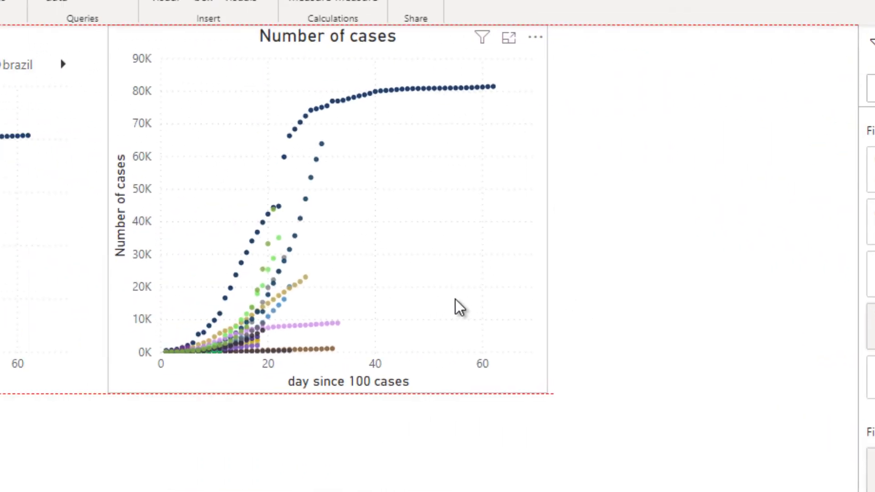
left_click_drag(455, 298, 456, 296)
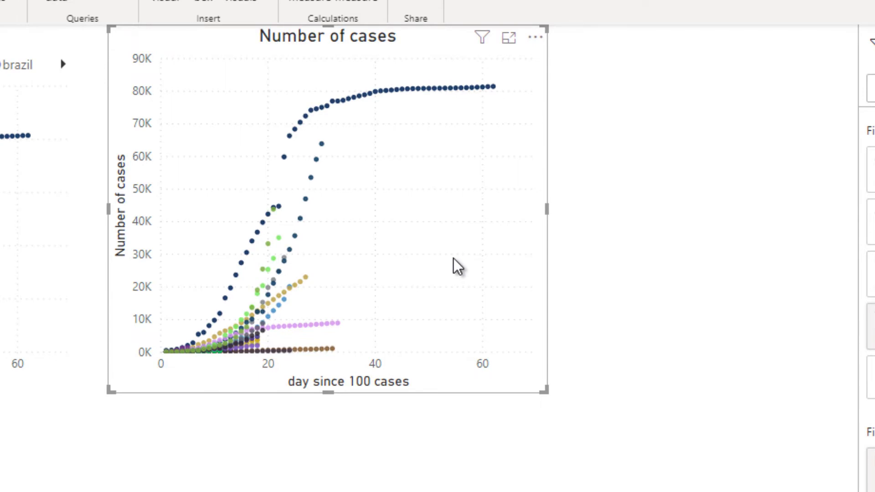
key("ctrl+v")
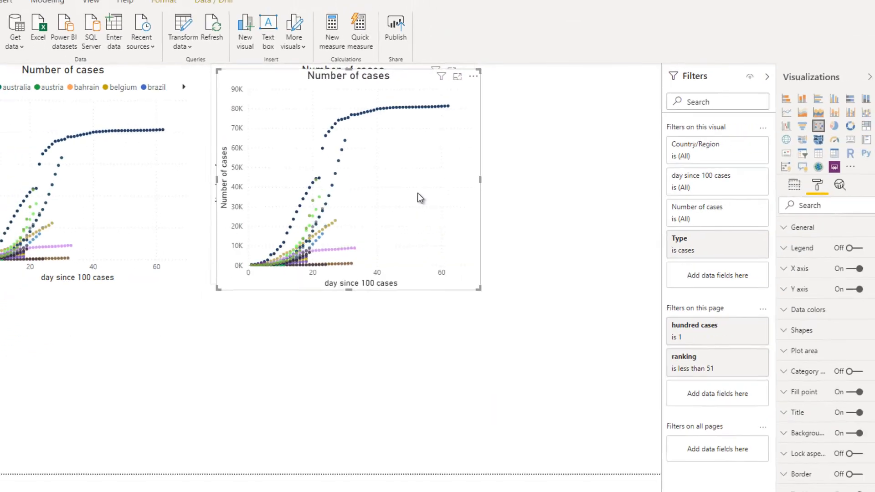
left_click_drag(451, 254, 149, 377)
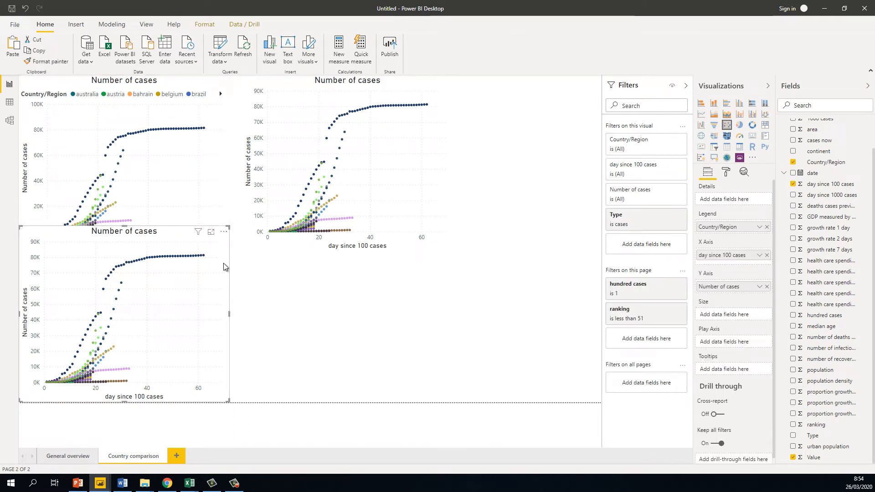
key("Delete")
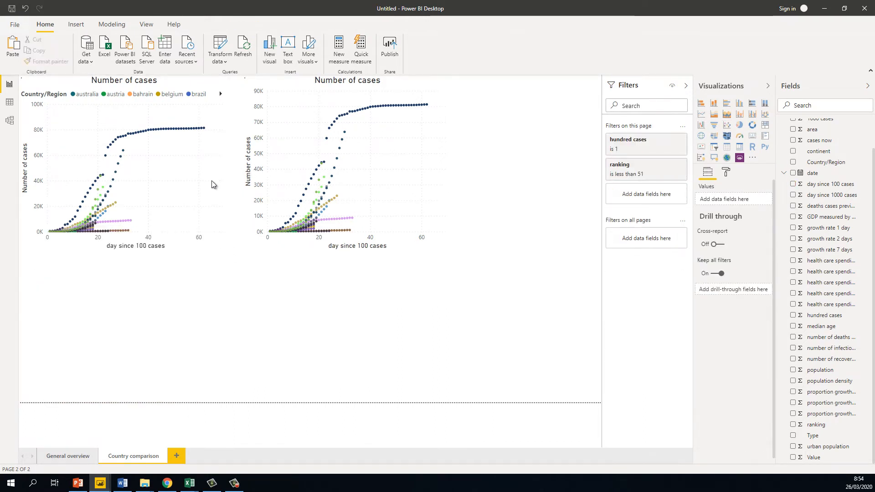
- Shrink the scatter chart with the legend to leave room for a chart grid, and resize the legend-free copy to the same size
left_click(213, 185)
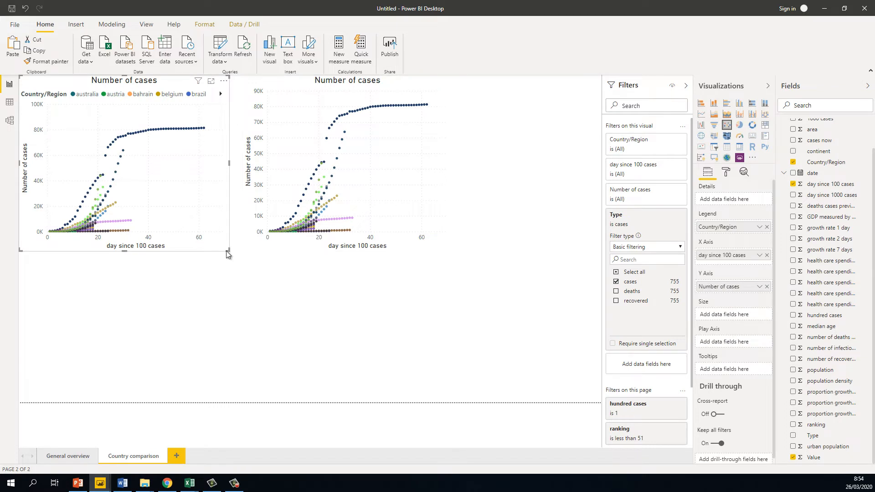
left_click_drag(227, 250, 204, 240)
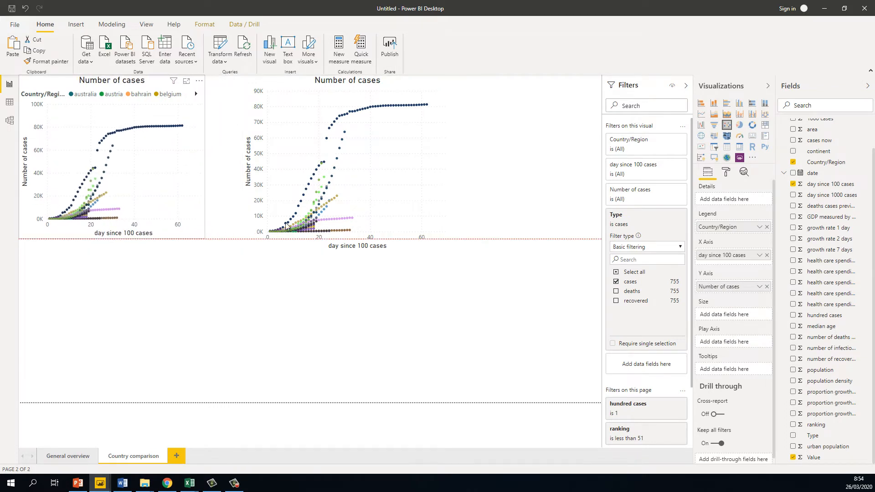
left_click_drag(314, 190, 85, 187)
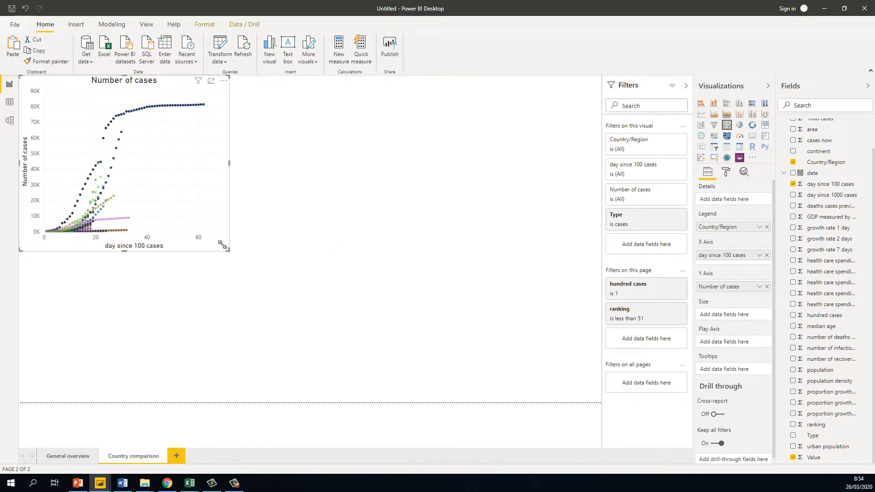
left_click_drag(222, 245, 204, 240)
- Paste two more copies of the legend-free scatter chart and place one beneath each top-row chart to form a two-by-two grid
left_click_drag(195, 203, 144, 364)
key("ctrl+v")
left_click(253, 301)
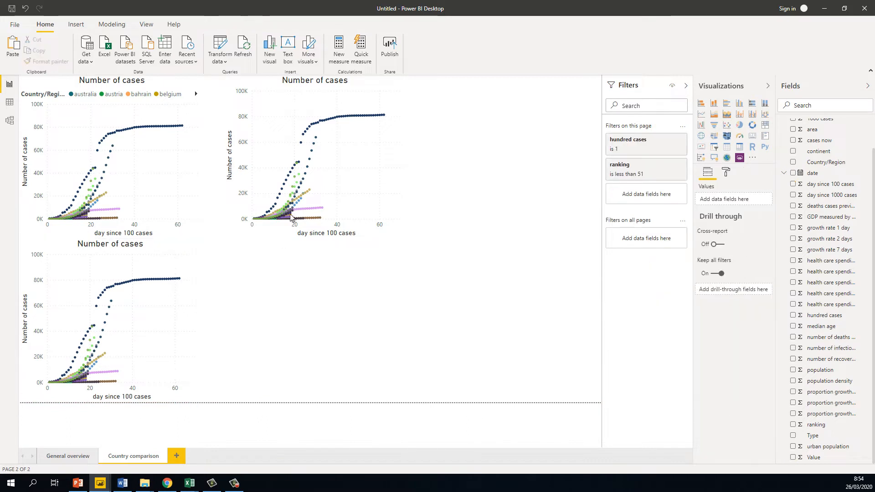
left_click(343, 169)
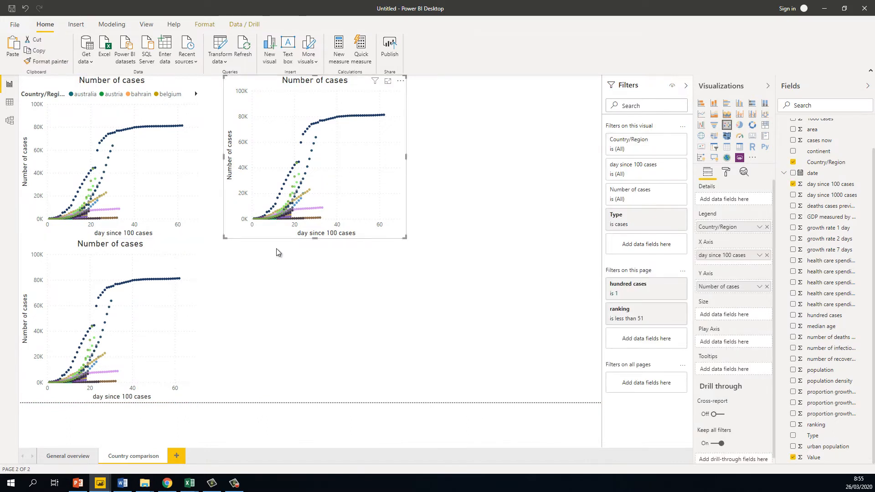
key("ctrl+v")
left_click_drag(288, 229, 283, 389)
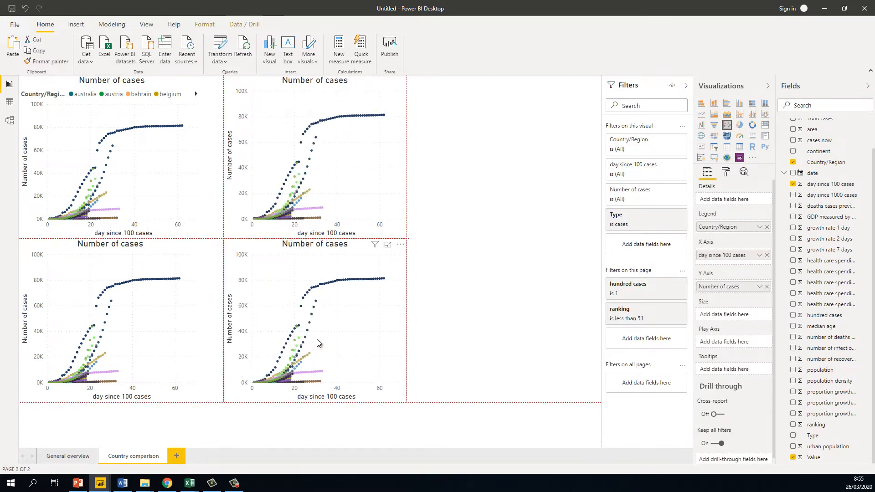
left_click(472, 221)
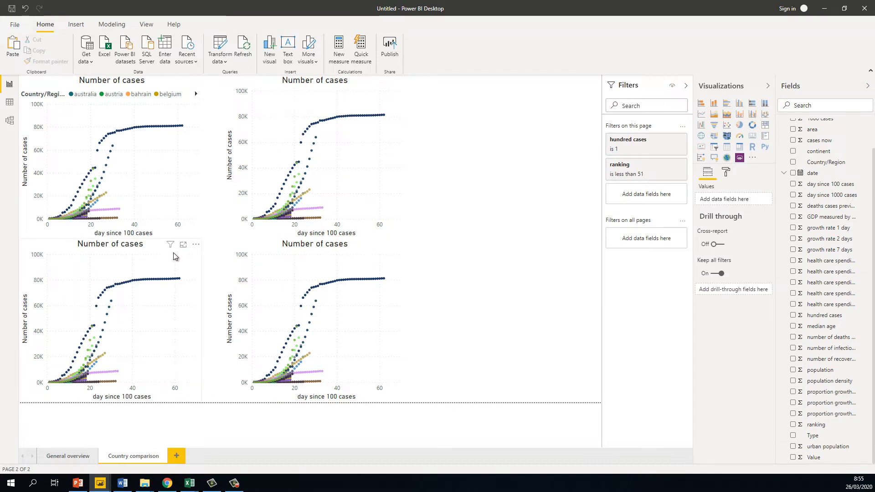
- Shrink the four scatter charts slightly so that small, even gaps separate them within the grid
left_click(190, 252)
left_click_drag(200, 242, 197, 248)
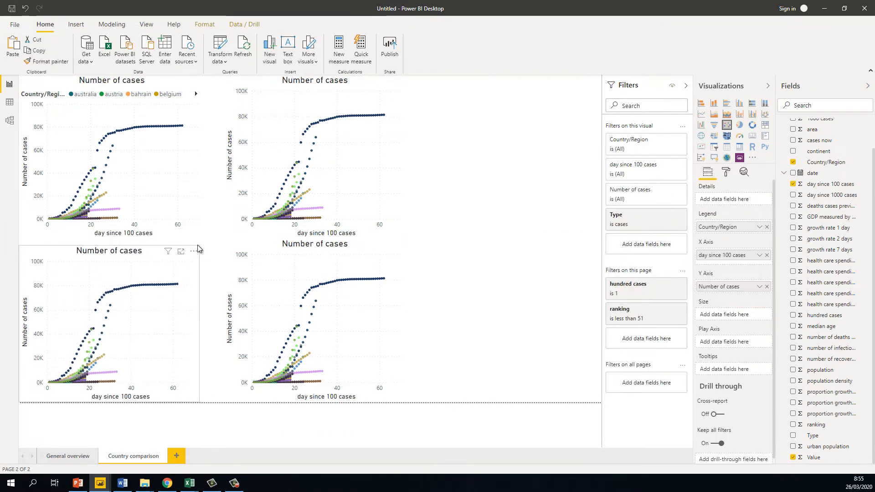
left_click(317, 279)
mouse_move(404, 240)
left_mouse_down()
mouse_move(403, 250)
mouse_move(401, 235)
left_mouse_up()
left_click(425, 257)
left_click(405, 236)
left_click(177, 211)
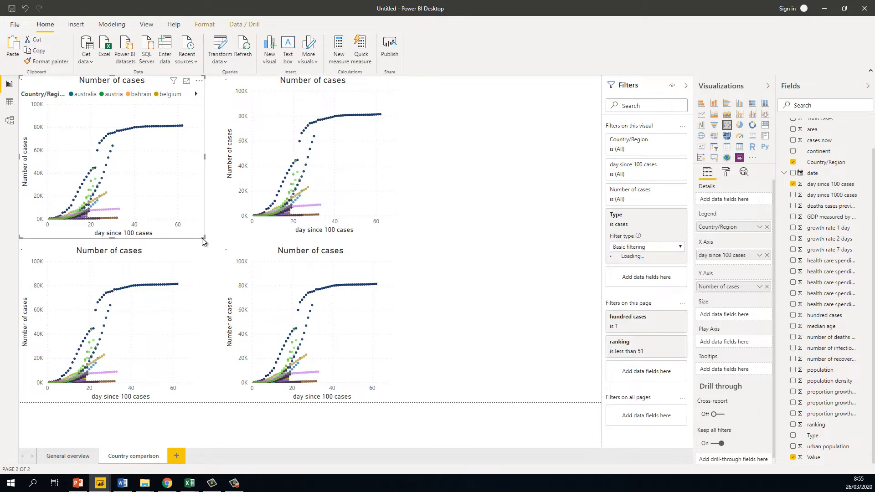
left_click_drag(203, 237, 200, 235)
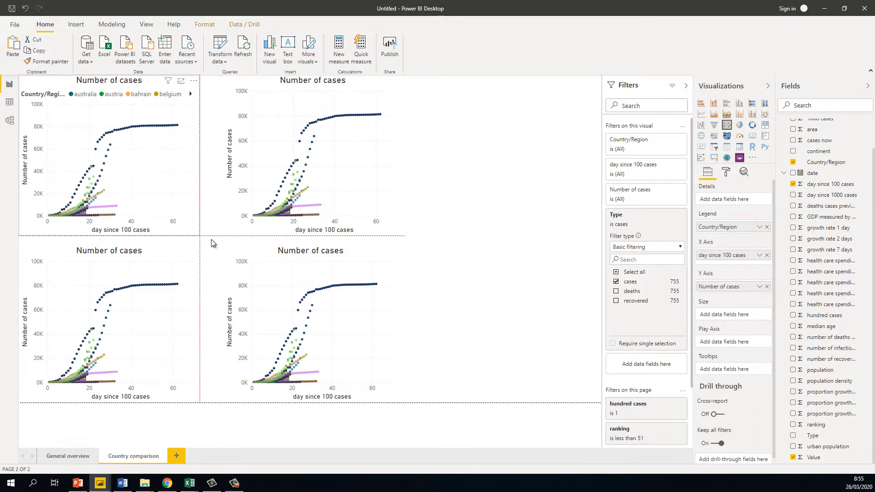
left_click(218, 246)
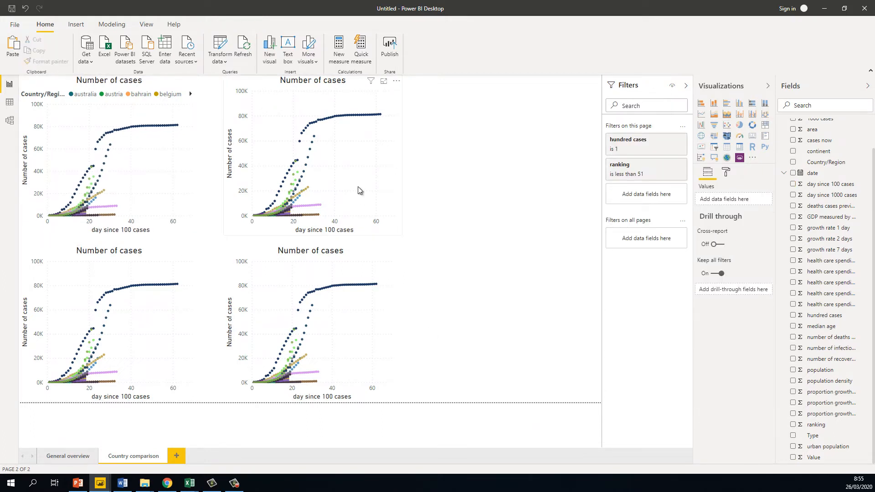
- On the second top-row chart, replace the Y-axis field with number of infections per million inhabitants and rename it "infections/million inhabitants"
left_click(371, 191)
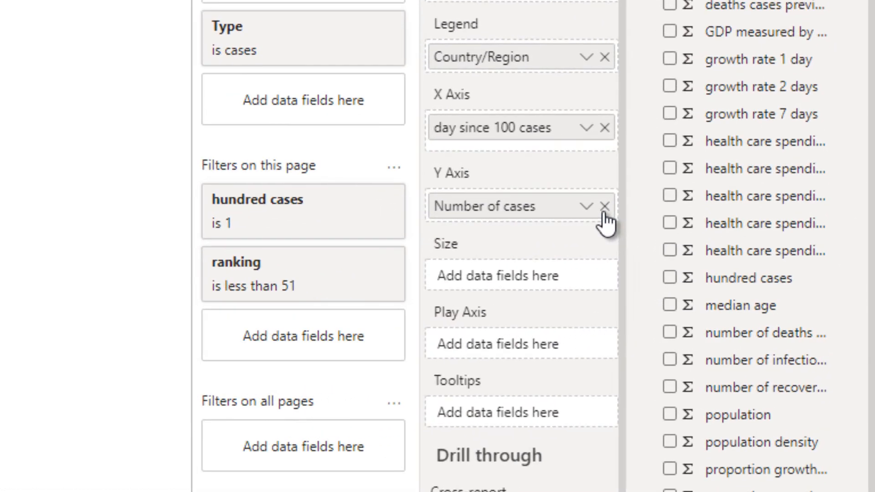
left_click(605, 213)
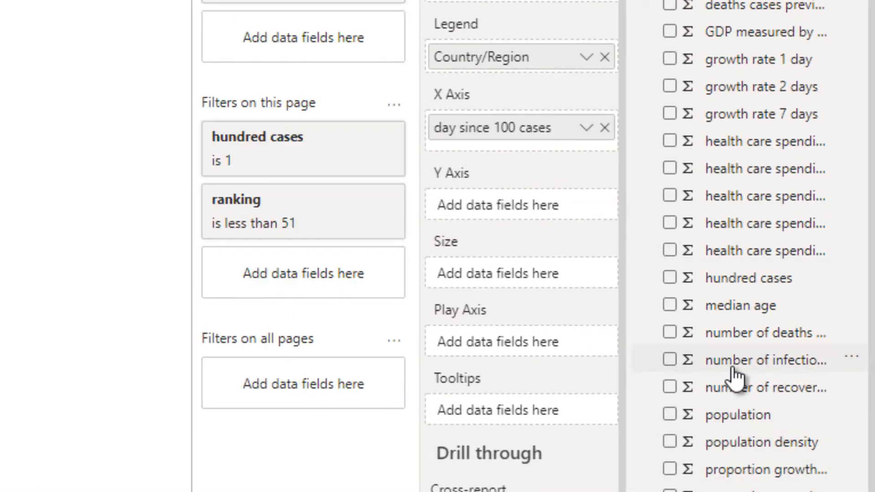
left_click_drag(733, 370, 498, 211)
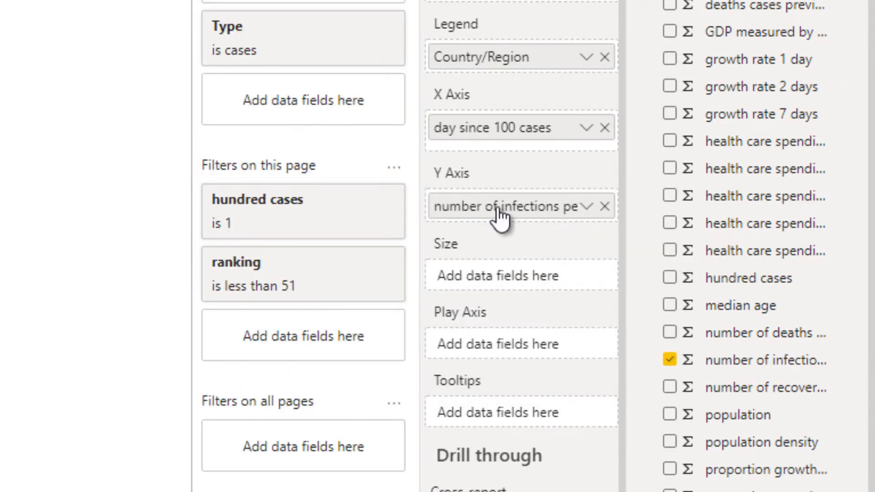
double_click(500, 216)
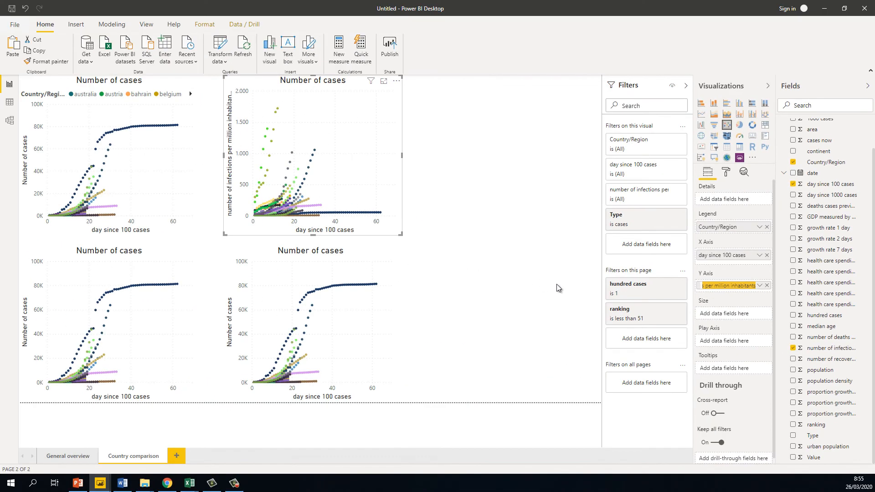
key("BackSpace")
type("in")
type("fections/milli")
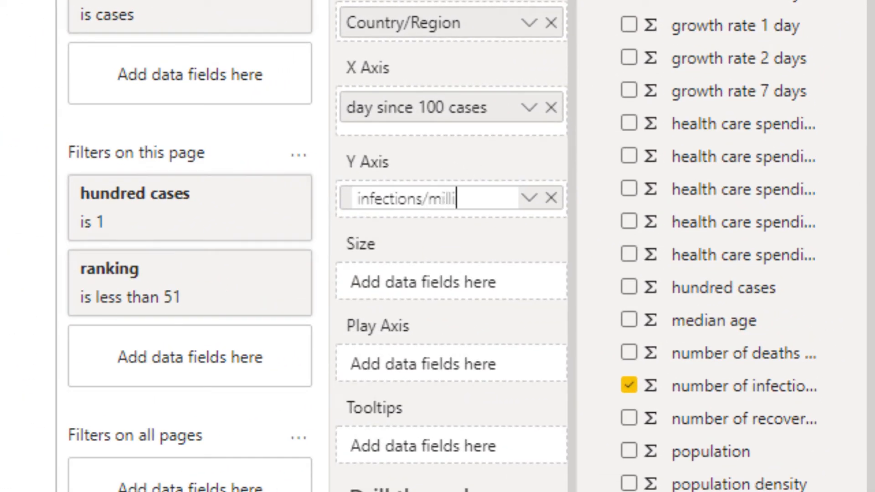
type("ons nhabitants")
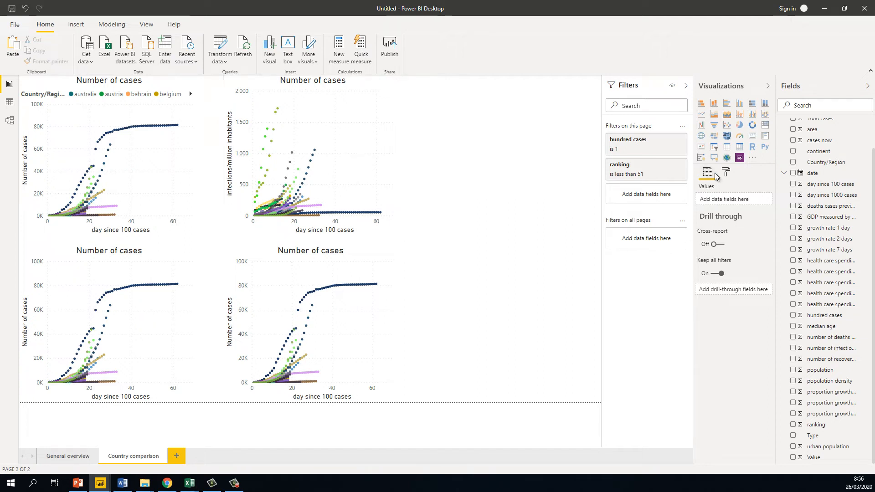
- Change the title of the second top-row chart to "Infections per million" and deselect it
left_click(370, 171)
left_click(726, 172)
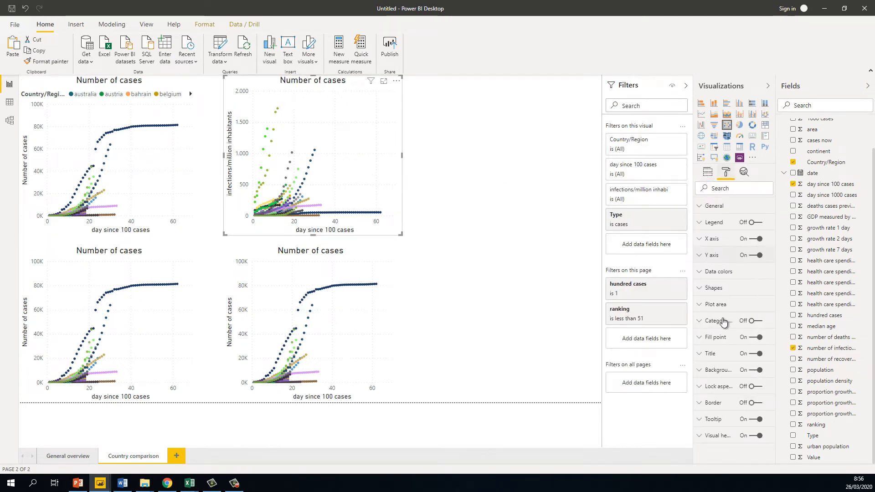
left_click(718, 355)
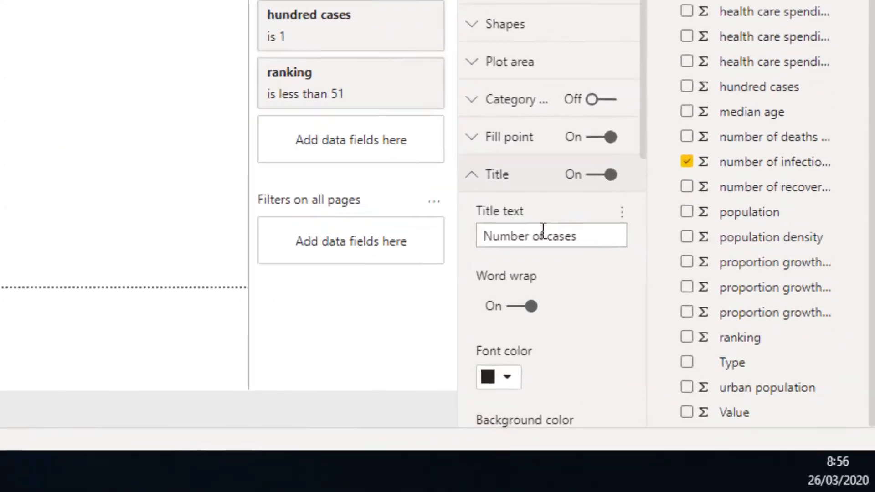
left_click(729, 378)
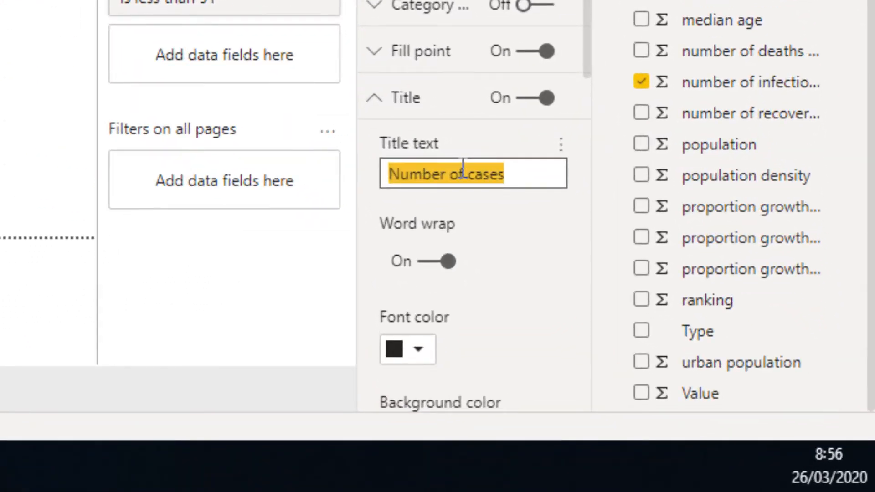
type("Infections per ")
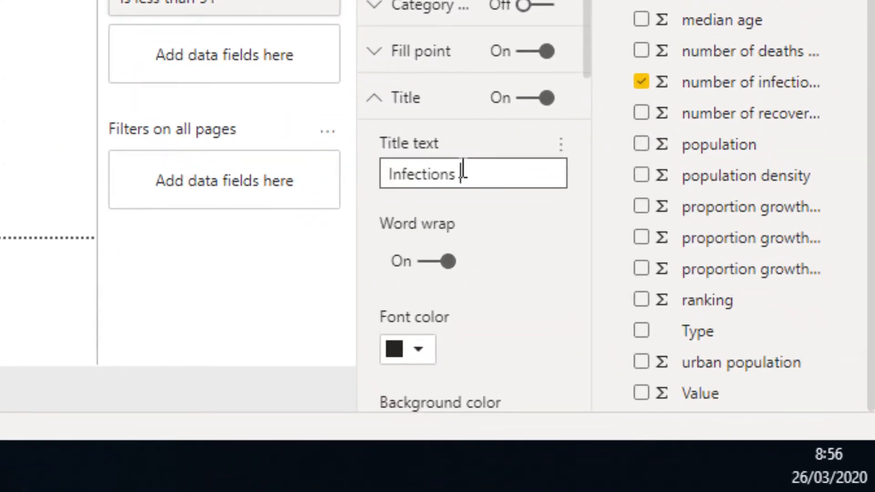
type("million")
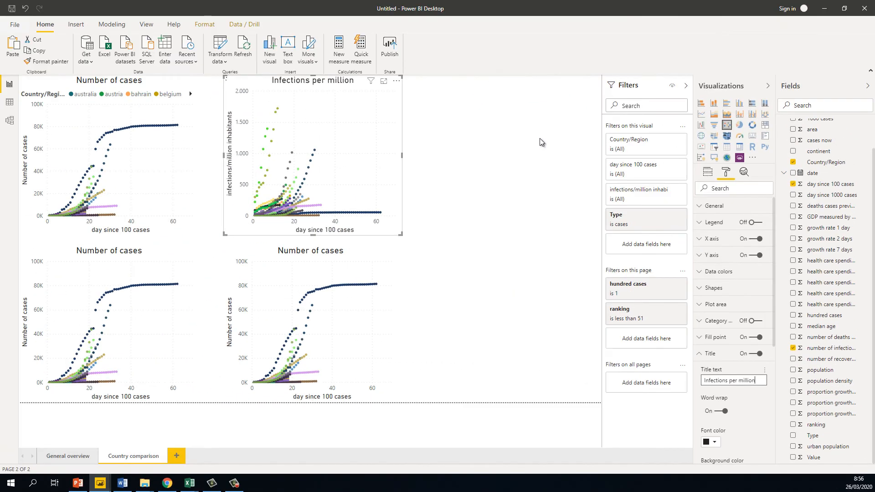
left_click(540, 141)
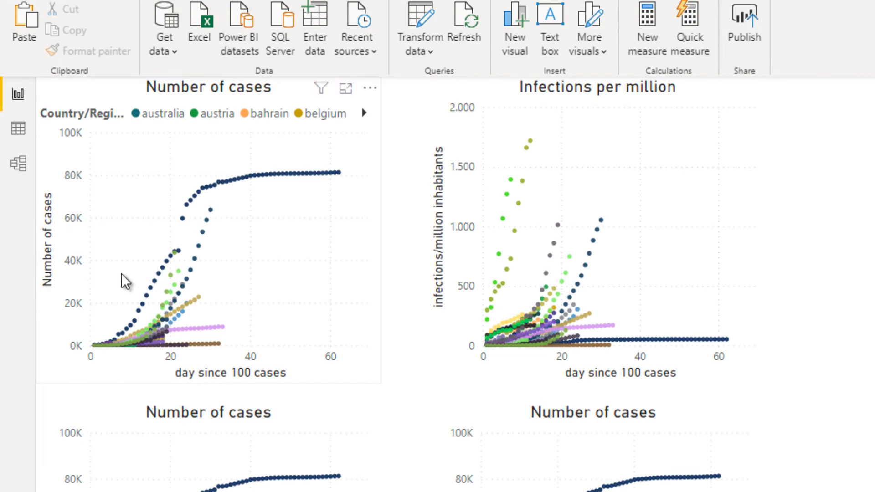
- On the first bottom-row chart, replace the Y-axis field with number of deaths per million inhabitants
left_click(319, 440)
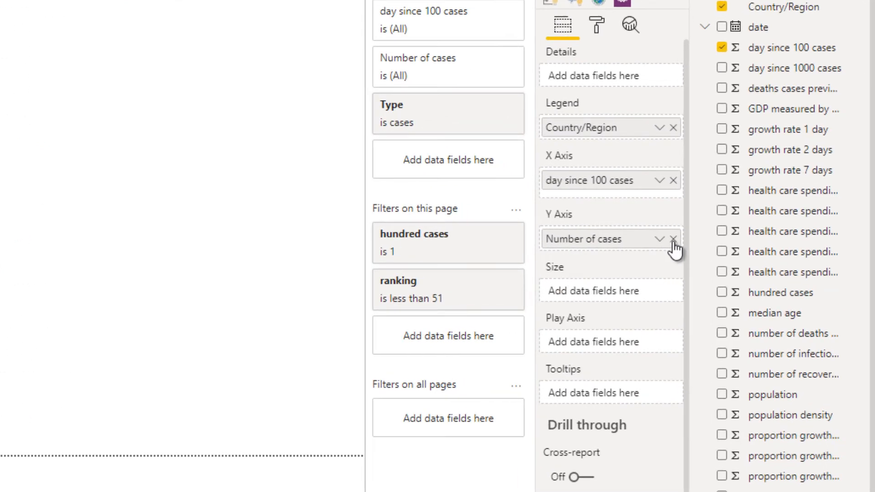
left_click(673, 239)
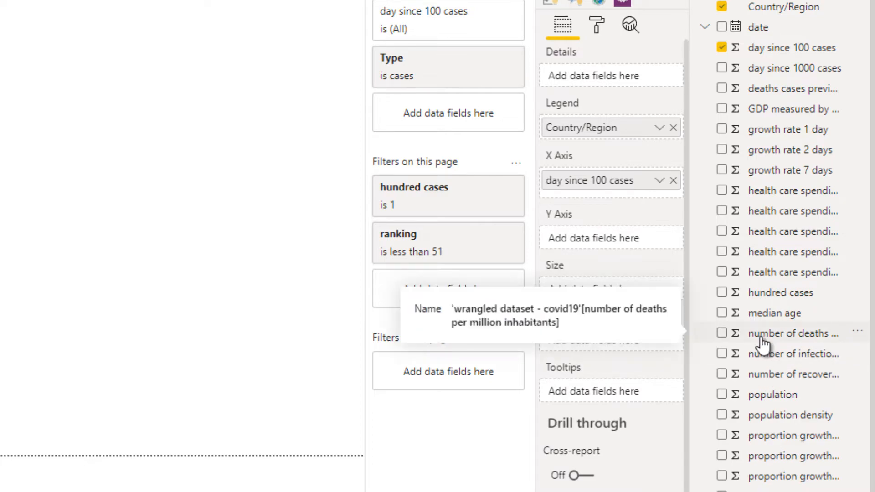
left_click_drag(763, 345, 605, 246)
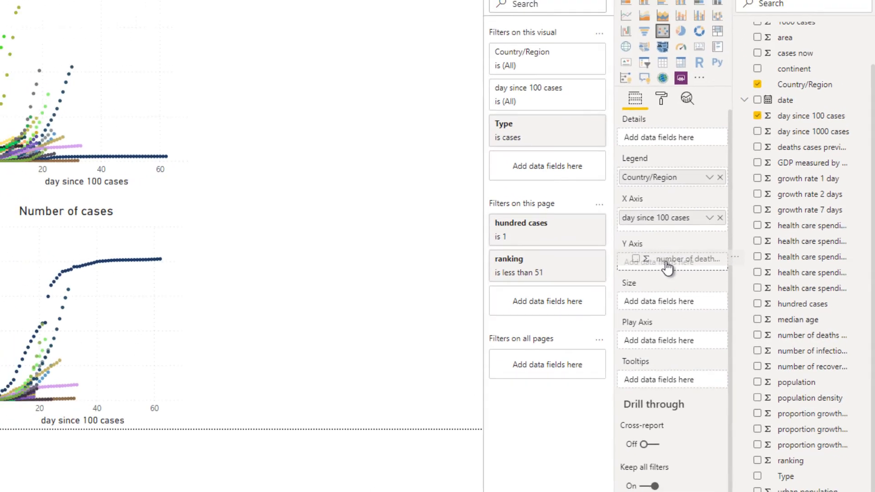
left_click_drag(667, 268, 670, 269)
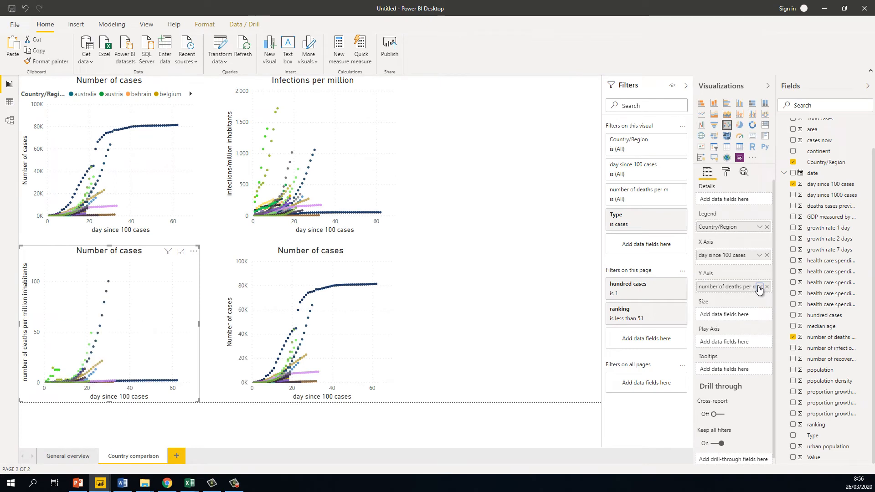
- Set the Y-axis fields of the deaths chart and the "Infections per million" chart to Don't summarize
left_click(709, 264)
left_click(774, 331)
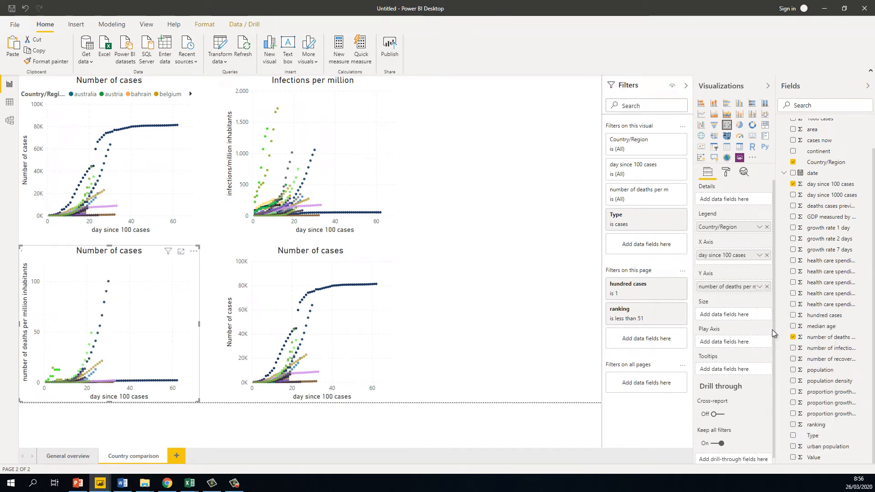
left_click(365, 178)
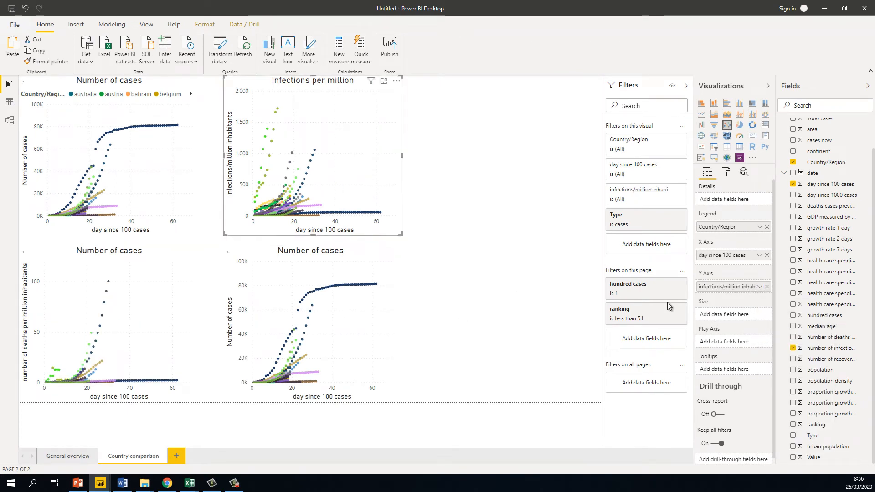
left_click(759, 287)
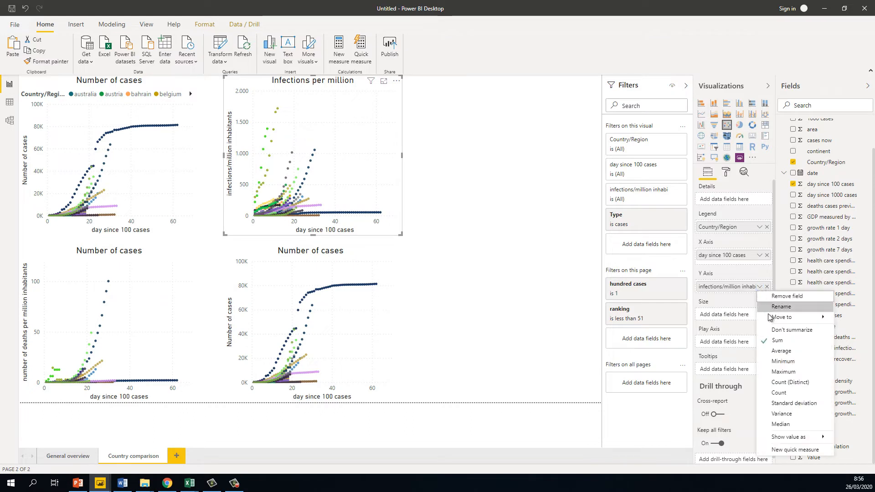
left_click(778, 331)
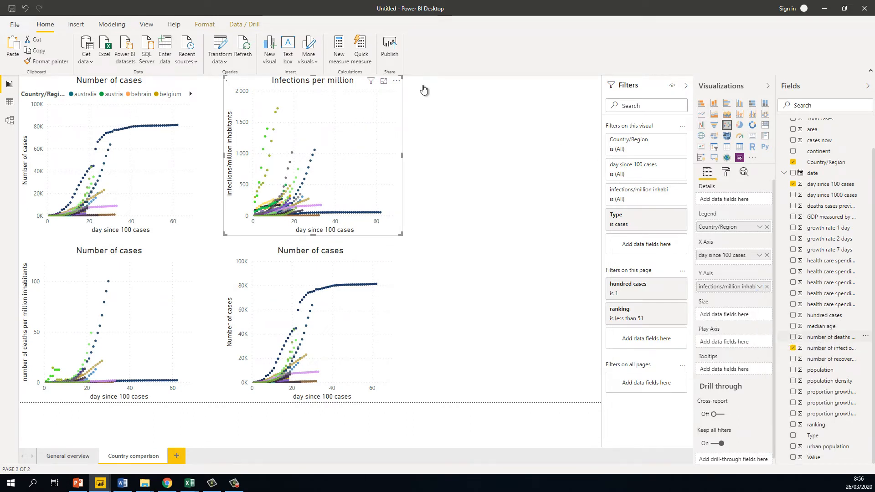
left_click(494, 221)
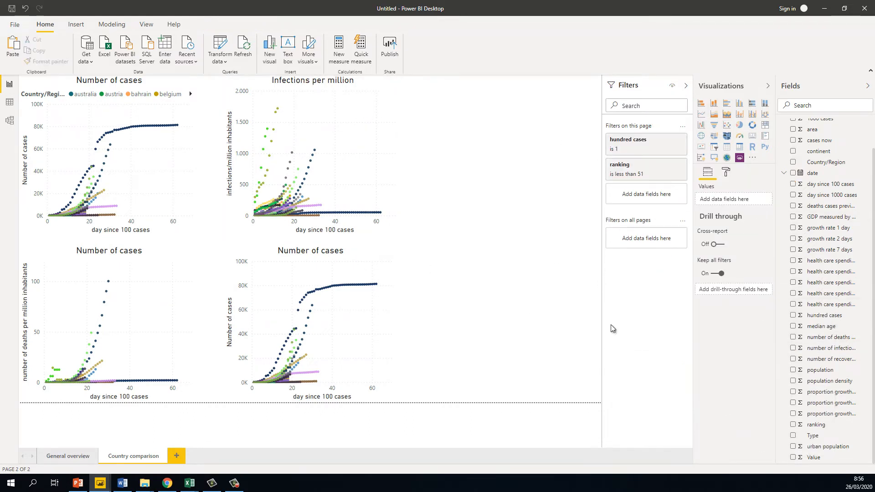
- Check the summarization setting of the Y-axis fields on the infections and deaths charts
left_click(367, 181)
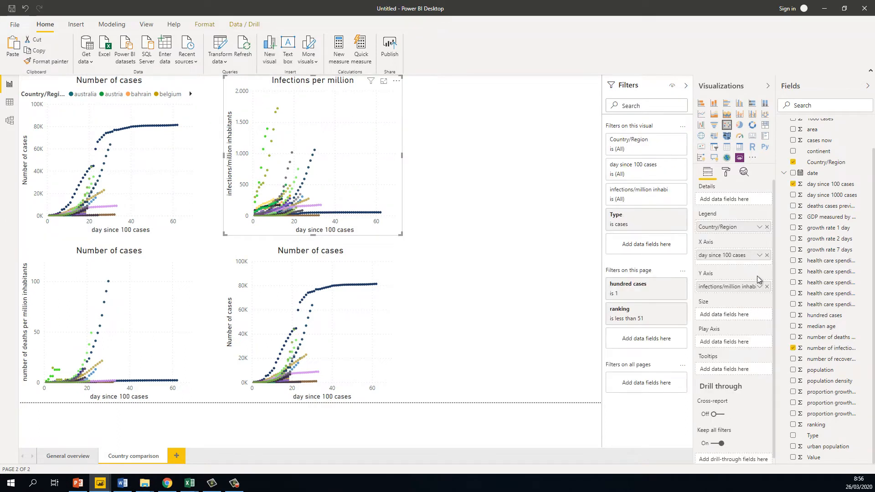
left_click(759, 287)
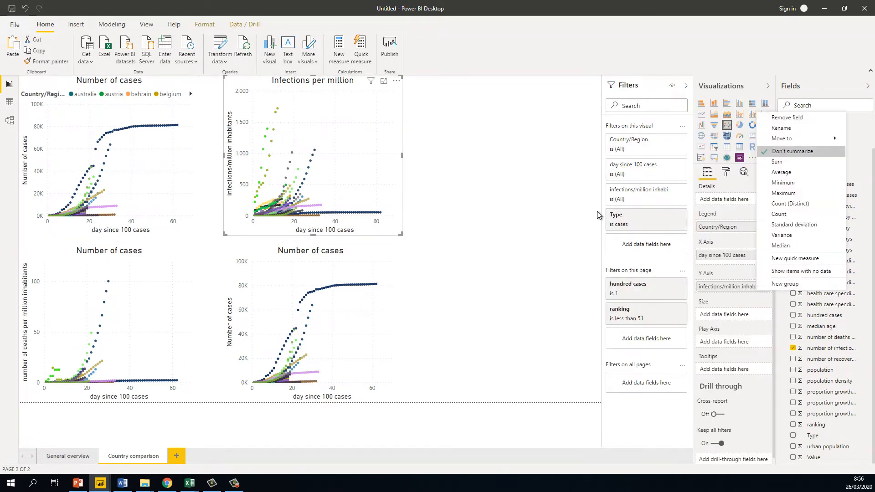
left_click(487, 292)
left_click(495, 294)
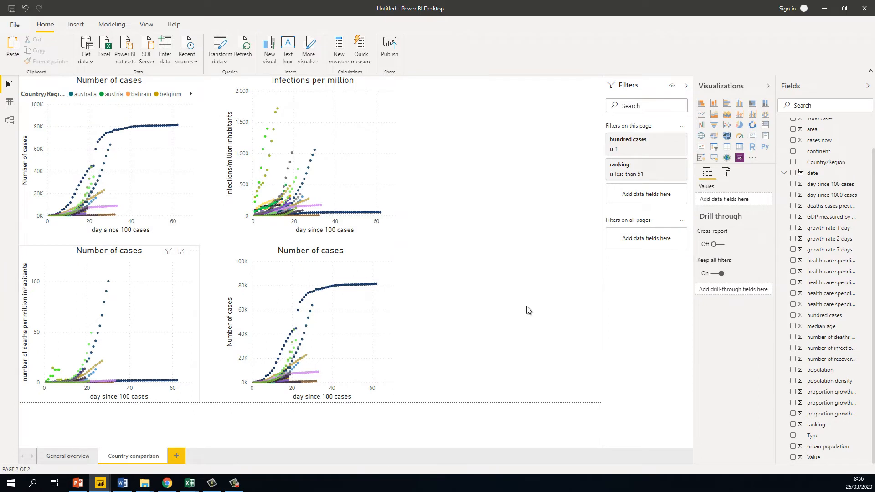
left_click(759, 288)
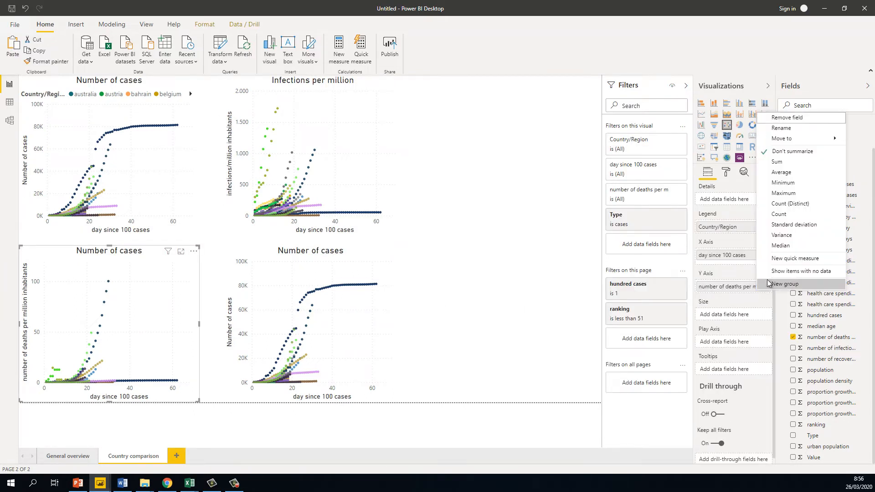
left_click(454, 259)
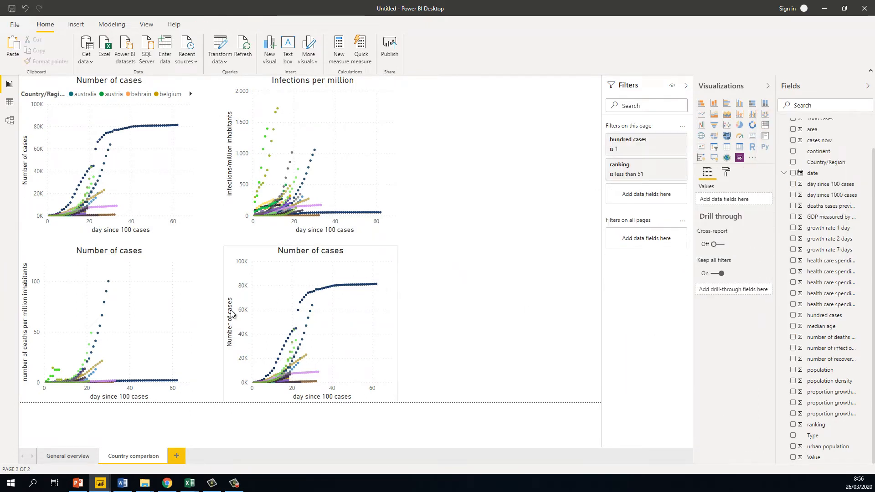
- Change the title of the first bottom-row chart to "Deaths per million" and deselect it
left_click(145, 320)
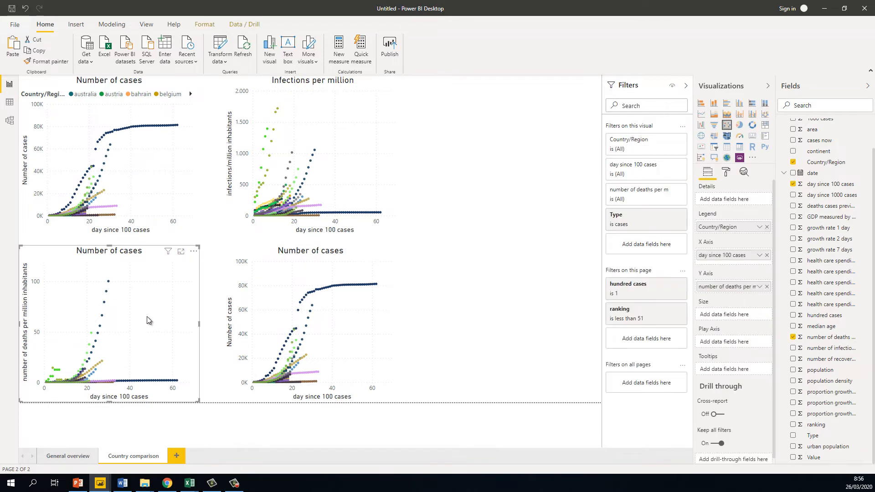
left_click(726, 174)
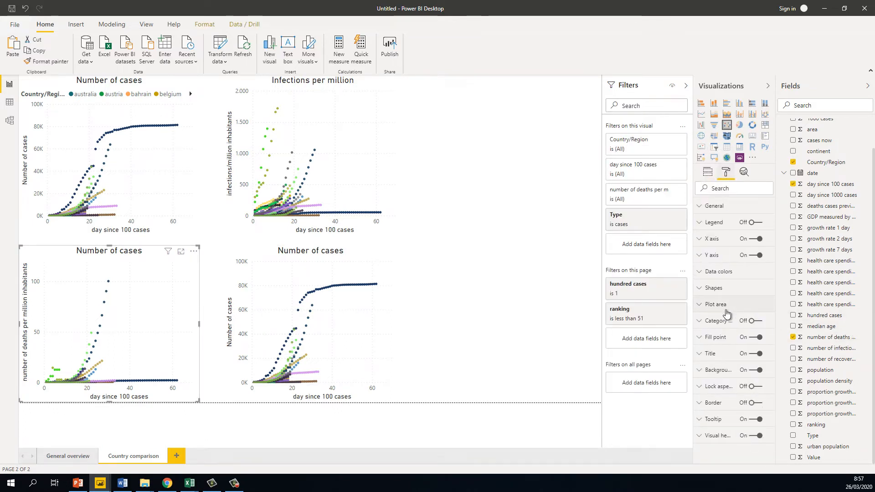
left_click(711, 354)
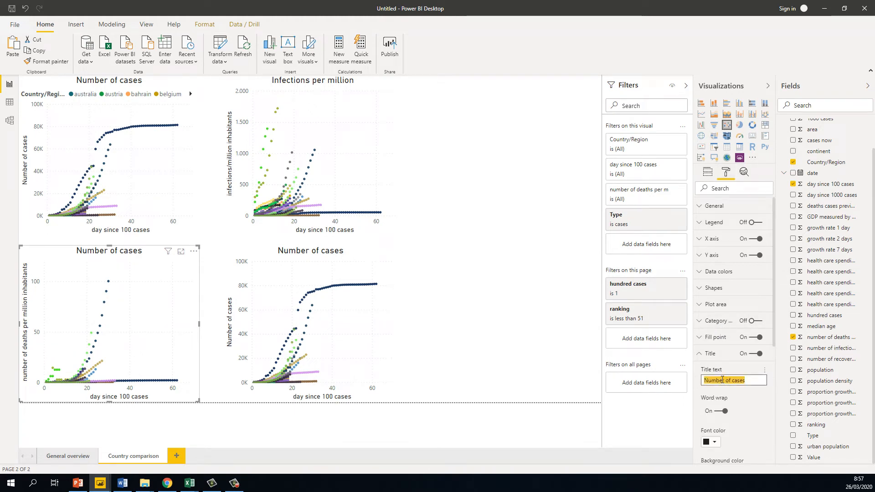
type("Dece")
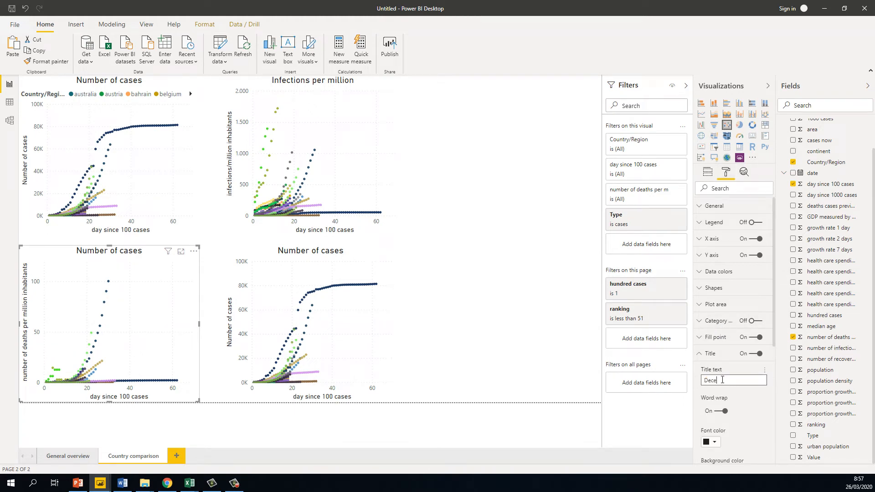
type("ased")
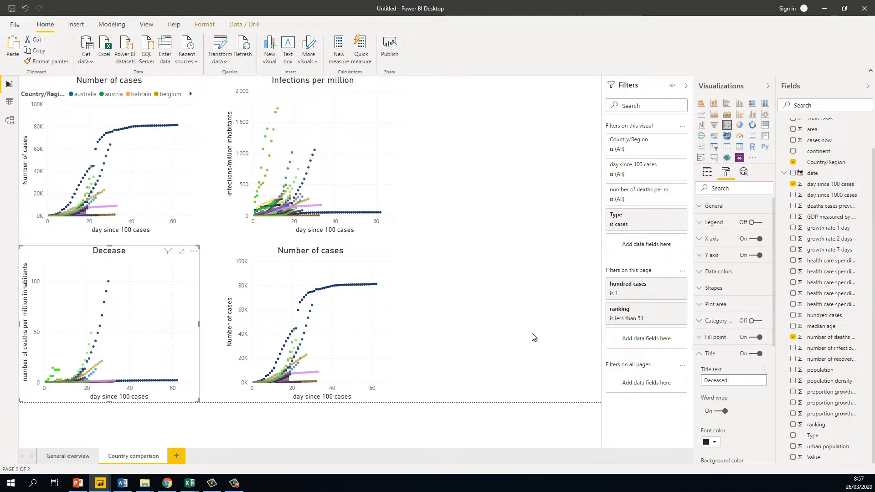
type(" per million")
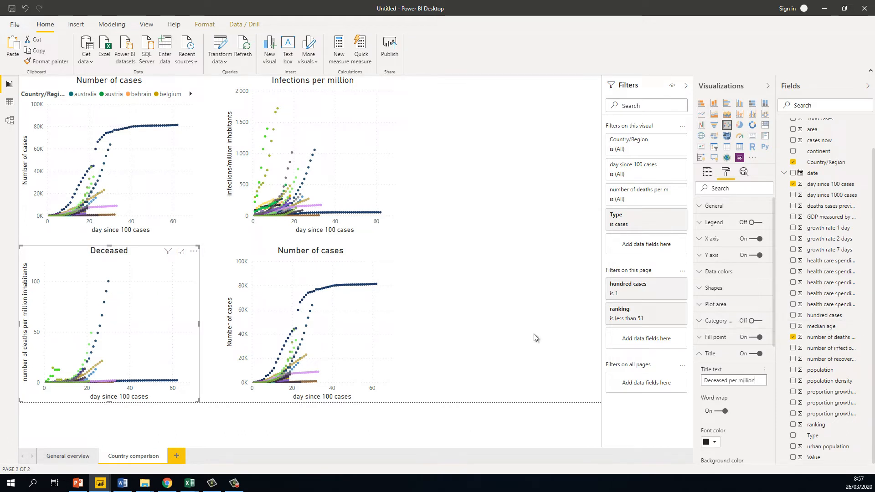
double_click(713, 380)
type("D")
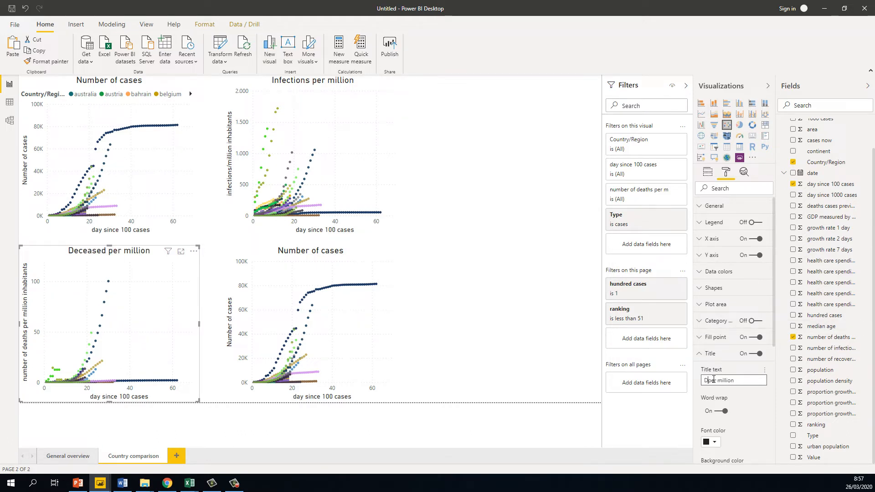
left_click(559, 237)
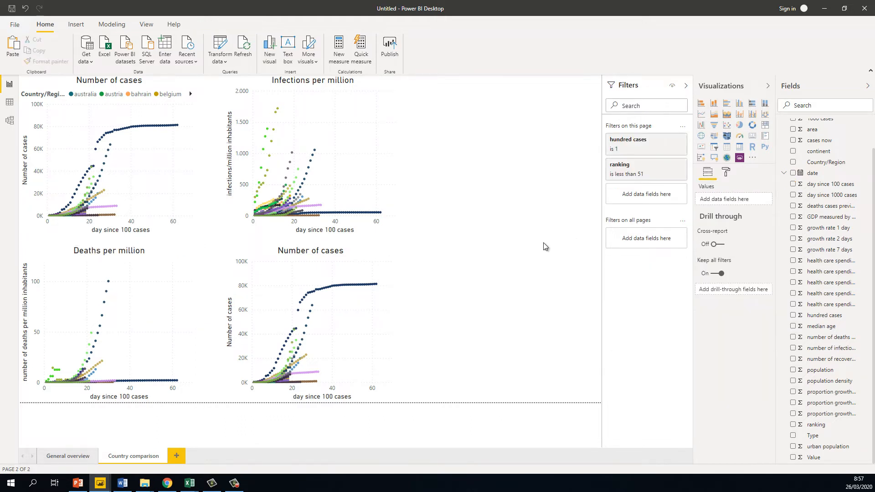
- On the second bottom-row chart, replace the Y-axis field with deaths cases previous day ratio, set to Don't summarize
left_click(367, 318)
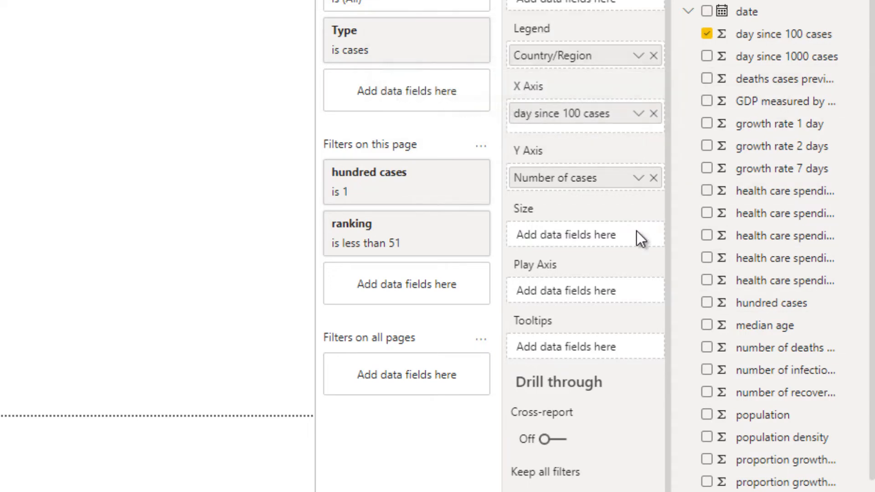
left_click(654, 179)
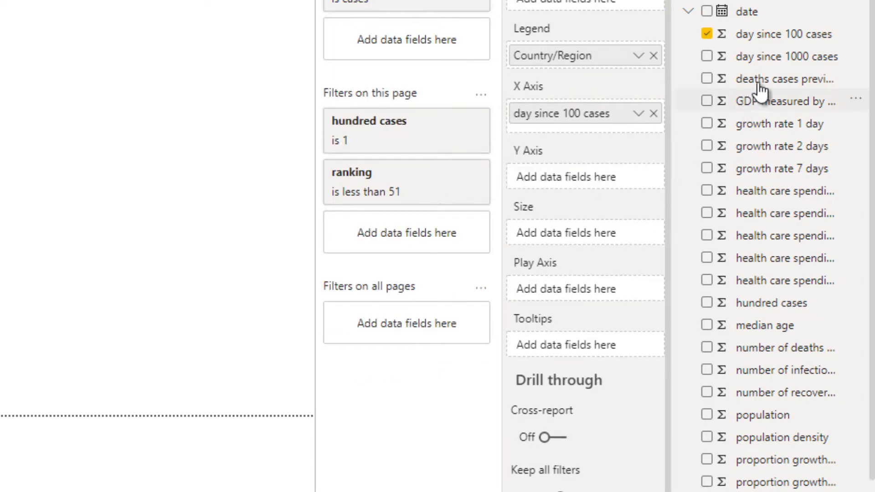
left_click_drag(763, 86, 573, 175)
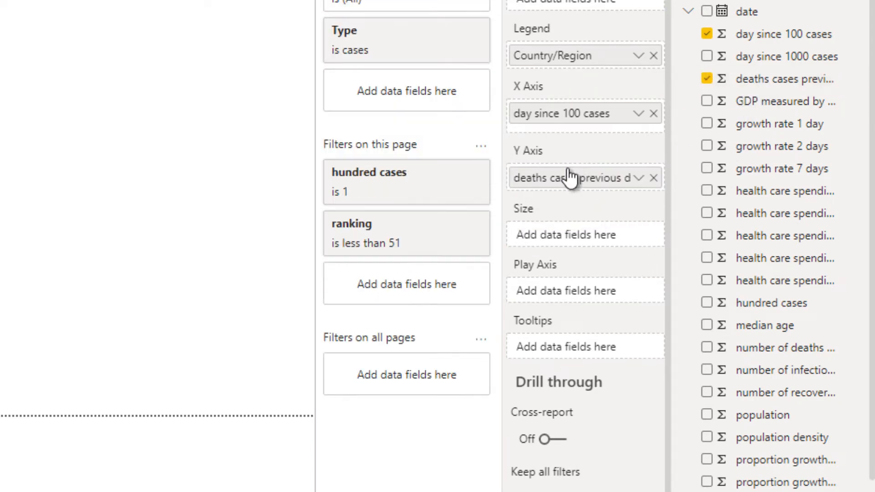
left_click(639, 177)
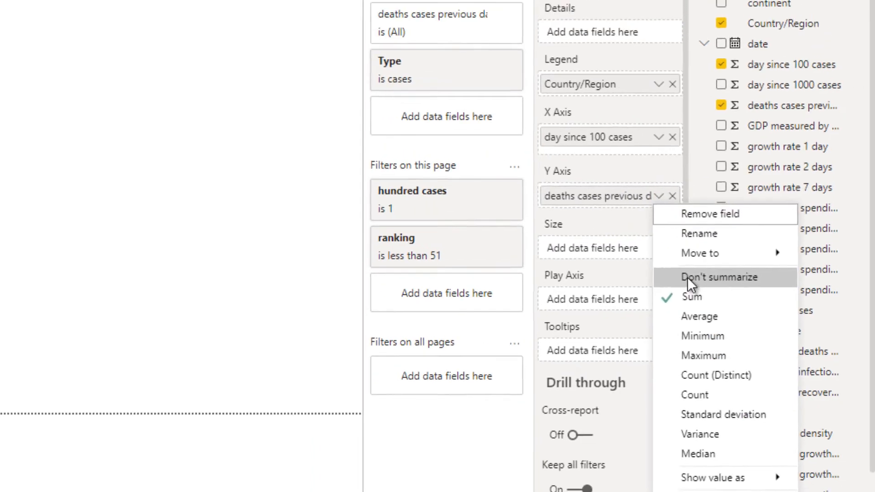
left_click(707, 266)
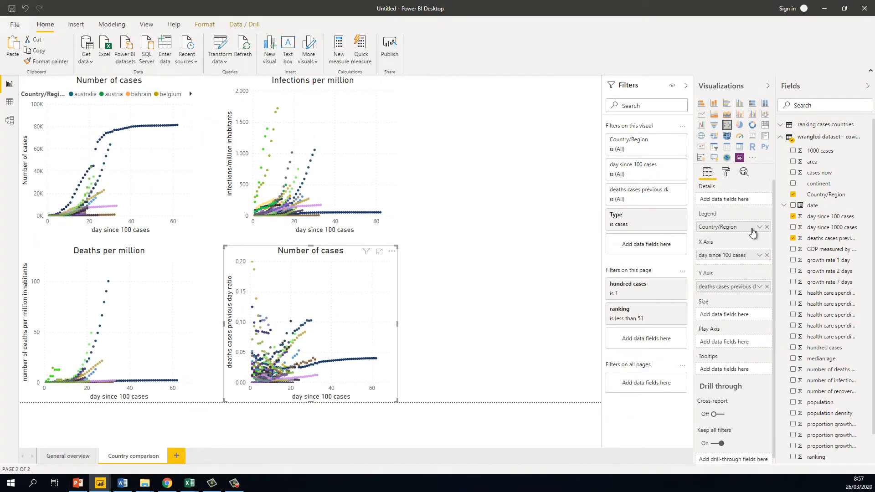
left_click(759, 227)
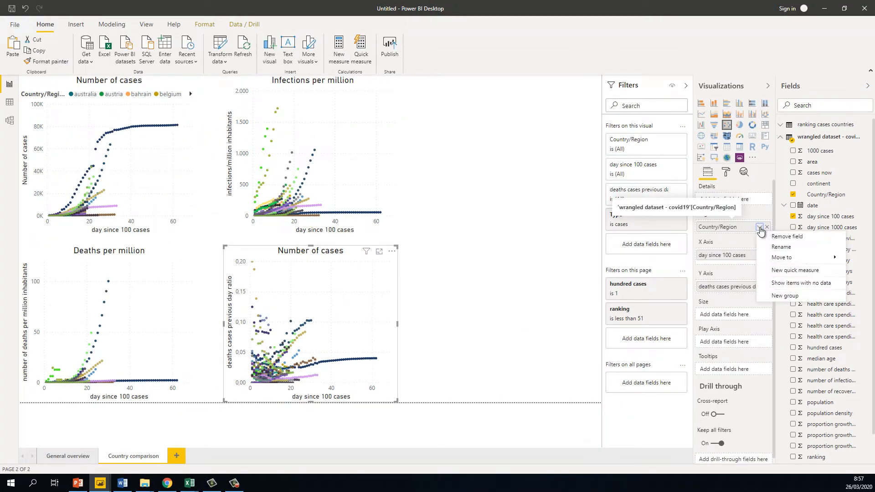
left_click(754, 228)
left_click(759, 228)
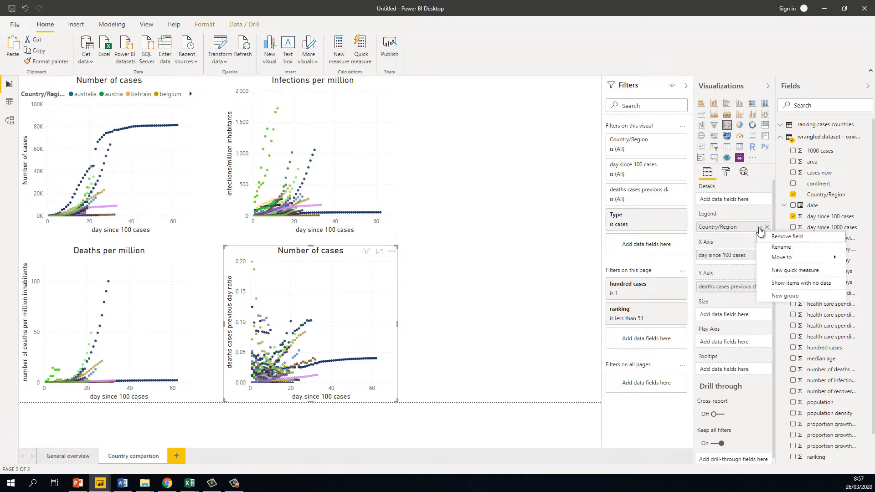
left_click(544, 254)
- Change the title of the second bottom-row chart to "deaths day/cases previous day ratio" and deselect it
left_click(340, 321)
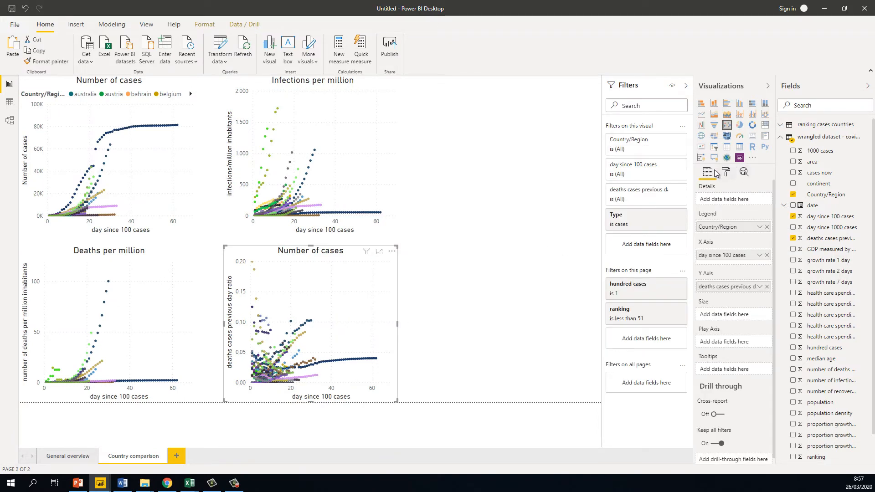
left_click(725, 172)
left_click(722, 359)
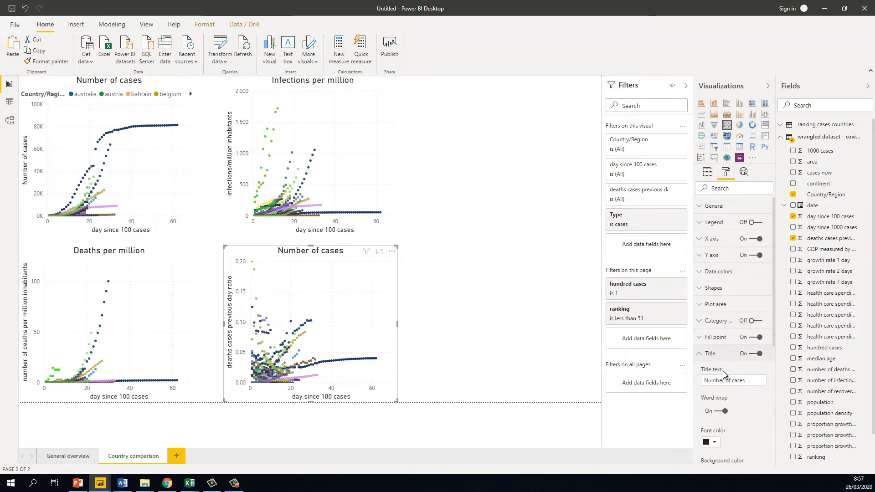
triple_click(728, 380)
type("d")
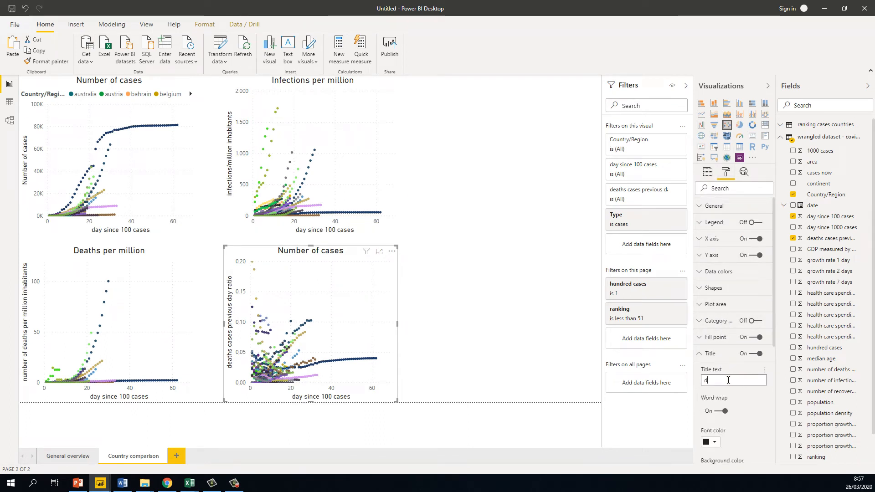
type("eaths/day")
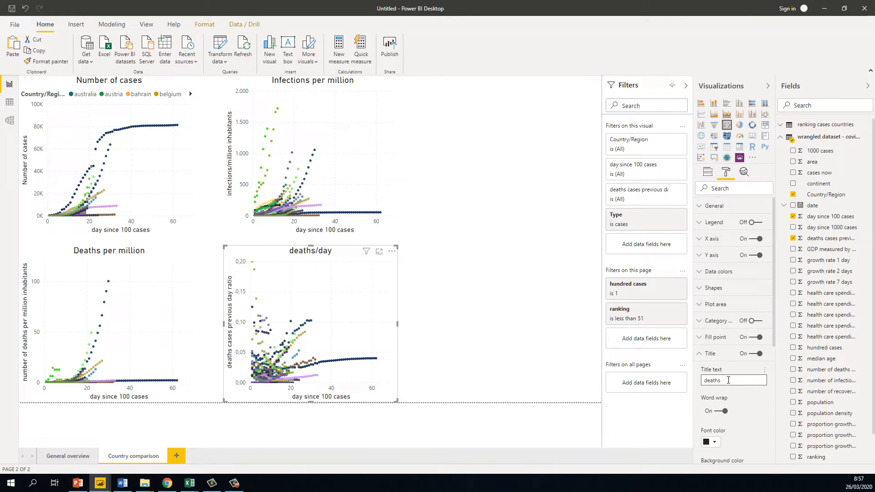
type(" day/cases previous day")
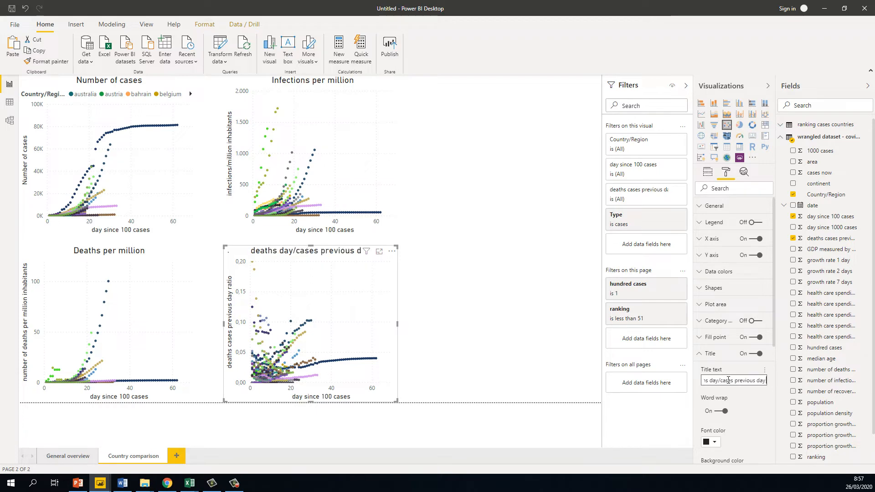
type(" ratio")
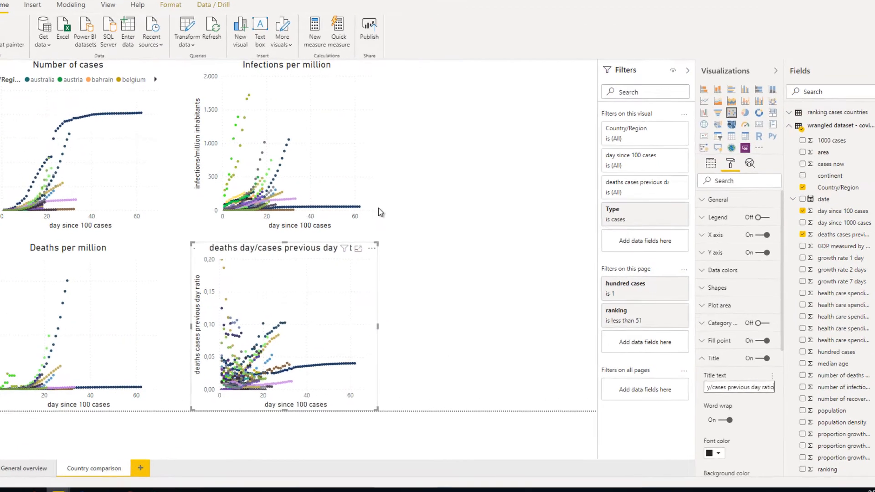
left_click(457, 284)
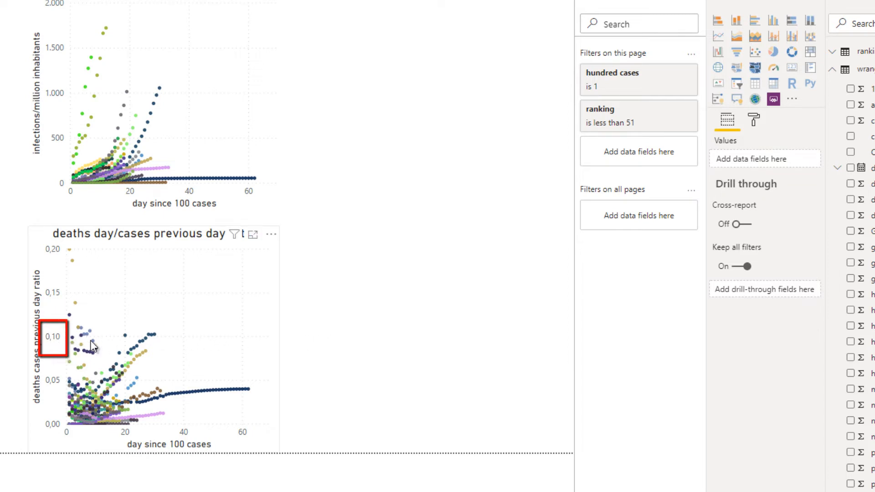
- Add an empty line chart to the bottom row, beside the deaths day/cases previous day ratio chart
left_click(254, 344)
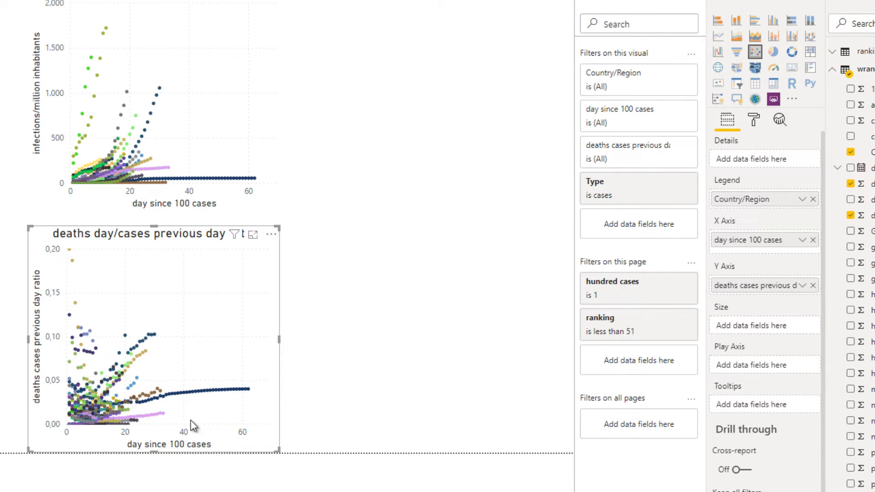
left_click(295, 410)
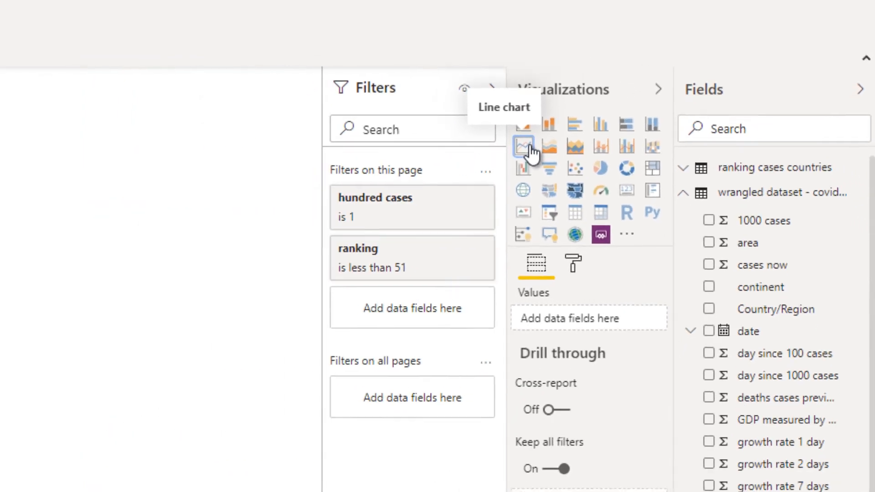
left_click(377, 176)
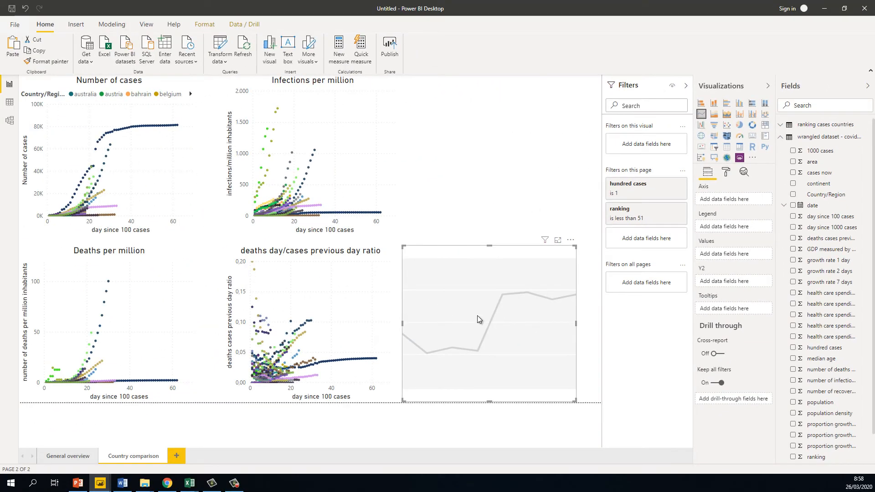
- Widen the empty line chart in the bottom row to the page edge and use day since 100 cases as its axis
left_click_drag(422, 324, 404, 323)
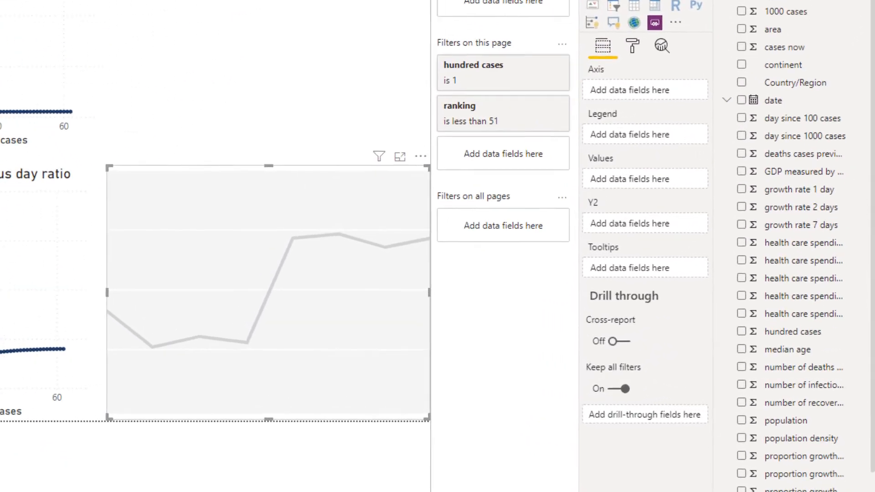
left_click_drag(788, 113, 655, 87)
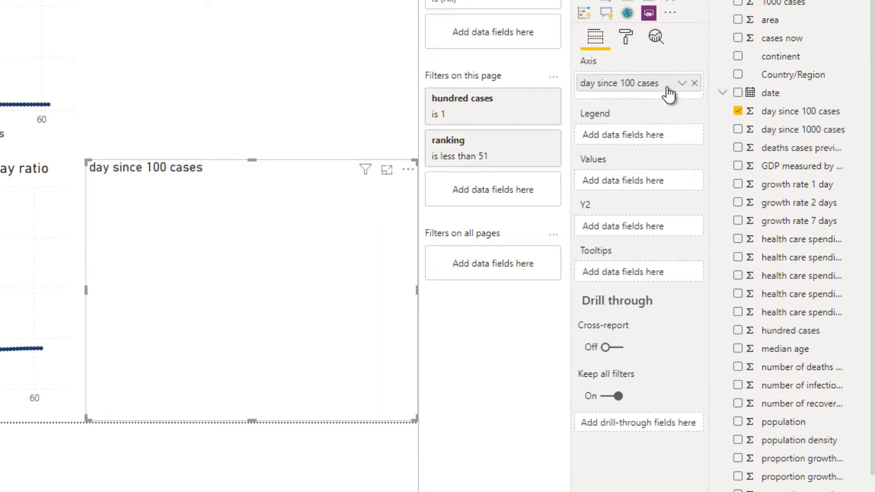
left_click(681, 83)
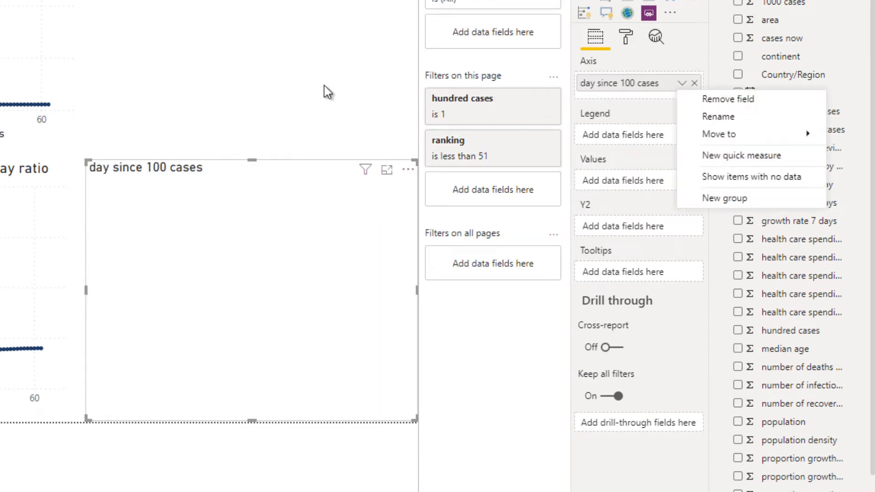
left_click(346, 87)
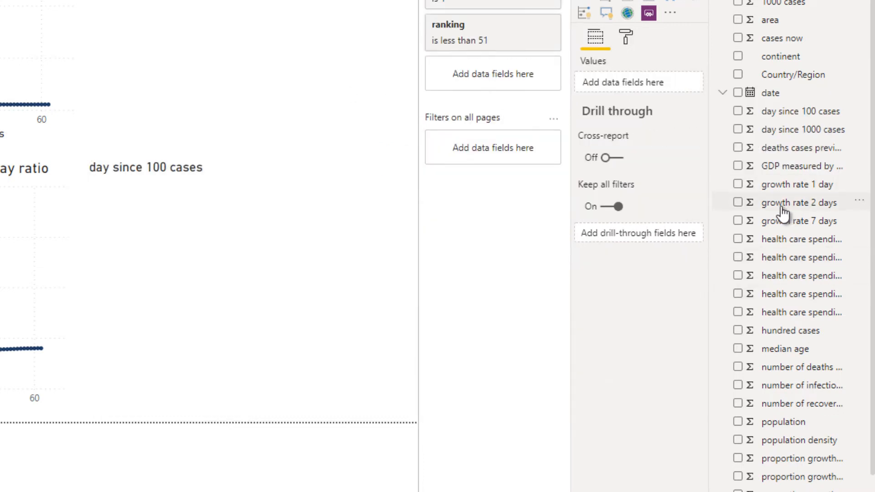
- Plot growth rate 1 day as the line chart's values, with Country/Region as its legend
scroll(782, 212, "down", 2)
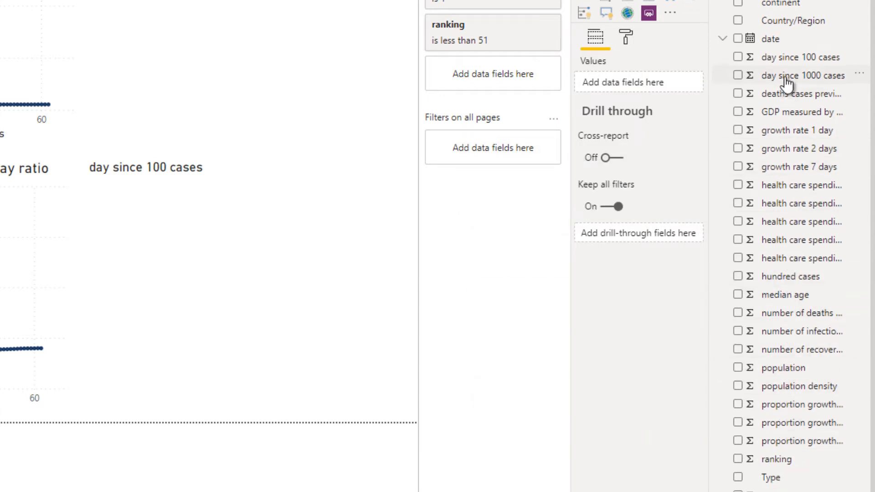
left_click(267, 172)
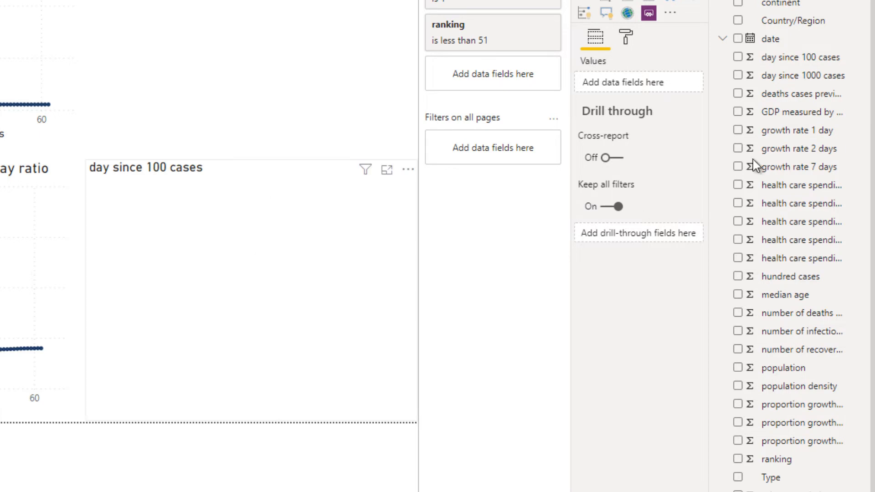
left_click_drag(773, 137, 658, 181)
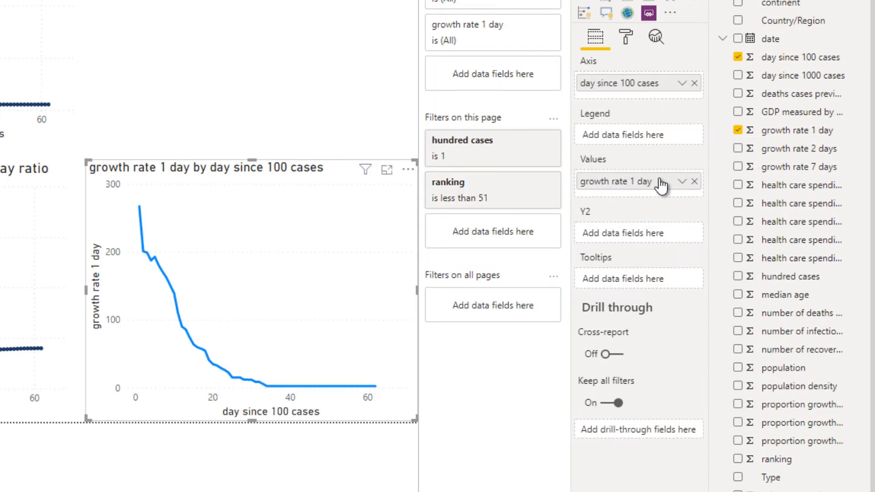
left_click(682, 182)
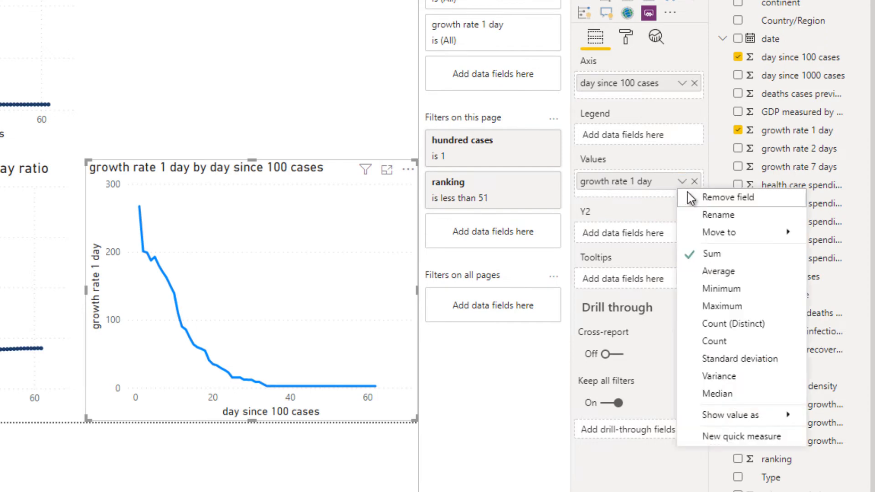
mouse_move(714, 230)
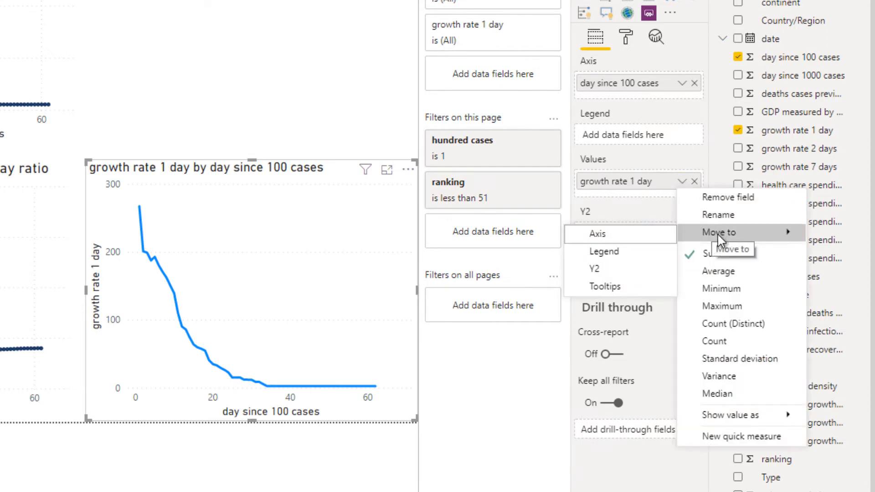
left_click(330, 15)
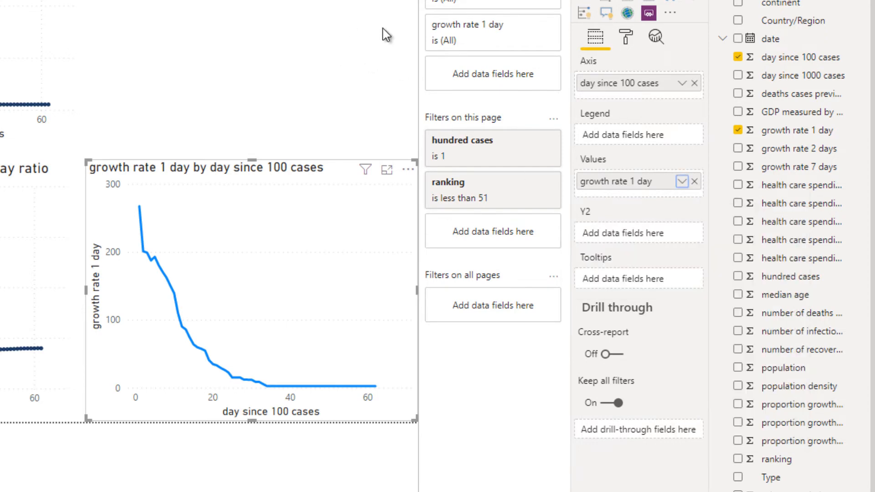
left_click(241, 208)
left_click(681, 182)
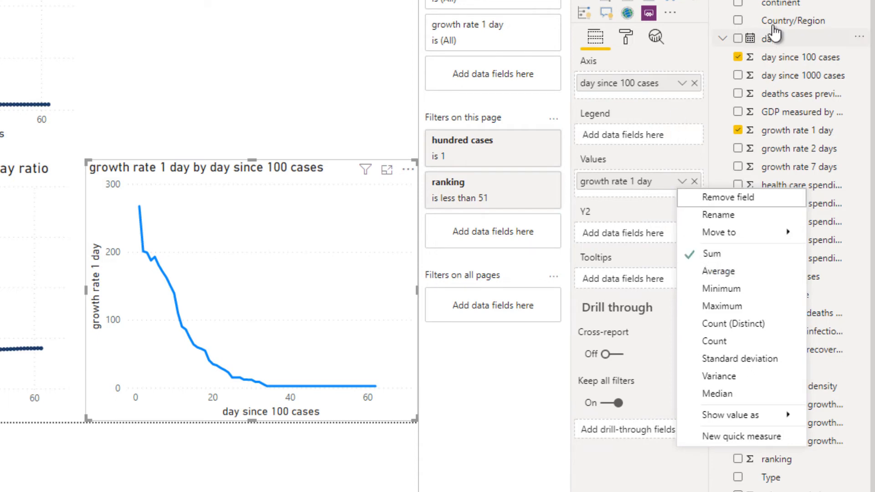
left_click_drag(773, 23, 644, 144)
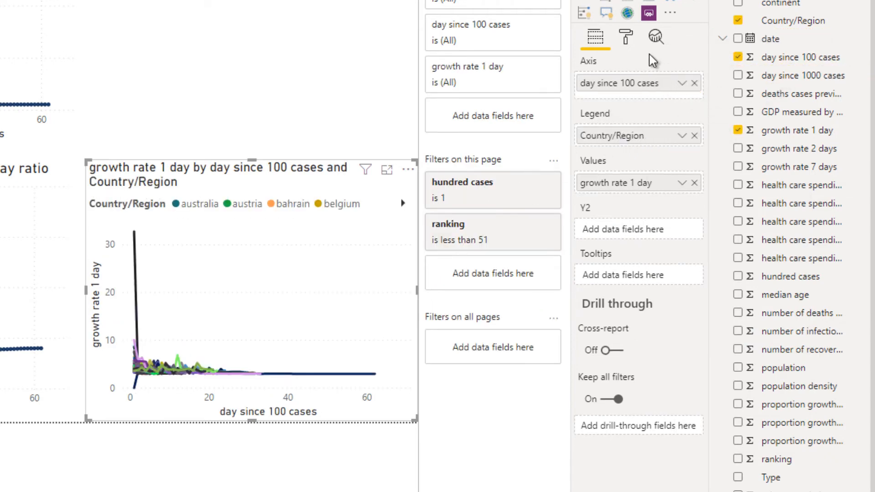
- Change the line chart's title to "growth rate cases by day", center it and deselect the chart
left_click(627, 46)
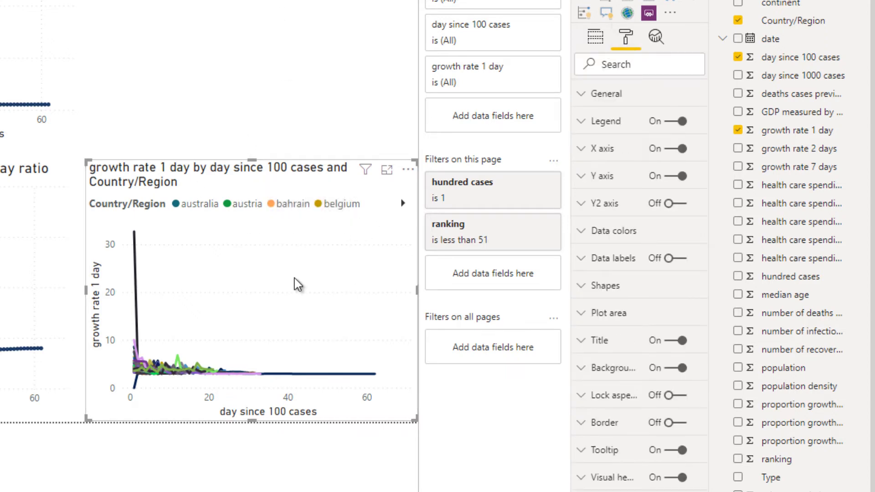
left_click(287, 32)
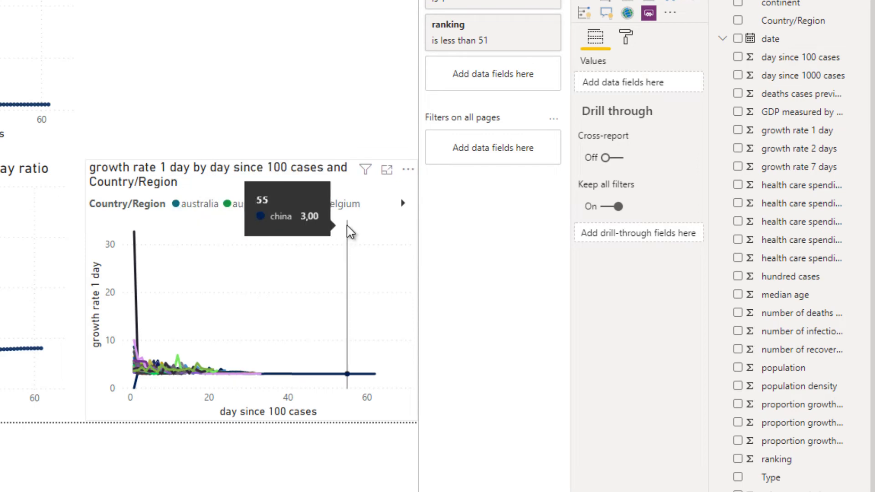
left_click(626, 37)
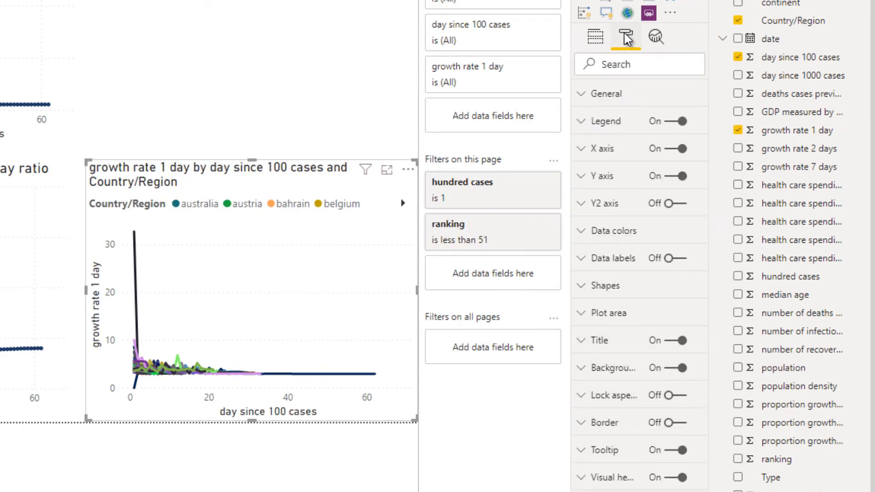
left_click(600, 340)
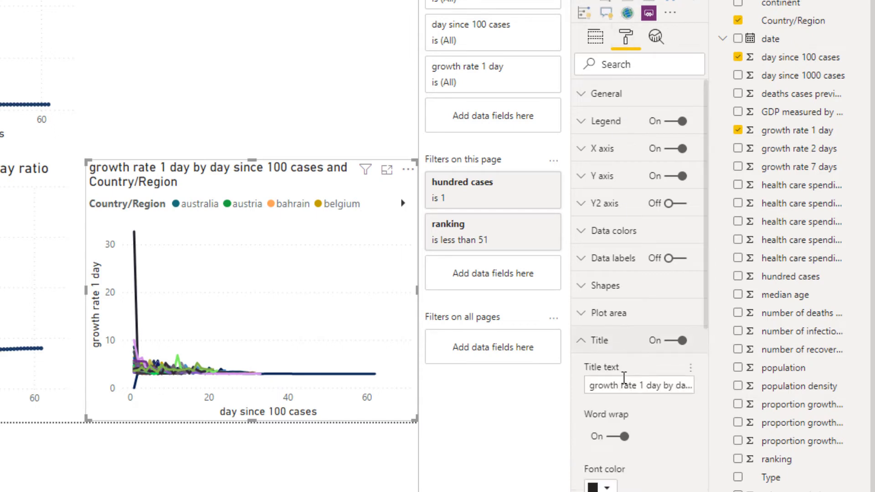
triple_click(625, 385)
type("grow")
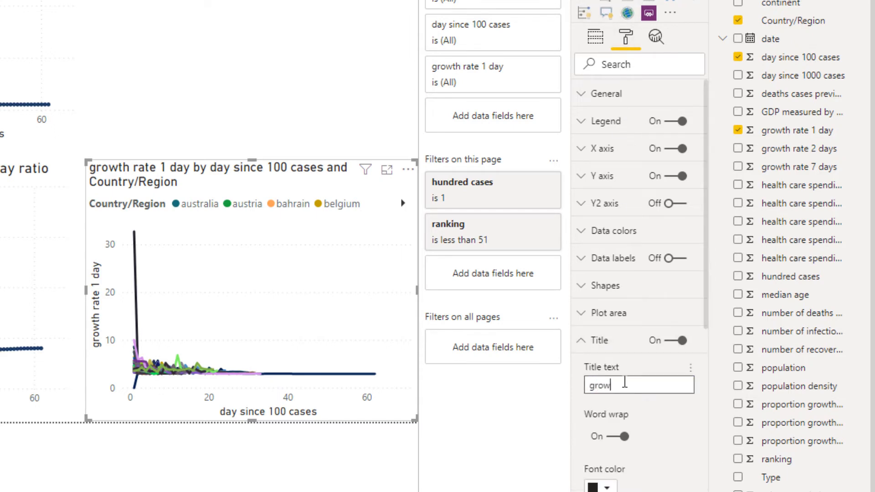
type("th rate cases by day")
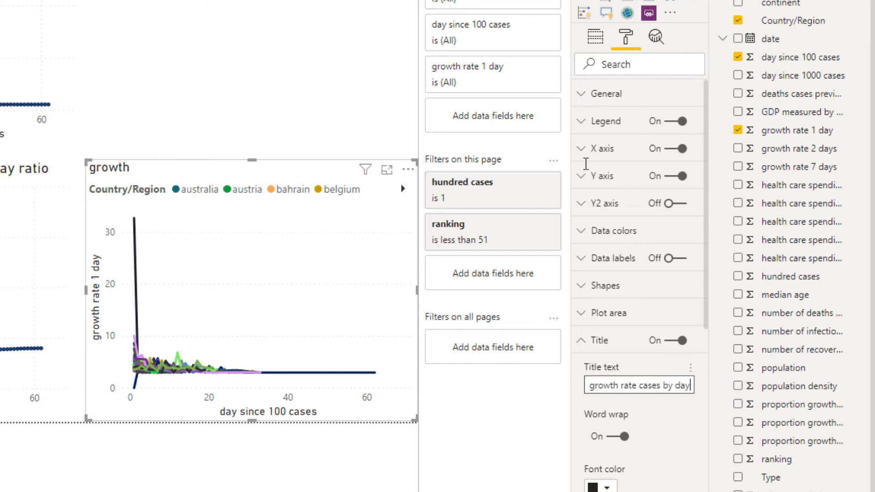
scroll(601, 404, "down", 5)
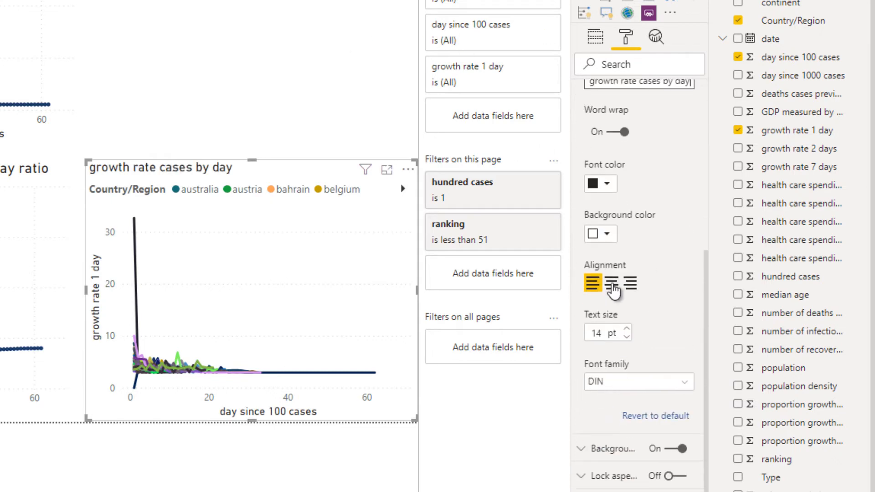
left_click(611, 283)
left_click(292, 91)
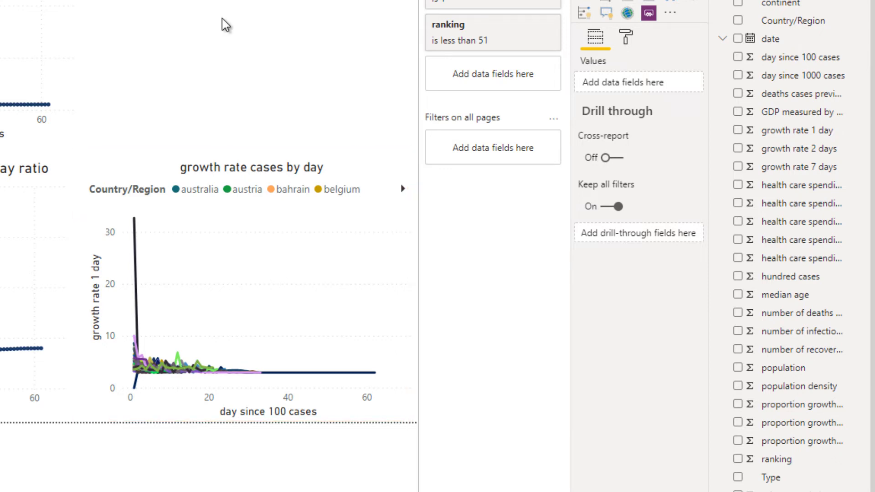
left_click(325, 264)
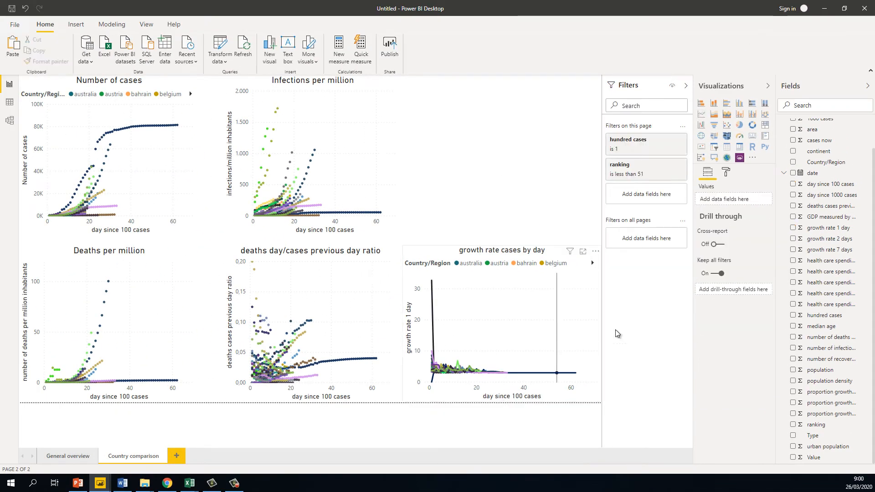
left_click(759, 259)
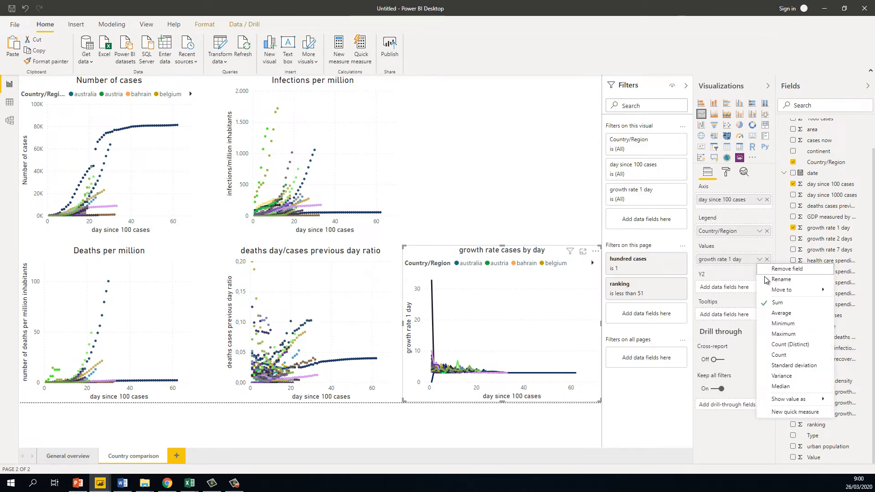
- Add an empty slicer in the free space beside the Infections per million chart and narrow it slightly
left_click(533, 195)
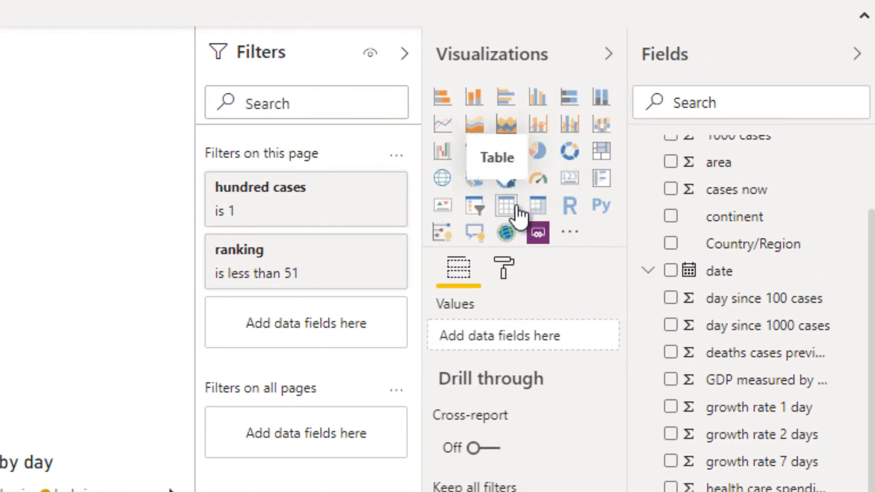
left_click(475, 206)
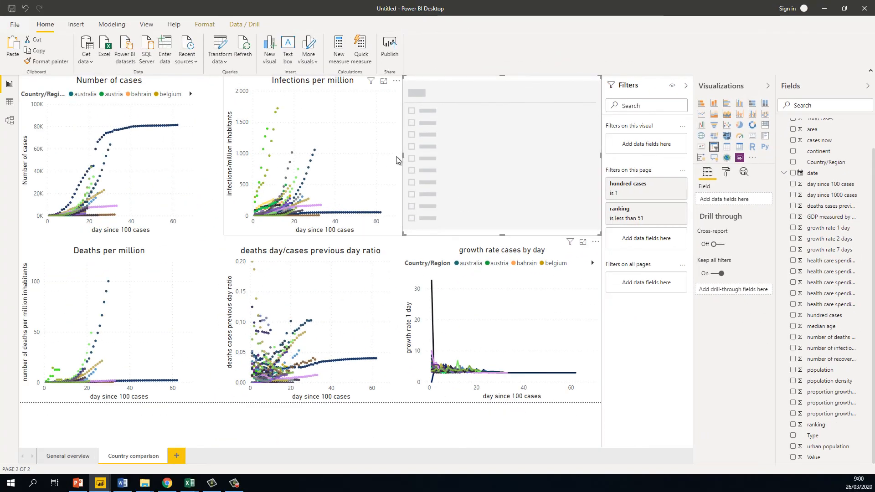
mouse_move(403, 156)
left_mouse_down()
mouse_move(427, 156)
mouse_move(415, 156)
left_mouse_up()
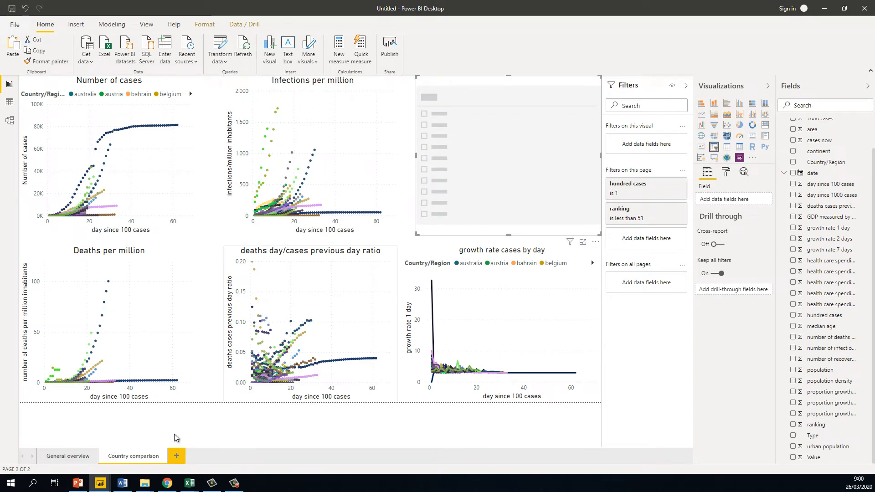
left_click(76, 456)
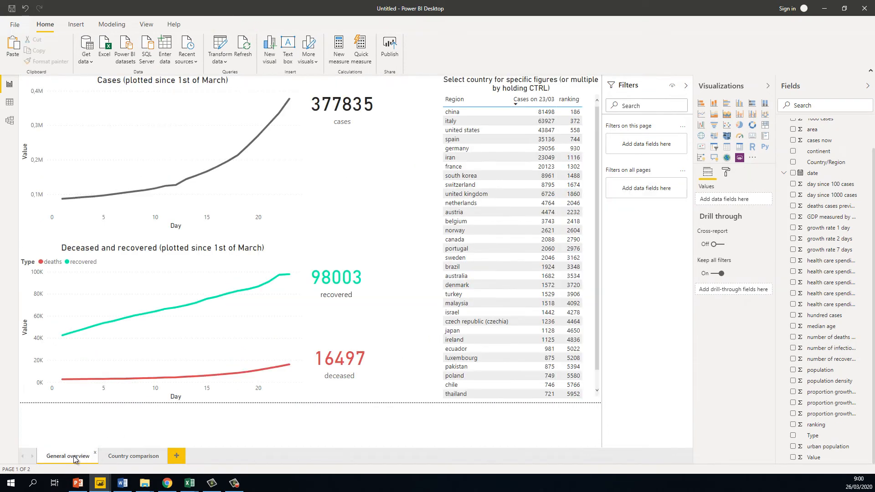
left_click(123, 457)
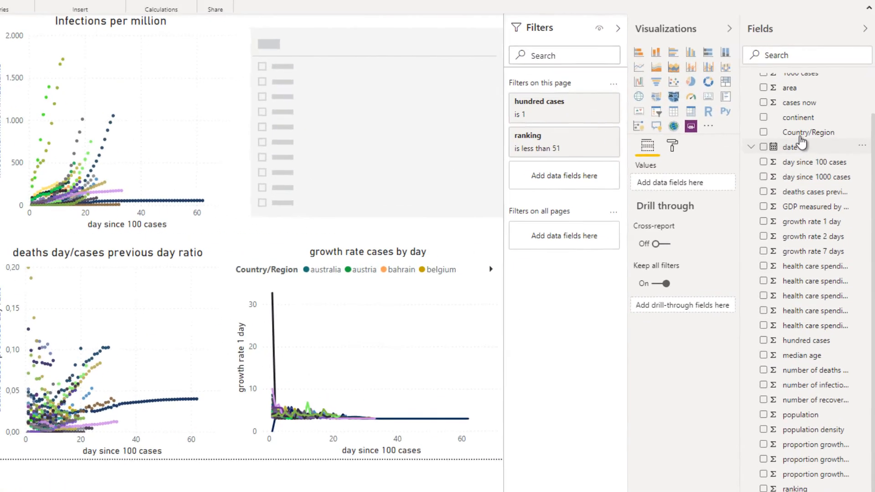
left_click_drag(823, 162, 746, 197)
left_click_drag(608, 146, 603, 154)
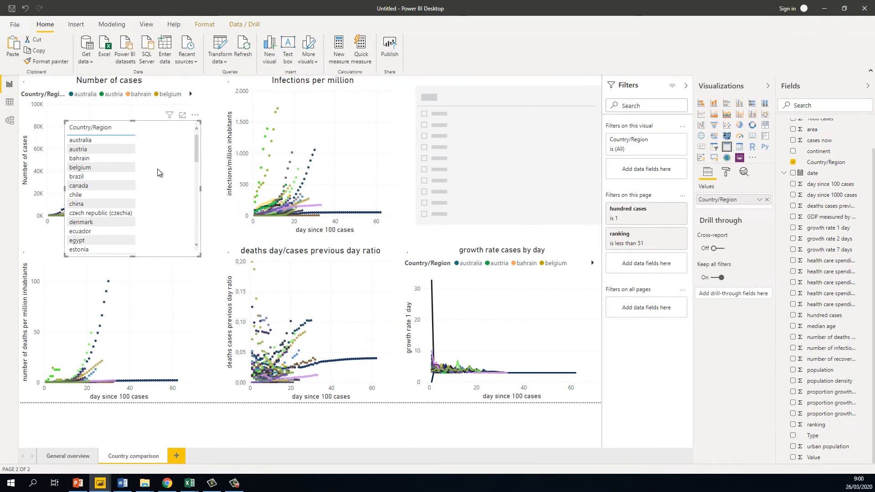
key("Delete")
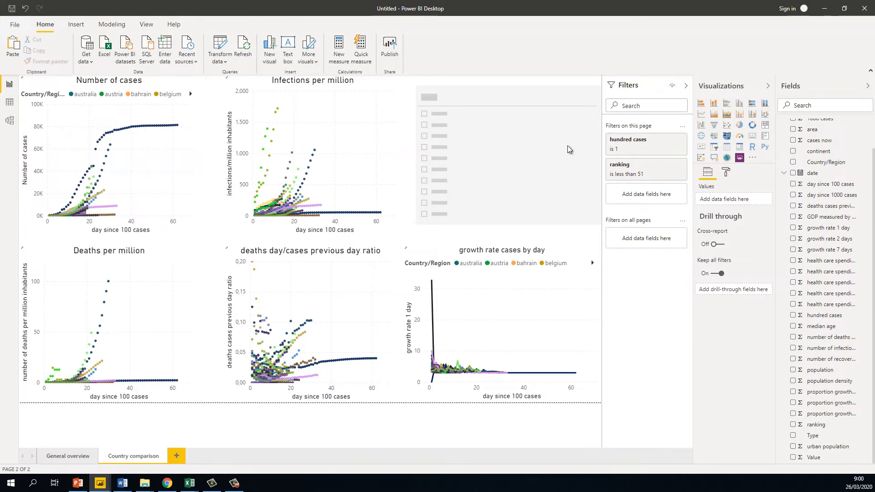
- Assign Country/Region to the empty slicer and narrow it from its left edge, leaving no country selected
left_click(553, 150)
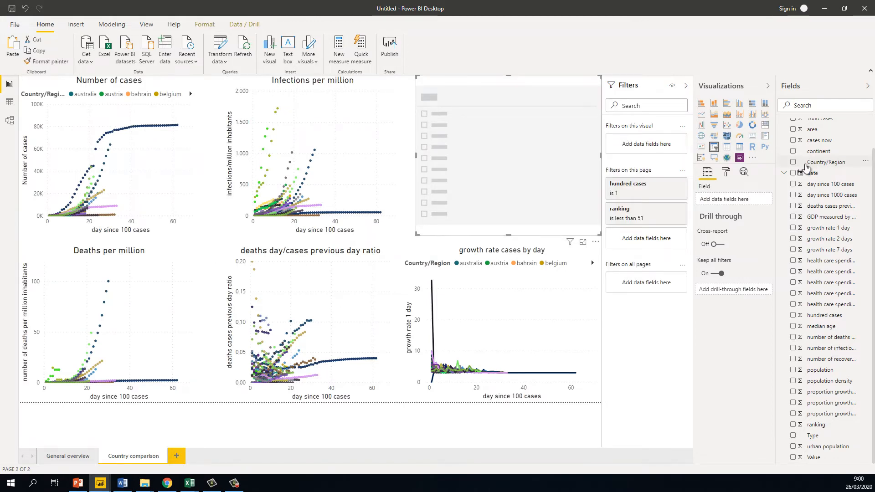
left_click_drag(806, 164, 729, 199)
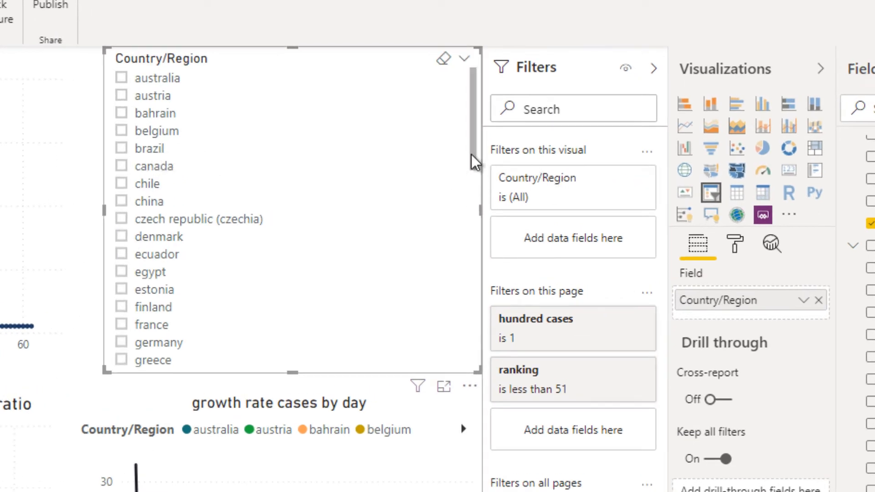
mouse_move(473, 160)
left_mouse_down()
mouse_move(479, 341)
mouse_move(479, 310)
mouse_move(621, 125)
left_mouse_up()
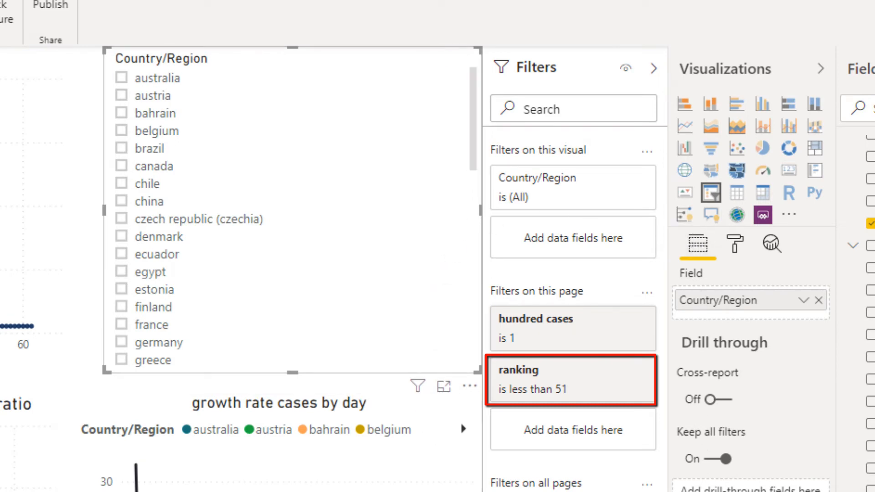
mouse_move(550, 397)
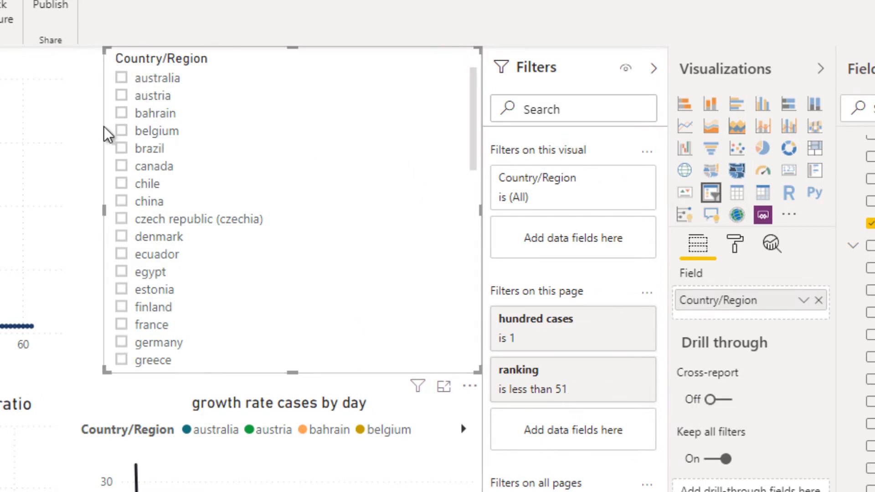
left_click_drag(105, 218, 177, 213)
left_click(358, 185)
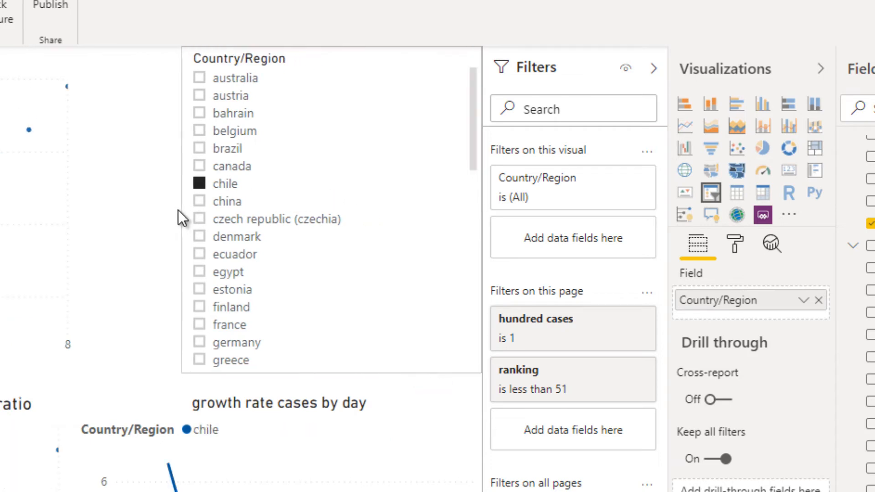
left_click(250, 184)
- Turn on the slicer's title, set it to "Top 50 infected regions" and center it
left_click(736, 245)
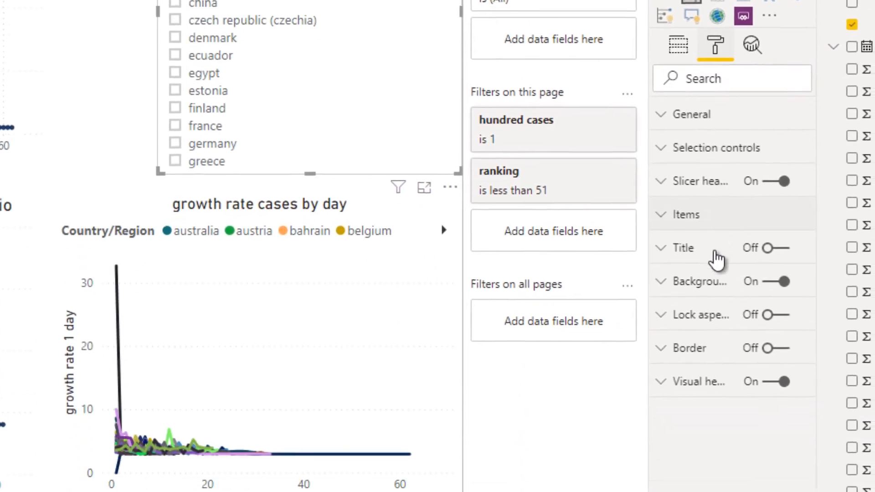
left_click(698, 137)
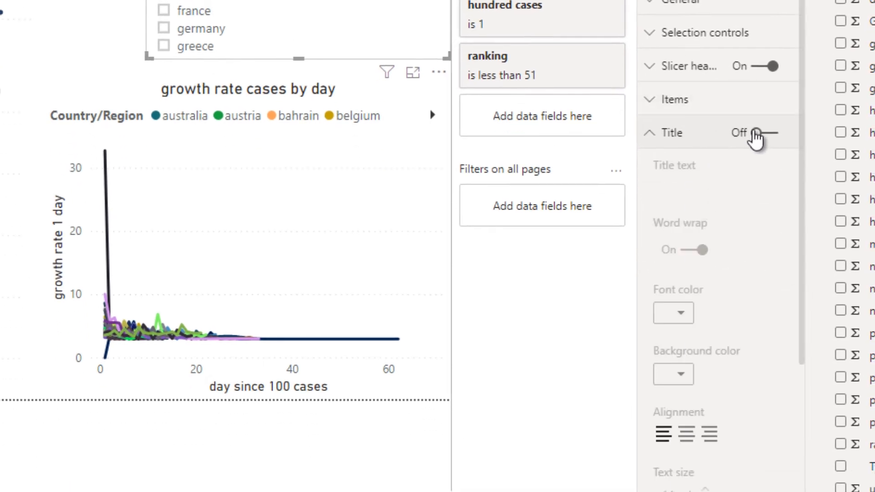
left_click(758, 133)
left_click(678, 192)
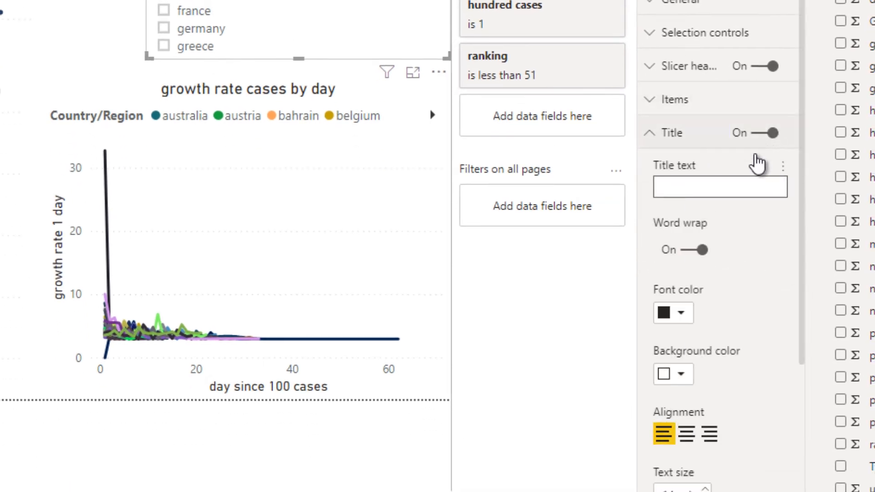
type("Top ")
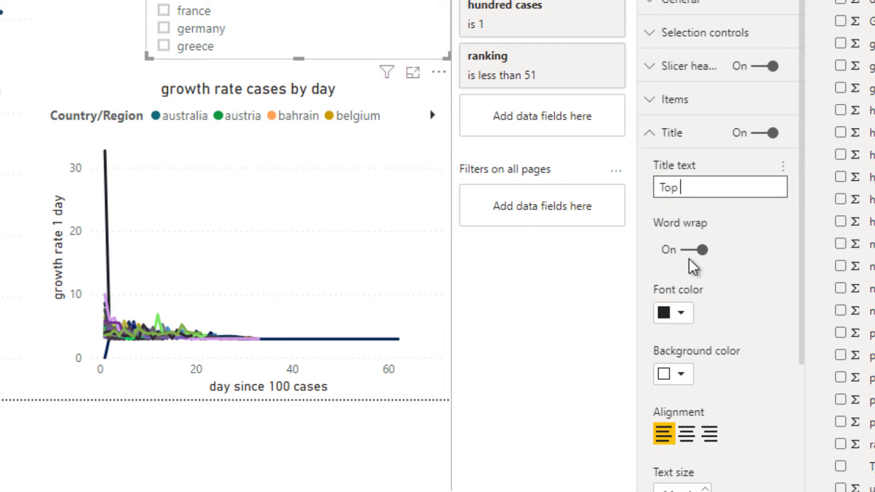
type("50 infecte")
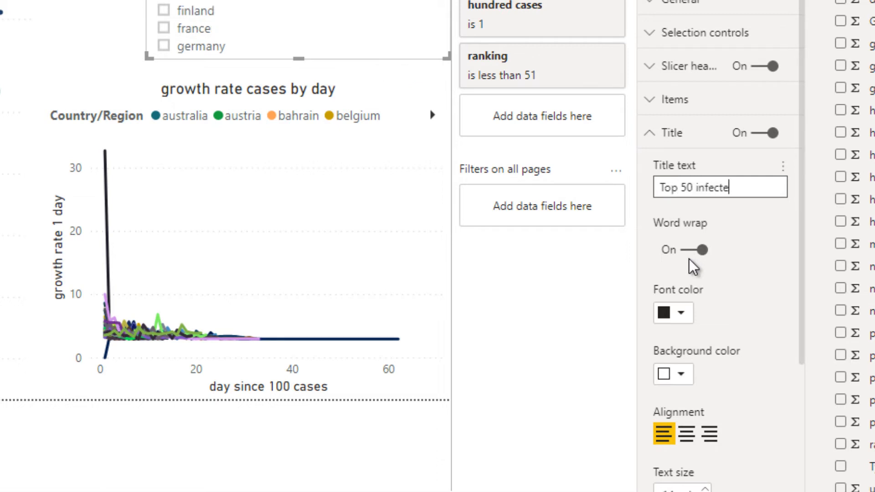
type("d regions")
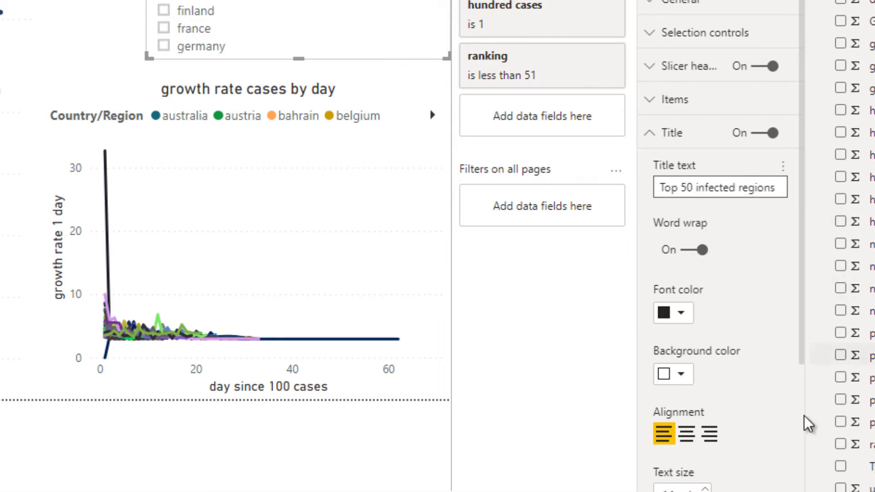
left_click(686, 437)
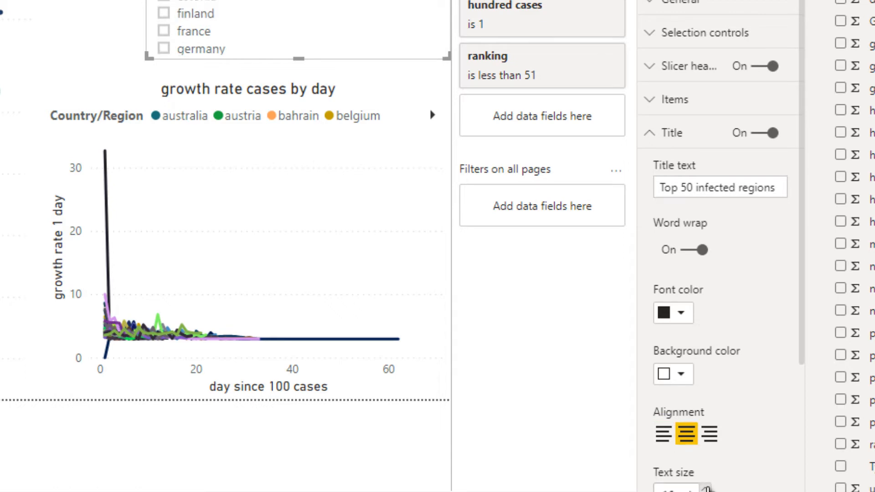
- Rename the slicer's Country/Region field as "Hold CTRL + click for country comparison" and deselect the slicer
left_click(687, 96)
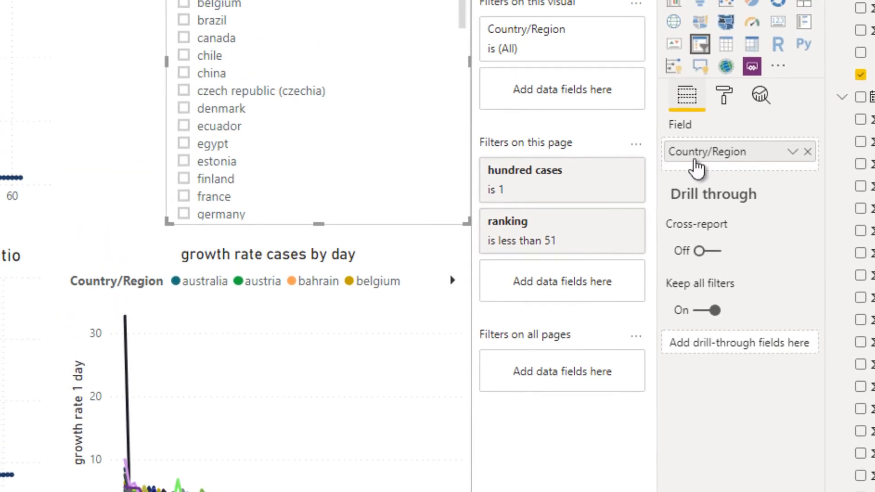
double_click(713, 286)
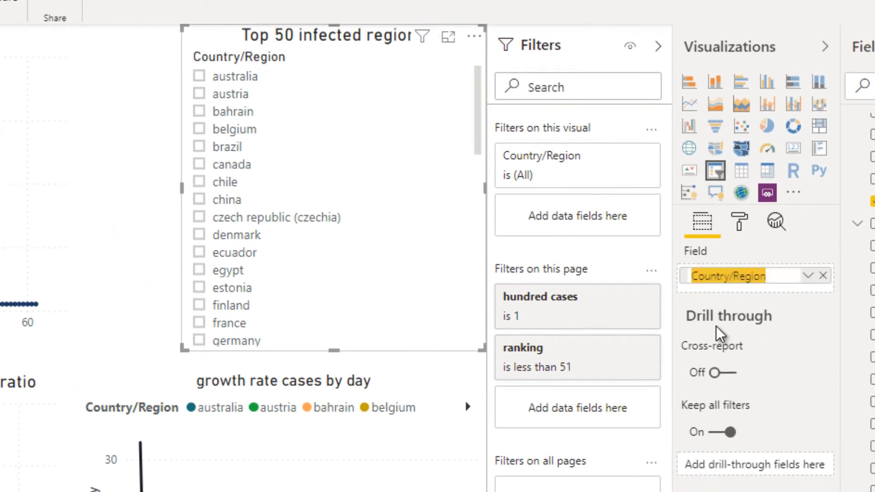
type("Hold CTRL + c")
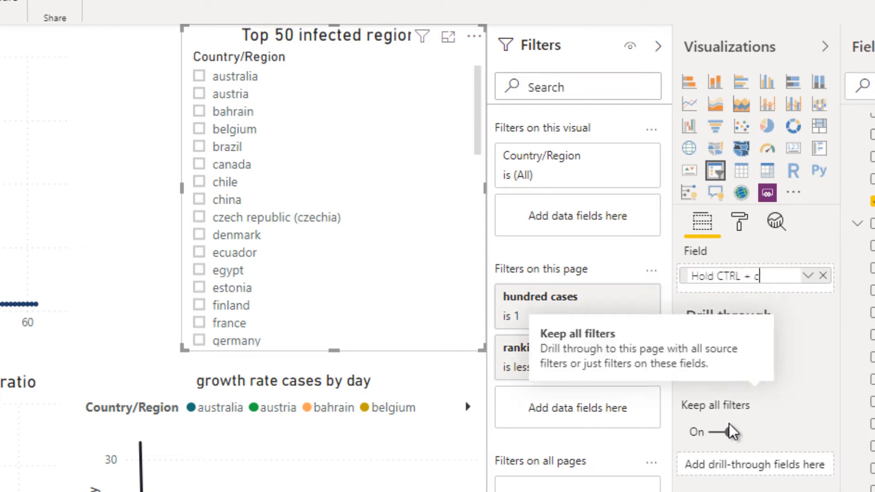
type("lick for cou")
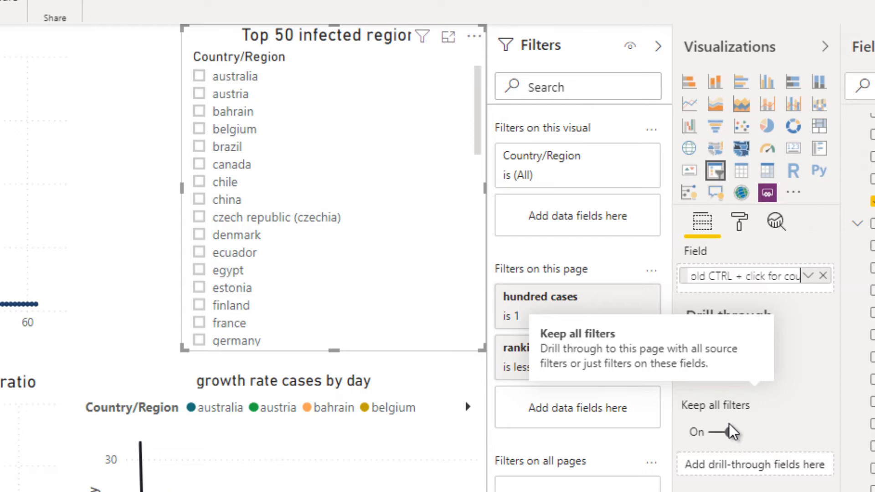
type("ntry comparison")
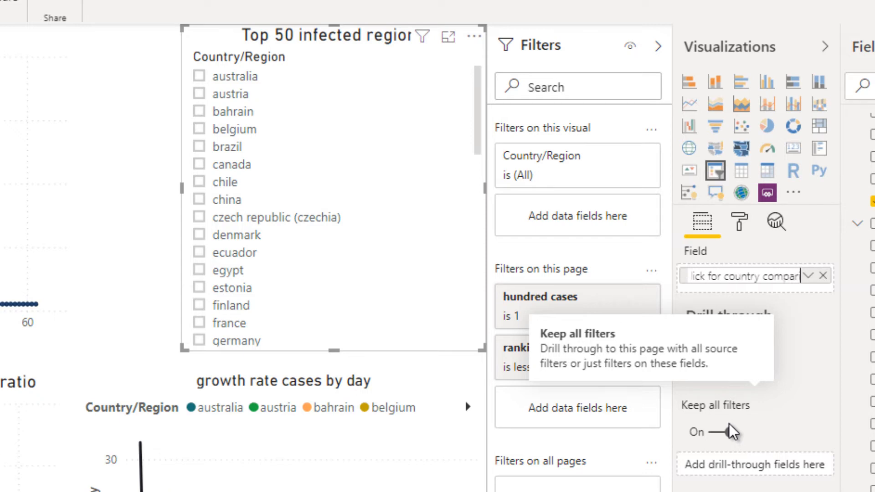
left_click(131, 120)
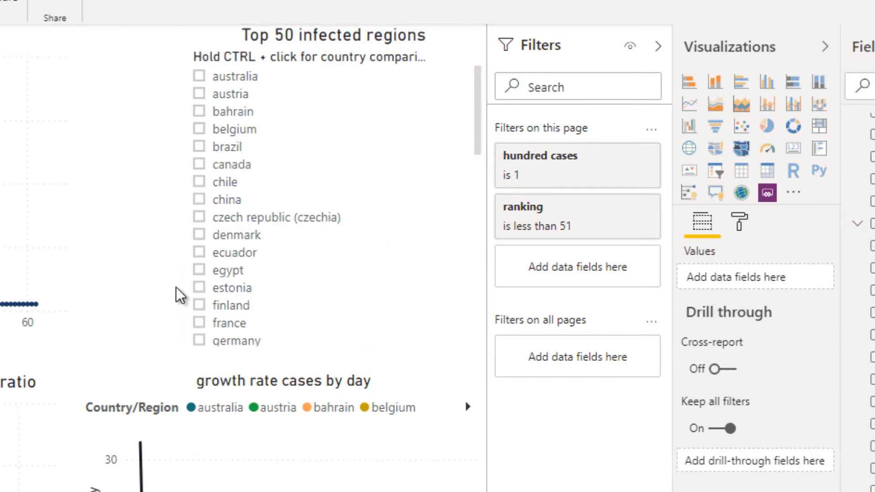
- Collapse the Filters and Fields panes and widen the slicer from its left edge to fit its header, leaving no region selected
left_click(657, 46)
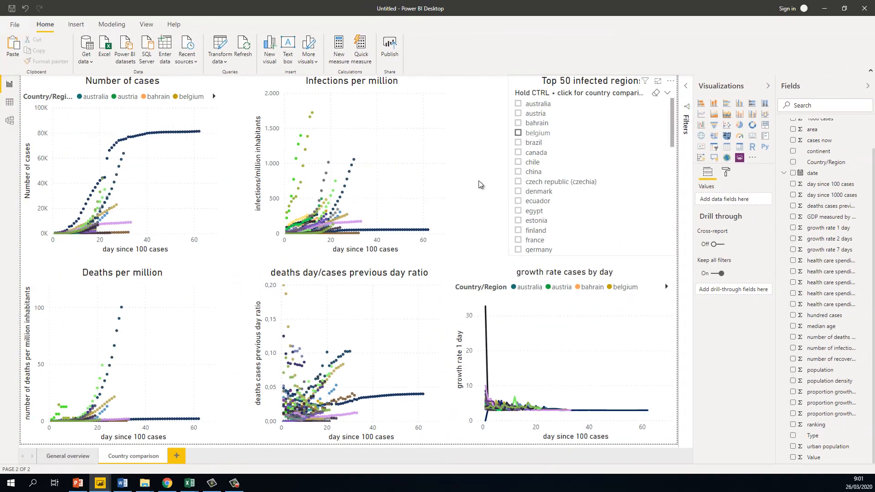
left_click(518, 132)
left_click_drag(509, 164, 485, 164)
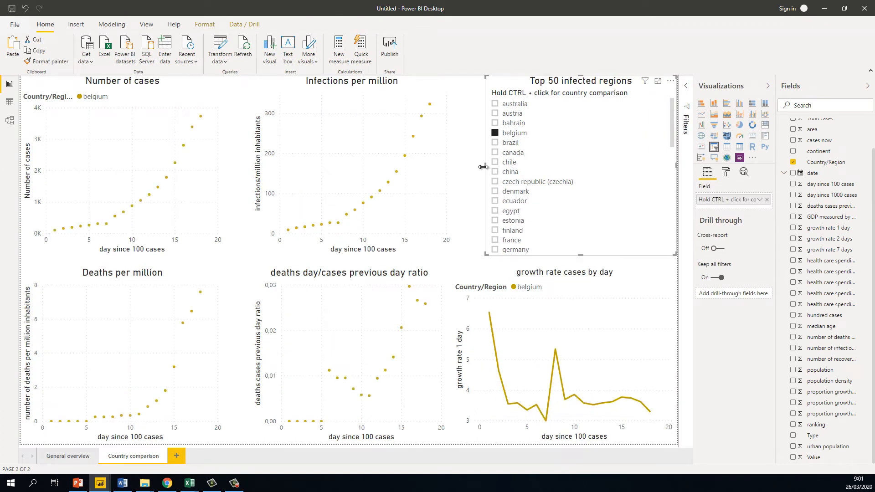
left_click(472, 173)
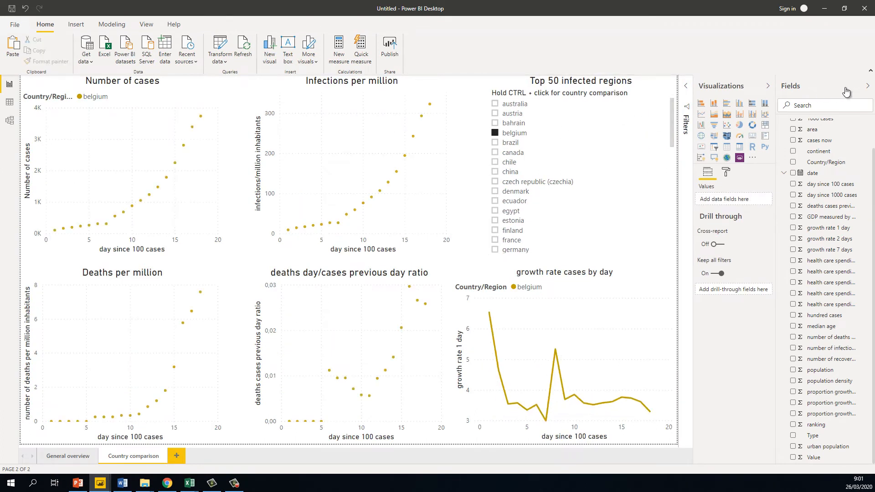
left_click(868, 86)
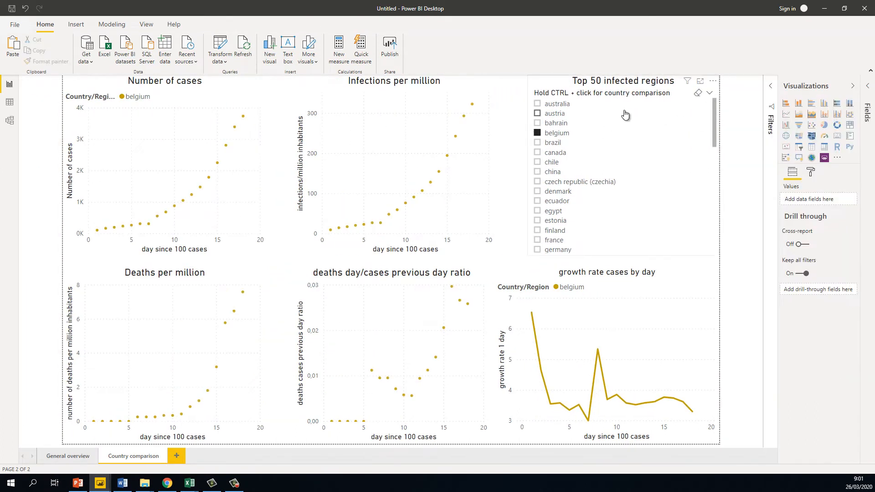
left_click(537, 133)
left_click(507, 160)
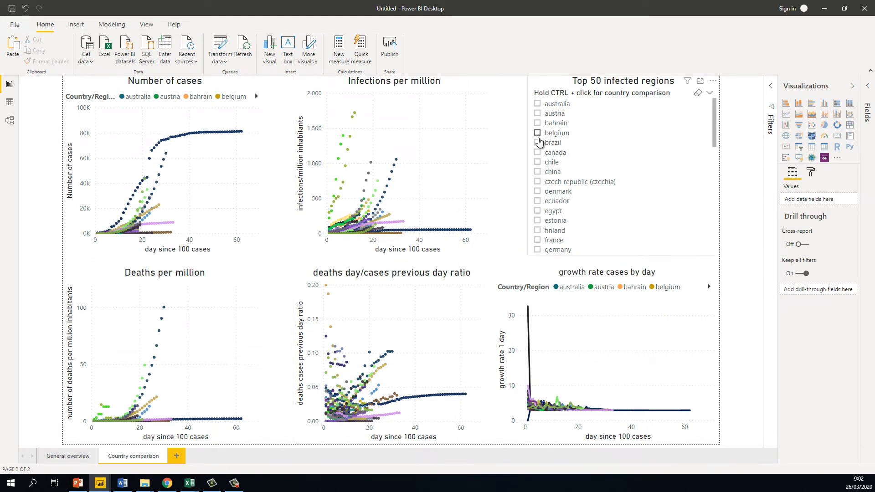
- Filter the page on belgium and add italy to the slicer selection to compare both countries' curves
left_click(538, 136)
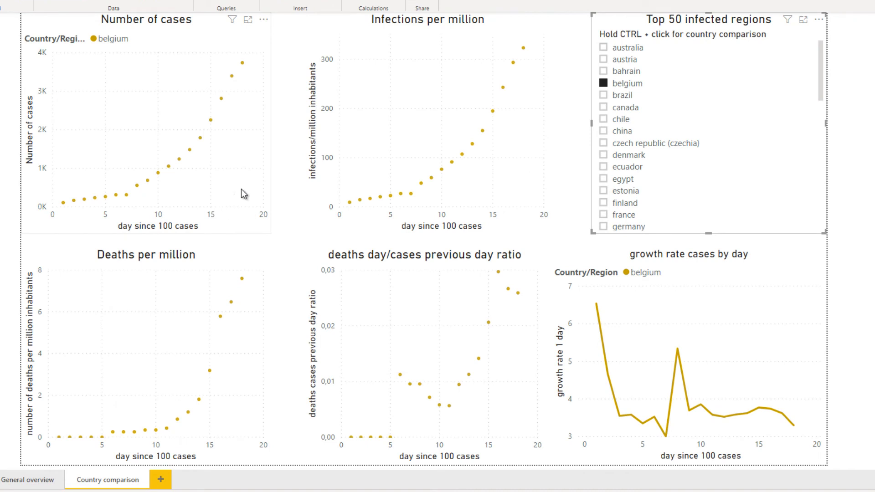
mouse_move(240, 67)
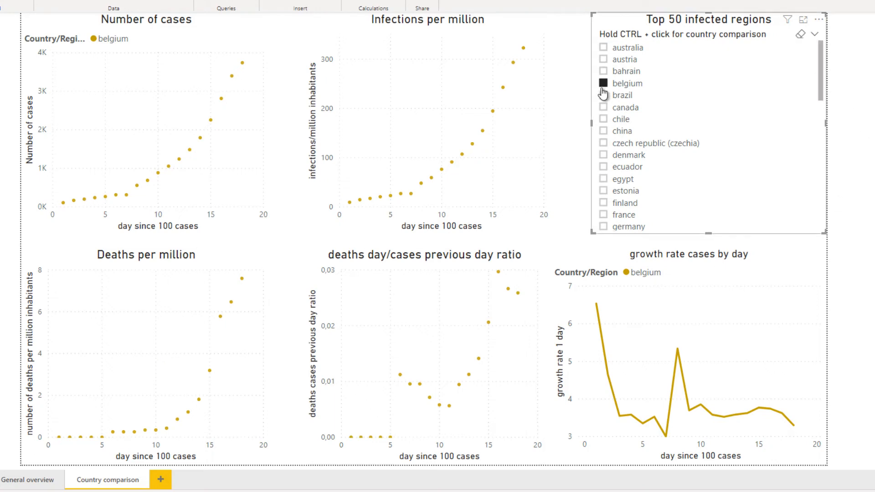
scroll(620, 135, "down", 3)
scroll(627, 143, "up", 2)
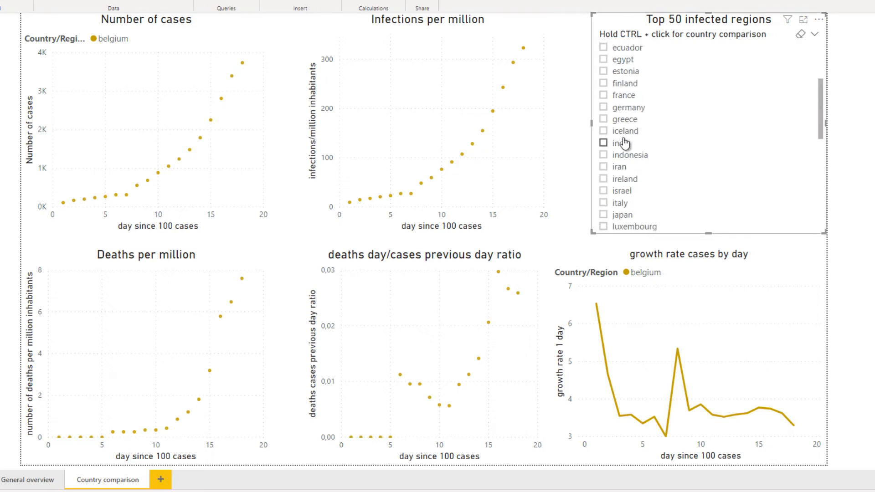
scroll(630, 151, "up", 2)
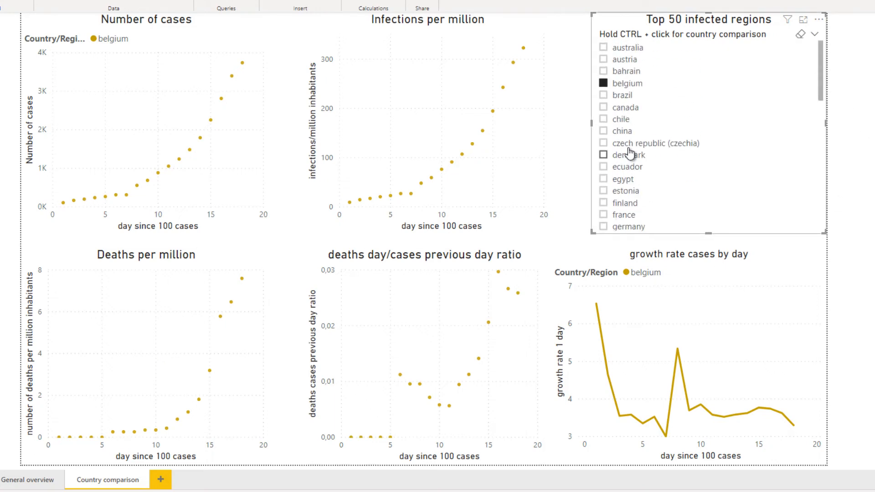
scroll(629, 148, "down", 10)
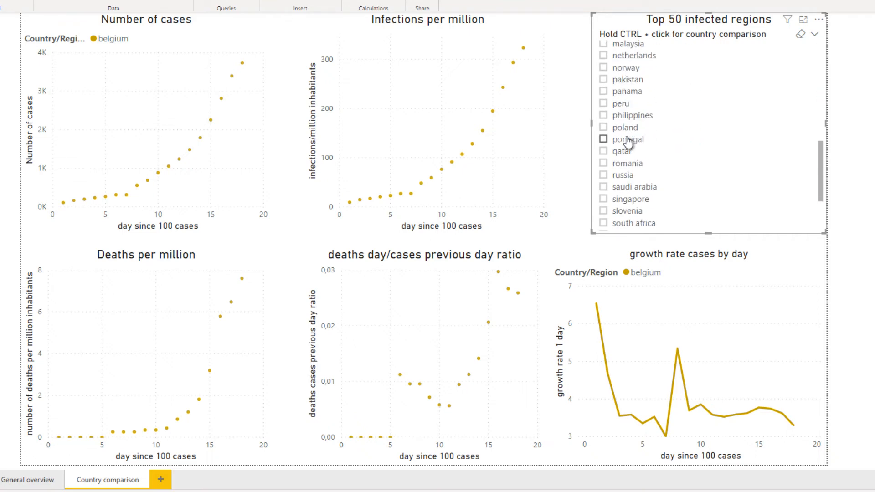
scroll(629, 142, "down", 3)
scroll(656, 141, "up", 12)
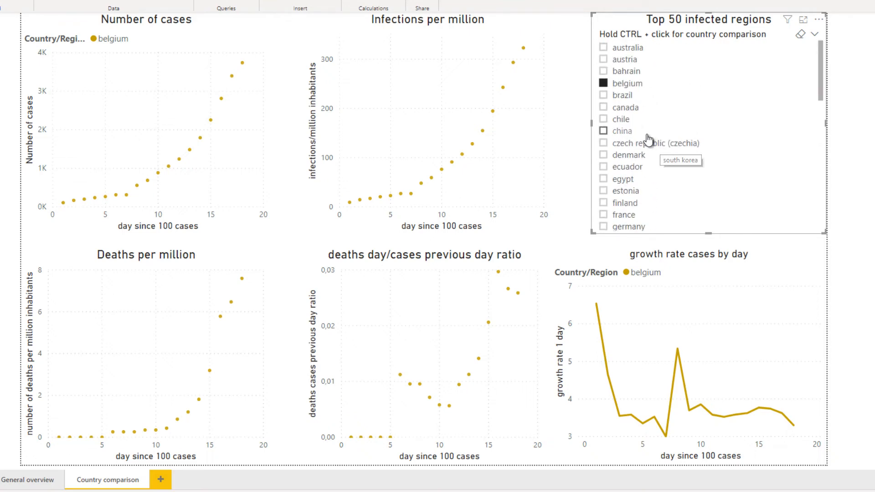
scroll(652, 139, "down", 5)
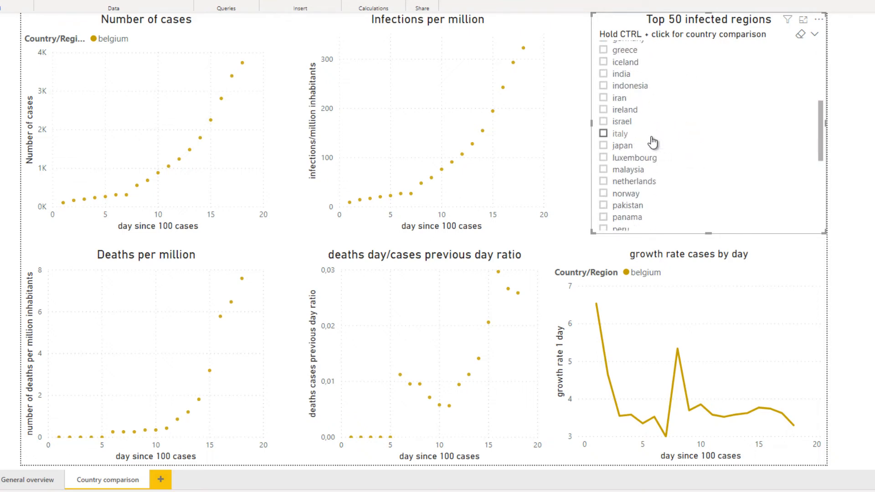
left_click(603, 133)
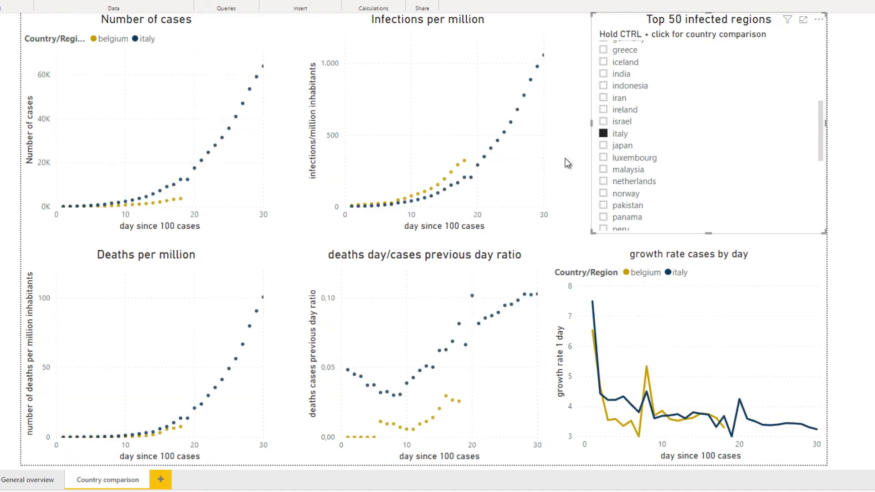
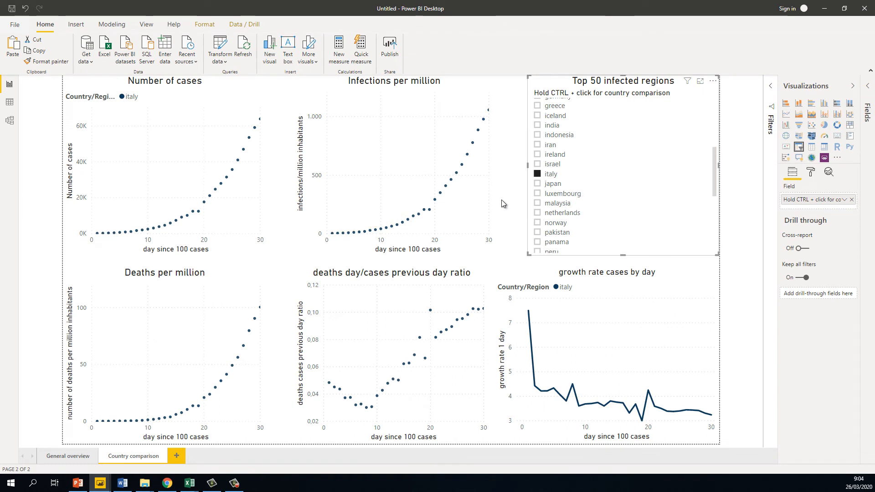
left_click(510, 202)
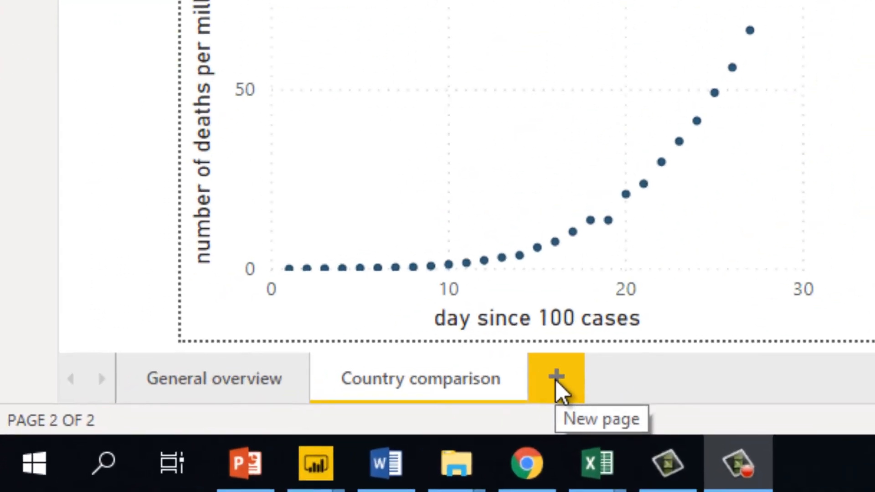
- Add a new report page and name it "Correlations with country characteristics"
left_click(177, 457)
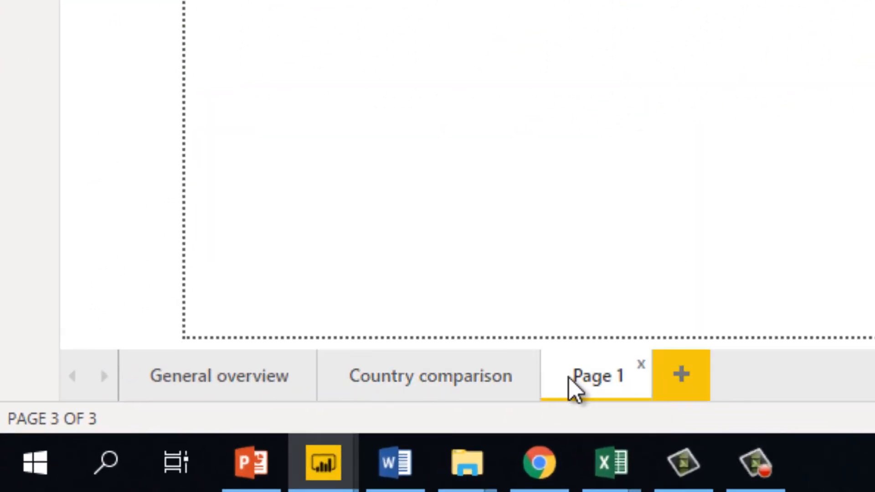
double_click(606, 382)
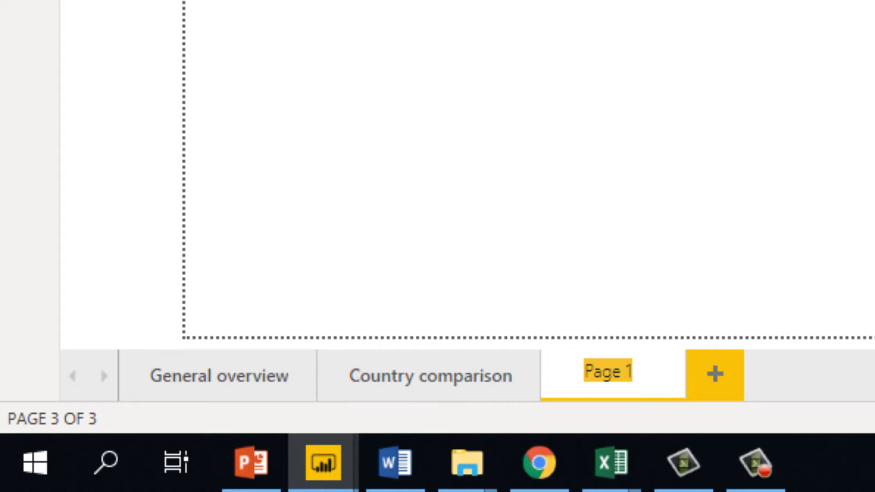
key("Return")
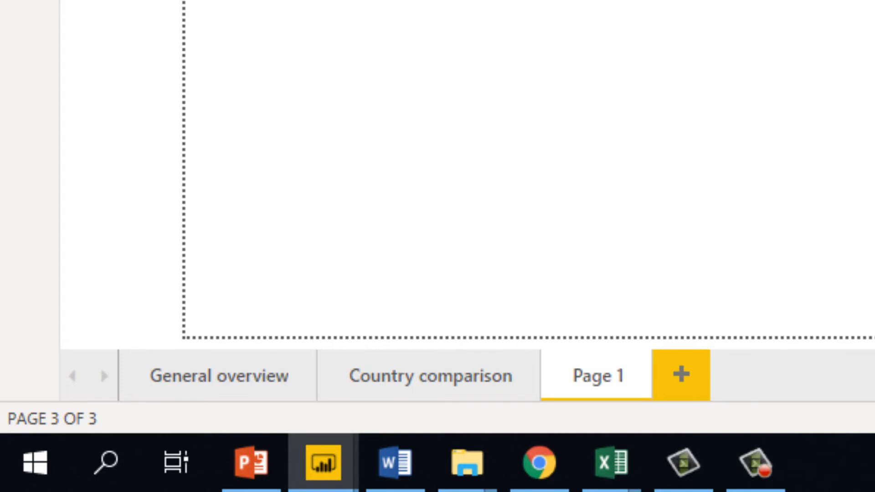
double_click(606, 376)
type("Corr")
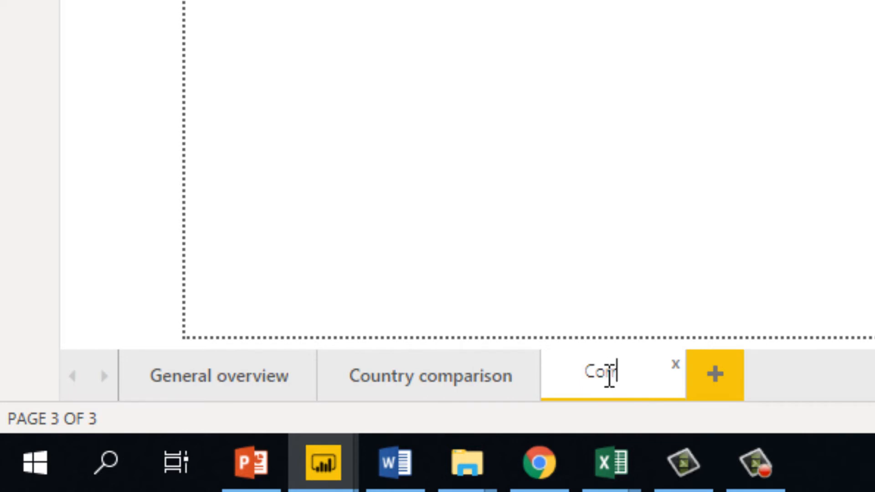
type("elations with country cha")
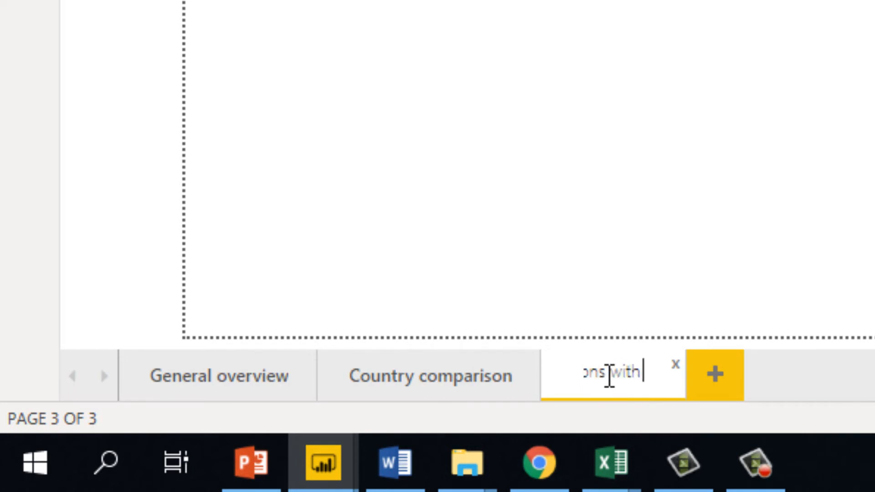
type("racteristics")
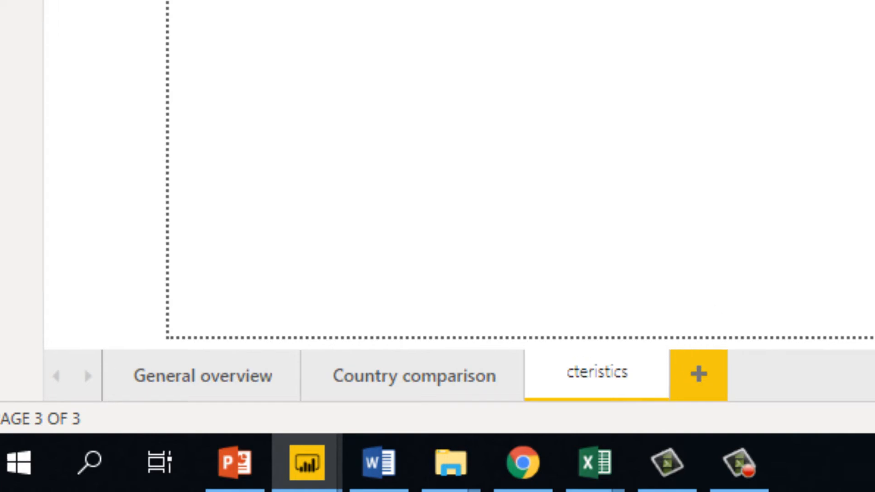
key("Return")
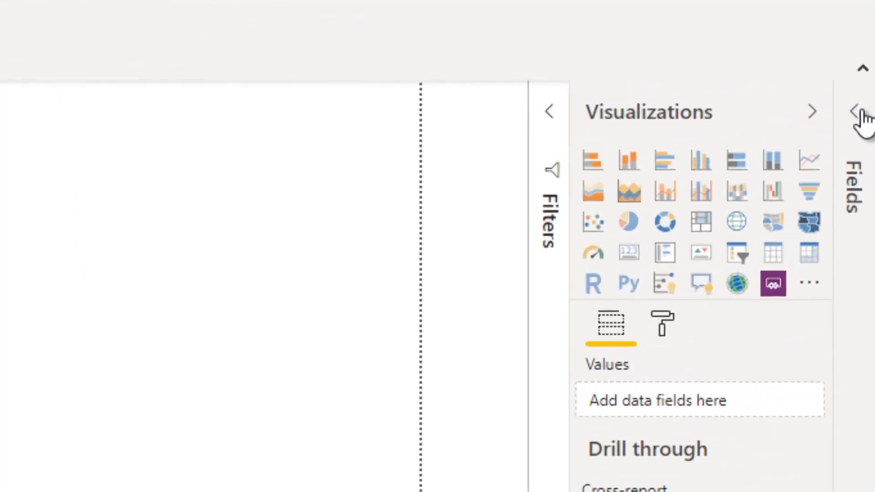
- Expand the Fields and Filters panes, insert an empty scatter chart on the page, enlarge it and deselect it
left_click(859, 112)
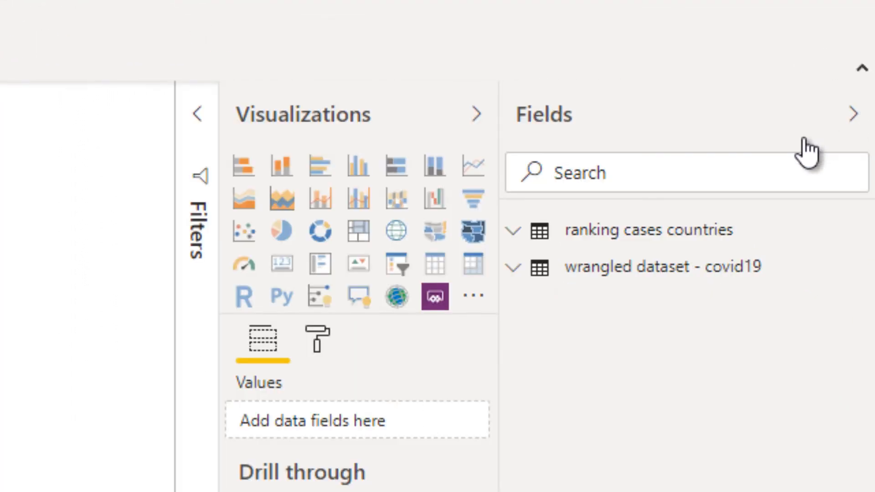
left_click(207, 131)
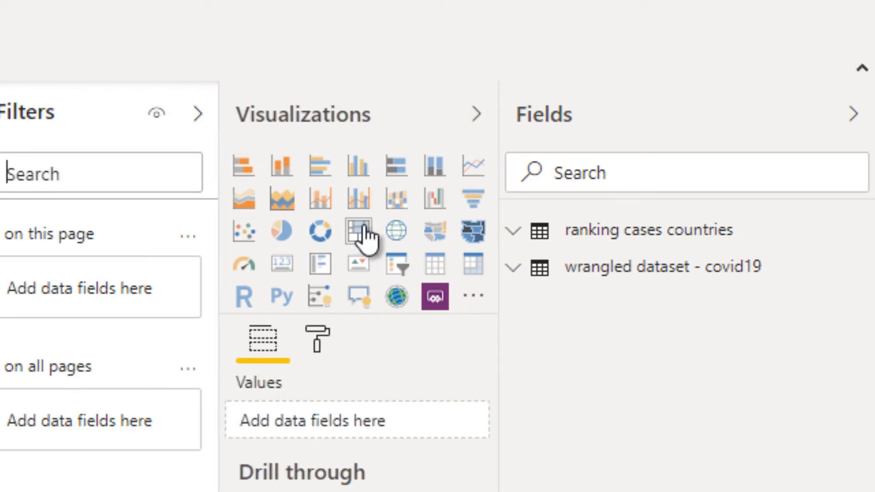
left_click(244, 231)
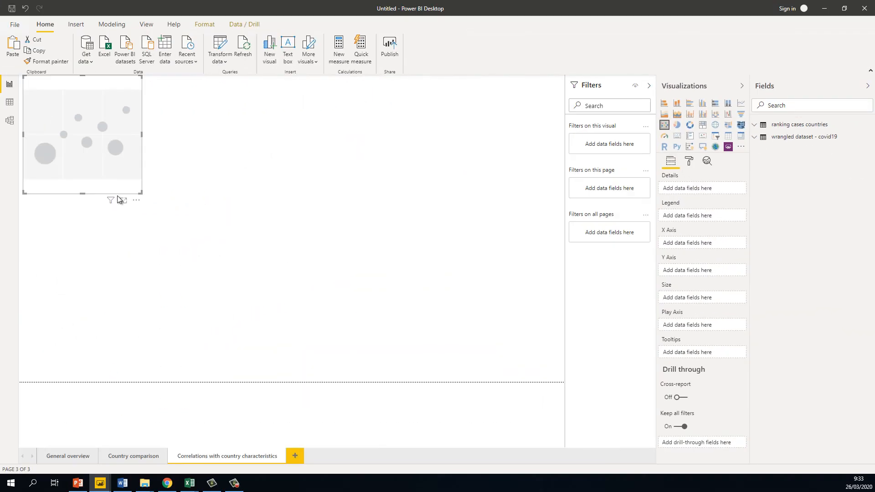
left_click_drag(126, 197, 221, 228)
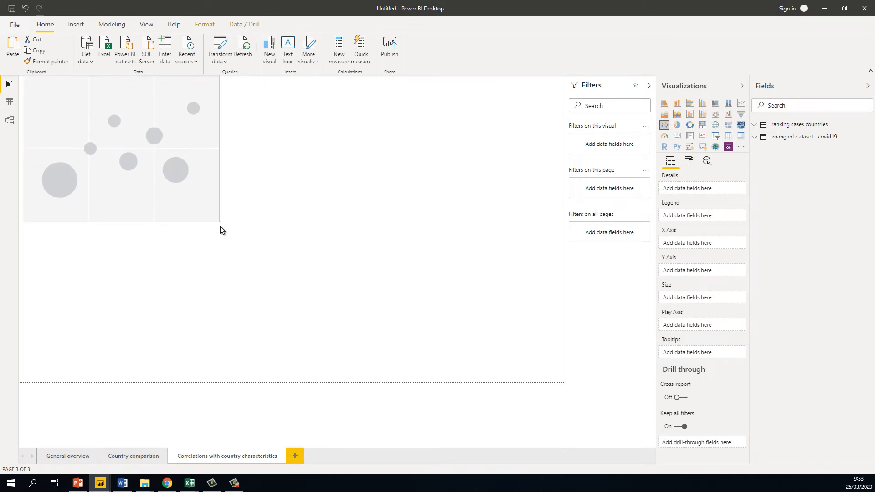
left_click(531, 224)
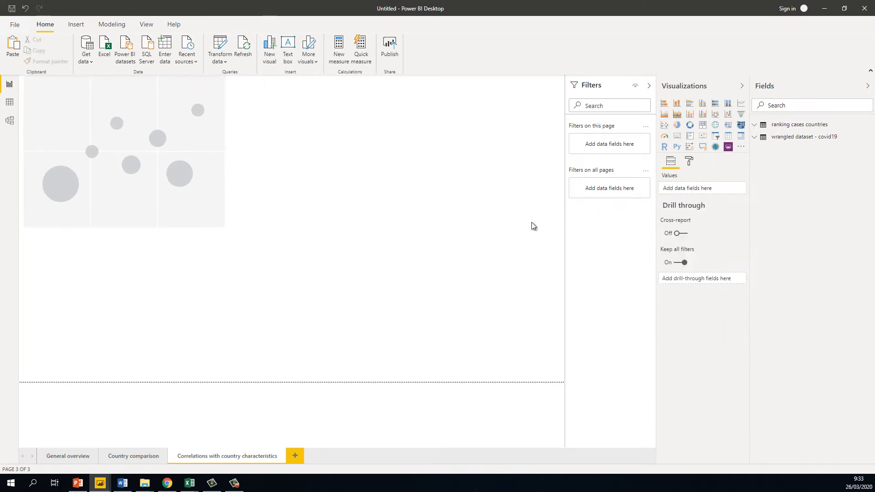
- Put urban population from the wrangled dataset - covid19 table on the scatter chart's X axis without summarizing it
left_click(753, 138)
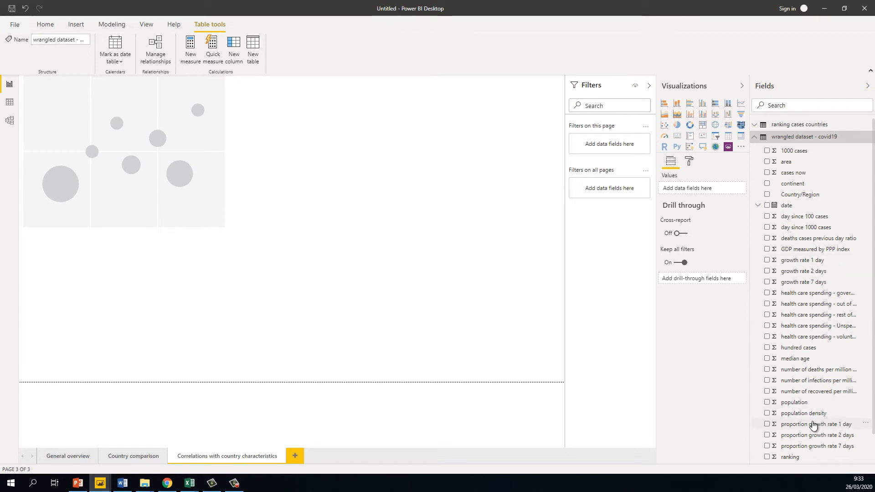
scroll(812, 401, "down", 1)
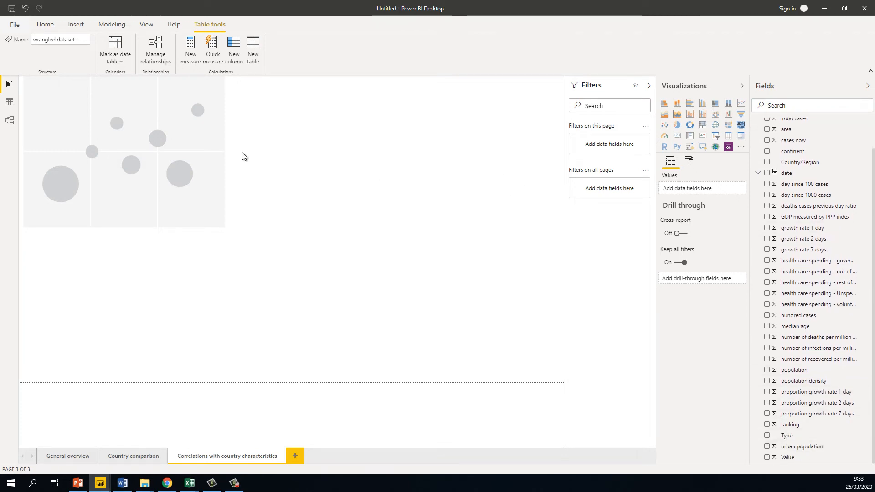
left_click(199, 156)
left_click_drag(805, 451, 704, 247)
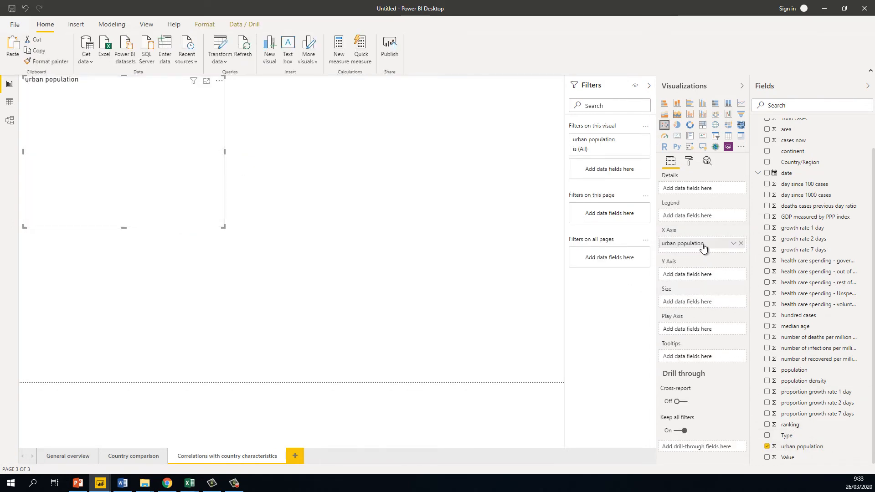
left_click(733, 244)
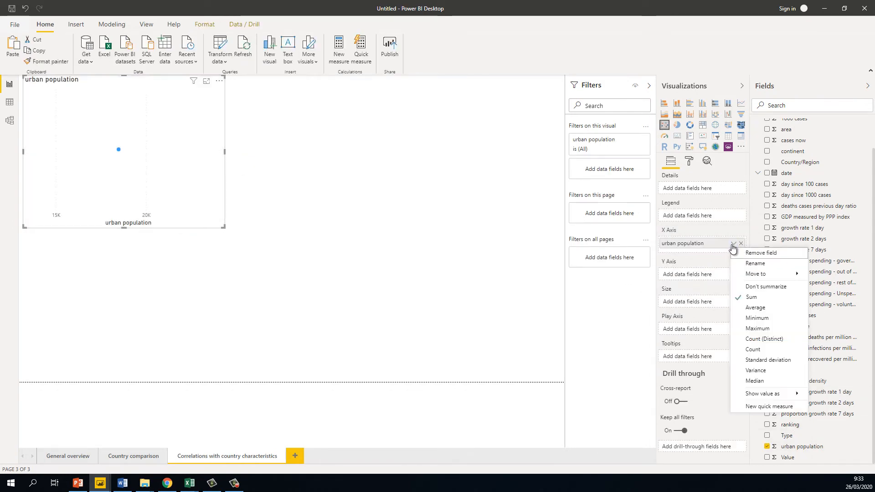
left_click(739, 288)
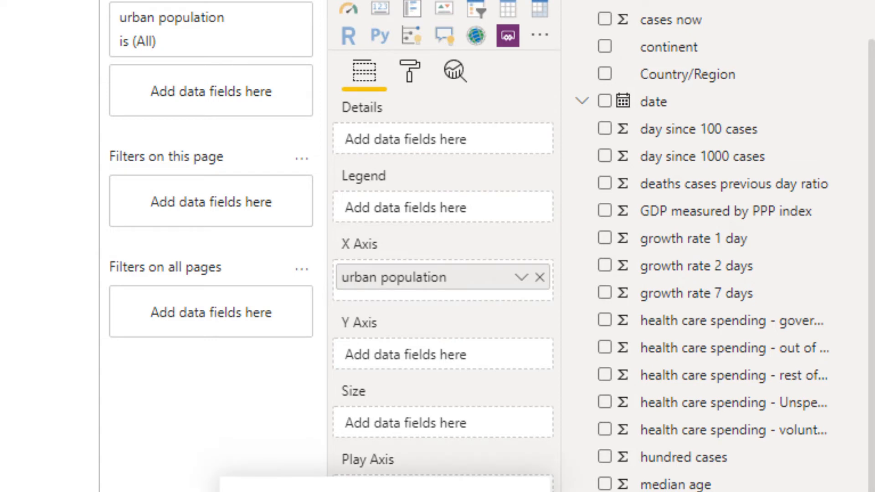
- Put the number of infections per million inhabitants on the scatter chart's Y axis, unsummarized, and leave the chart deselected
left_click_drag(593, 490, 428, 367)
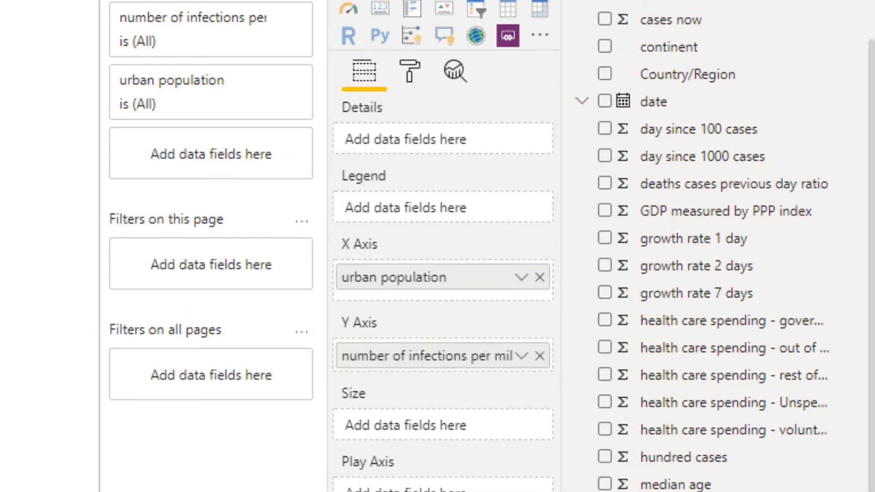
left_click(521, 355)
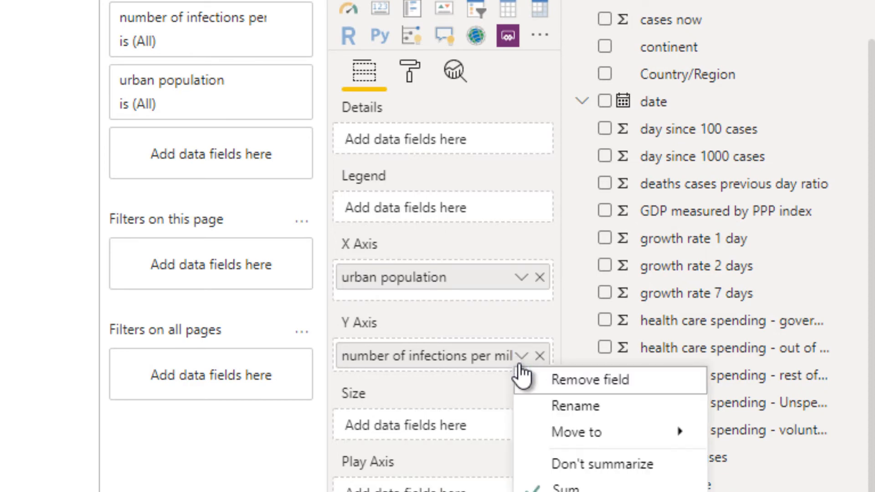
key("Escape")
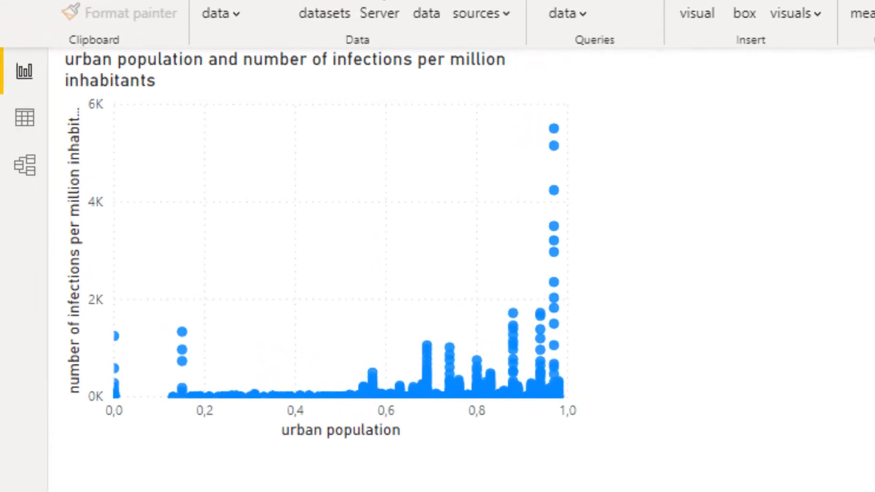
left_click(257, 269)
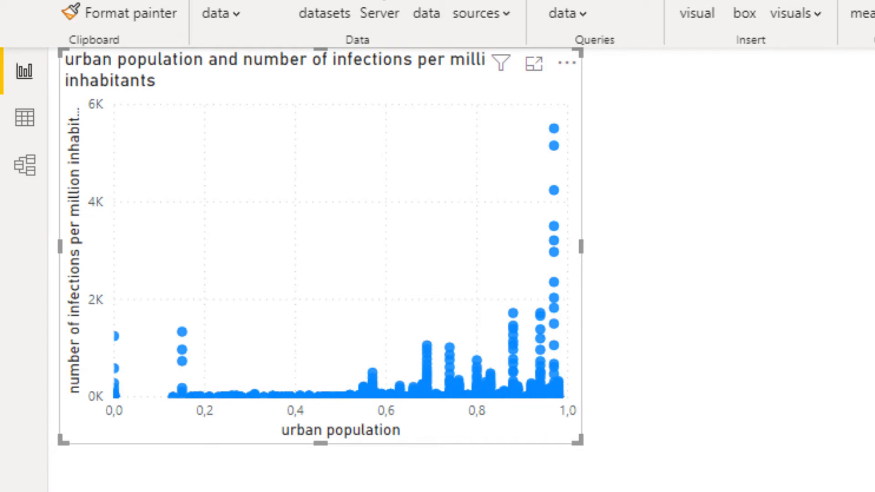
key("Escape")
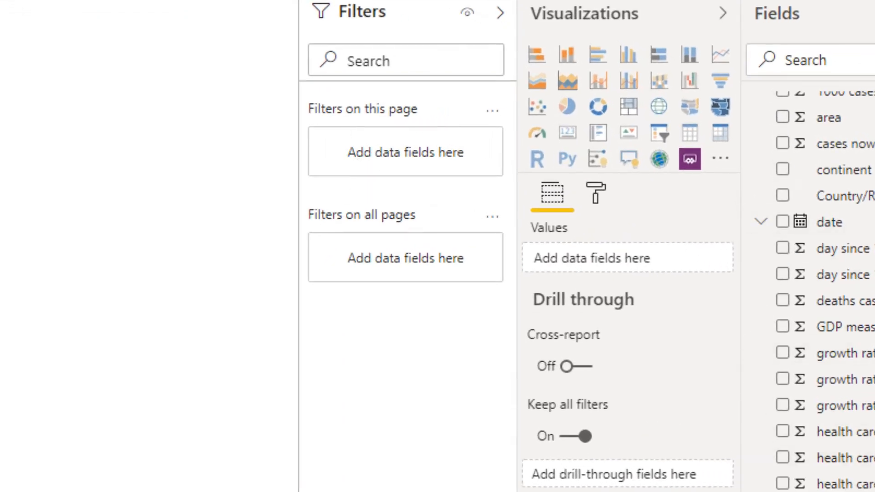
- Filter the whole page by date to only maandag 23 maart and collapse the filter card
left_click_drag(848, 224, 429, 165)
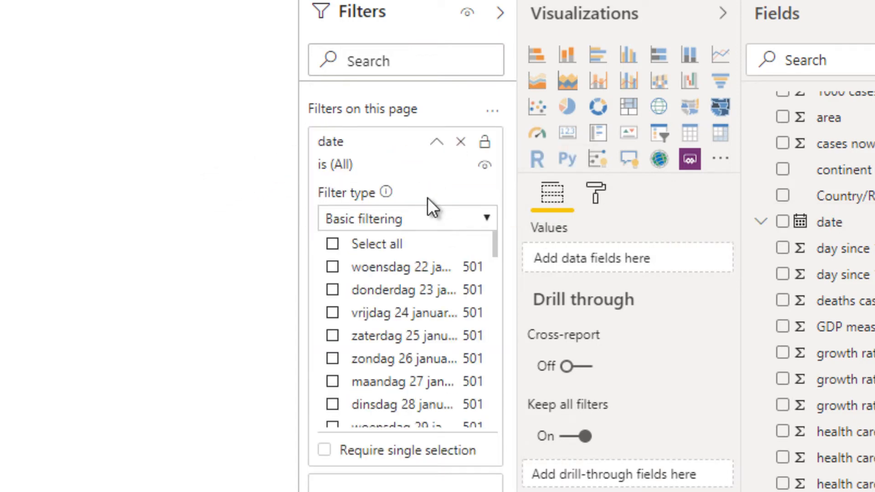
left_click(406, 219)
left_click(405, 219)
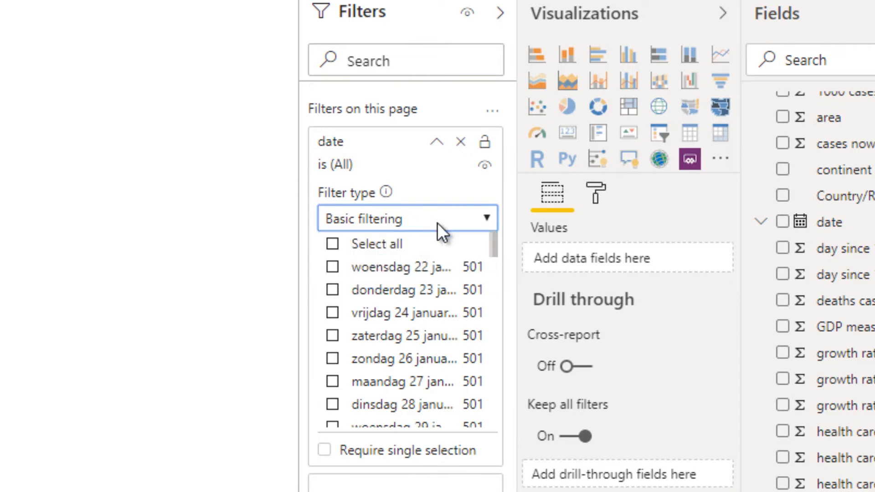
left_click_drag(494, 256, 496, 455)
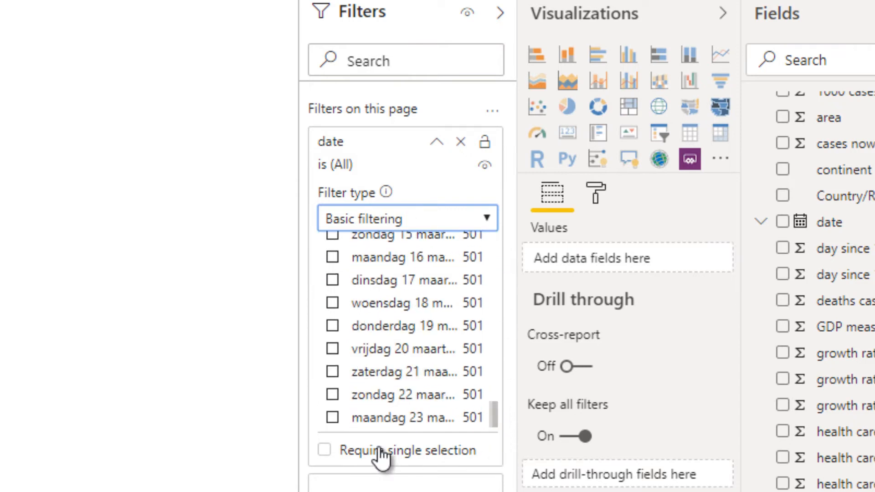
left_click(333, 417)
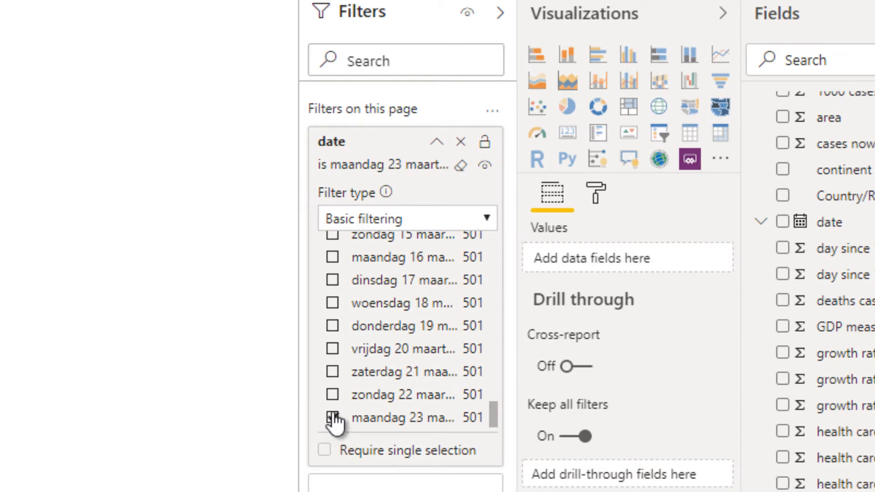
left_click(436, 143)
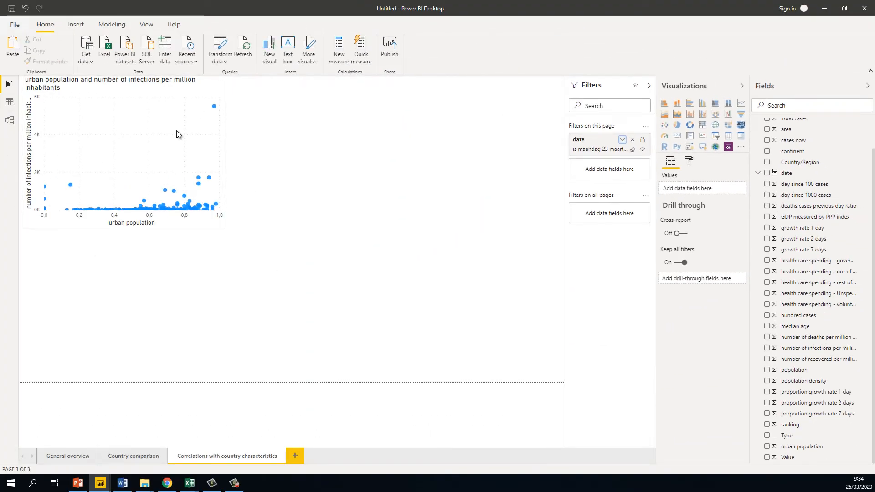
- Enlarge the scatter chart slightly and move it flush with the page's left edge
left_click(175, 137)
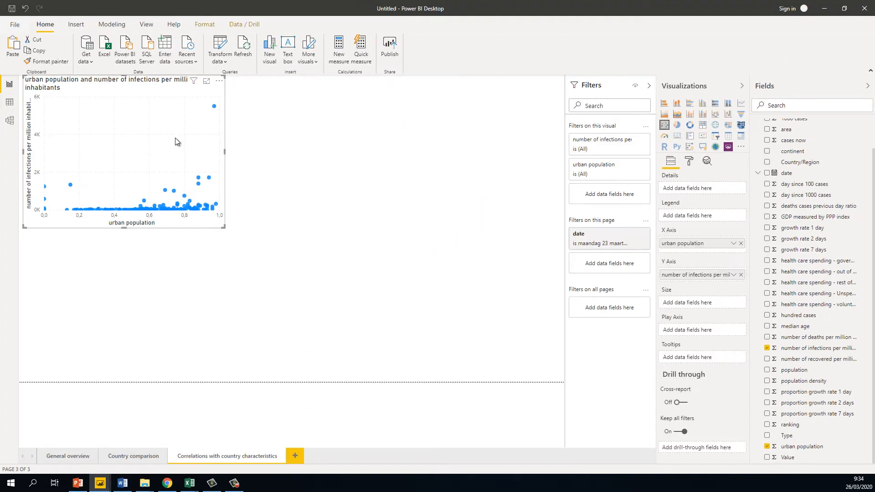
left_click_drag(223, 226, 226, 234)
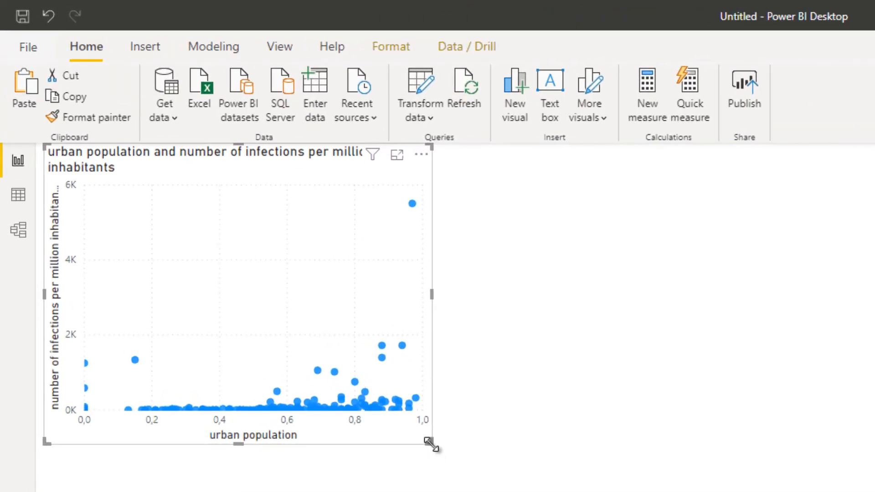
left_click_drag(418, 175, 409, 175)
key("ctrl+c")
key("ctrl+v")
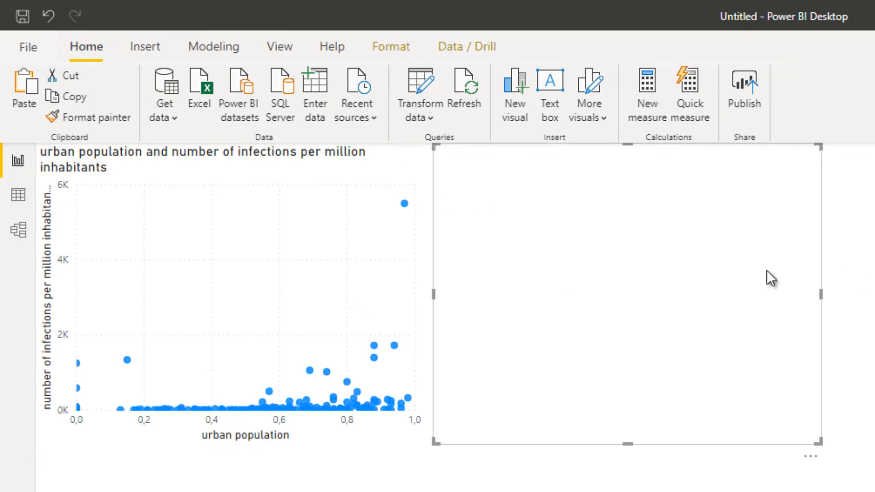
left_click(351, 292)
left_click(648, 287)
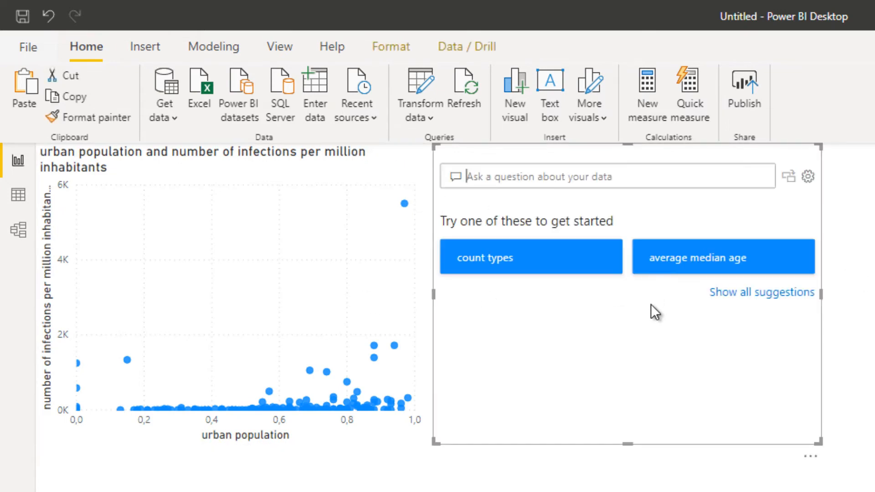
key("Delete")
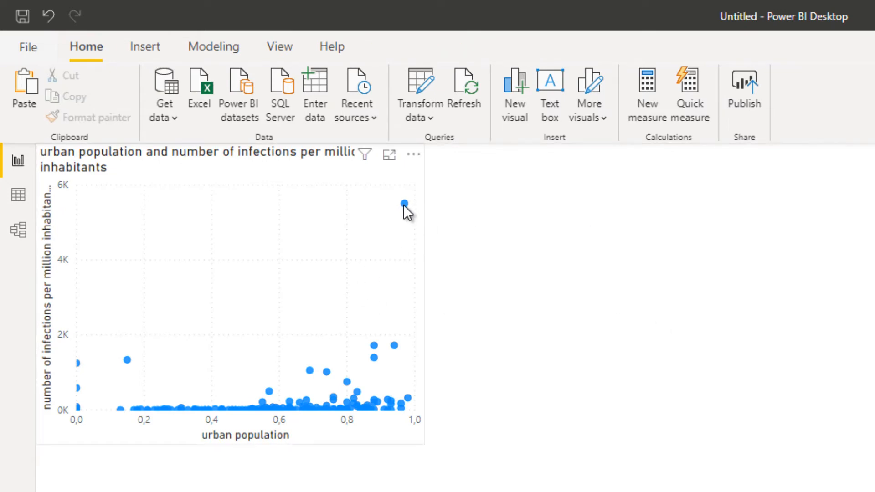
- Add Country/Region to the scatter chart's tooltips and inspect the tooltip of the highest data point
mouse_move(404, 205)
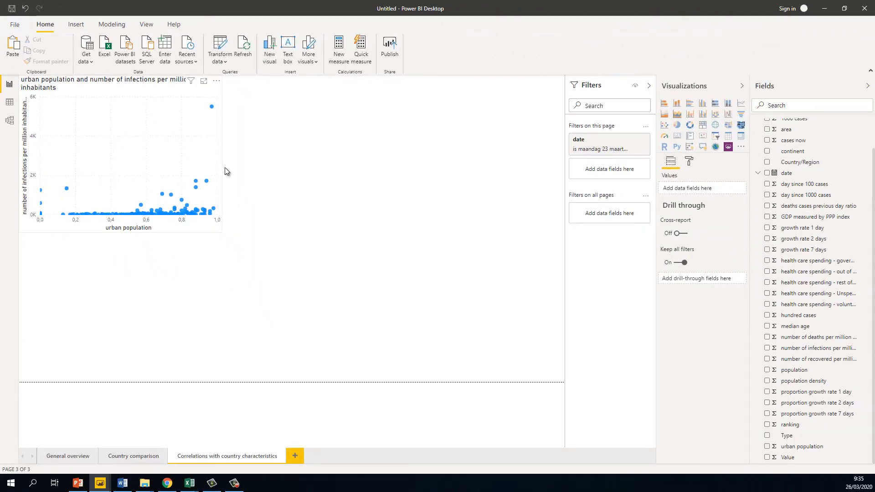
left_click(219, 171)
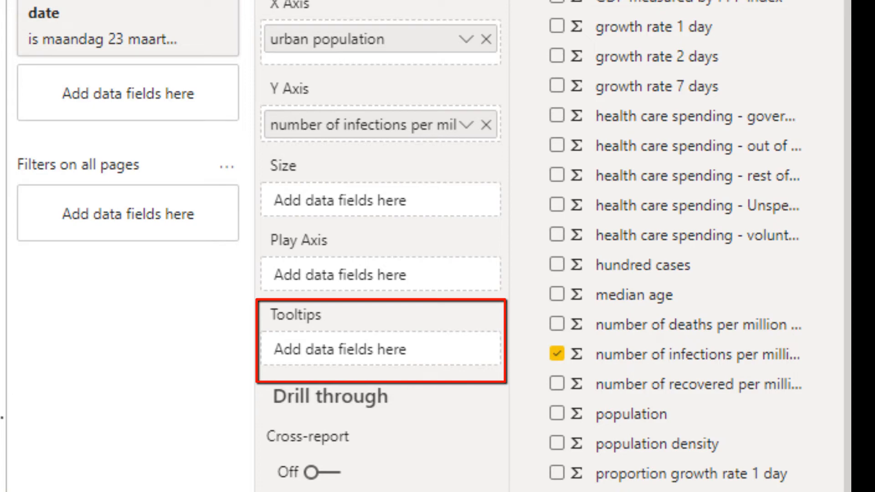
left_click_drag(460, 0, 403, 361)
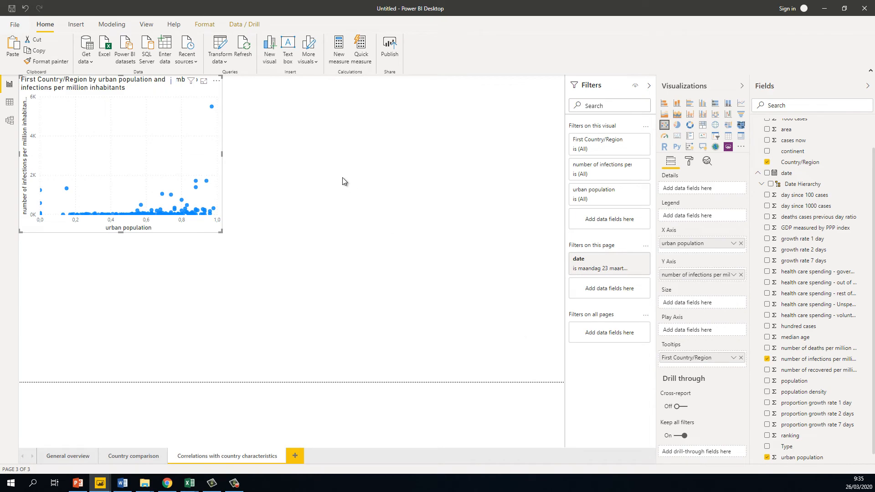
left_click(343, 178)
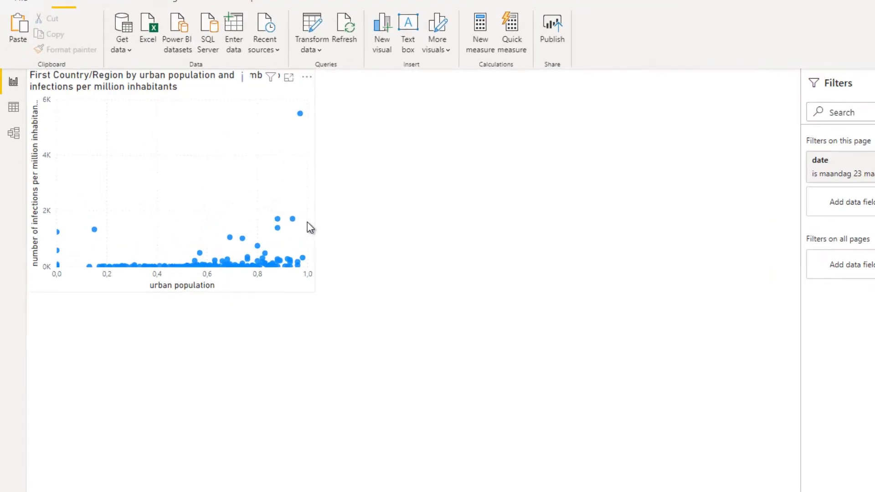
left_click(288, 188)
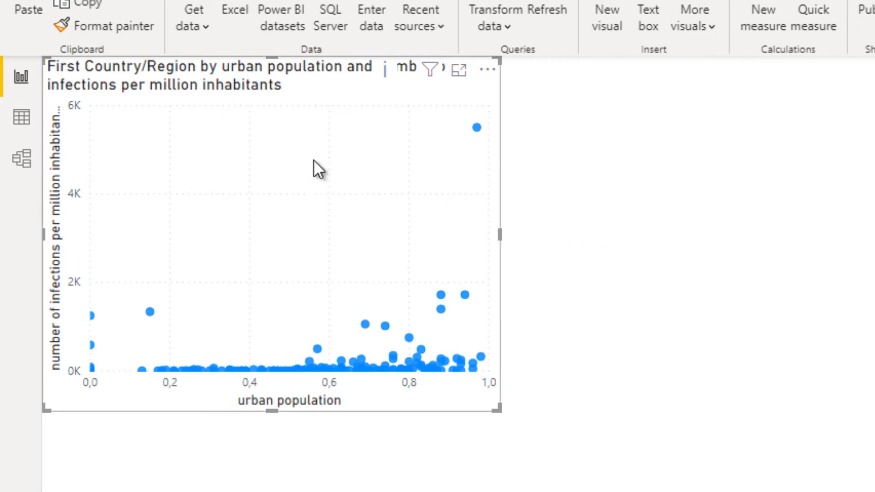
mouse_move(475, 128)
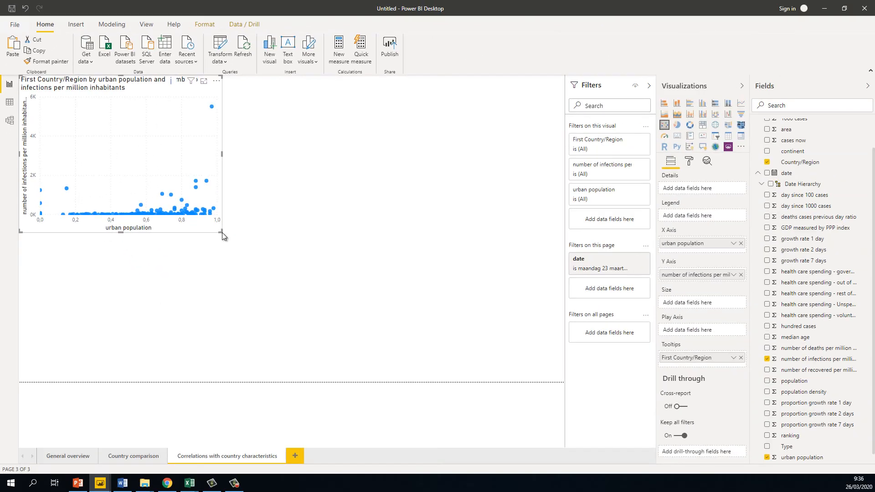
- Set the scatter chart's Y axis scale type to Log and enlarge the chart slightly
left_click_drag(223, 232, 225, 232)
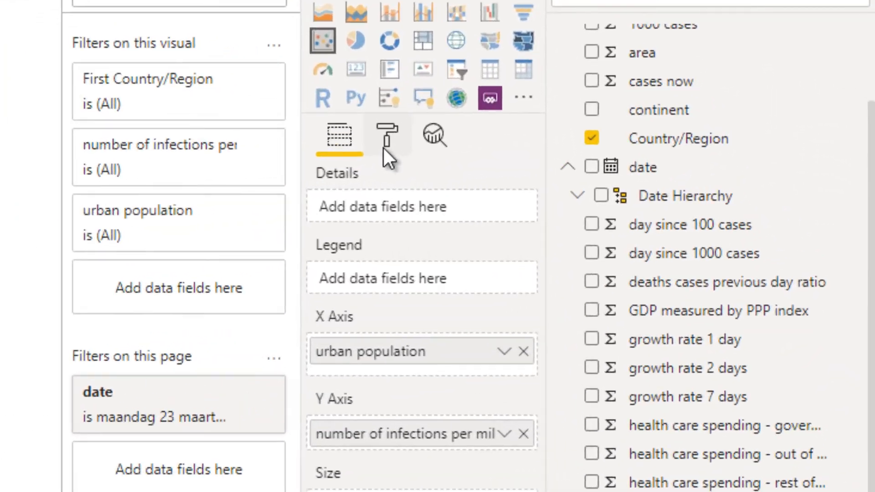
left_click(689, 161)
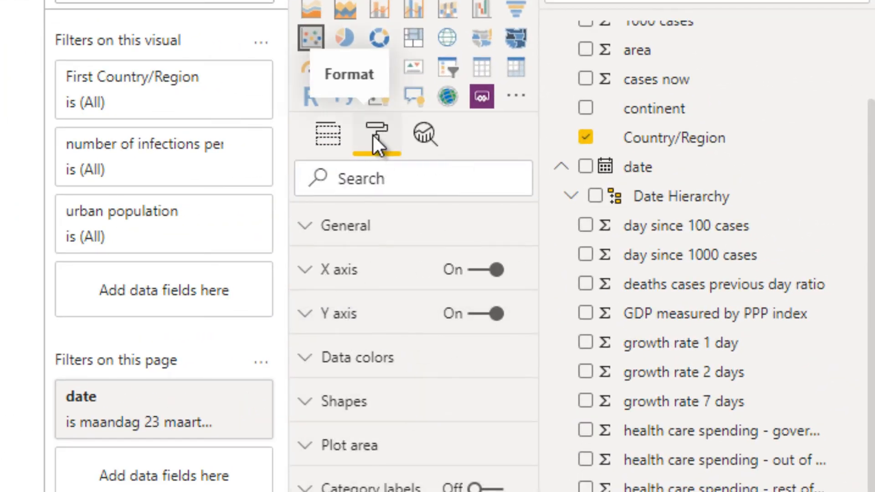
left_click(364, 321)
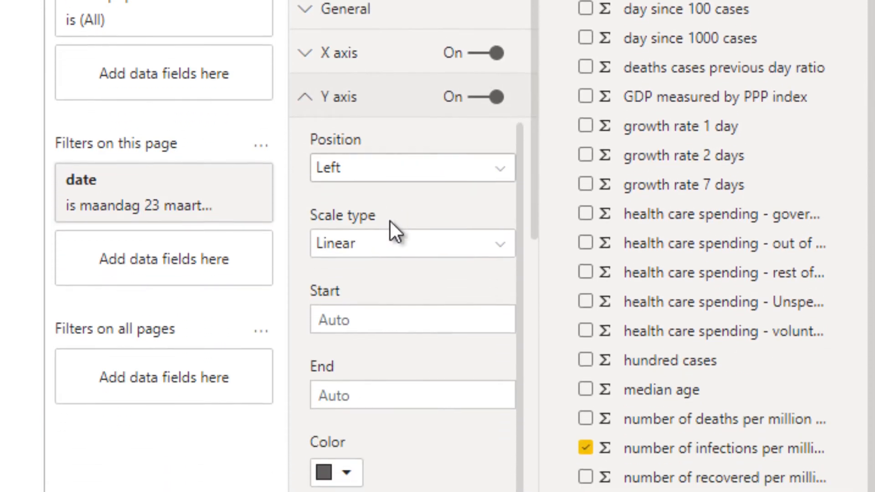
left_click(391, 219)
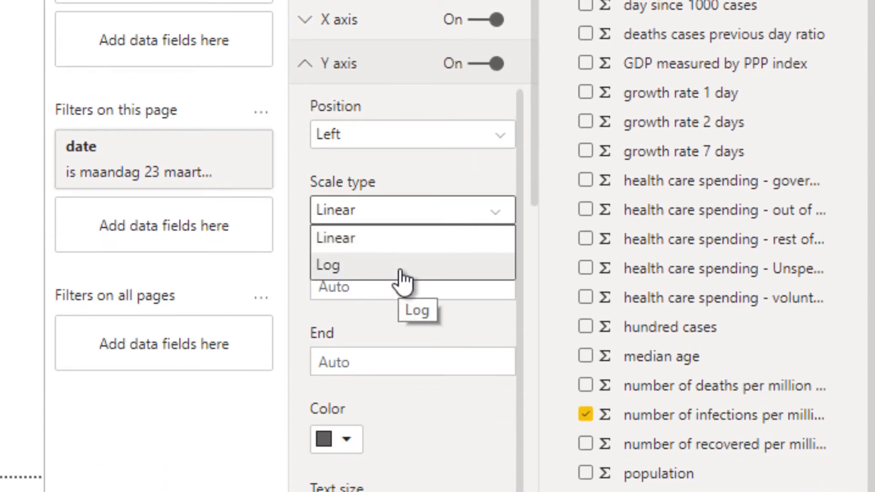
left_click(401, 268)
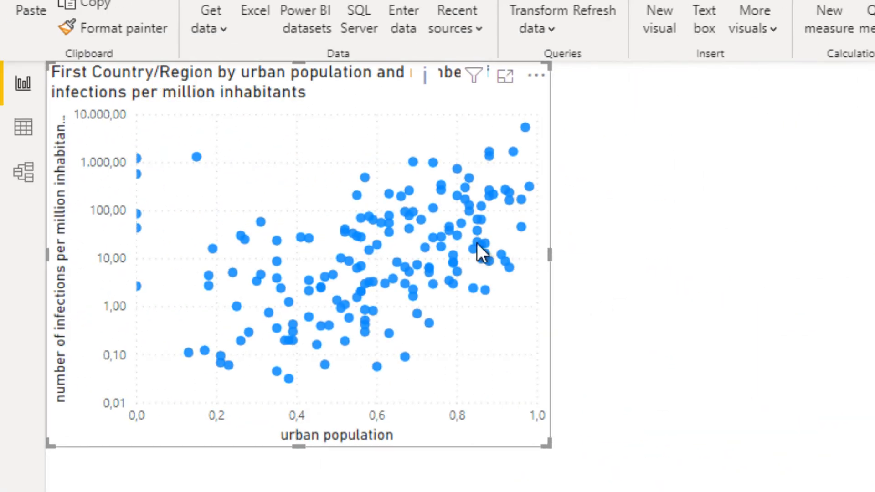
left_click_drag(592, 452, 600, 454)
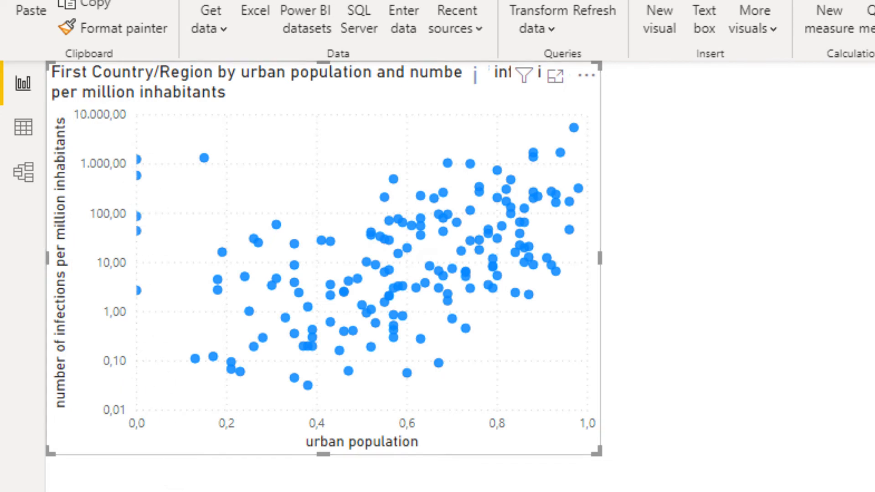
- Enlarge the scatter chart of urban population against infections per million slightly in width and height
left_click(742, 405)
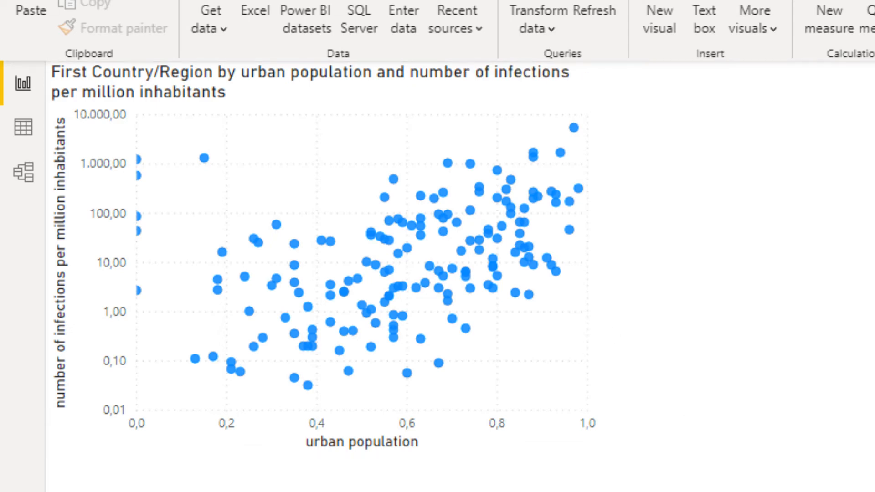
left_click(574, 349)
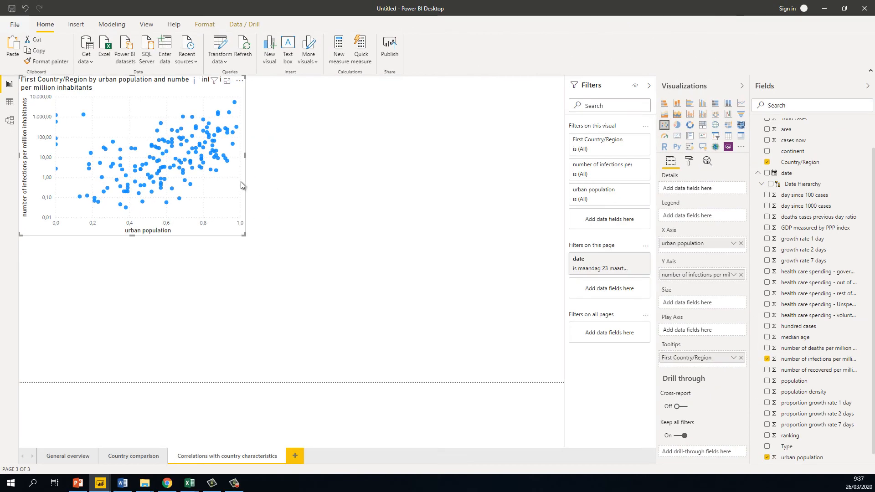
mouse_move(204, 143)
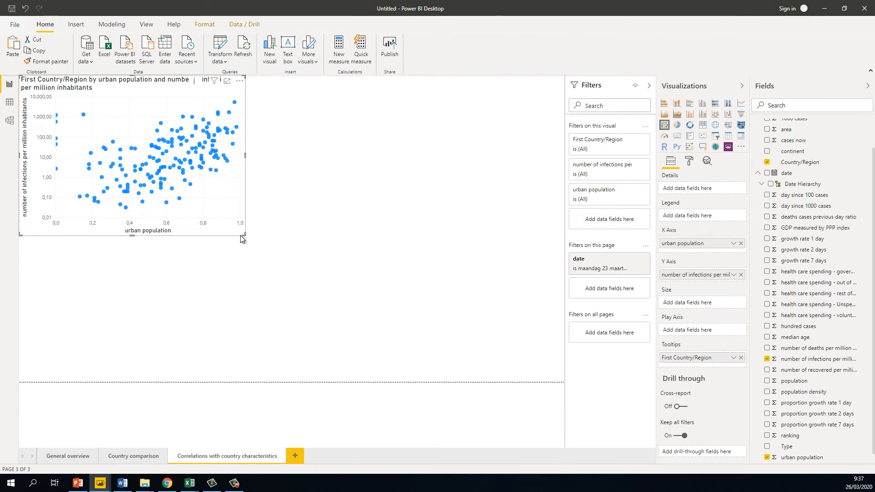
left_click_drag(248, 236, 266, 243)
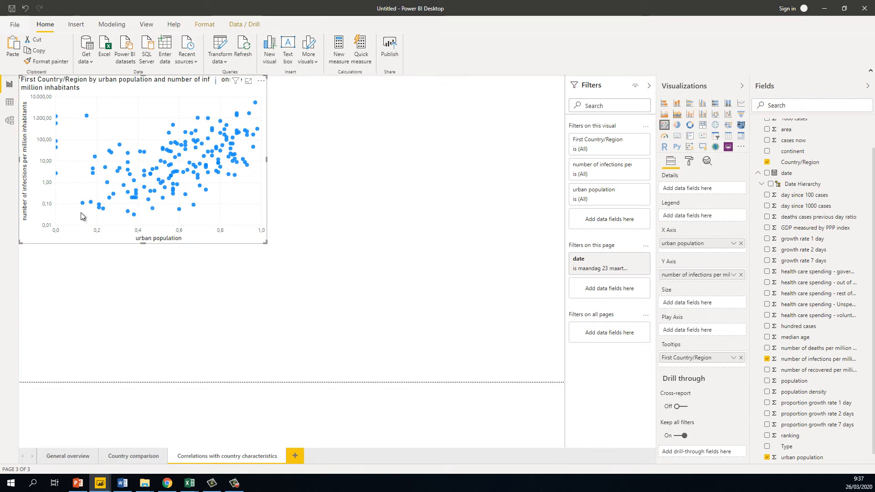
left_click(109, 294)
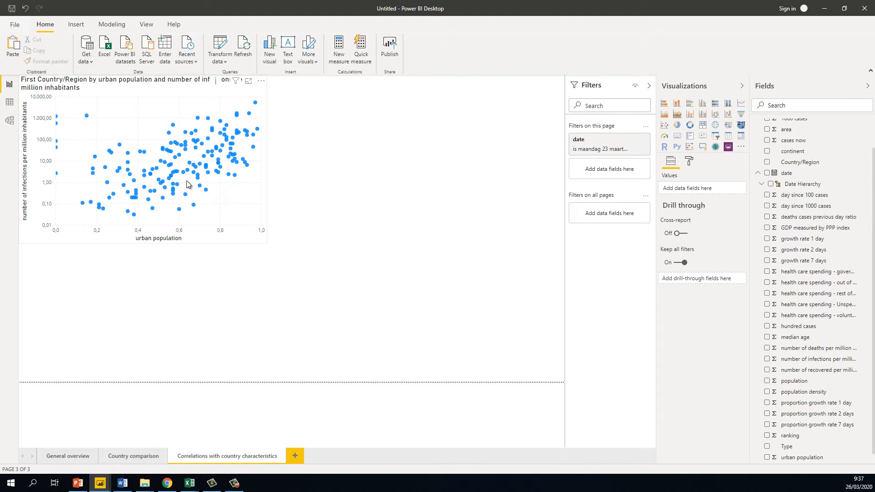
- Add a trend line to the urban population scatter chart
left_click(263, 206)
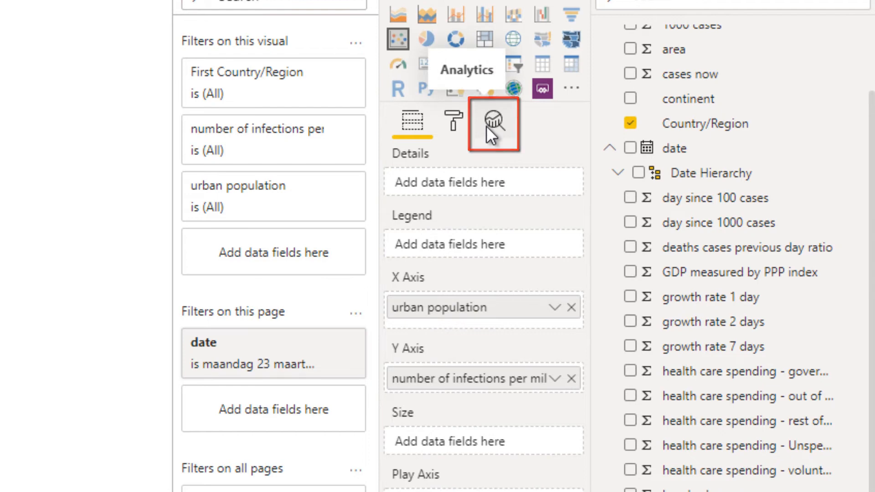
left_click(494, 122)
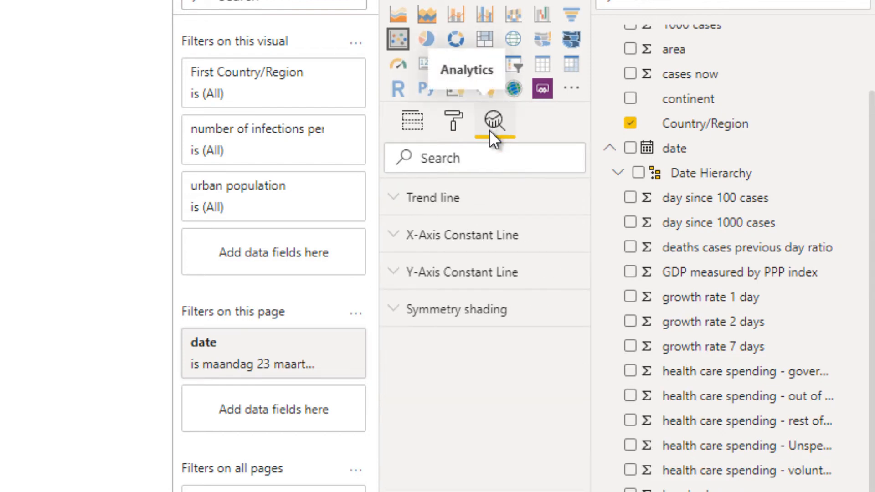
left_click(461, 200)
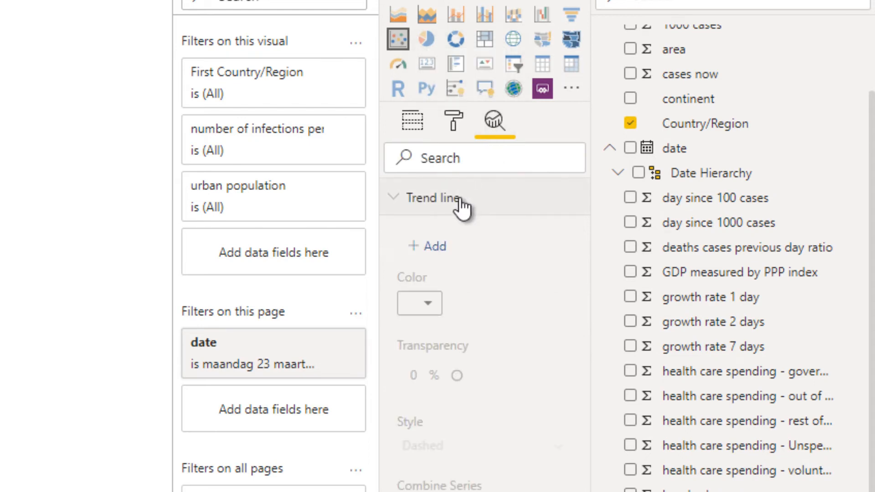
left_click(438, 252)
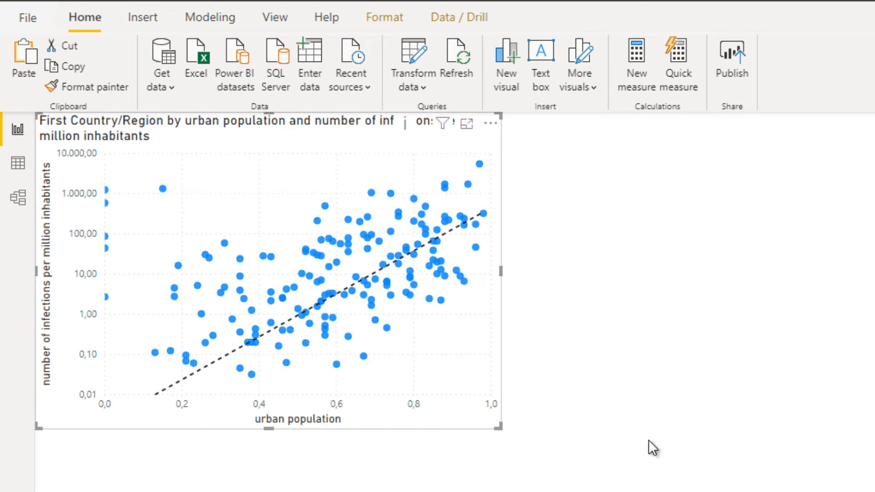
- Widen and heighten the scatter chart with the trend line a little further
left_click(502, 293)
left_click(451, 329)
left_click(609, 362)
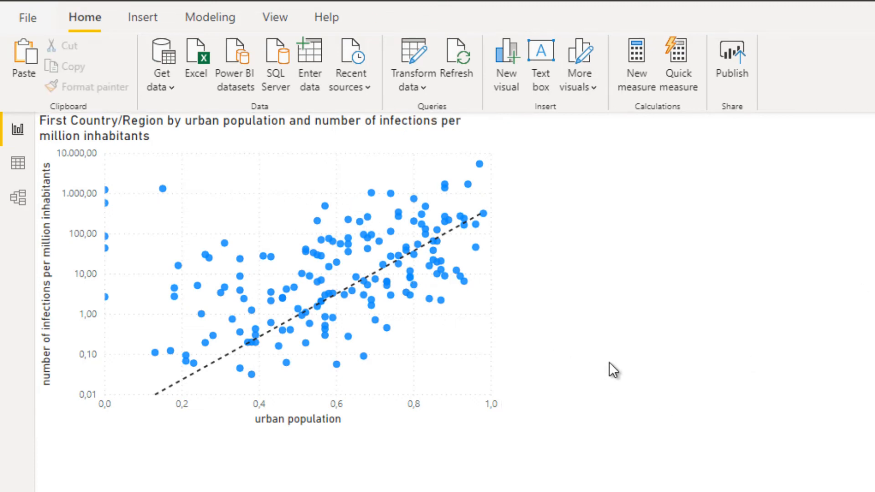
left_click(457, 379)
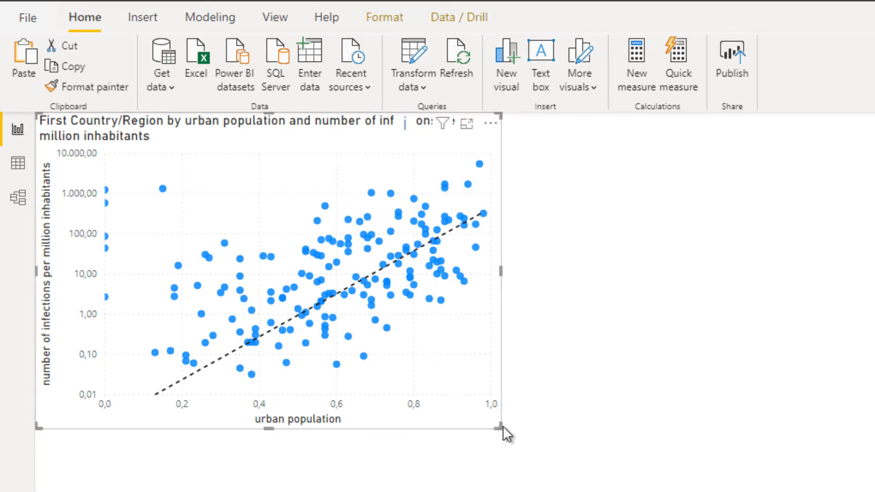
left_click_drag(503, 428, 522, 438)
left_click(622, 344)
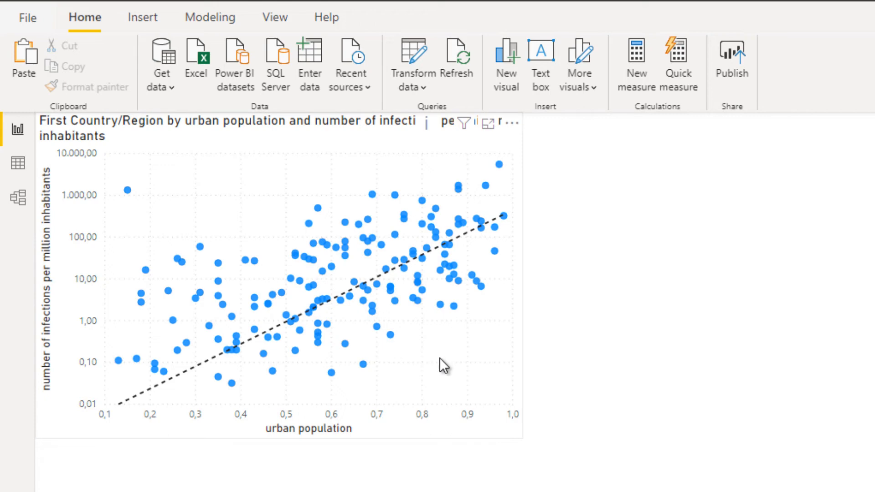
left_click(501, 360)
left_click(601, 360)
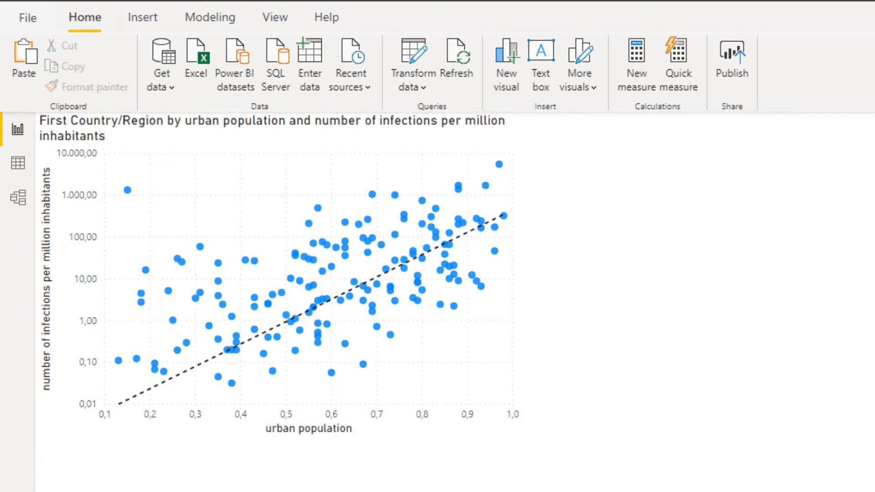
- Use the continent field as the scatter chart's legend and stretch the chart slightly at its lower corner
left_click(514, 396)
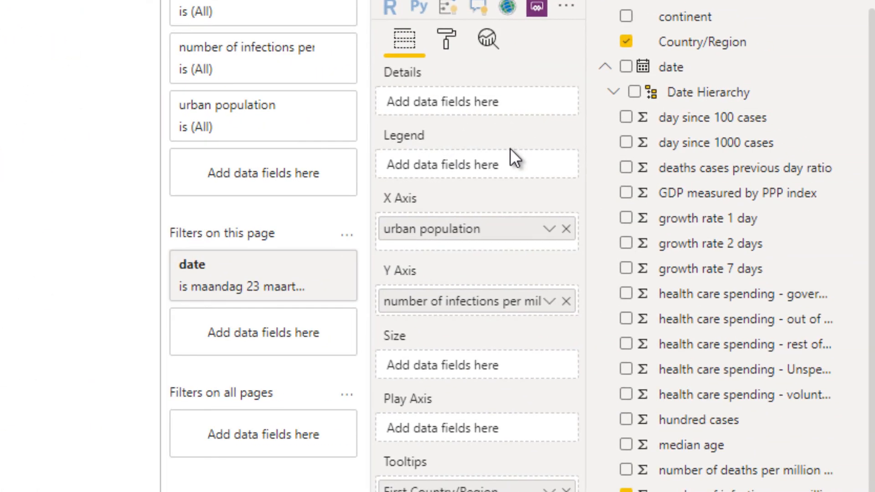
scroll(719, 85, "up", 3)
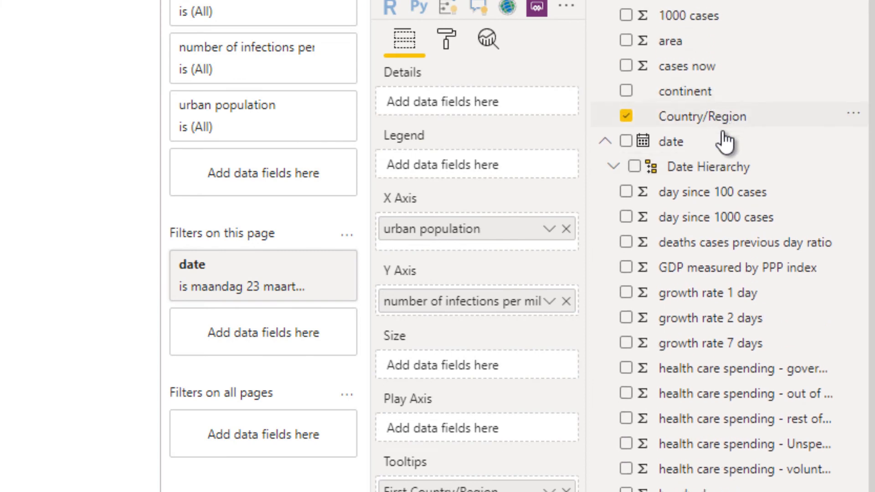
left_click_drag(720, 96, 517, 172)
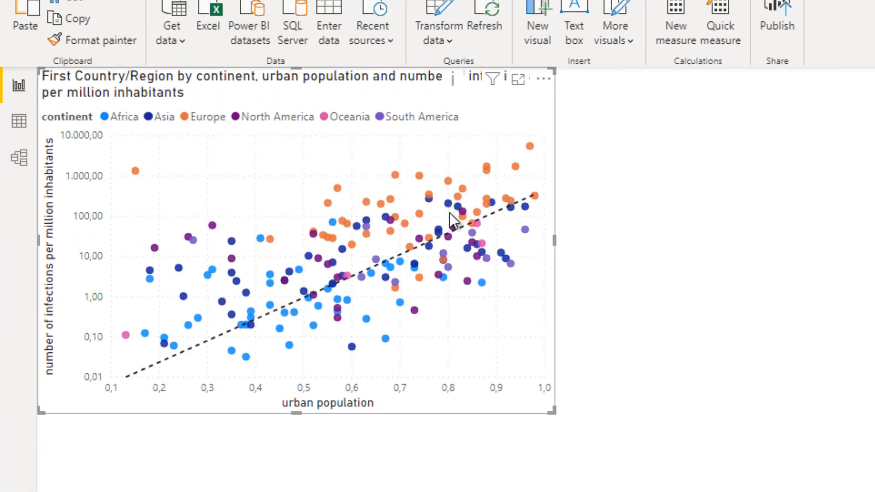
mouse_move(552, 413)
left_mouse_down()
mouse_move(536, 412)
mouse_move(559, 416)
left_mouse_up()
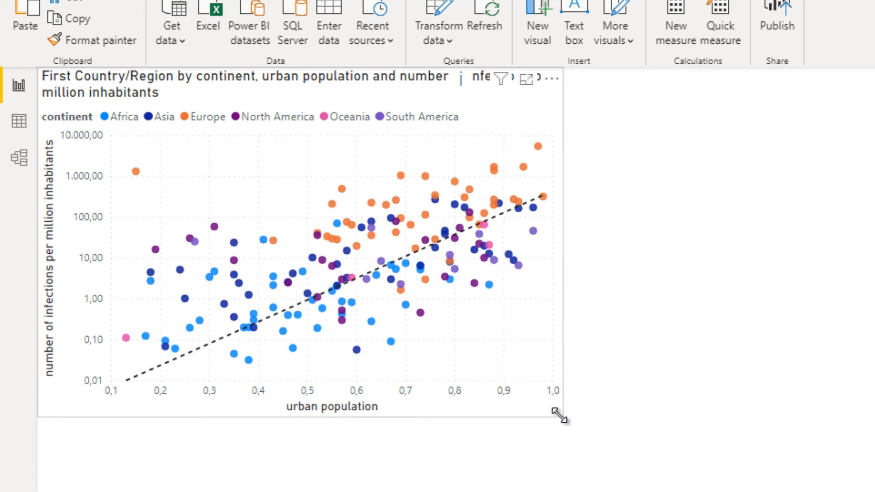
left_click(611, 404)
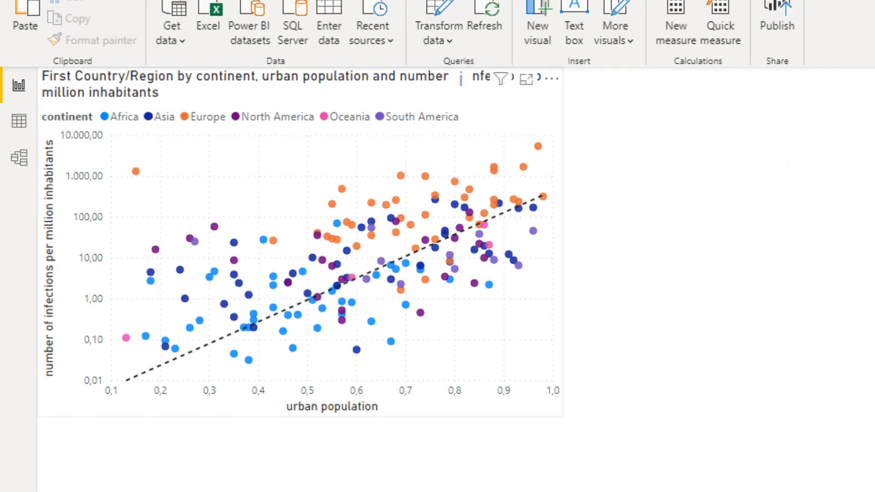
- Set the scatter chart's data colors to orange for Africa and gold (#D9B300, Theme color 7) for Asia
left_click(540, 290)
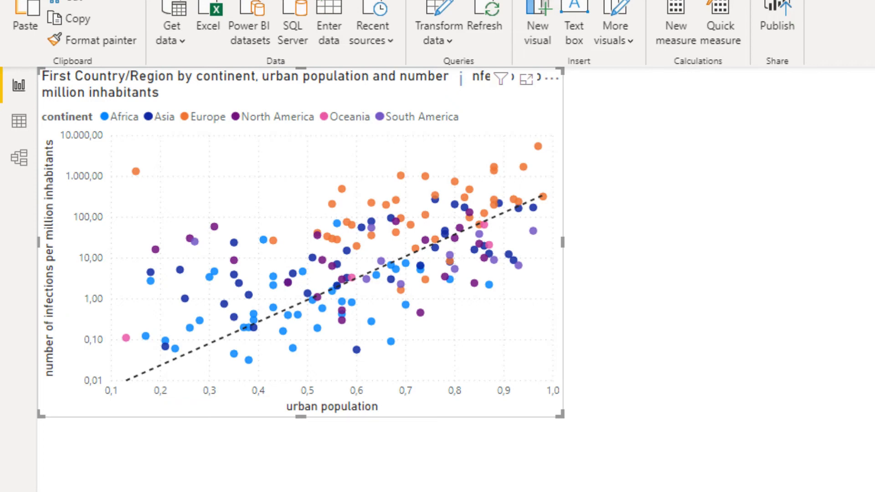
left_click(806, 184)
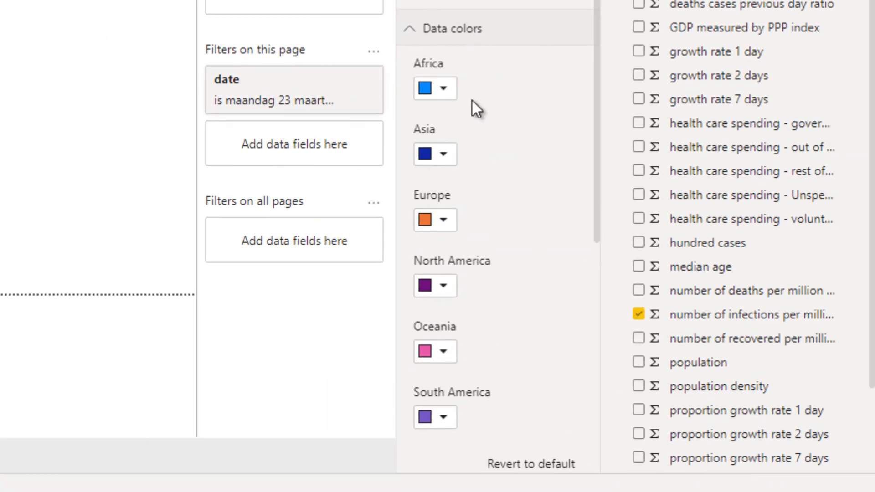
left_click(443, 89)
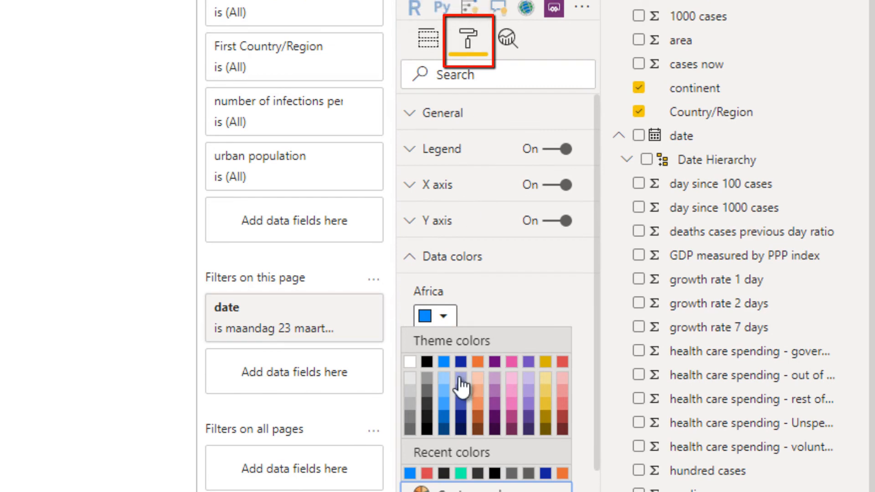
left_click(477, 361)
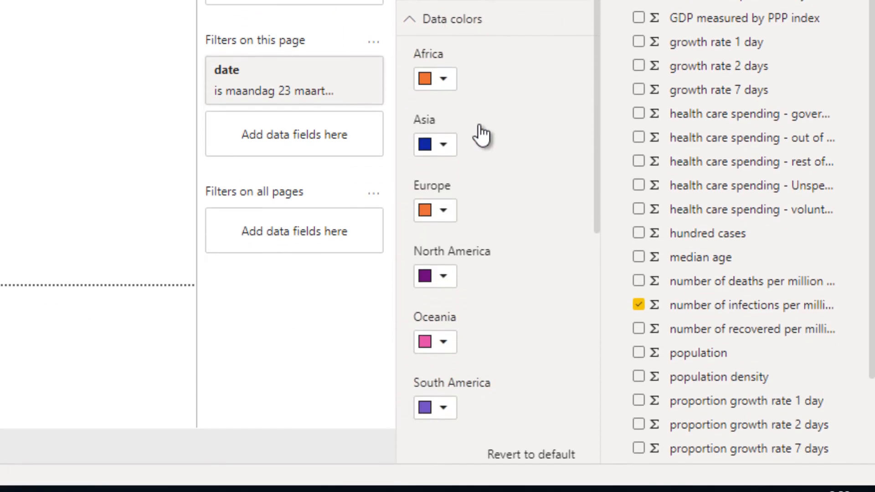
left_click(441, 146)
left_click(548, 192)
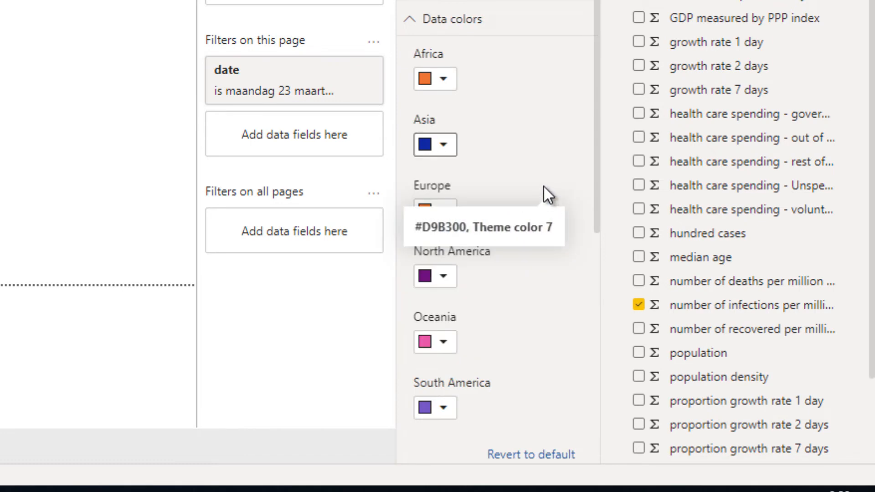
left_click(443, 155)
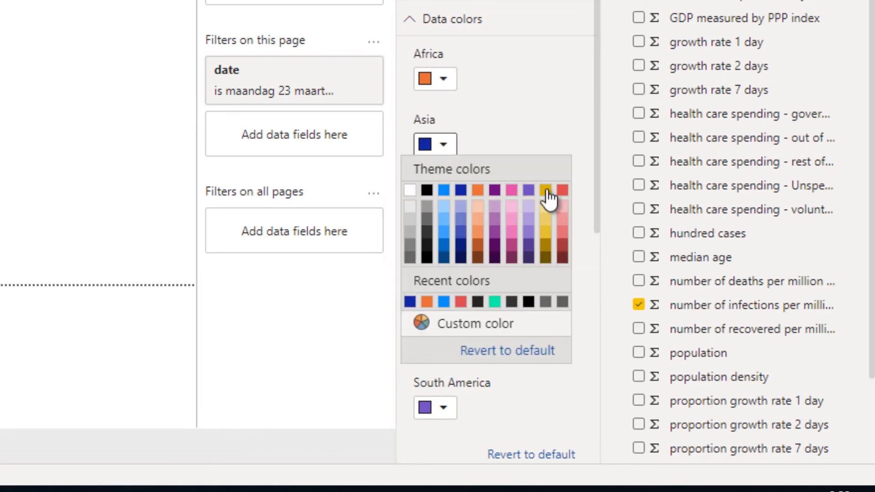
left_click(548, 191)
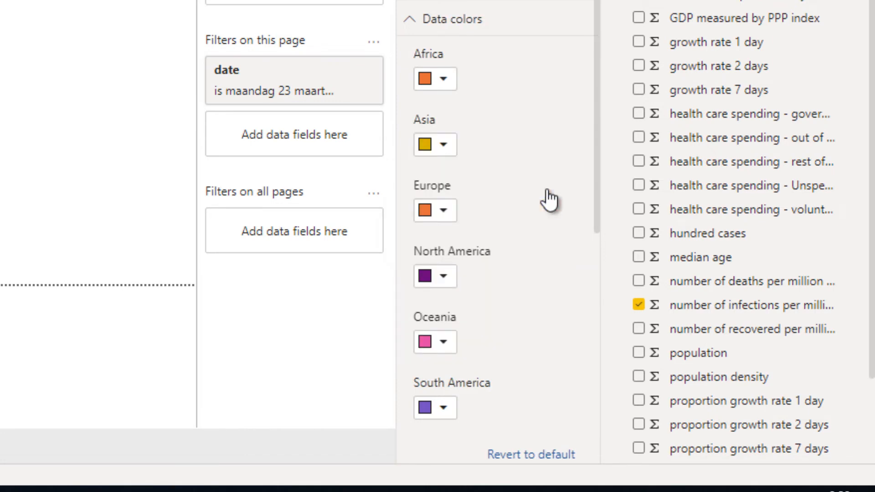
- Set the data colors to dark blue for Europe and red for North America
left_click(441, 211)
left_click(460, 256)
scroll(480, 190, "down", 4)
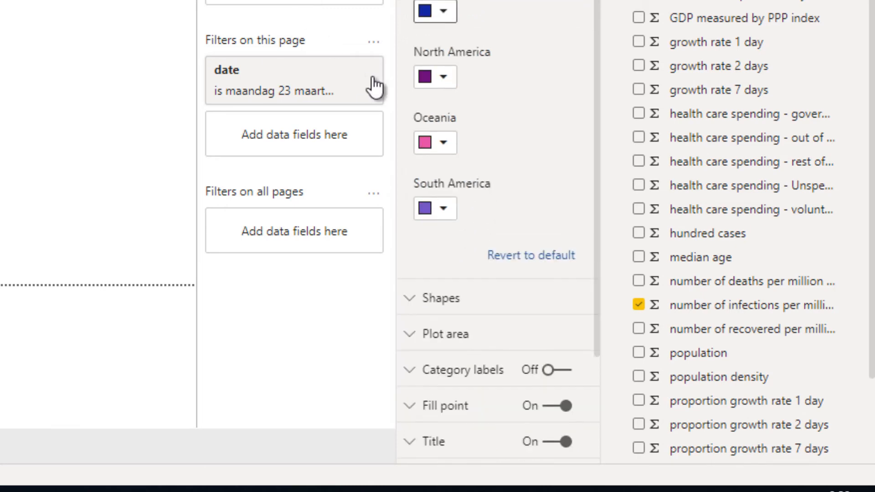
left_click(442, 86)
left_click(433, 84)
left_click(438, 87)
left_click(494, 3)
- Set the data colors to light blue (#70bbff, Theme color 1, 40% lighter) for Oceania and pink for South America
left_click(445, 144)
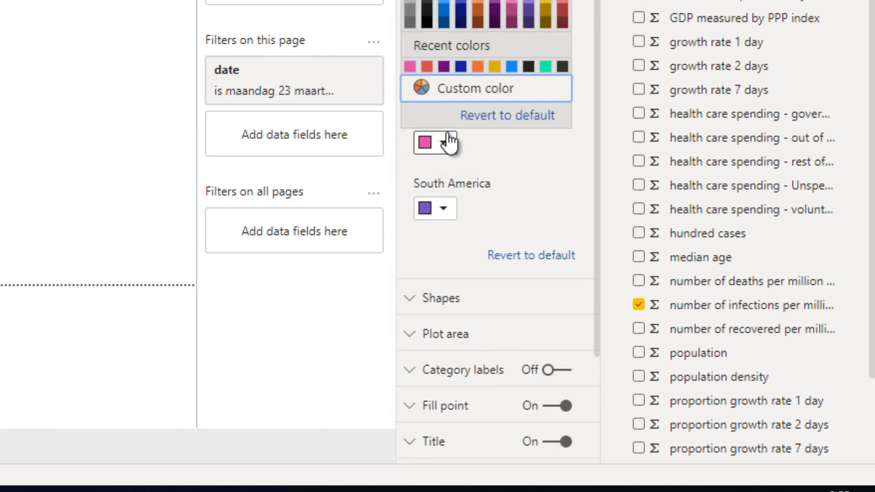
left_click(448, 2)
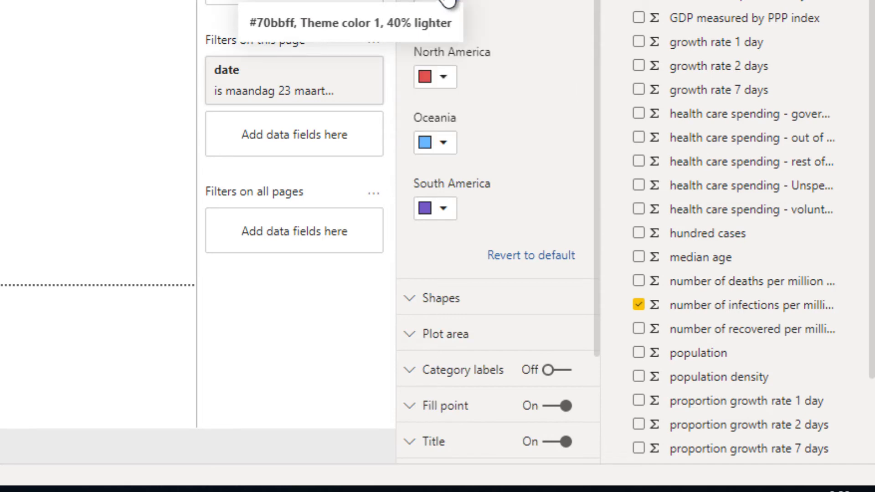
left_click(442, 145)
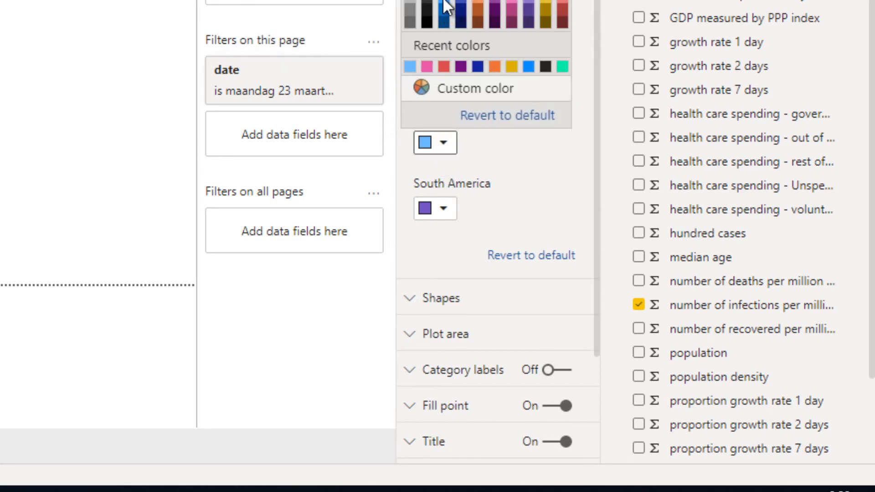
left_click(442, 211)
left_click(441, 209)
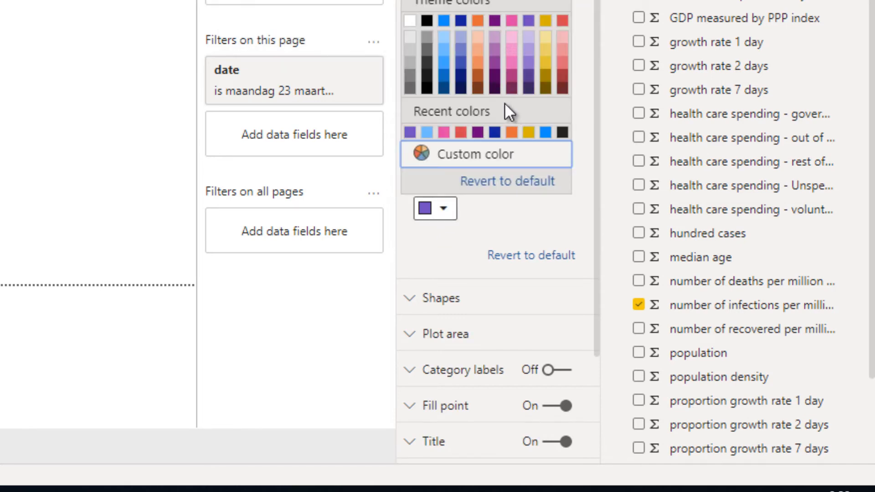
left_click(444, 134)
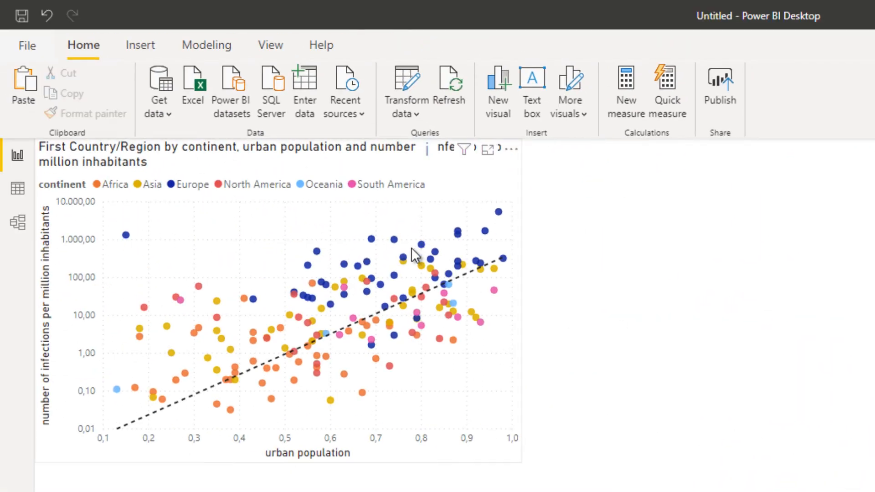
left_click(263, 240)
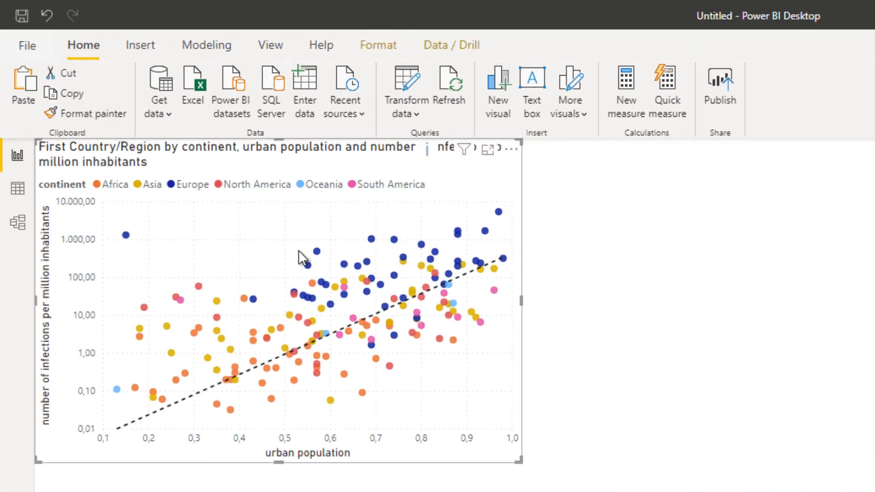
left_click(613, 452)
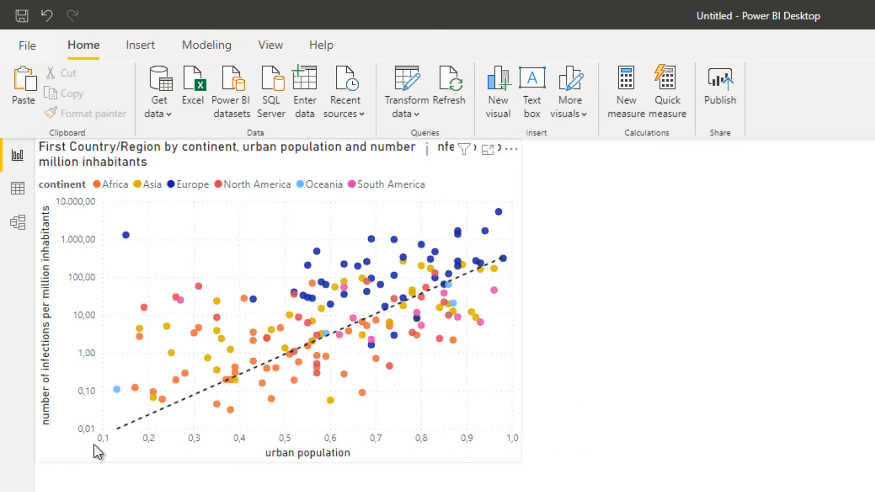
left_click(519, 449)
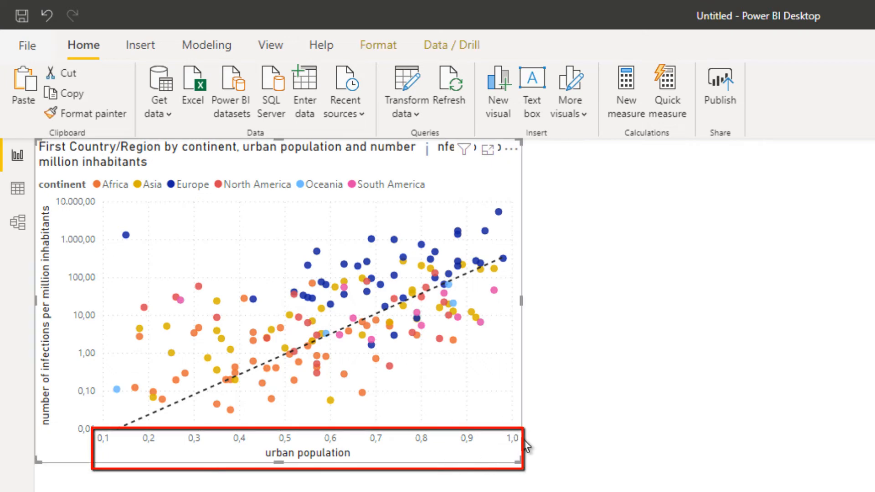
left_click(609, 431)
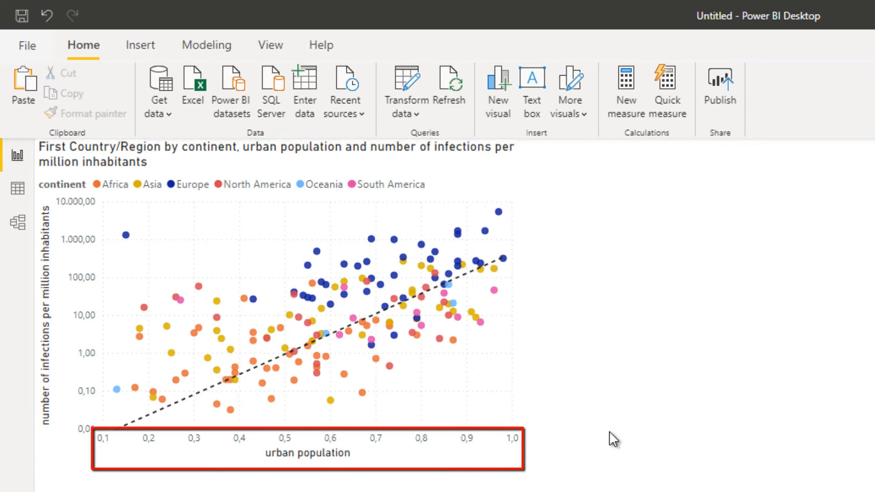
- Multiply the urban population column of the wrangled dataset - covid19 query by 100 and apply the query changes to the report
left_click(411, 82)
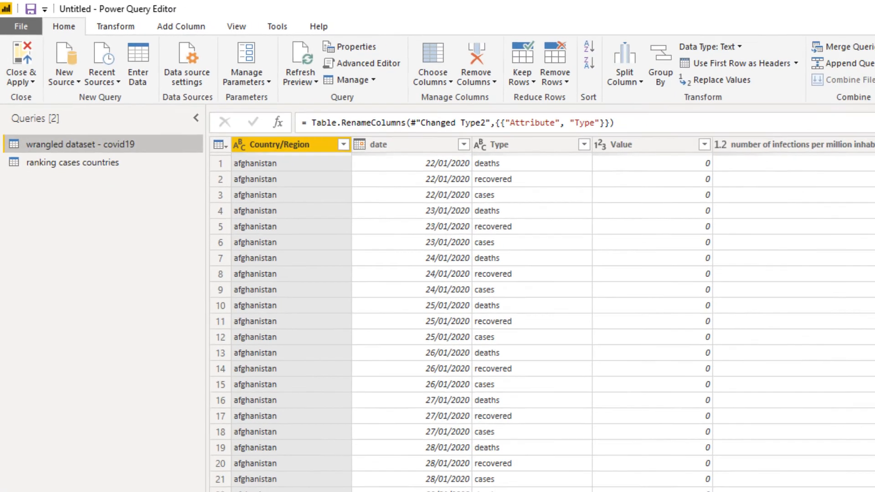
mouse_move(255, 460)
left_mouse_down()
mouse_move(530, 459)
mouse_move(511, 460)
mouse_move(522, 461)
left_mouse_up()
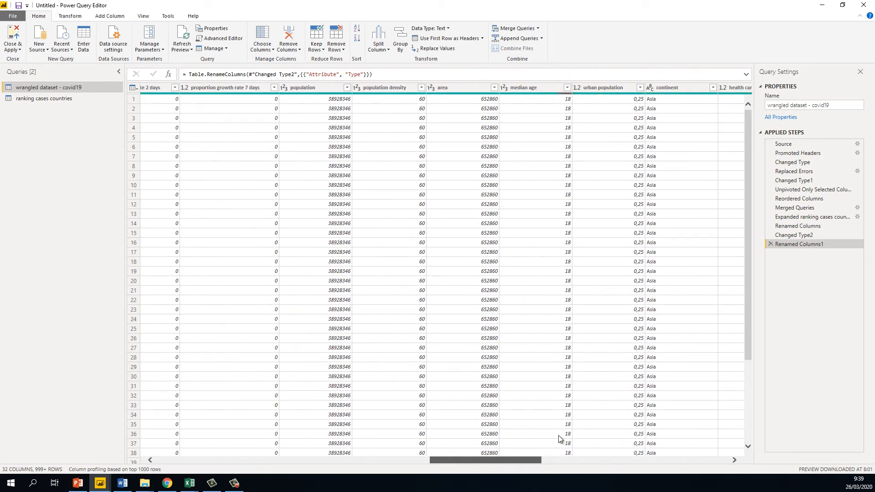
left_click(631, 87)
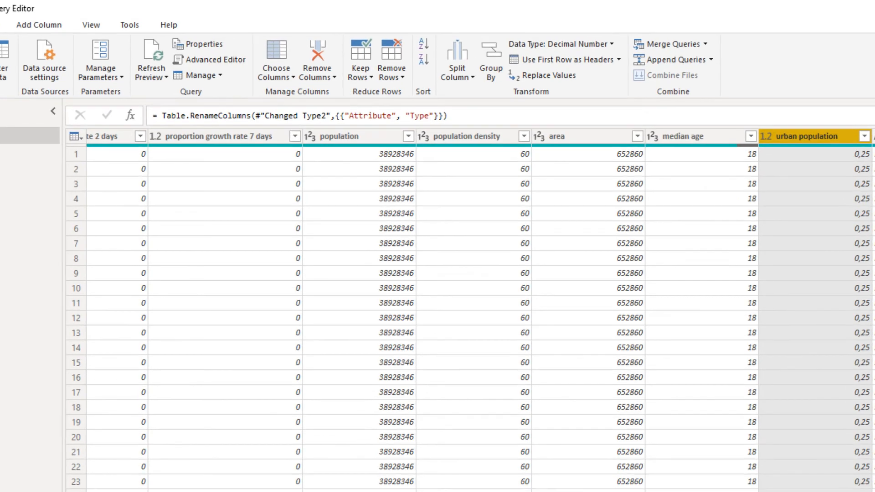
left_click_drag(624, 491, 654, 491)
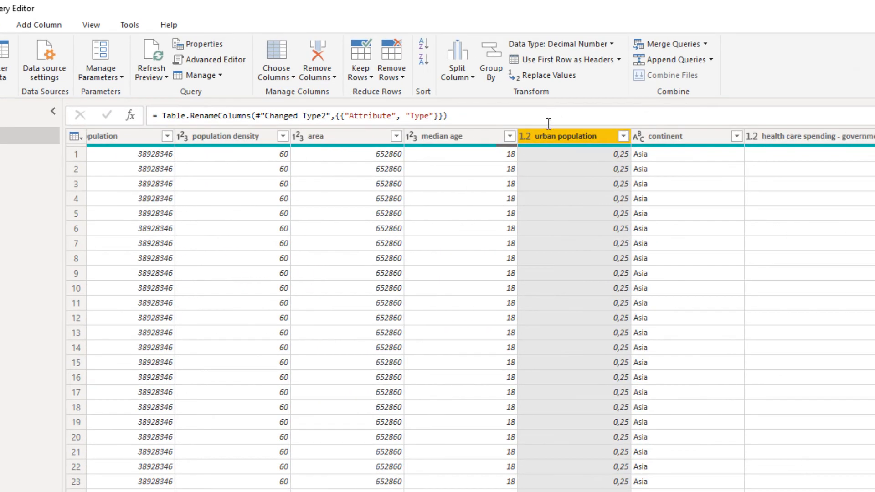
left_click(461, 75)
left_click(462, 76)
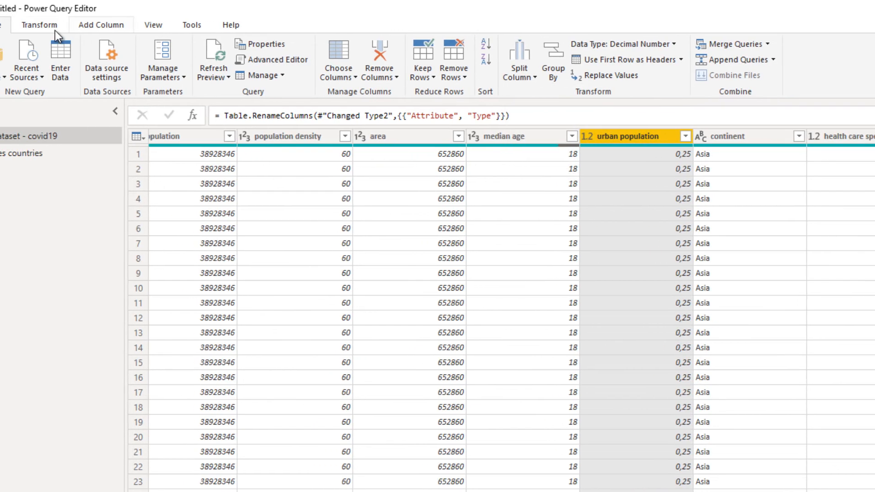
left_click(57, 25)
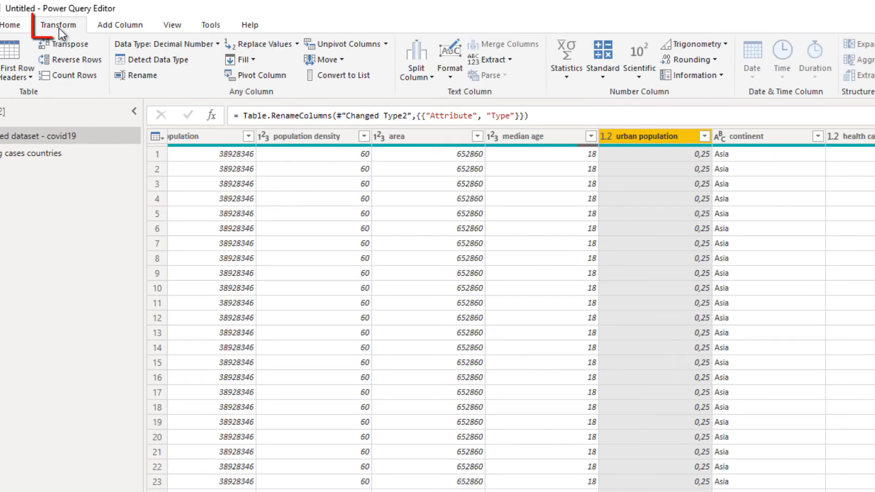
left_click(606, 76)
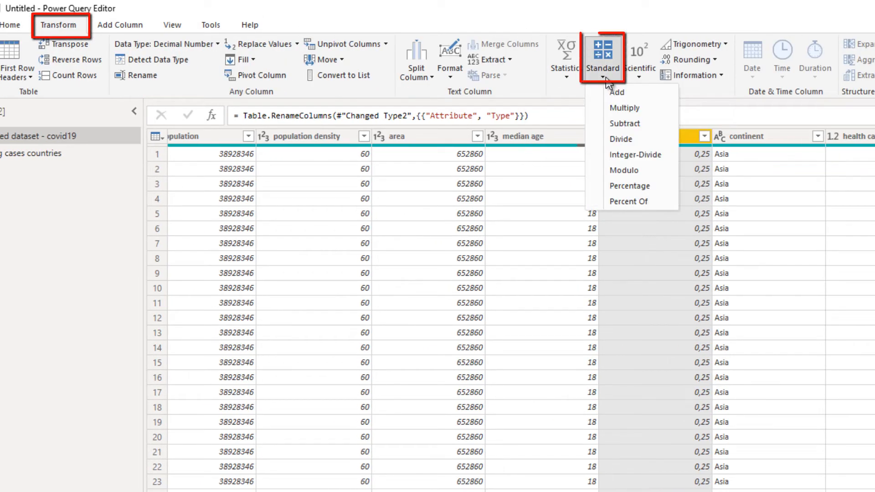
left_click(605, 109)
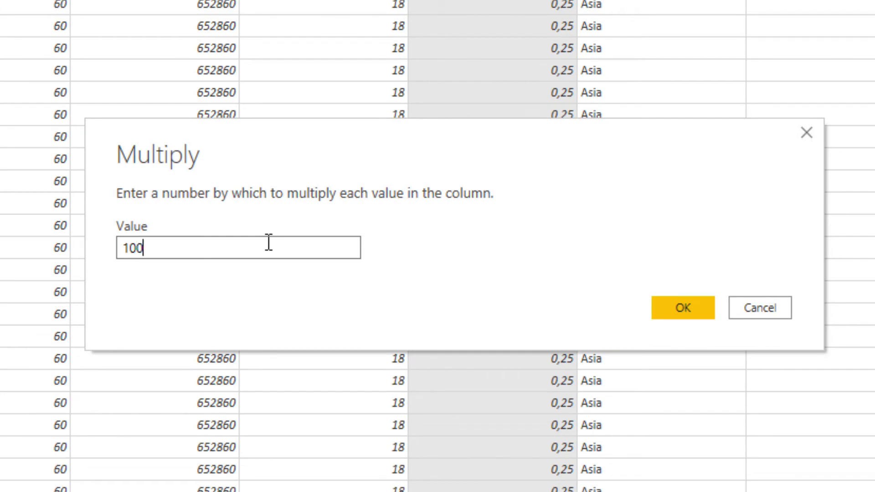
key("Return")
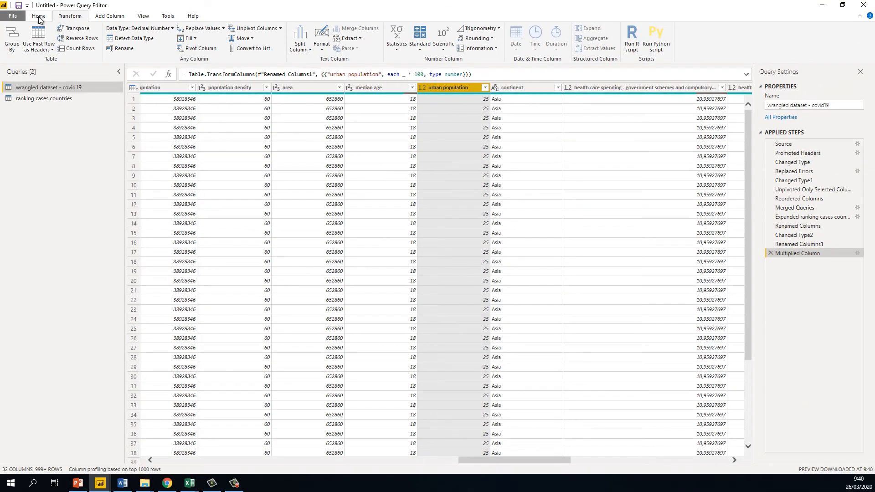
left_click(39, 18)
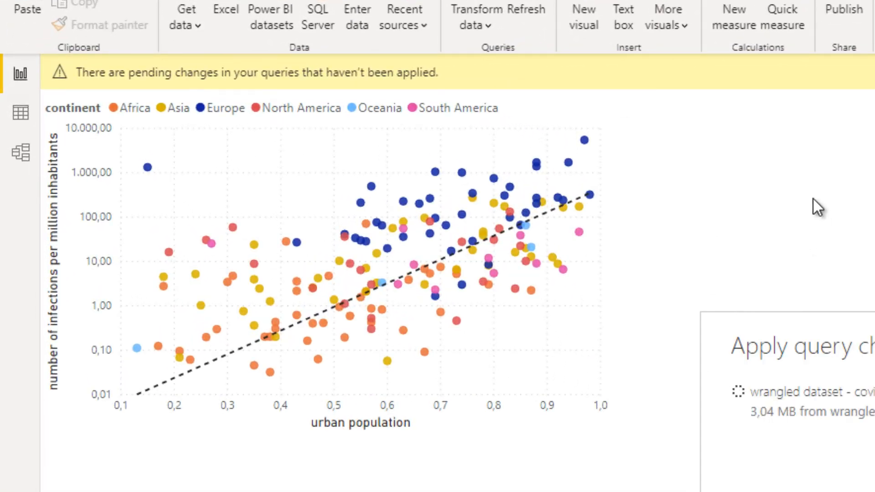
- Set the scatter chart's title to "Infections according to share urban population"
left_click(571, 359)
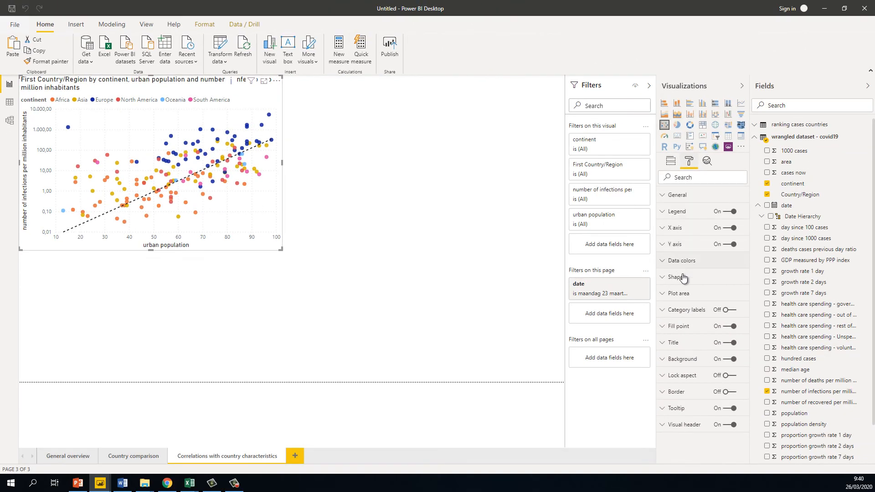
left_click(681, 343)
left_click(689, 369)
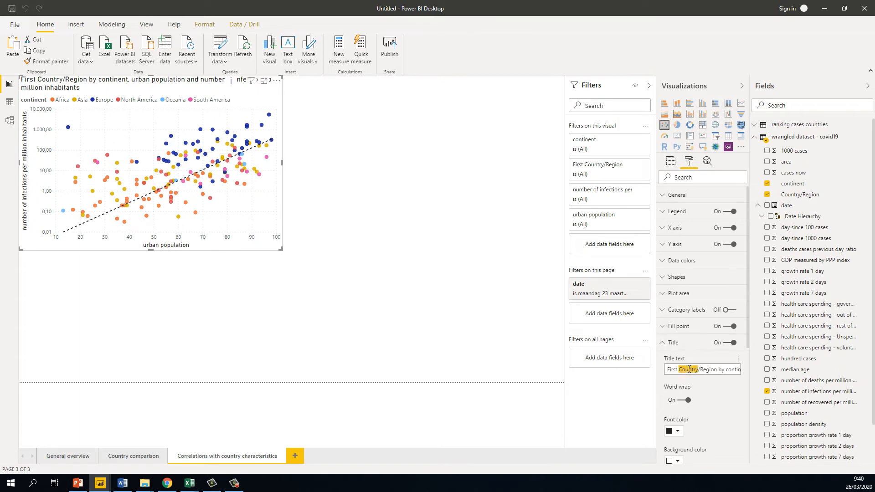
key("BackSpace")
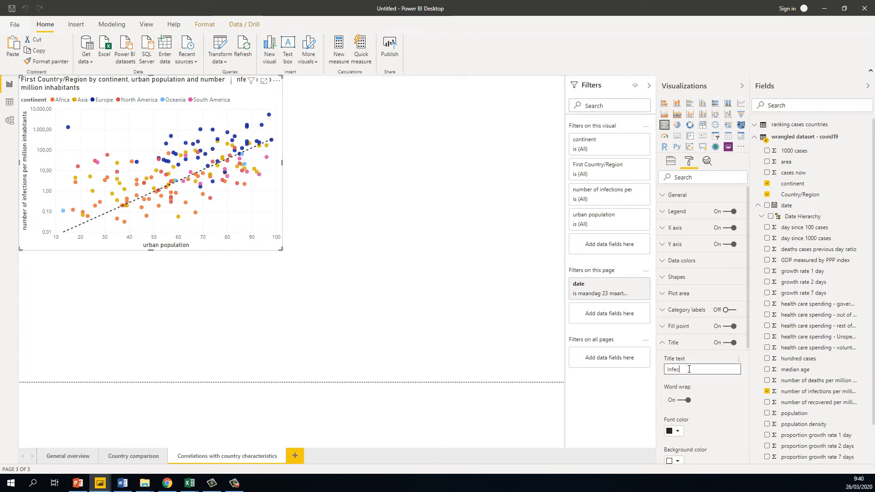
type("Infections accordin")
type("g to share urban")
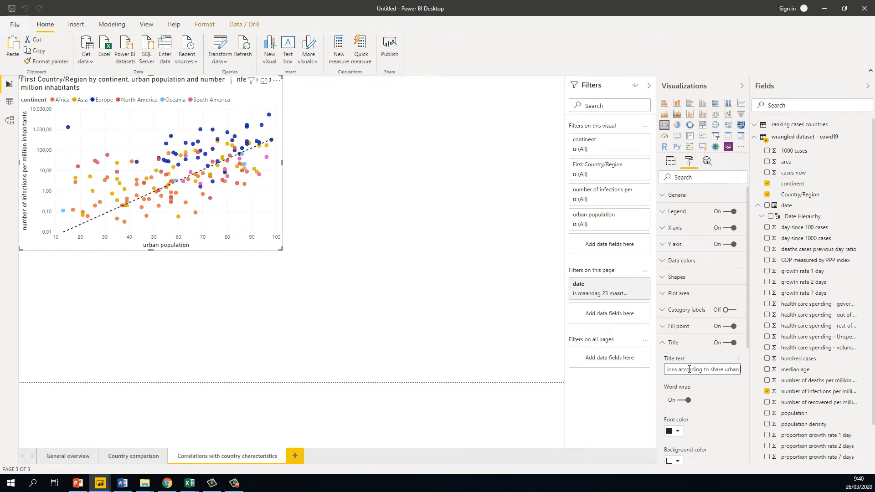
type(" population")
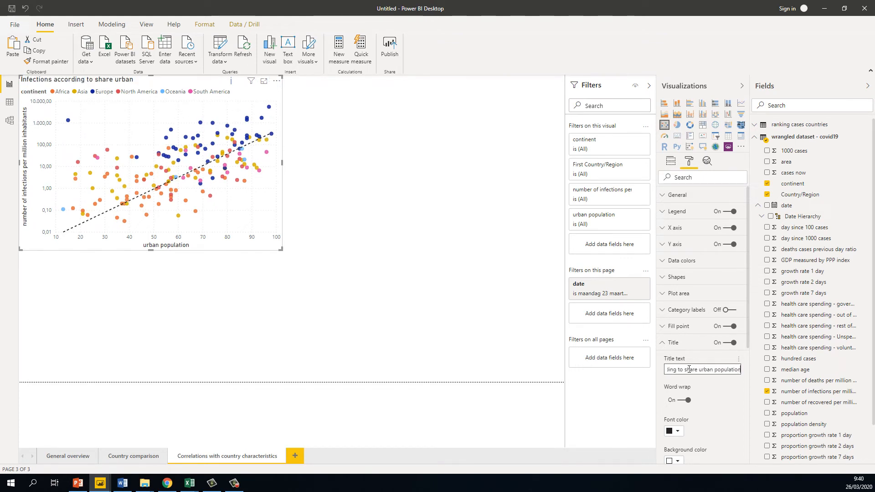
left_click(493, 227)
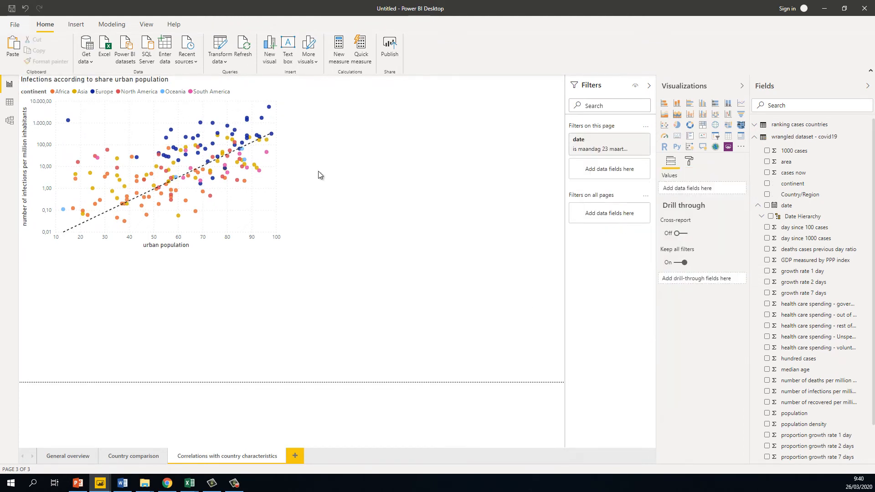
- Set the scatter chart's legend text size to 12 pt and widen the chart slightly
left_click(270, 160)
left_click(689, 161)
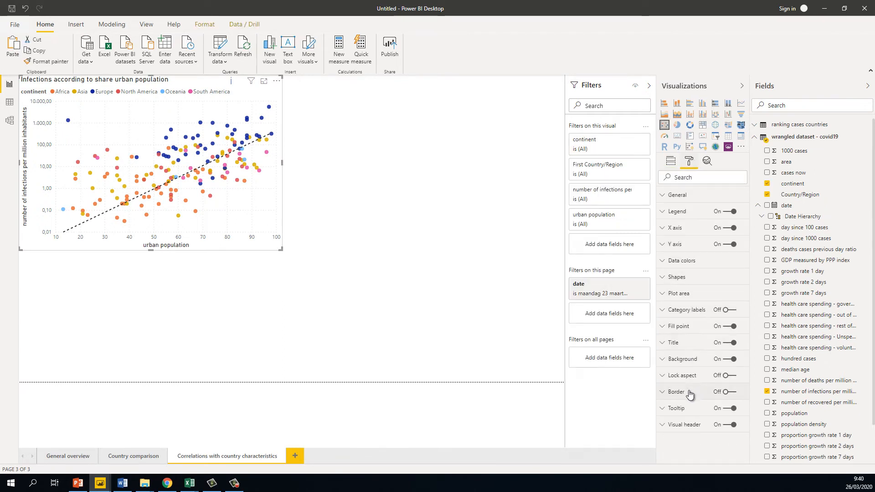
left_click(679, 211)
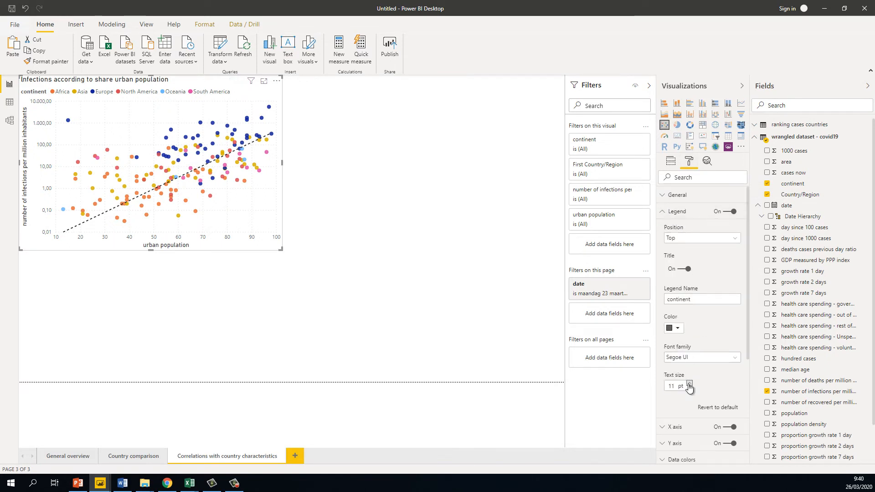
left_click(689, 384)
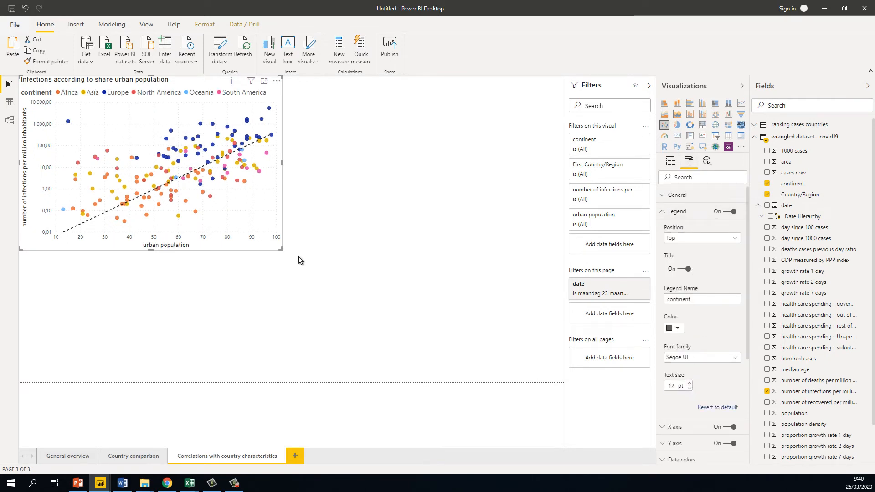
left_click_drag(282, 250, 300, 253)
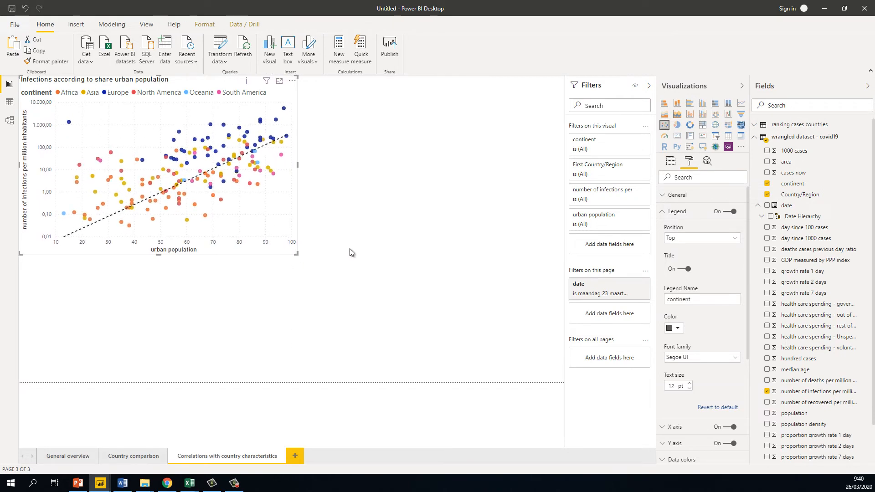
- Change the scatter chart's legend name to "Region"
double_click(693, 300)
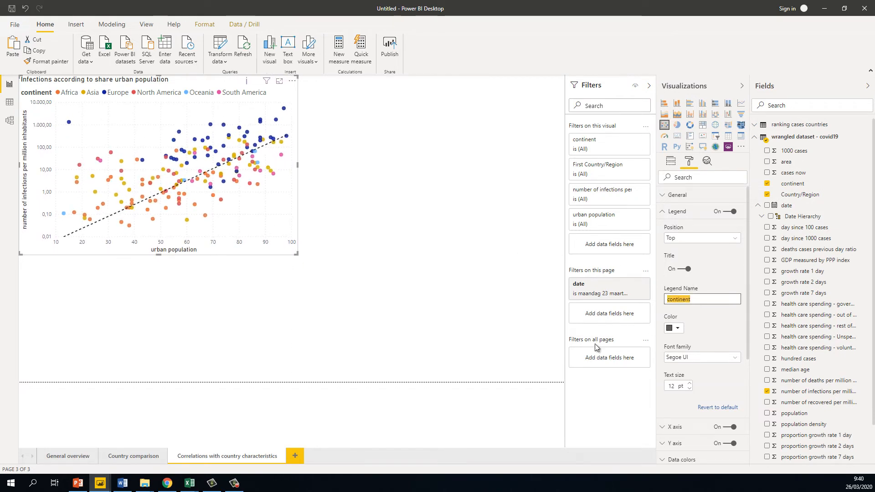
type("Region")
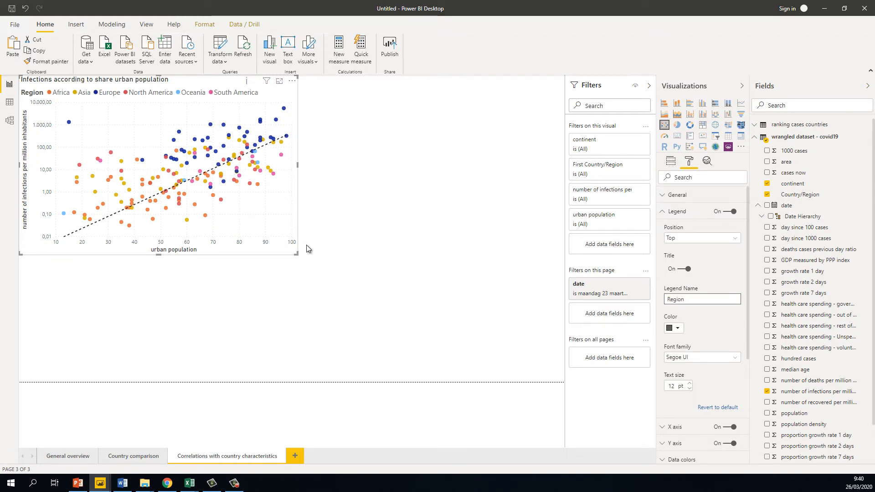
left_click(393, 225)
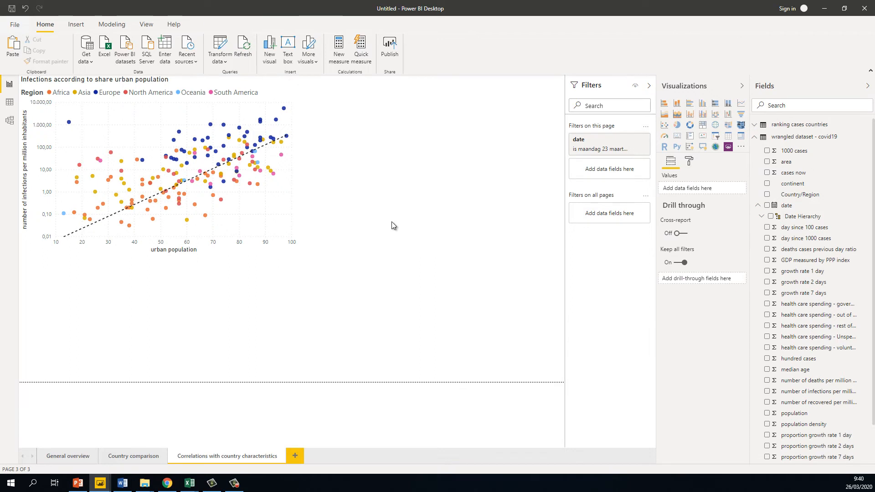
left_click(257, 191)
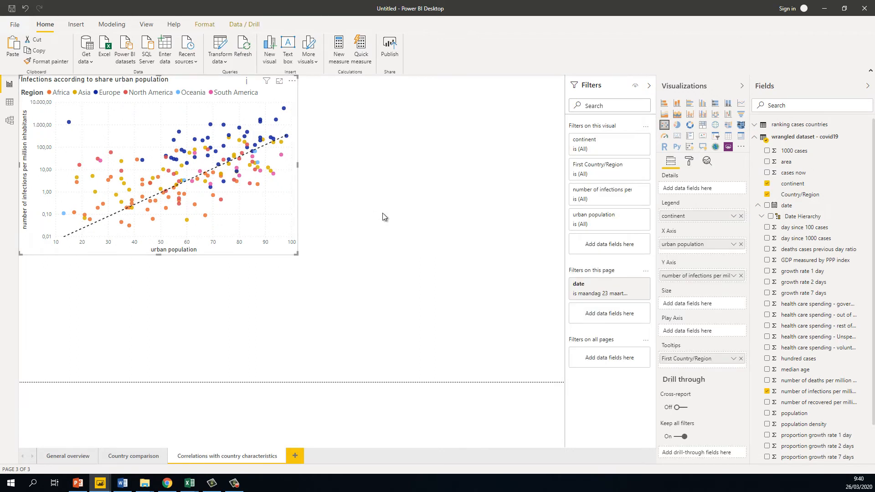
left_click(382, 217)
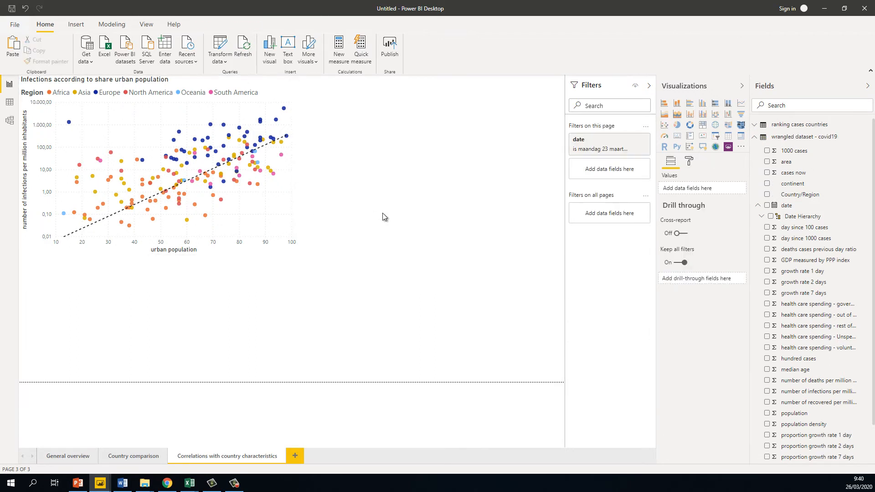
- Duplicate the scatter chart and place the copy beside the original on the same page
left_click(233, 214)
key("ctrl+c")
key("ctrl+v")
left_click_drag(232, 215, 496, 220)
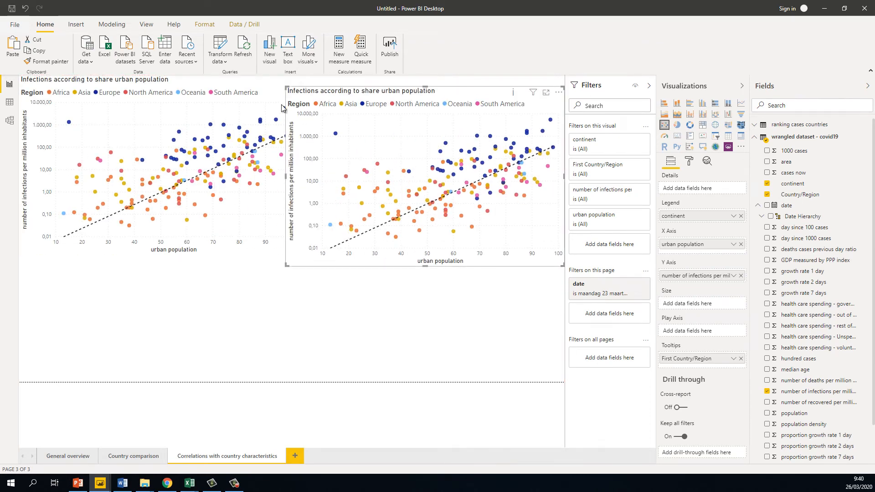
- Narrow the original scatter chart to clear the overlap and move the copy up to align with it
left_click(203, 250)
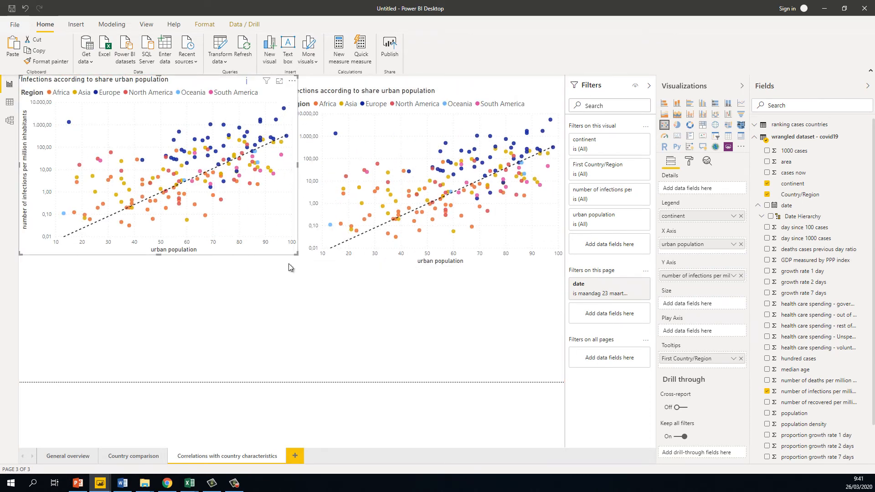
left_click_drag(297, 254, 276, 256)
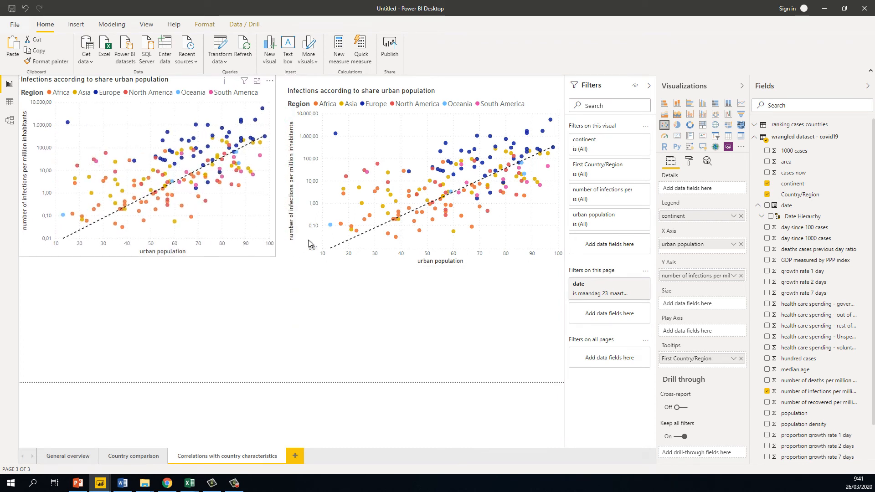
left_click_drag(343, 209, 343, 199)
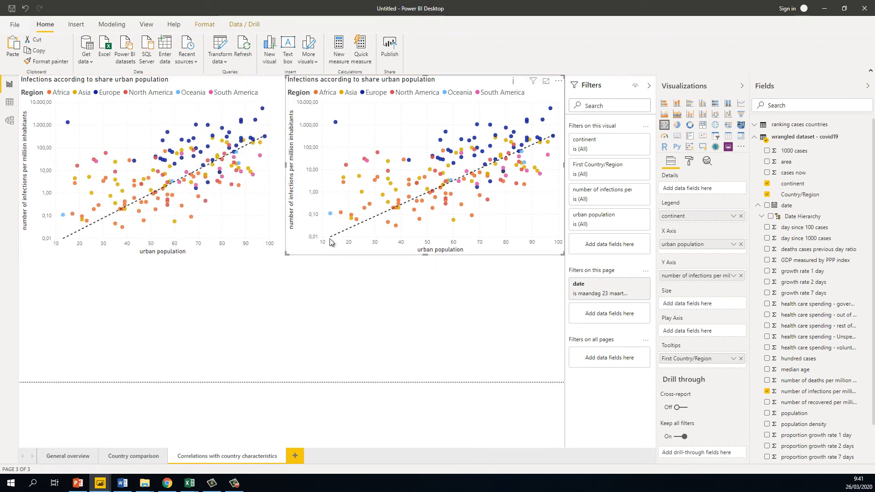
left_click(393, 314)
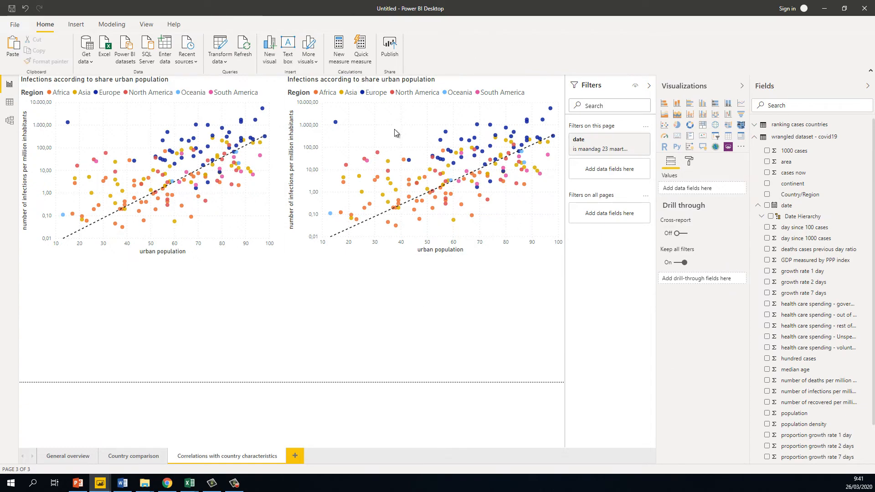
- Replace the copied chart's X-axis field with government health care spending and set it to Don't summarize
left_click(432, 156)
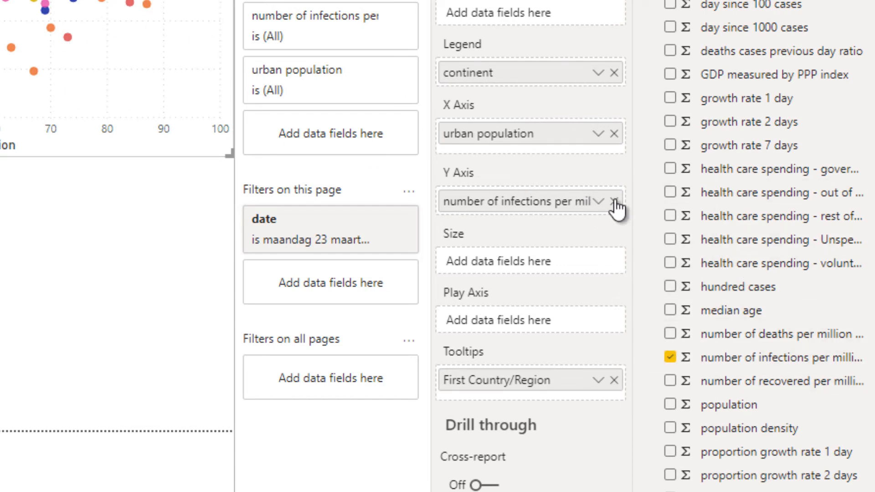
left_click(614, 134)
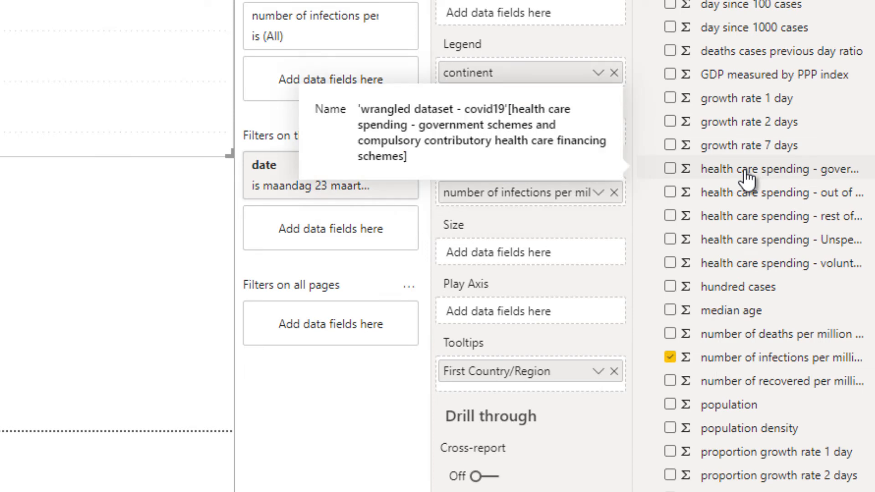
mouse_move(748, 176)
left_mouse_down()
mouse_move(381, 170)
mouse_move(487, 133)
left_mouse_up()
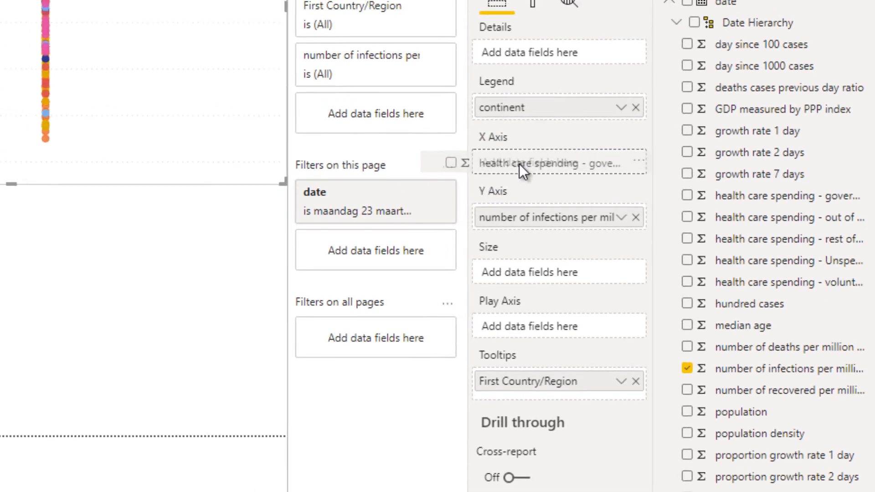
left_click_drag(518, 163, 520, 165)
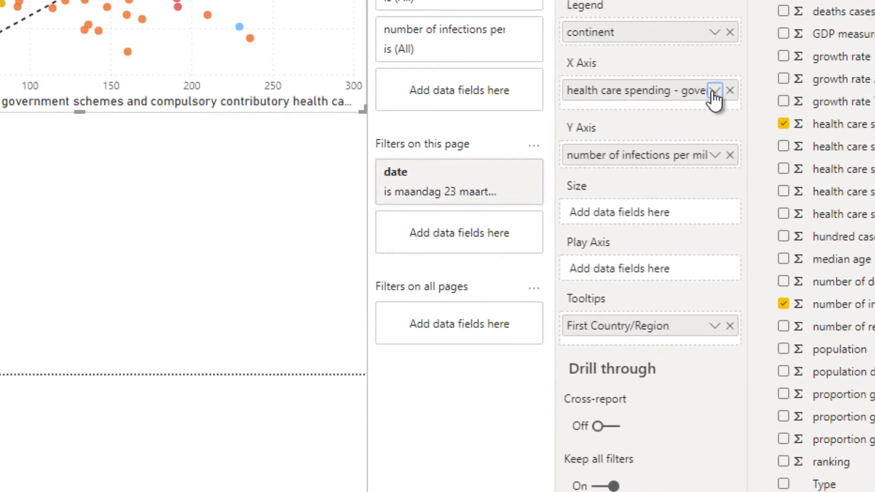
left_click(692, 69)
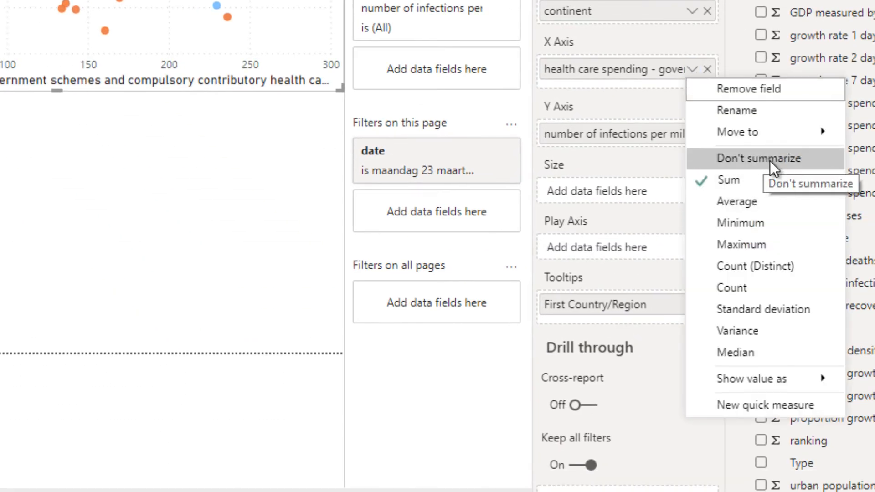
left_click(792, 165)
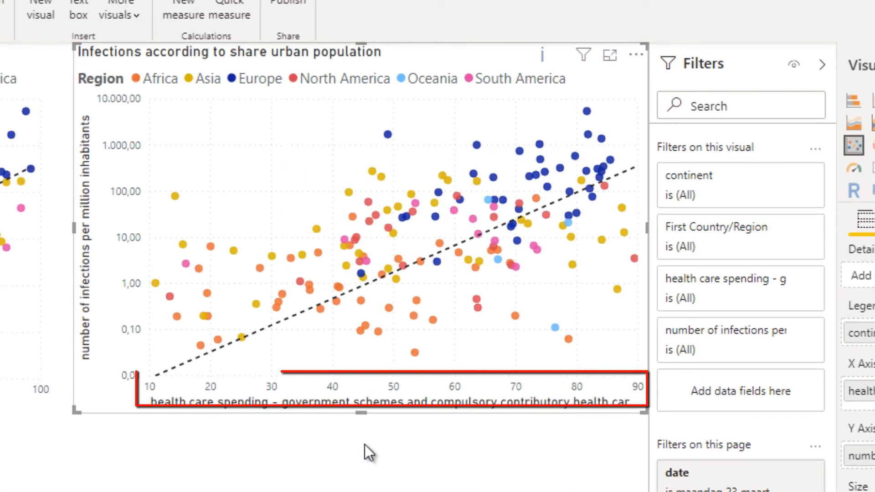
left_click(362, 446)
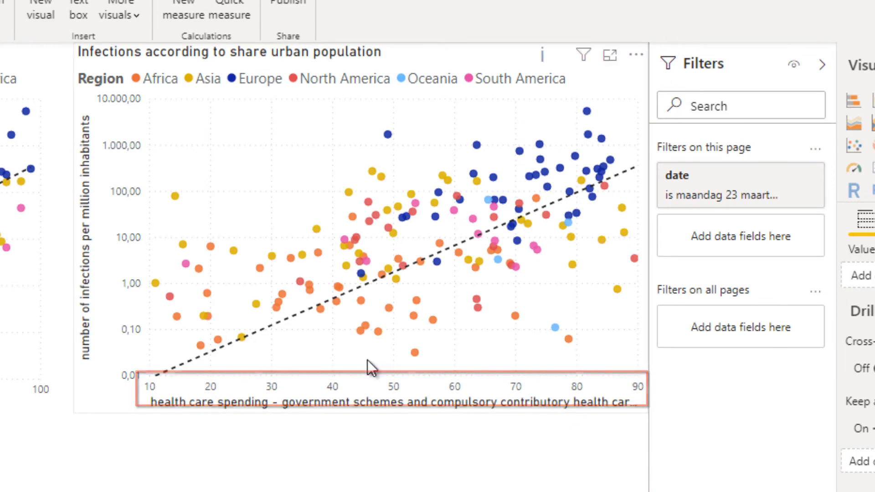
- Rename the copied chart's X-axis field as "government funding of helath care in % of total expenditure"
left_click(395, 380)
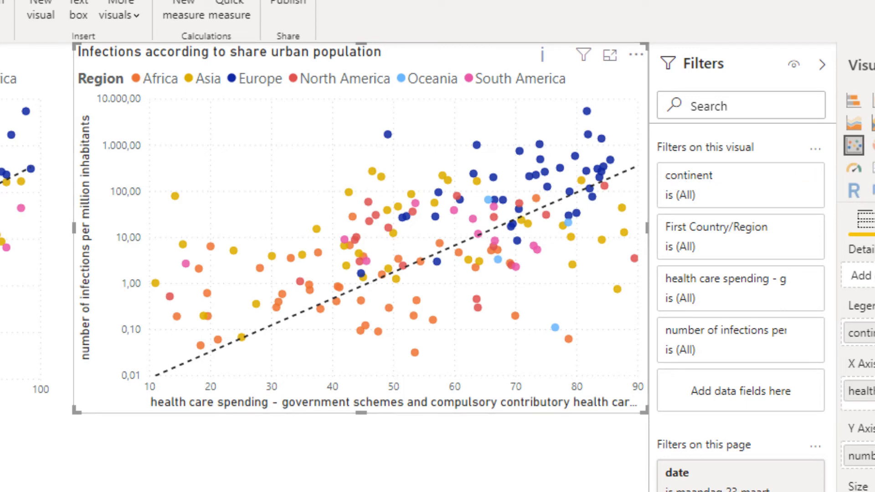
left_click(874, 220)
left_click(866, 221)
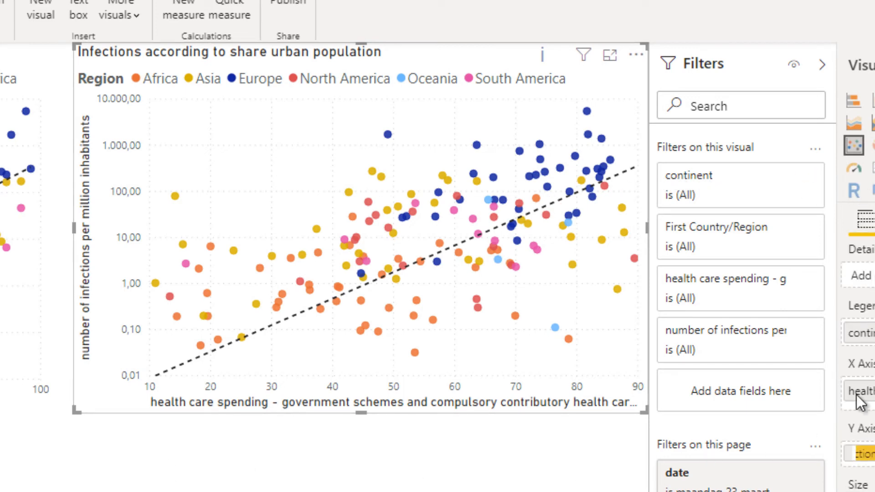
double_click(869, 389)
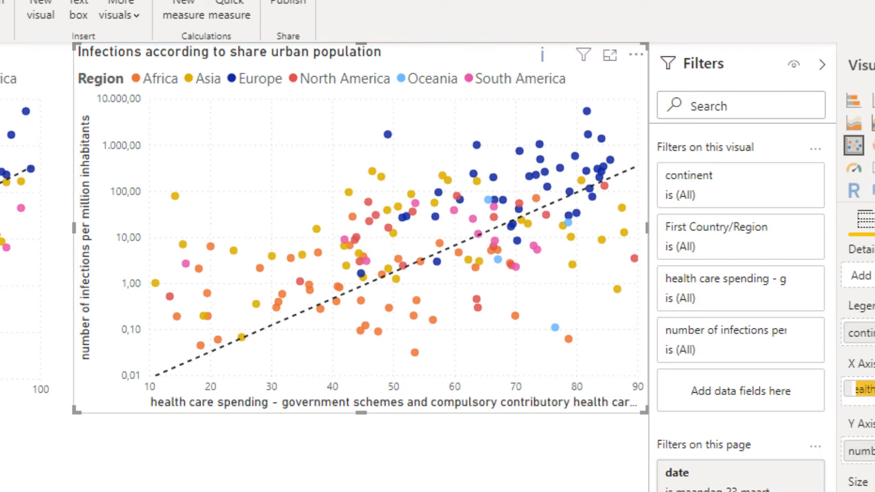
left_click(647, 463)
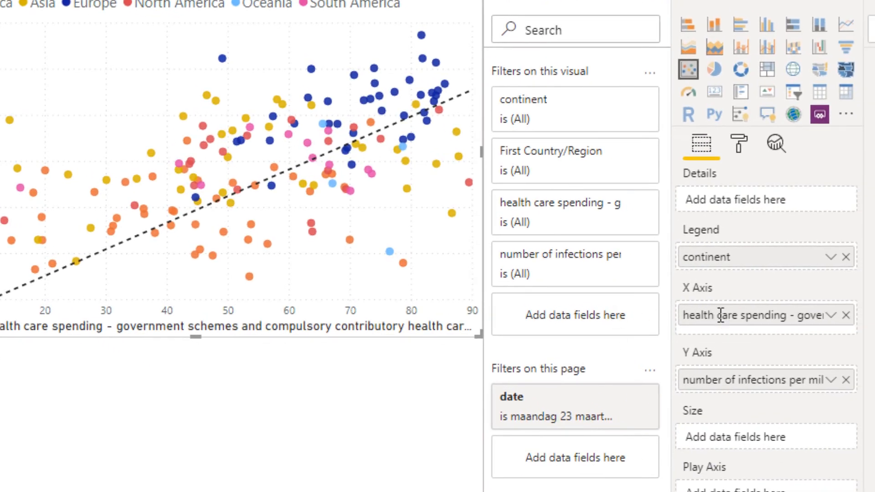
double_click(720, 315)
type("Go")
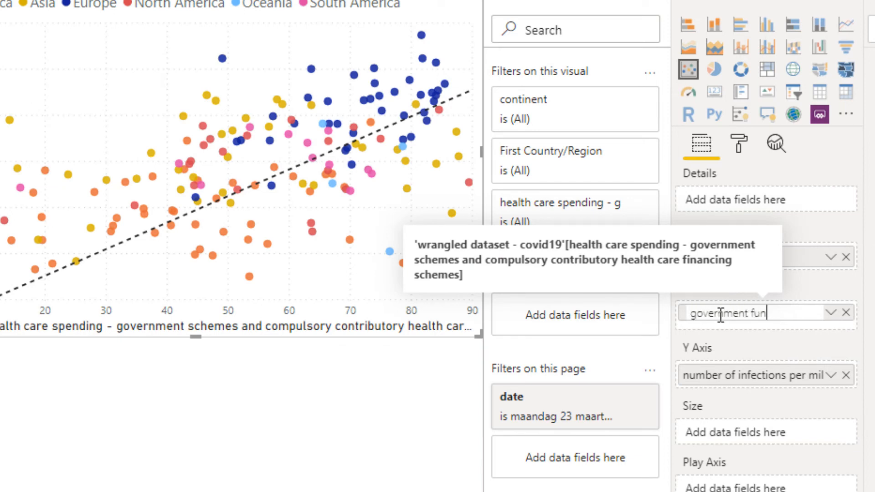
type("vernment funding of helath care")
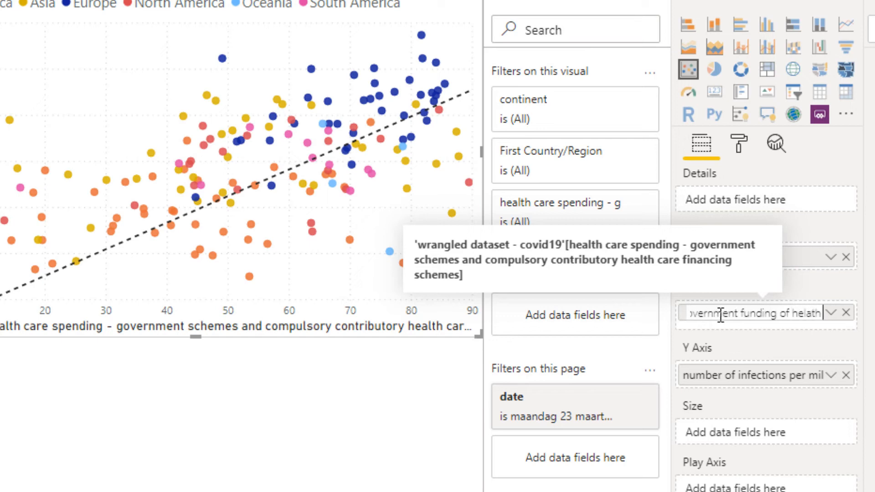
type("of")
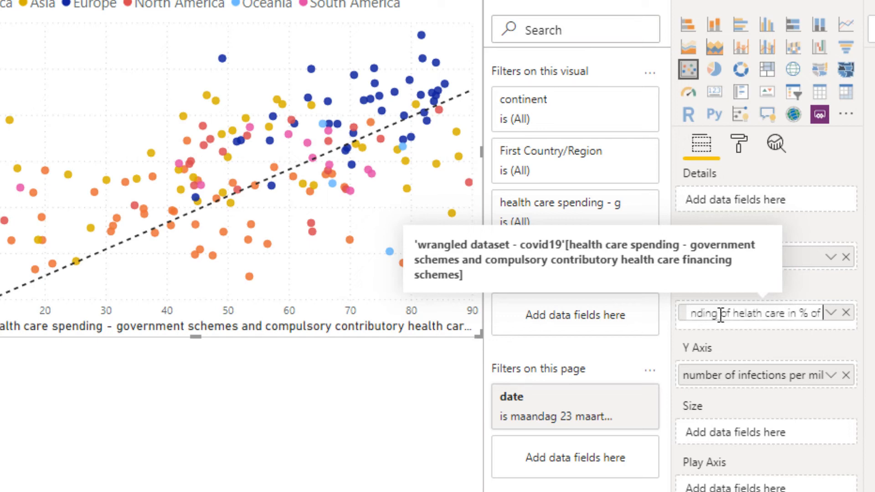
type(" total expenditure")
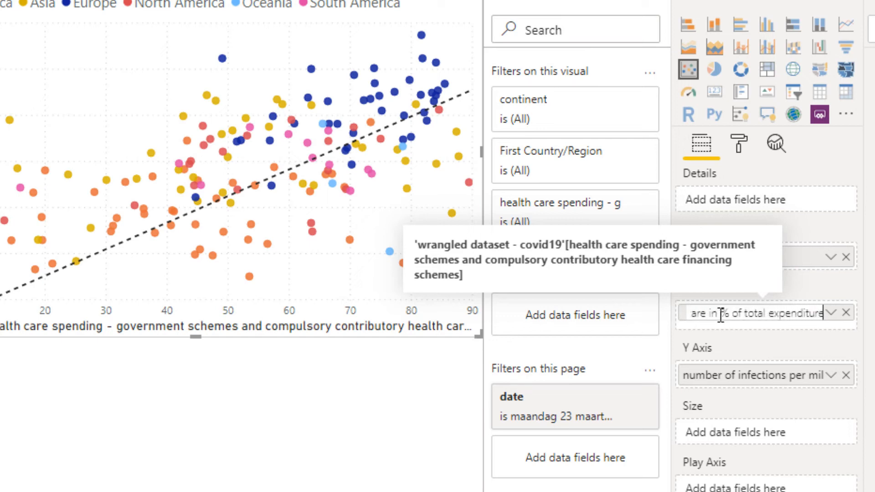
key("Return")
left_click(350, 449)
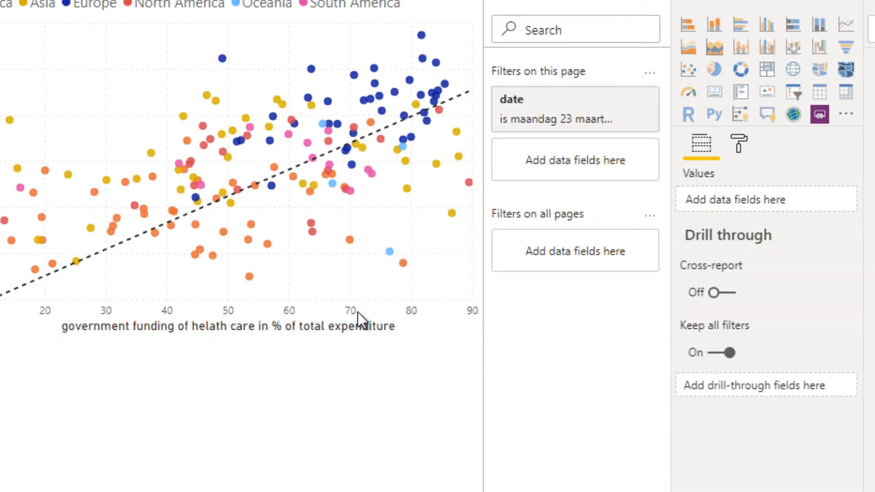
- Turn off the legend of the government health care funding scatter chart
left_click(341, 242)
left_click(738, 155)
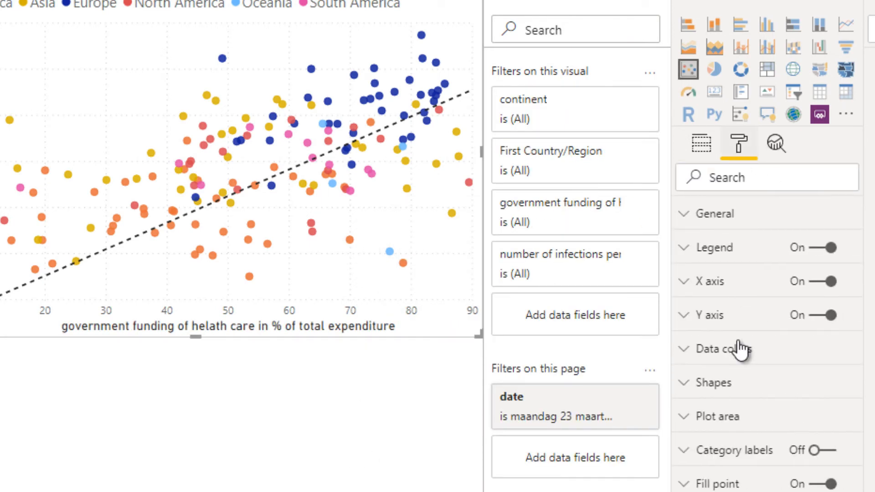
left_click(823, 255)
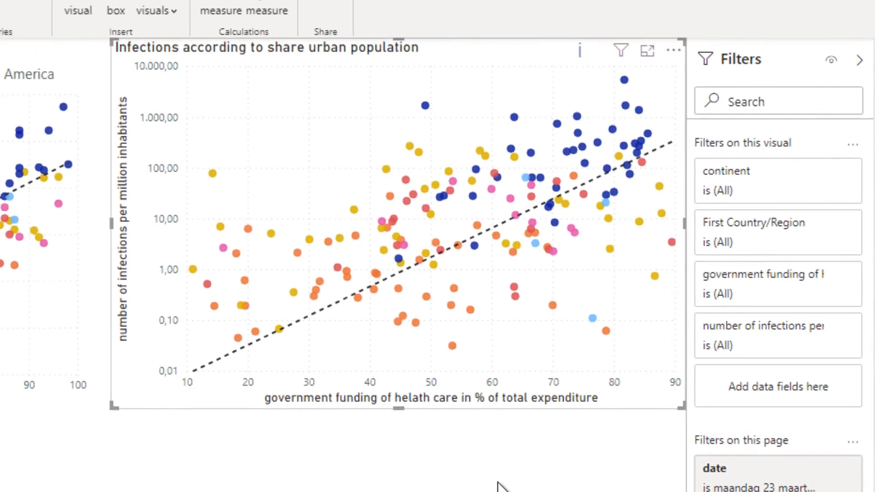
- Add a slicer below the urban population chart and fill it with the continent field
left_click(102, 388)
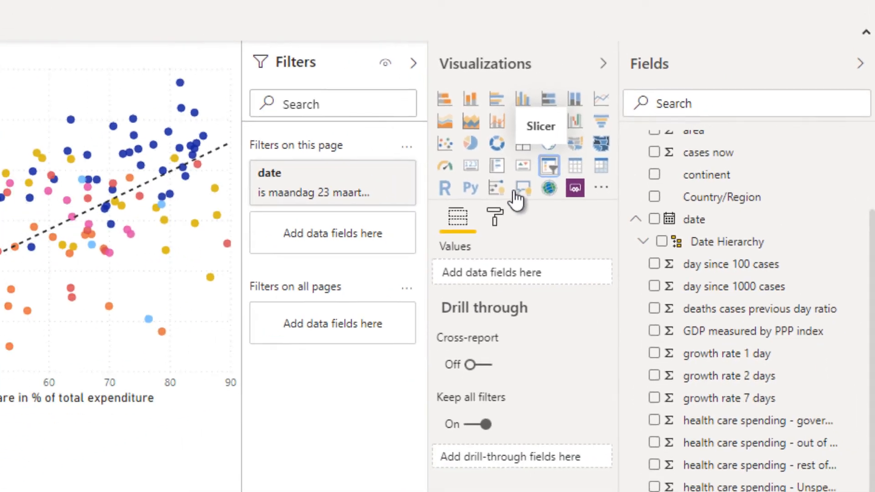
left_click(426, 194)
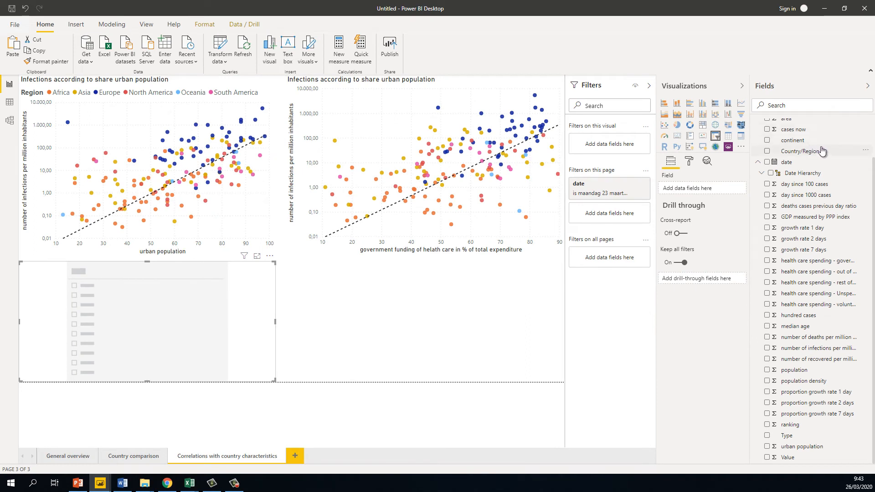
left_click_drag(816, 142, 174, 326)
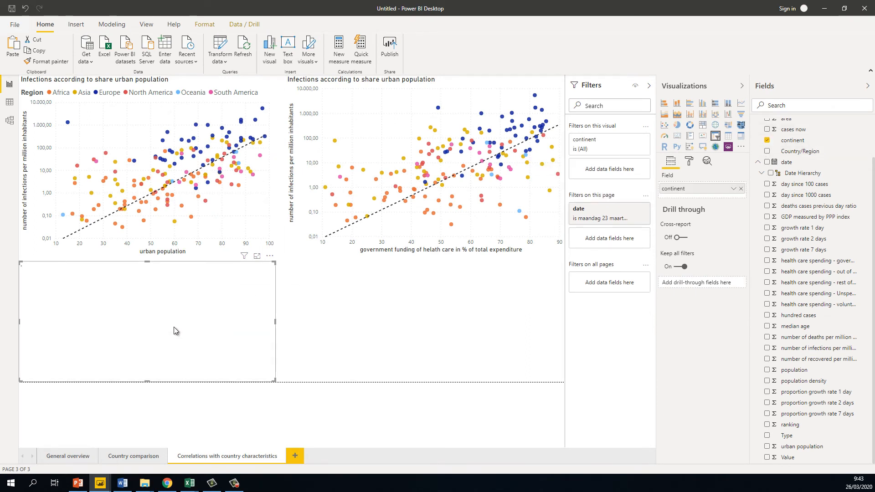
- Increase the text size of the continent slicer's items
left_click(689, 161)
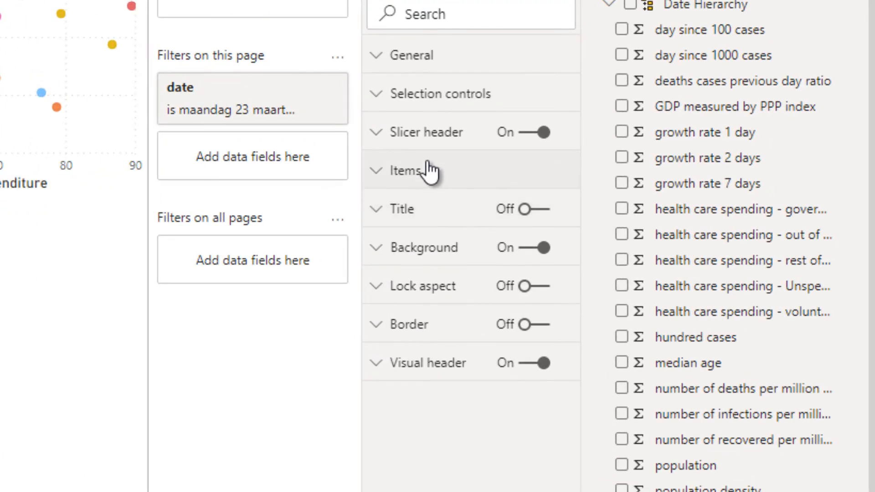
left_click(428, 170)
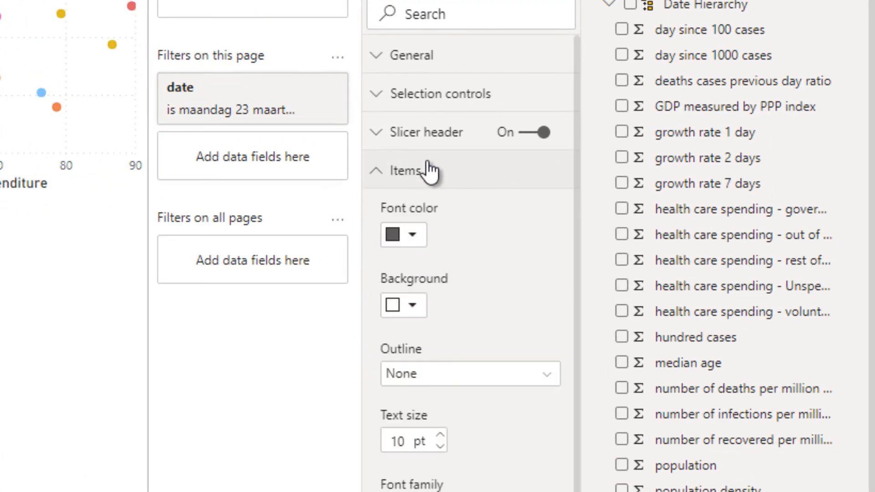
left_click(440, 434)
left_click(440, 433)
left_click(439, 433)
left_click(440, 434)
left_click(439, 434)
left_click(426, 171)
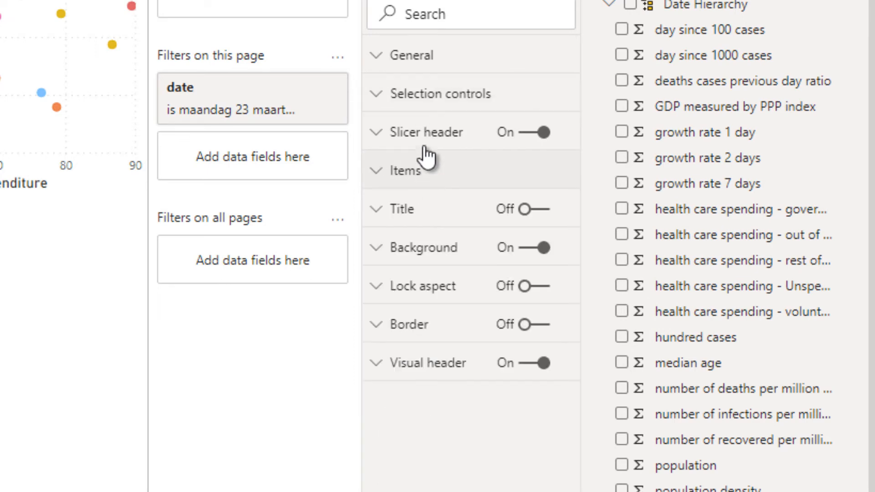
- Turn on the slicer's title and set its text to "Select region(s) for specific figures"
left_click(421, 214)
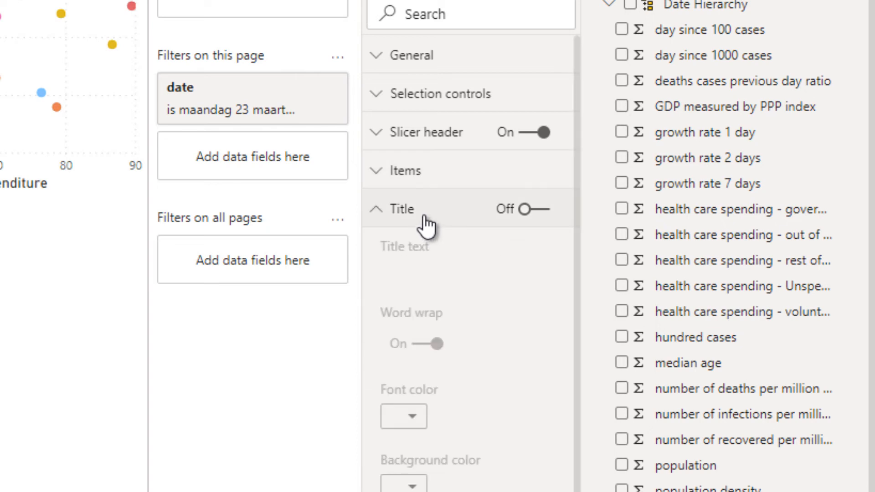
left_click(530, 212)
left_click(426, 284)
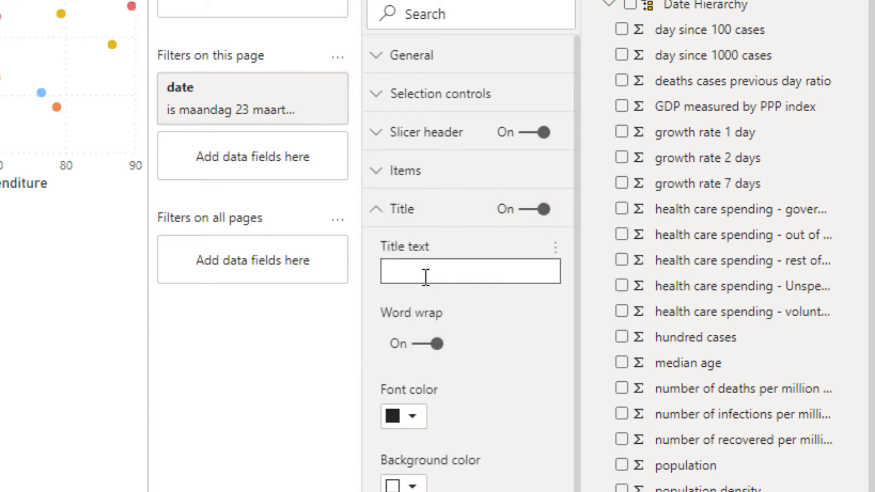
type("Select region")
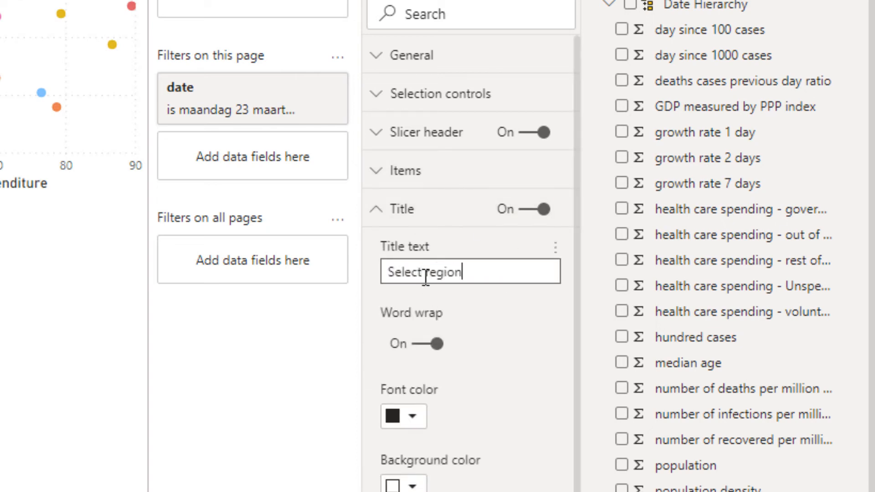
type("(s) for specific figure")
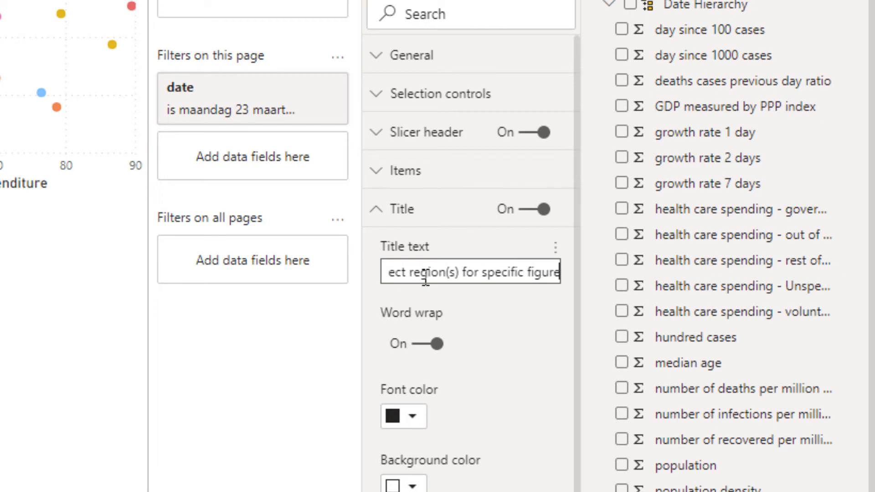
type("s")
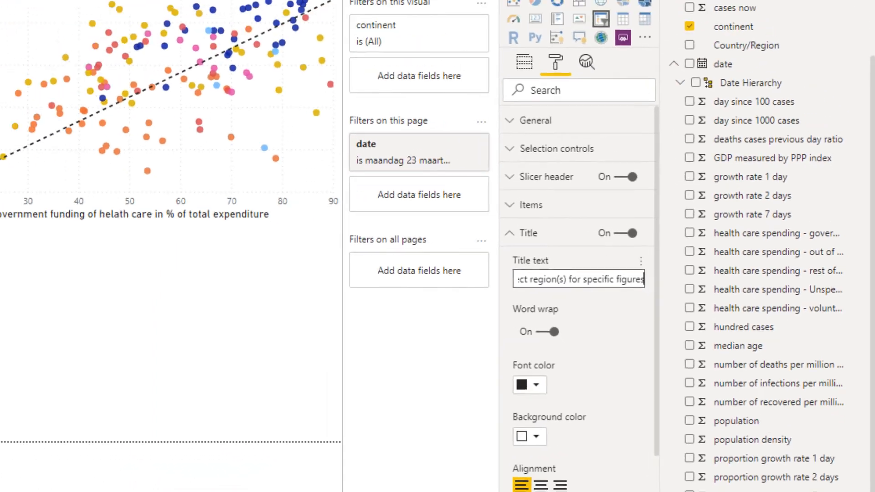
- Set the slicer title's text size to 16 pt and left-align it
left_click(679, 437)
left_click(679, 410)
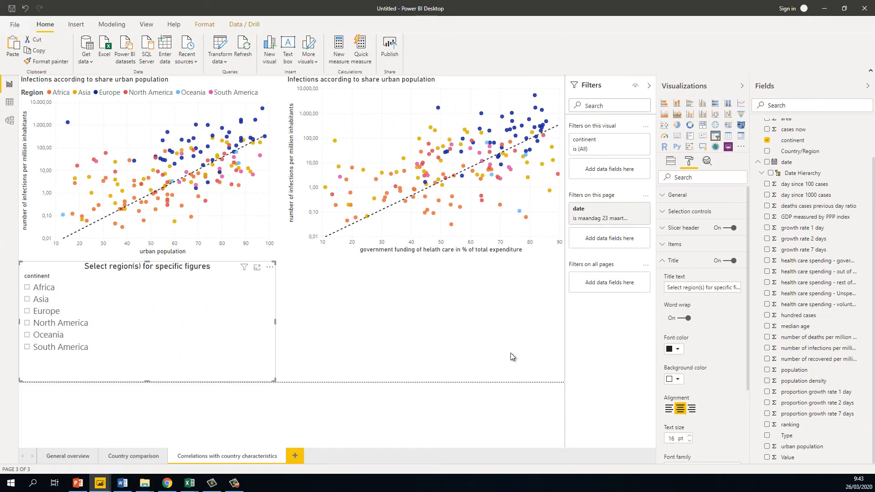
left_click(668, 408)
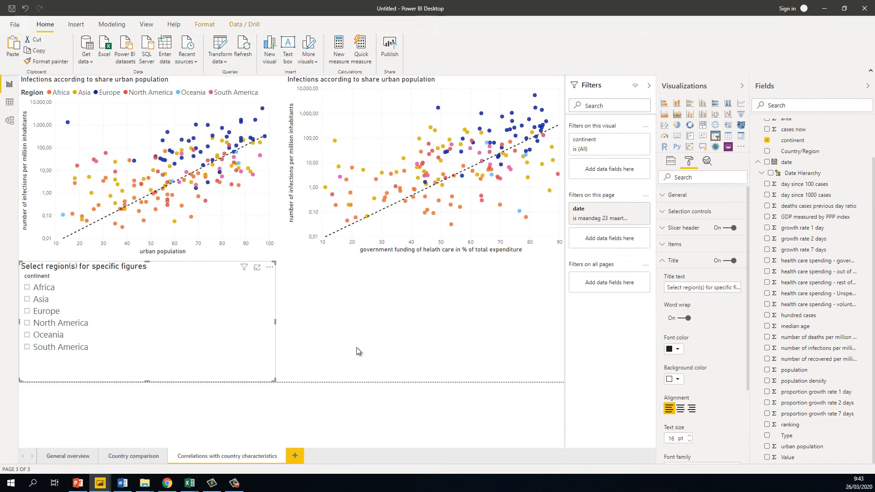
left_click(451, 337)
- Rename the slicer's continent field as a line of underscores and clear the Europe selection
left_click(205, 307)
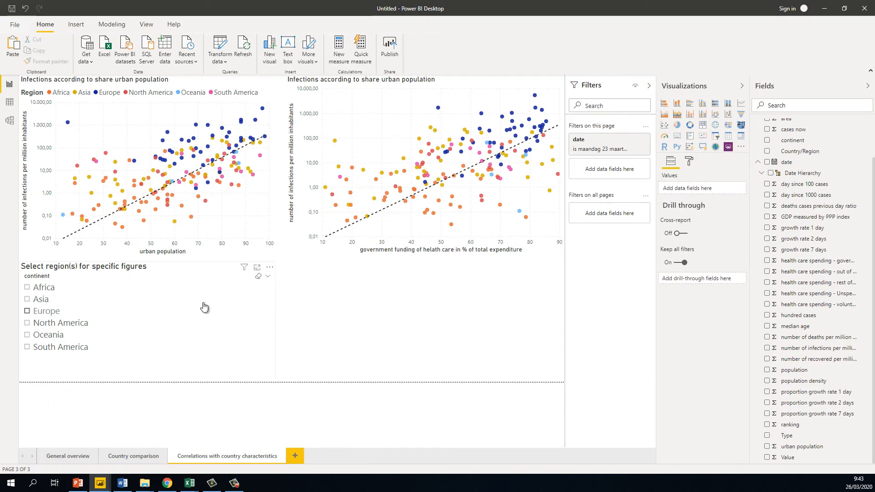
double_click(530, 140)
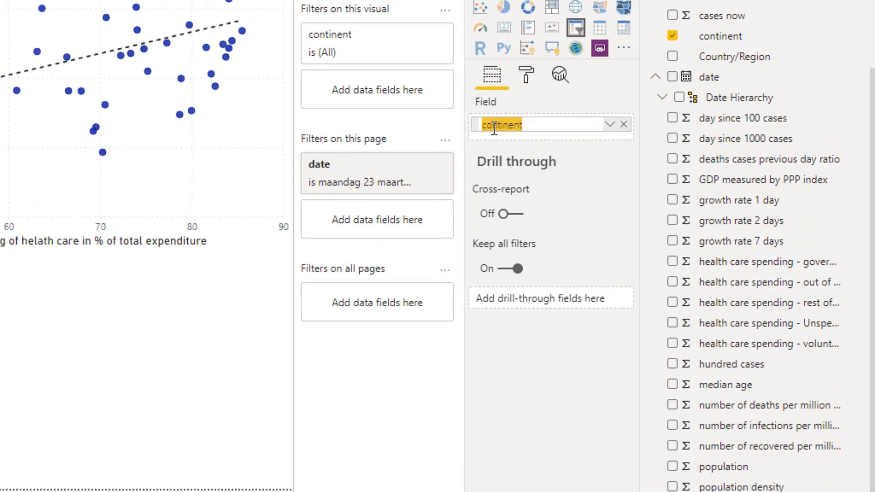
key("BackSpace")
type("_________")
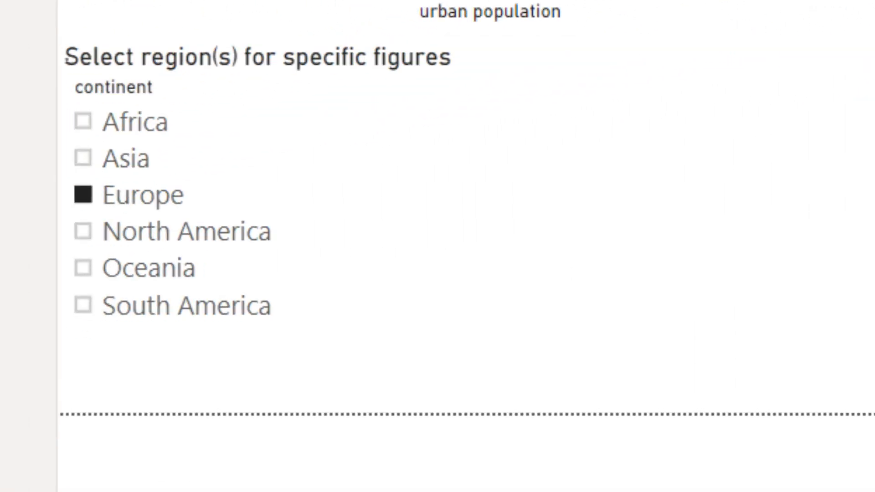
key("Return")
left_click(143, 196)
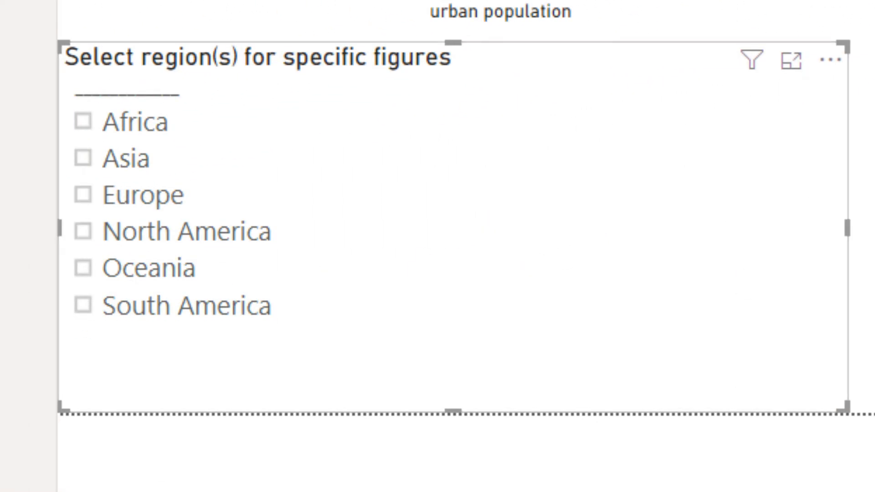
- Filter the page to Africa with the region slicer and check the tooltip field of the government health care funding chart
left_click(870, 205)
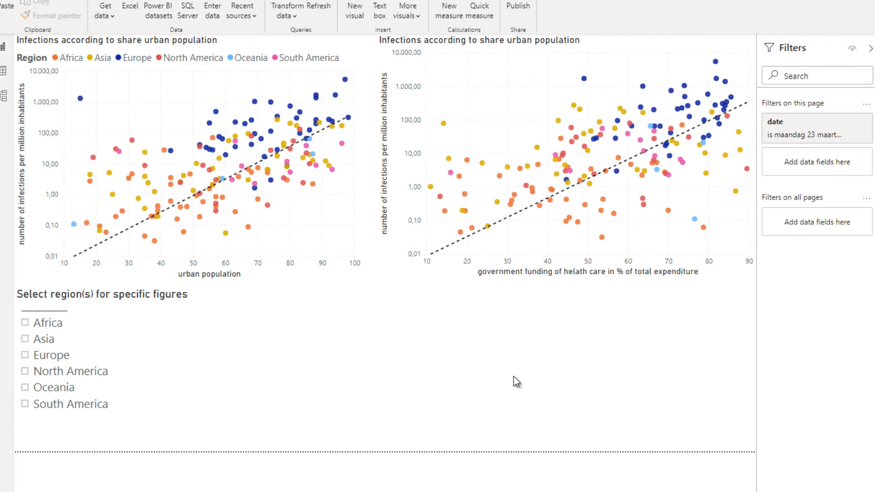
left_click(28, 328)
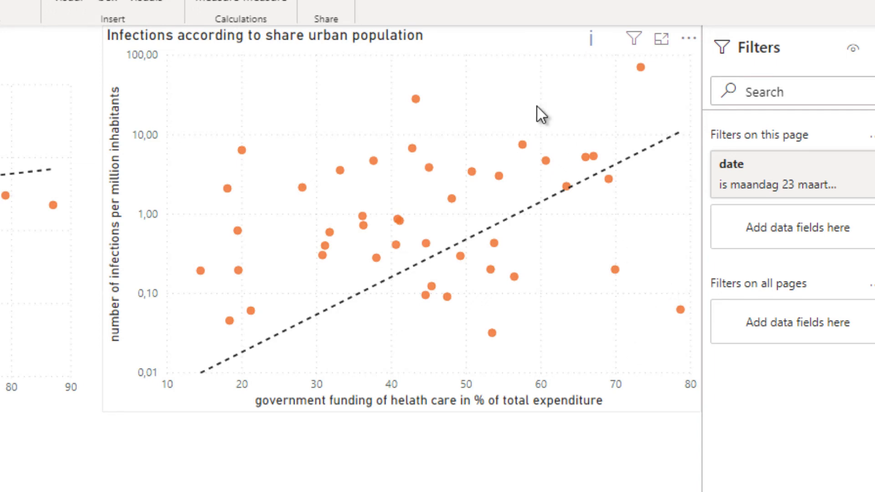
left_click(568, 114)
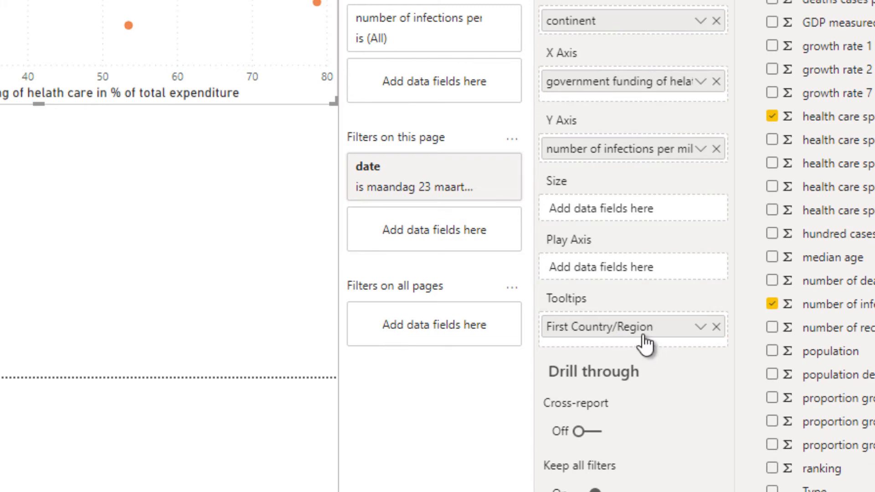
left_click(554, 291)
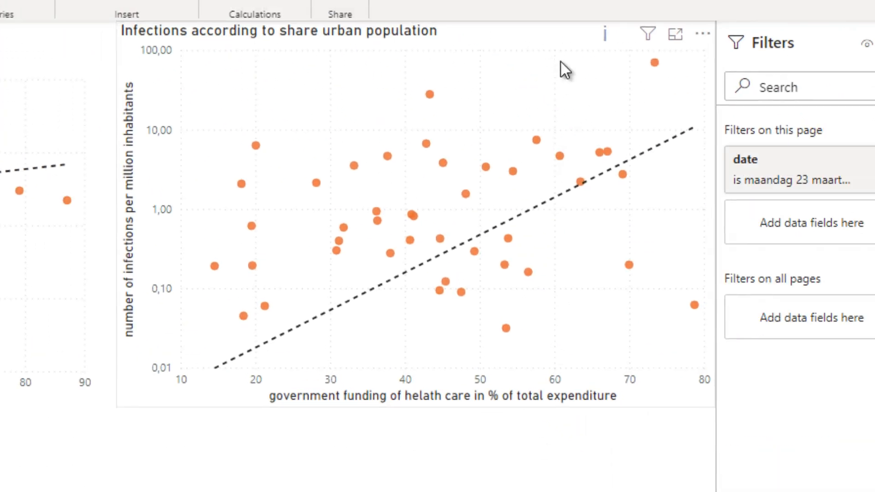
- Examine the tooltips of individual African countries in the government health care funding scatter chart
mouse_move(657, 63)
mouse_move(607, 151)
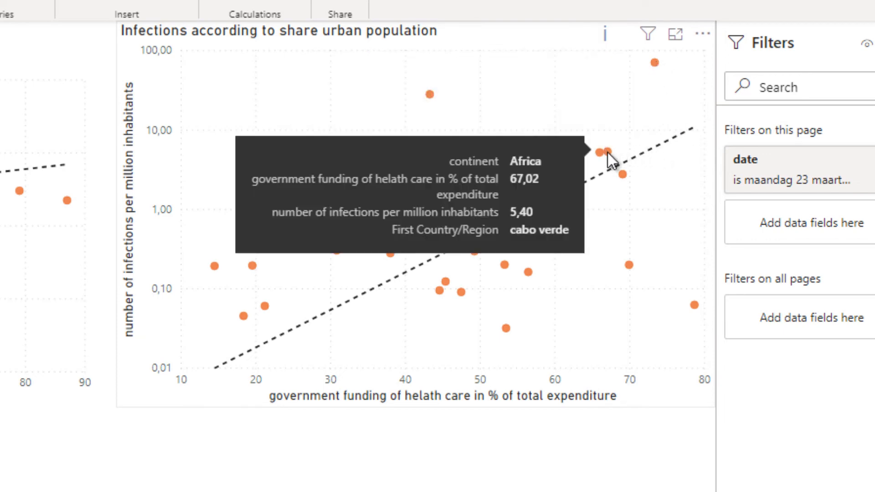
mouse_move(623, 176)
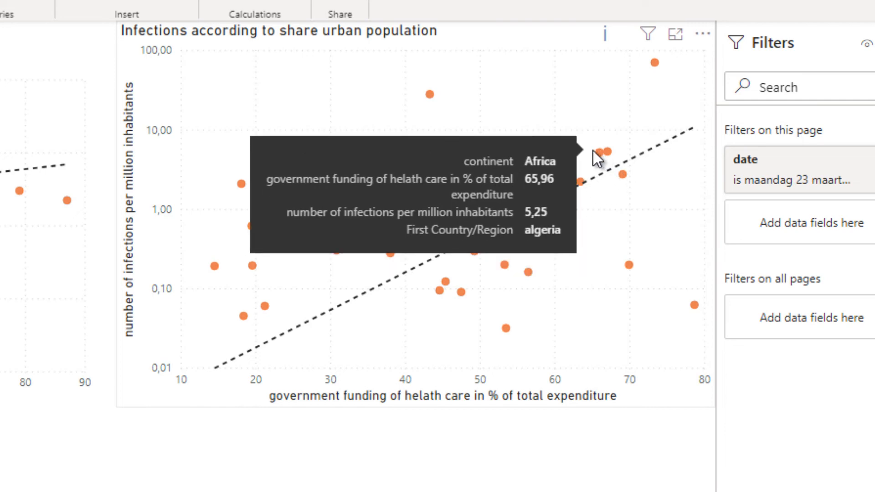
mouse_move(535, 140)
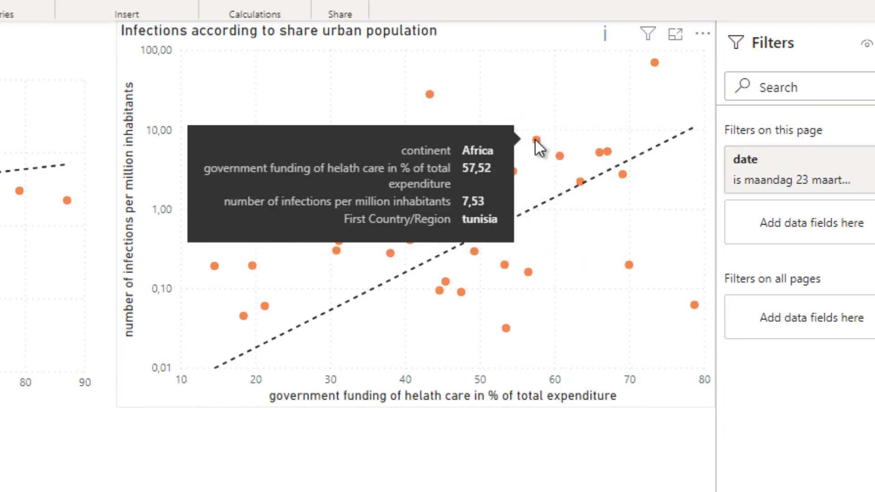
mouse_move(431, 96)
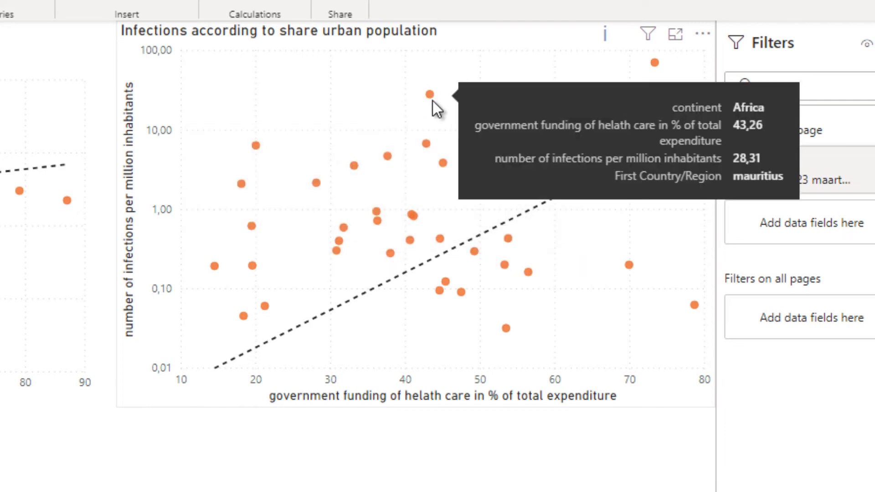
mouse_move(427, 144)
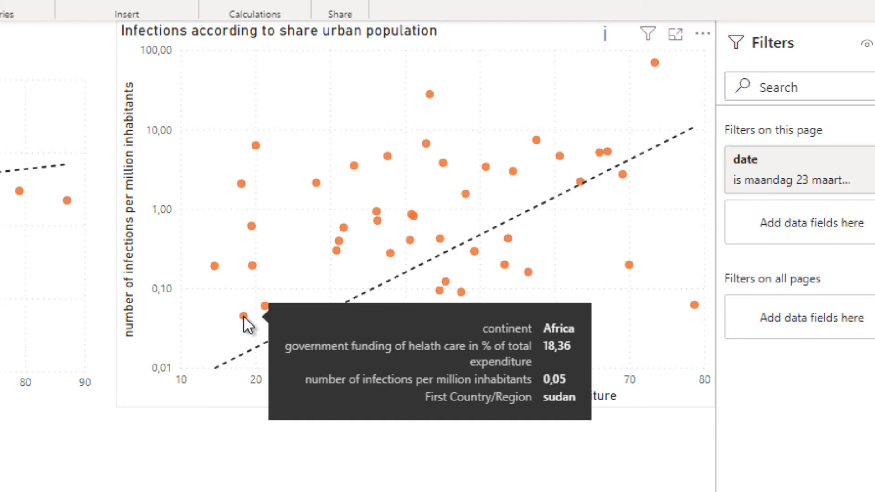
mouse_move(264, 306)
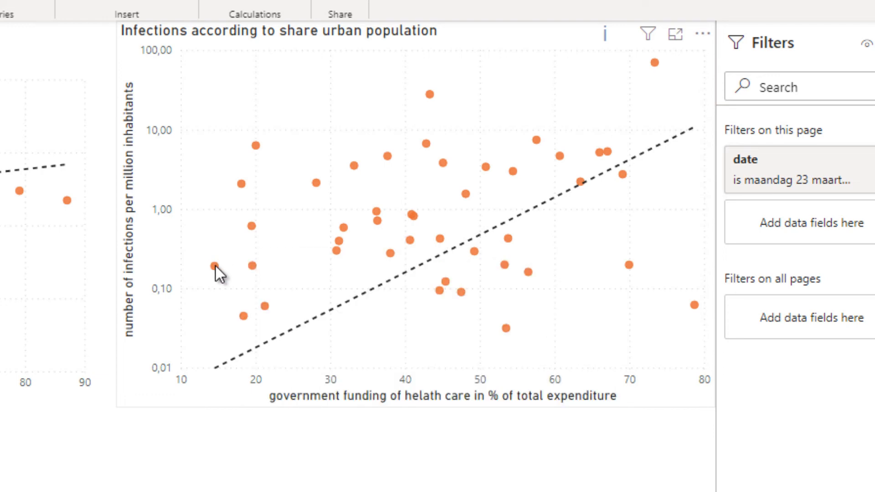
mouse_move(214, 268)
left_click(592, 279)
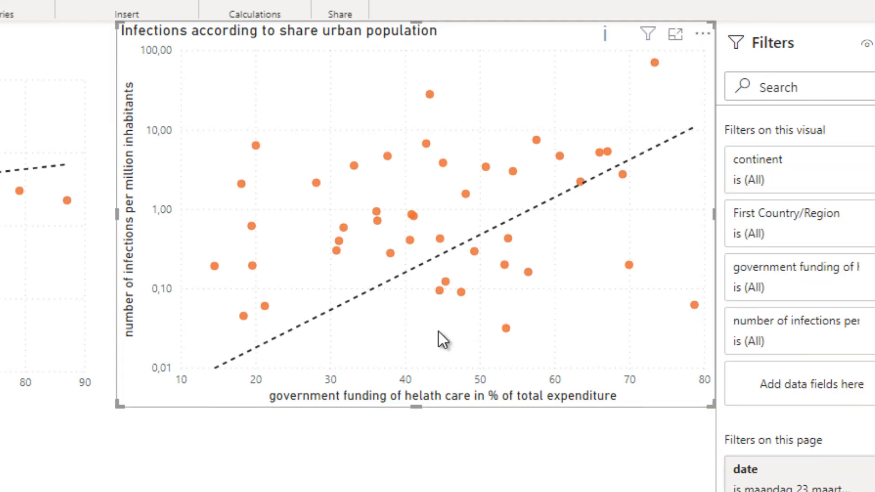
left_click(606, 460)
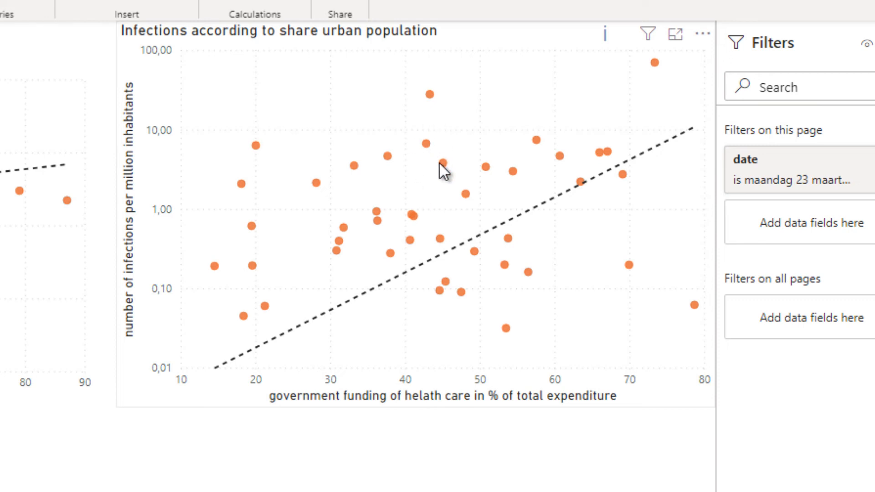
mouse_move(444, 165)
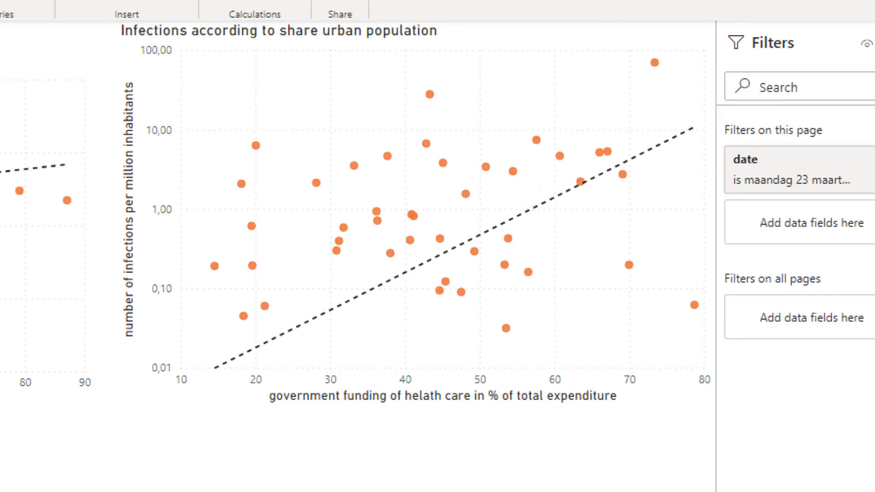
- Remove the trend line from the government health care funding scatter chart
left_click(376, 310)
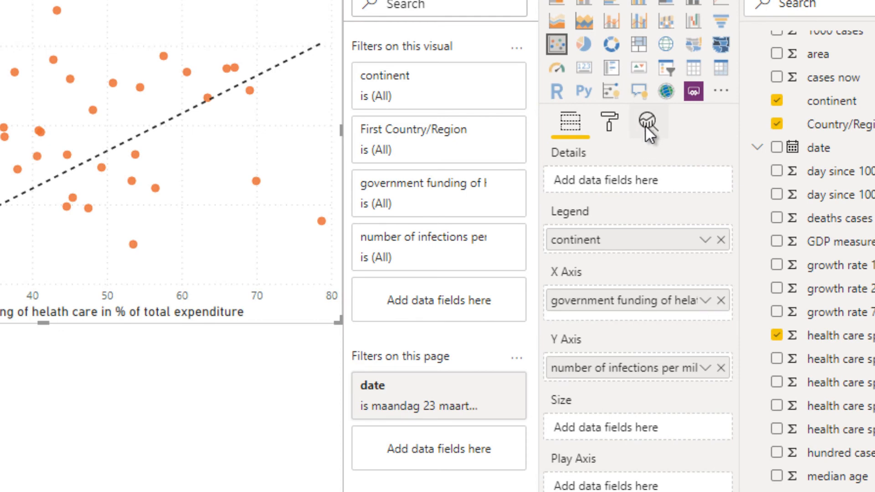
left_click(647, 123)
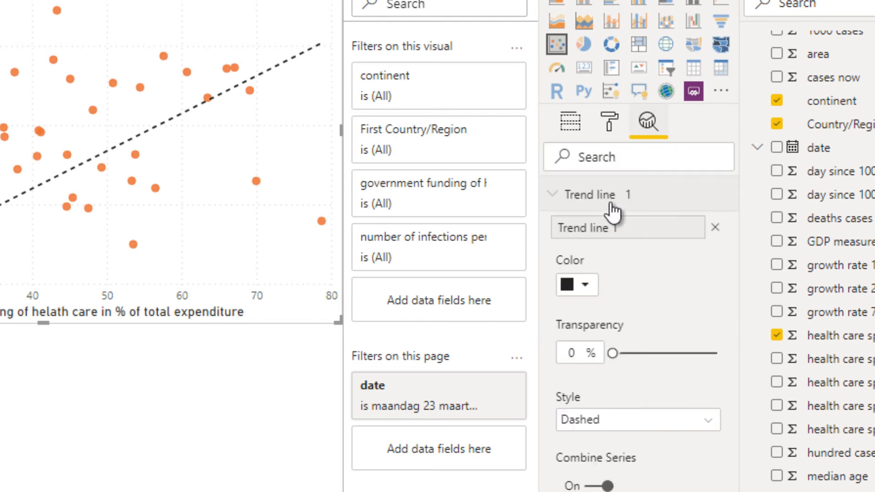
left_click(715, 229)
left_click(78, 389)
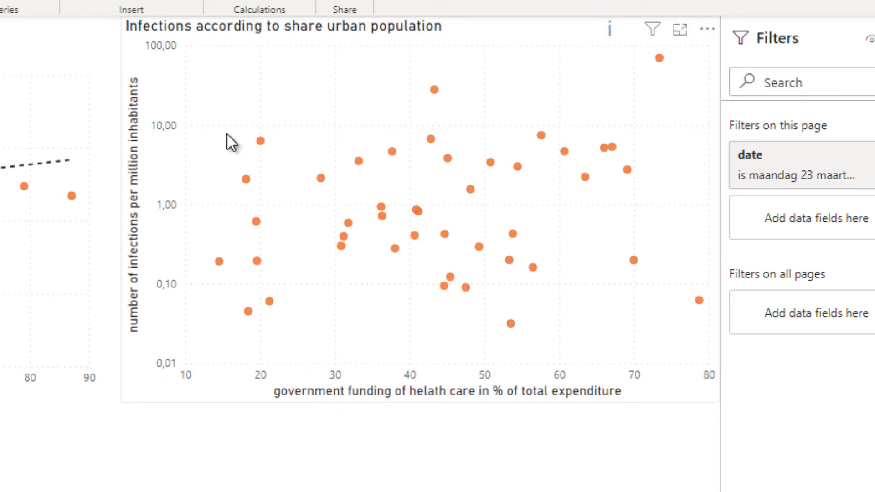
- Examine the health care funding chart without its trend line, clearing the Africa selection to view all regions
left_click(523, 310)
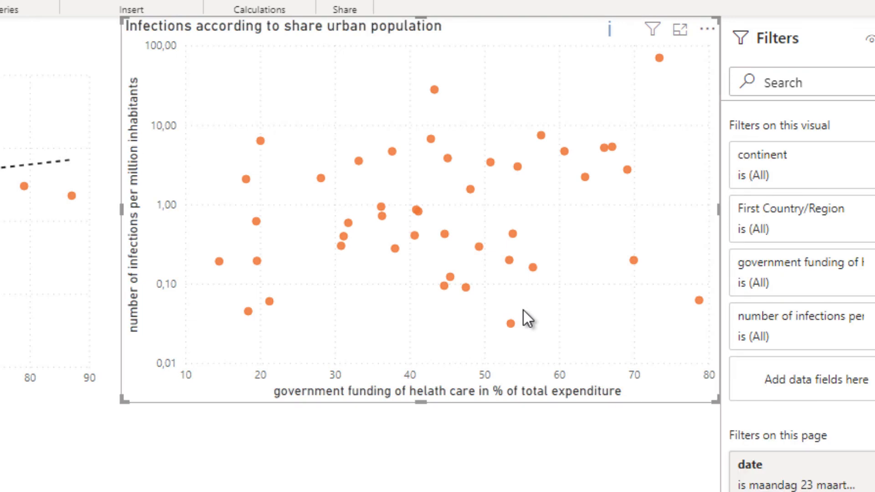
left_click(522, 487)
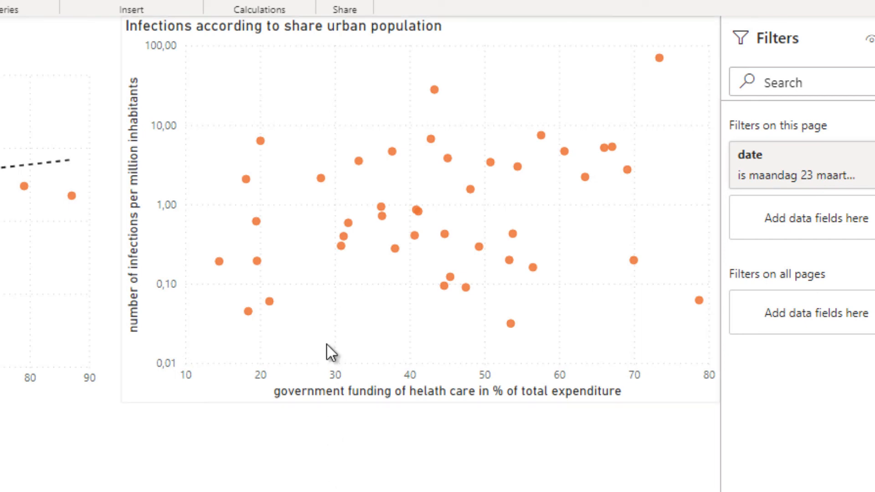
left_click(290, 351)
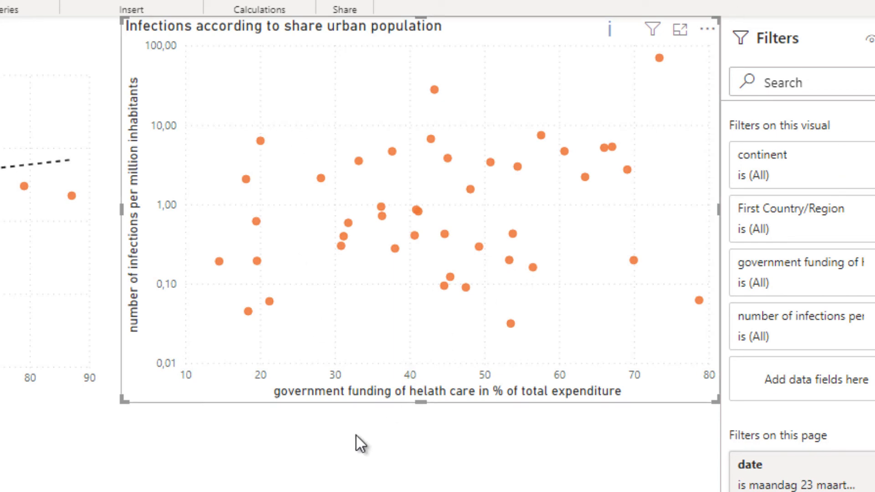
left_click(342, 484)
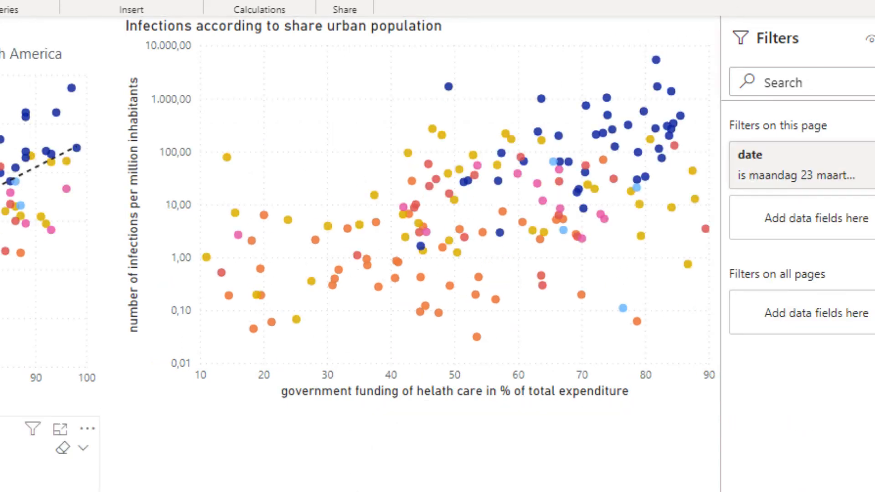
left_click(285, 123)
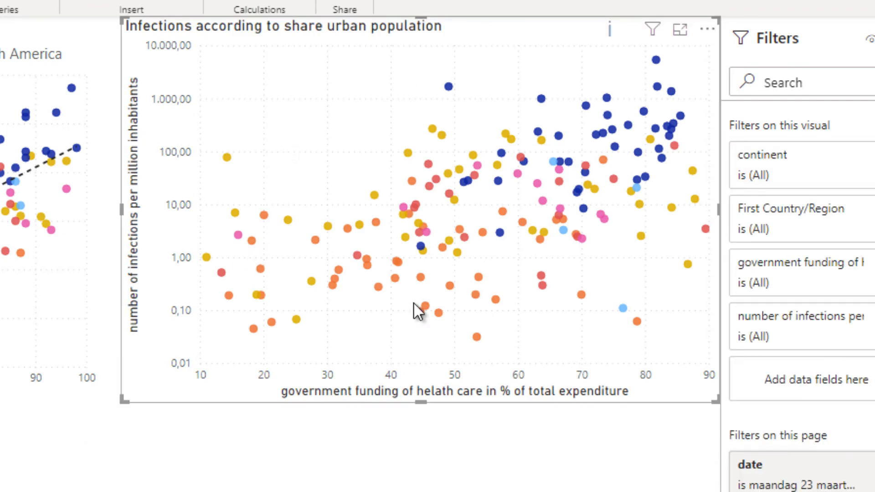
left_click(423, 483)
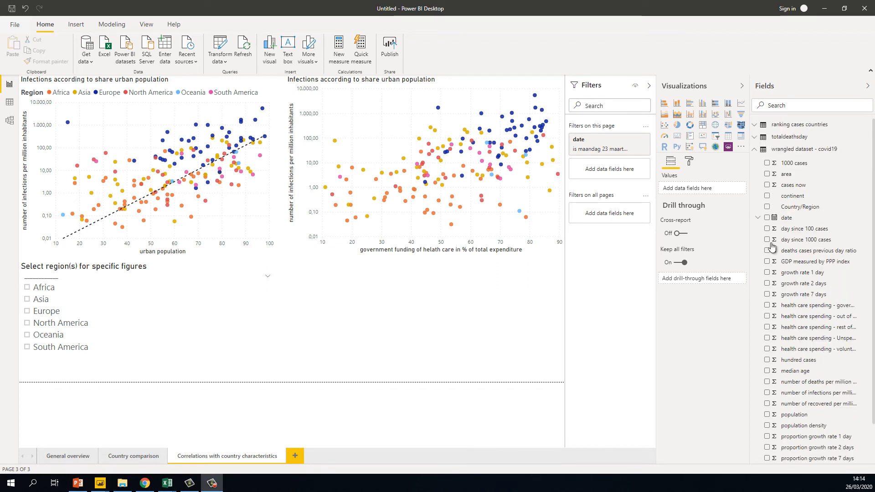
- Add a new report page and name it "Spread virus continents"
left_click(303, 454)
left_click(303, 456)
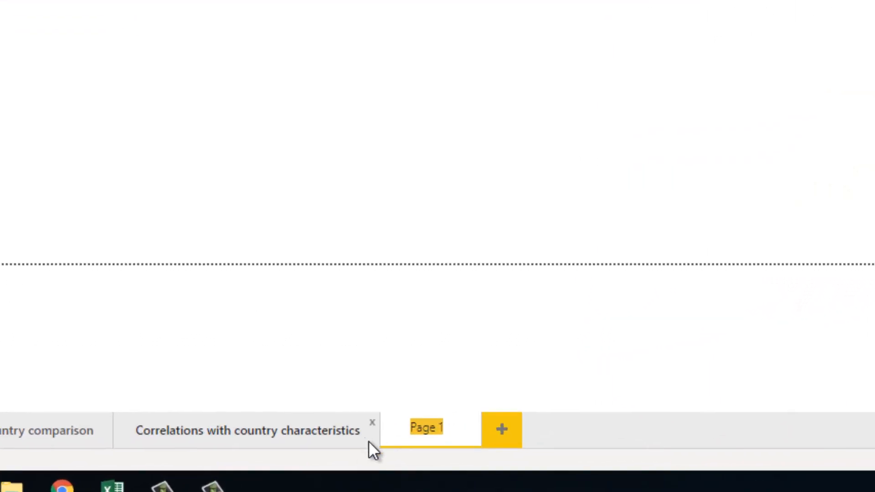
key("Return")
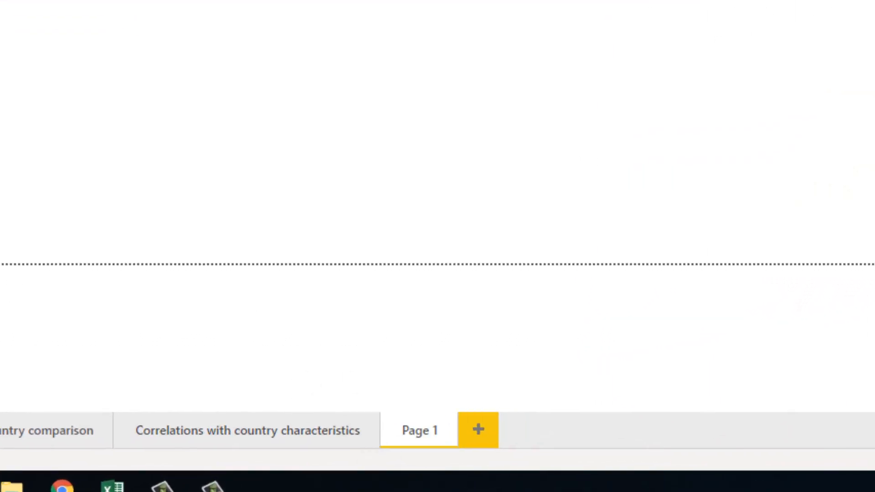
double_click(413, 430)
type("Spread viru")
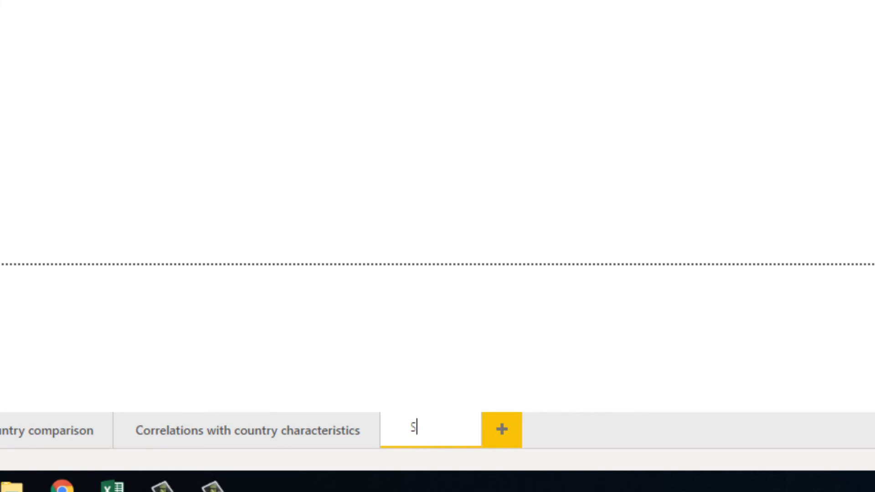
type("s cont")
type("inents")
key("Return")
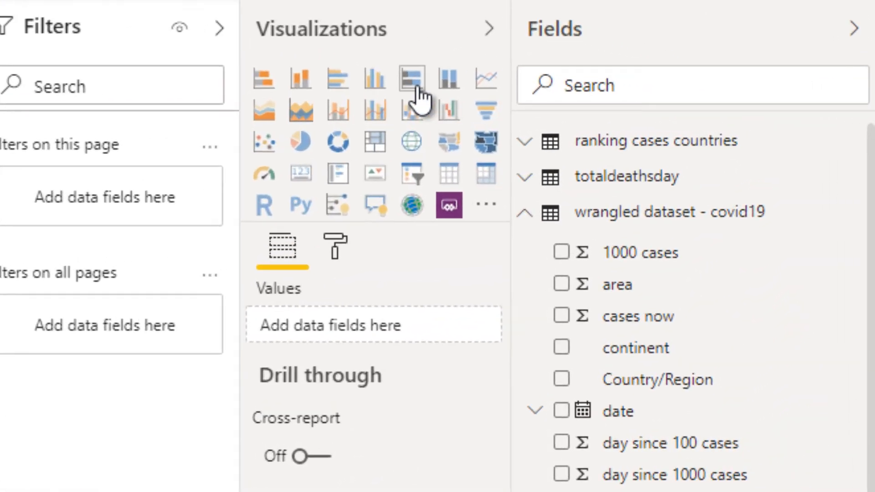
- Insert a 100% stacked bar chart on the new page, enlarge it and centre it along the page's upper edge
left_click(416, 87)
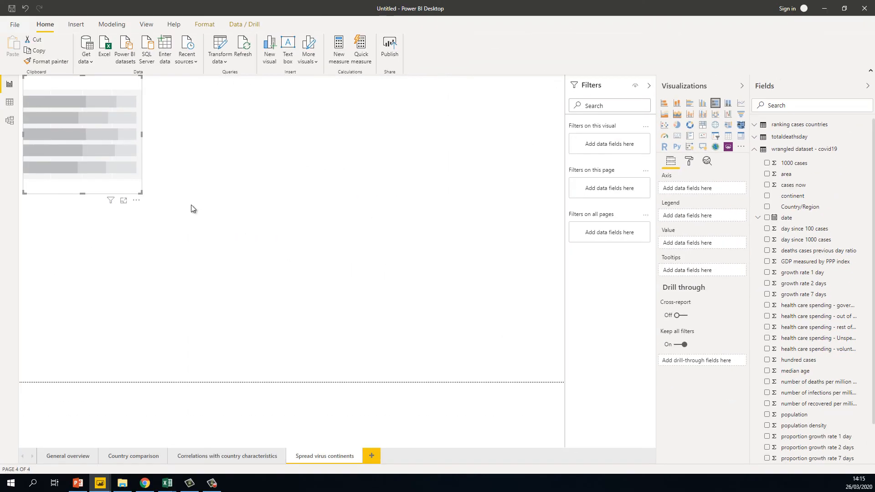
left_click_drag(142, 194, 422, 251)
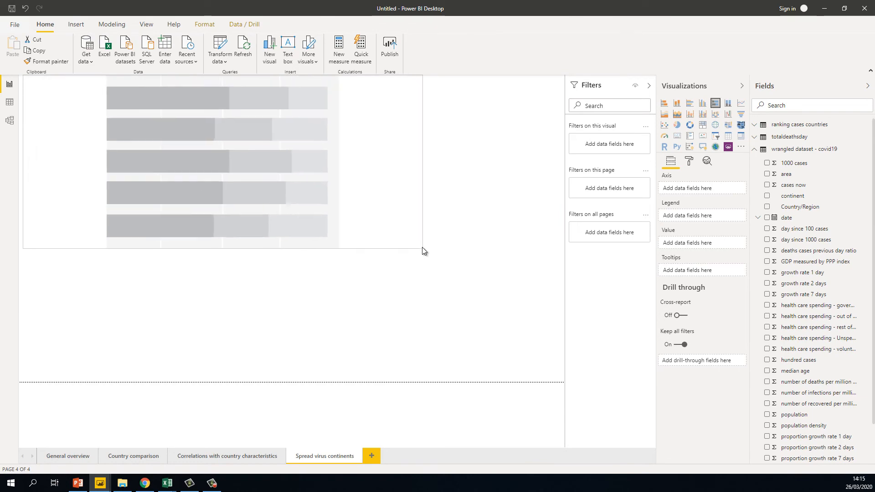
left_click_drag(388, 159, 467, 110)
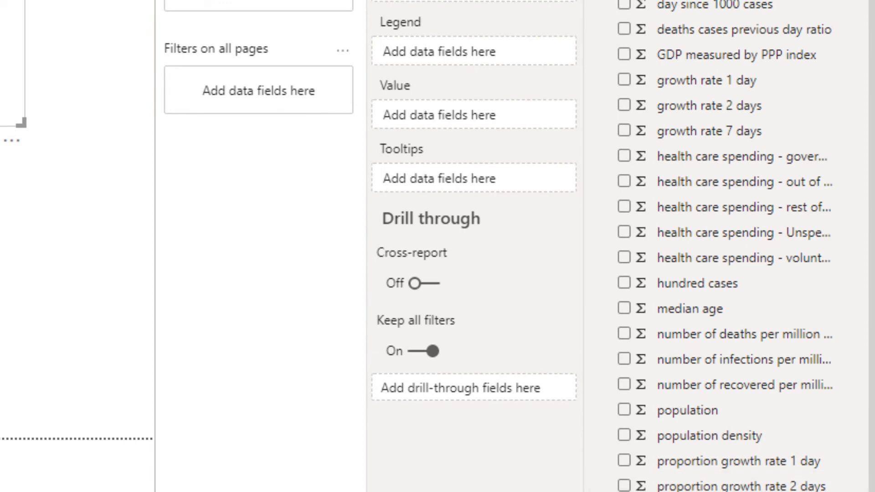
- Assign the Value field as the bar chart's value and the continent field as its legend
left_click_drag(598, 365, 476, 118)
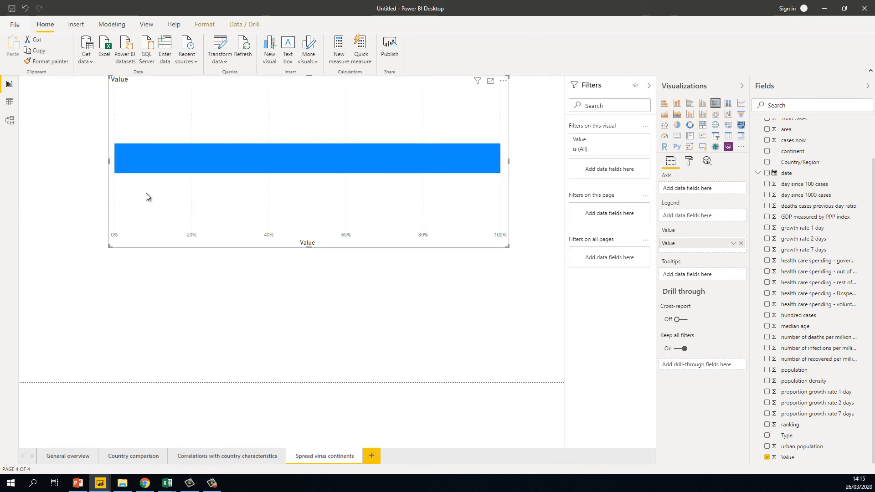
scroll(774, 360, "up", 2)
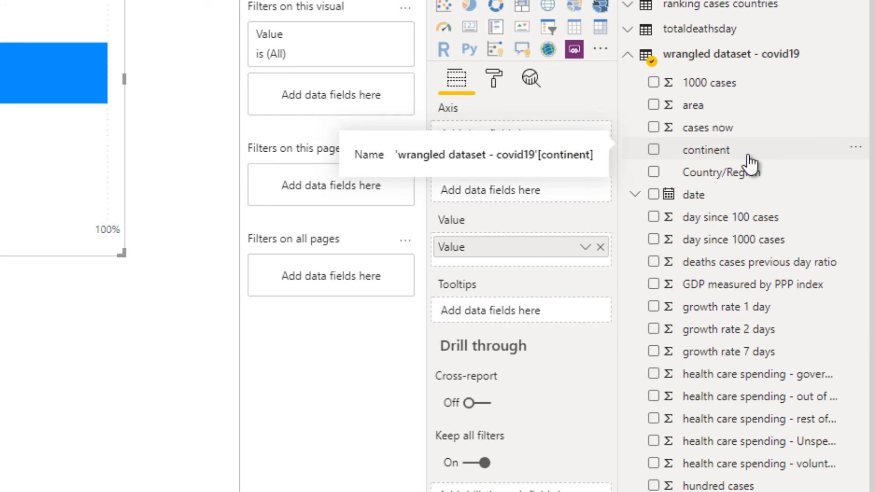
left_click_drag(757, 162, 569, 201)
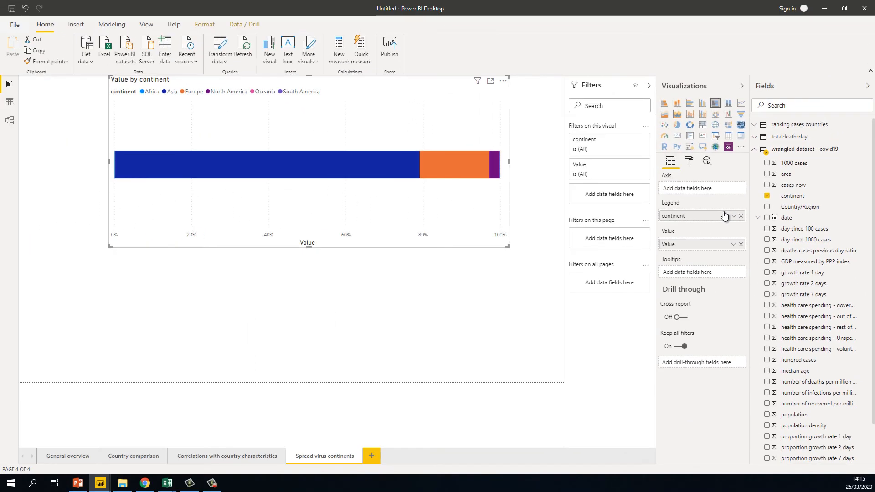
- Turn on data labels for the 100% stacked bar chart and open the data label settings
left_click(689, 160)
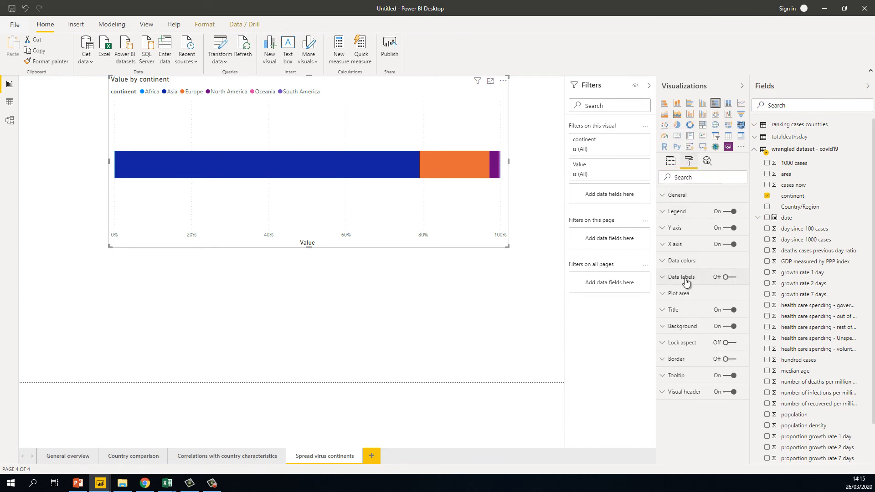
left_click(726, 278)
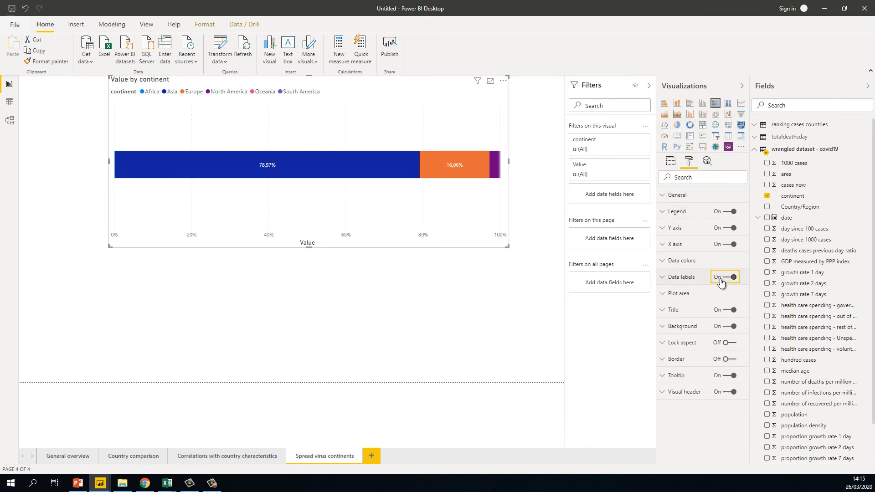
left_click(667, 284)
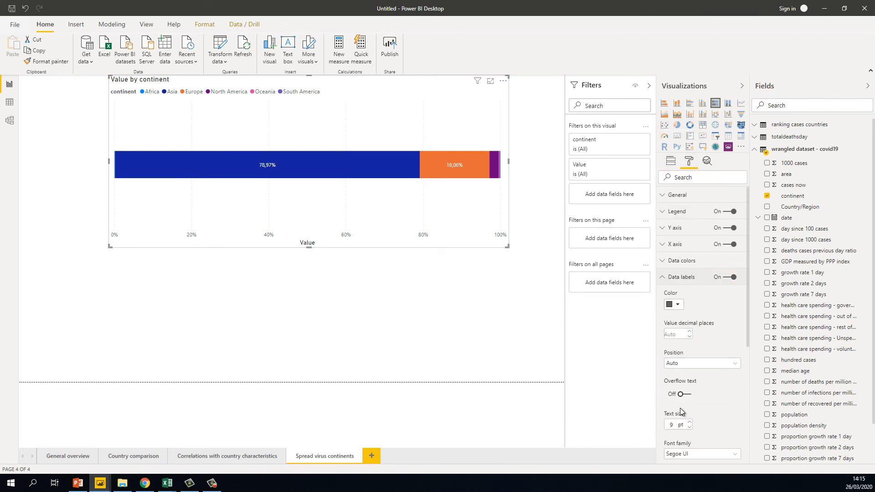
left_click(689, 424)
left_click(690, 428)
scroll(695, 345, "down", 2)
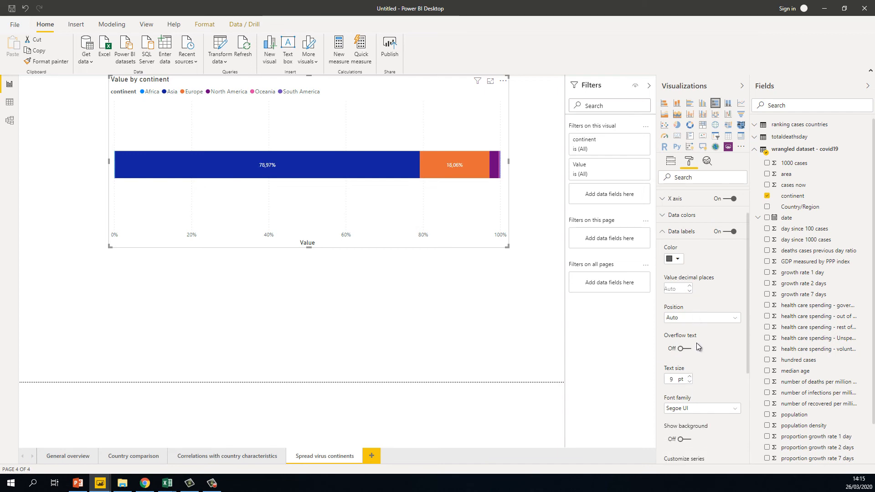
left_click(697, 318)
left_click(695, 328)
scroll(697, 378, "down", 2)
scroll(697, 367, "up", 3)
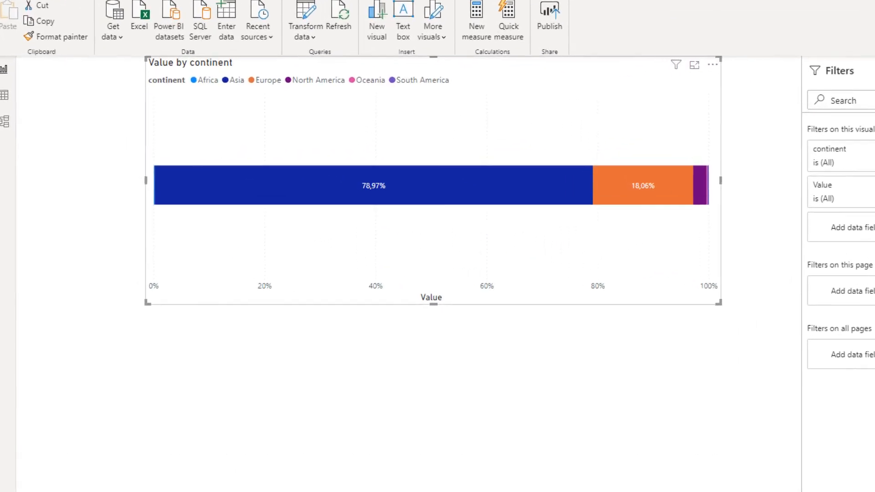
- Stretch the bar chart in both directions so it spans the full width of the page
left_click_drag(773, 185, 859, 185)
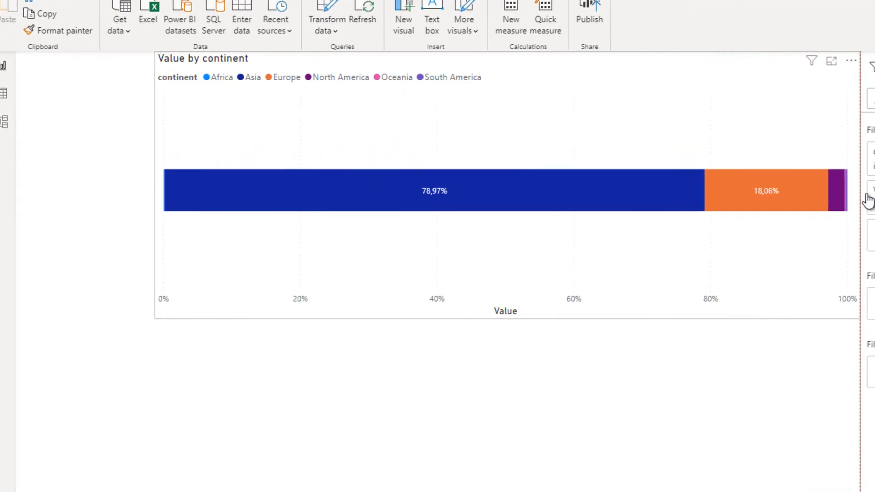
left_click_drag(156, 185, 17, 185)
mouse_move(445, 321)
left_mouse_down()
mouse_move(439, 291)
mouse_move(445, 316)
left_mouse_up()
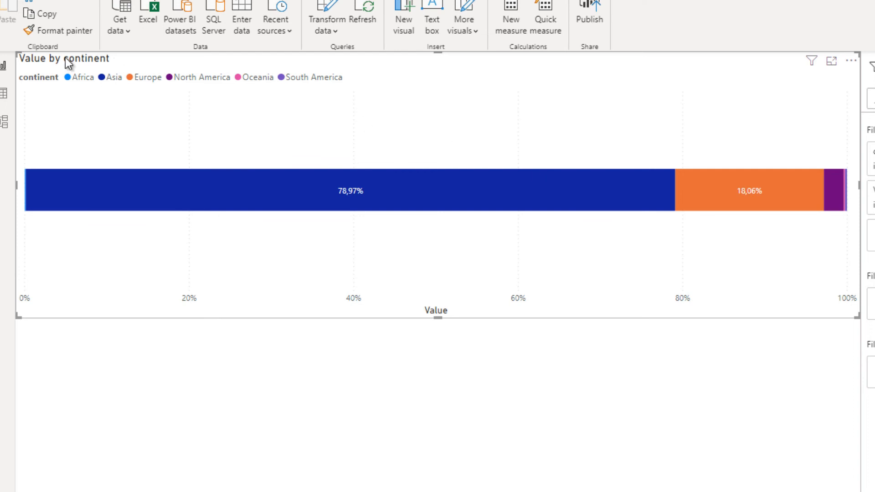
left_click(716, 417)
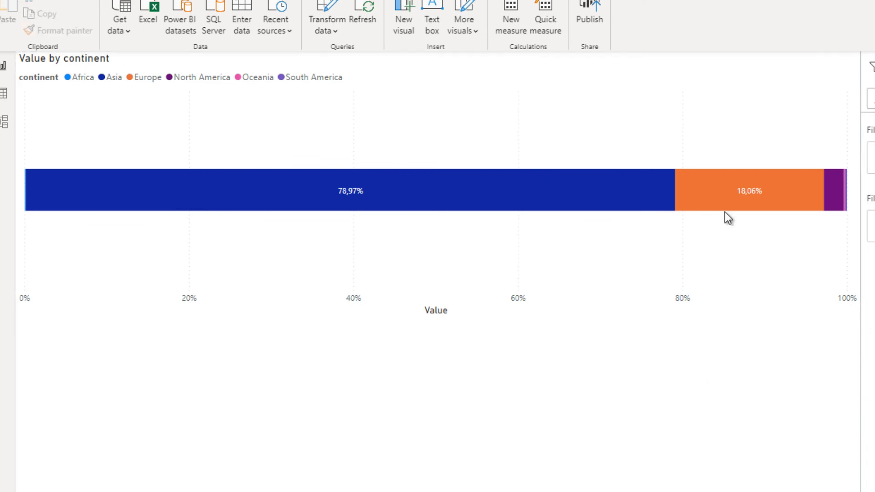
- Filter the bar chart's Type to cases, collapse the filter settings and reduce the chart's height
left_click(480, 211)
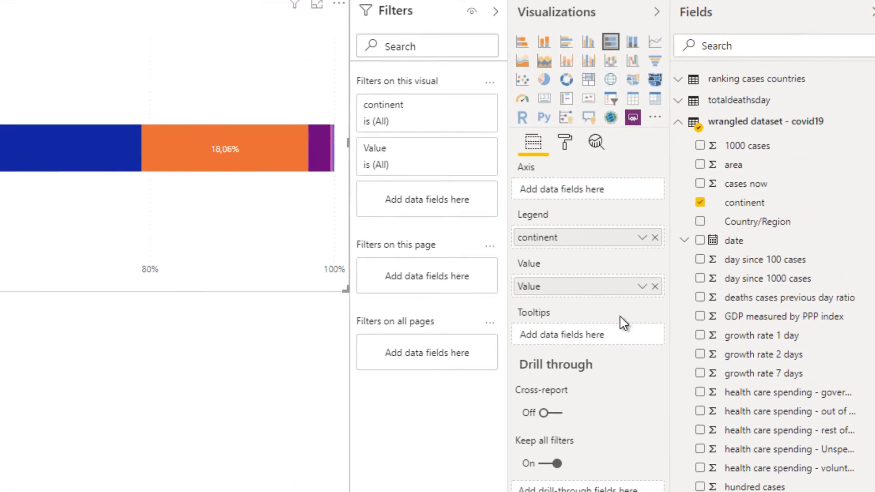
scroll(756, 264, "down", 2)
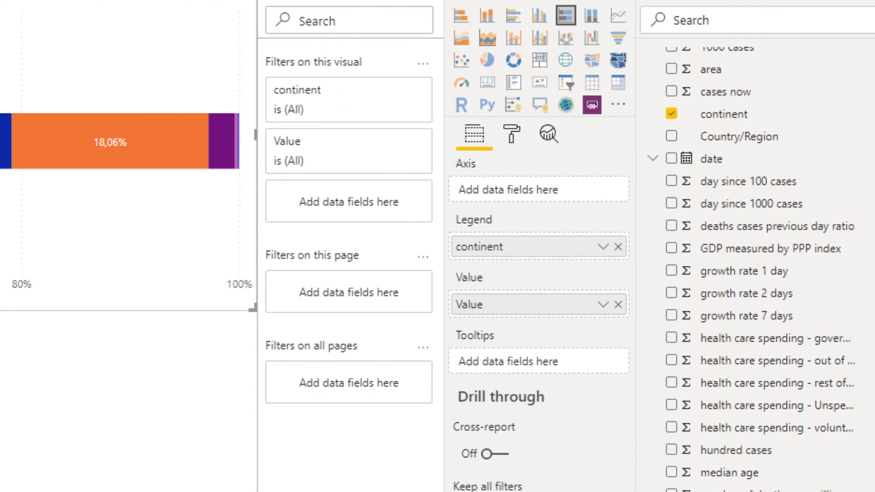
left_click_drag(729, 490, 390, 198)
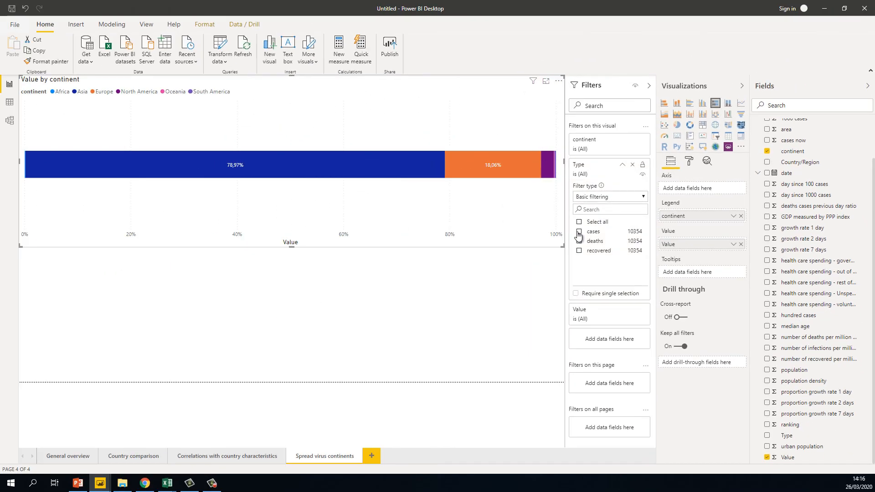
left_click(579, 231)
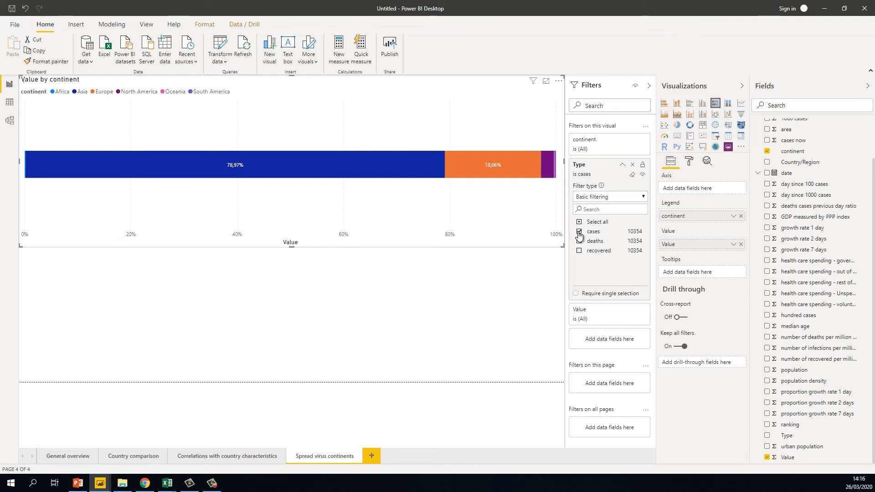
left_click(648, 86)
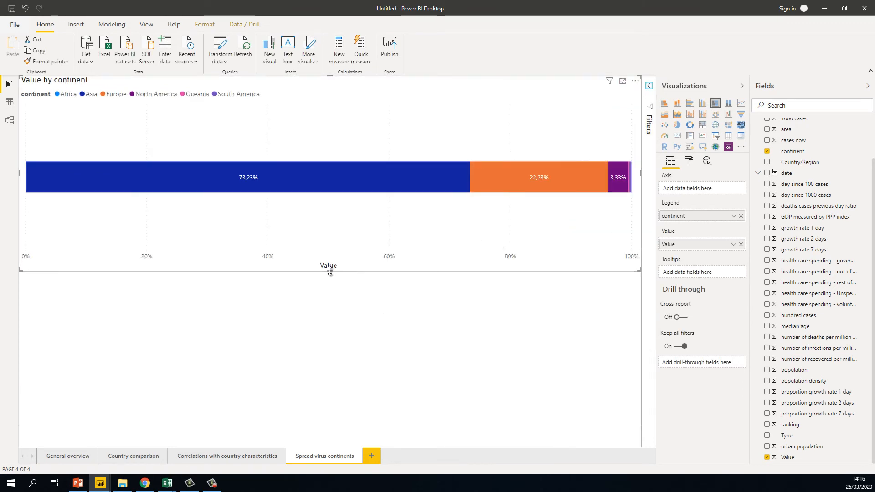
left_click_drag(329, 272, 336, 242)
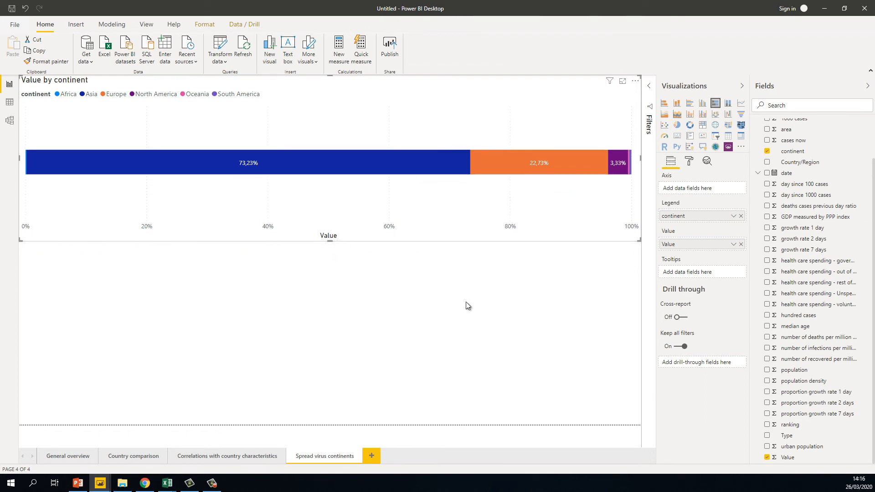
- Check which aggregation the bar chart applies to the Value field
left_click(553, 209)
left_click(734, 244)
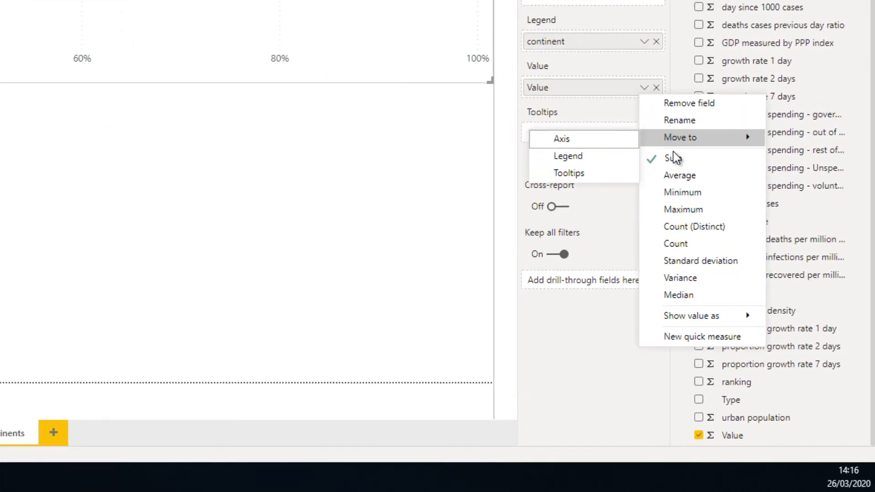
left_click(255, 143)
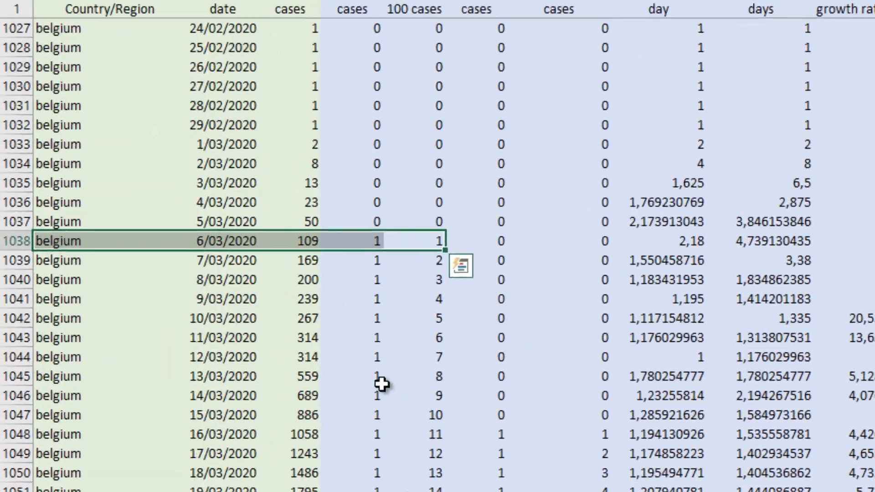
- Examine Belgium's daily case values in the Excel dataset, comparing the rows for 5/03/2020, 6/03/2020 and 7/03/2020
left_click(153, 277)
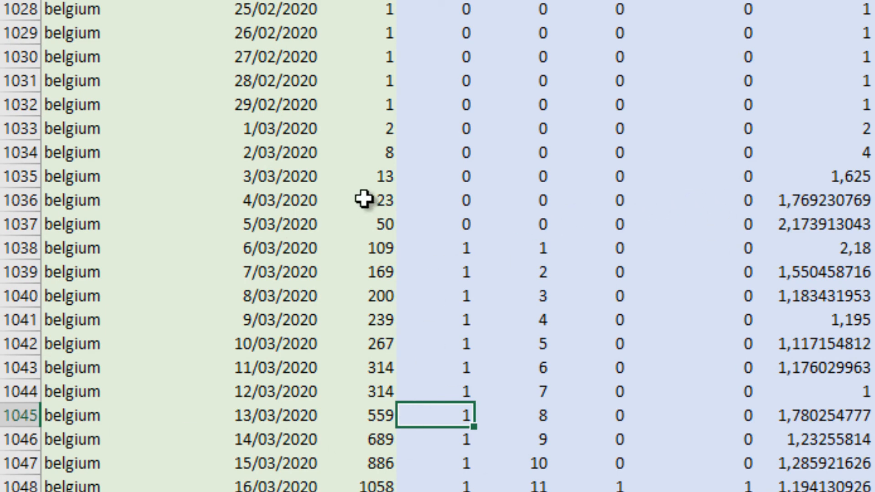
left_click_drag(395, 227, 91, 224)
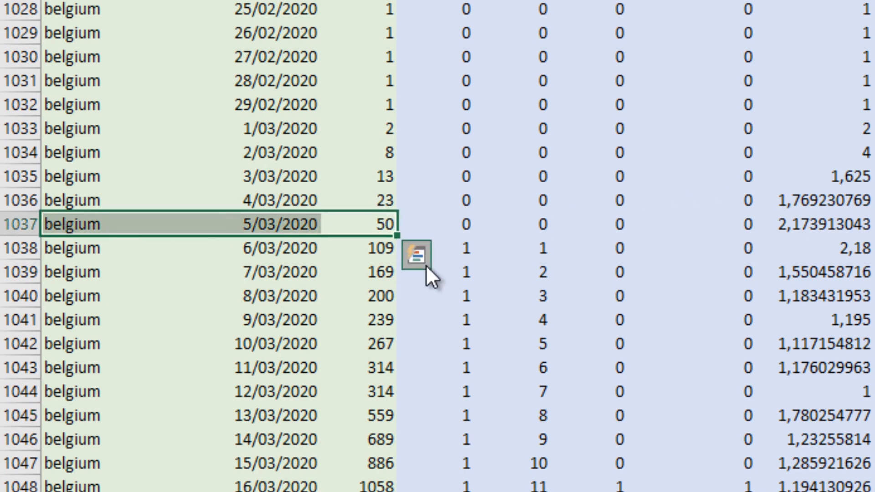
left_click(417, 255)
left_click(552, 223)
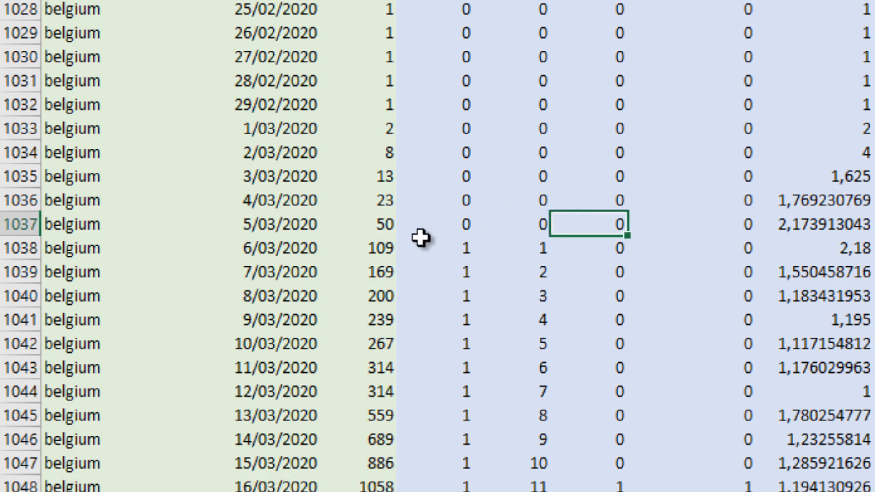
left_click_drag(393, 250, 190, 256)
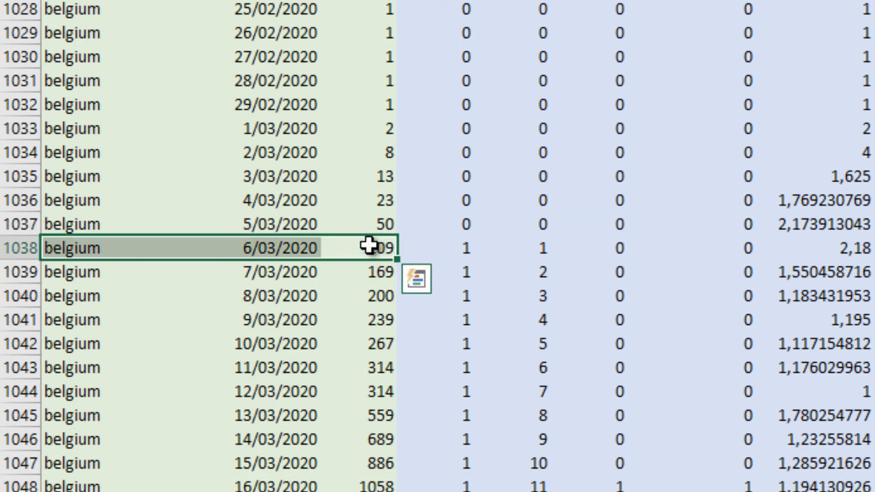
left_click(374, 223)
left_click(385, 250)
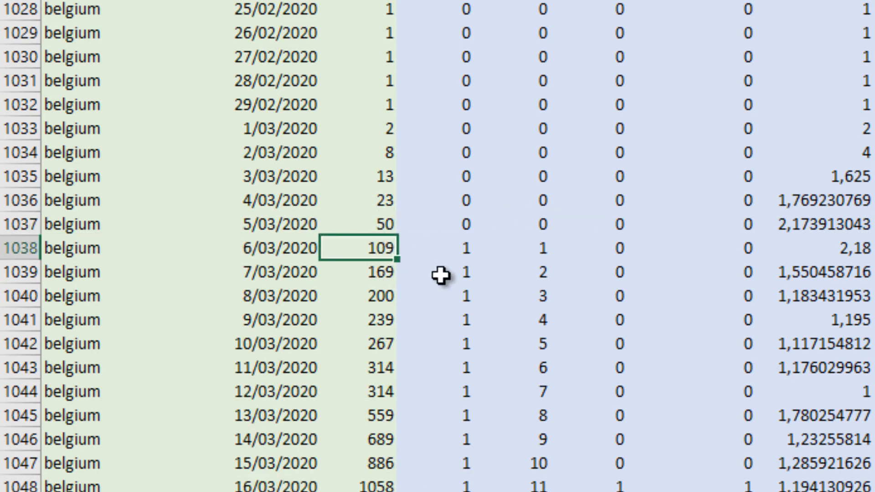
left_click(389, 221)
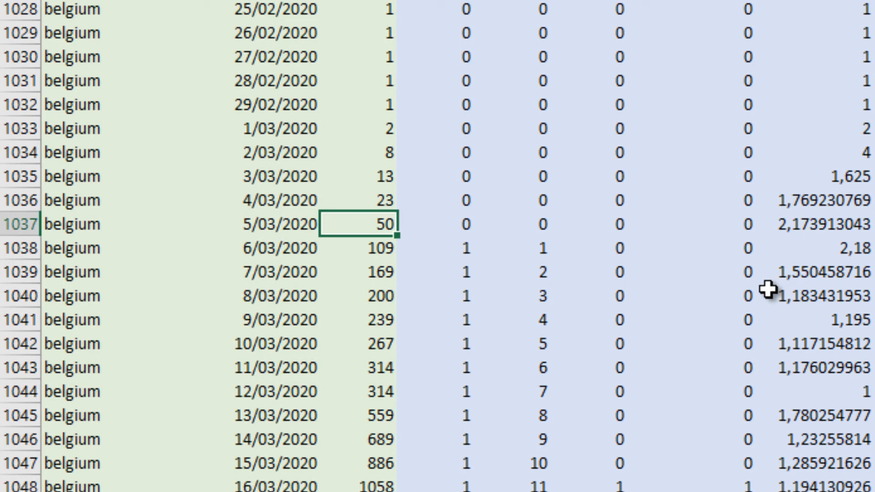
key("Down")
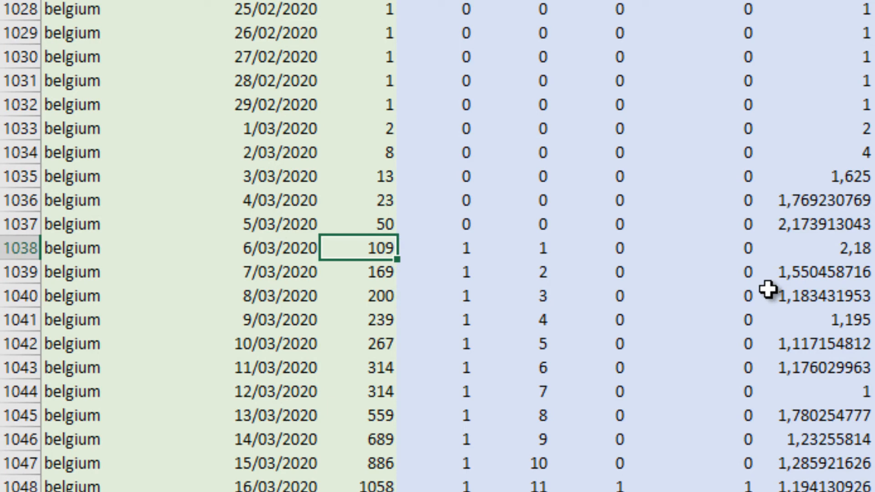
key("Down")
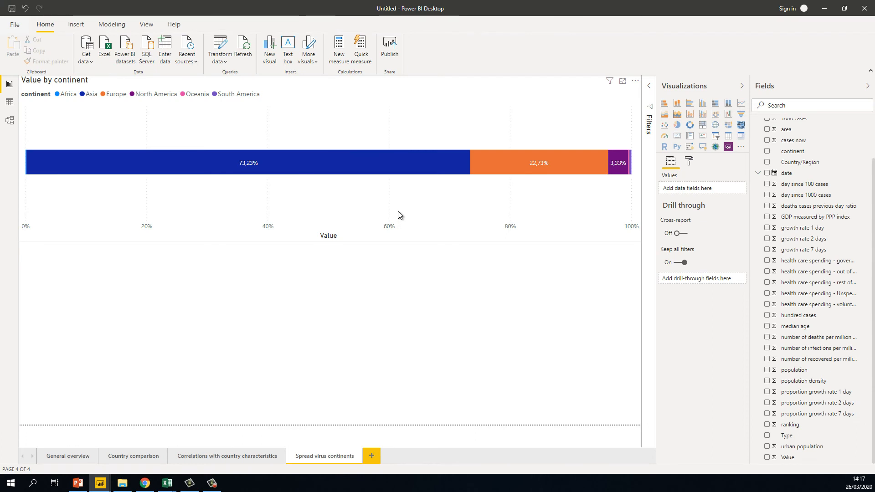
- Insert a card visual below the bar chart in Power BI, shrink it and assign the Value field to it
left_click(398, 211)
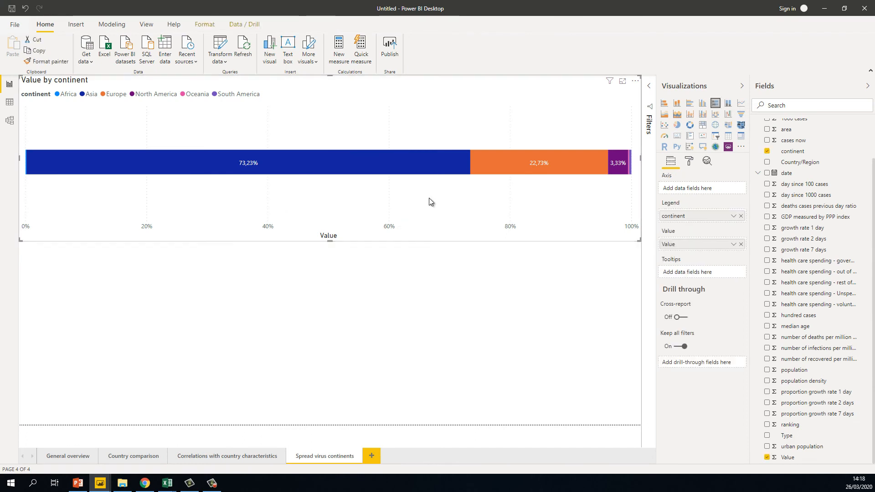
left_click(400, 287)
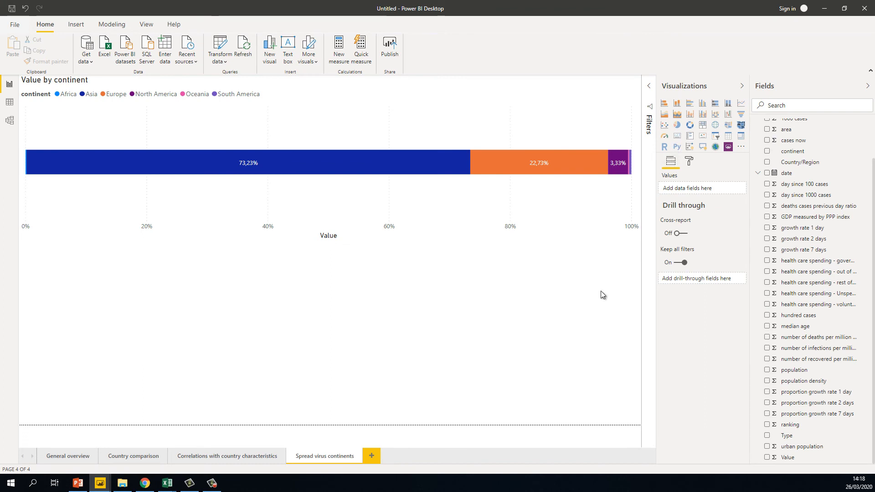
left_click(679, 141)
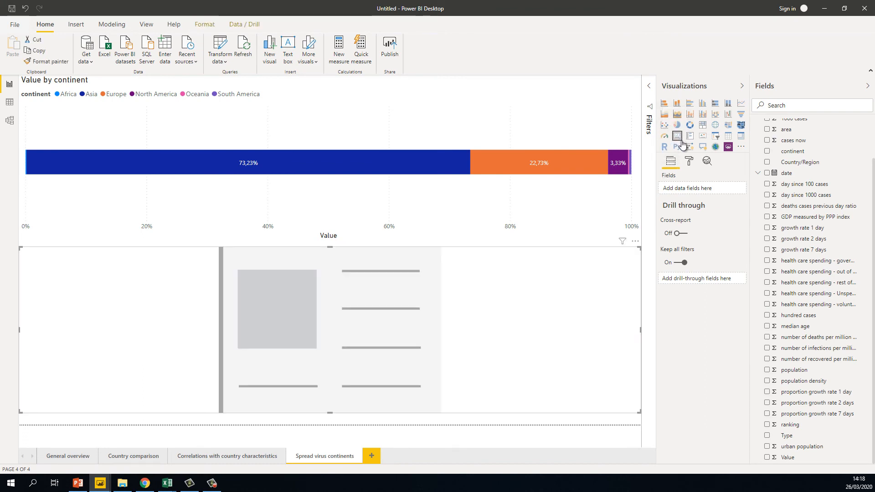
left_click_drag(640, 412, 503, 364)
left_click_drag(693, 491, 510, 111)
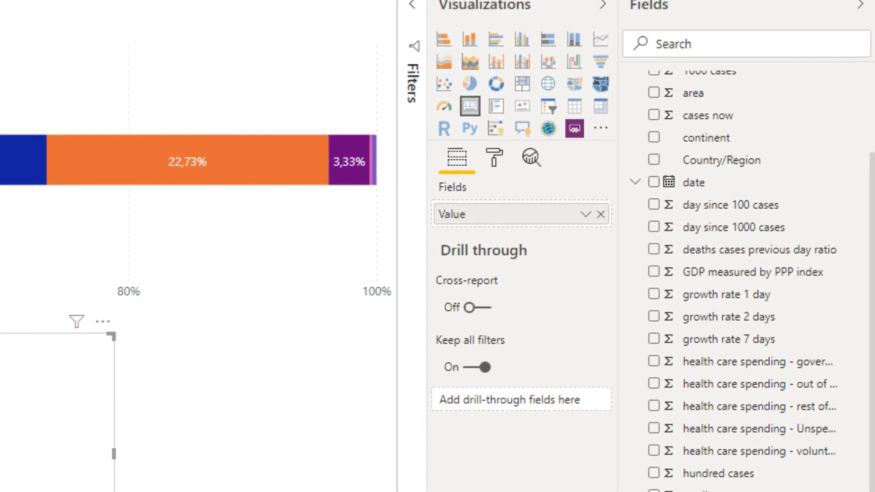
- Add the Type field as a filter on the card and restrict it to cases
left_click(413, 5)
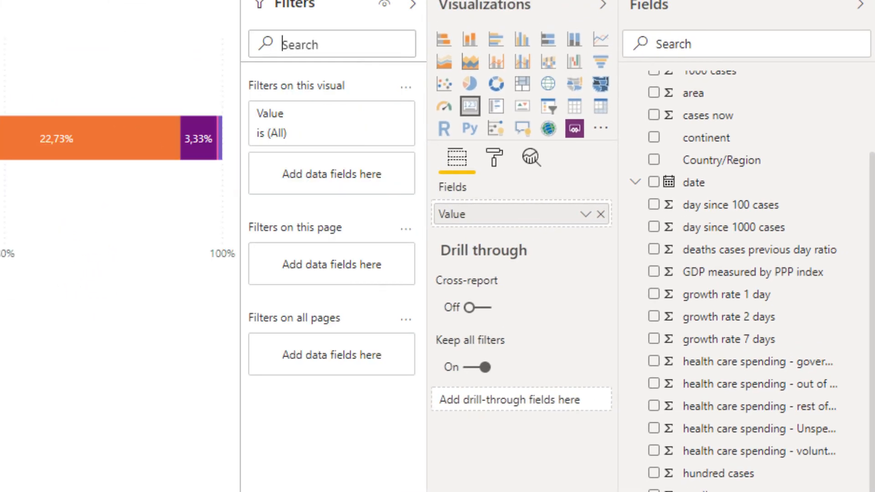
left_click_drag(693, 491, 314, 197)
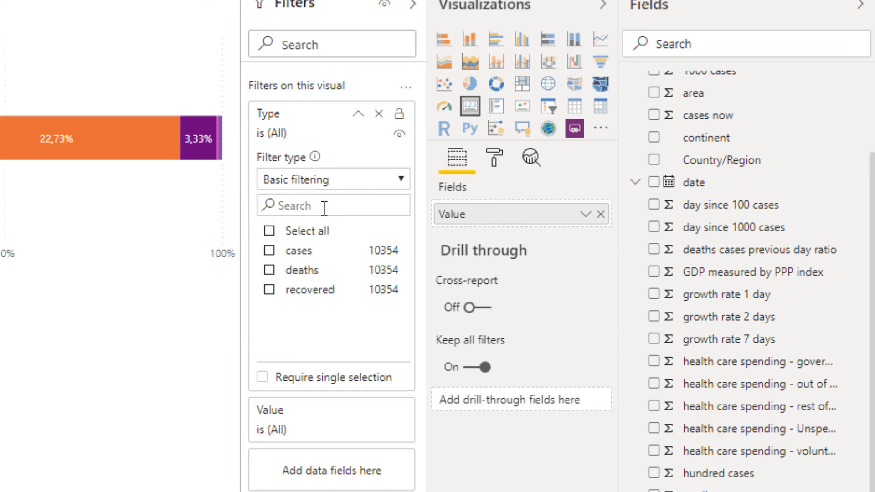
left_click(270, 252)
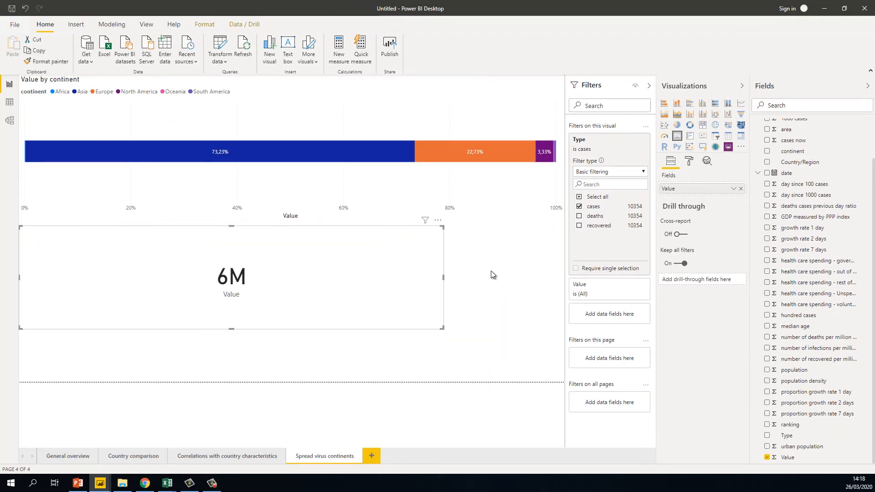
- Check which aggregation the card applies to the Value field, leaving it as Sum
left_click(493, 269)
left_click(426, 247)
left_click(733, 190)
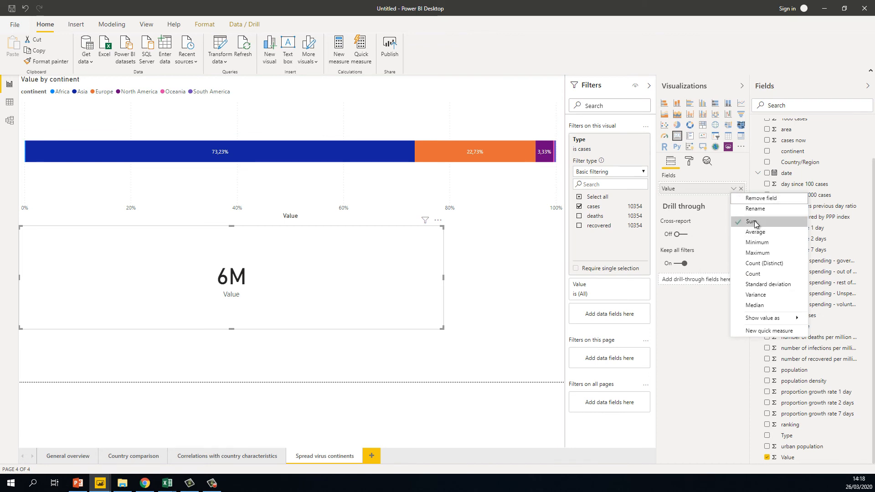
left_click(524, 283)
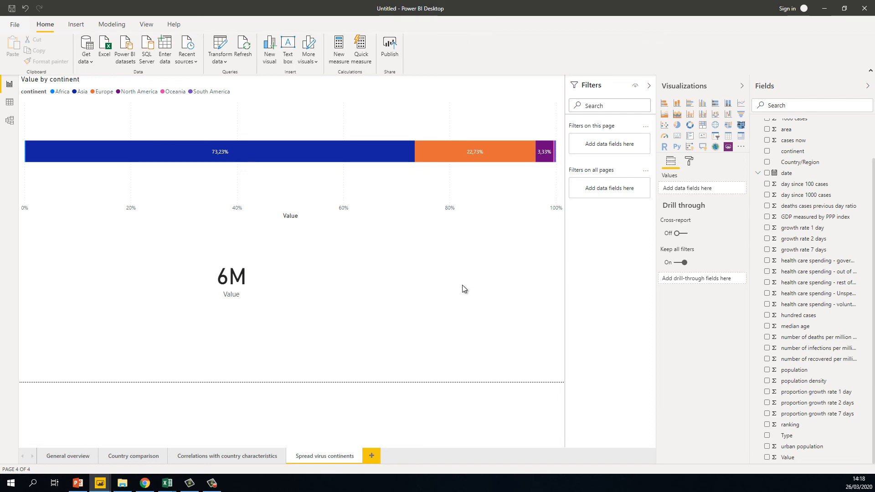
- Switch to the wrangled covid19 dataset in Excel and examine the sum of Belgium's daily cases over the March 2020 rows
mouse_move(167, 483)
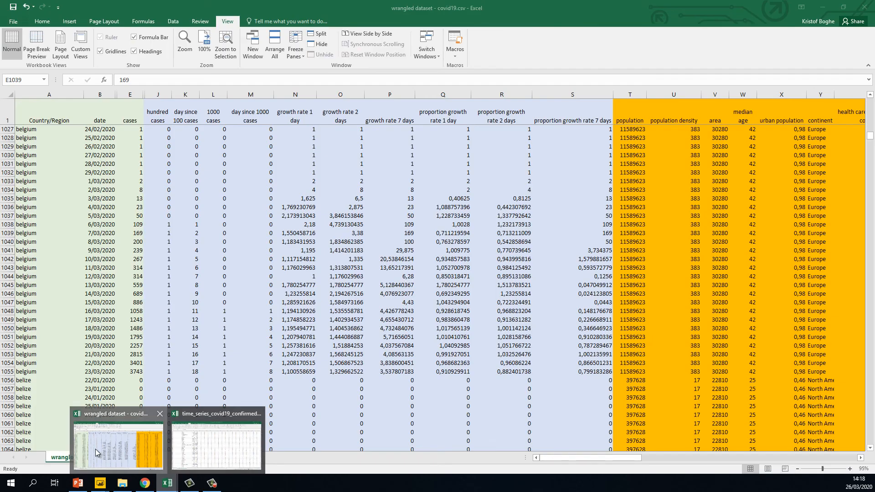
left_click(94, 450)
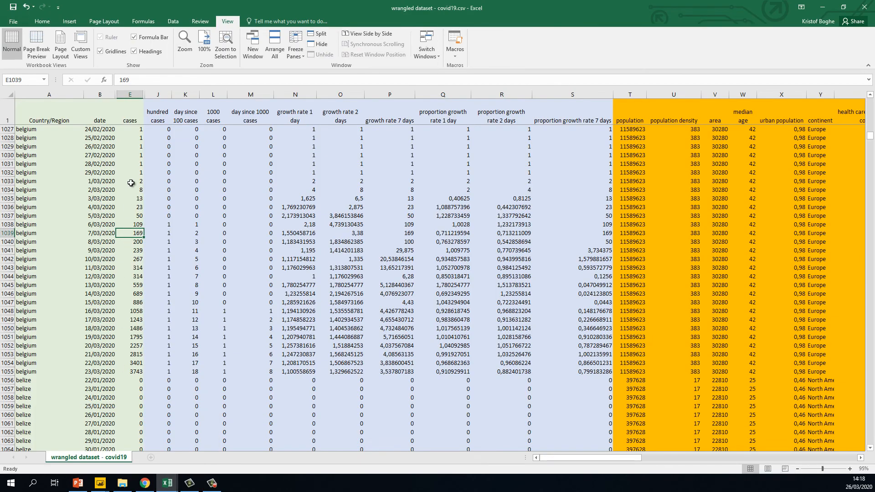
left_click_drag(132, 182, 135, 378)
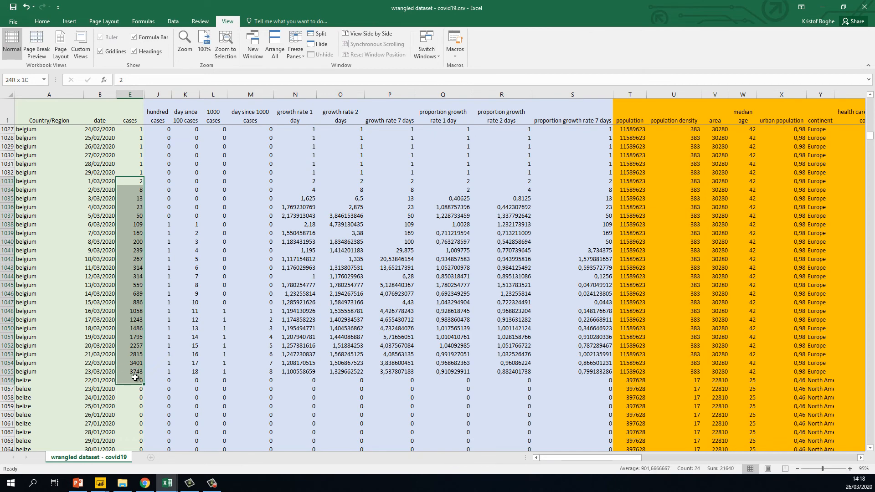
left_click_drag(133, 198, 133, 375)
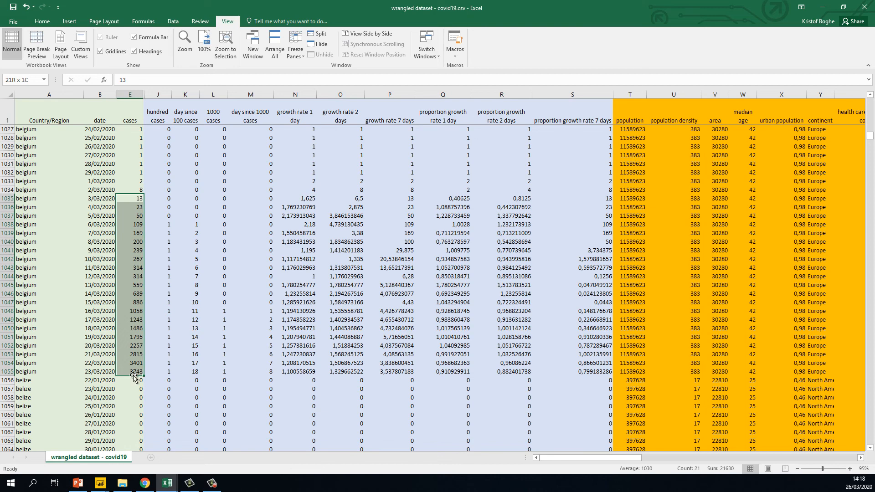
left_click_drag(129, 155, 133, 406)
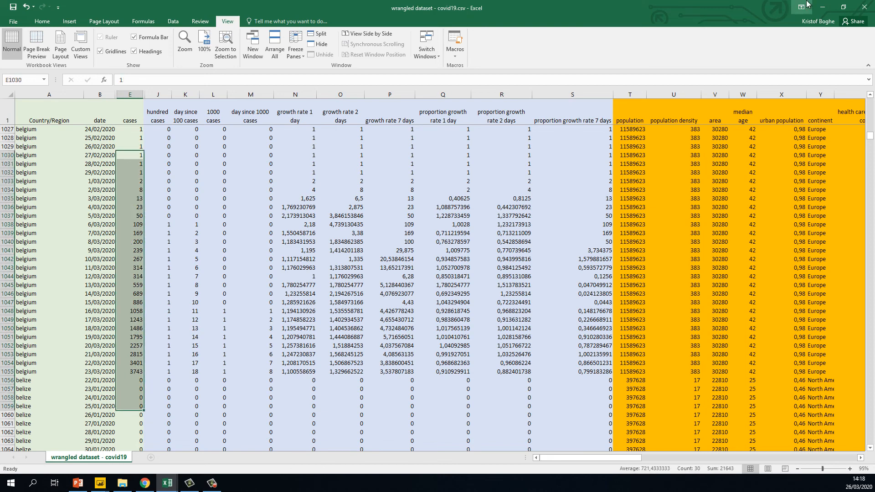
- Return to the Power BI report and delete the Value card below the bar chart
left_click(822, 7)
left_click(266, 289)
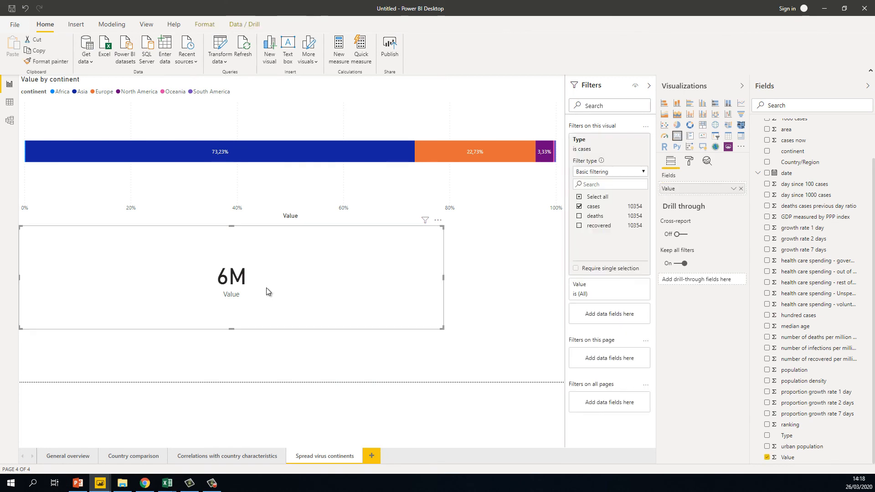
key("Delete")
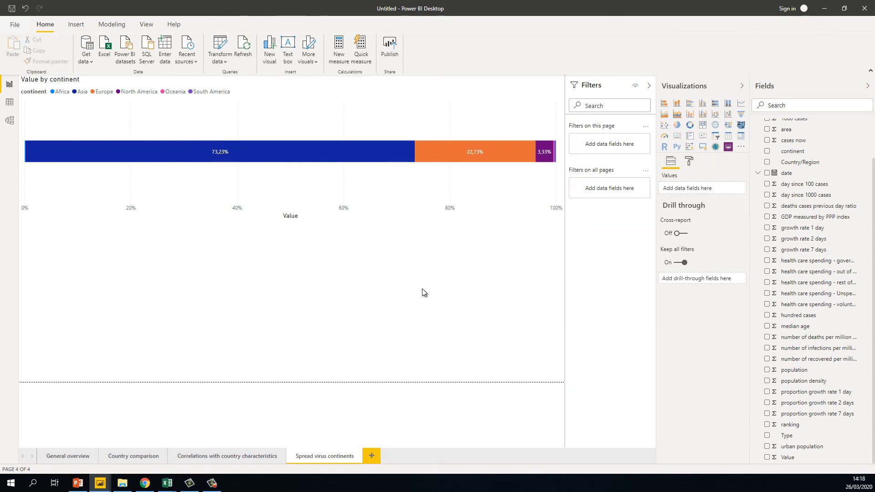
- Switch to the wrangled covid19 dataset in Excel and examine Bangladesh's daily rows for 27/02/2020 to 29/02/2020
left_click(170, 488)
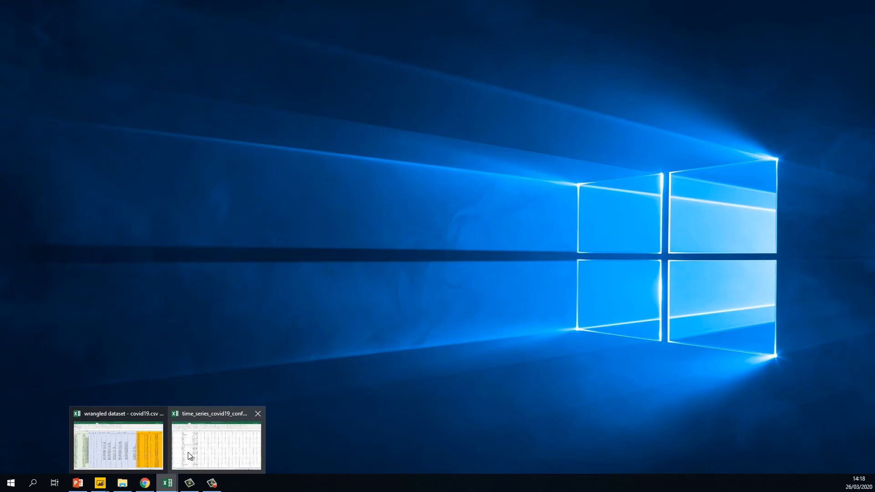
left_click(153, 449)
key("alt+Tab")
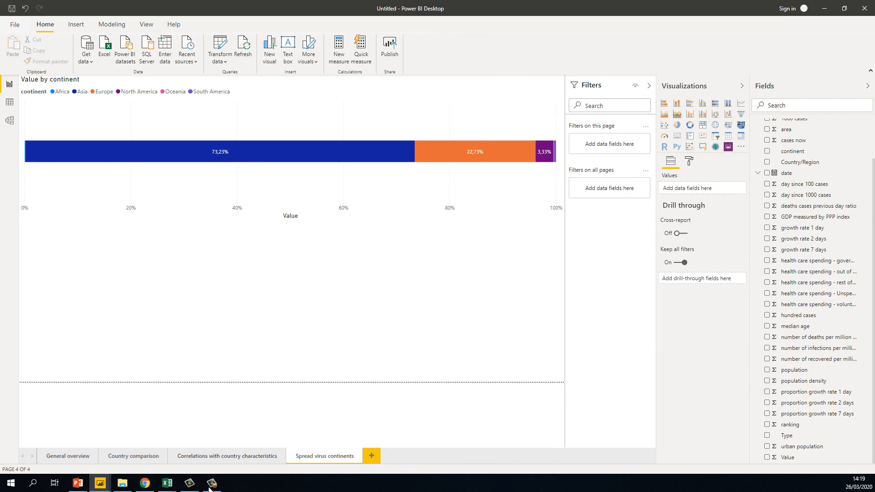
left_click(167, 483)
left_click(129, 451)
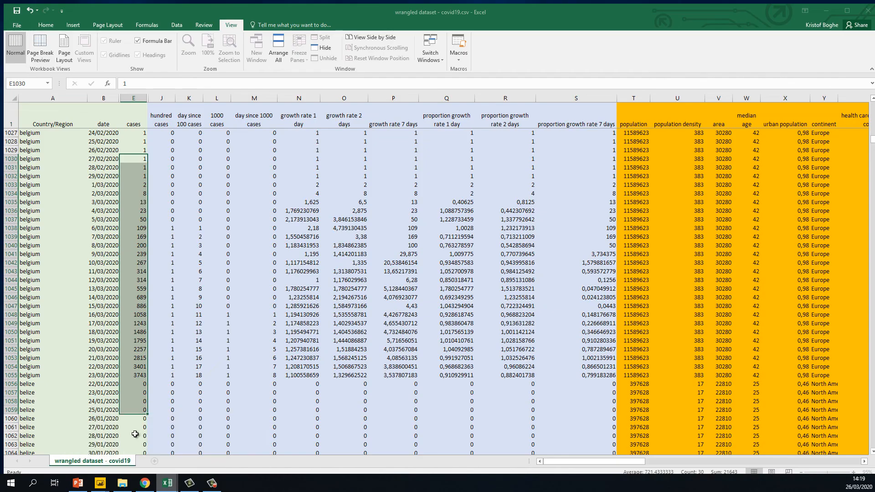
scroll(168, 187, "up", 20)
scroll(169, 187, "up", 20)
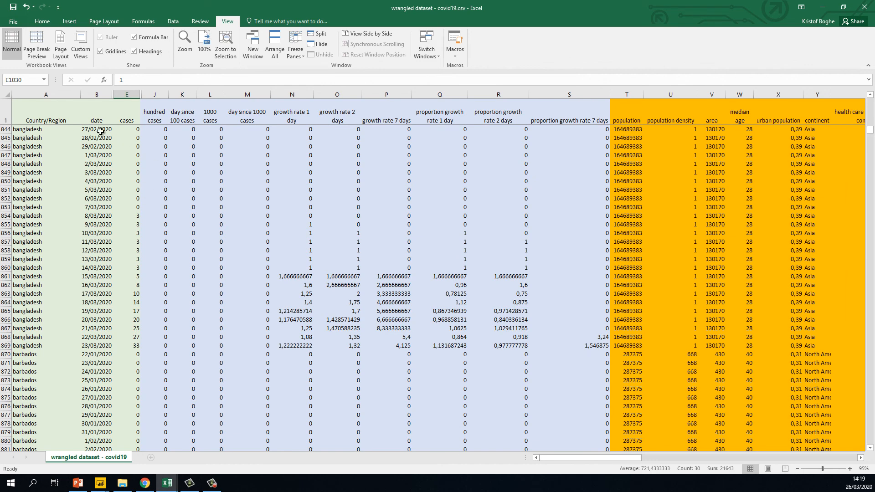
left_click_drag(100, 131, 242, 138)
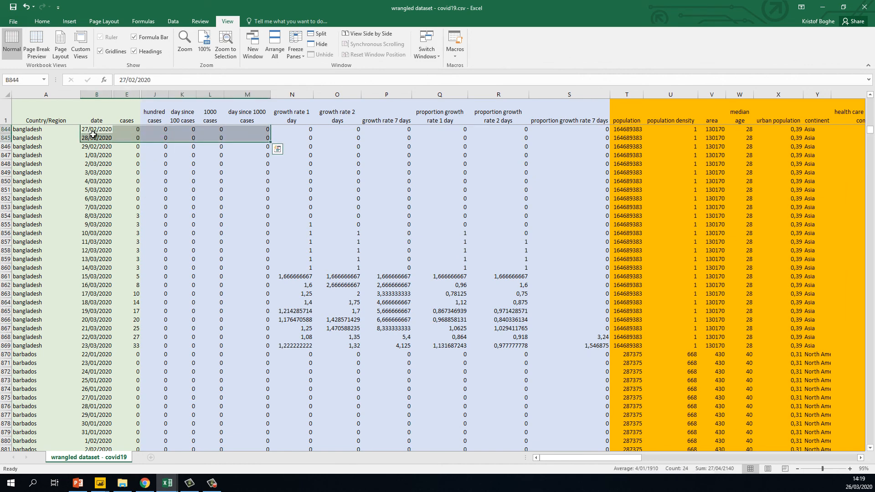
left_click_drag(88, 146, 336, 148)
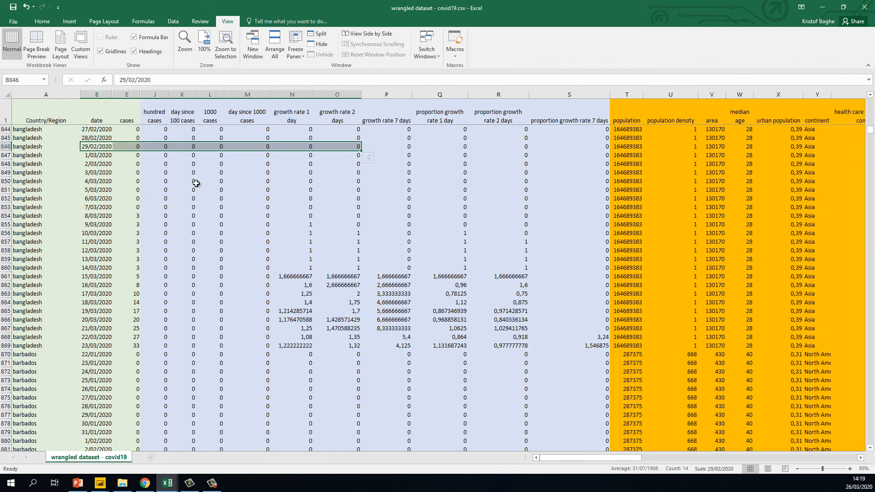
left_click(155, 189)
- Switch to the untitled Power BI report and set the continent bar chart's data colors to orange for Africa and yellow for Asia
mouse_move(97, 486)
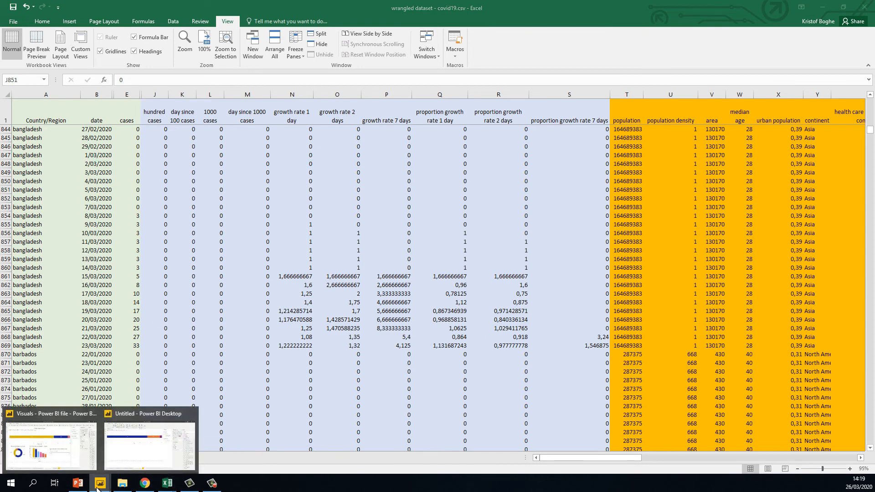
mouse_move(48, 455)
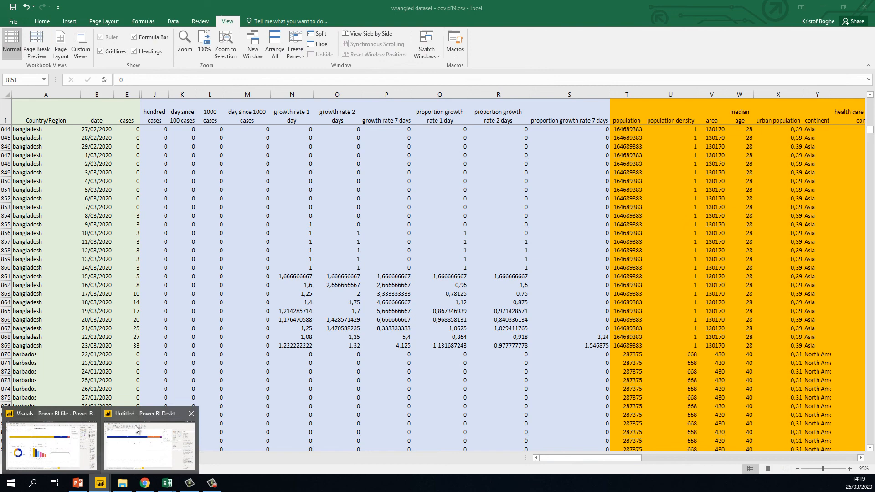
left_click(150, 446)
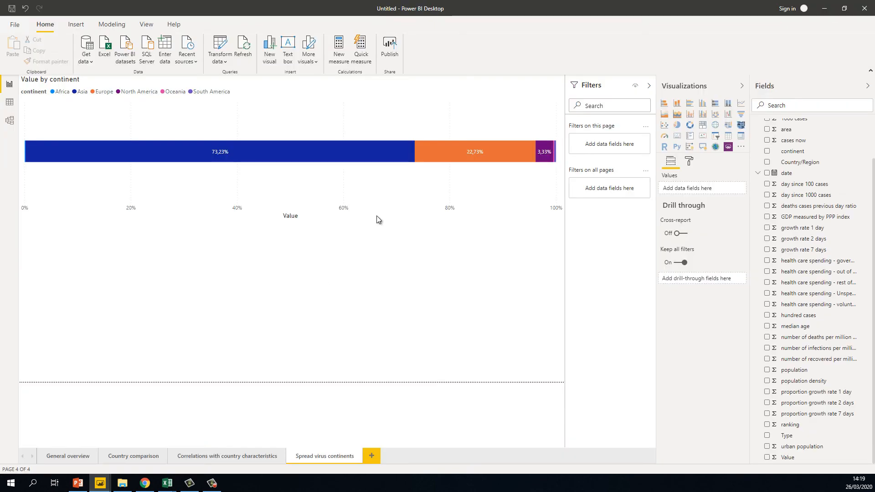
left_click(399, 178)
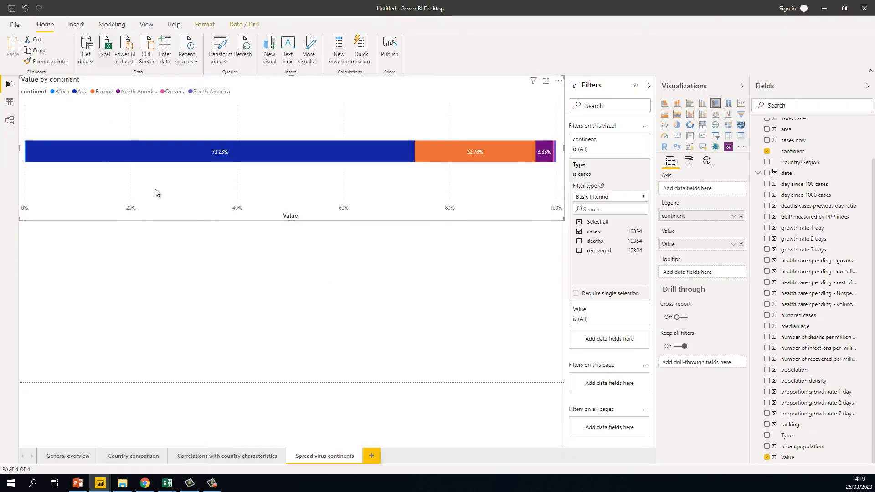
left_click(689, 159)
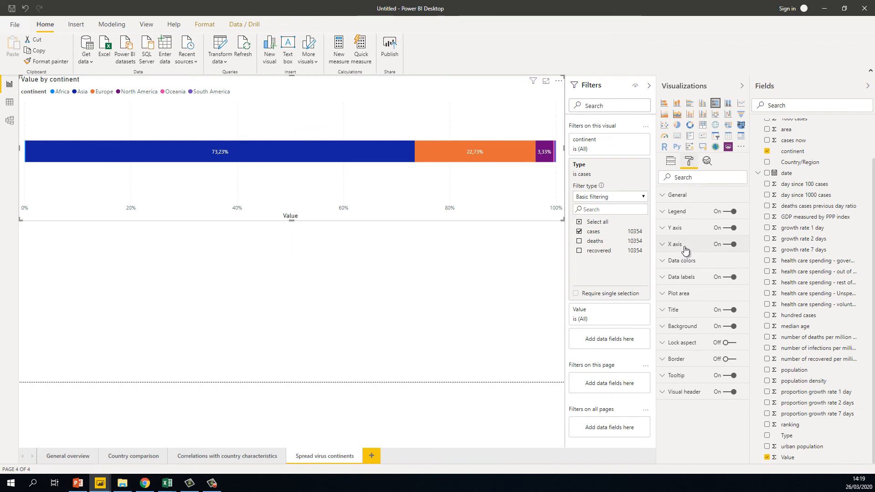
left_click(683, 261)
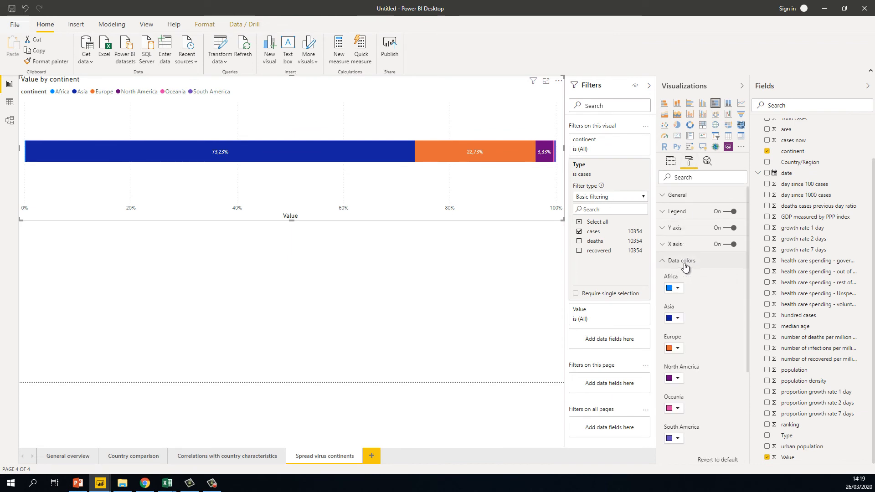
left_click(677, 288)
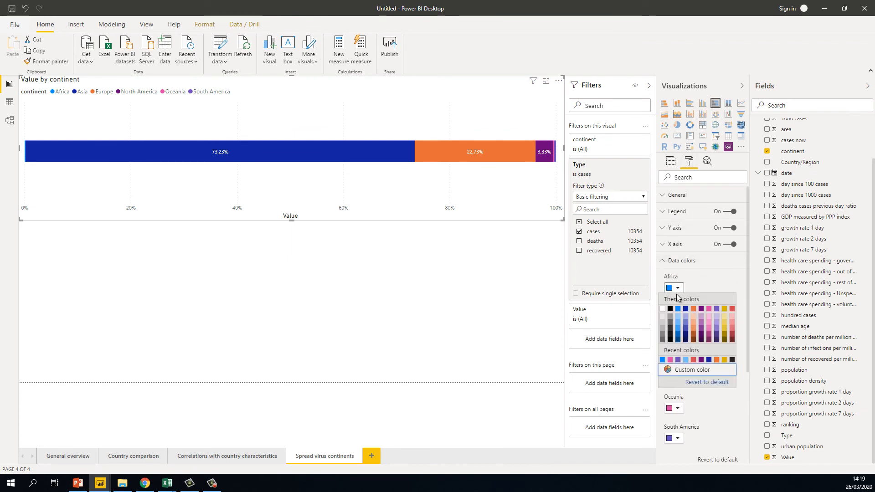
left_click(694, 309)
left_click(676, 318)
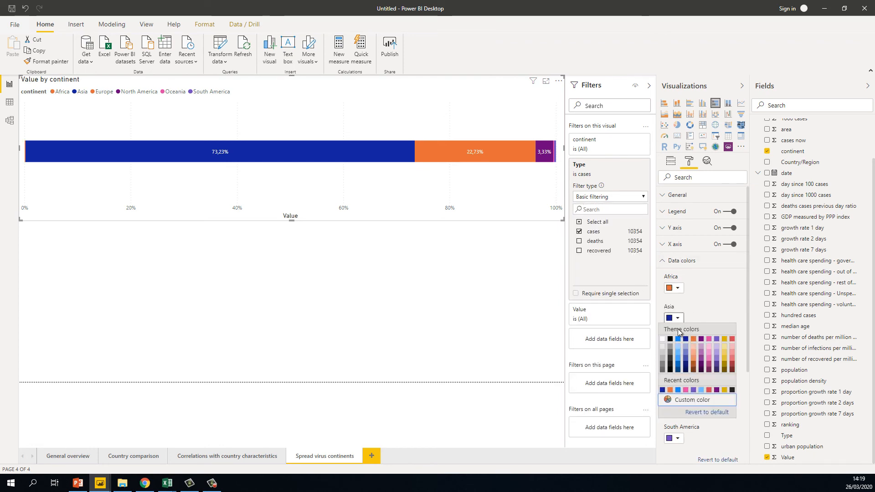
left_click(724, 340)
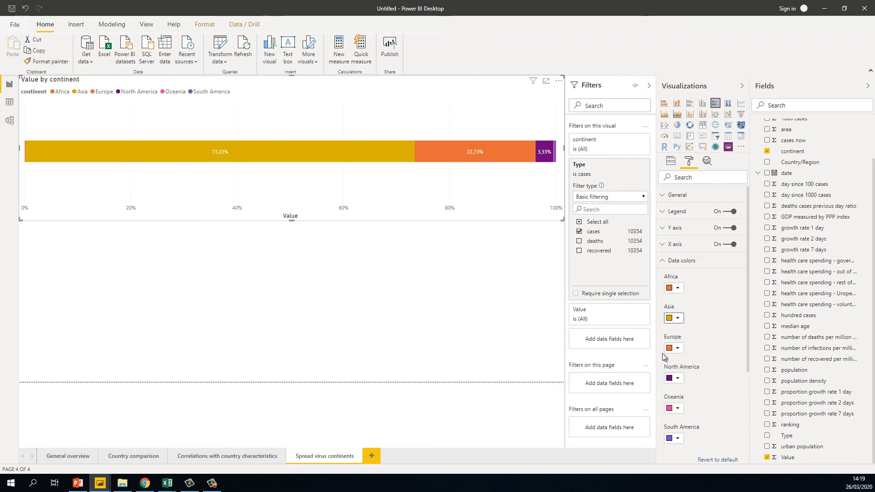
- Set the bar chart's data colors to dark blue for Europe and red for North America
left_click(676, 348)
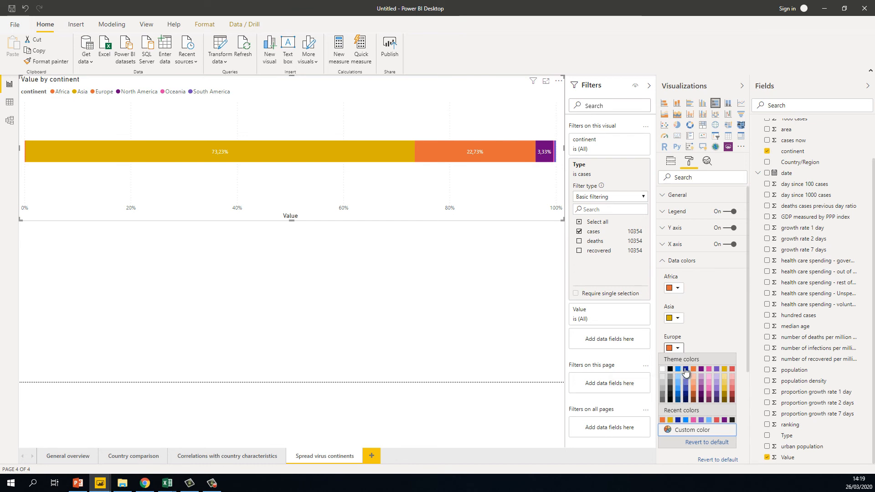
left_click(686, 369)
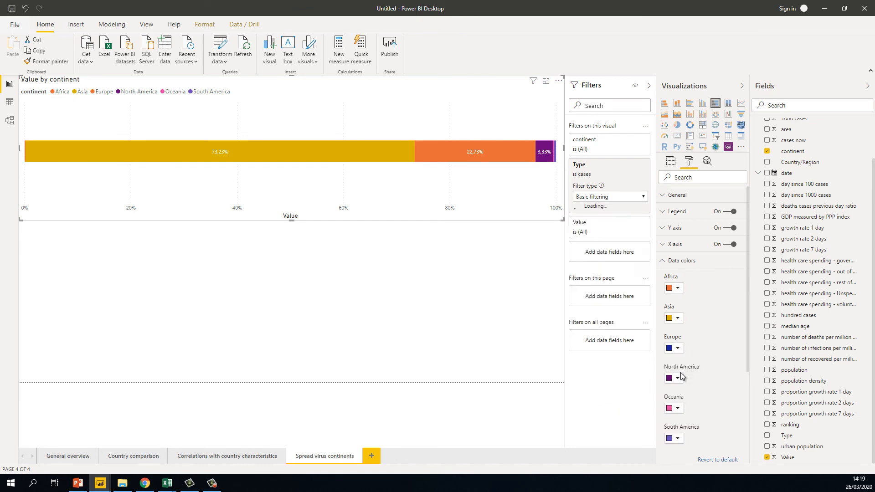
left_click(678, 378)
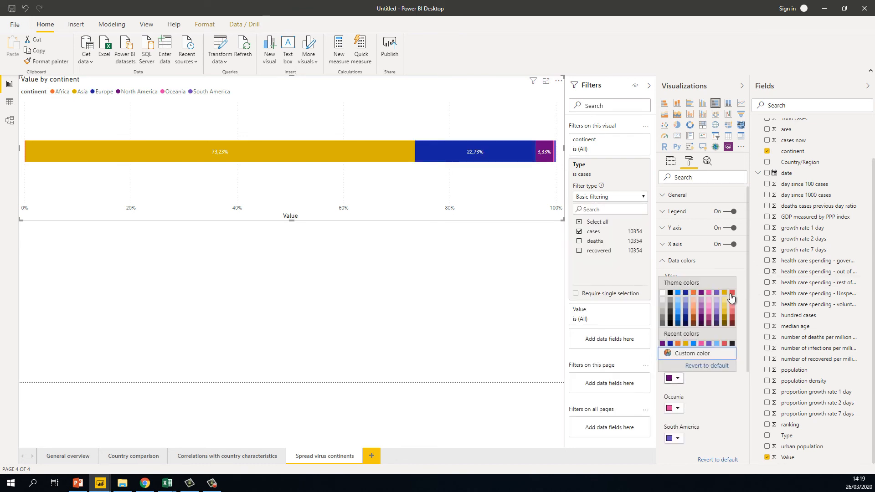
left_click(732, 293)
- Set the bar chart's data colors to light blue for Oceania and pink for South America
left_click(674, 407)
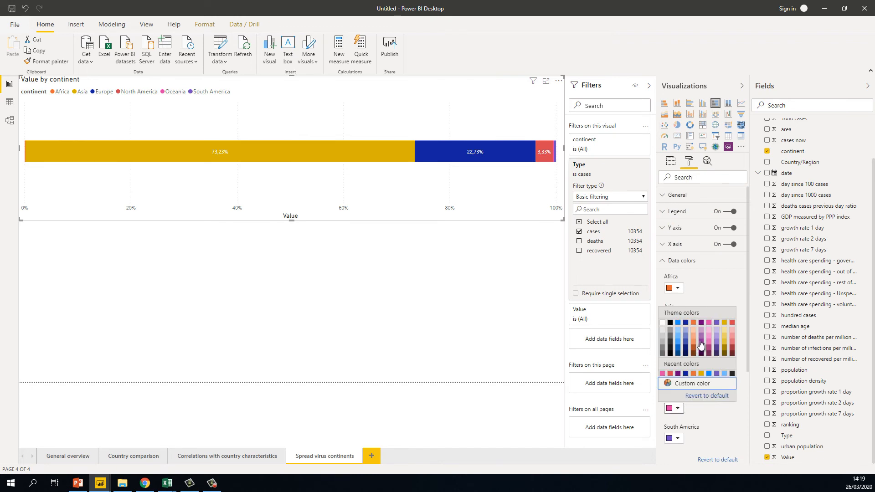
left_click(678, 345)
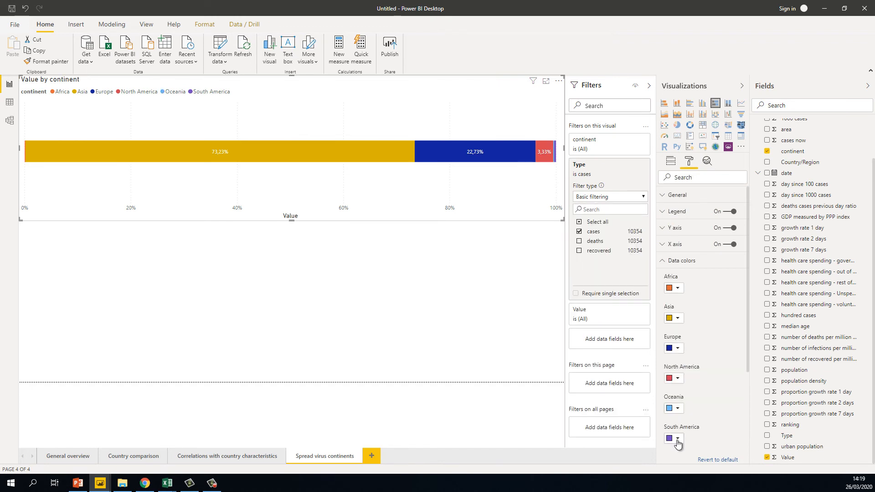
left_click(677, 439)
left_click(676, 408)
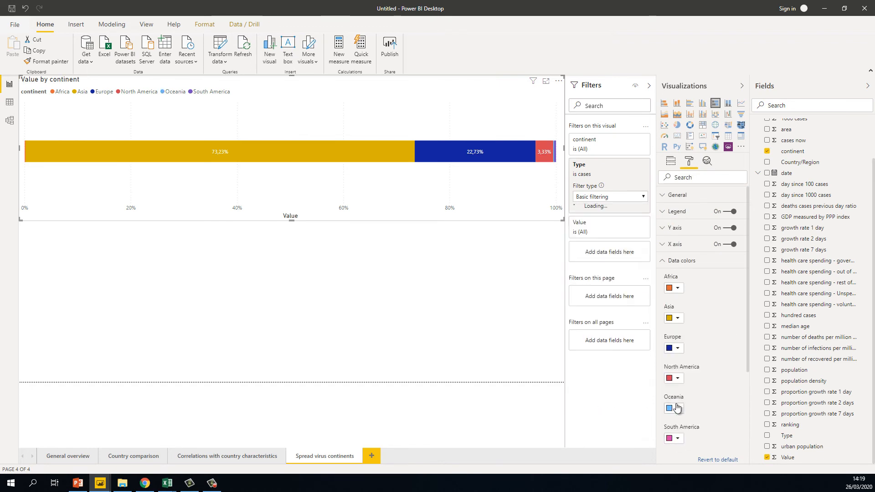
left_click(395, 300)
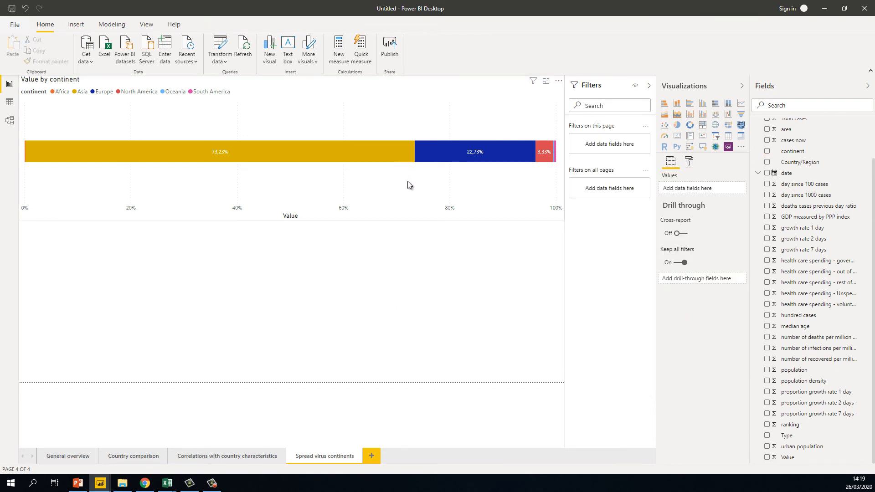
- Increase the text size of the continent bar chart's legend to 17 pt
left_click(407, 183)
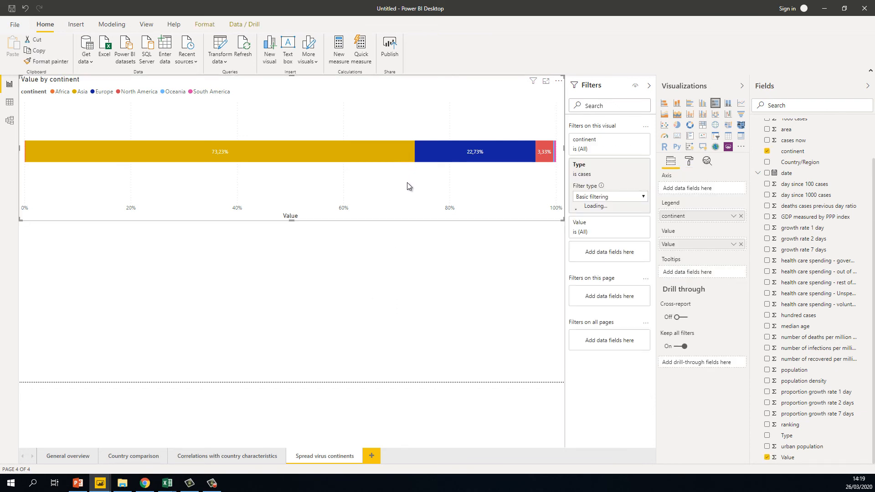
left_click(689, 162)
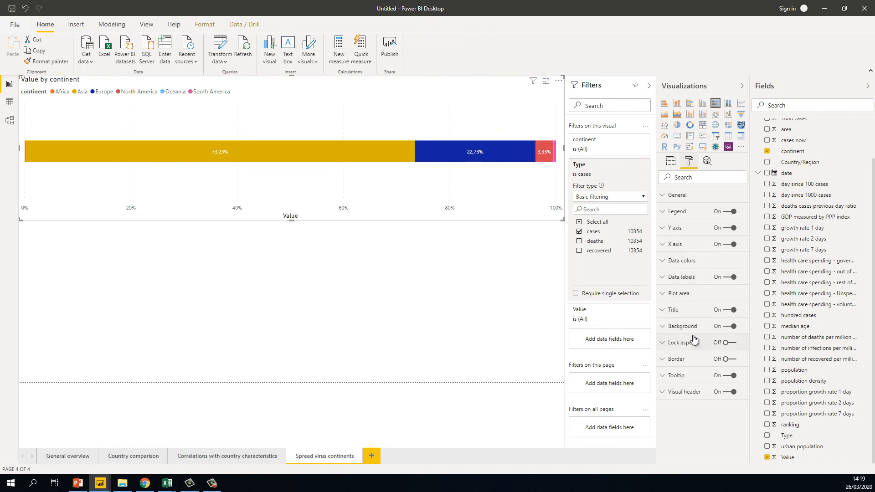
left_click(679, 212)
left_click(690, 384)
left_click(690, 384)
left_click(689, 384)
left_click(690, 384)
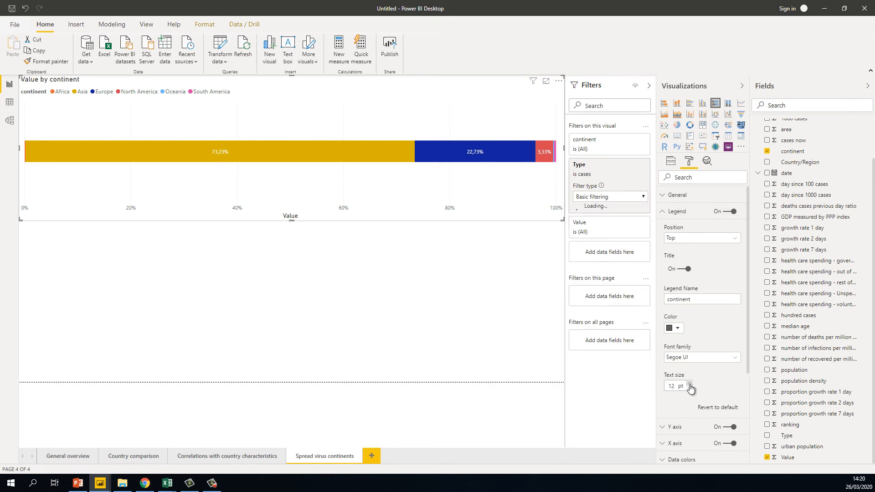
left_click(690, 384)
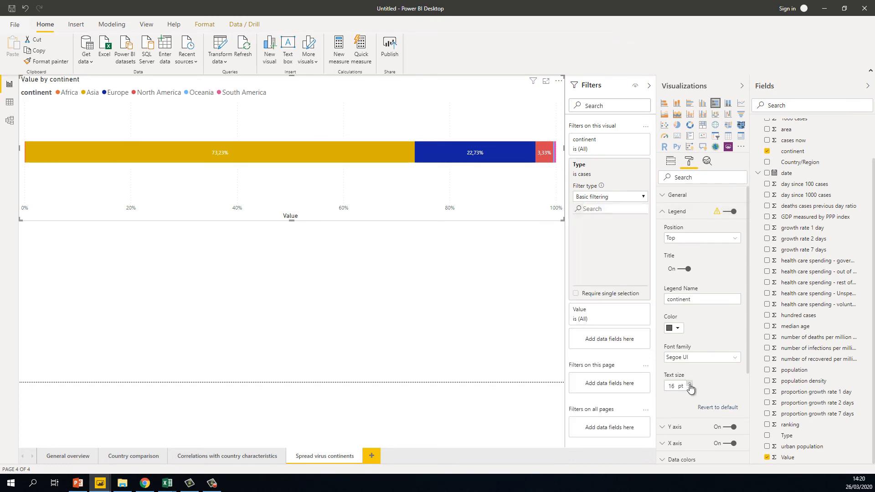
left_click(690, 385)
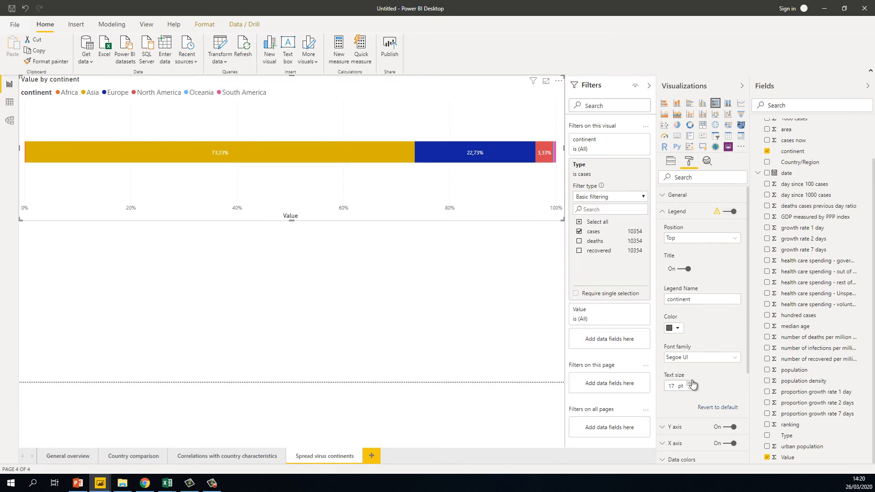
left_click(674, 212)
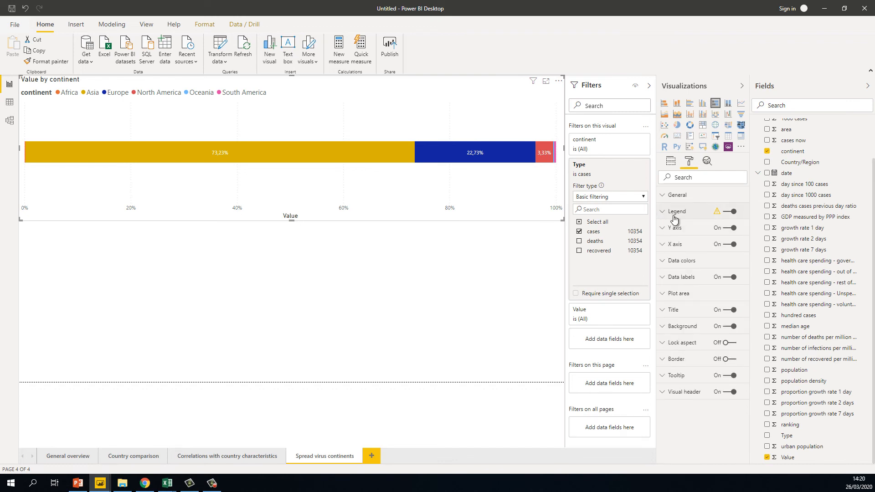
- Change the continent bar chart's title text to "Share of cases by region"
left_click(681, 311)
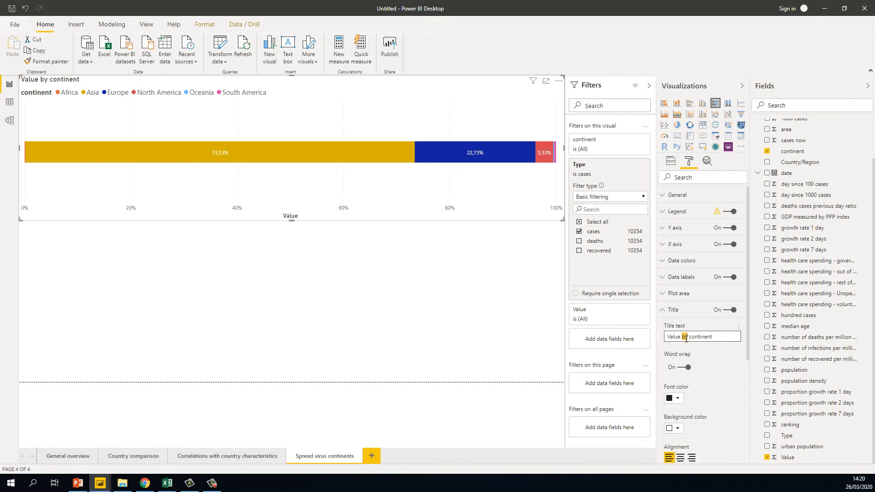
left_click(687, 338)
type("Share of cases by region")
scroll(697, 401, "down", 3)
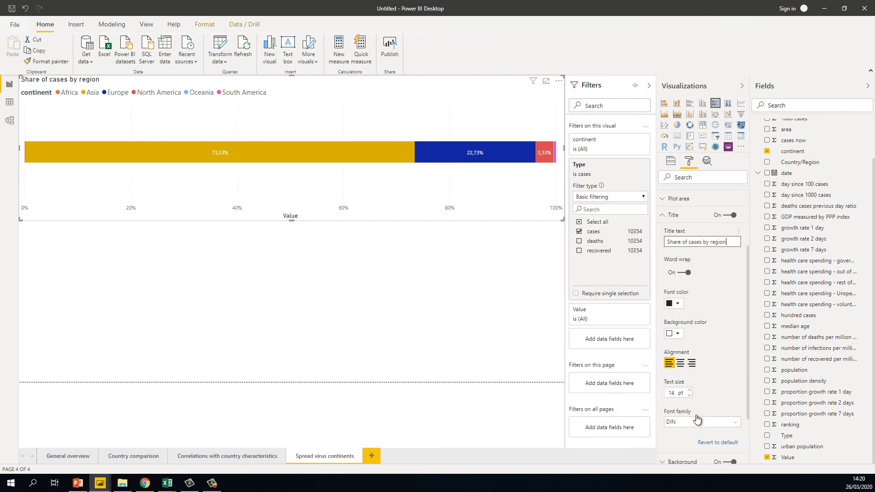
- Center the bar chart's title and set its text size to 18 pt
left_click(689, 348)
left_click(689, 349)
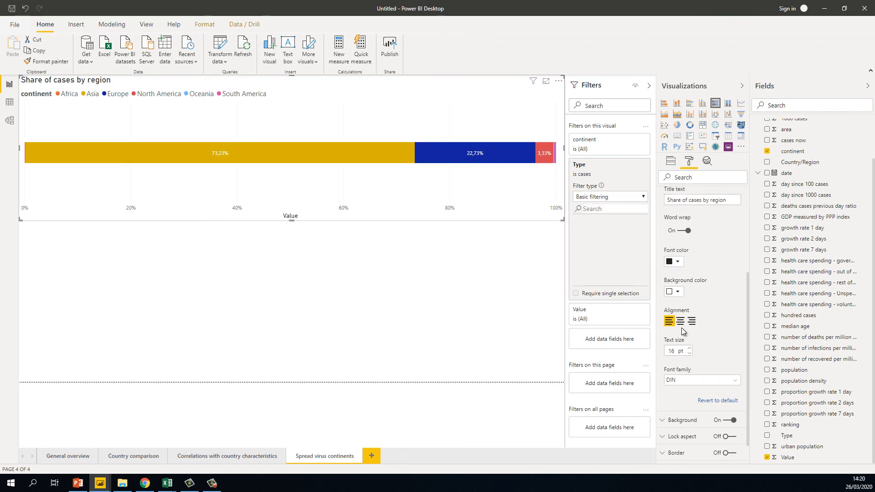
left_click(680, 322)
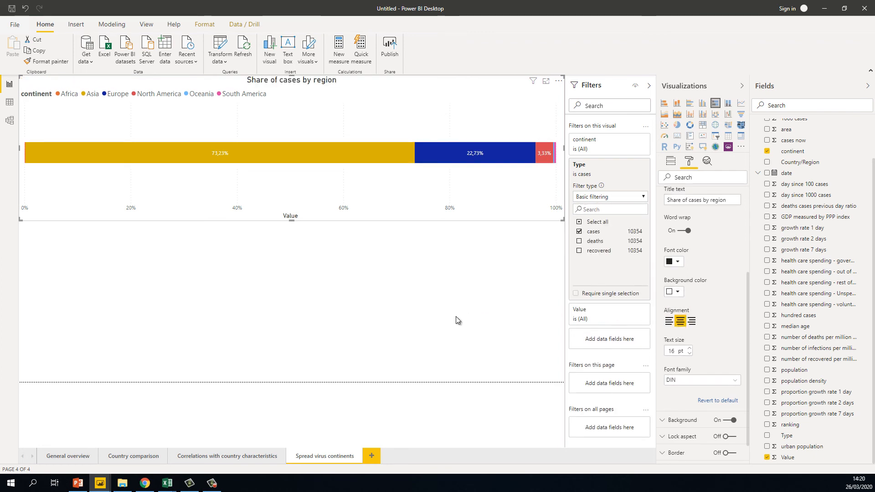
left_click(689, 348)
left_click(689, 348)
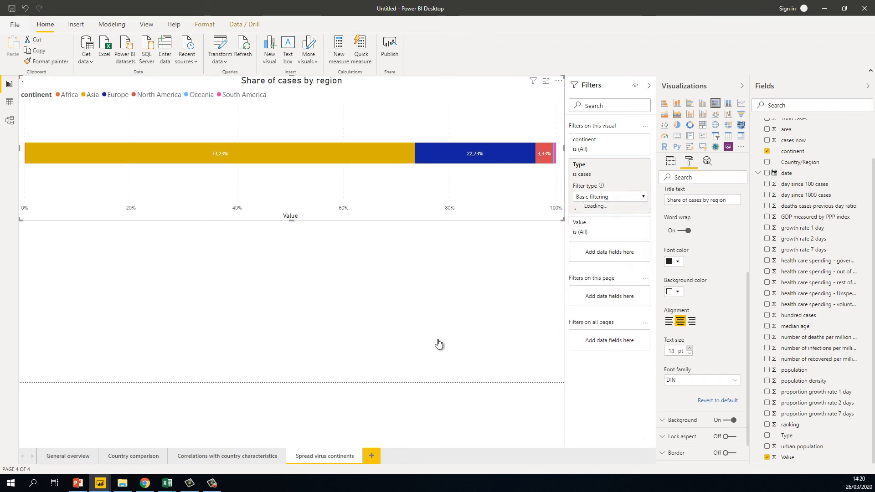
- Add a donut chart below the bar chart and narrow it to about a third of the page width
left_click(375, 273)
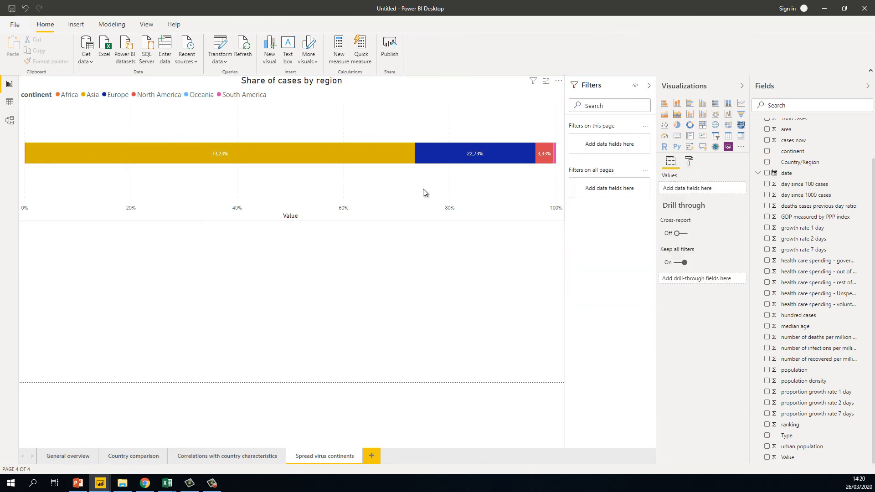
left_click(424, 192)
left_click(431, 287)
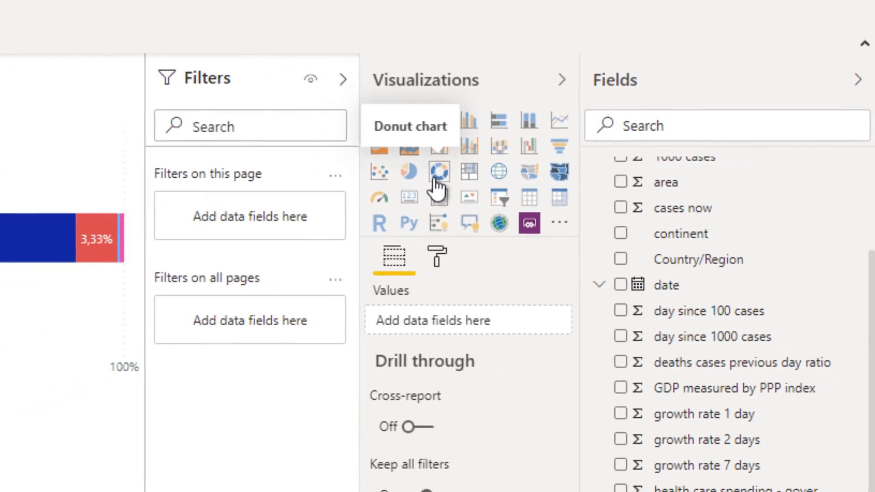
left_click(436, 182)
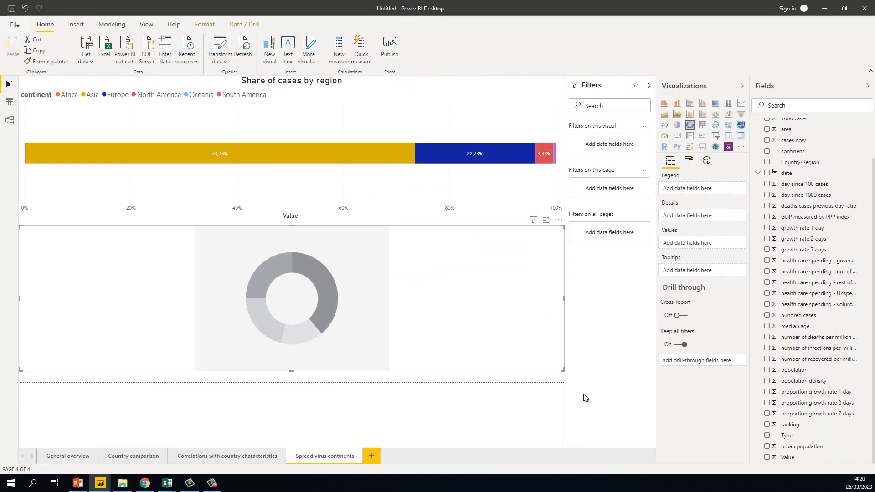
left_click_drag(564, 371, 332, 369)
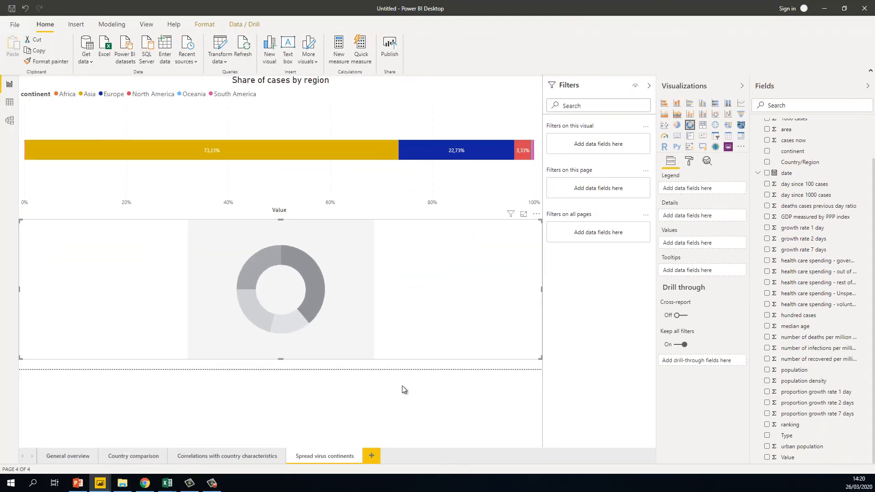
left_click_drag(543, 291, 594, 341)
left_click(501, 384)
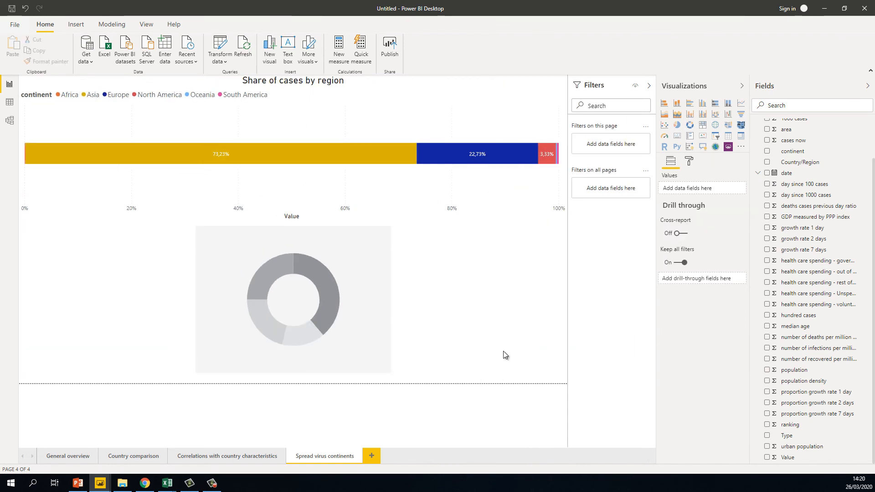
left_click(541, 331)
left_click_drag(561, 367, 255, 363)
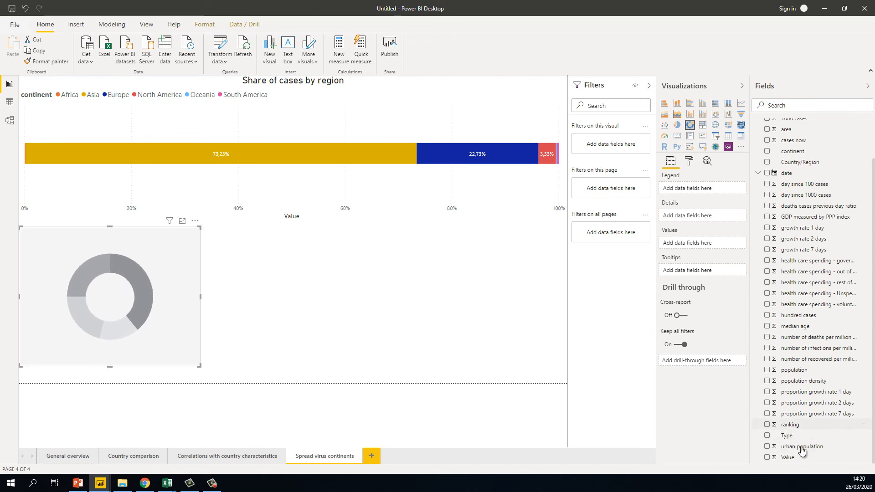
- Assign the Value field to the donut chart's values and the Type field to its legend
left_click_drag(796, 461, 708, 250)
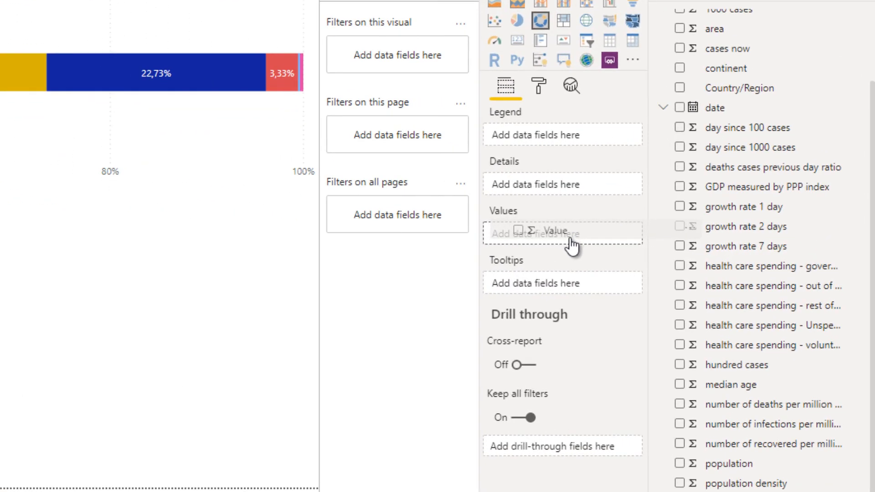
left_click_drag(572, 246, 572, 247)
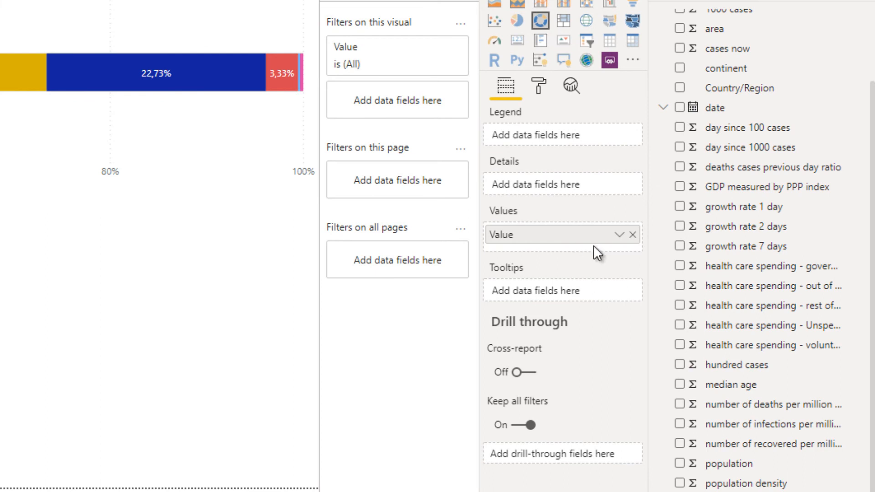
left_click_drag(516, 184, 537, 139)
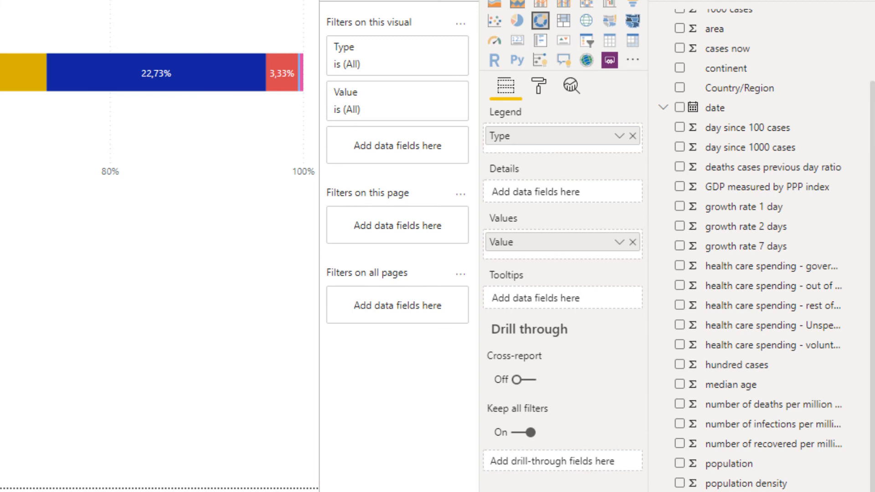
- Add a Type filter to the donut chart that keeps only deaths
left_click_drag(501, 136, 379, 125)
left_click(344, 276)
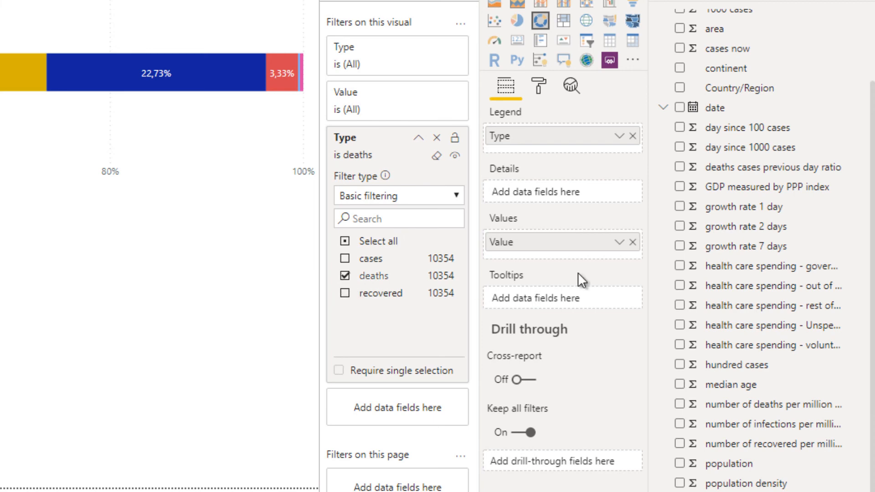
left_click(418, 137)
- Replace the Type field with continent in the donut chart's legend
scroll(710, 193, "up", 1)
scroll(720, 137, "down", 1)
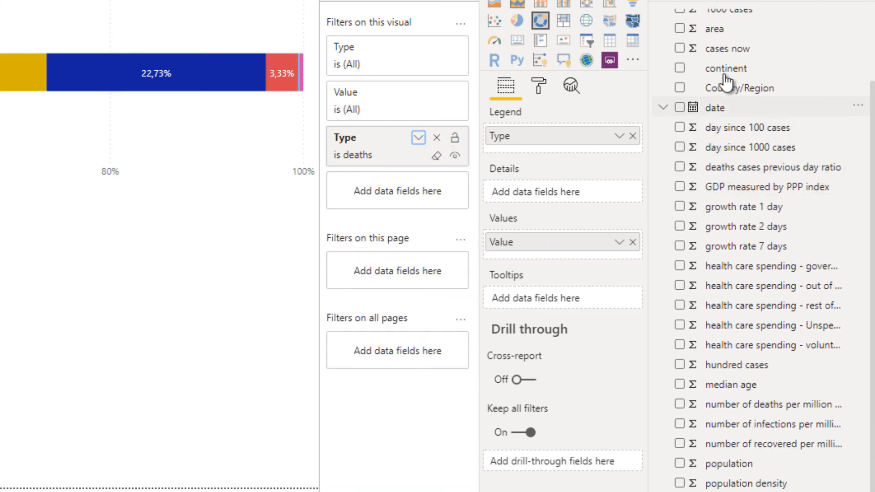
left_click_drag(725, 79, 594, 142)
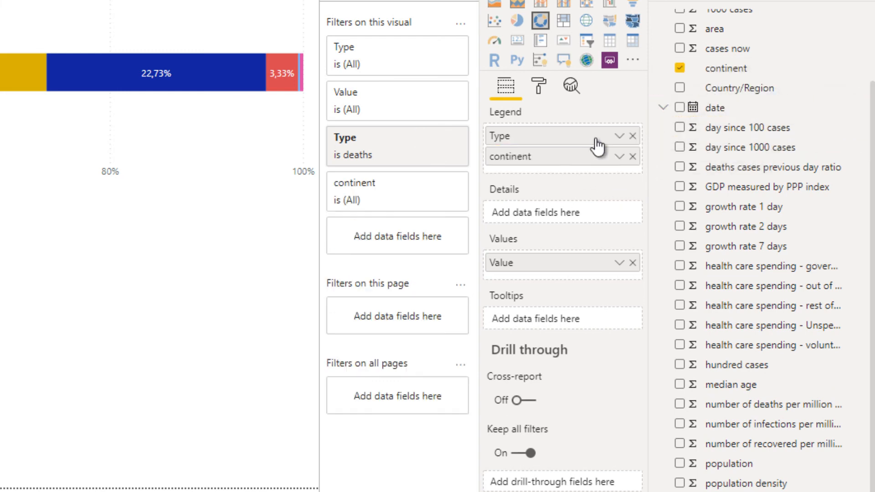
left_click(632, 135)
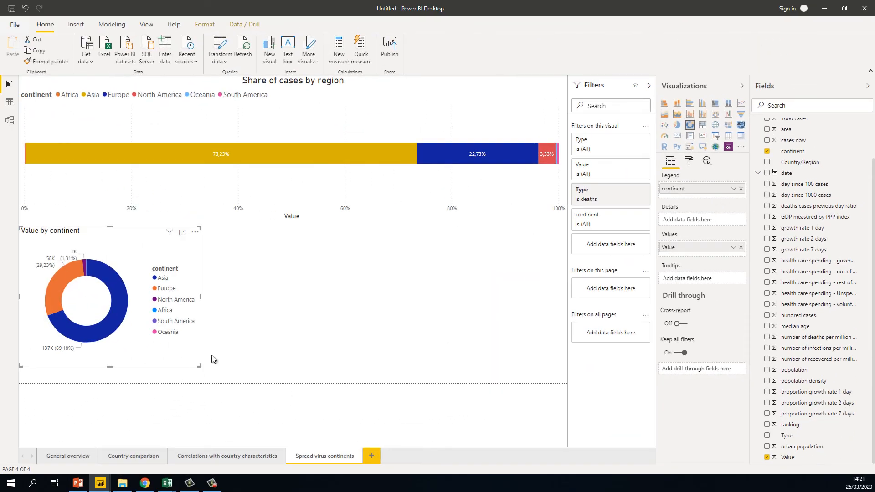
- Turn off the donut chart's legend and set the text size of its detail labels to 12 pt
left_click(689, 161)
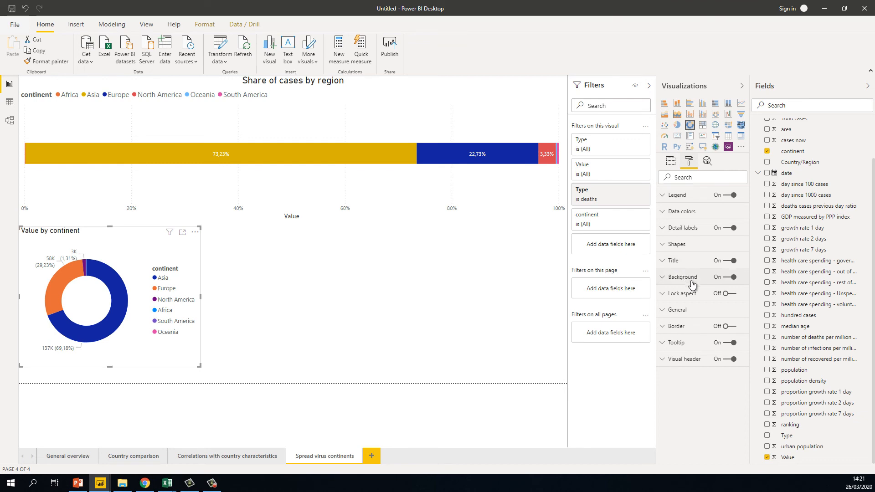
left_click(731, 197)
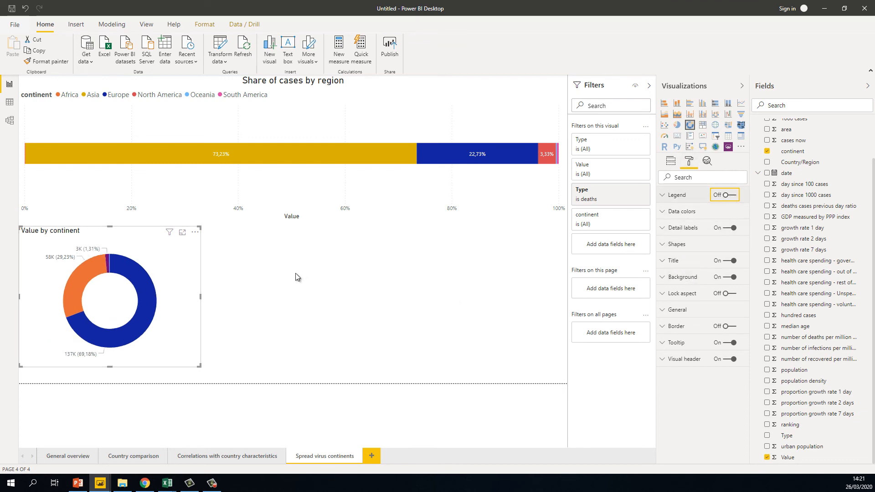
left_click(674, 228)
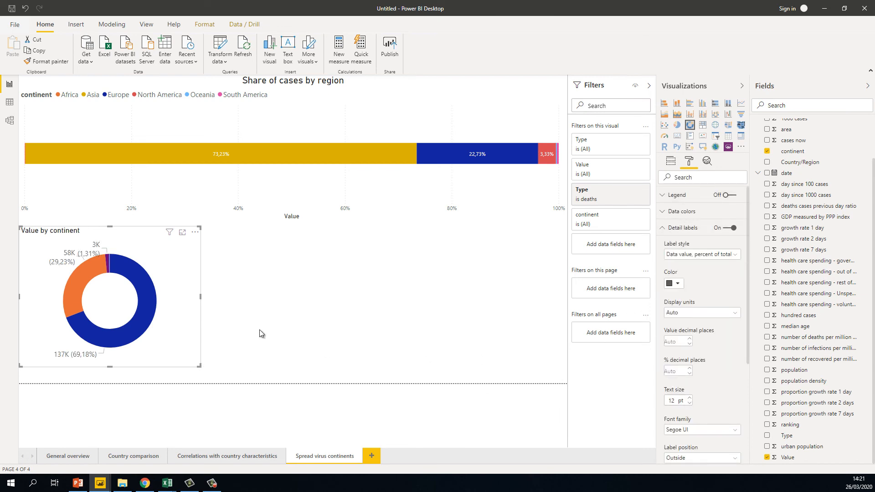
left_click(674, 227)
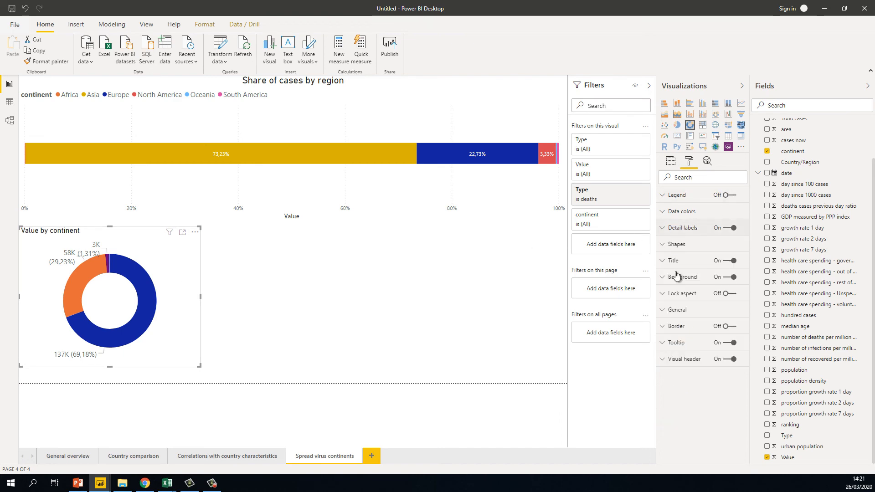
left_click(686, 197)
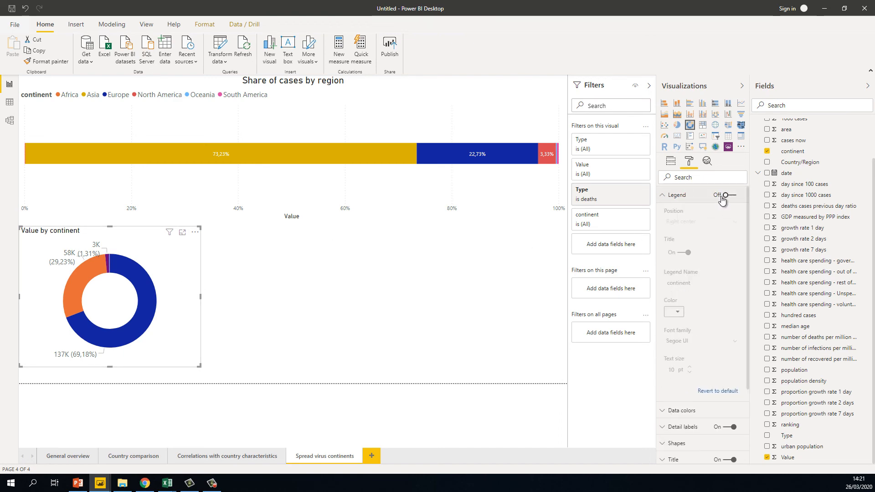
left_click(660, 197)
- Change the donut chart's title text to "Share of deceased by continent"
left_click(675, 261)
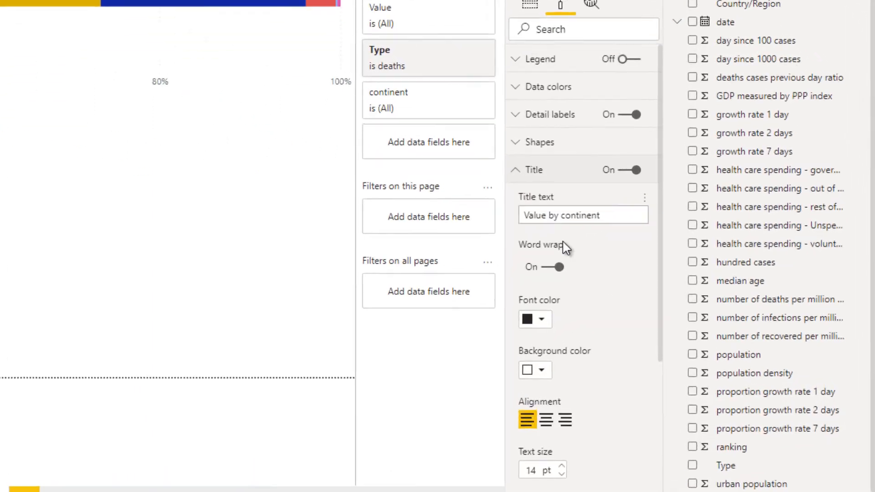
double_click(692, 291)
key("ctrl+a")
type("S")
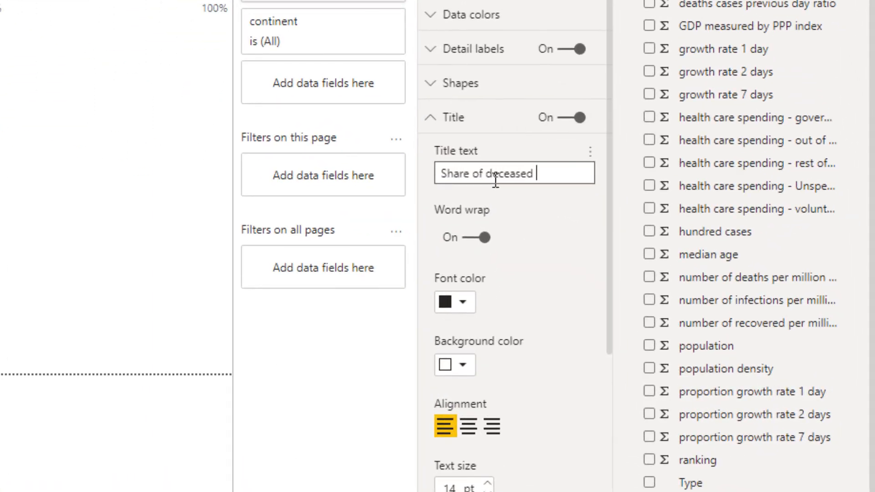
type("hare of deceased by coitinent")
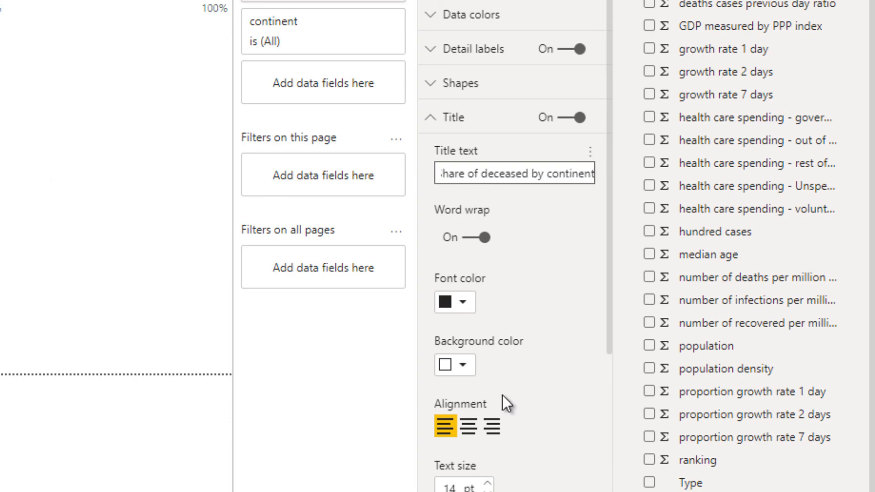
- Center the donut chart's title and set its text size to 17 pt
left_click(468, 427)
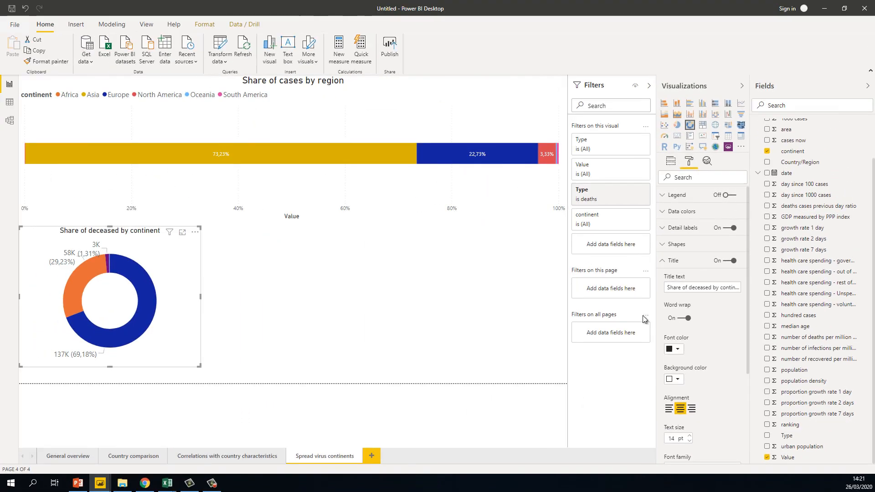
left_click(689, 437)
left_click(689, 436)
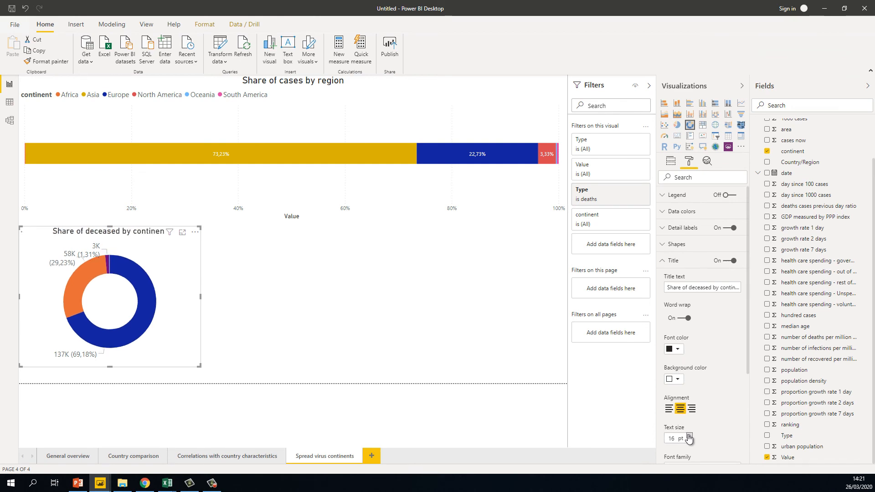
left_click(688, 436)
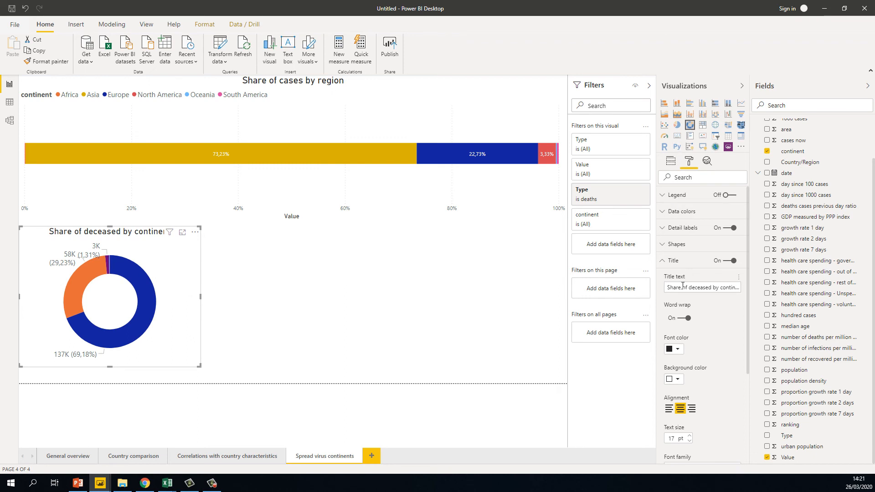
left_click(667, 262)
- Set the donut chart's data colors to yellow for Asia and dark blue for Europe
left_click(670, 213)
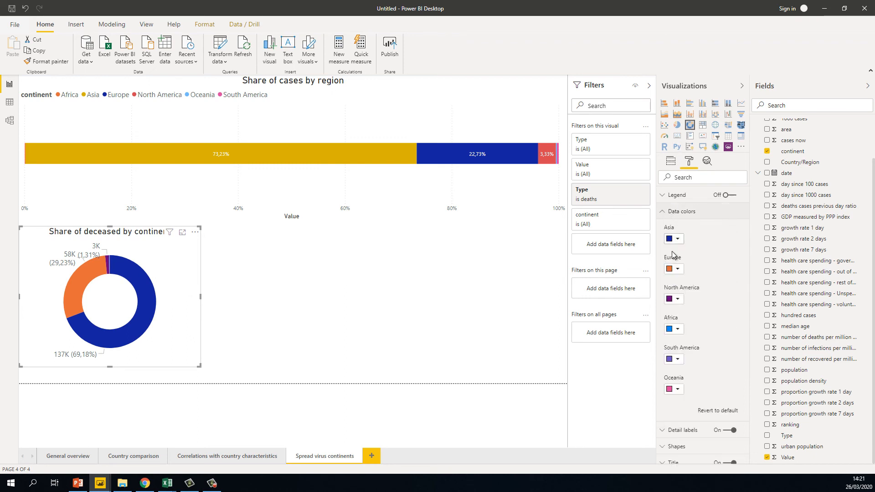
left_click(675, 241)
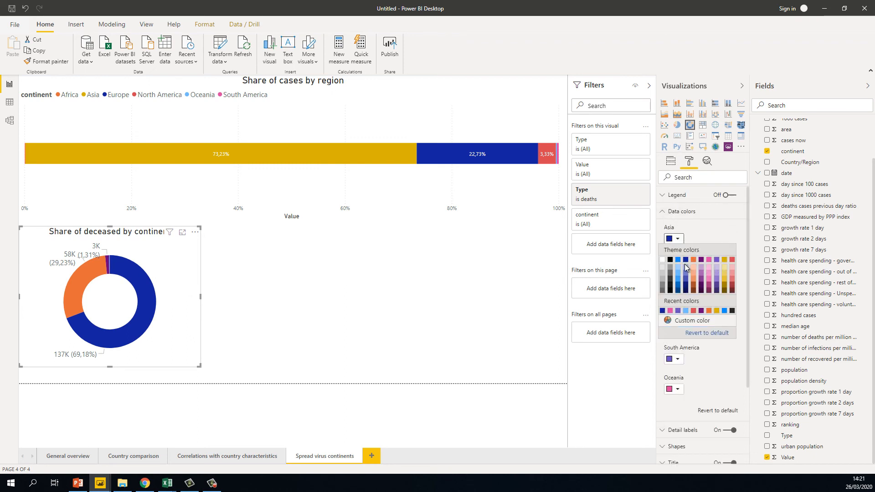
left_click(685, 265)
left_click(679, 272)
left_click(685, 292)
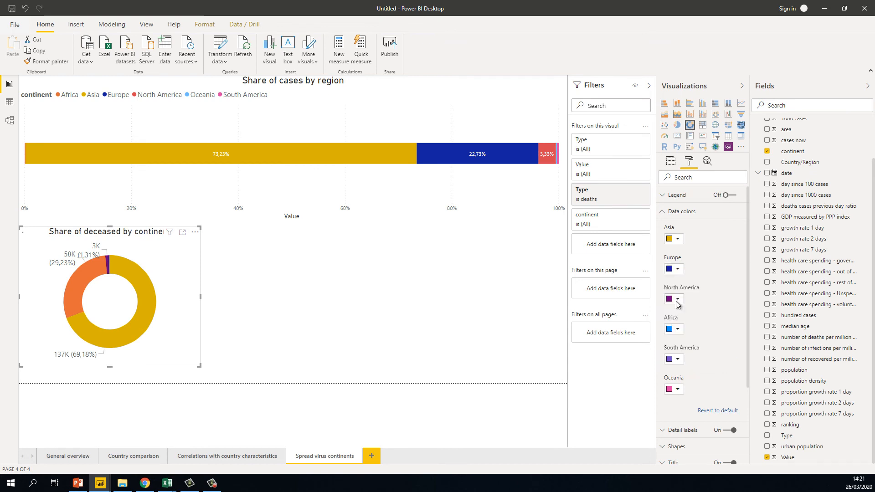
- Set the donut chart's data colors to red for North America and orange for Africa
left_click(679, 299)
left_click(732, 320)
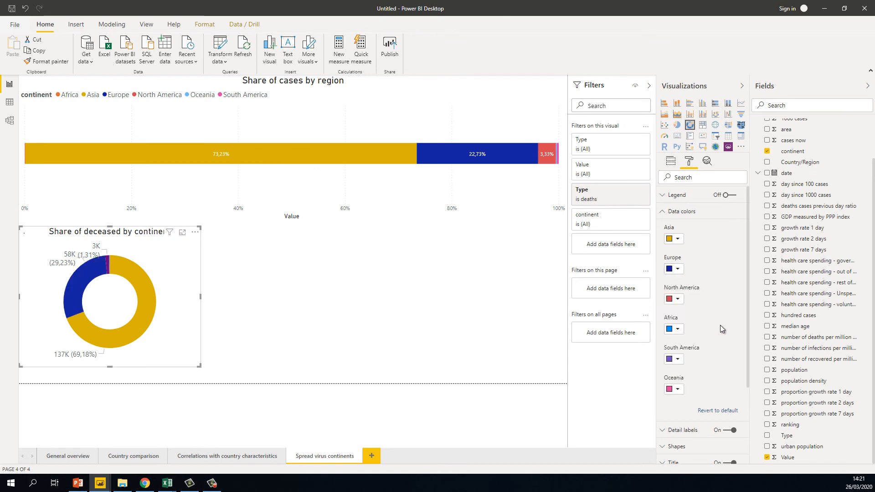
left_click(676, 330)
left_click(678, 350)
left_click(673, 330)
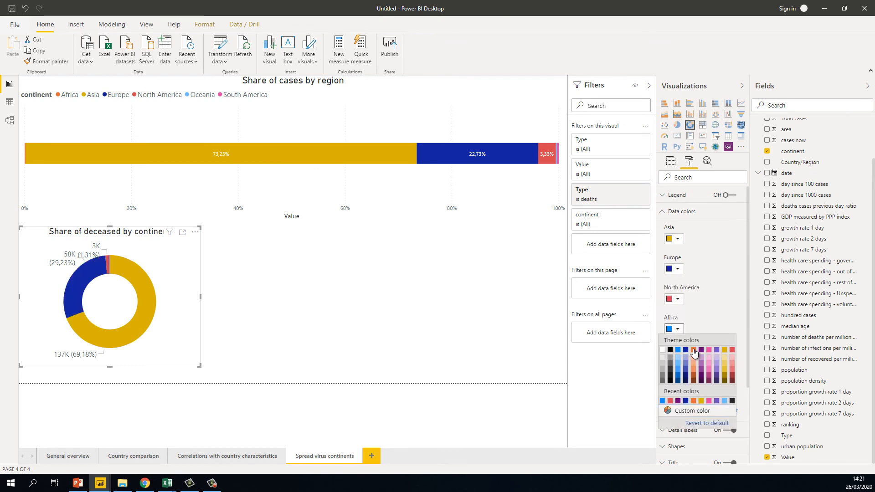
left_click(693, 350)
- Set the donut chart's data colors to pink for South America and light blue for Oceania, and slightly enlarge the chart
left_click(678, 359)
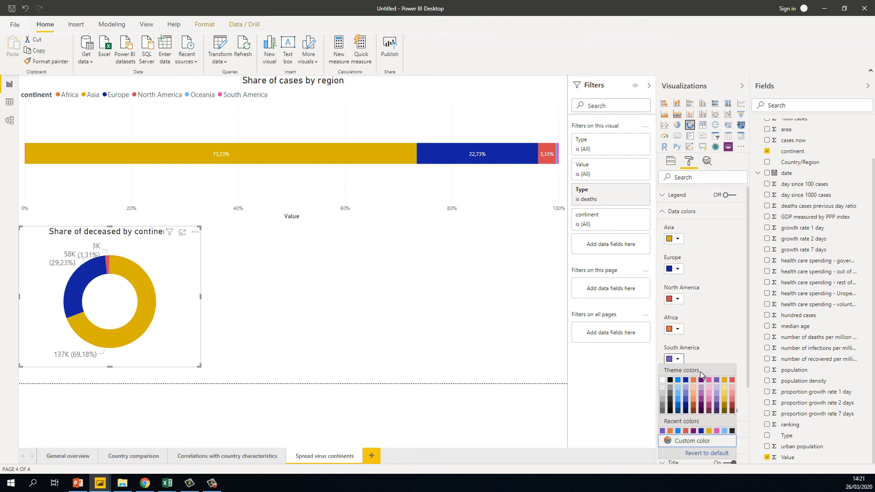
left_click(686, 431)
left_click(677, 360)
left_click(716, 431)
left_click(673, 389)
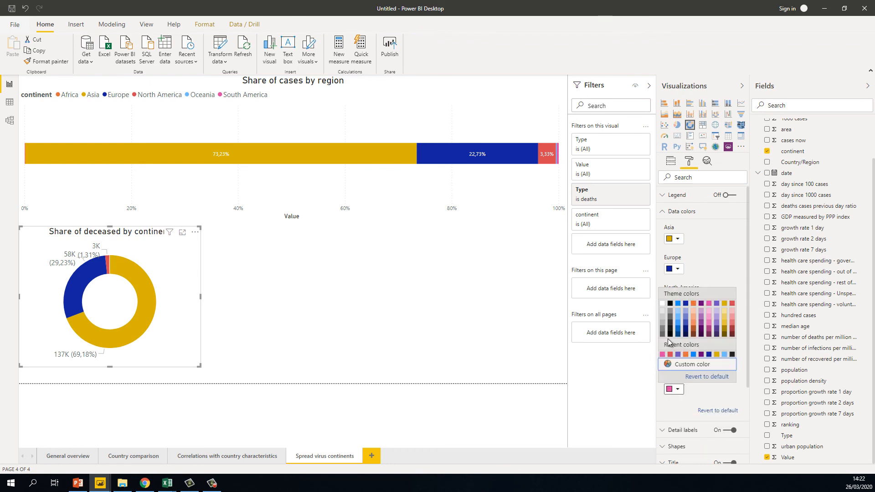
left_click(678, 322)
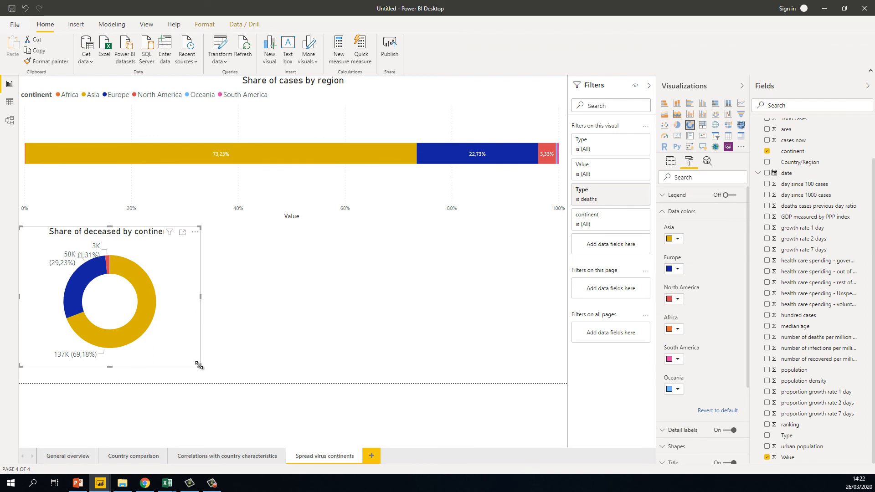
left_click_drag(199, 365, 199, 371)
- Insert a stacked column chart beside the donut chart and reduce its width and height
left_click(219, 348)
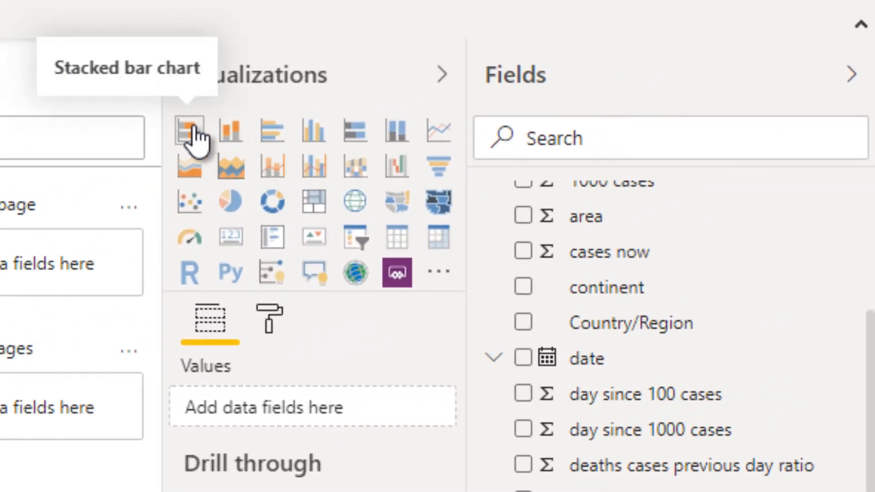
left_click(231, 142)
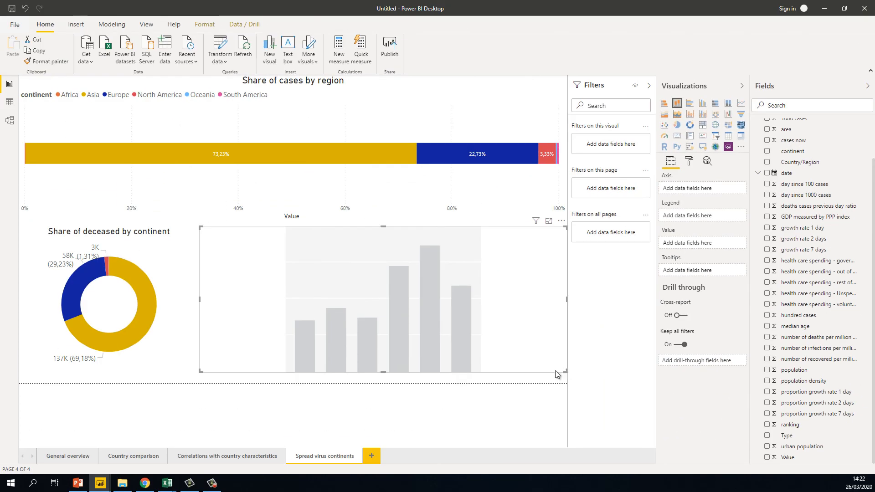
left_click_drag(555, 370, 507, 363)
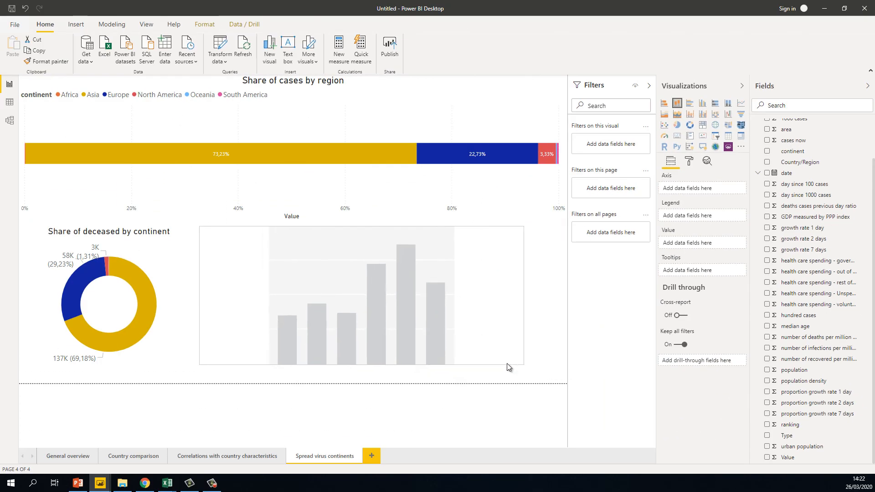
- Put the Country/Region field on the column chart's axis
left_click_drag(793, 163, 728, 244)
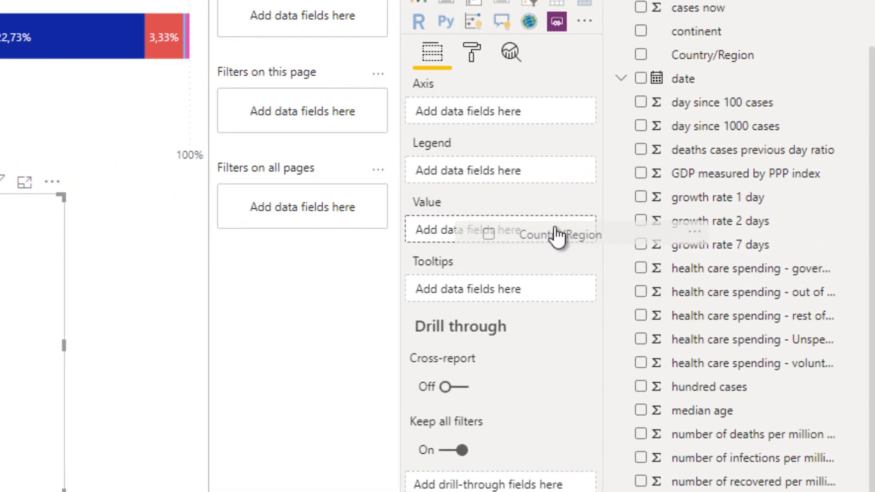
left_click_drag(557, 235, 510, 111)
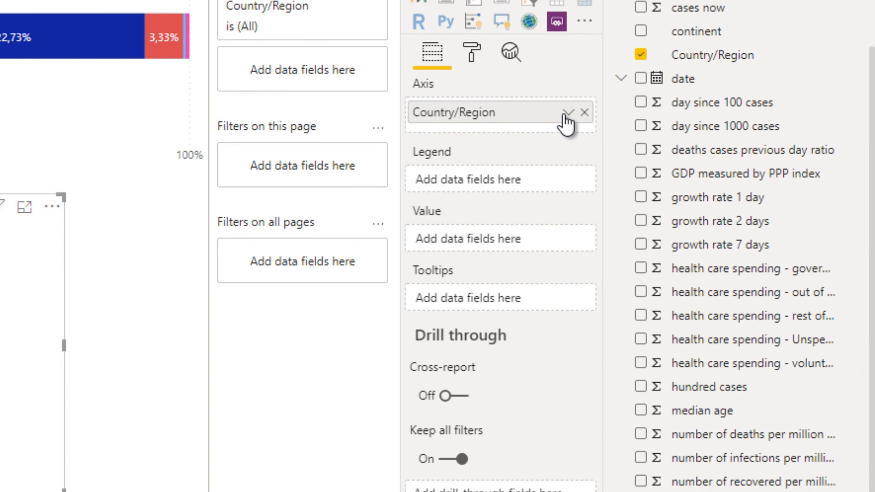
left_click(563, 115)
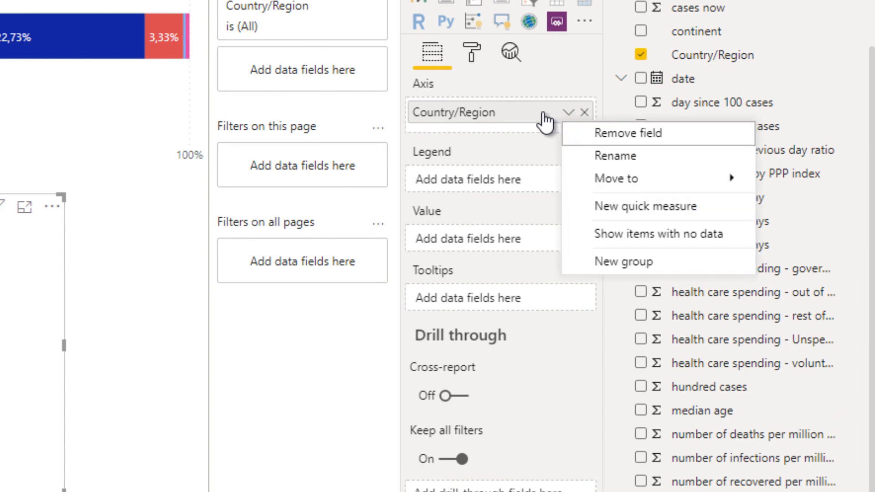
left_click(270, 411)
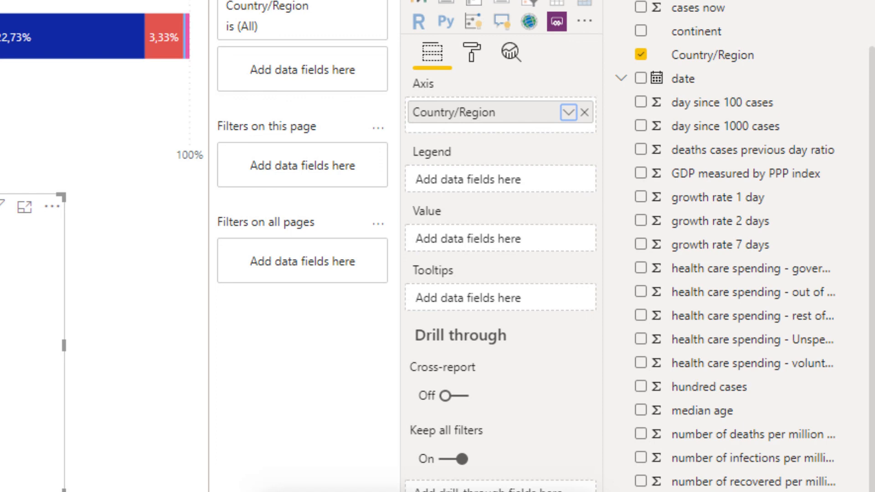
- Add proportion growth rate 1 day as the column chart's value and aggregate it by average
left_click_drag(568, 112, 523, 249)
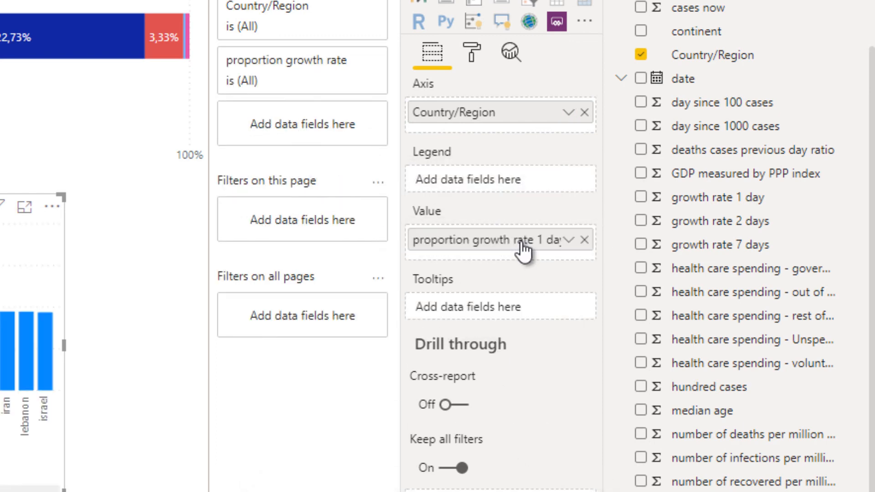
left_click(568, 240)
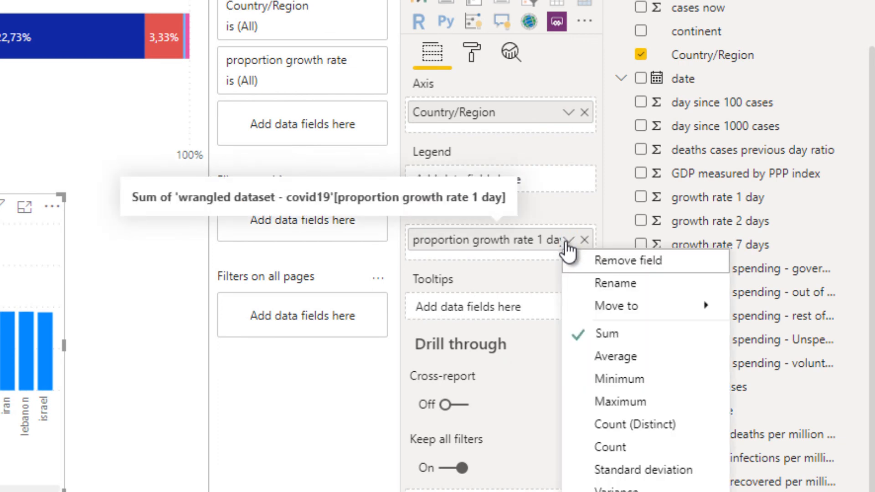
left_click(642, 354)
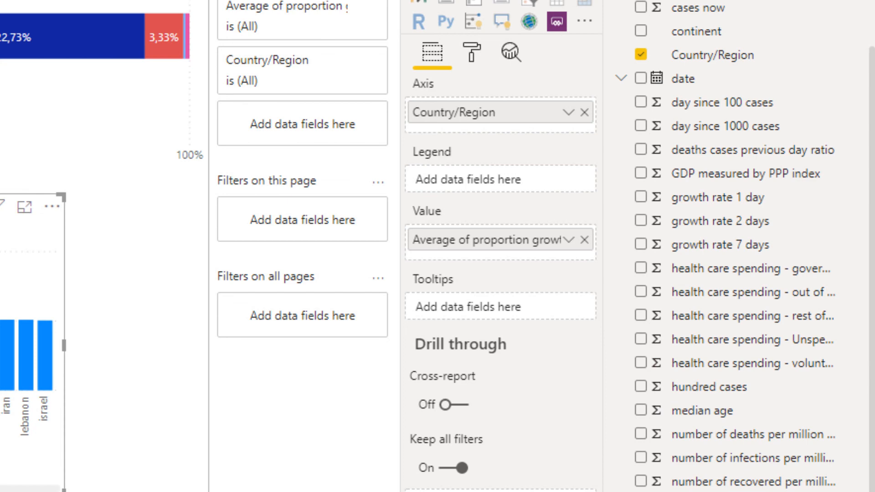
- Replace Country/Region with the continent field on the column chart's axis
left_click(99, 209)
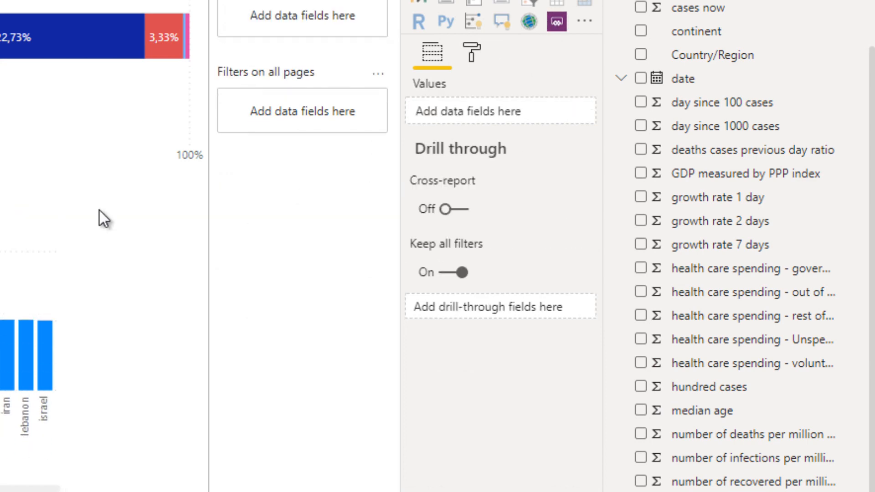
left_click(15, 222)
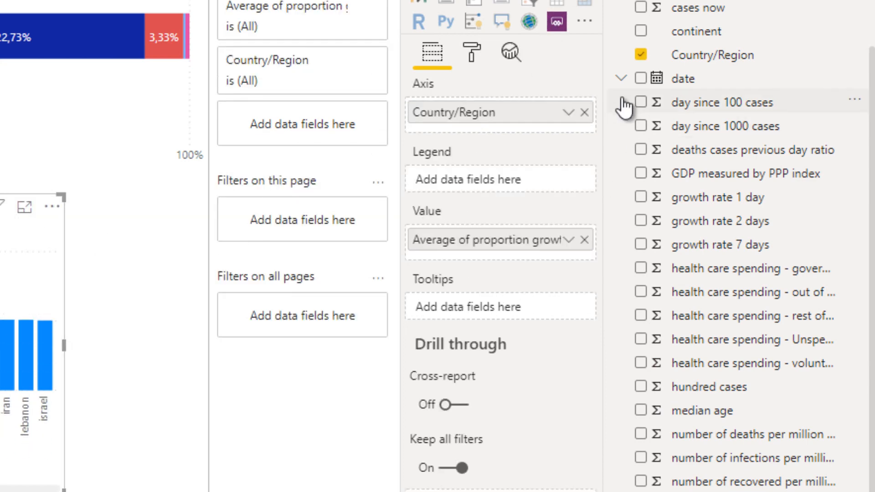
left_click(584, 113)
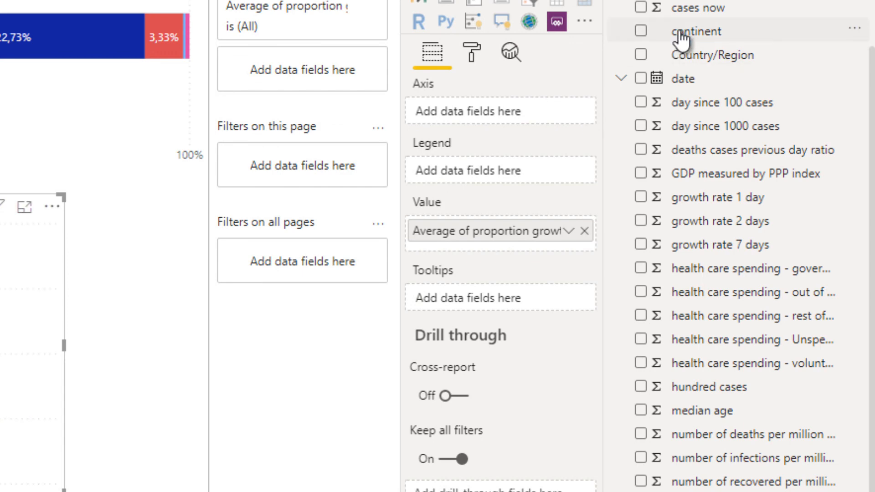
left_click_drag(681, 32, 518, 118)
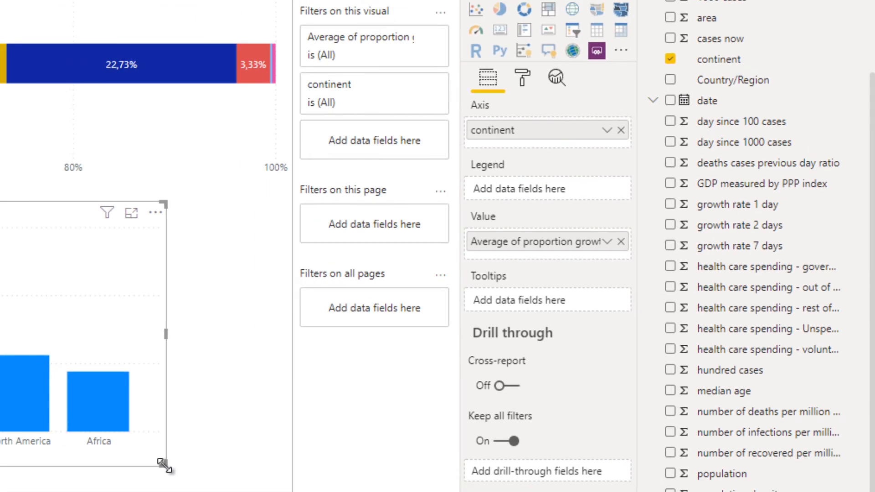
- Narrow the growth rate column chart and shift it slightly away from the donut chart, keeping their upper edges aligned
left_click_drag(64, 491, 405, 368)
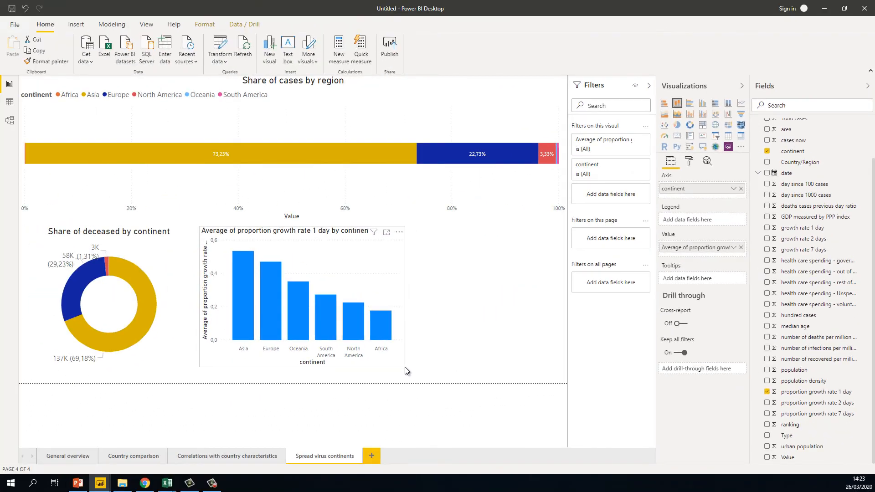
left_click_drag(374, 277, 393, 274)
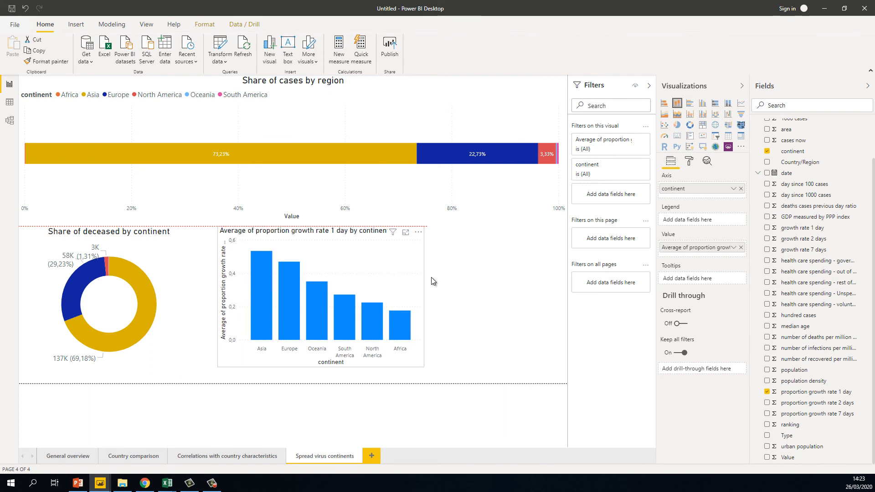
left_click(532, 290)
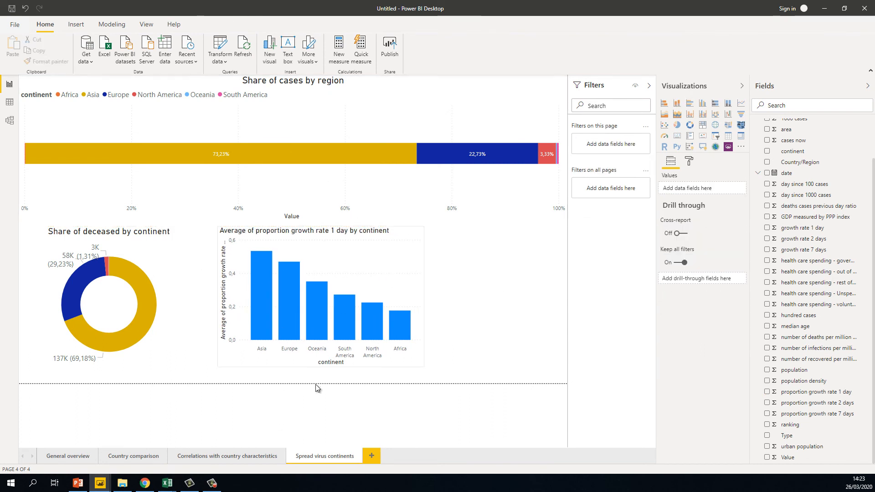
left_click(384, 276)
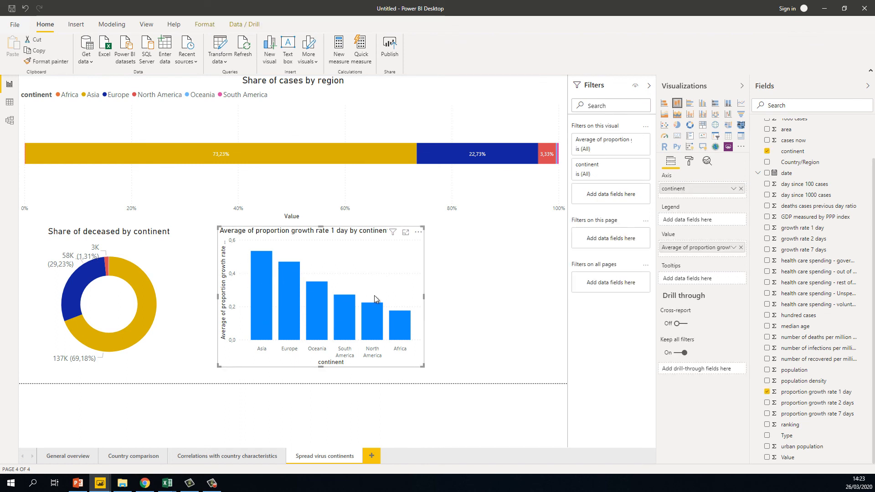
left_click(473, 331)
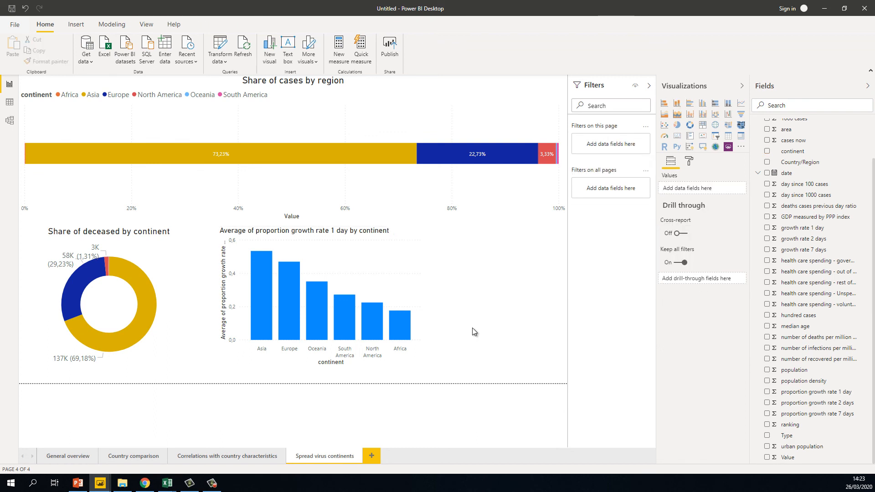
left_click(399, 286)
left_click(464, 294)
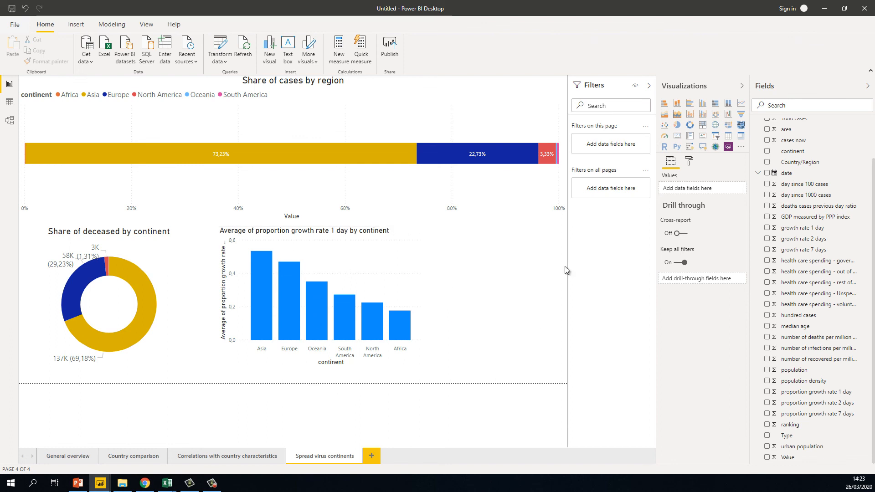
- Examine the column chart's formatting options for data colors and data labels
left_click(692, 160)
left_click(686, 244)
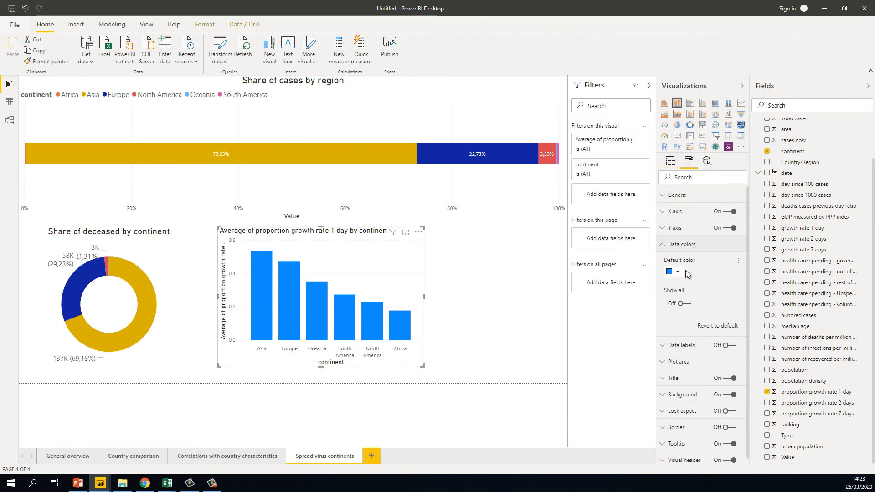
left_click(679, 348)
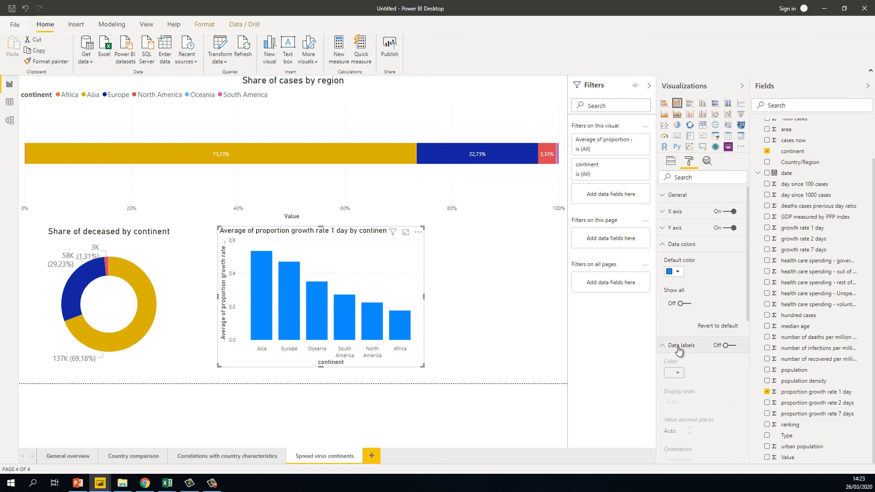
scroll(683, 237, "down", 1)
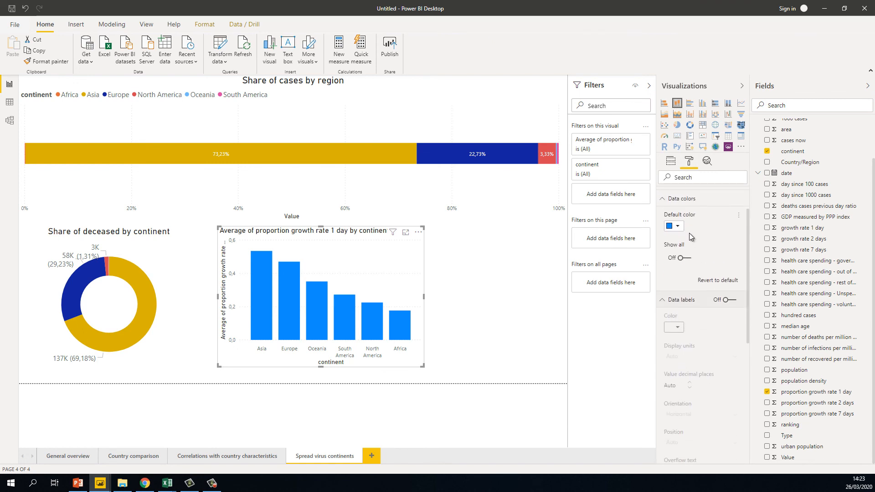
scroll(690, 224, "up", 1)
left_click(684, 244)
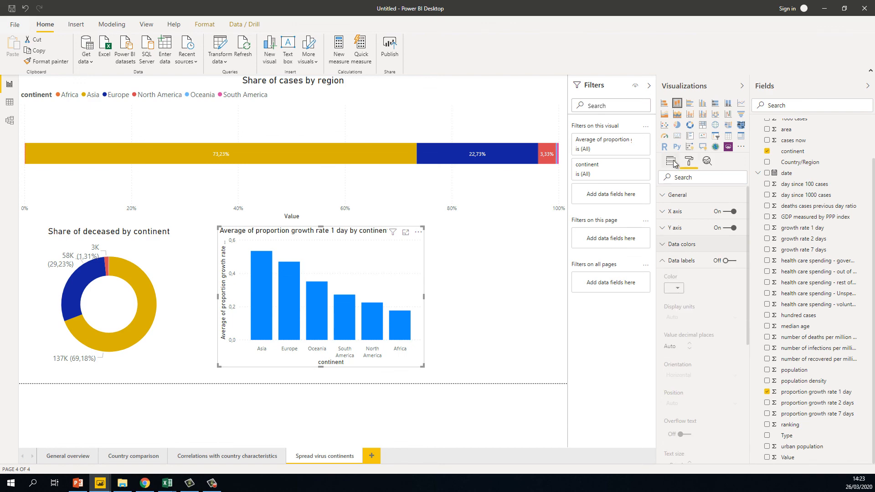
left_click(674, 160)
left_click(459, 282)
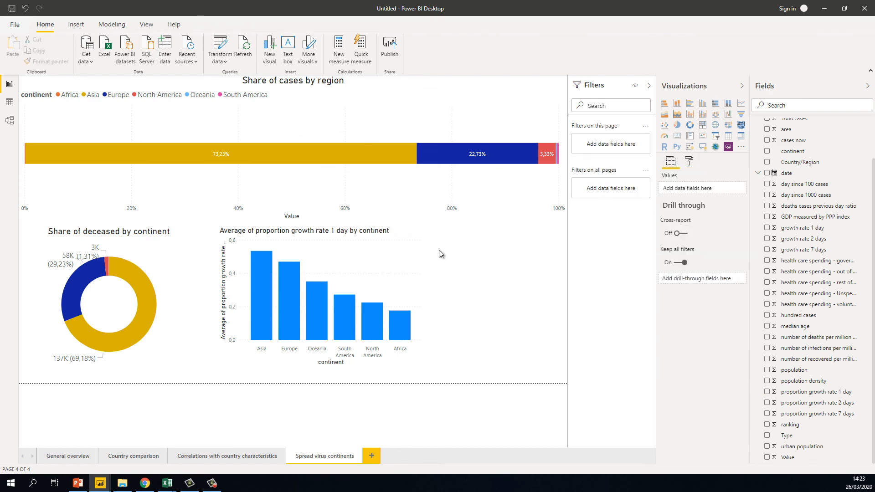
- Add continent as the column chart's legend field and turn the legend display off
left_click(417, 256)
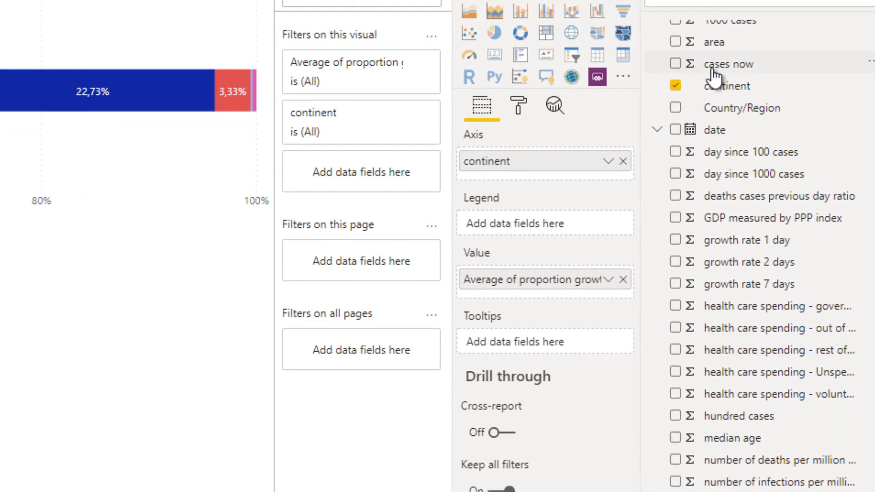
left_click_drag(729, 88, 560, 231)
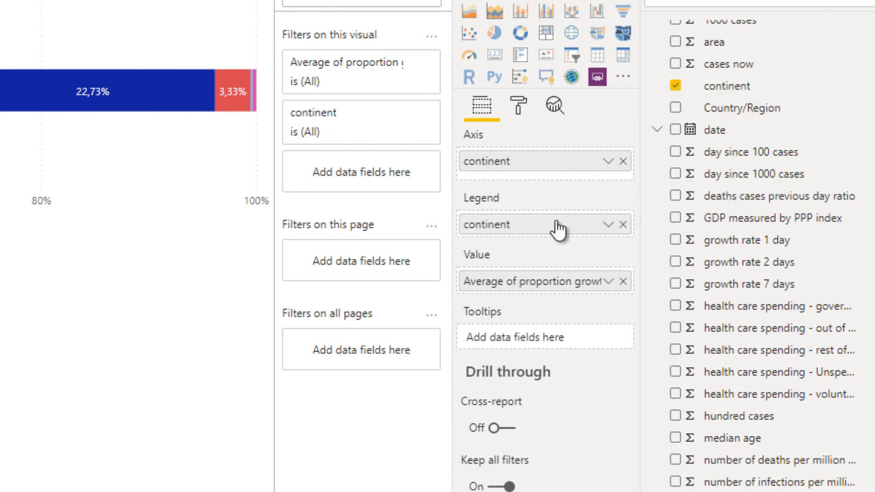
left_click(518, 103)
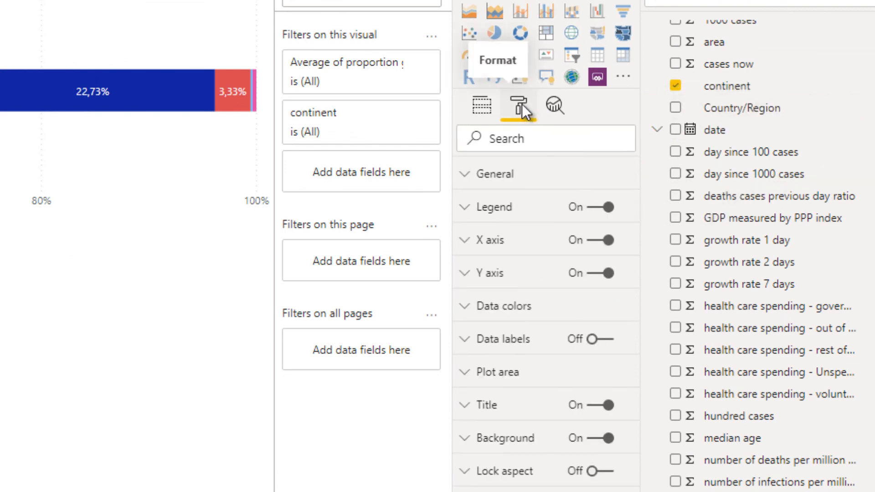
left_click(599, 210)
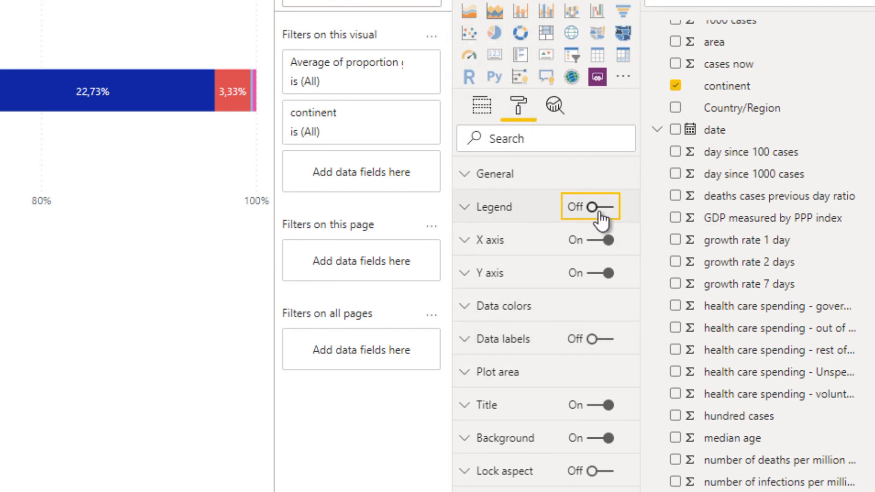
- Color the growth rate chart's Asia column yellow, Europe dark blue and Oceania light blue to match the bar chart
left_click(501, 309)
left_click(497, 363)
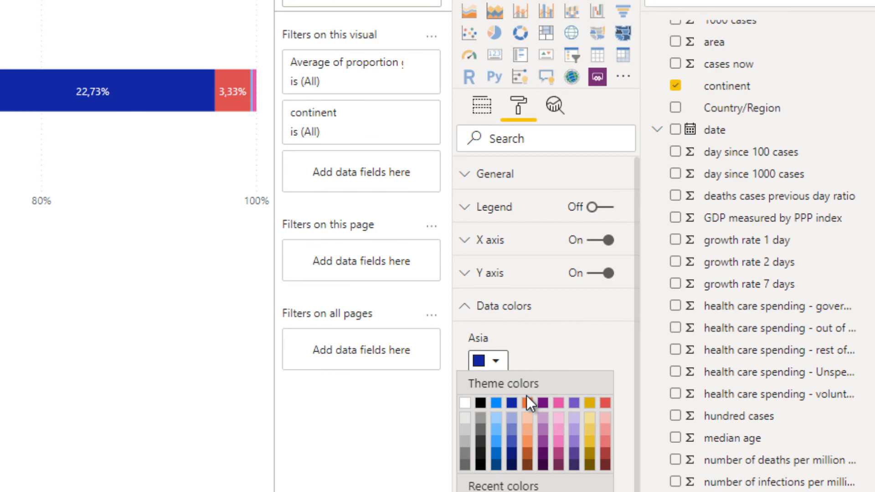
left_click(588, 404)
left_click(618, 352)
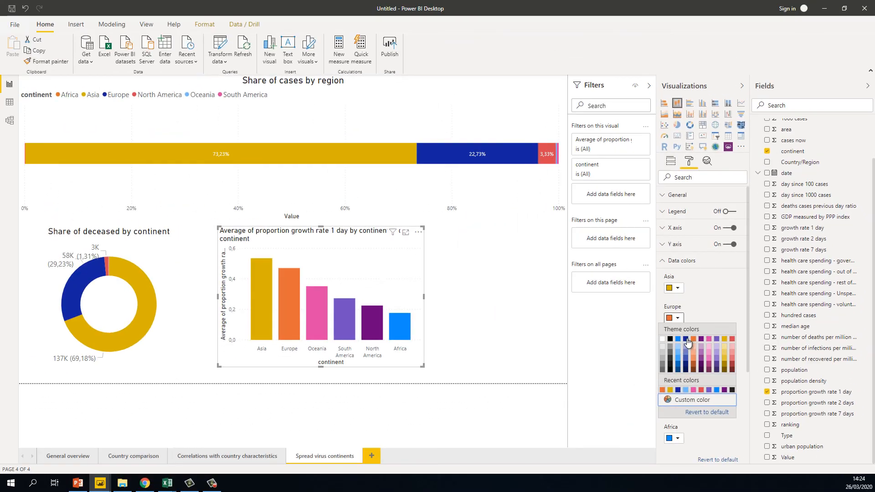
left_click(686, 339)
left_click(676, 348)
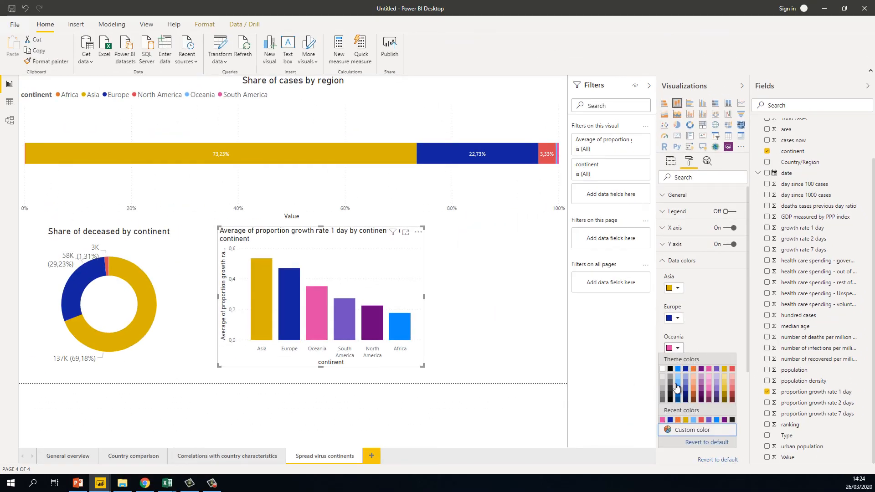
left_click(677, 387)
- Color the South America column pink, North America red and Africa orange
left_click(677, 376)
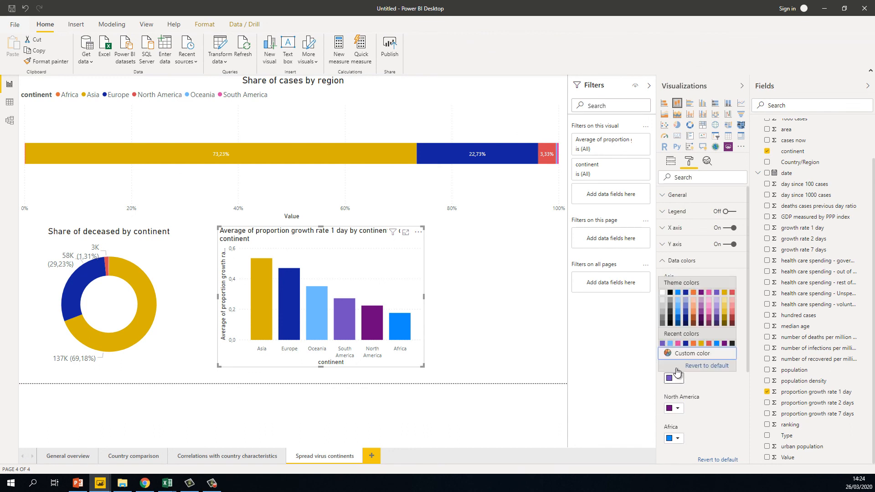
left_click(678, 344)
left_click(674, 408)
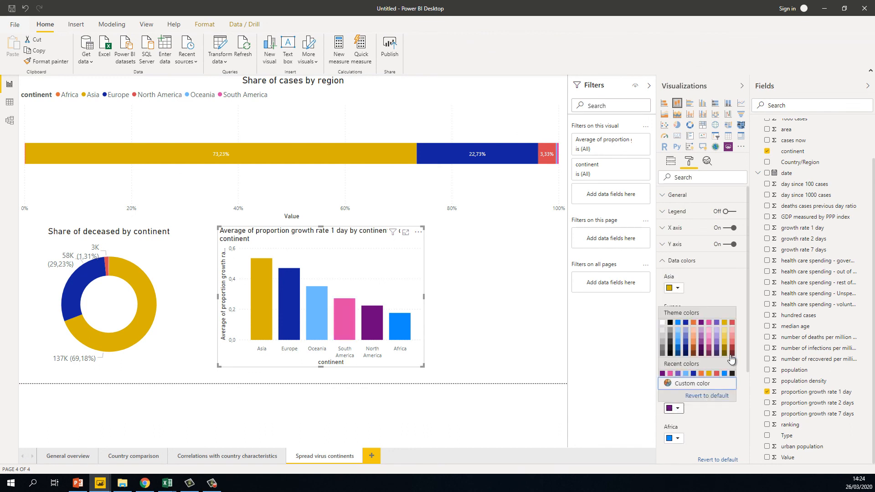
left_click(731, 322)
left_click(673, 438)
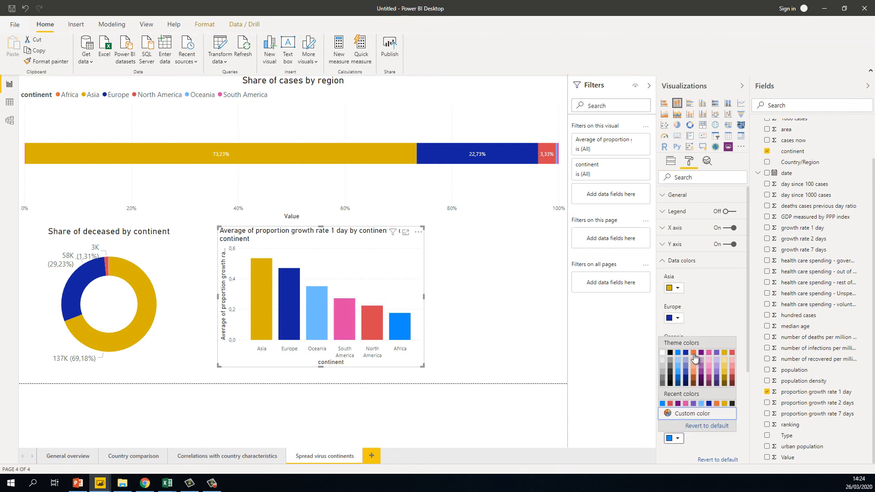
left_click(693, 354)
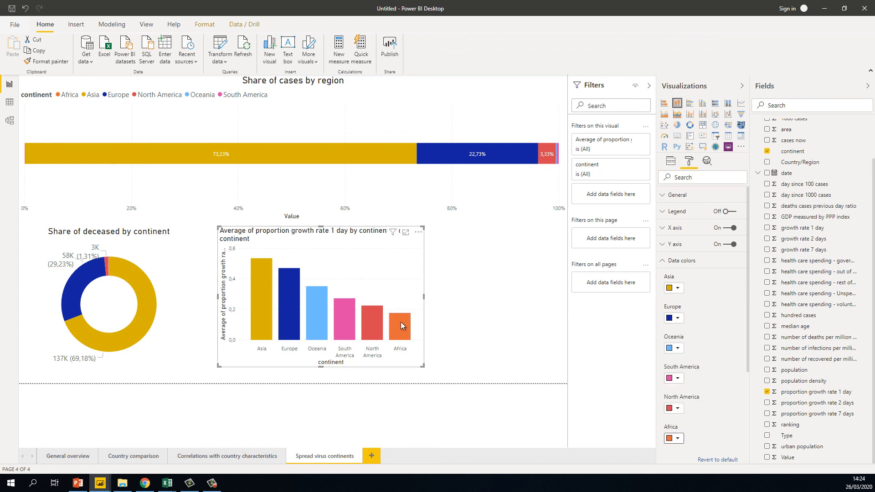
- Center the column chart's title and set its text size to 15 pt
left_click(679, 260)
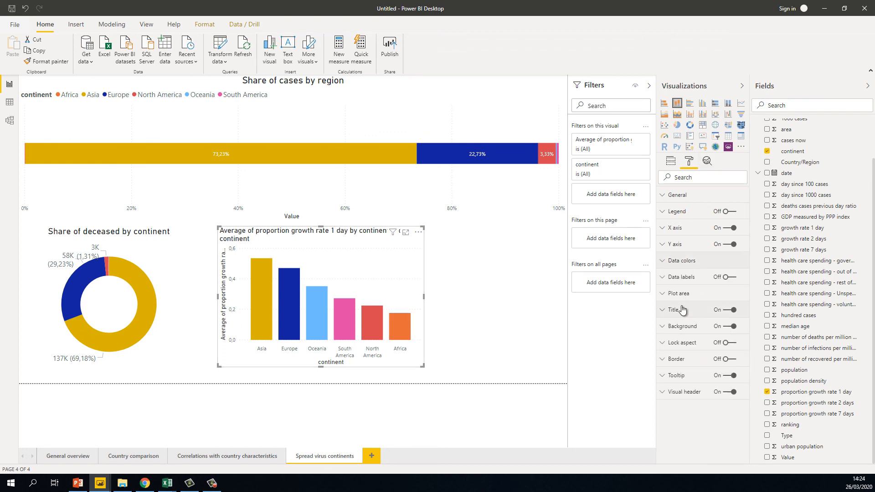
left_click(680, 310)
left_click(681, 458)
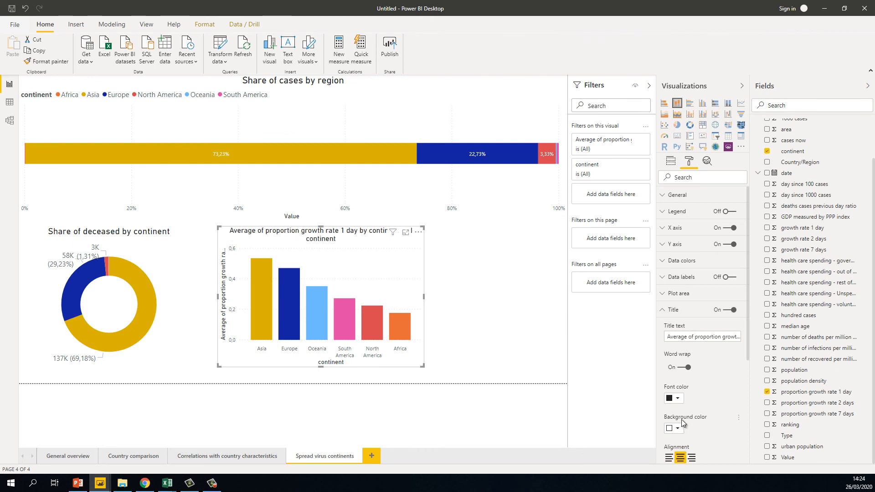
scroll(685, 420, "down", 3)
left_click(691, 348)
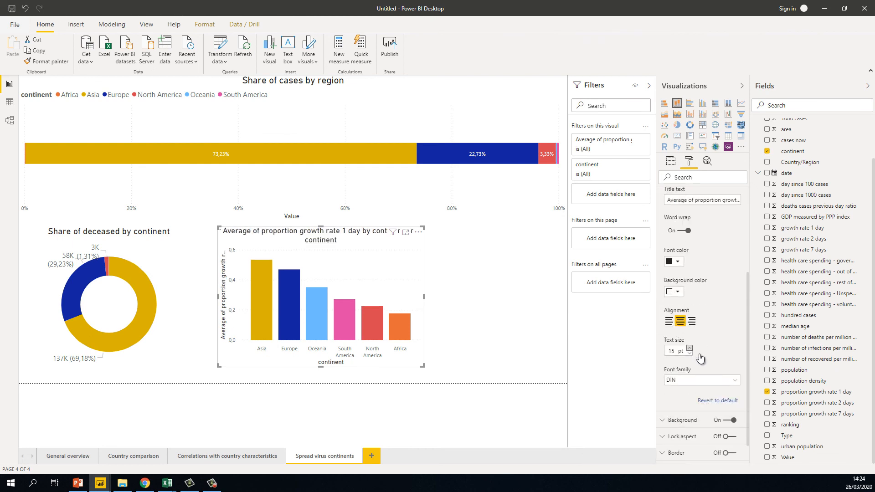
- Change the column chart's title to "Average growth rate infected by continent"
scroll(702, 356, "up", 3)
left_click(697, 337)
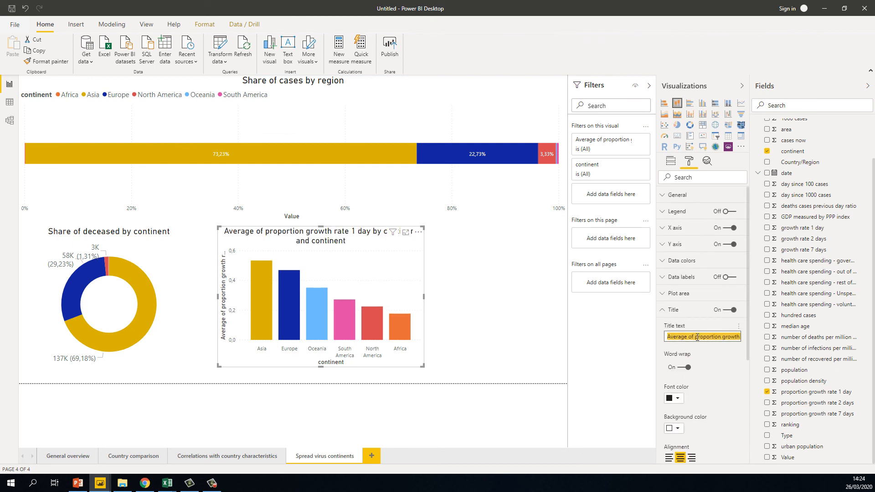
type("Avera")
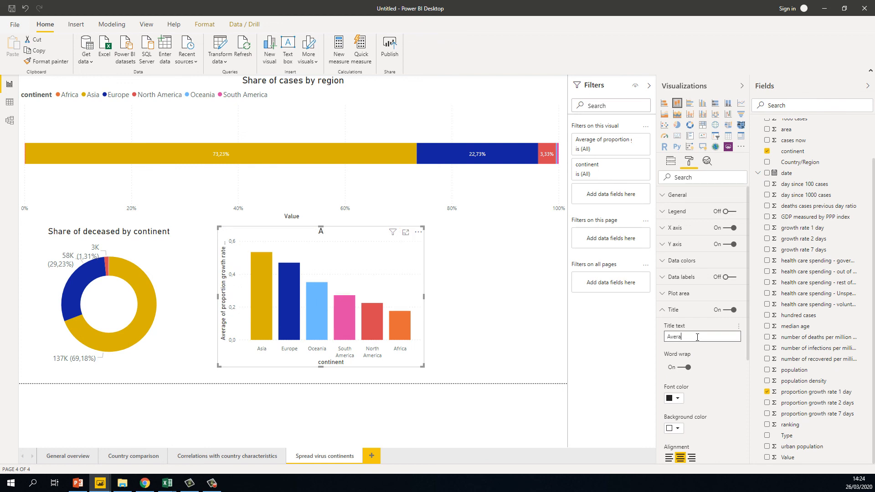
type("ge growth rate infecte")
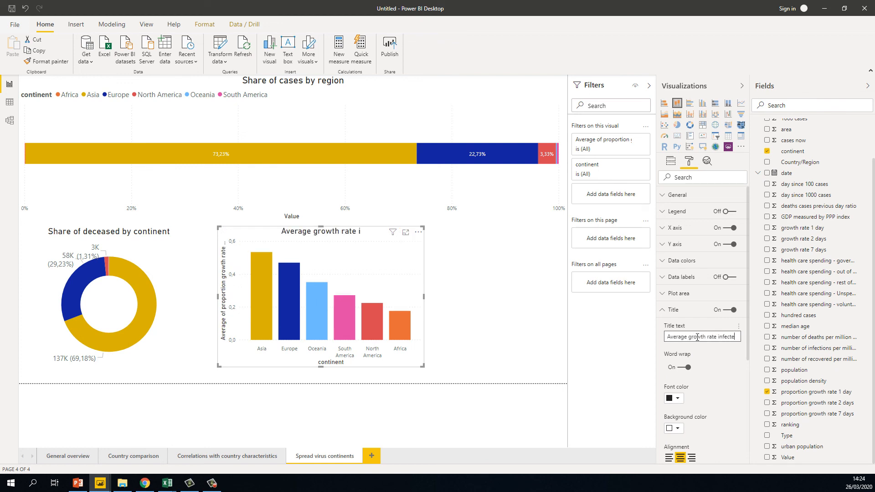
type("d by continen")
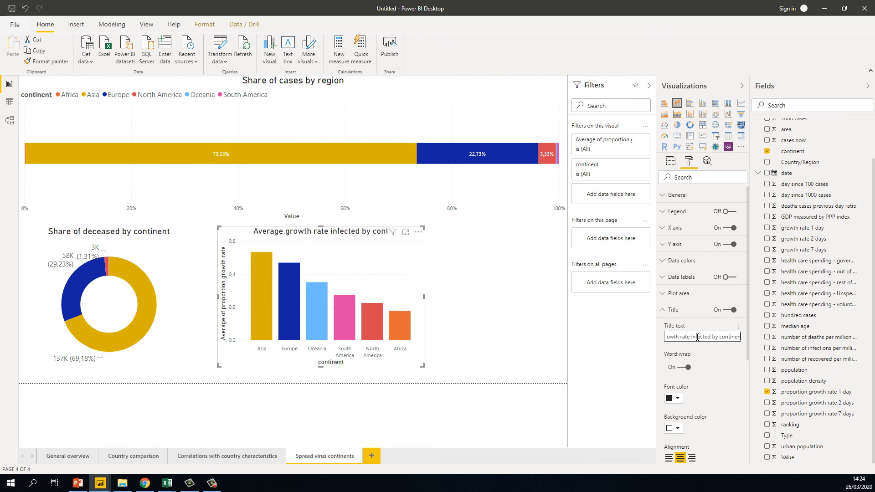
type("t")
left_click(445, 351)
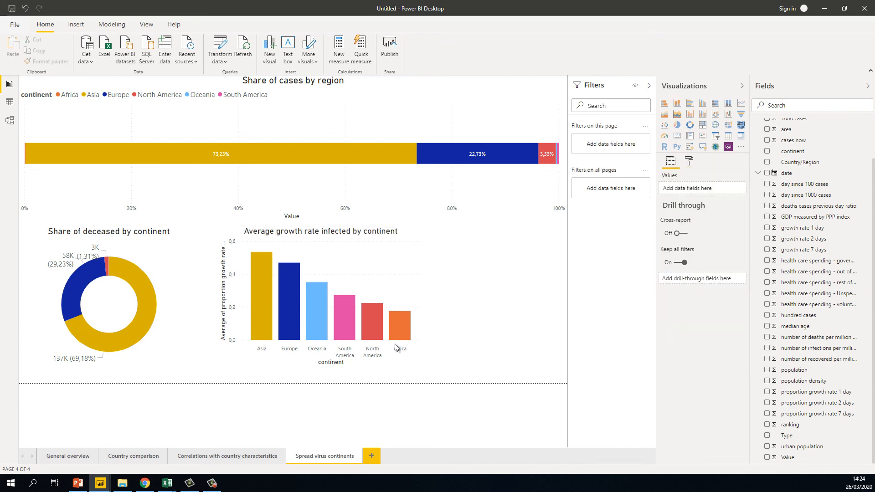
- Replace the column chart's value field with growth rate 1 day, aggregated as Average
left_click(365, 280)
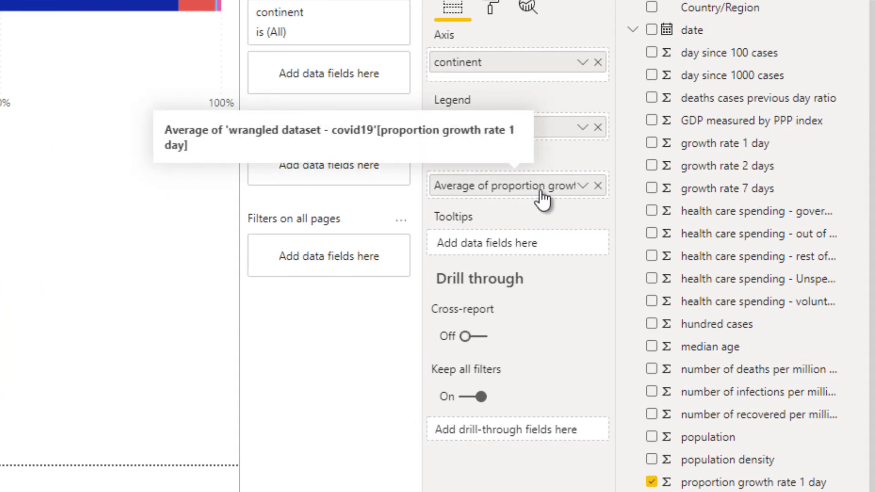
left_click(597, 186)
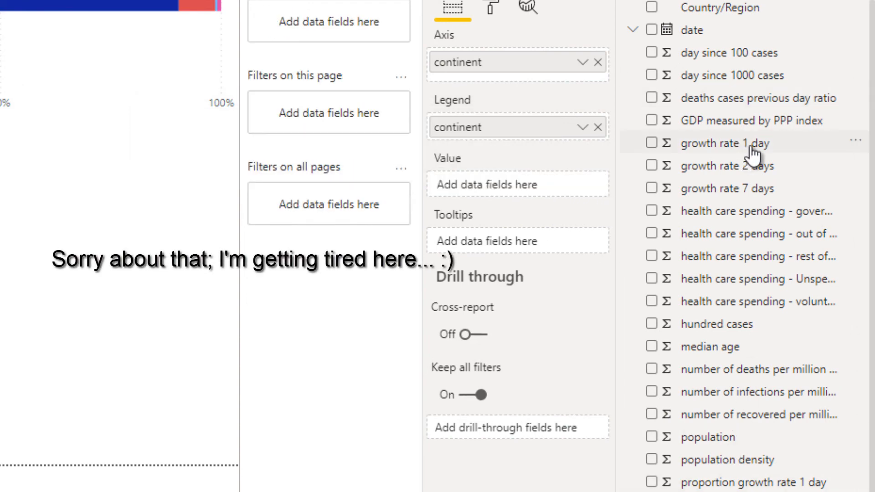
left_click_drag(770, 155, 565, 191)
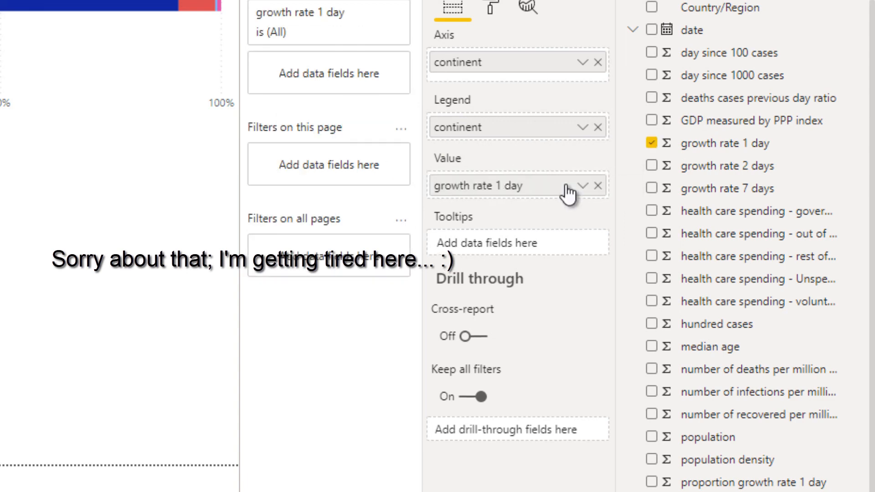
left_click(582, 187)
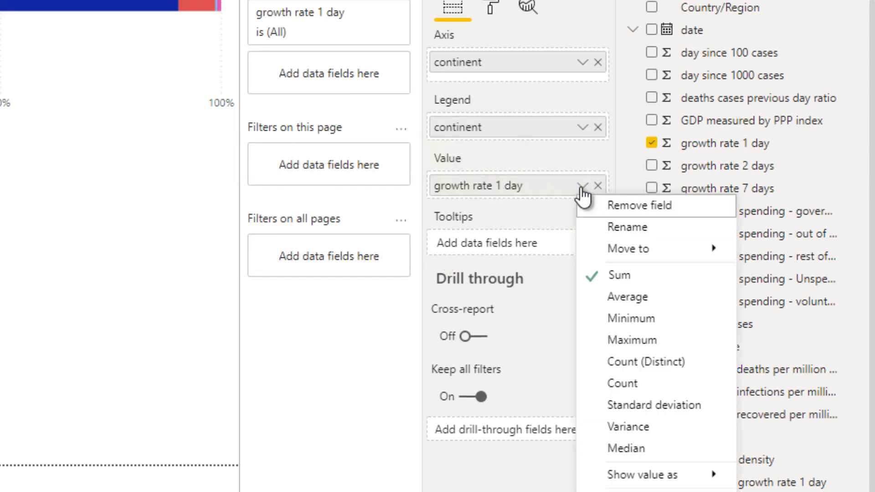
left_click(611, 299)
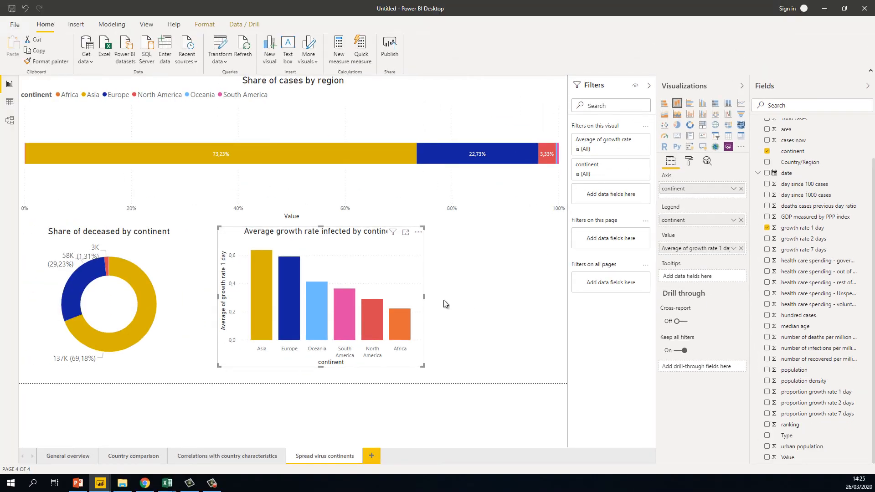
left_click(463, 297)
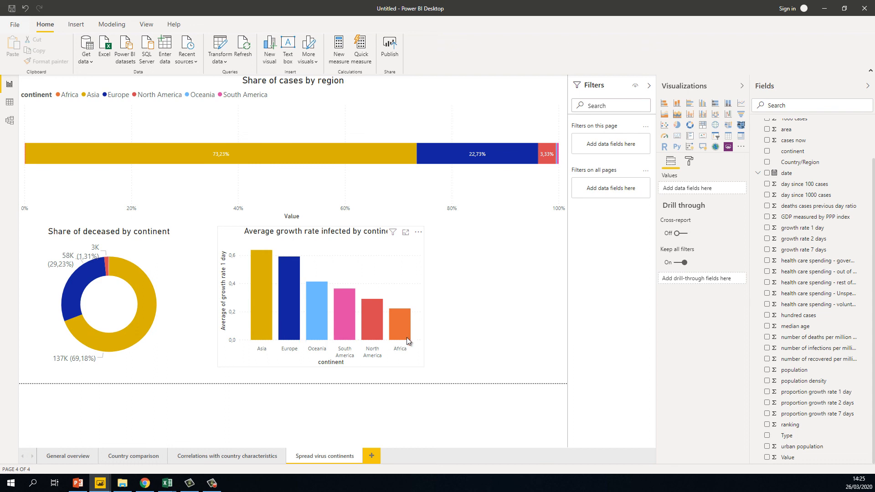
- Add a slicer on the date field beside the column chart and lower its upper edge to make it shorter
left_click(357, 276)
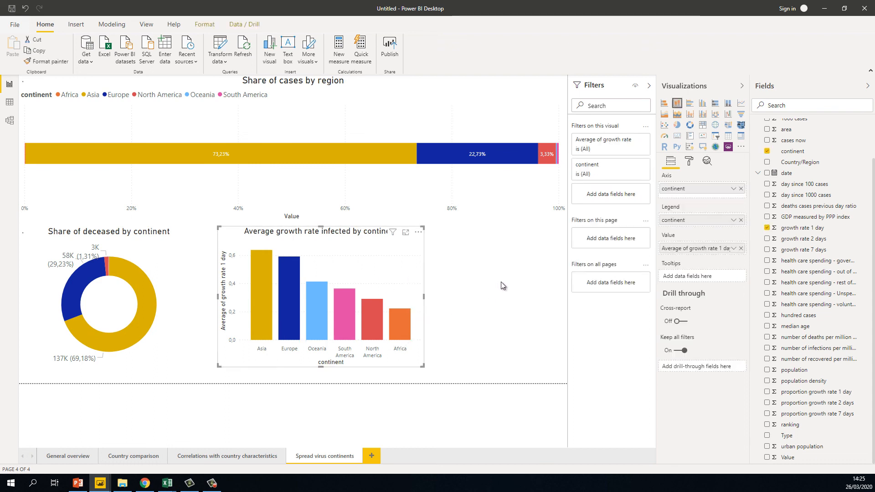
left_click(506, 286)
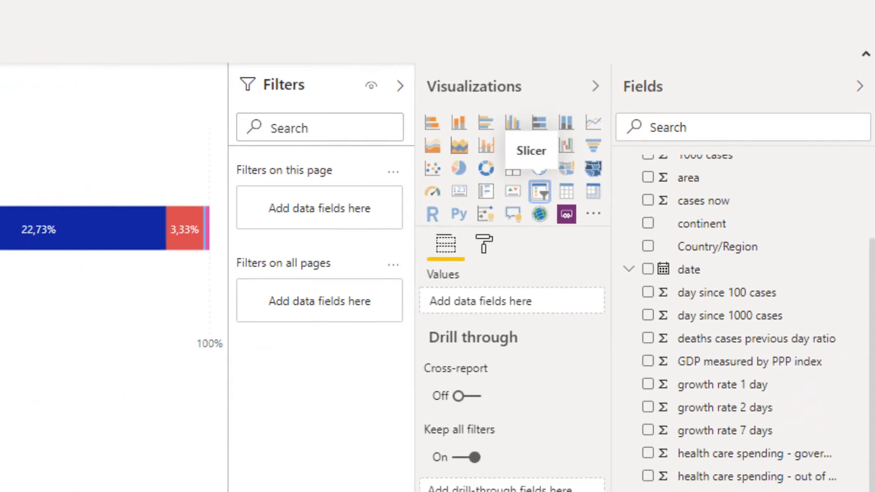
left_click(406, 235)
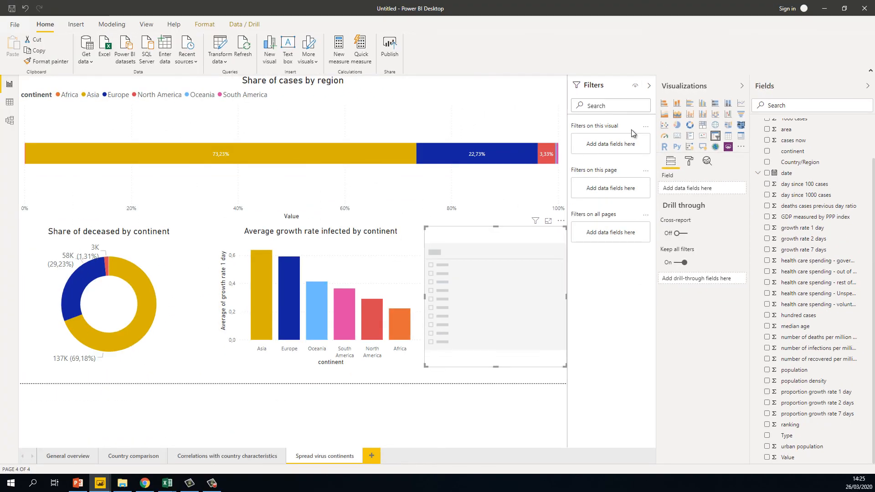
scroll(798, 383, "up", 2)
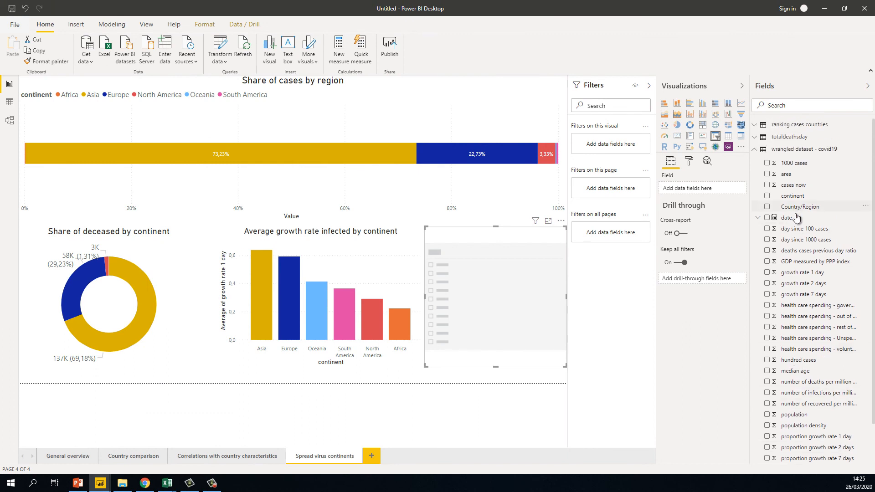
left_click_drag(759, 217, 697, 189)
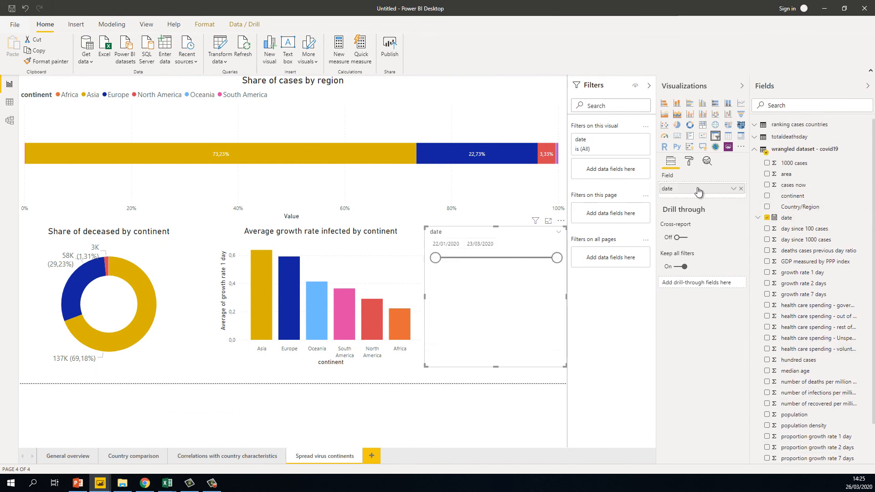
left_click_drag(496, 226, 499, 254)
- Turn on the date slicer's title and set its text to "Select date range to change period under study"
left_click(689, 161)
left_click(691, 261)
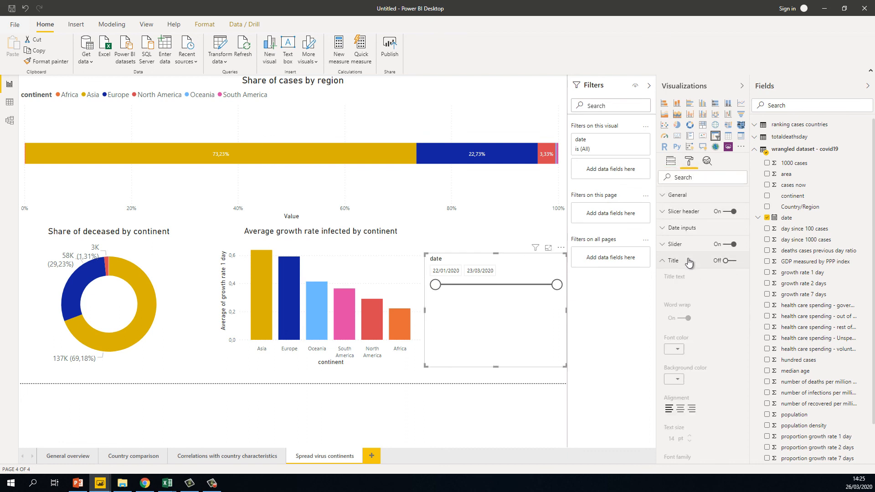
left_click(729, 261)
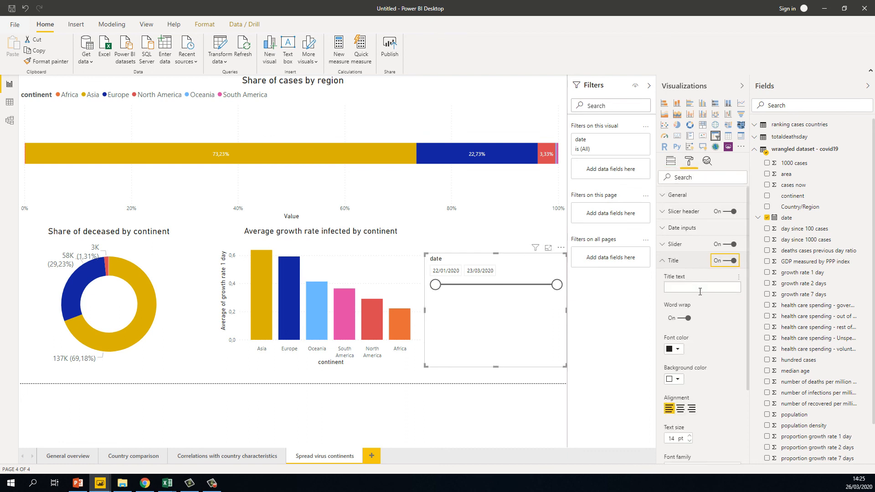
left_click(697, 288)
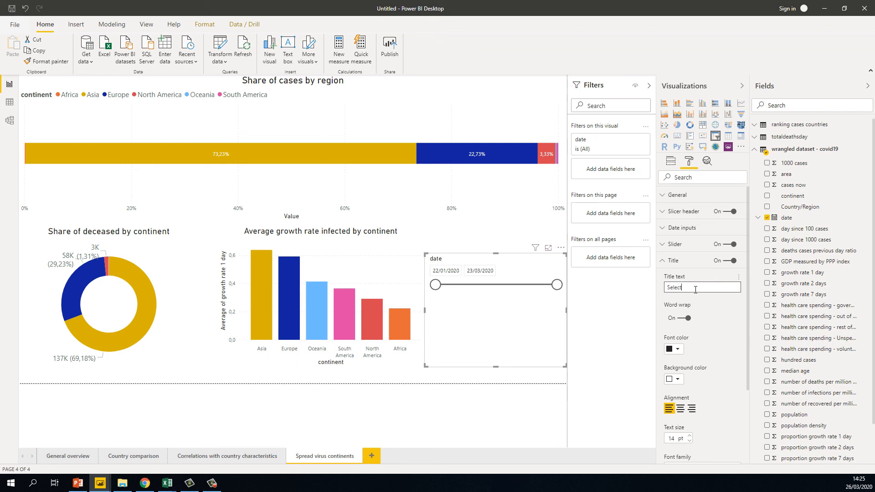
type("Selectdate range to change period u")
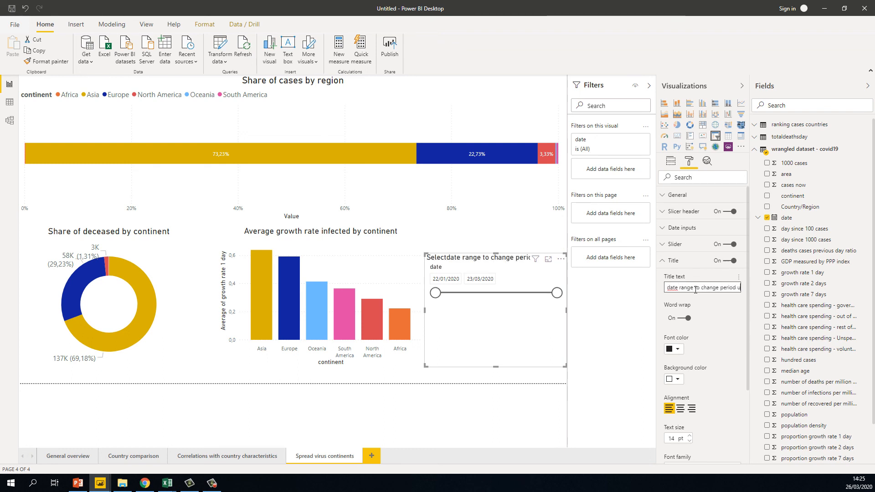
type("nder stud")
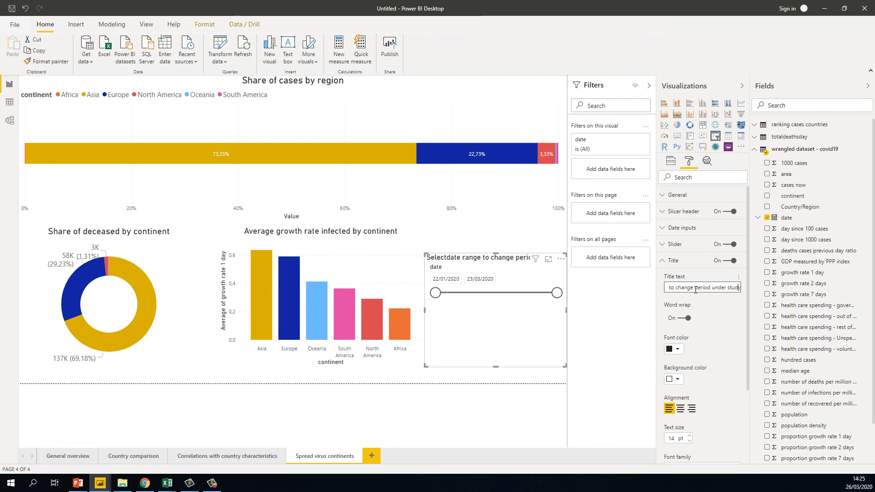
type("y")
key("Home")
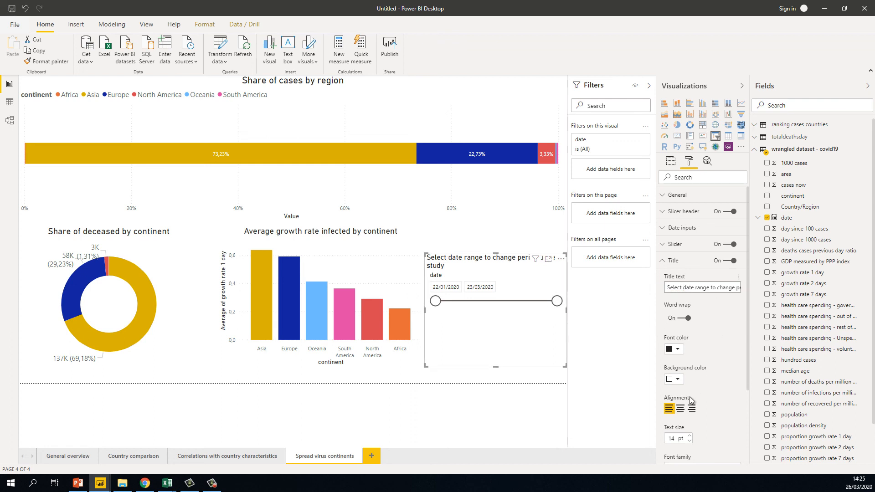
- Center the date slicer's title and collapse the Filters pane
left_click(680, 409)
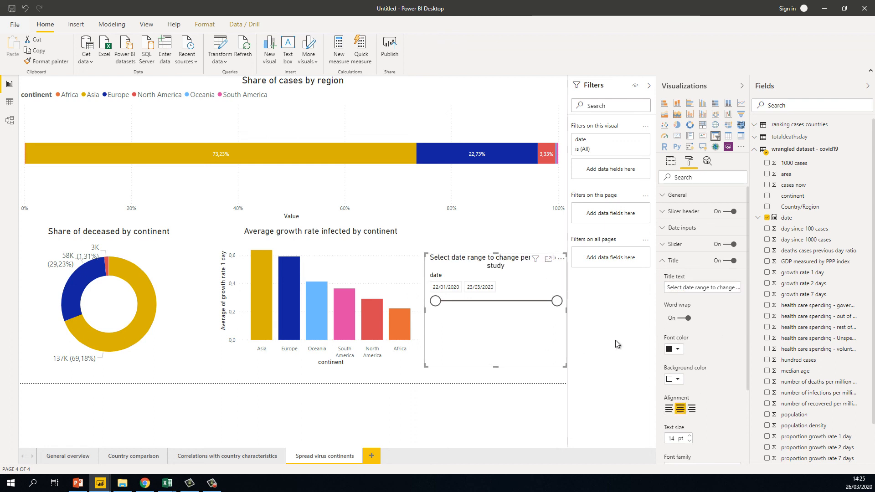
left_click(514, 231)
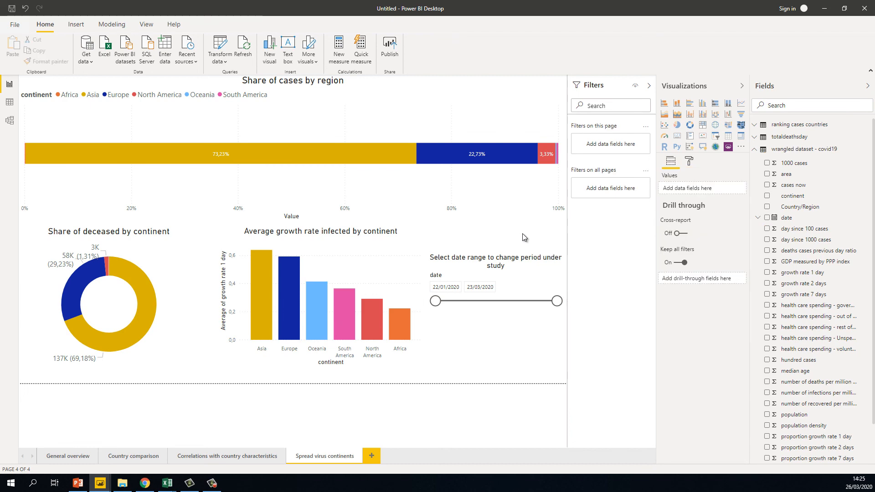
left_click(649, 86)
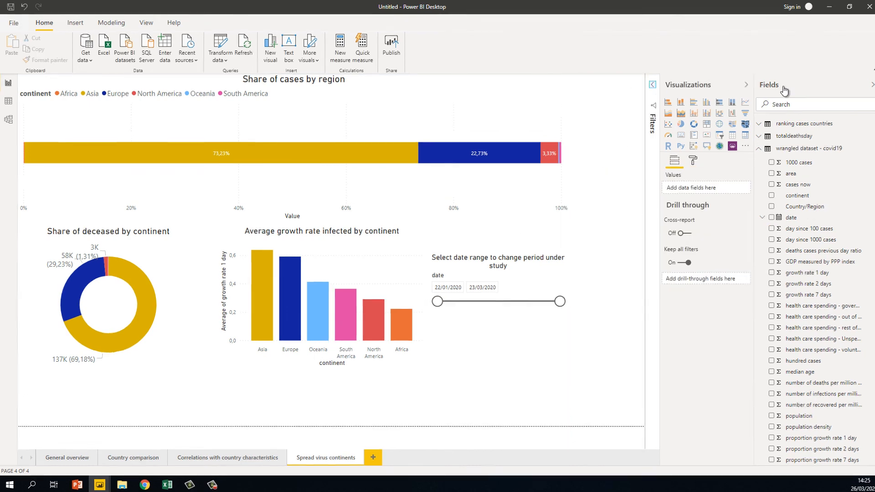
- Test the date slicer by moving its end date to 18/02/2020 and back to 23/03/2020, checking how the continent charts respond
left_click(742, 86)
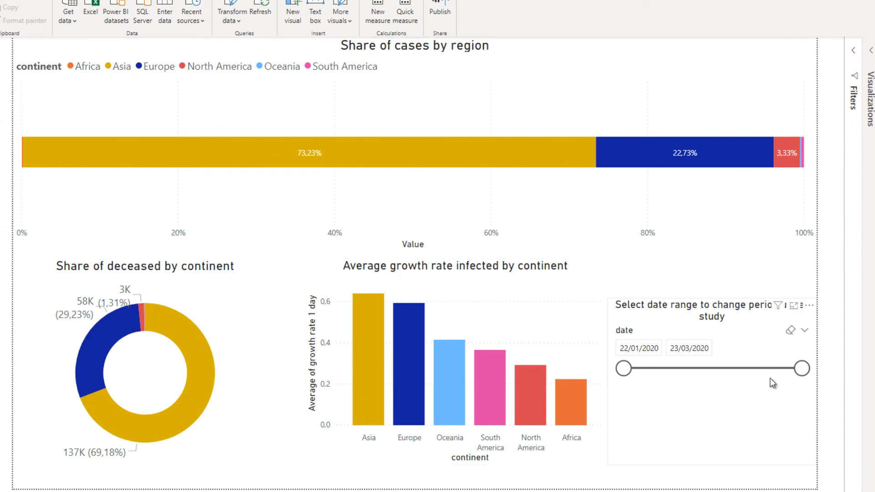
left_click_drag(802, 370, 703, 374)
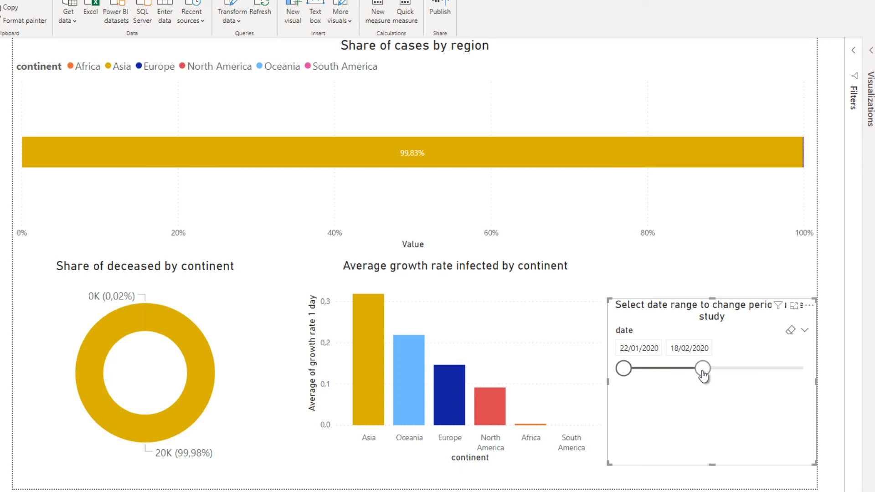
left_click_drag(703, 374, 816, 376)
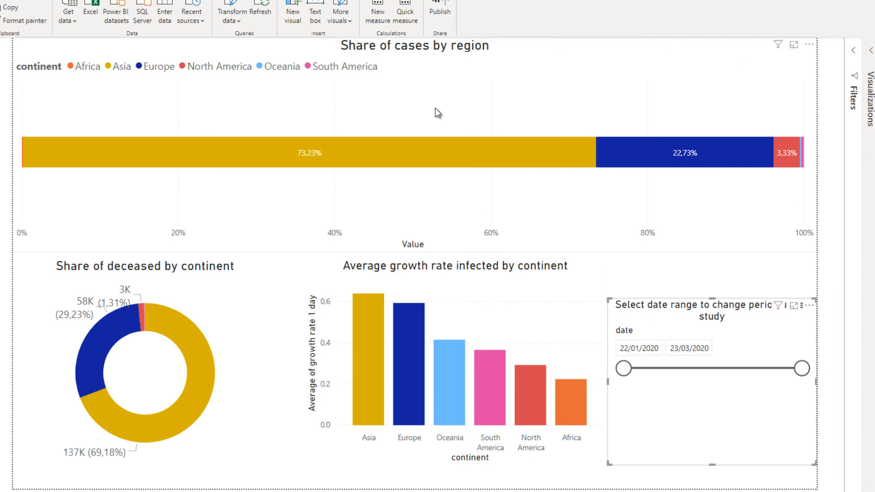
left_click(700, 254)
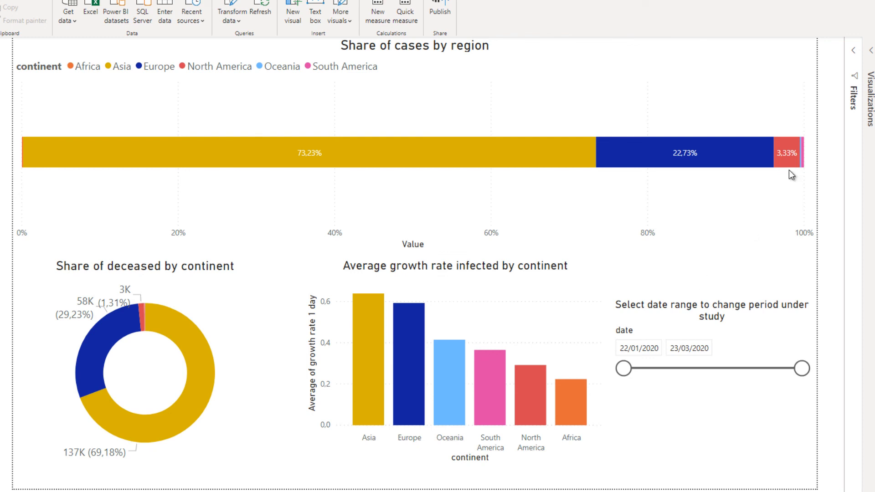
- Turn on data labels for the average growth rate column chart and set their position to Inside end
left_click(510, 328)
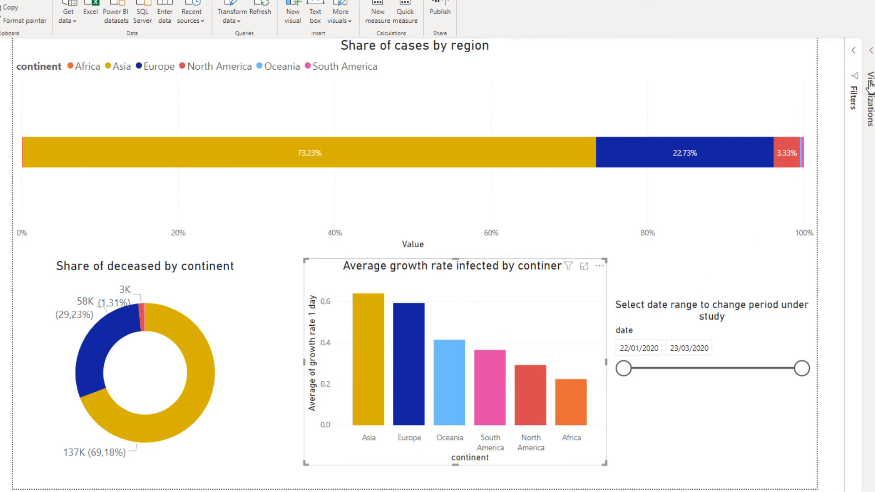
left_click(871, 50)
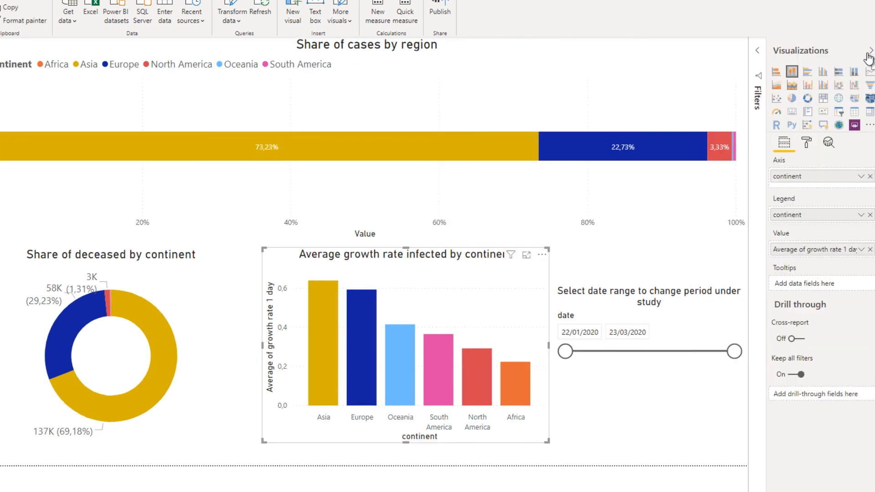
left_click(805, 143)
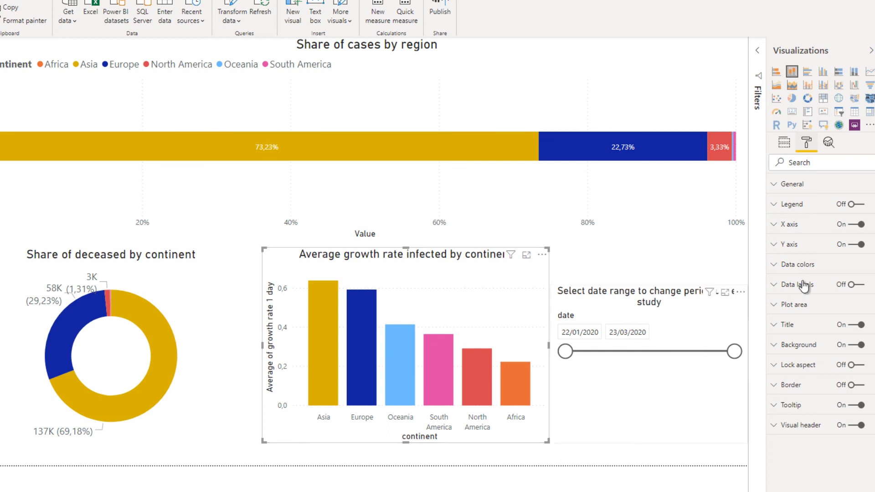
left_click(857, 285)
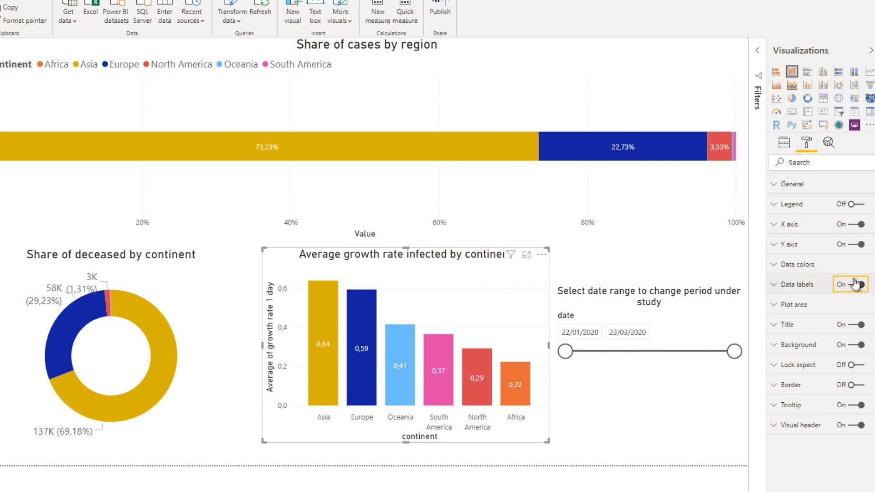
left_click(794, 286)
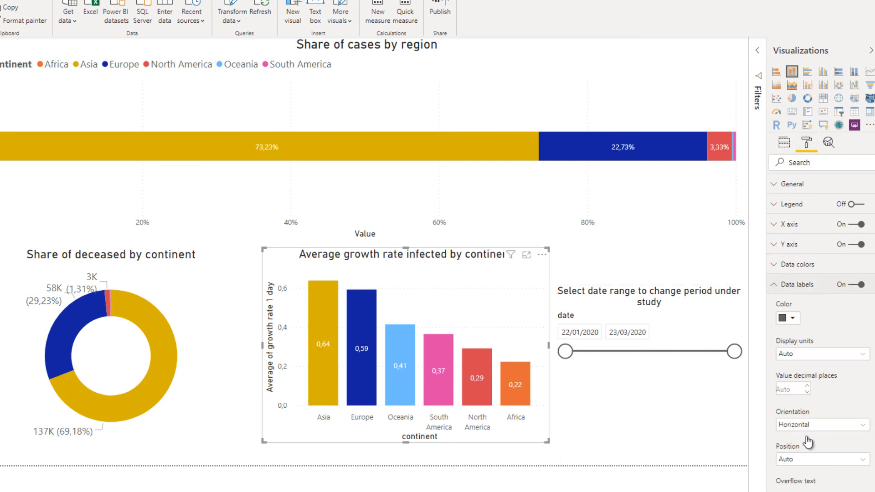
left_click(808, 460)
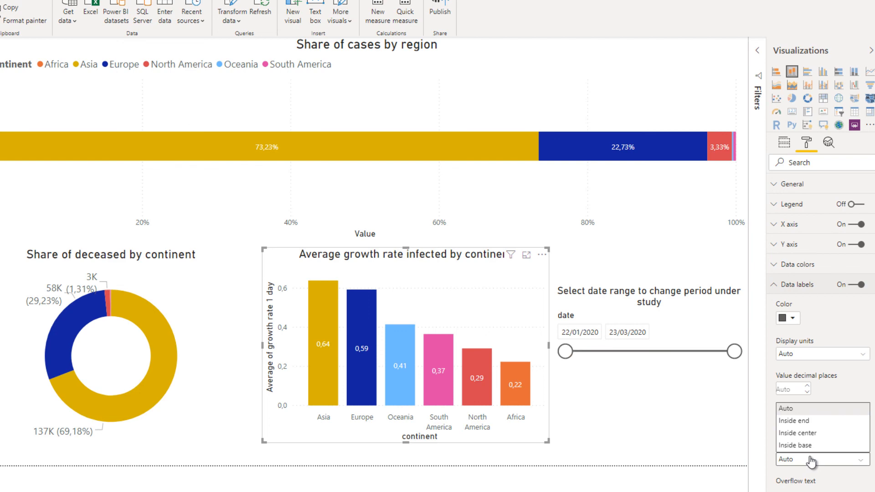
left_click(811, 421)
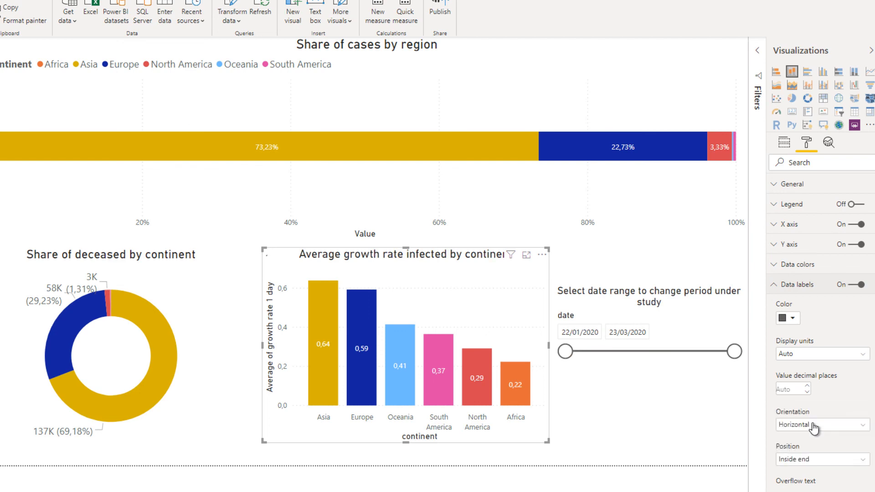
left_click(632, 430)
left_click(870, 50)
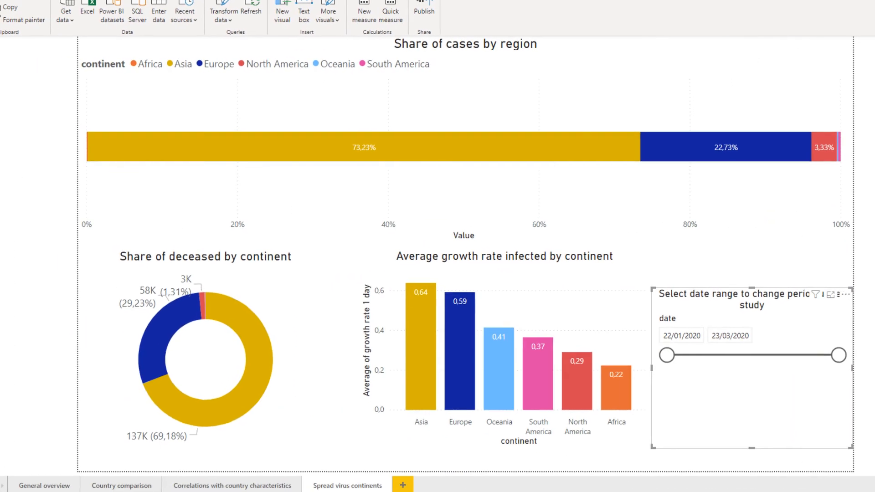
- Try both ends of the date slicer, leaving the range at 22/01/2020 to 23/03/2020, and deselect it
mouse_move(826, 349)
left_mouse_down()
mouse_move(748, 356)
mouse_move(830, 360)
left_mouse_up()
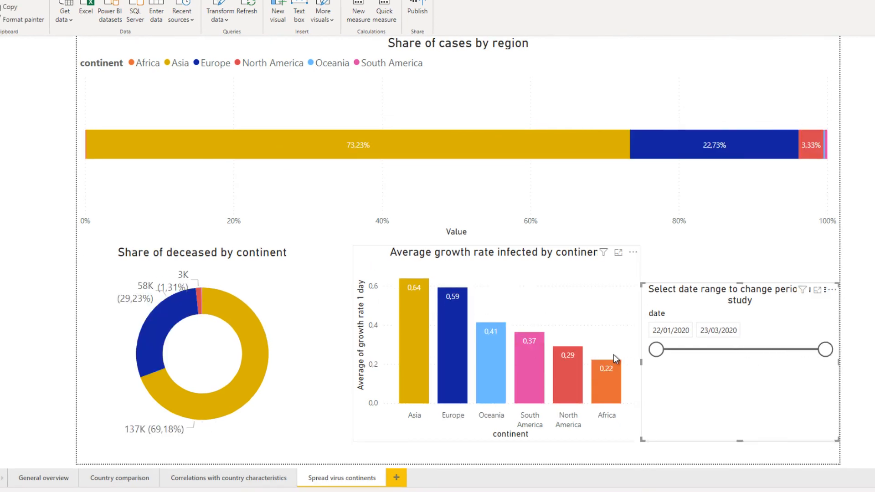
mouse_move(658, 352)
left_mouse_down()
mouse_move(791, 355)
mouse_move(656, 350)
left_mouse_up()
mouse_move(825, 350)
left_mouse_down()
mouse_move(654, 353)
mouse_move(826, 351)
left_mouse_up()
left_click(773, 258)
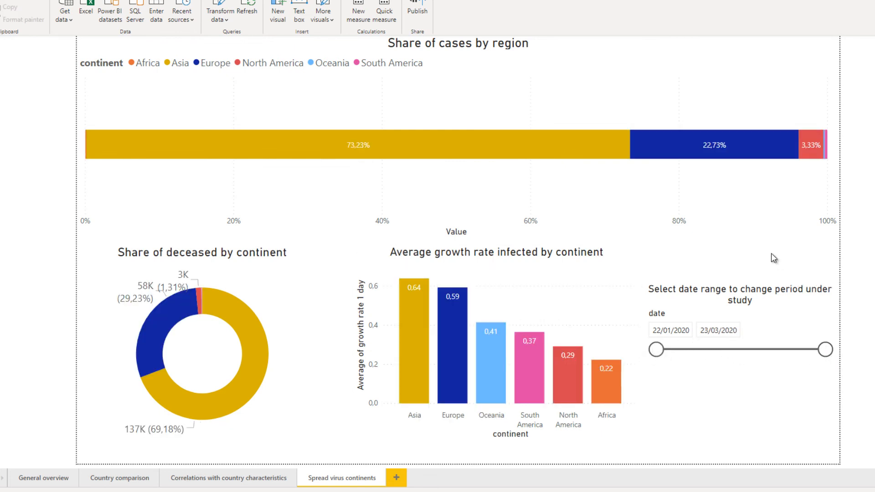